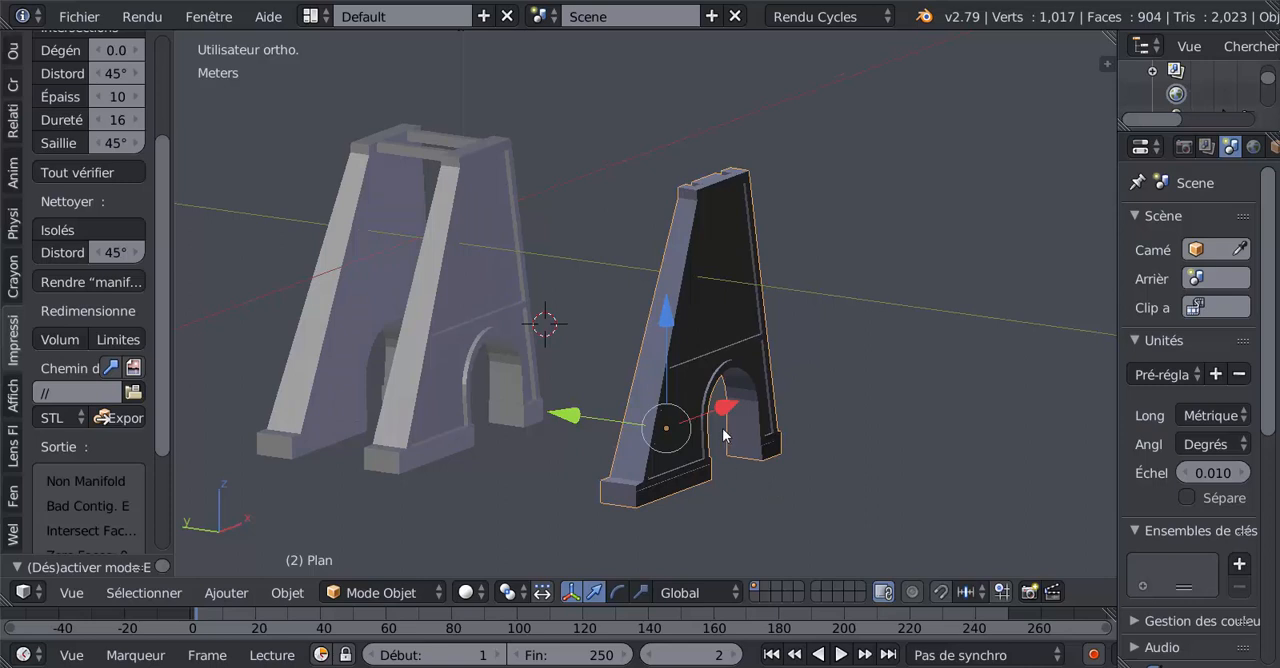
Examine the freestanding single pillar from several sides, including the notched top and the arched opening.
scroll(722, 428, up, 2)
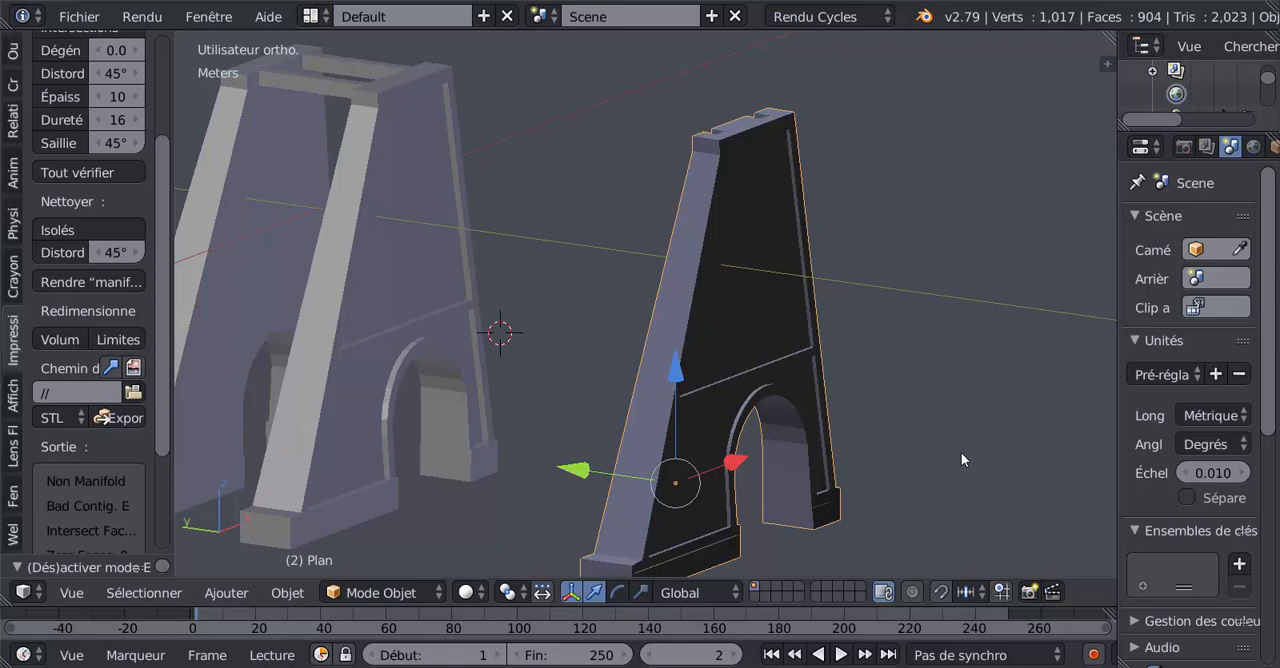
scroll(961, 459, down, 1)
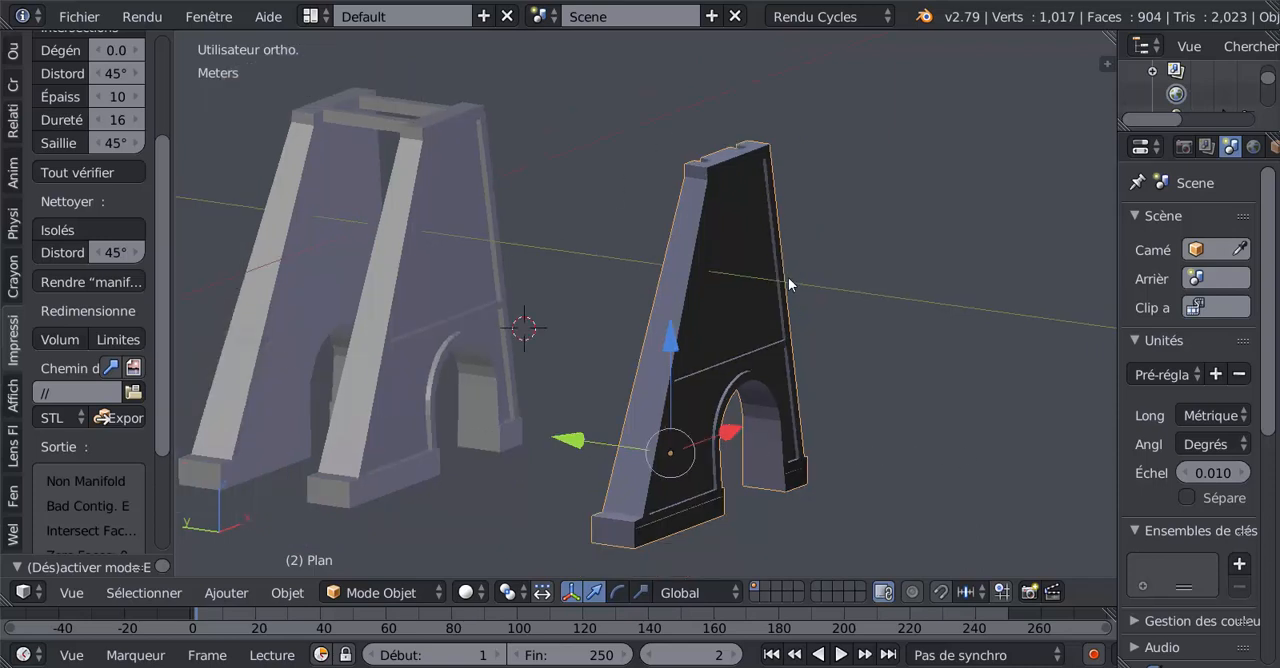
middle_drag(754, 336, 907, 393)
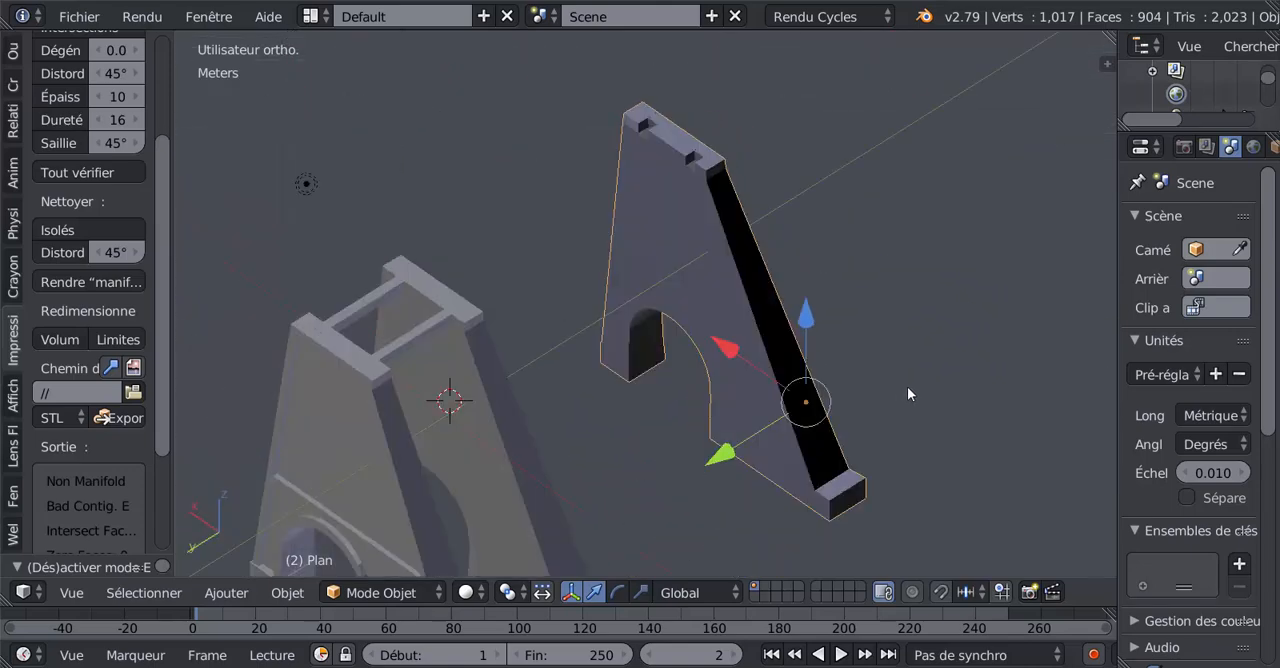
scroll(821, 356, up, 4)
scroll(817, 352, down, 3)
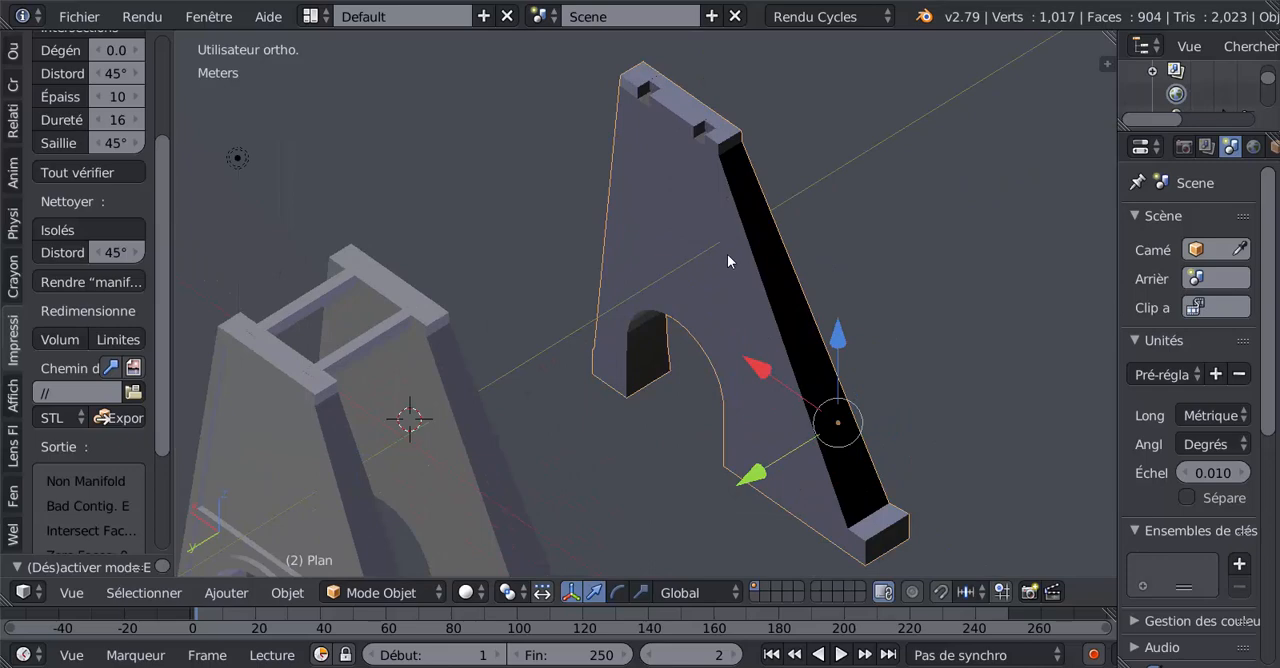
middle_drag(825, 262, 715, 307)
scroll(715, 301, up, 1)
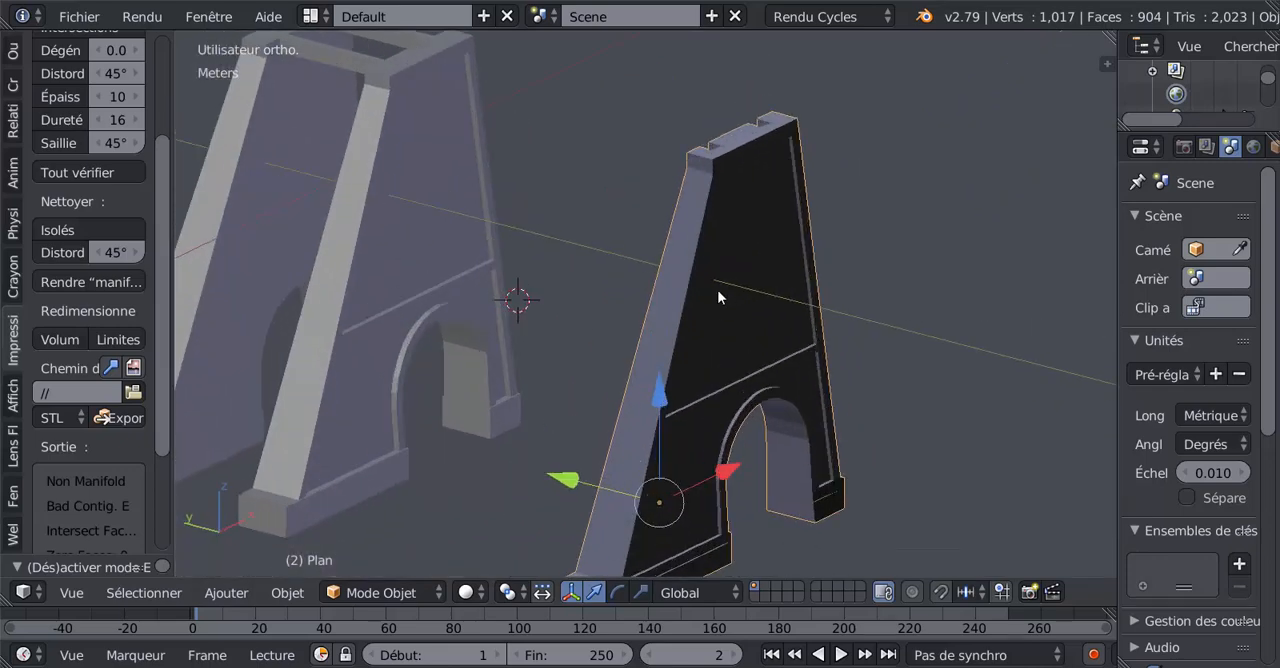
key(Tab)
key(Tab)
middle_drag(706, 248, 676, 305)
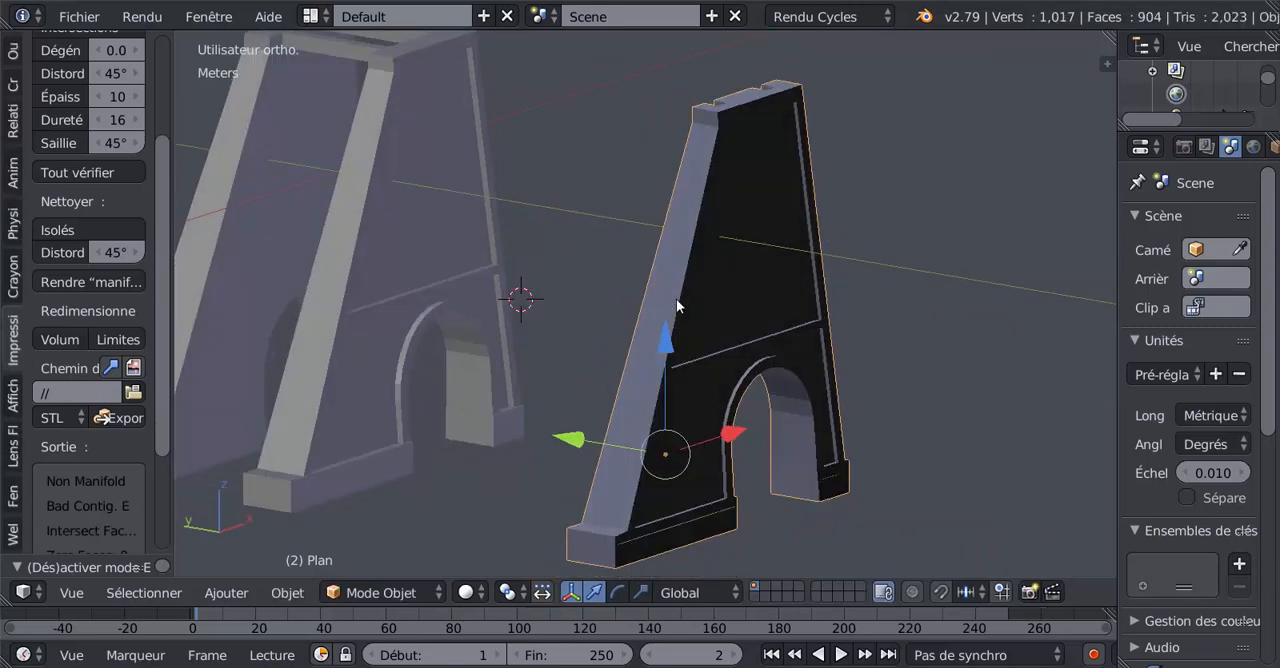
shift+middle_drag(599, 300, 680, 326)
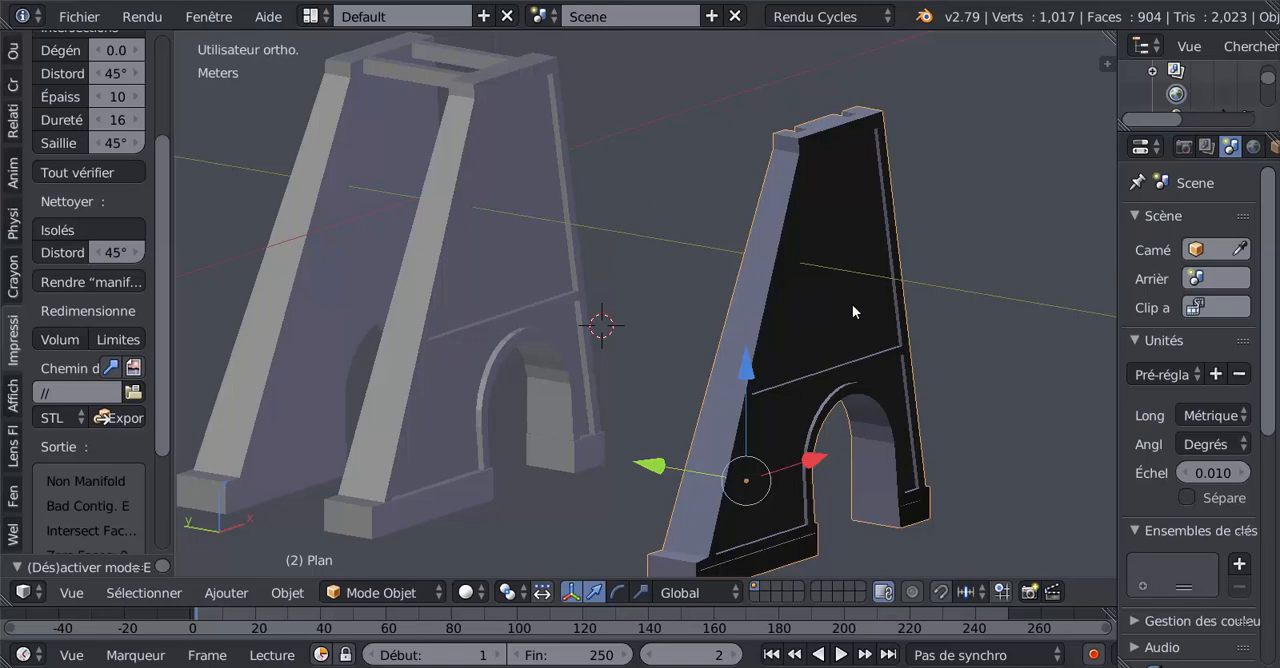
middle_drag(722, 287, 733, 323)
scroll(693, 323, up, 2)
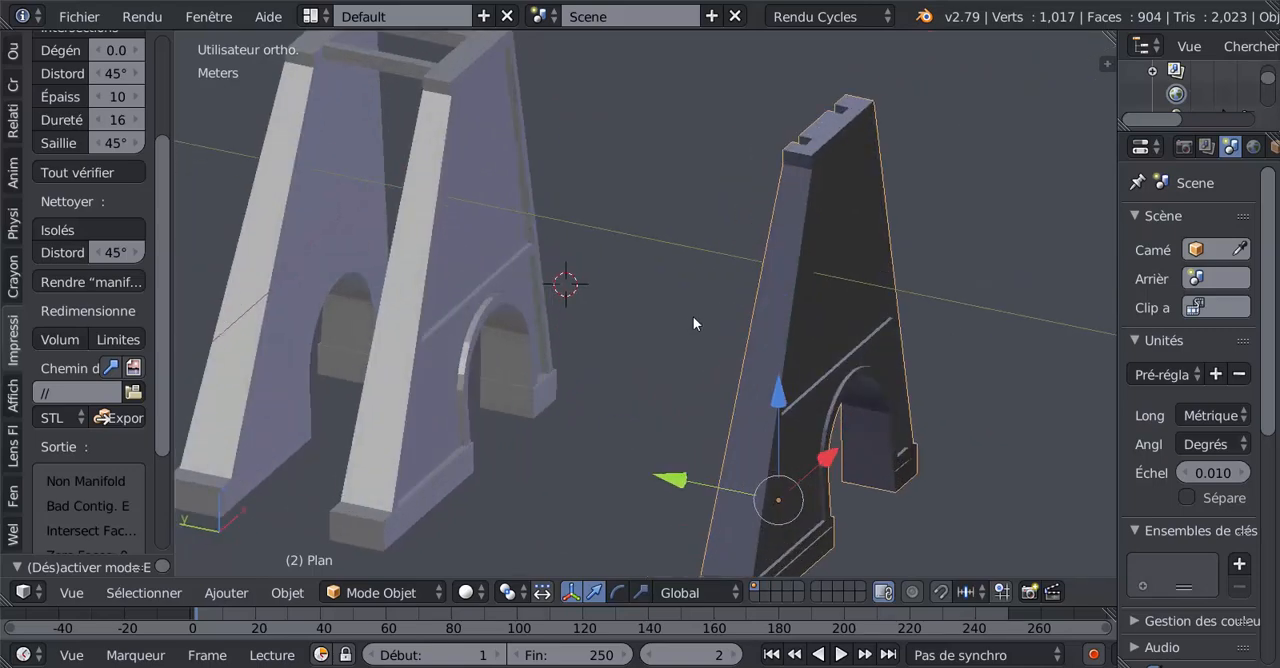
scroll(560, 295, down, 3)
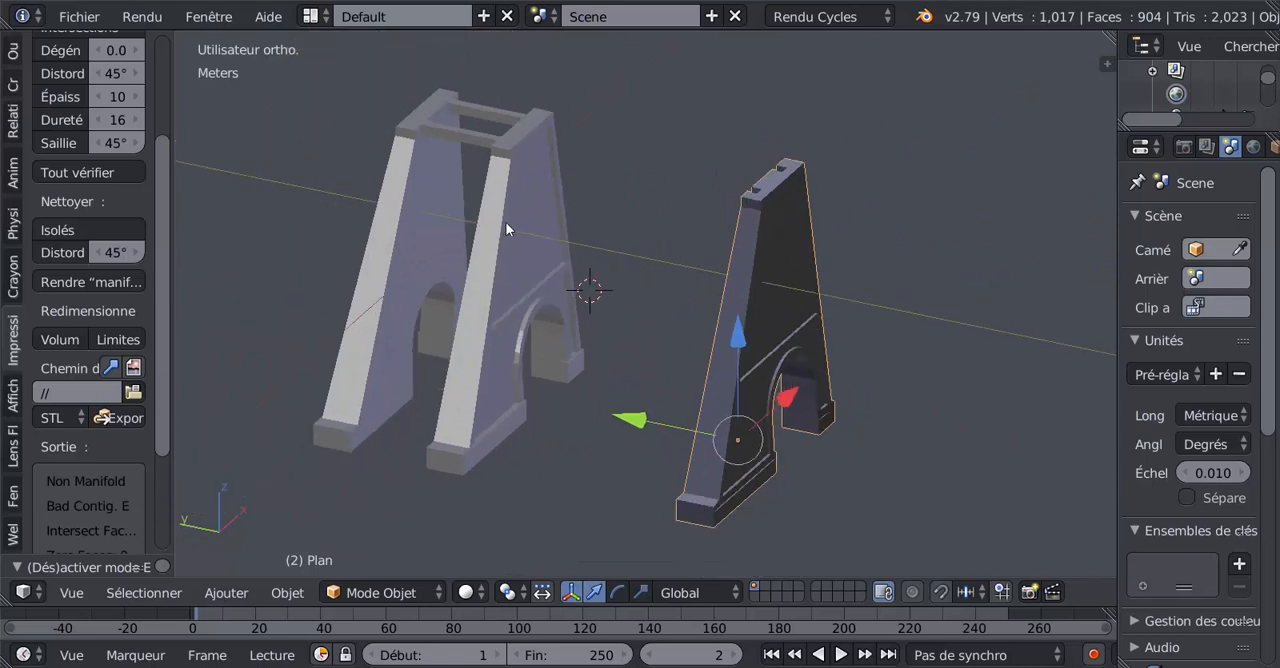
Select the twin-pillar object and inspect it next to the freestanding pillar.
right_click(492, 246)
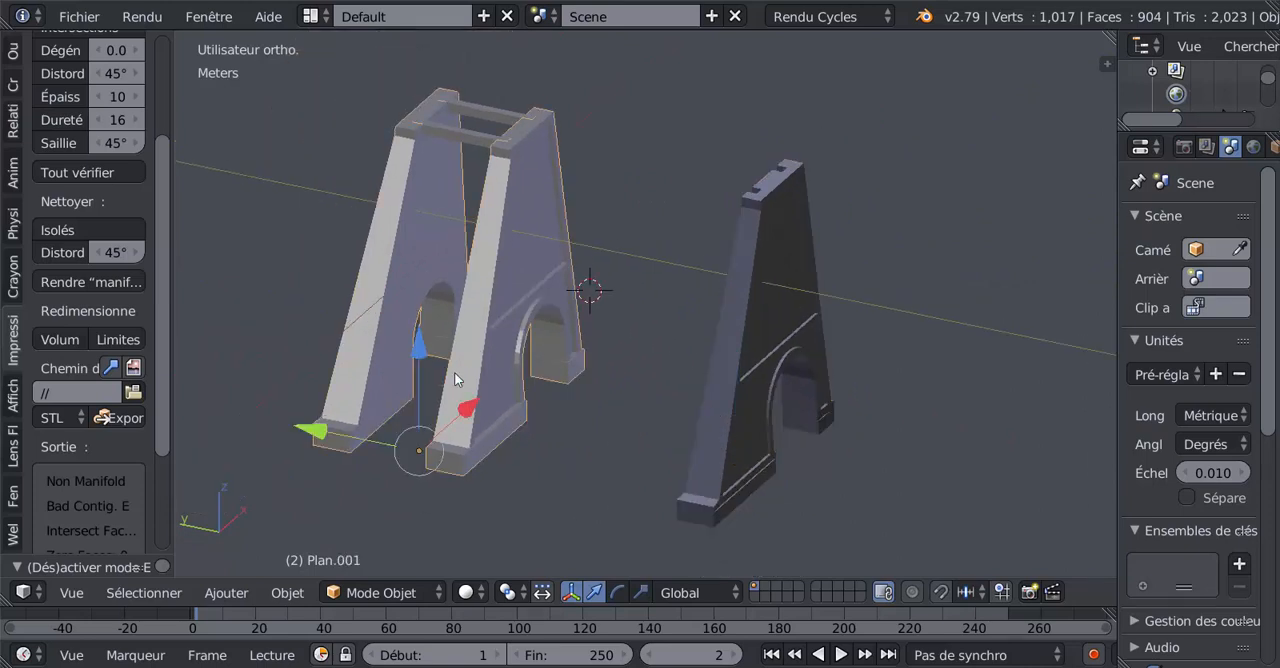
scroll(471, 354, up, 2)
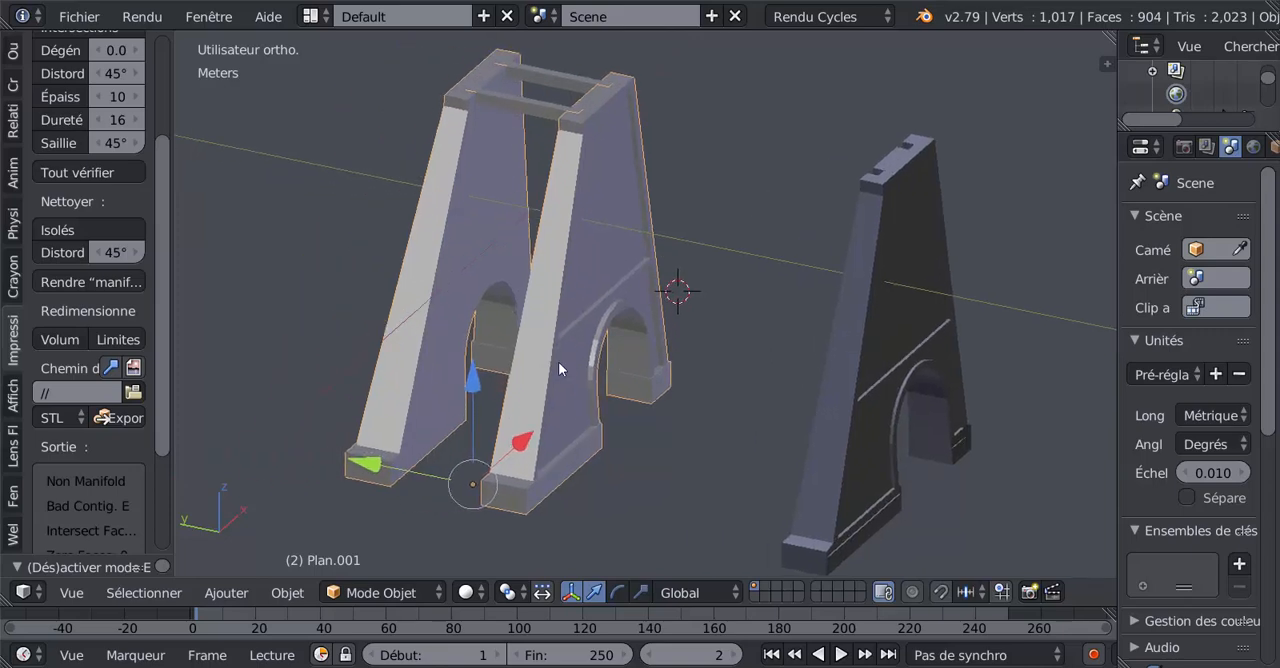
mouse_move(558, 361)
middle_down()
mouse_move(666, 360)
mouse_move(566, 355)
middle_up()
scroll(566, 355, up, 1)
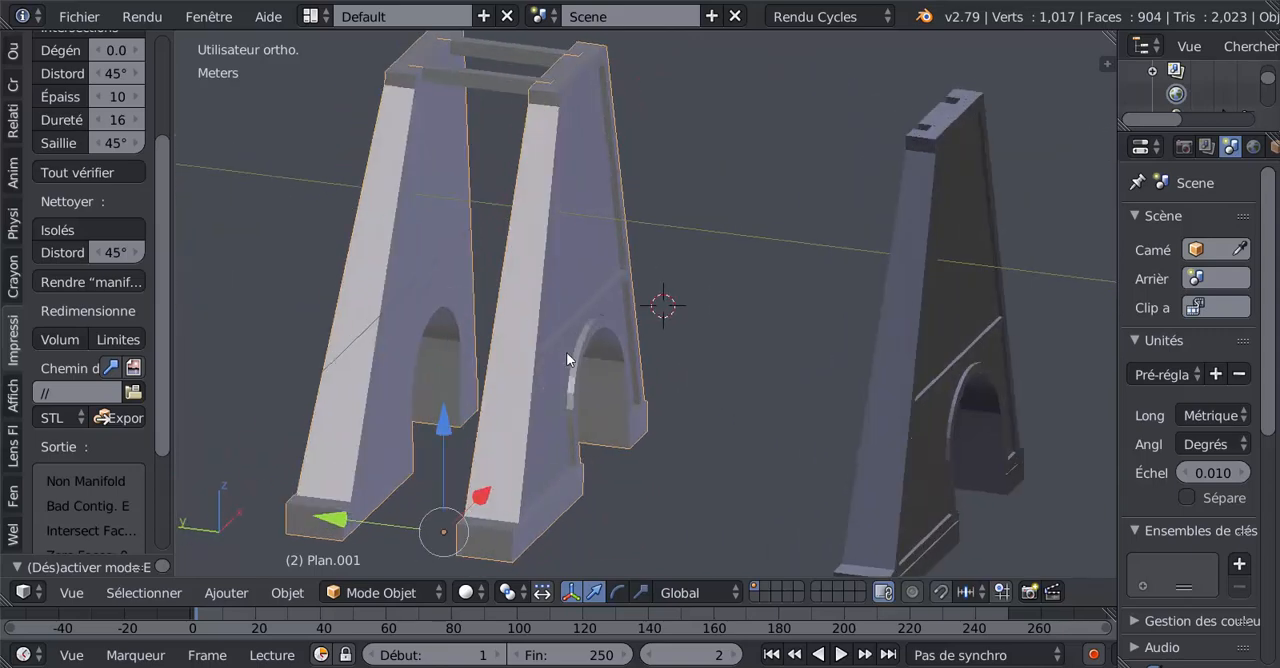
scroll(566, 352, down, 1)
scroll(553, 330, up, 1)
scroll(546, 262, down, 2)
middle_drag(546, 262, 766, 293)
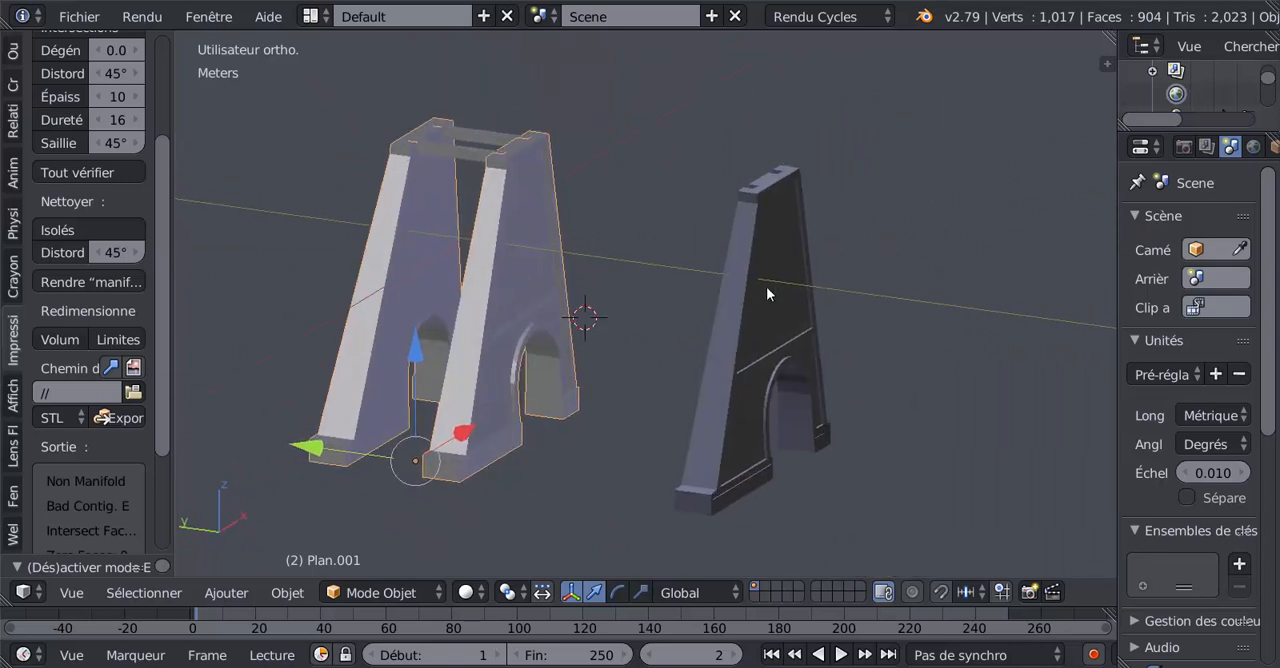
scroll(767, 286, up, 2)
scroll(767, 286, down, 1)
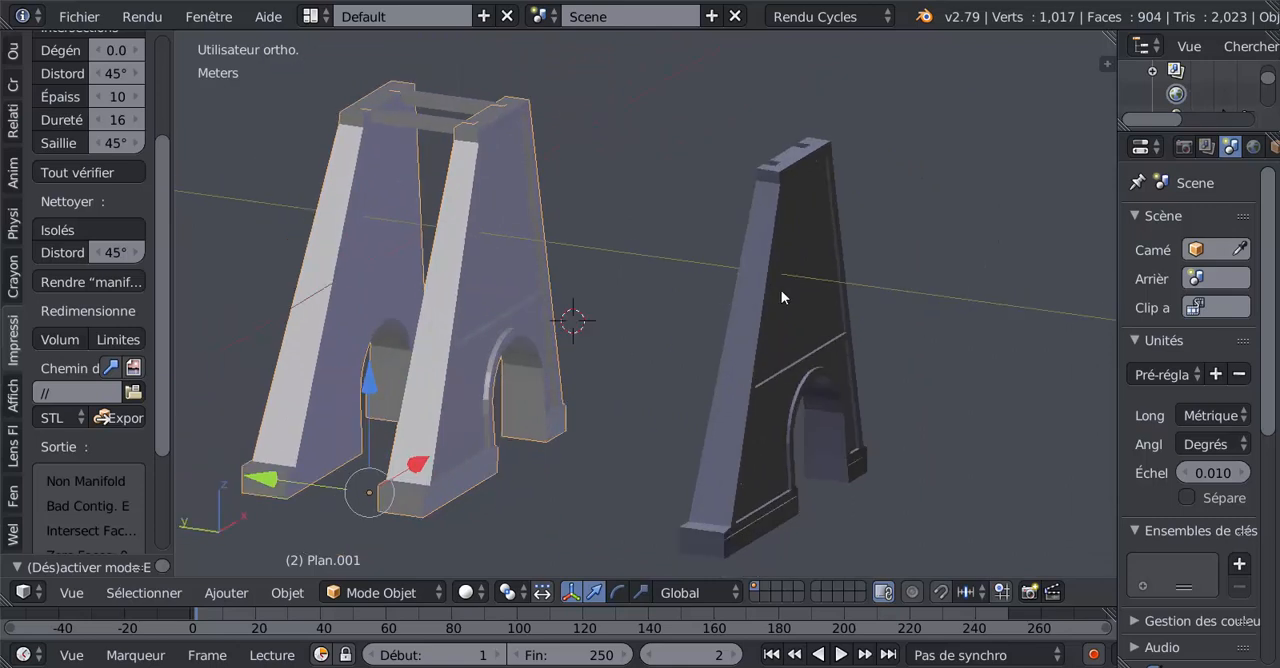
Hide the twin-pillar object and select the two crossbars that connect its tops.
right_click(782, 296)
right_click(502, 291)
key(h)
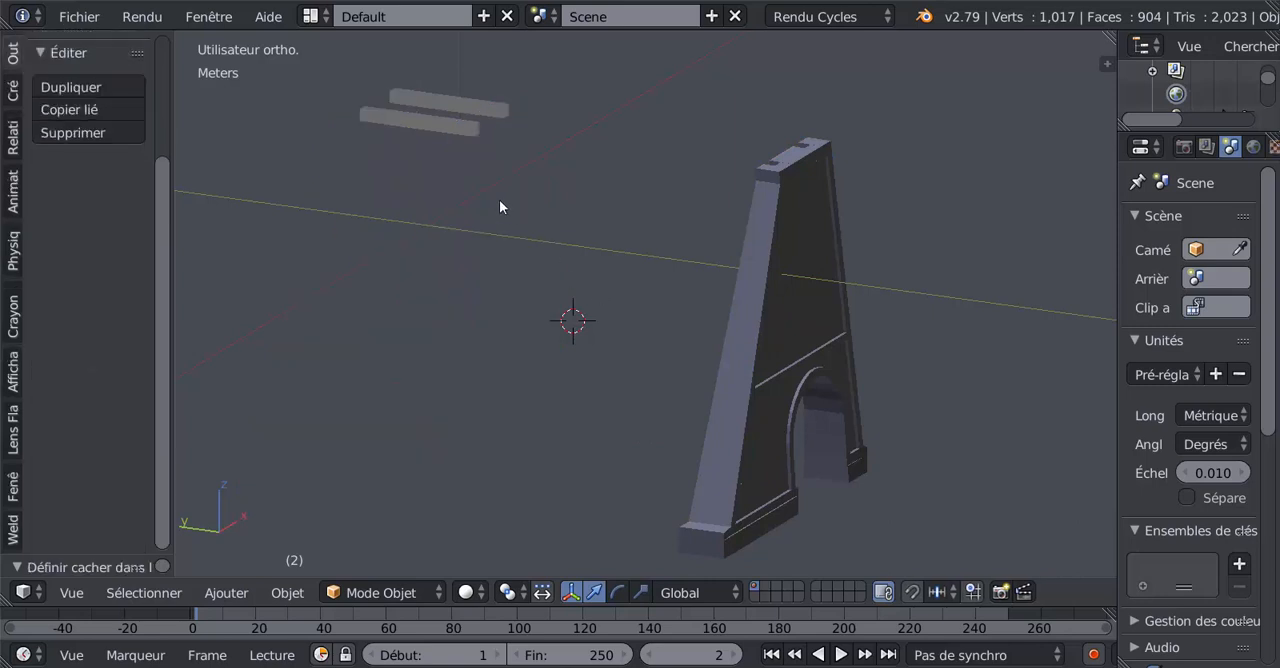
right_click(474, 133)
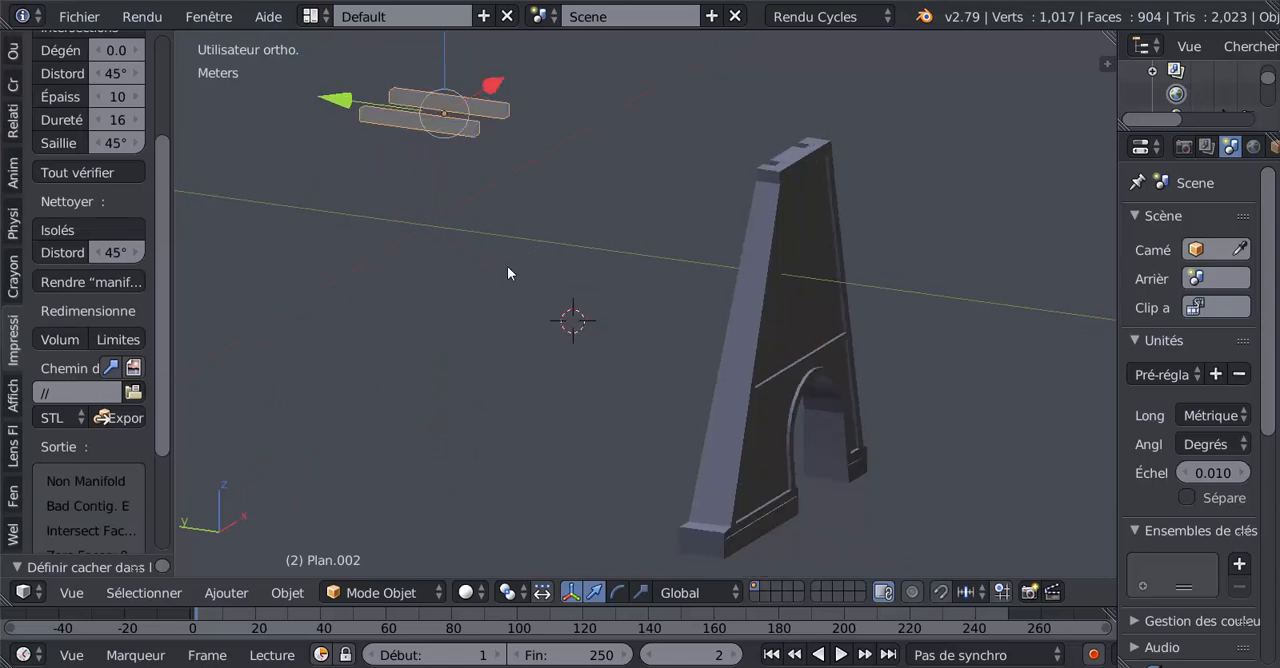
Reveal the hidden twin pillars and widen the tool shelf so the 3D printing options are fully readable.
key(alt+h)
middle_drag(526, 275, 686, 277)
drag(175, 268, 302, 219)
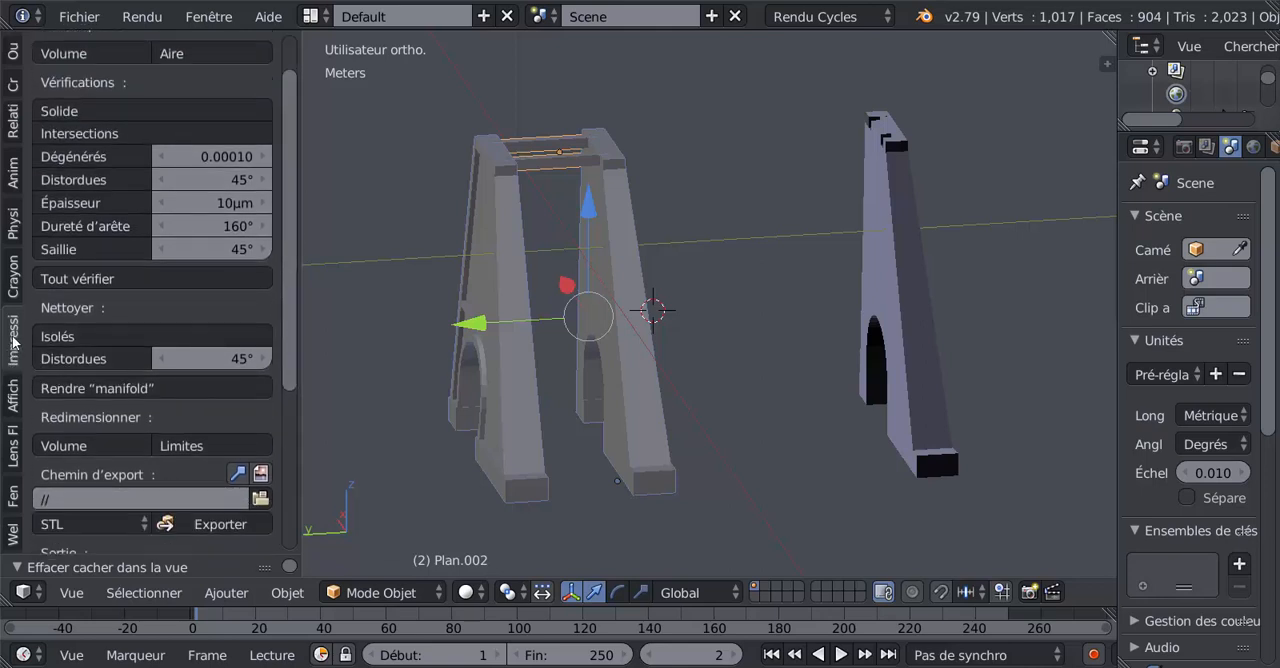
Check in the user preferences that the Mesh: 3D Print Toolbox add-on is enabled, and close the preferences.
click(80, 14)
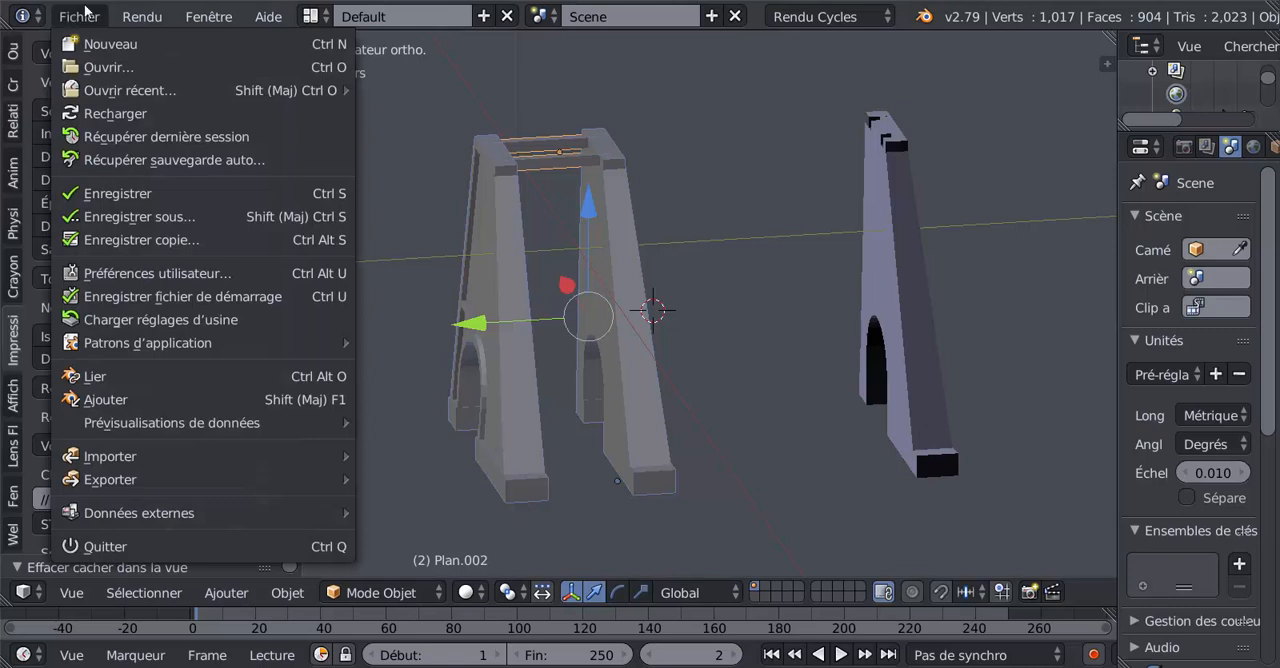
mouse_move(126, 351)
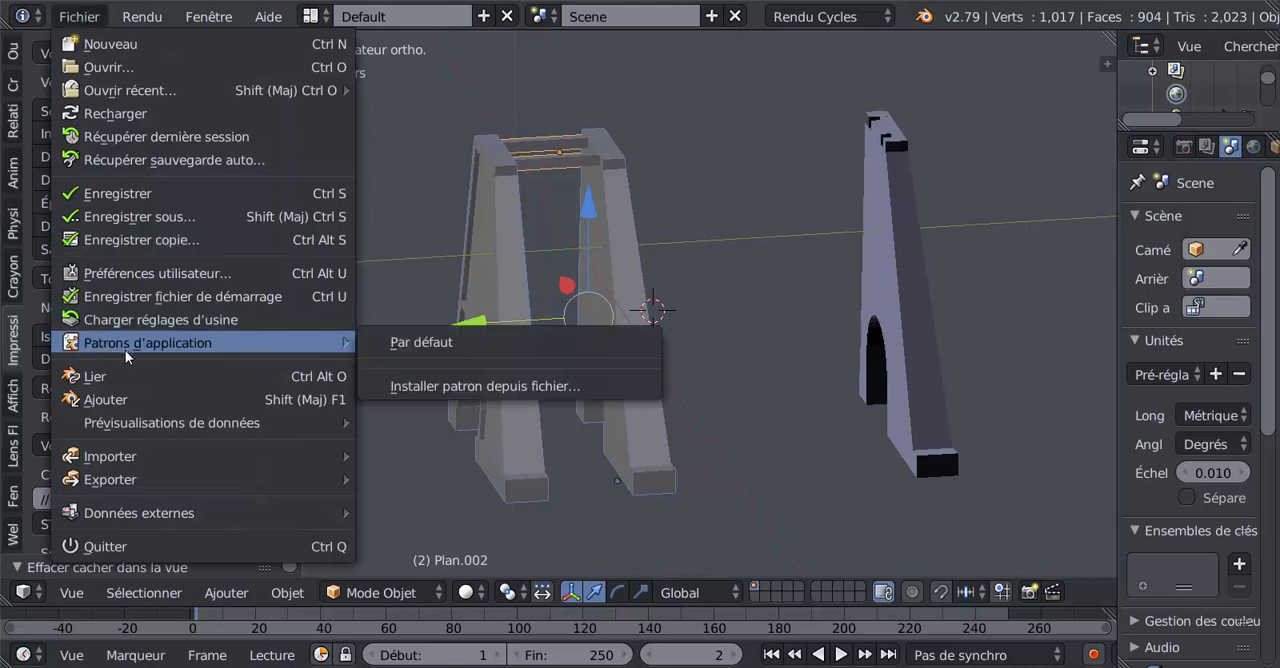
click(118, 274)
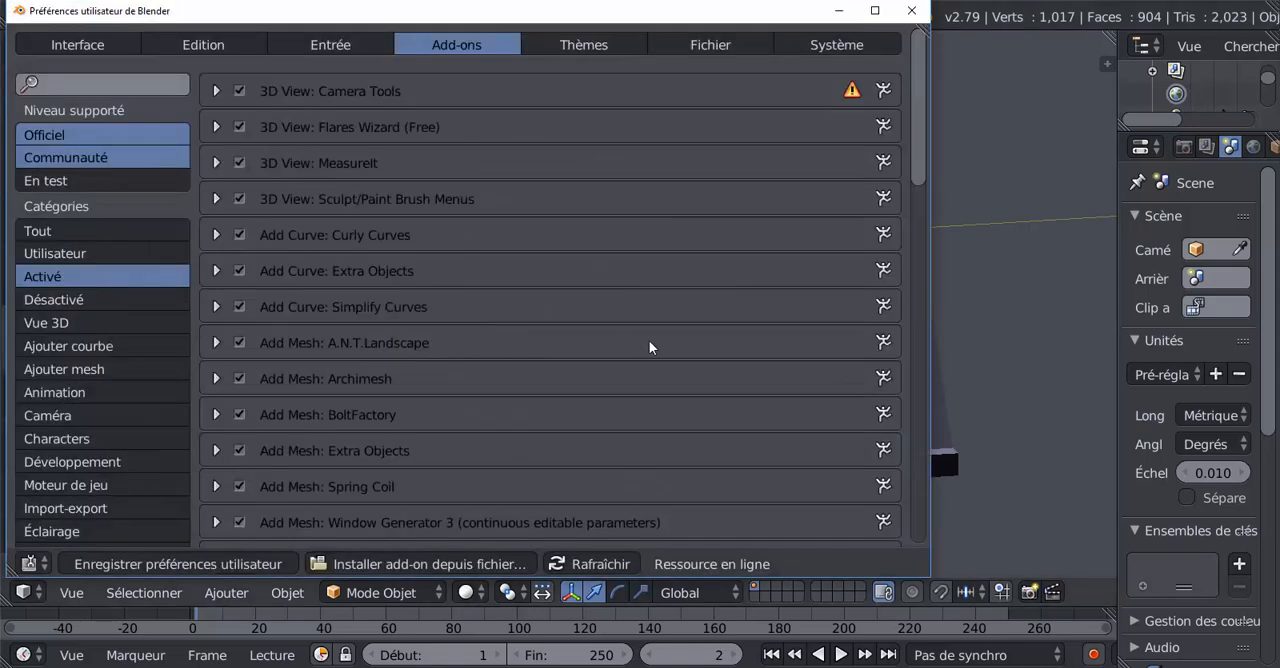
scroll(571, 284, down, 3)
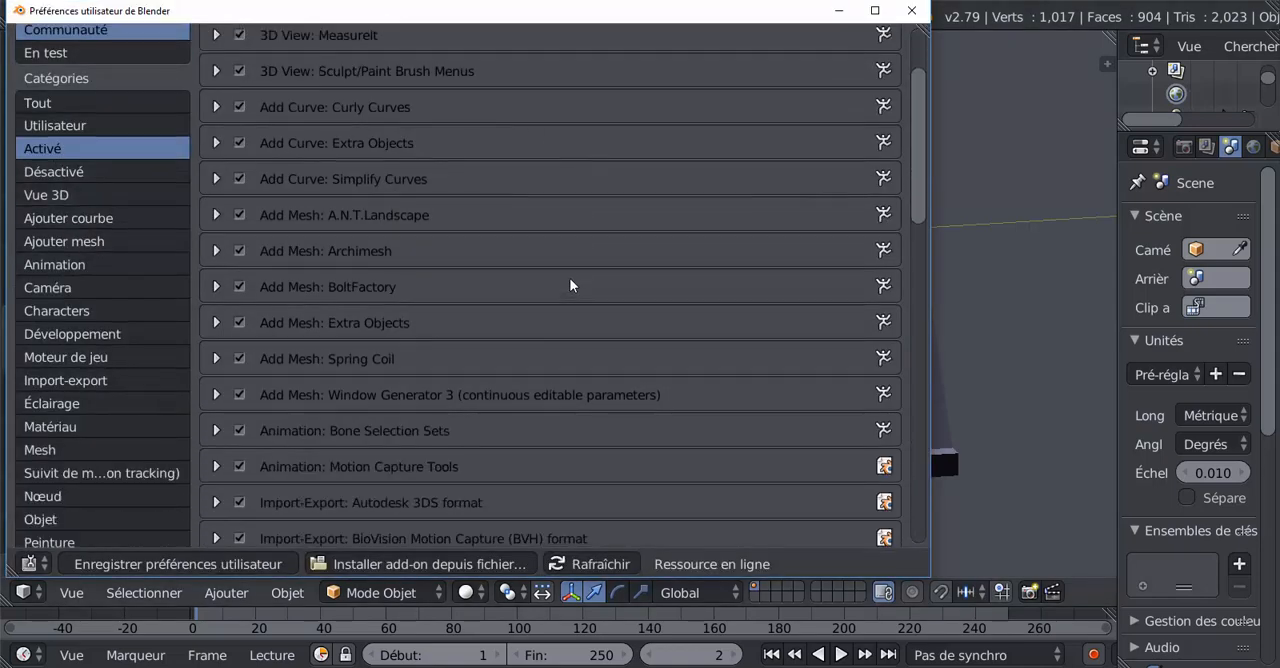
scroll(570, 286, down, 12)
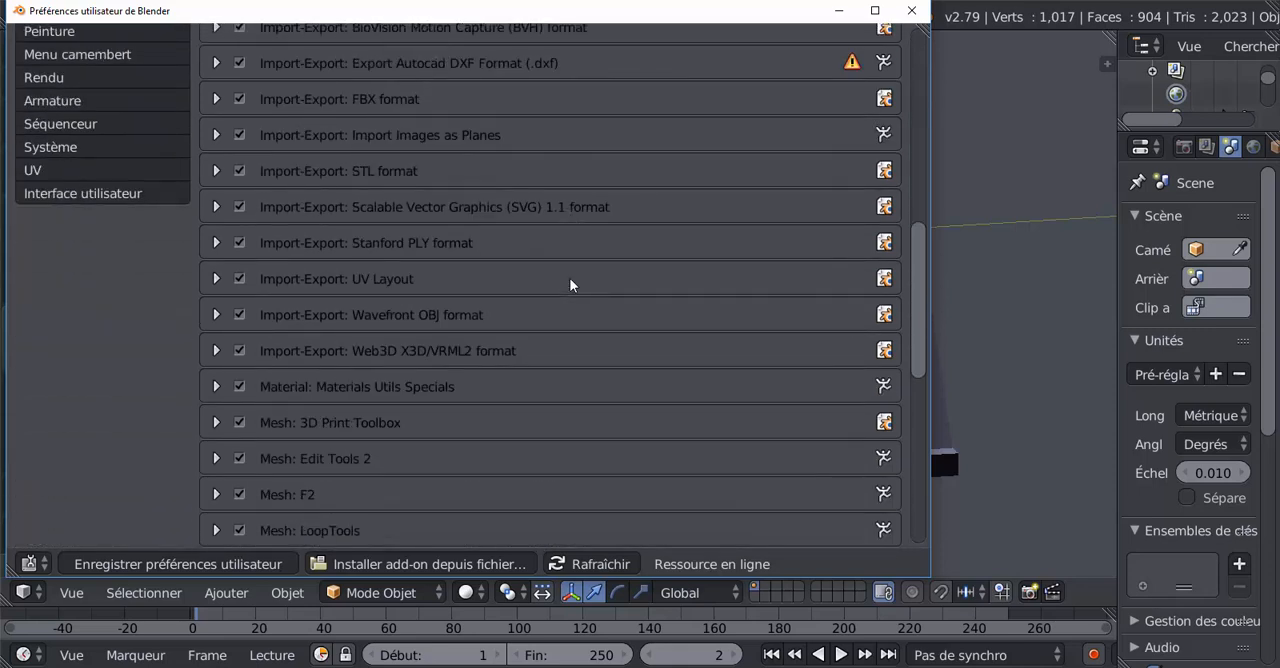
scroll(570, 286, down, 2)
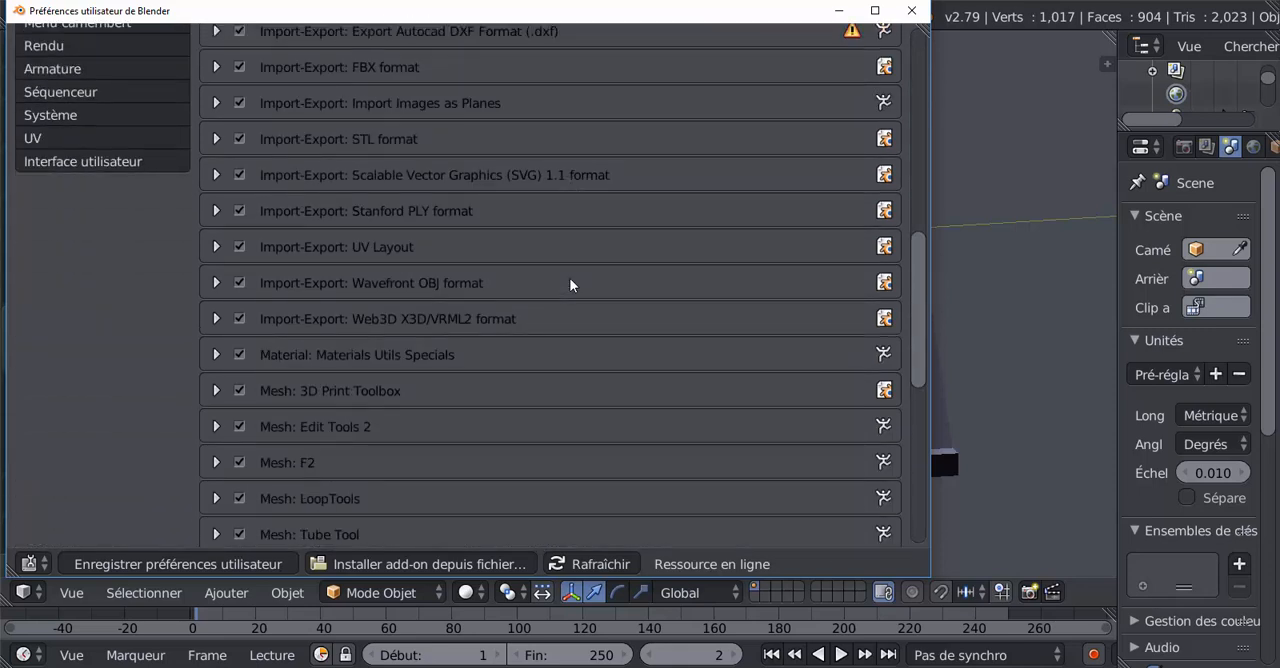
scroll(570, 286, down, 1)
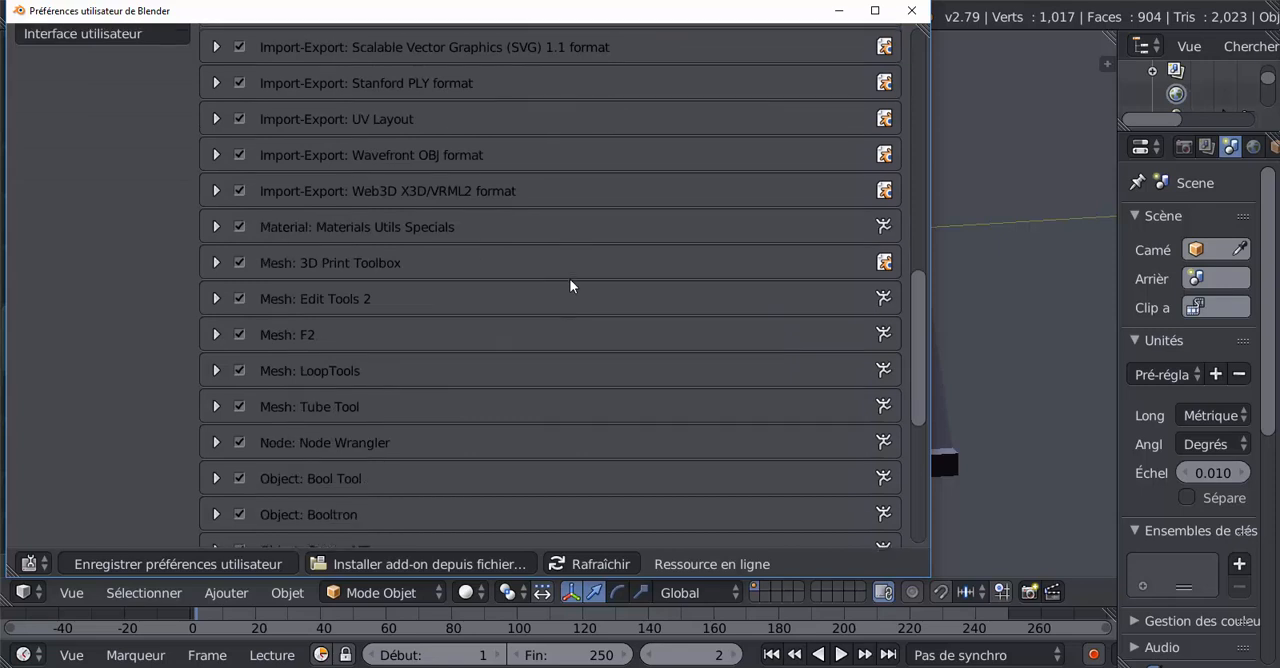
scroll(570, 286, down, 1)
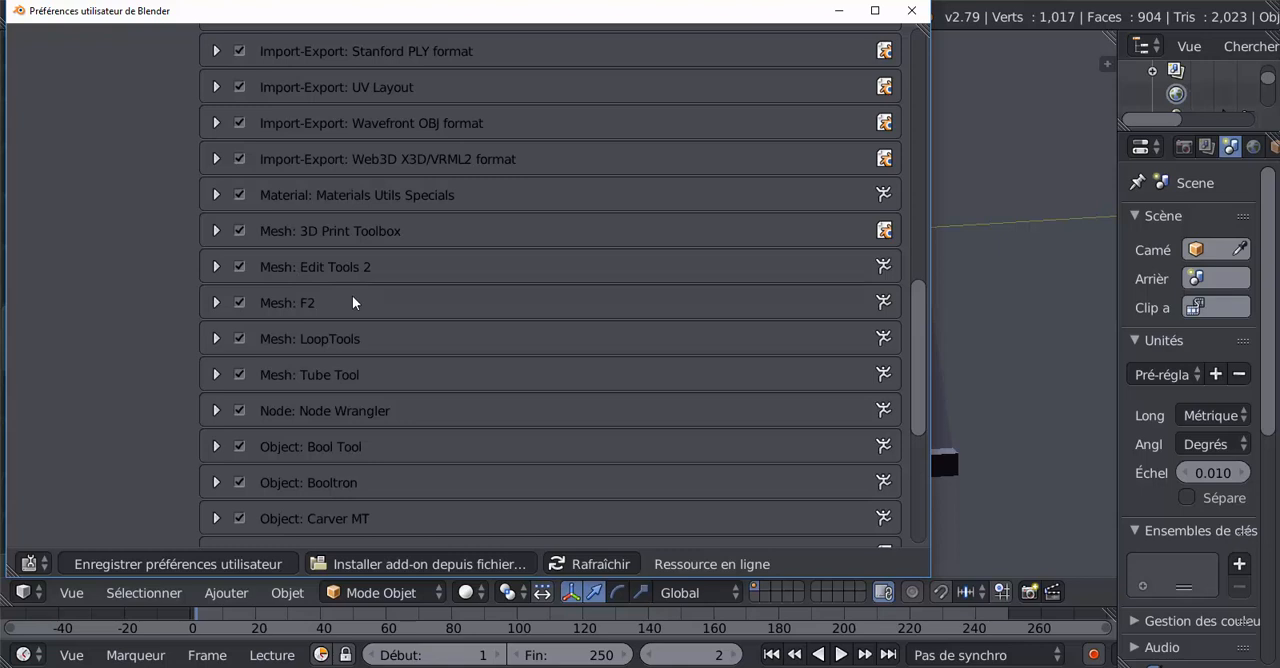
scroll(352, 298, up, 15)
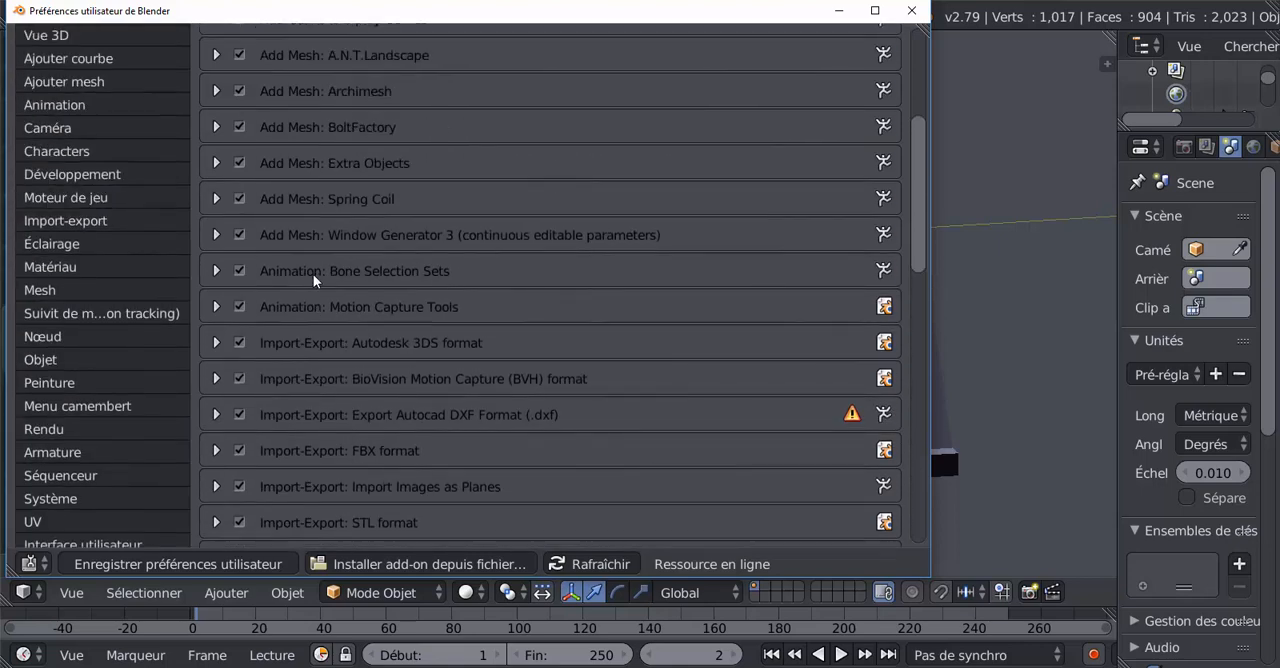
scroll(313, 274, up, 3)
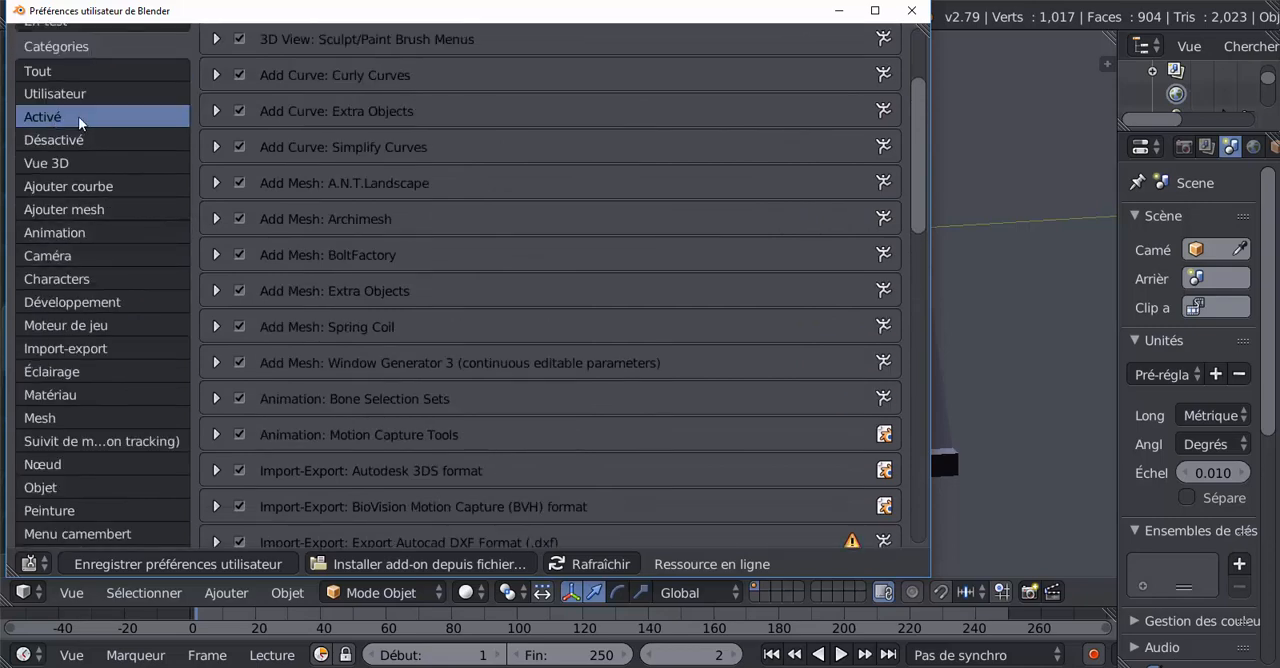
scroll(395, 349, down, 10)
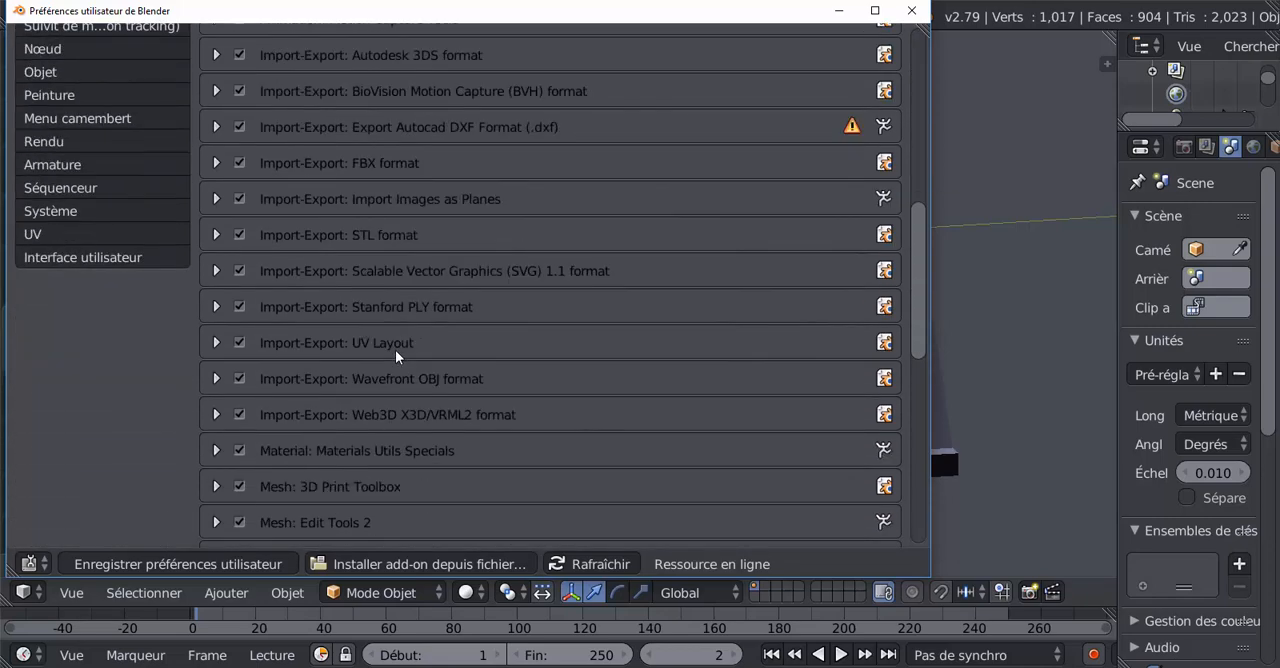
scroll(395, 350, down, 3)
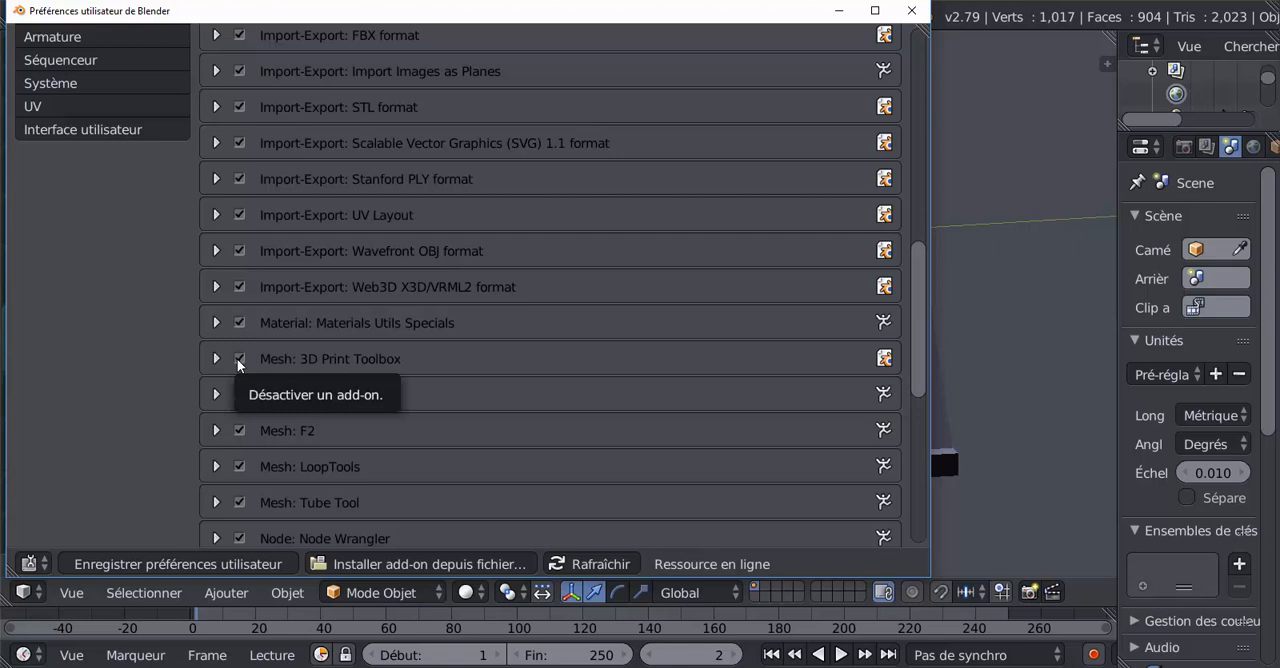
drag(769, 22, 867, 53)
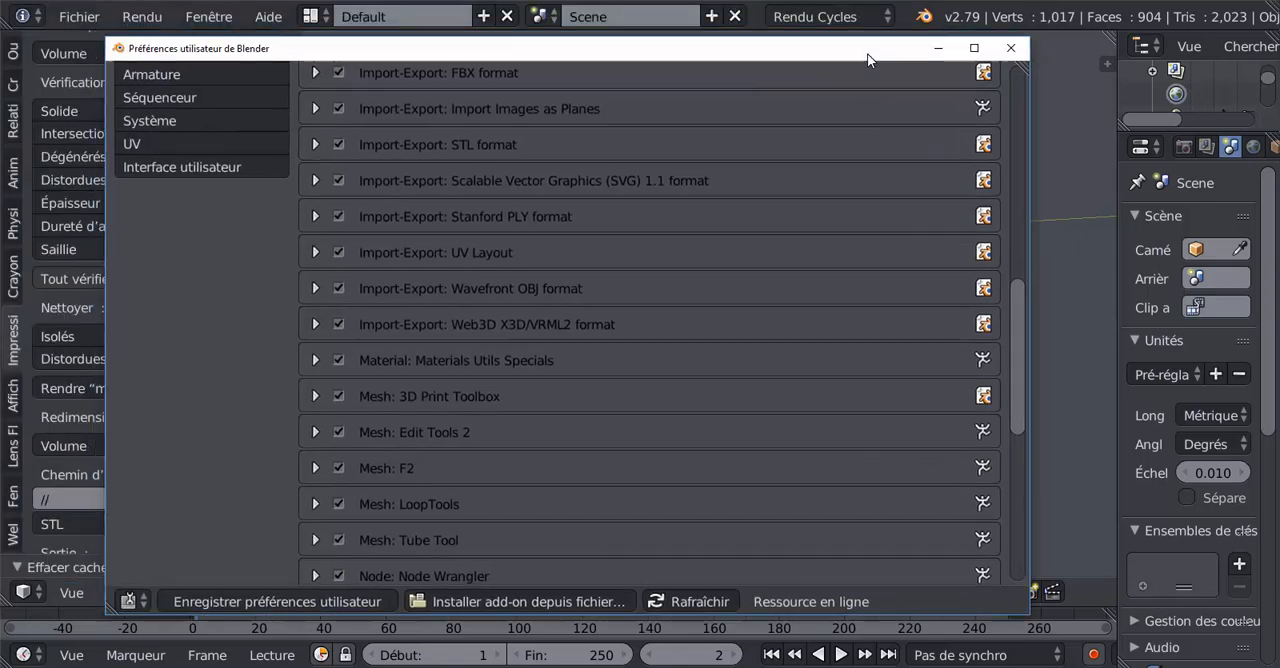
click(1012, 45)
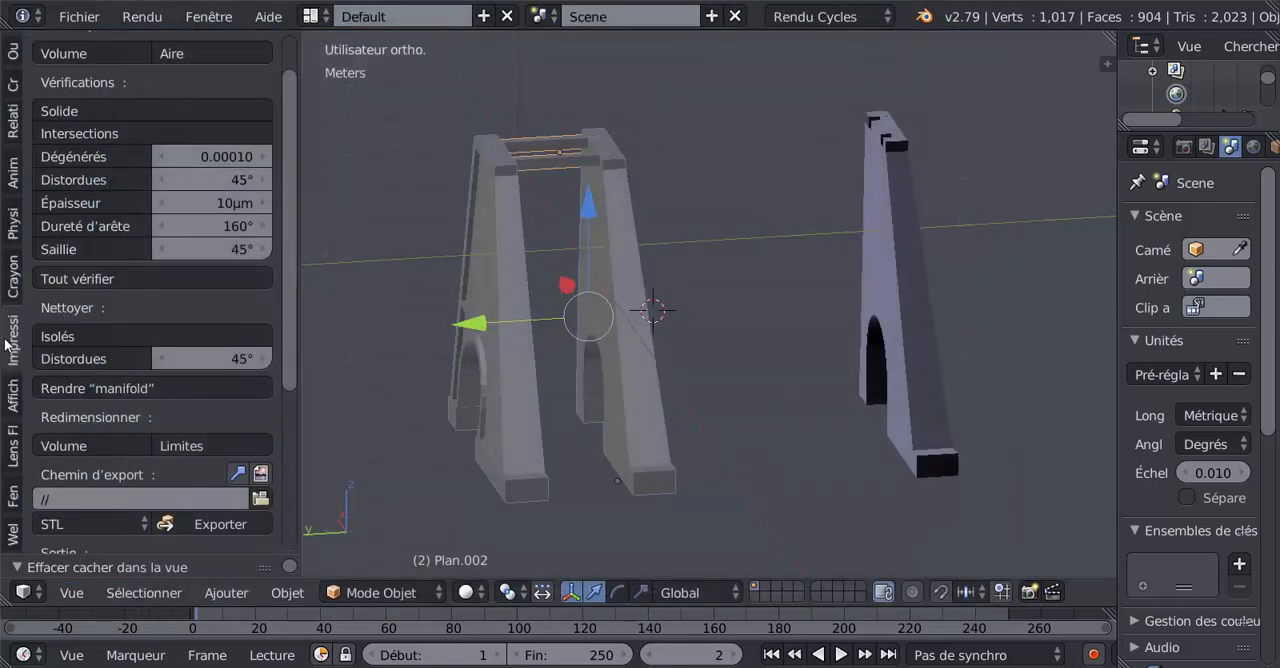
Look over the Impression 3D options, then select the freestanding single pillar and inspect it from several sides.
scroll(12, 350, up, 2)
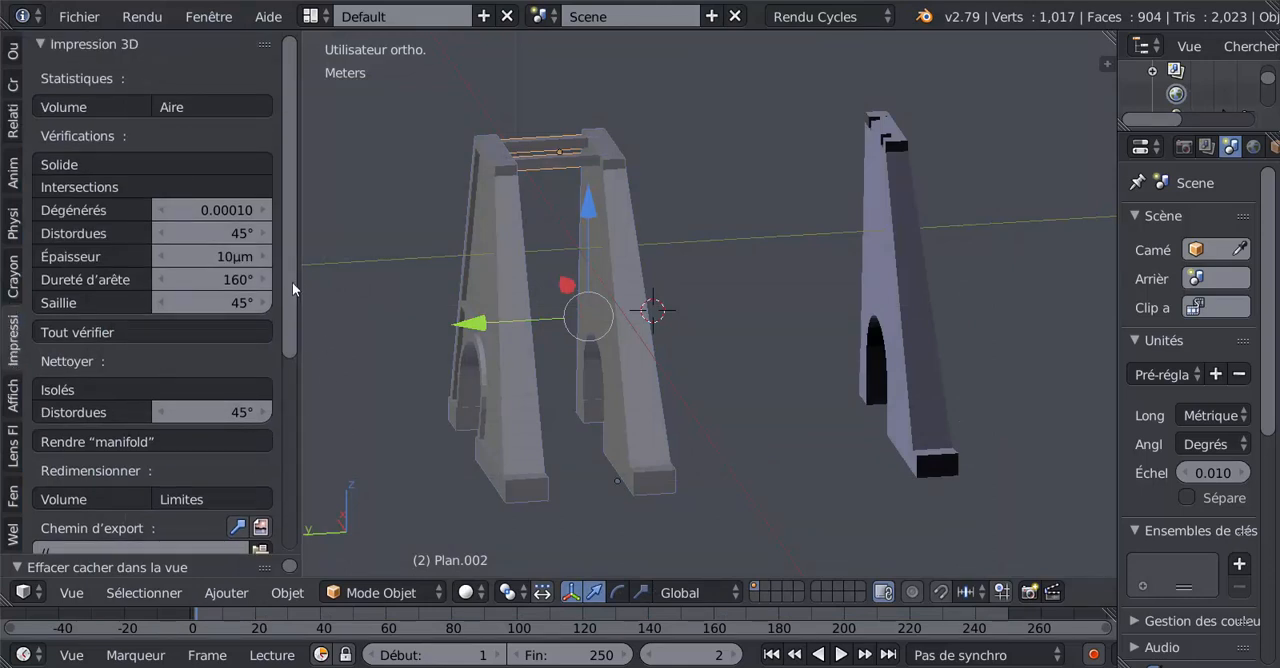
drag(292, 282, 301, 340)
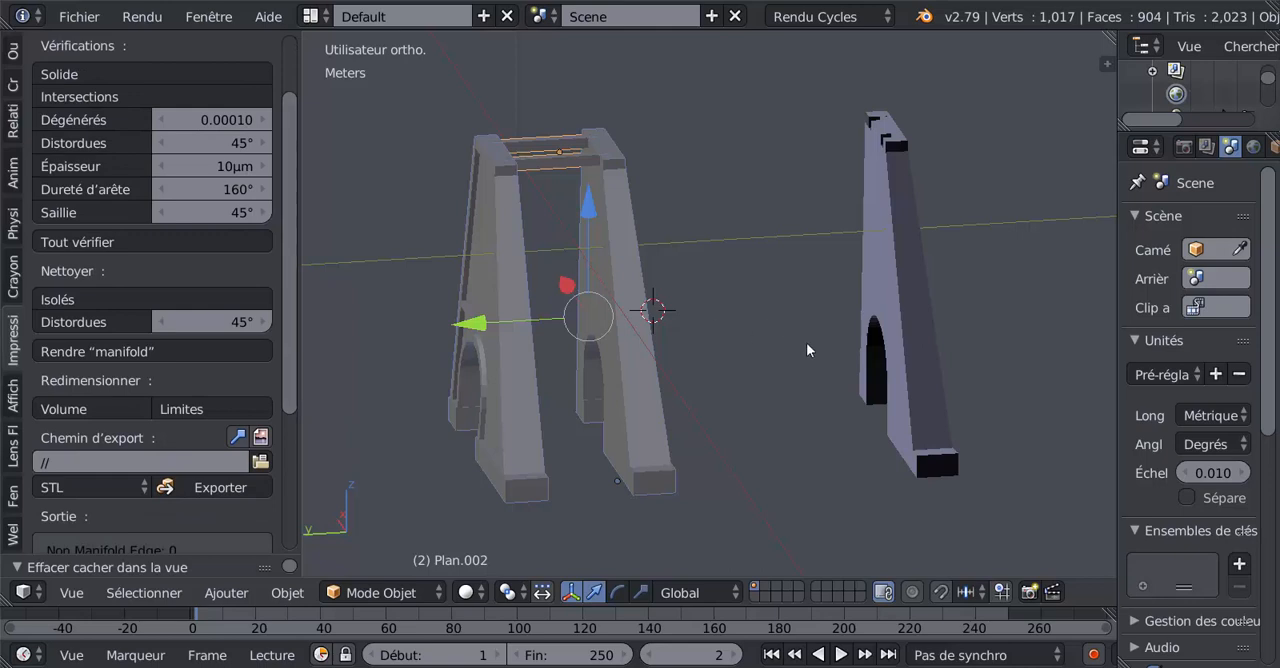
right_click(901, 279)
middle_drag(797, 398, 697, 463)
scroll(670, 380, up, 1)
scroll(670, 380, up, 2)
scroll(695, 454, down, 1)
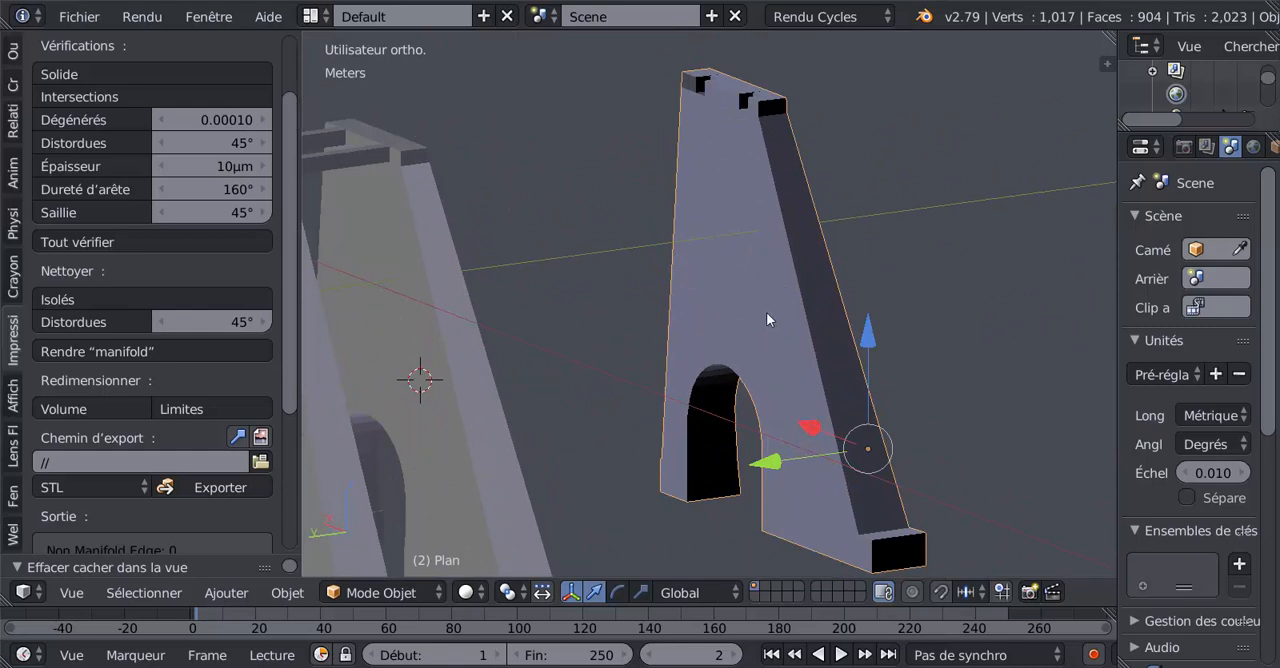
scroll(768, 319, down, 3)
middle_drag(768, 319, 541, 414)
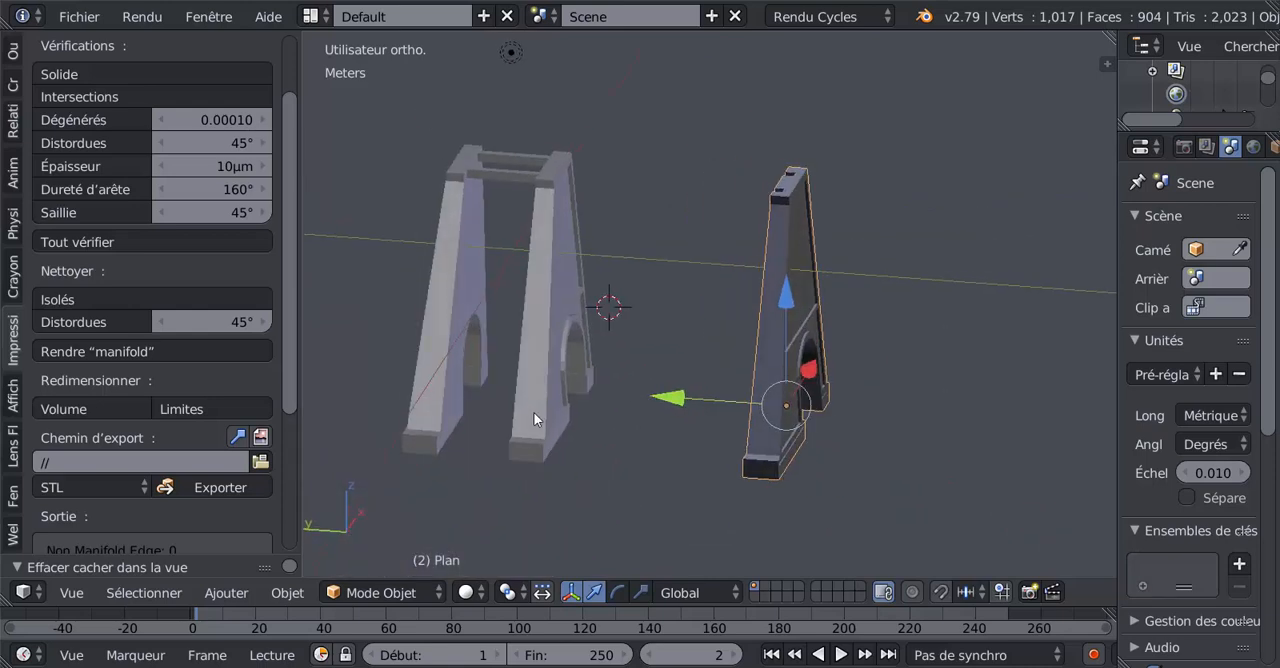
Compare the face shading of the twin pillars with that of the freestanding pillar.
scroll(520, 410, up, 3)
middle_drag(514, 409, 630, 392)
scroll(617, 354, up, 3)
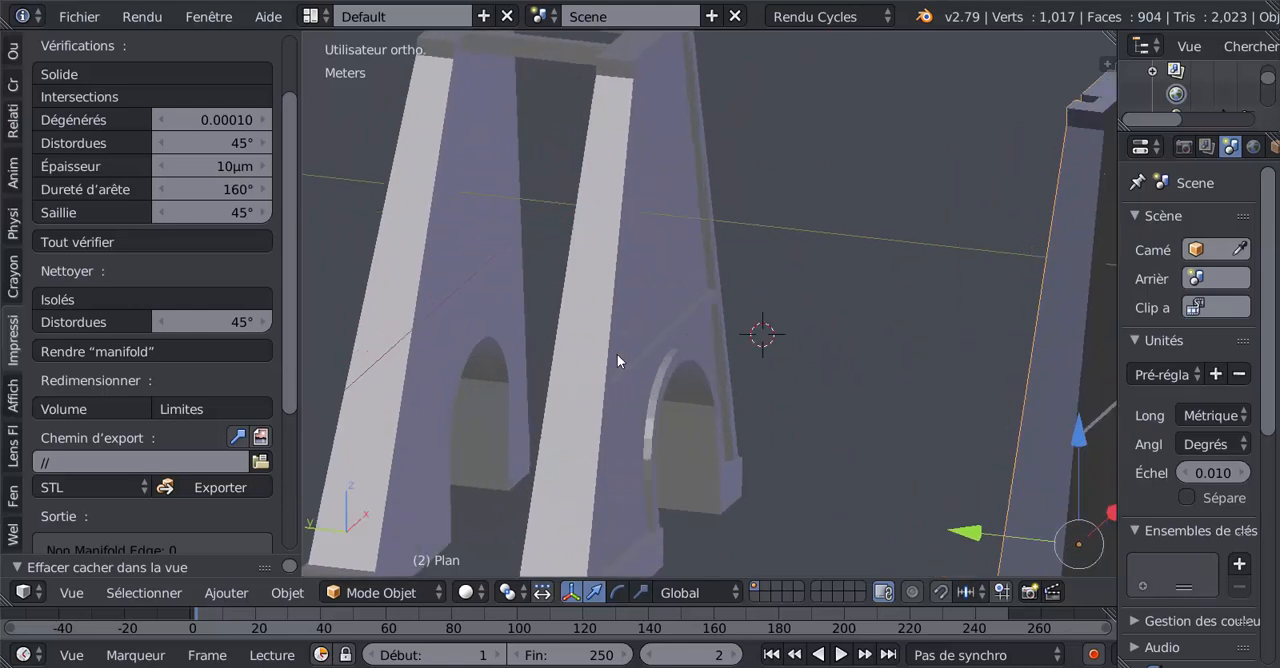
scroll(617, 354, down, 1)
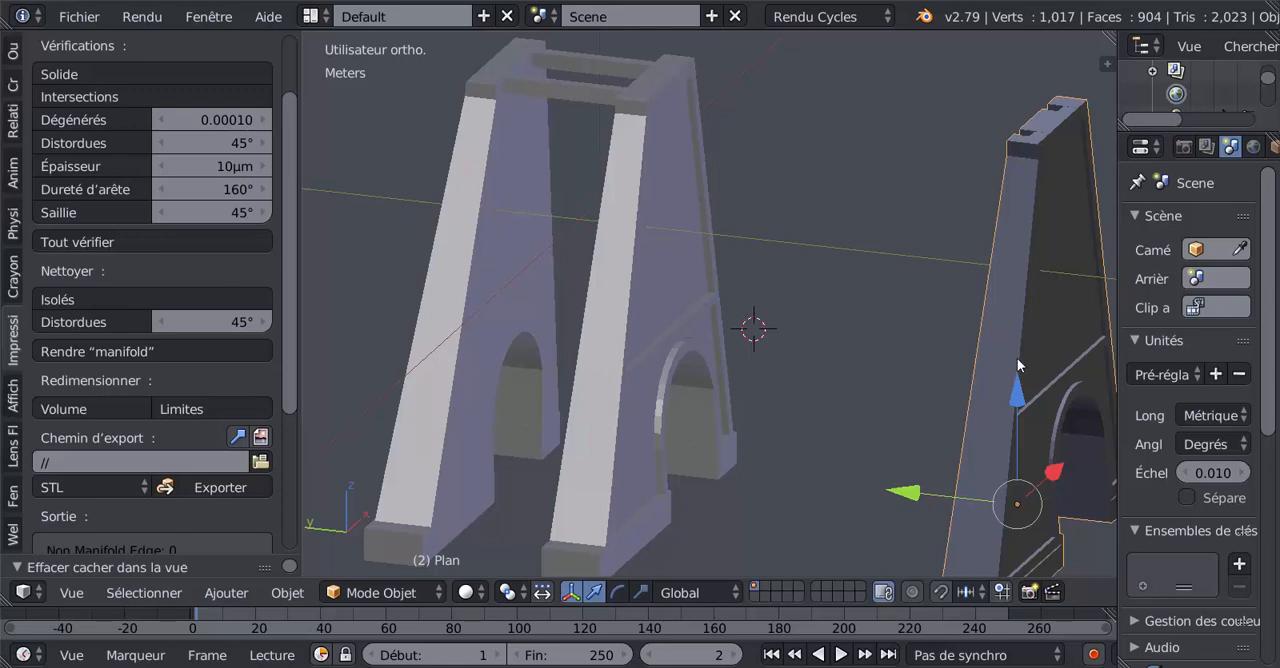
shift+middle_drag(1056, 298, 905, 339)
middle_drag(829, 400, 800, 350)
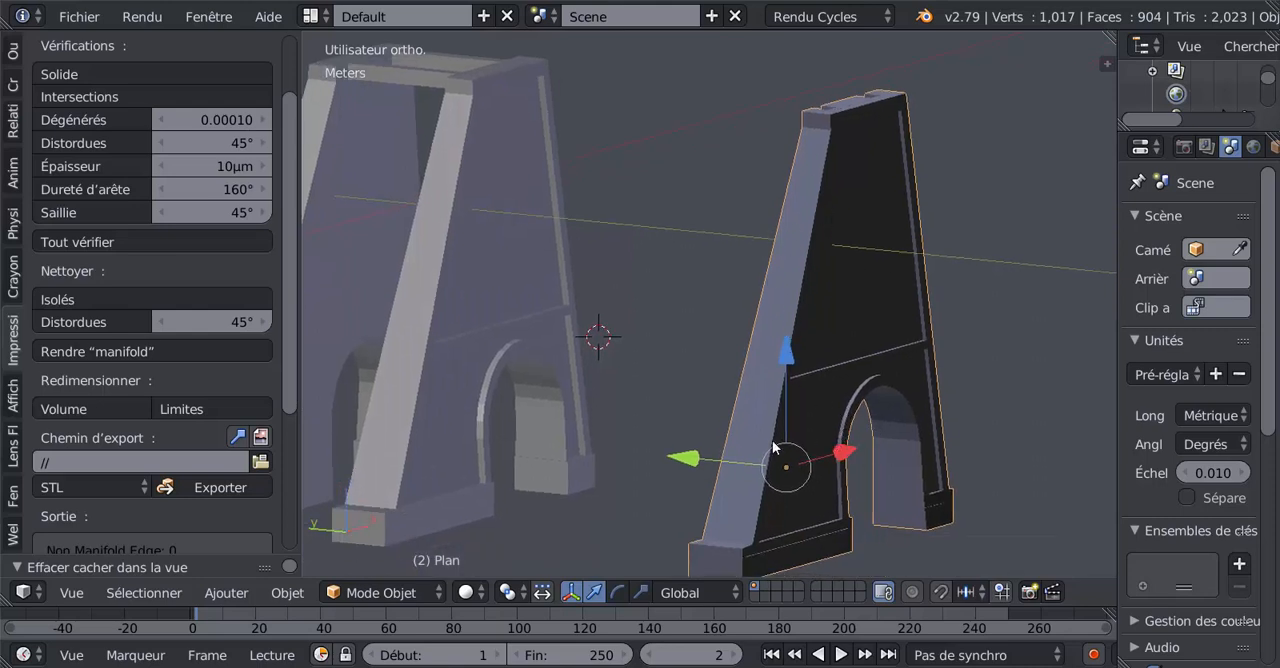
Select the freestanding pillar's entire mesh in Edit Mode, recalculate its normals, and widen the tool shelf.
drag(301, 431, 368, 436)
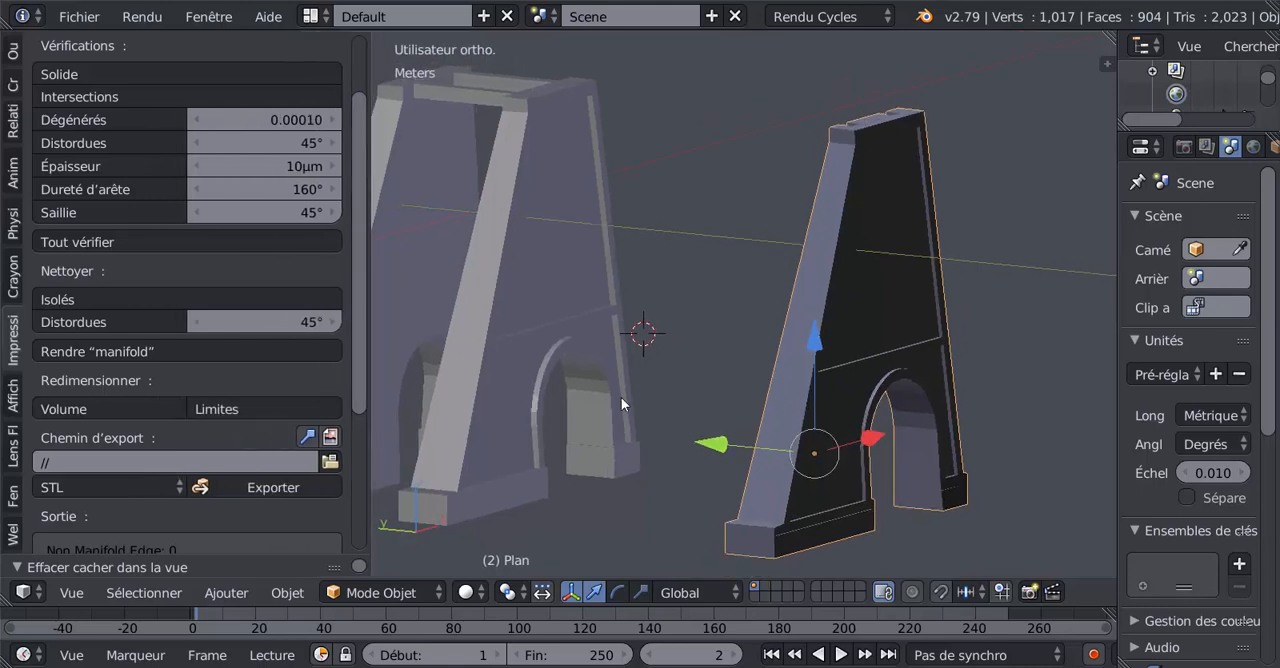
key(Tab)
key(Tab)
key(Tab)
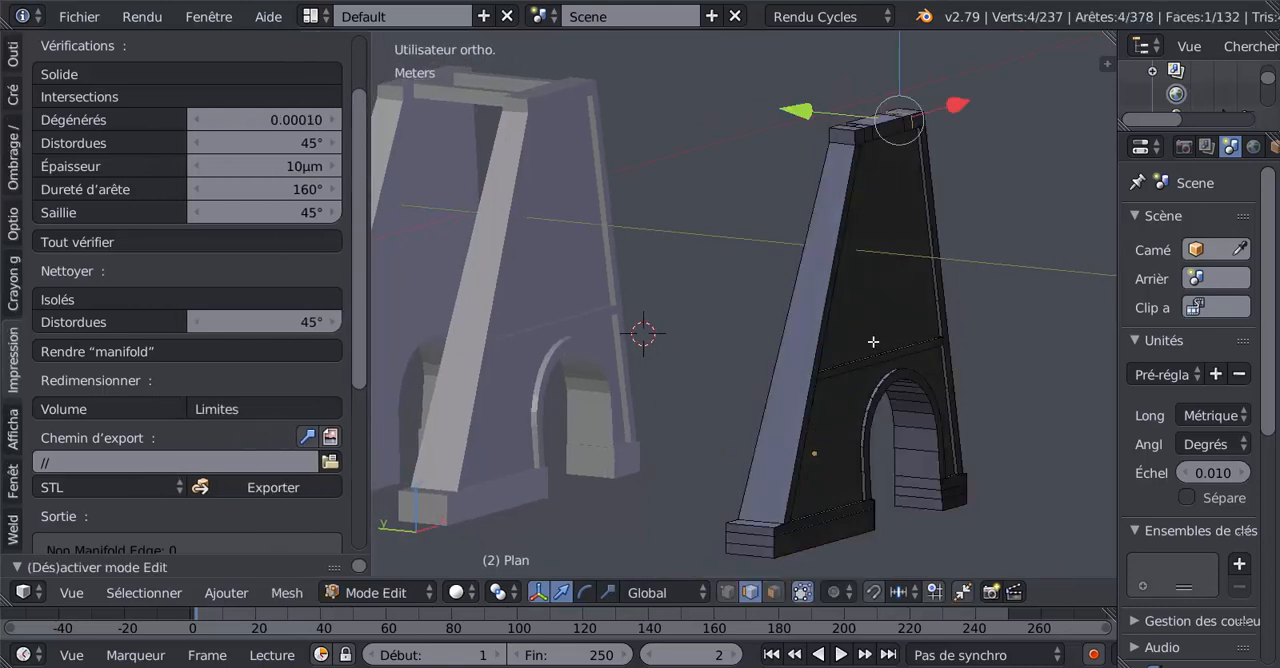
key(a)
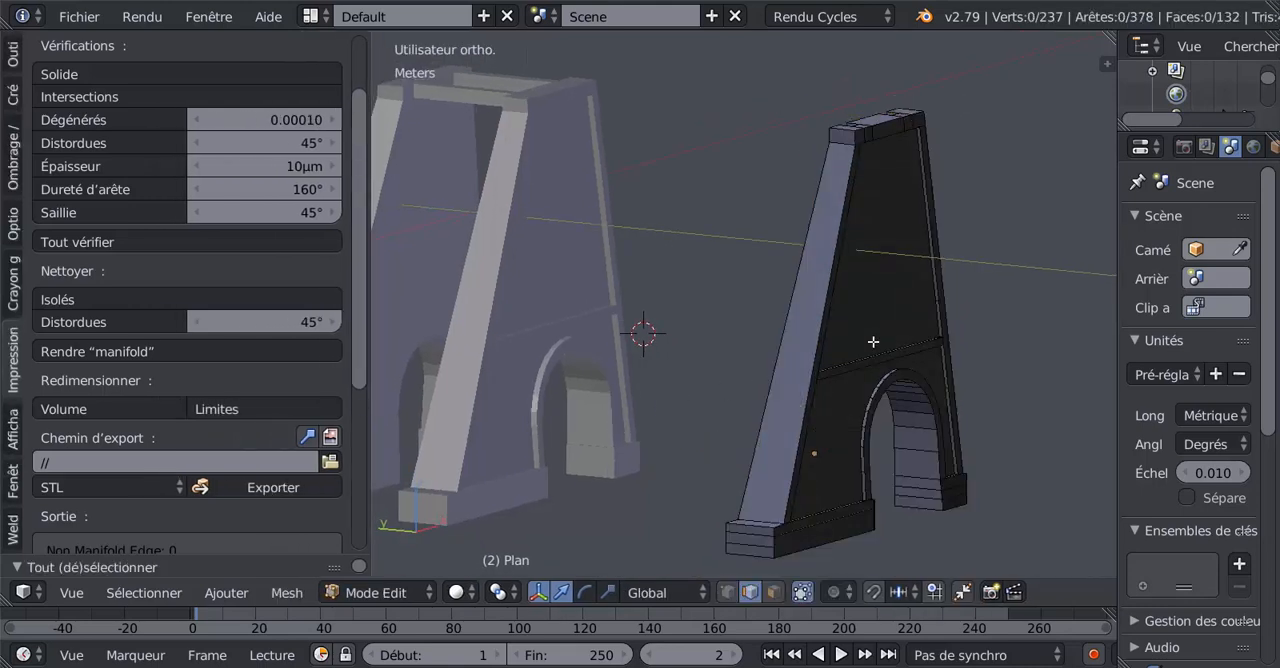
key(a)
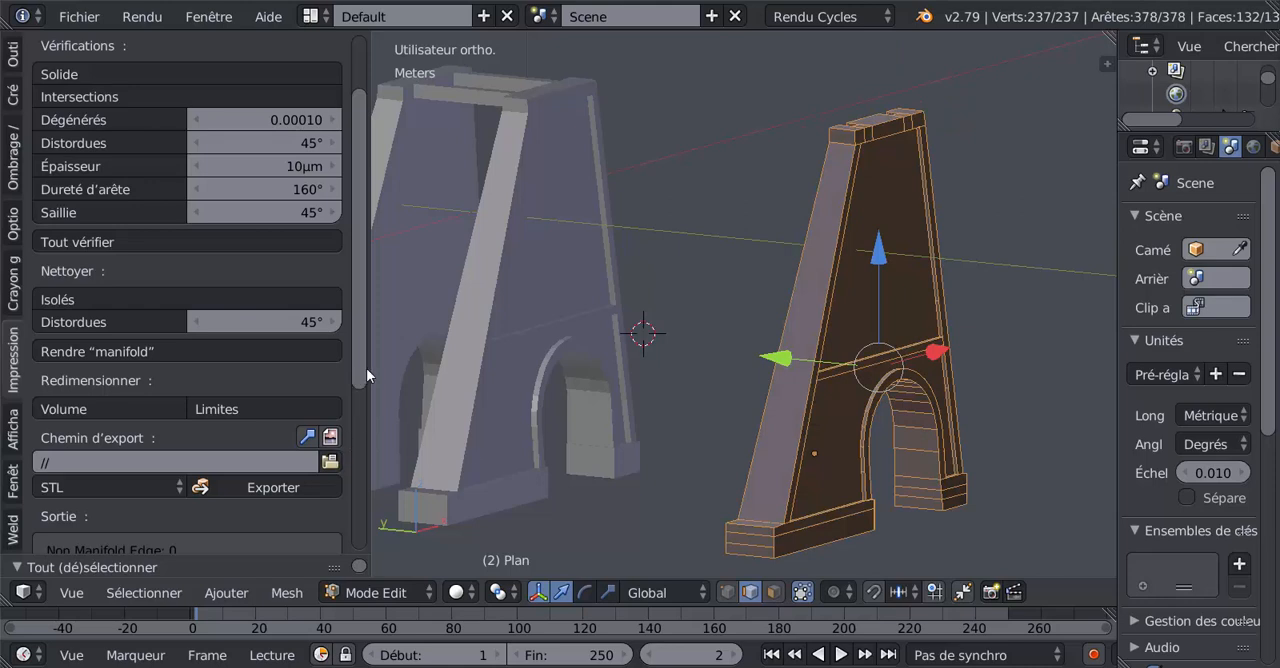
drag(366, 368, 435, 370)
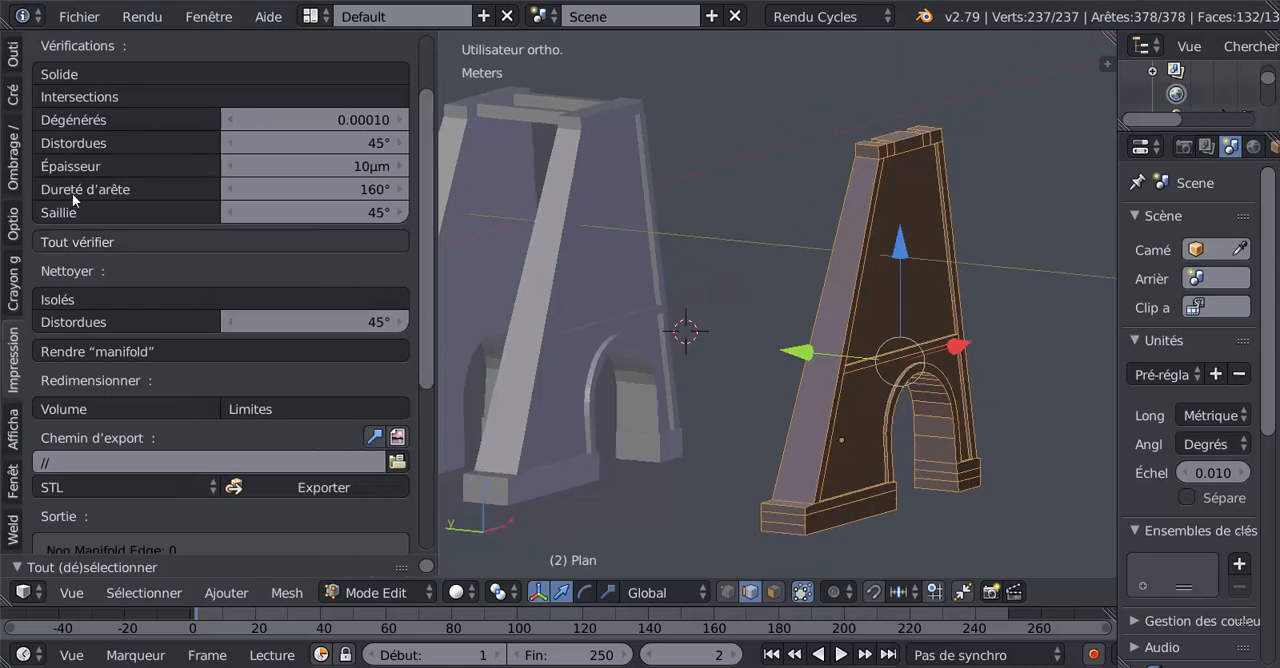
click(8, 160)
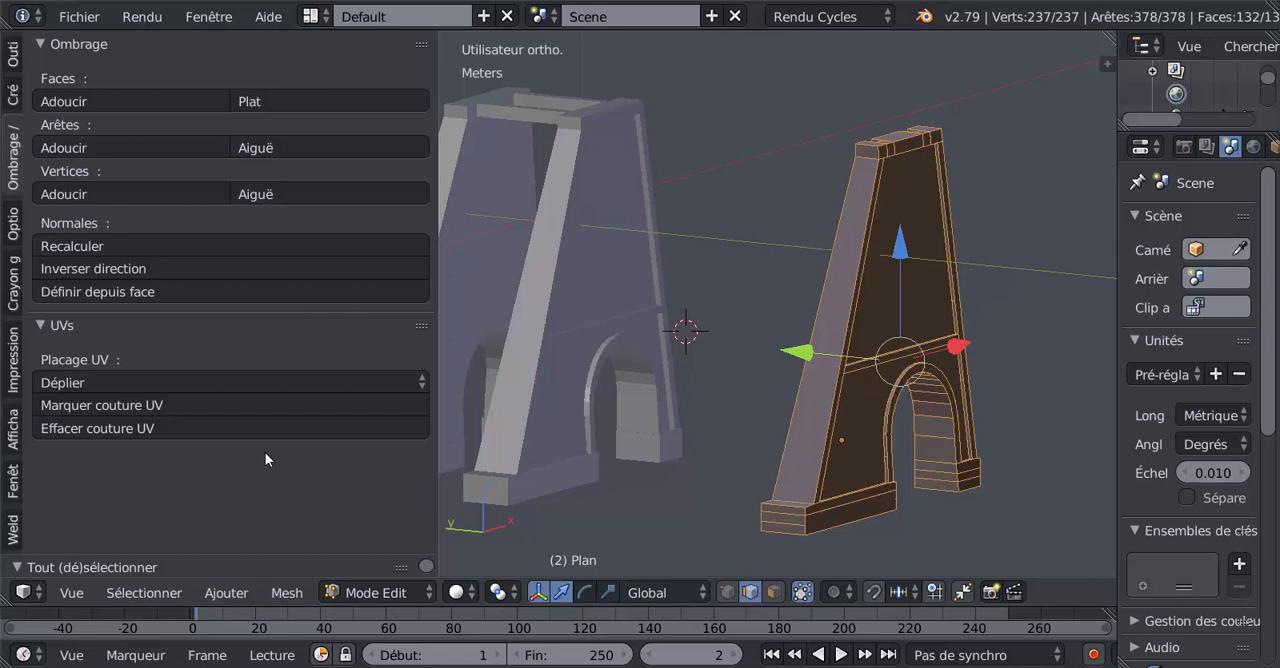
click(76, 245)
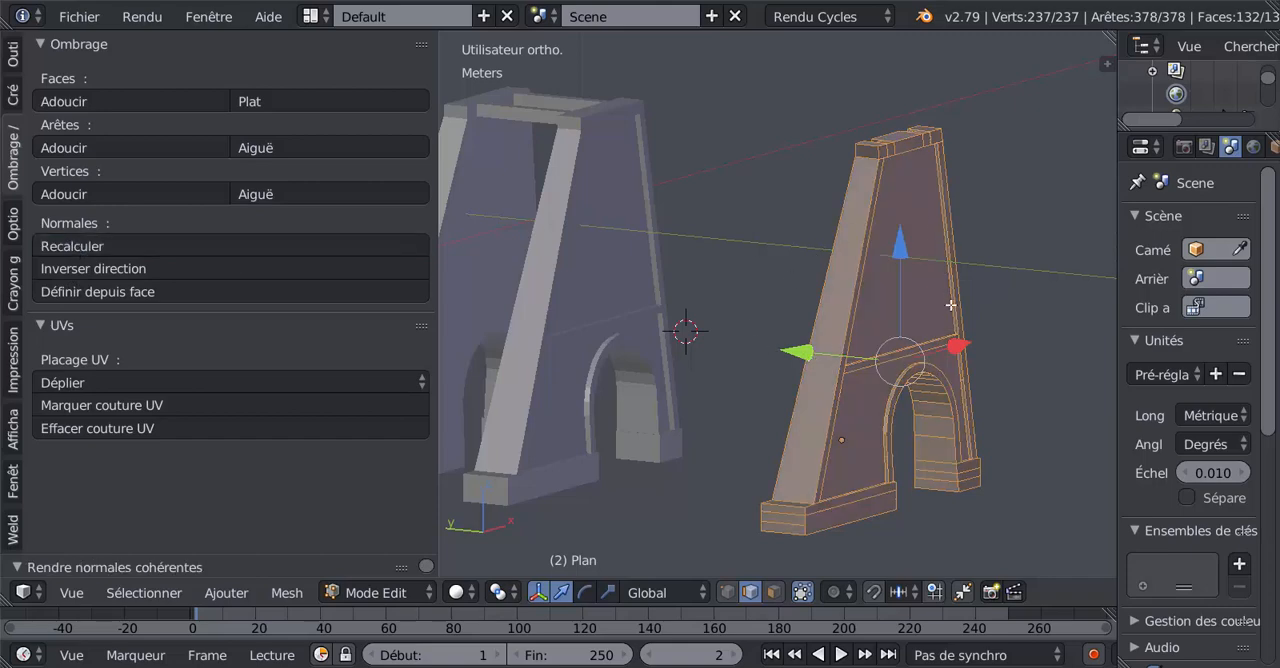
Inspect the notched cap on top of the freestanding pillar and switch the mesh editing to face selection.
key(Tab)
middle_drag(914, 333, 1049, 364)
shift+middle_drag(881, 292, 686, 451)
scroll(839, 507, up, 4)
key(Tab)
right_click(719, 429)
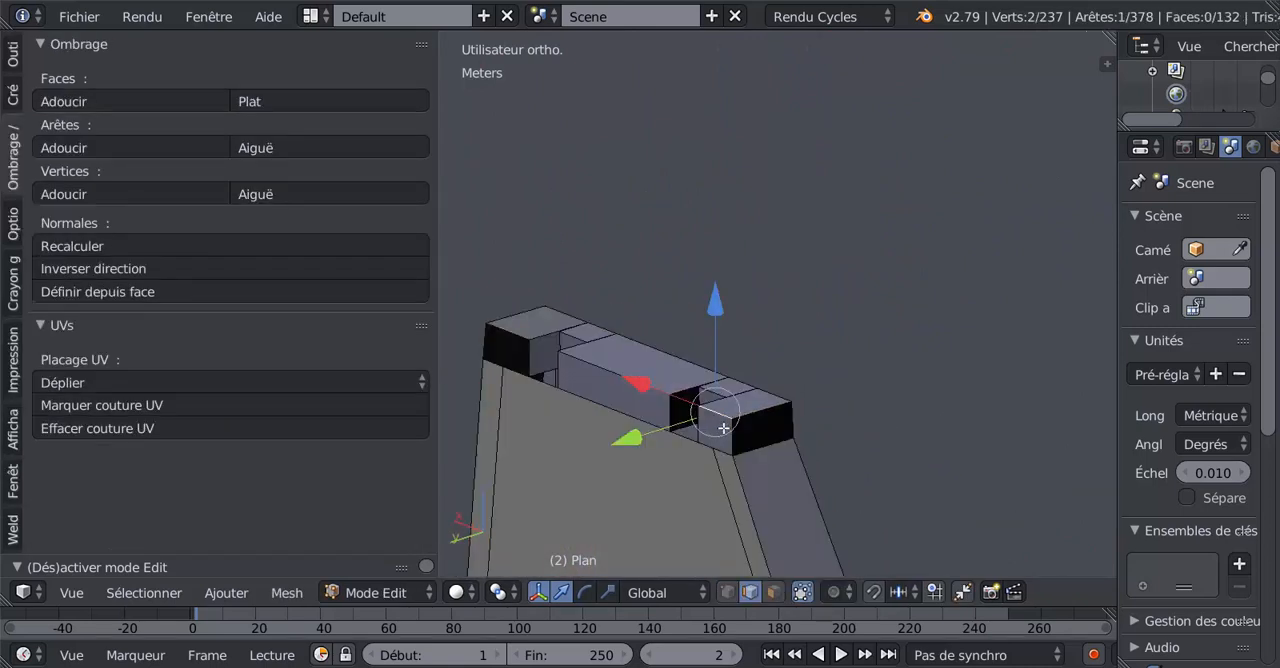
click(771, 591)
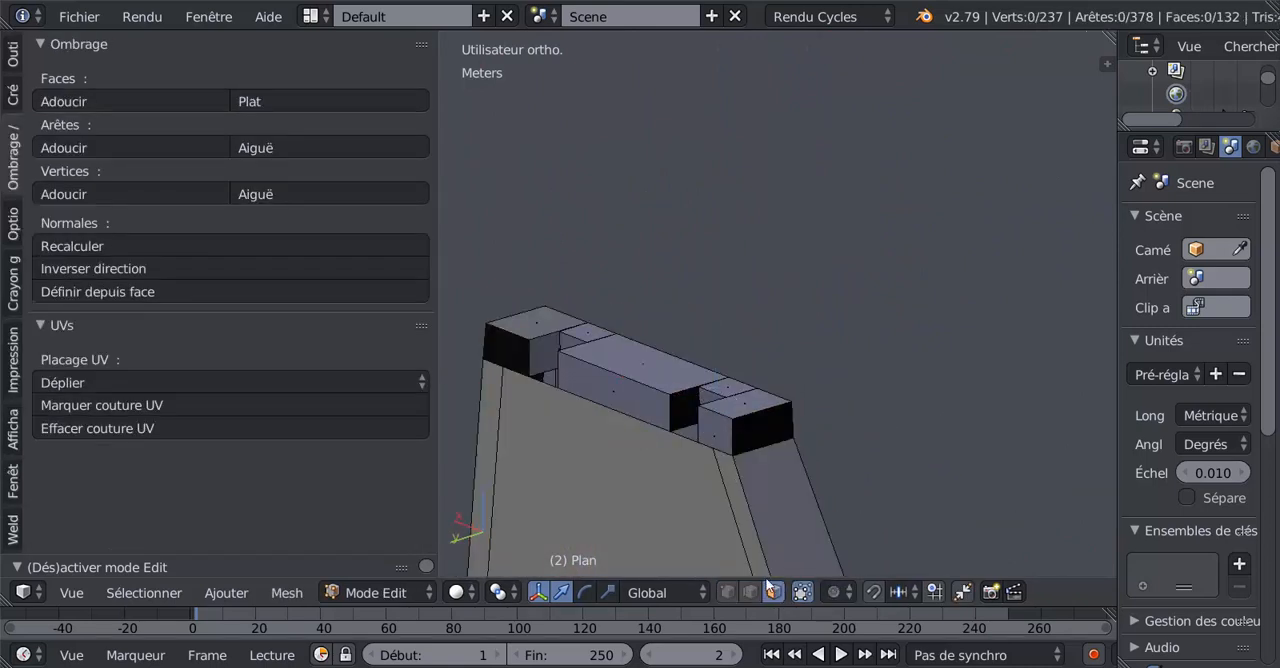
Select the visible top, side and end faces of the freestanding pillar's notched cap and flip their normals.
right_click(757, 429)
shift+right_click(729, 431)
shift+right_click(736, 411)
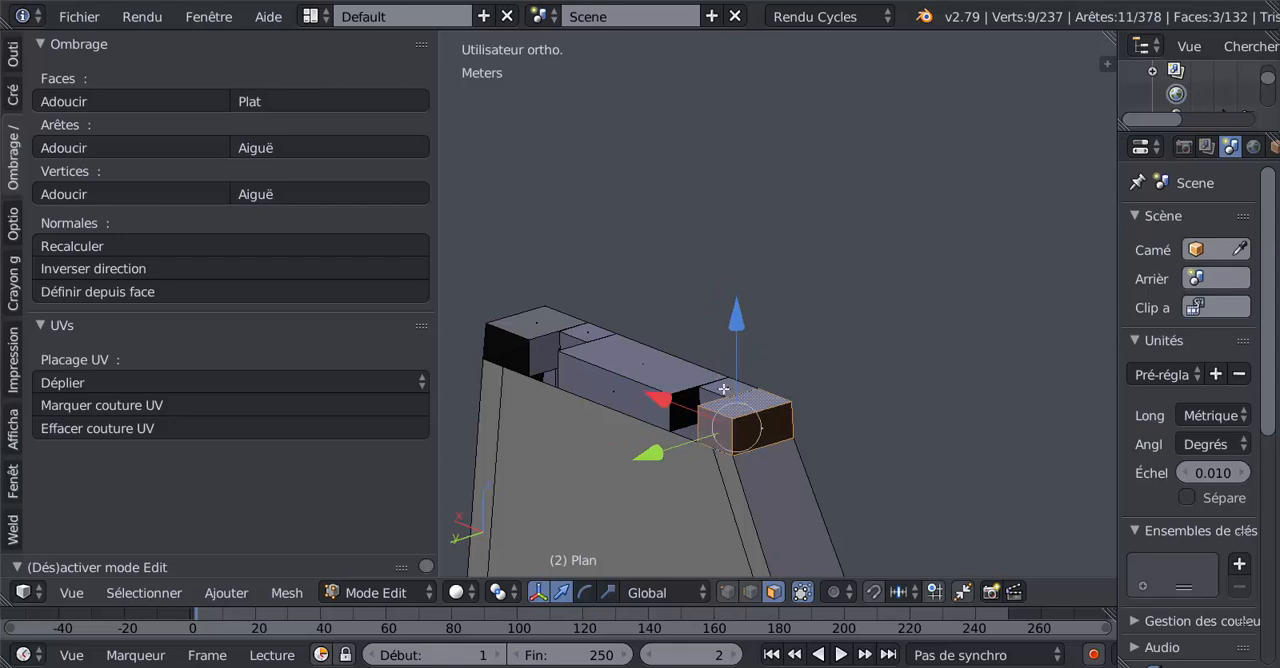
shift+right_click(724, 389)
shift+right_click(674, 374)
shift+right_click(636, 395)
shift+right_click(579, 332)
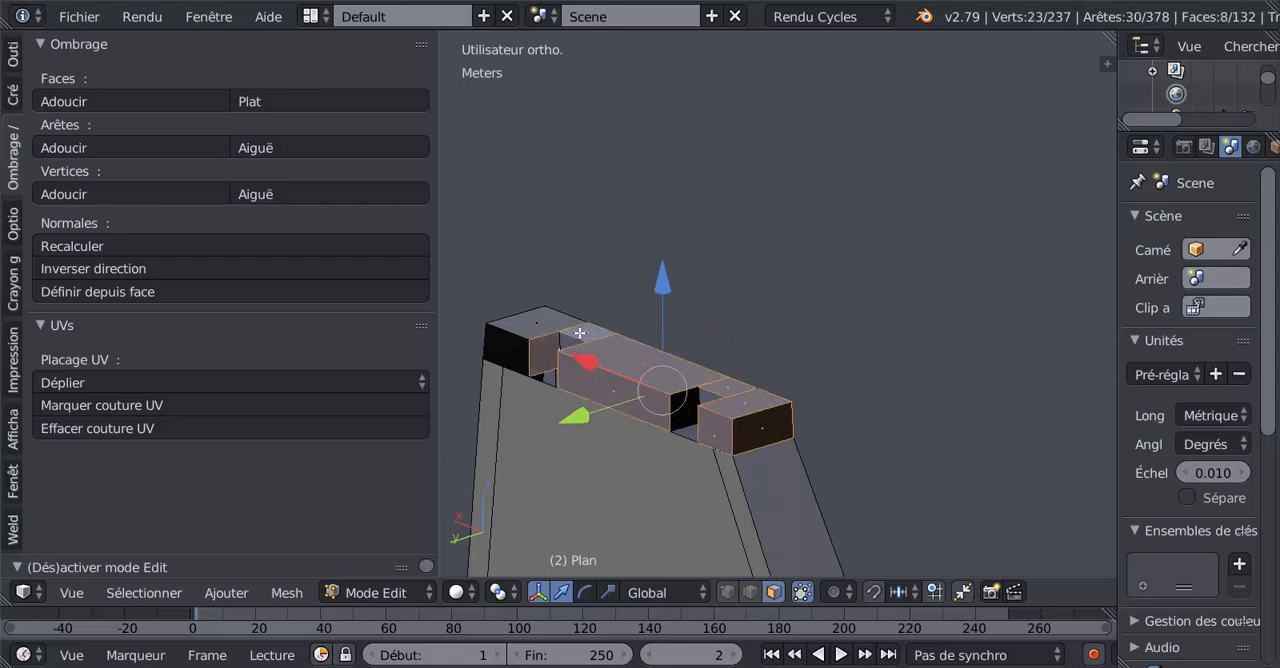
shift+right_click(559, 324)
shift+right_click(520, 348)
middle_drag(892, 431, 739, 445)
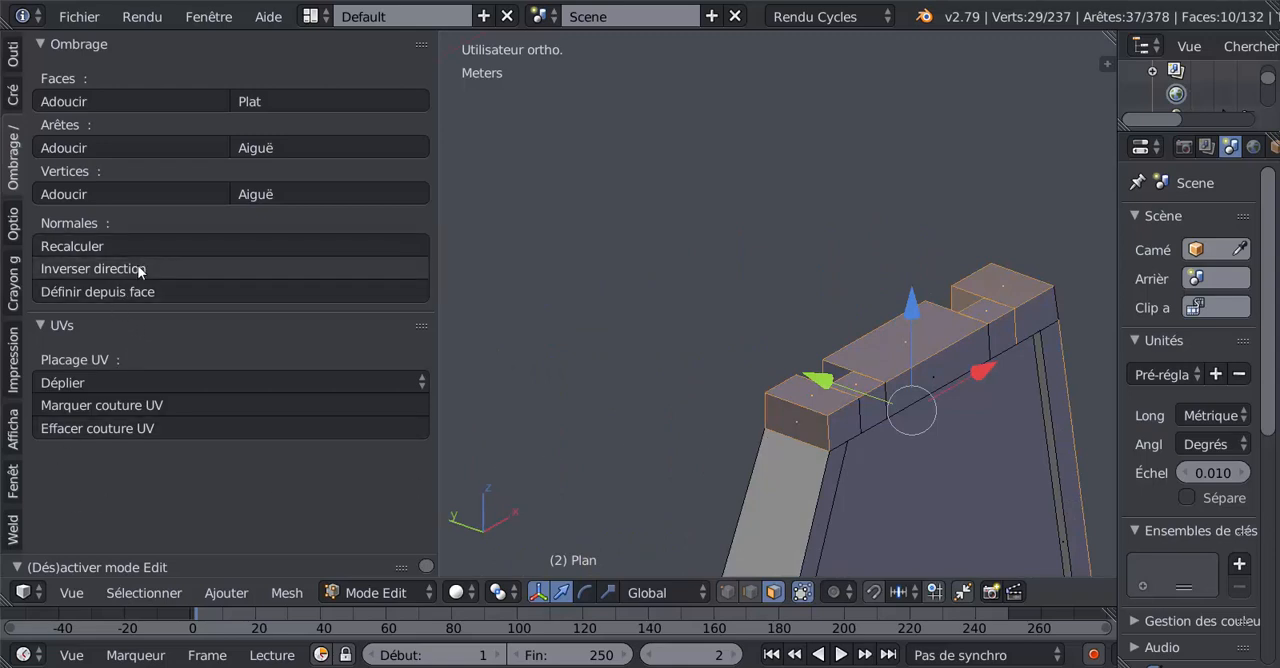
click(180, 269)
Examine the notched cap from outside and inside to check its surfaces and face orientation.
key(Tab)
middle_drag(577, 383, 737, 419)
key(Tab)
middle_drag(672, 441, 786, 591)
scroll(817, 443, up, 3)
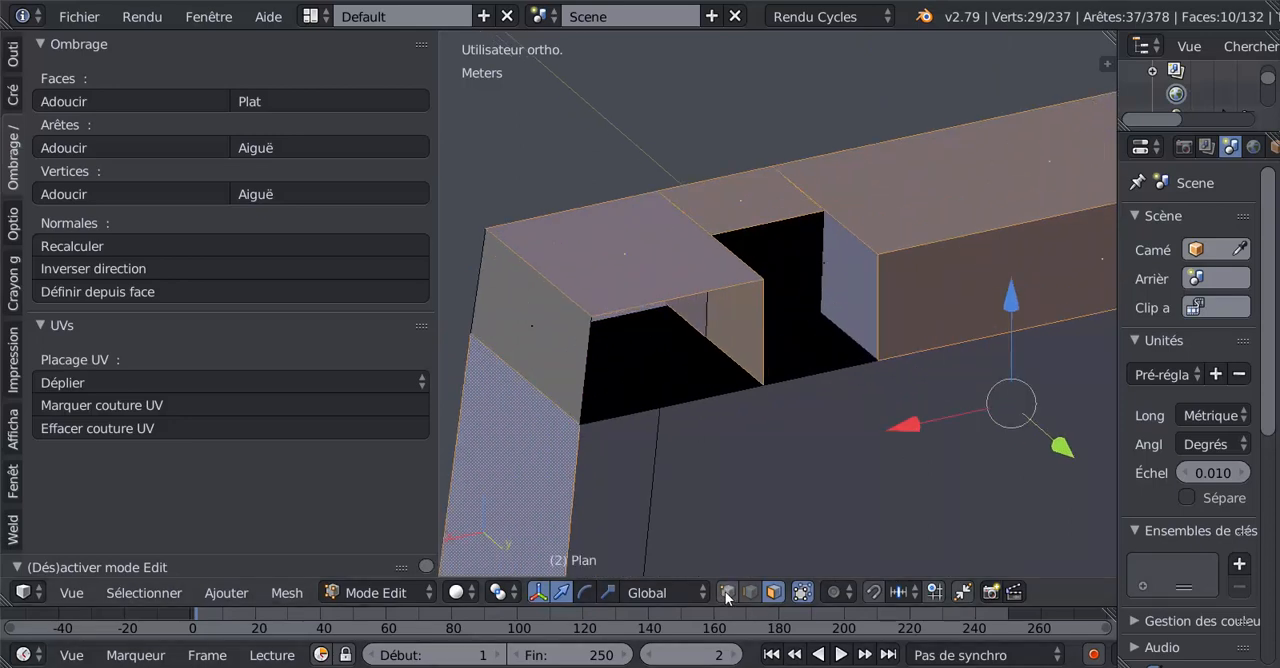
middle_drag(683, 431, 620, 443)
mouse_move(703, 380)
middle_down()
mouse_move(697, 343)
mouse_move(706, 360)
middle_up()
middle_drag(702, 411, 814, 357)
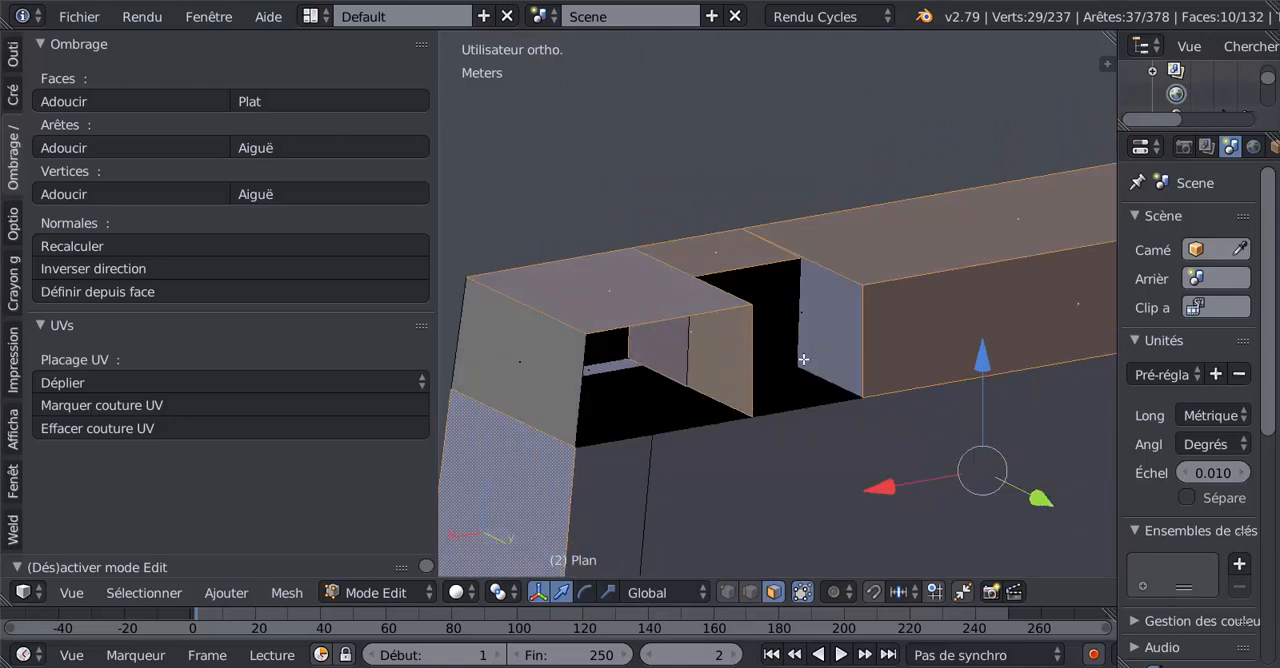
Try moving the side faces of the cap's notch to test how they are connected, cancelling each move.
right_click(832, 348)
key(g)
right_click(933, 268)
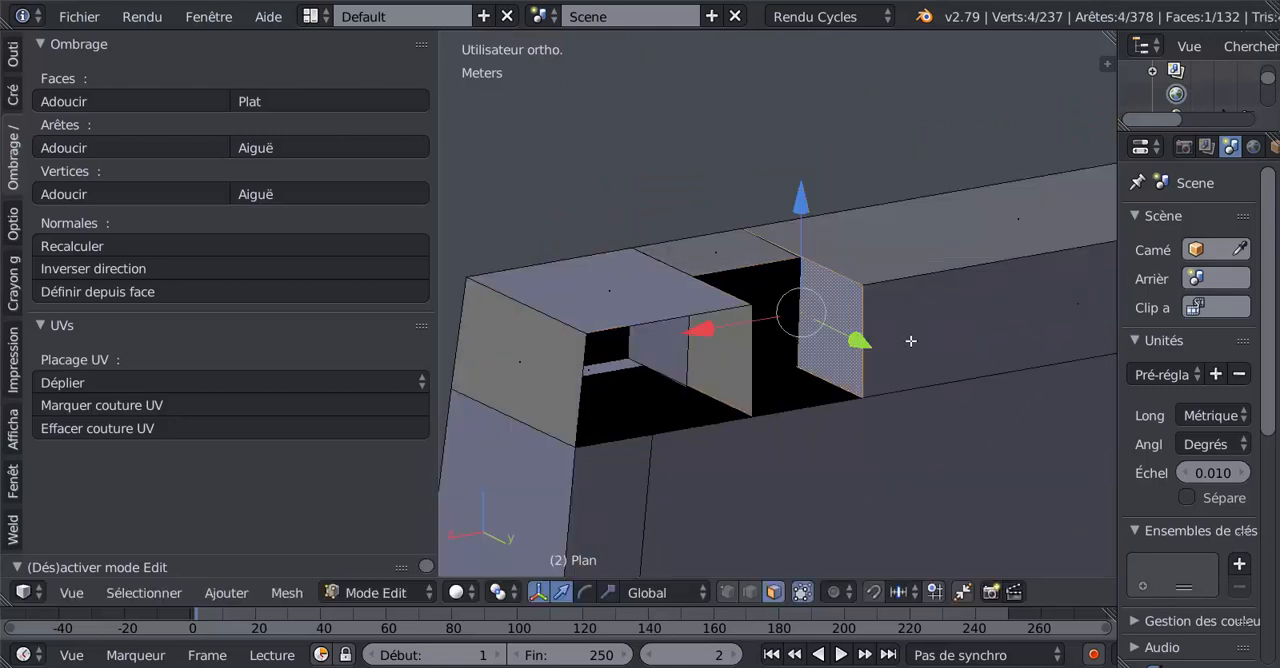
middle_drag(912, 342, 763, 426)
right_click(908, 348)
key(g)
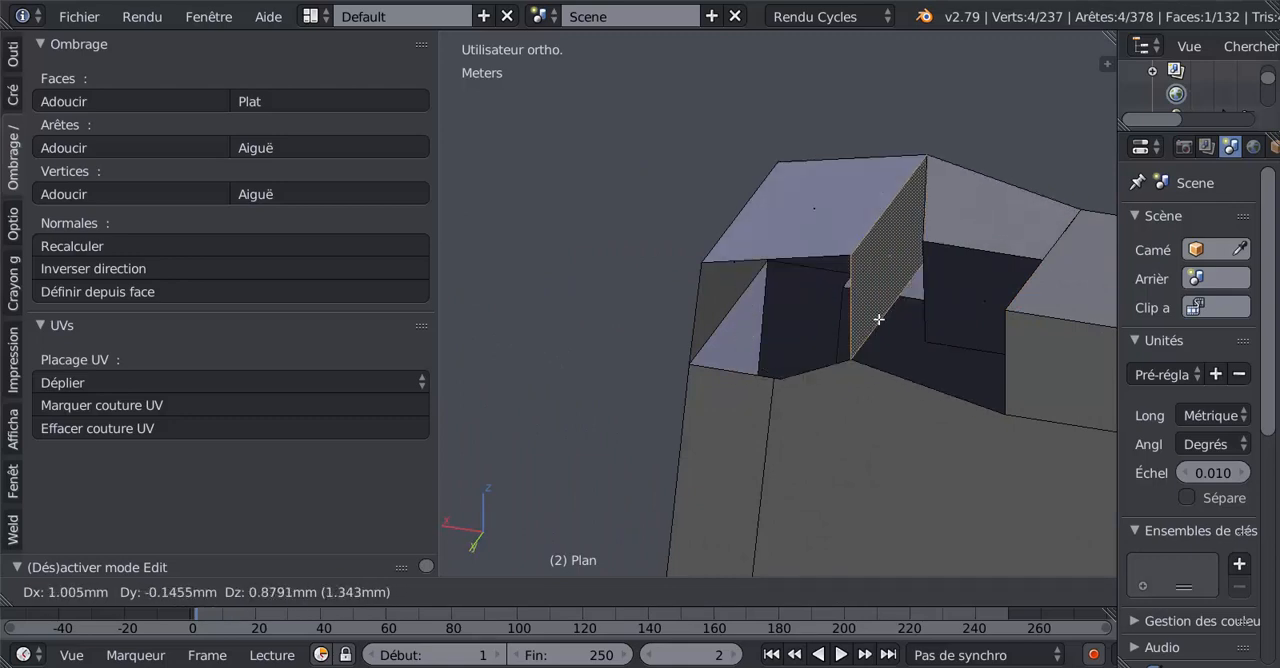
right_click(807, 317)
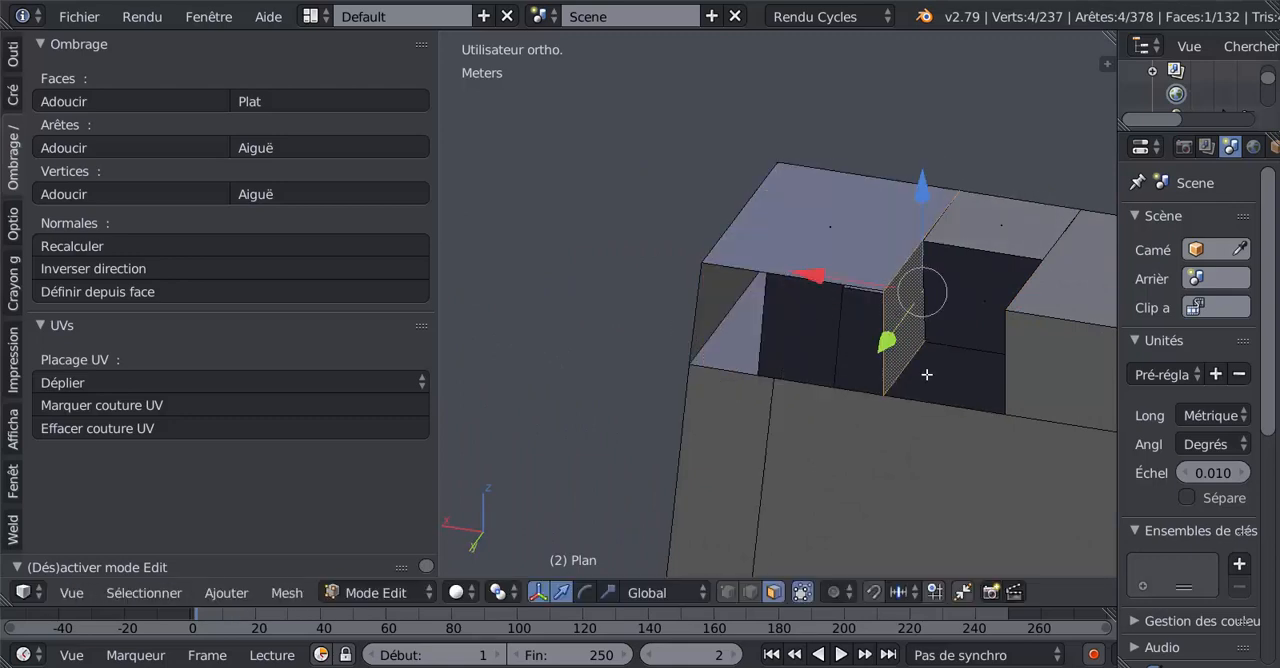
middle_drag(927, 374, 708, 381)
scroll(785, 321, up, 3)
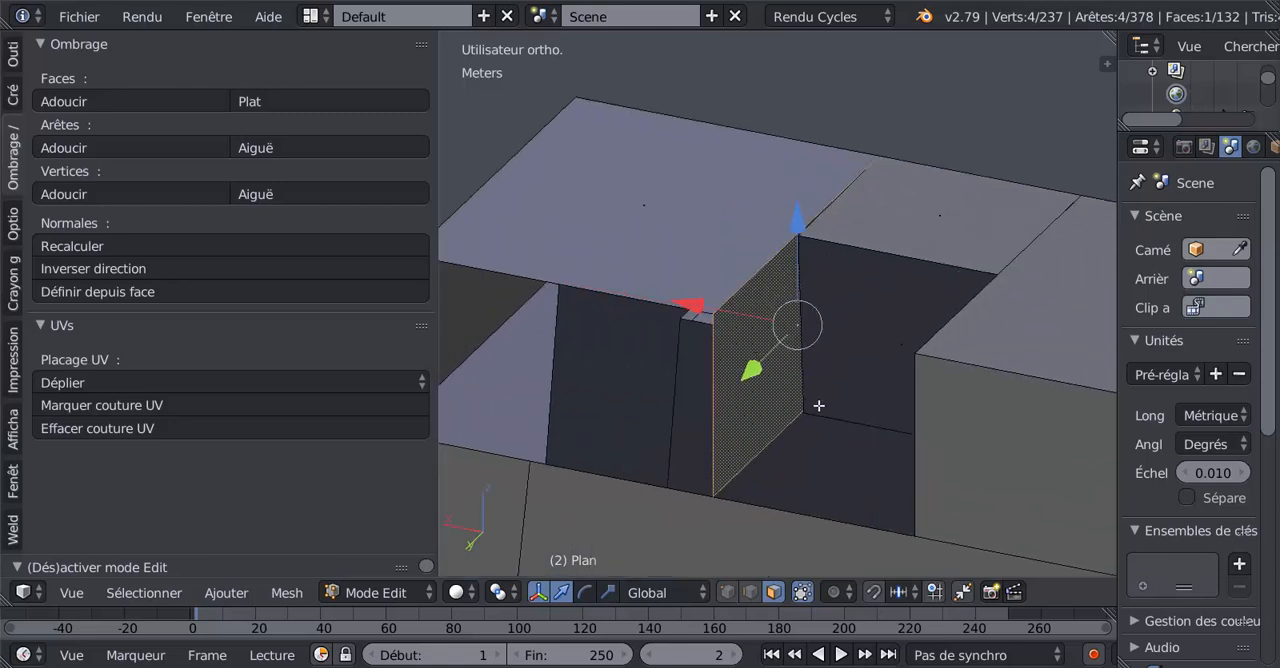
key(g)
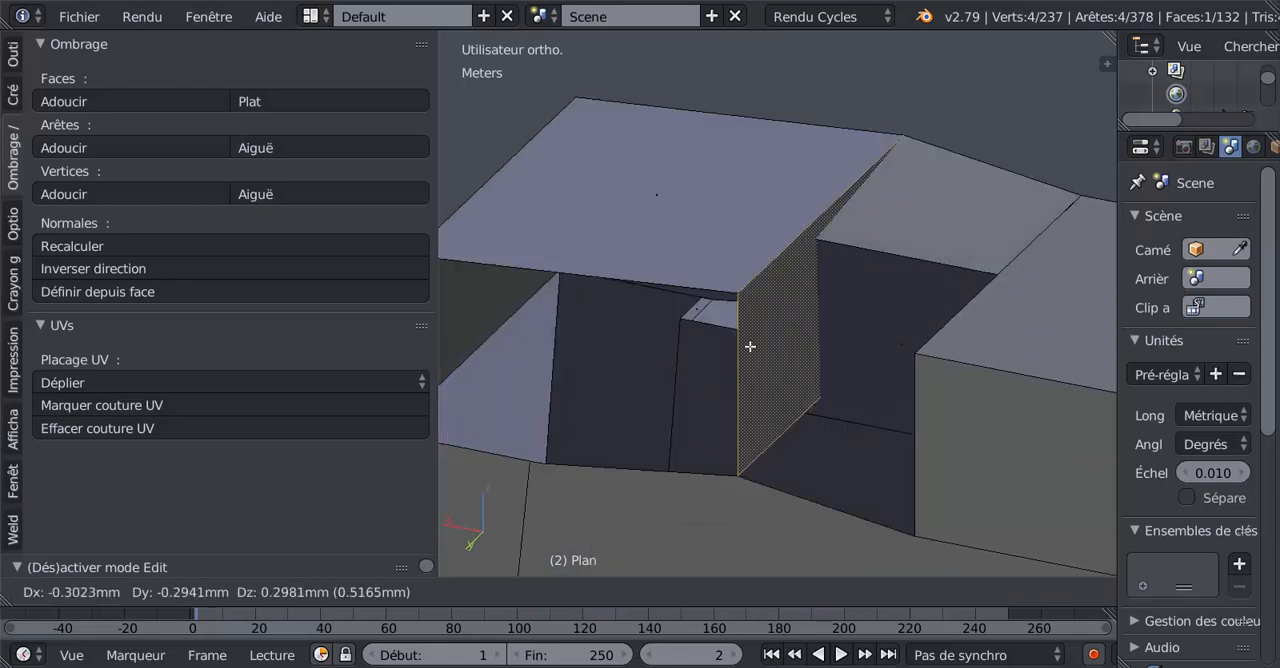
right_click(714, 366)
Return to Object Mode, run all 3D print checks on the freestanding pillar, and read the output report.
scroll(689, 374, down, 5)
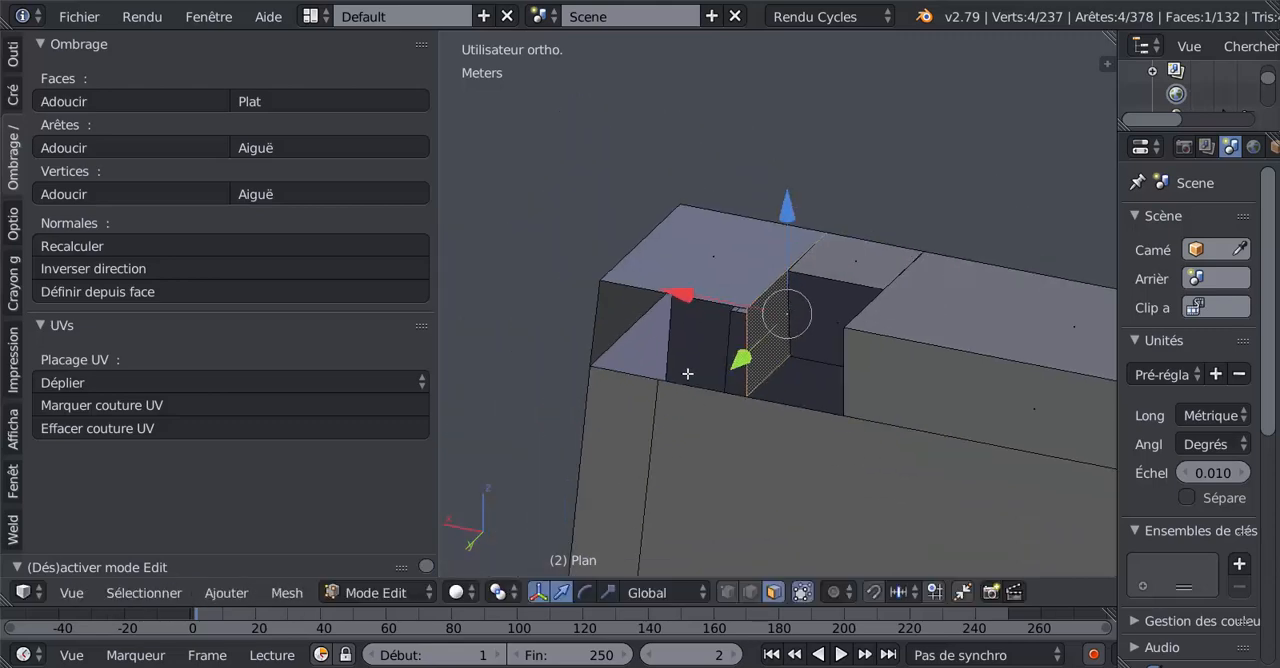
middle_drag(698, 400, 673, 428)
scroll(719, 443, down, 2)
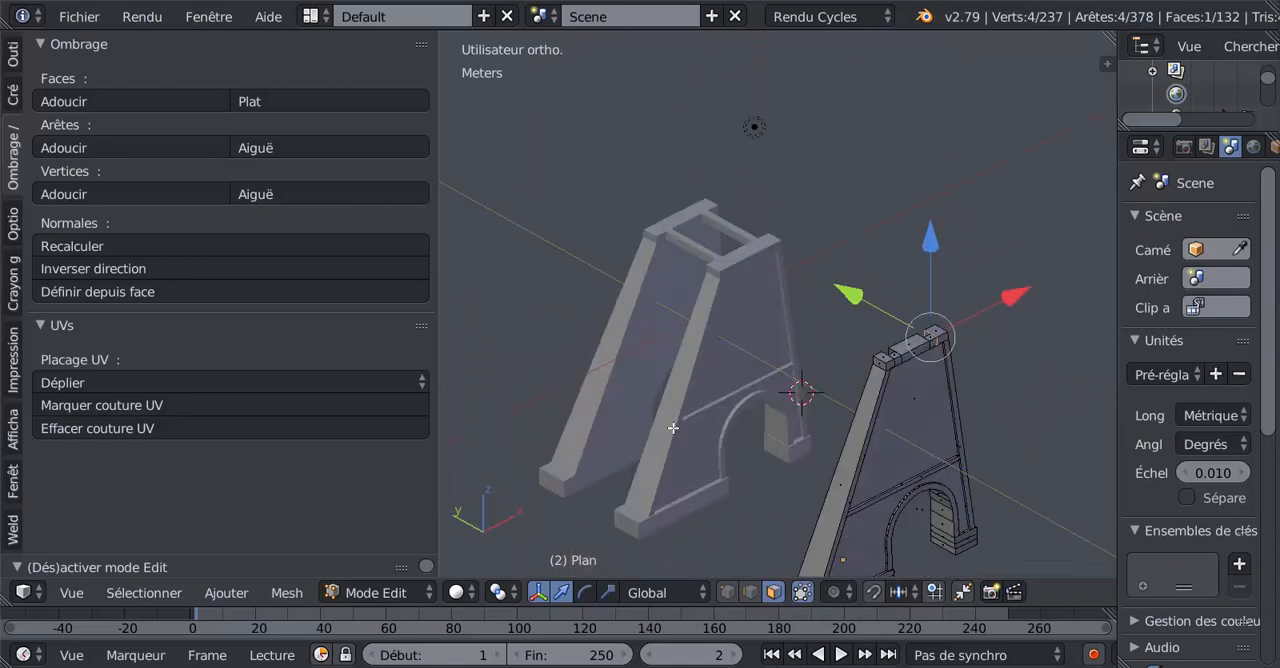
key(Tab)
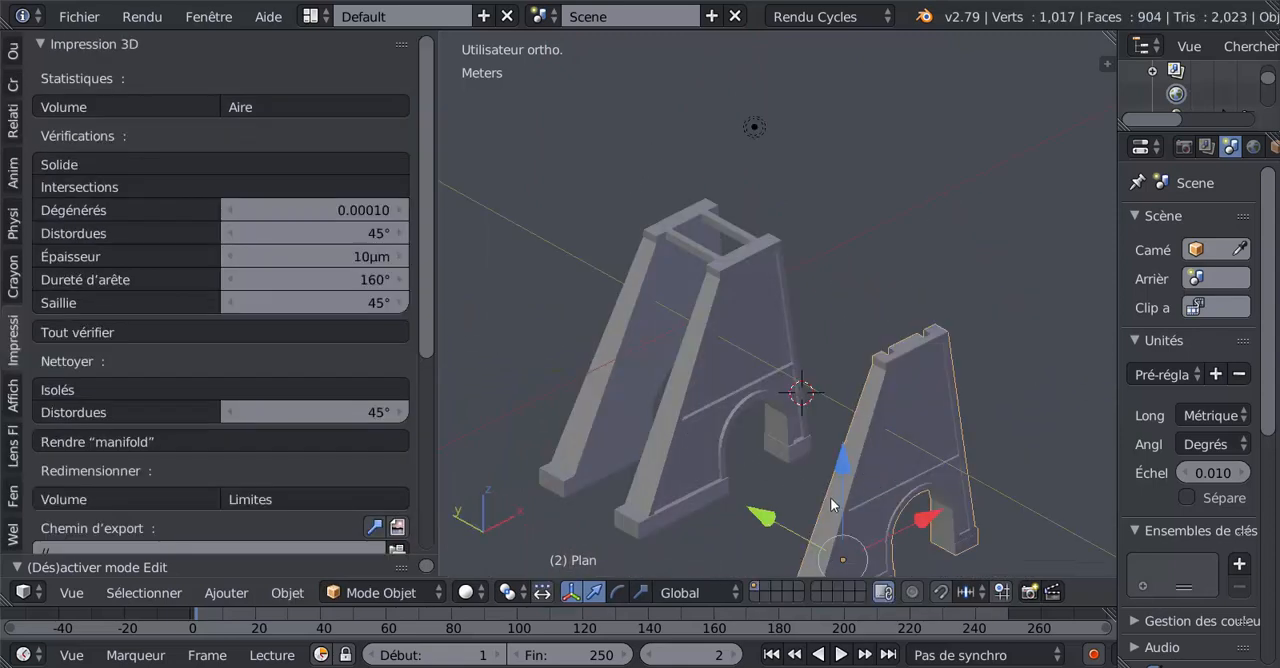
middle_drag(832, 505, 877, 366)
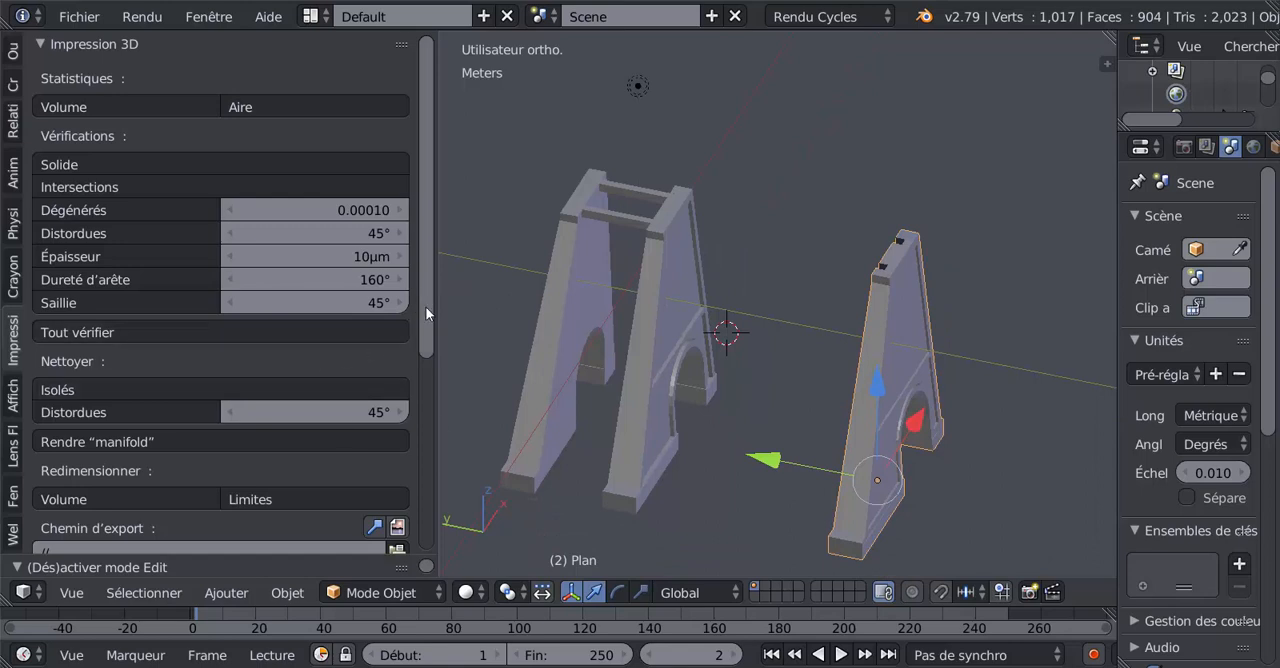
drag(432, 256, 426, 369)
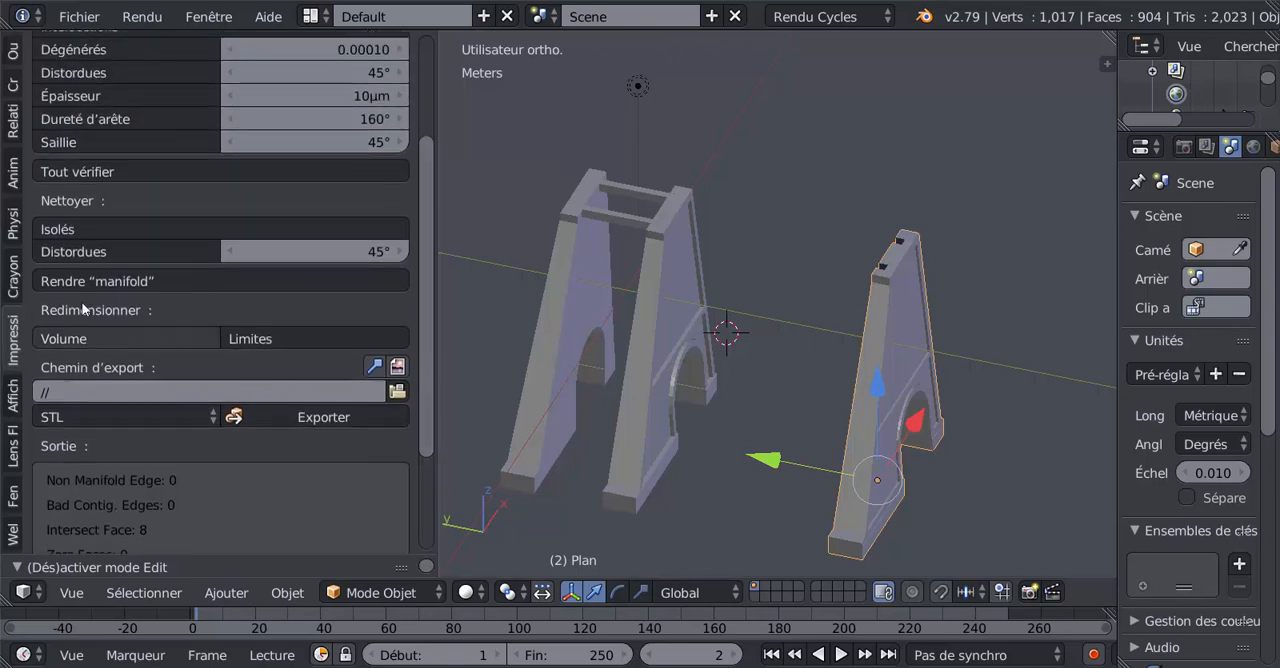
click(79, 172)
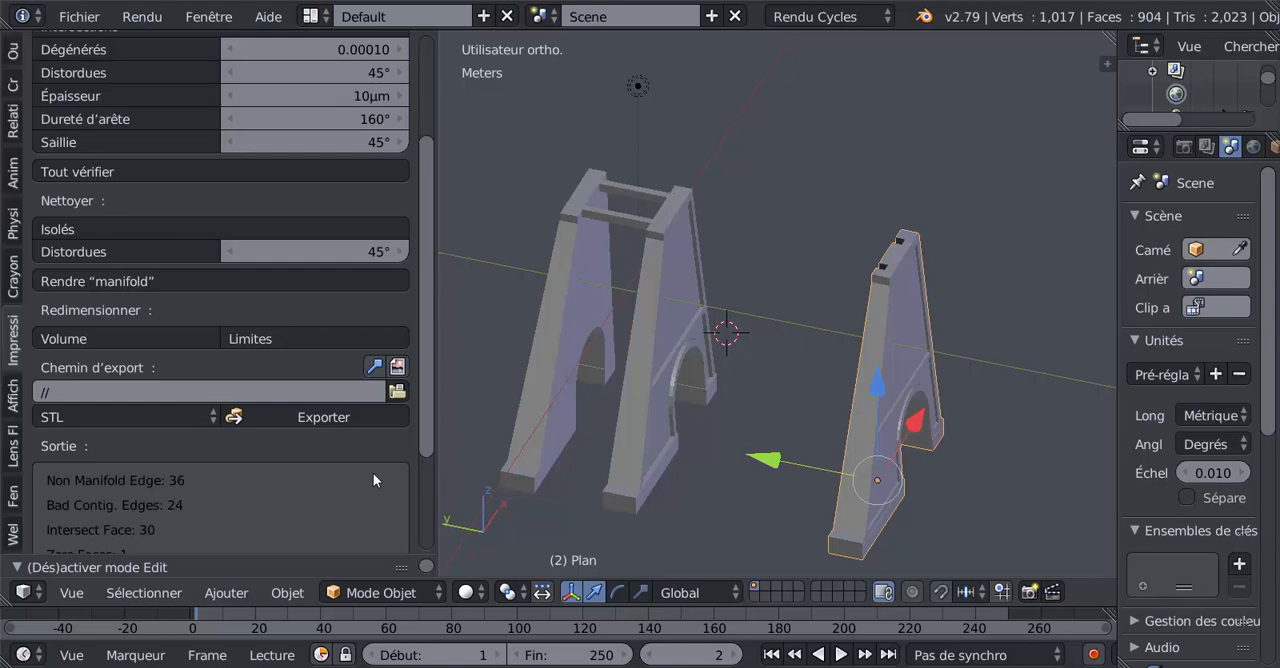
drag(429, 407, 434, 482)
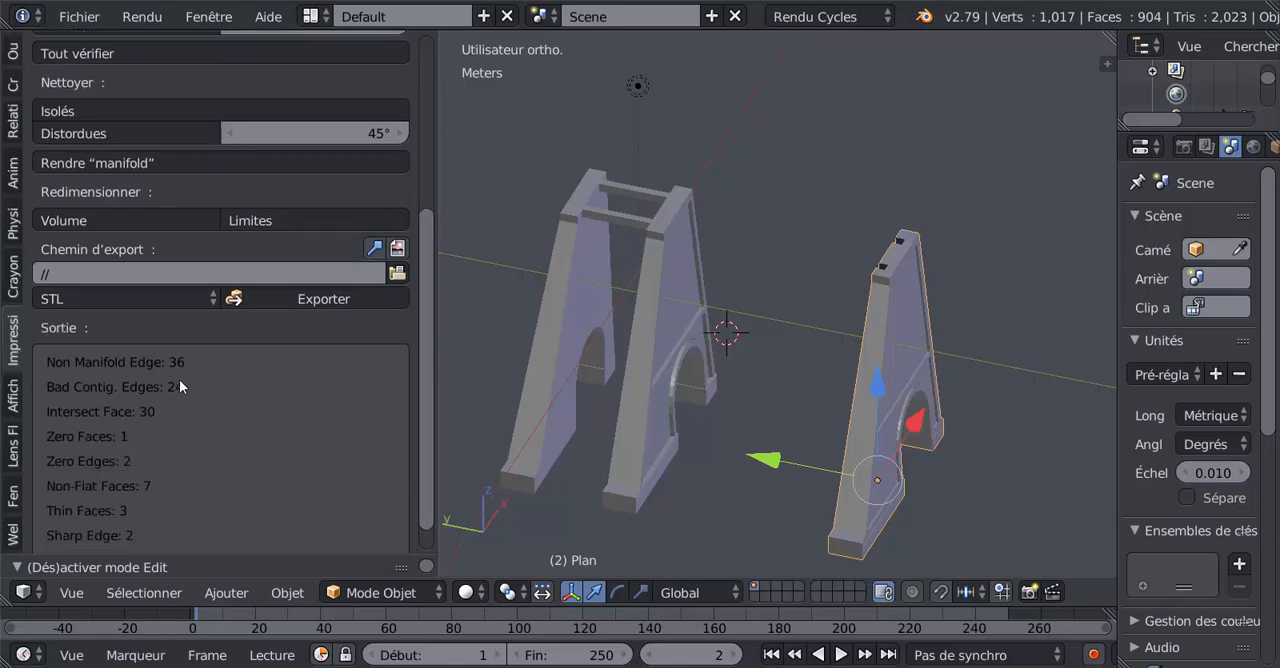
scroll(183, 366, up, 1)
scroll(186, 356, down, 2)
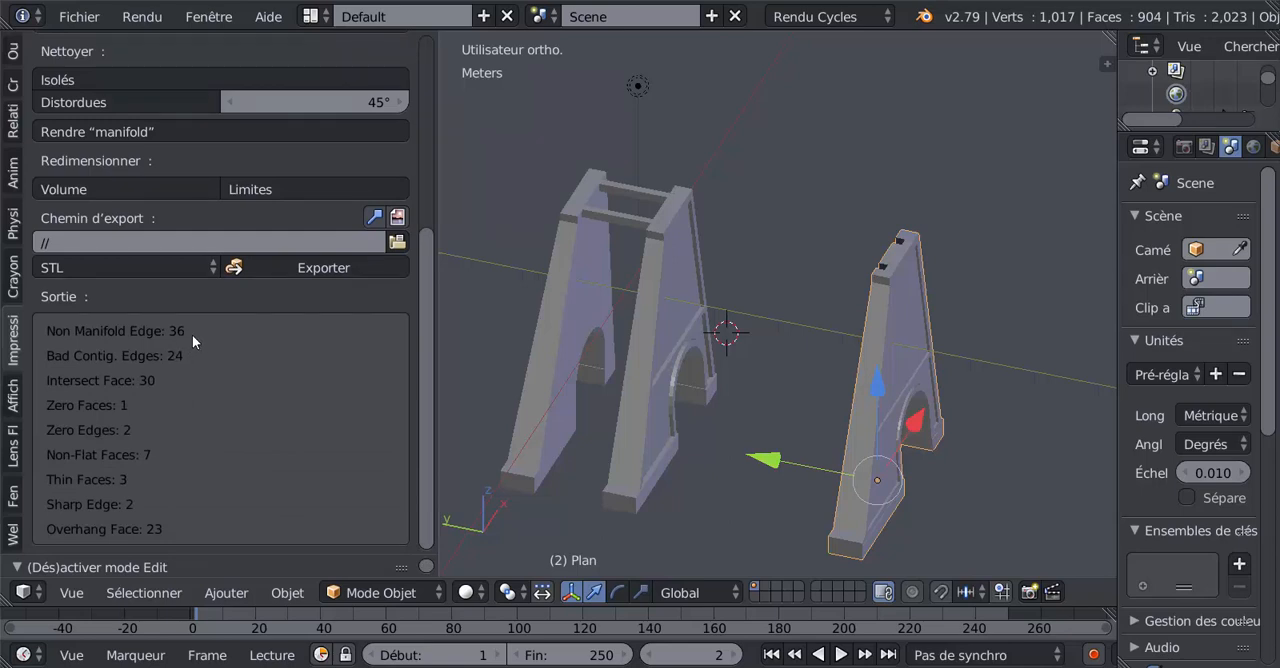
Try the Make Manifold cleanup on the freestanding pillar, and undo it.
scroll(200, 338, up, 3)
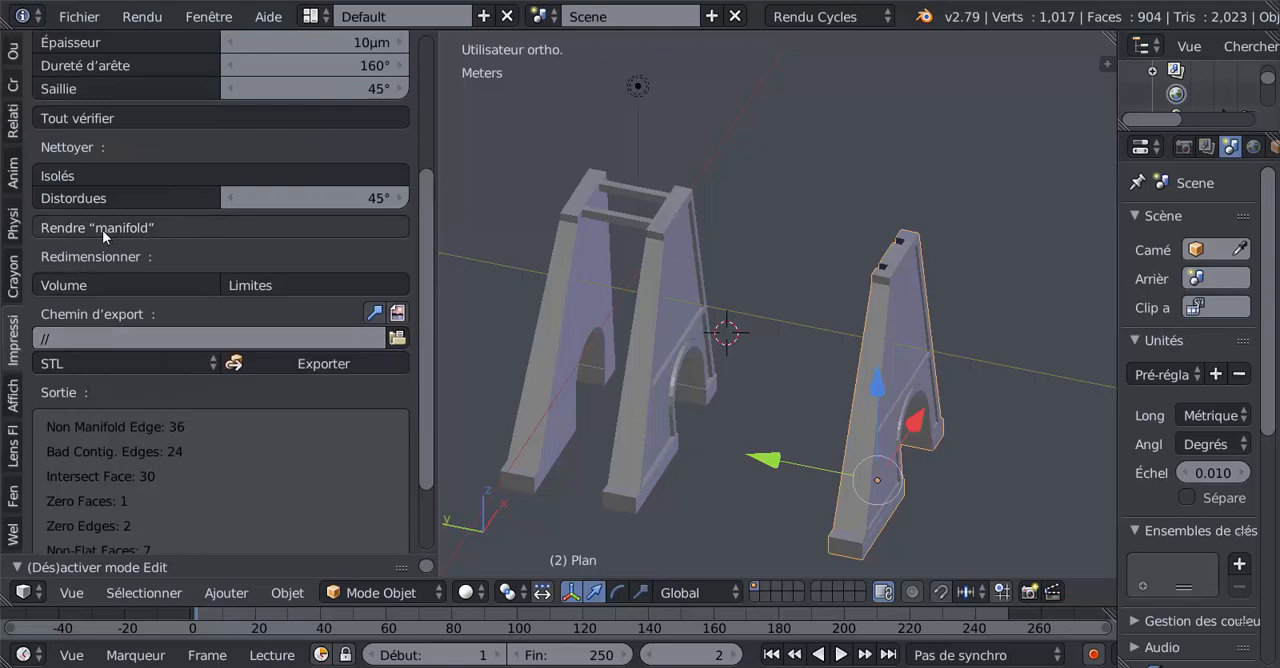
click(180, 226)
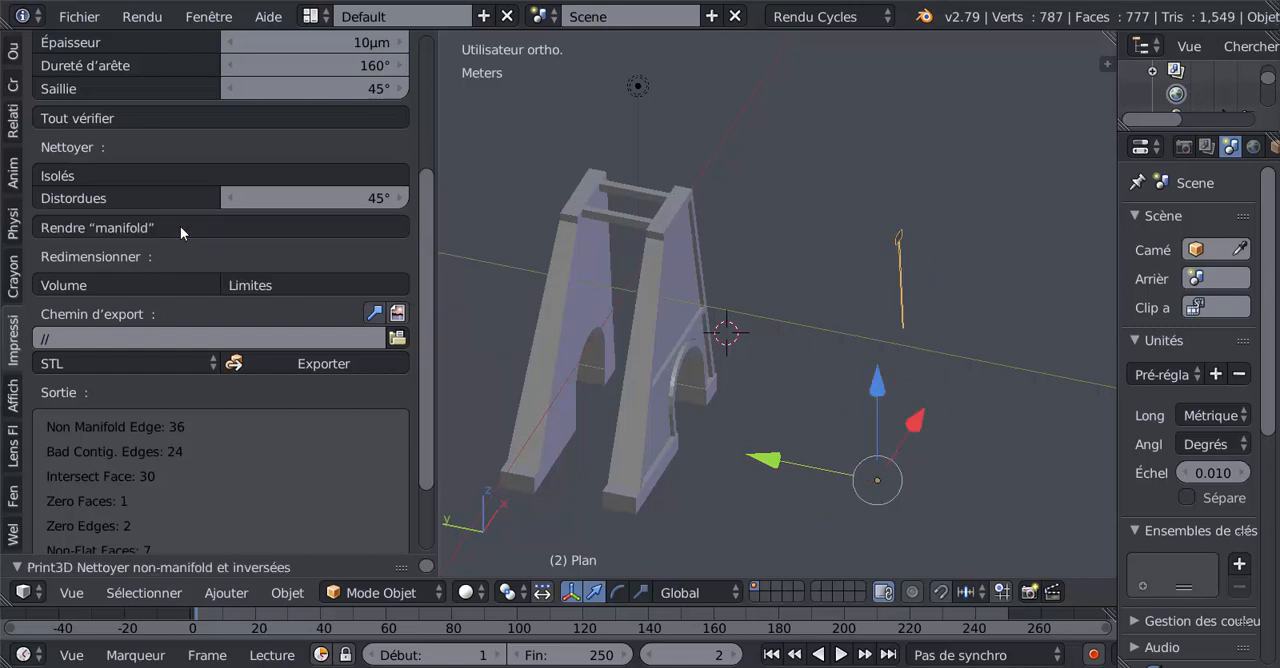
mouse_move(660, 360)
middle_down()
mouse_move(772, 366)
mouse_move(862, 346)
mouse_move(795, 356)
mouse_move(855, 372)
middle_up()
scroll(772, 366, up, 2)
key(ctrl+z)
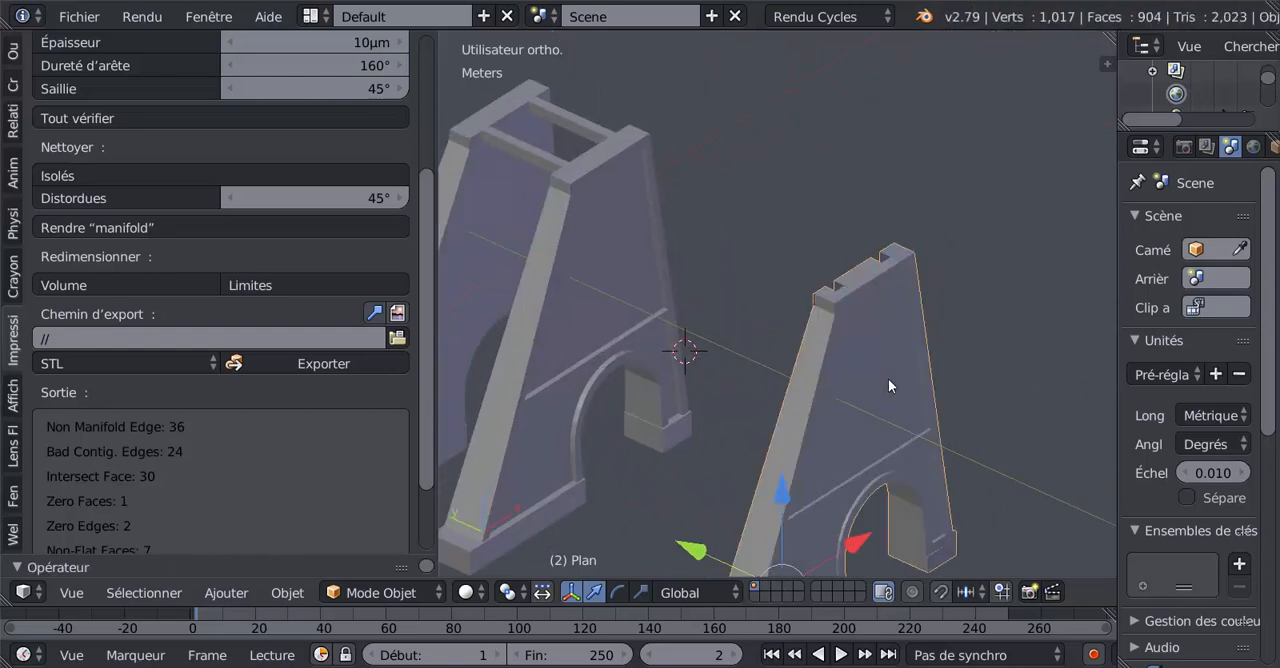
Narrow the tool shelf and frame the twin pillars and the freestanding pillar together in the viewport.
scroll(888, 378, down, 3)
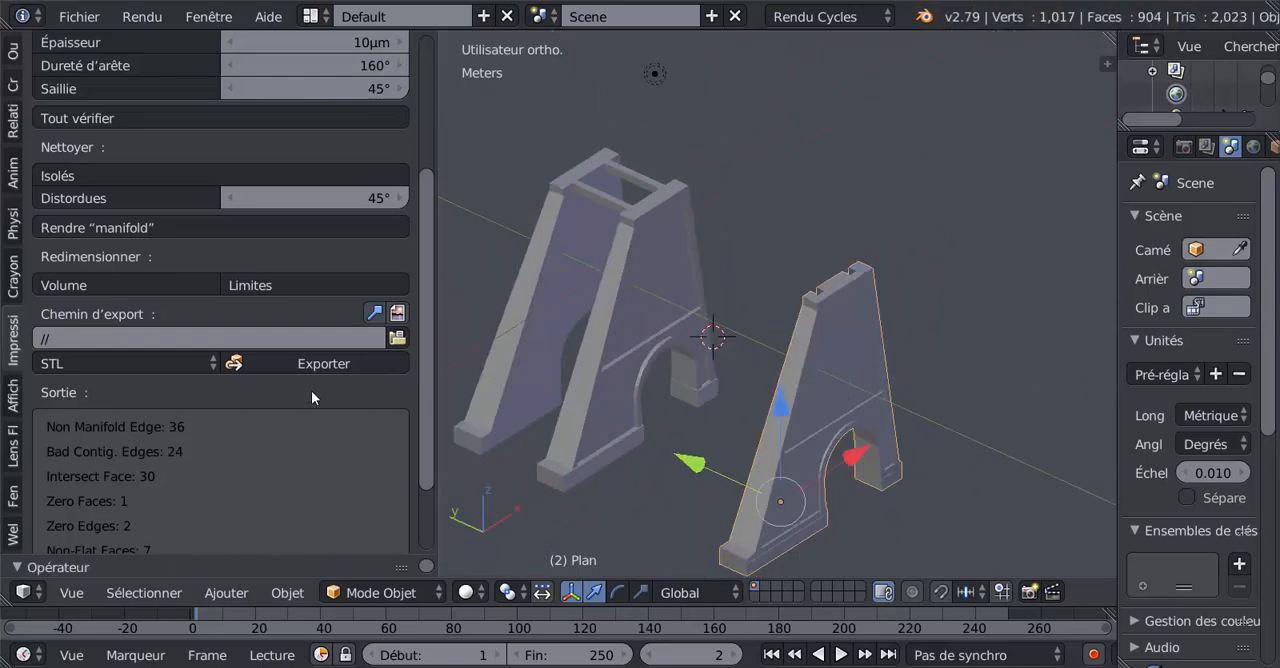
drag(433, 319, 302, 310)
middle_drag(464, 314, 798, 332)
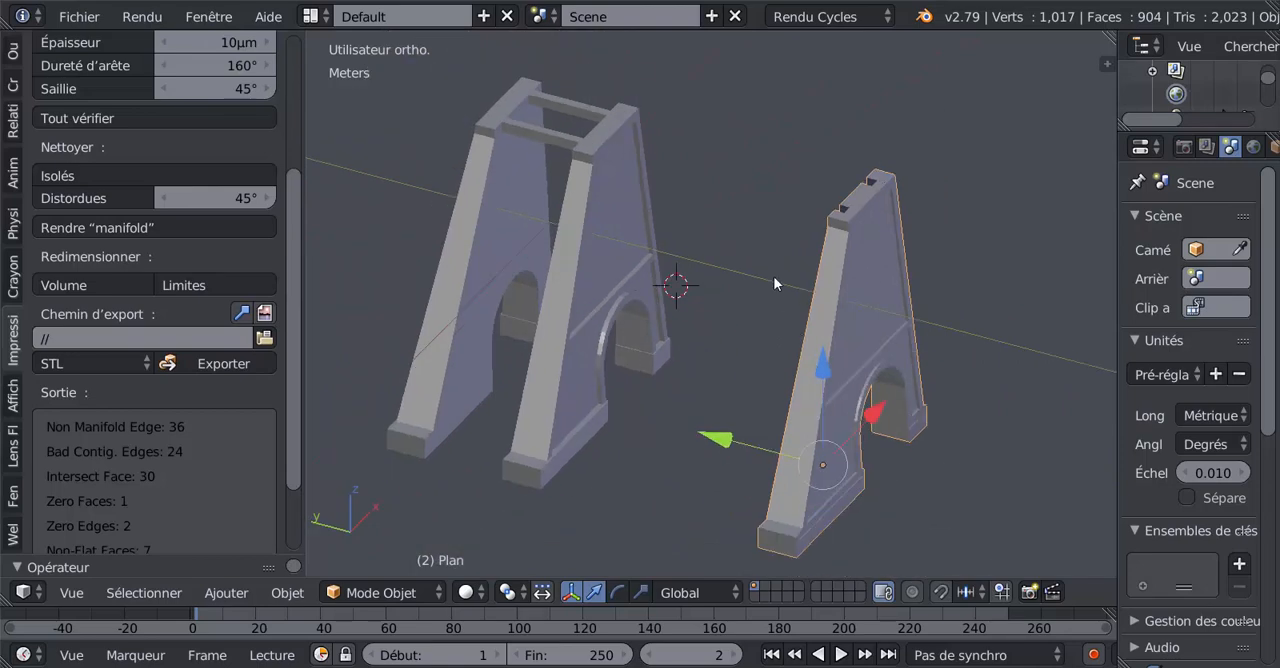
Enter Edit Mode on the freestanding pillar, select the large side face around the arch, and switch to vertex selection.
shift+middle_drag(773, 276, 690, 270)
middle_drag(708, 336, 779, 170)
scroll(696, 329, up, 3)
key(Tab)
right_click(739, 265)
right_click(674, 329)
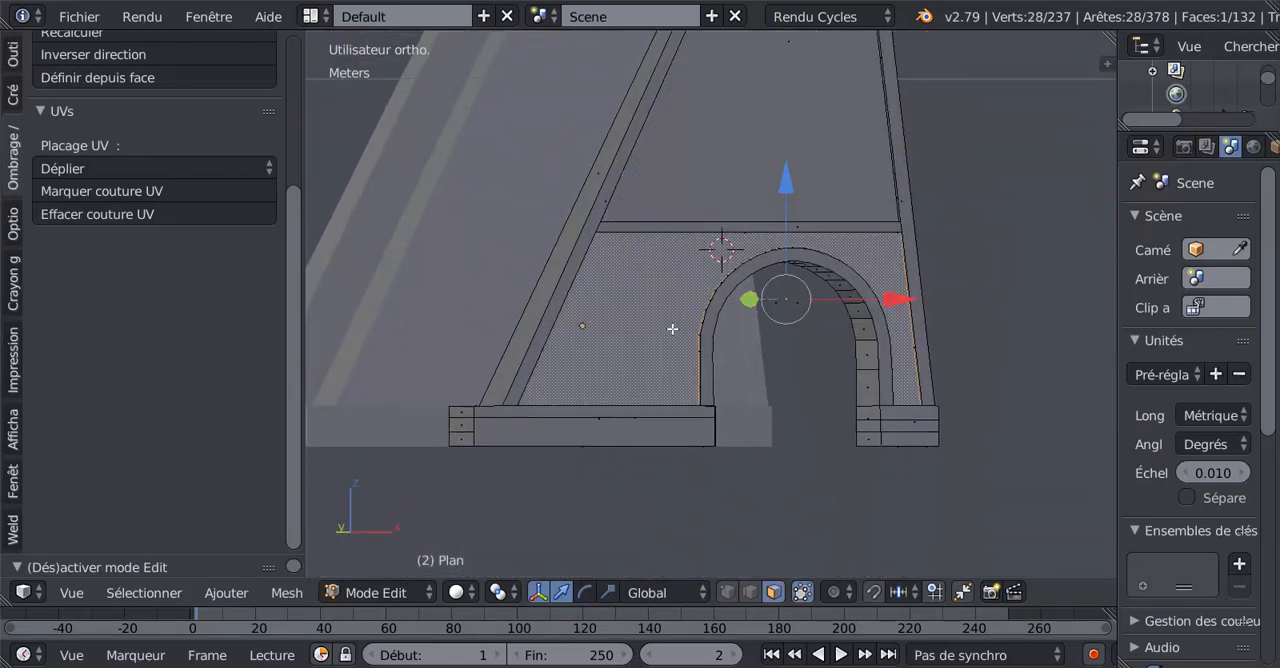
middle_drag(757, 333, 765, 283)
scroll(792, 404, up, 3)
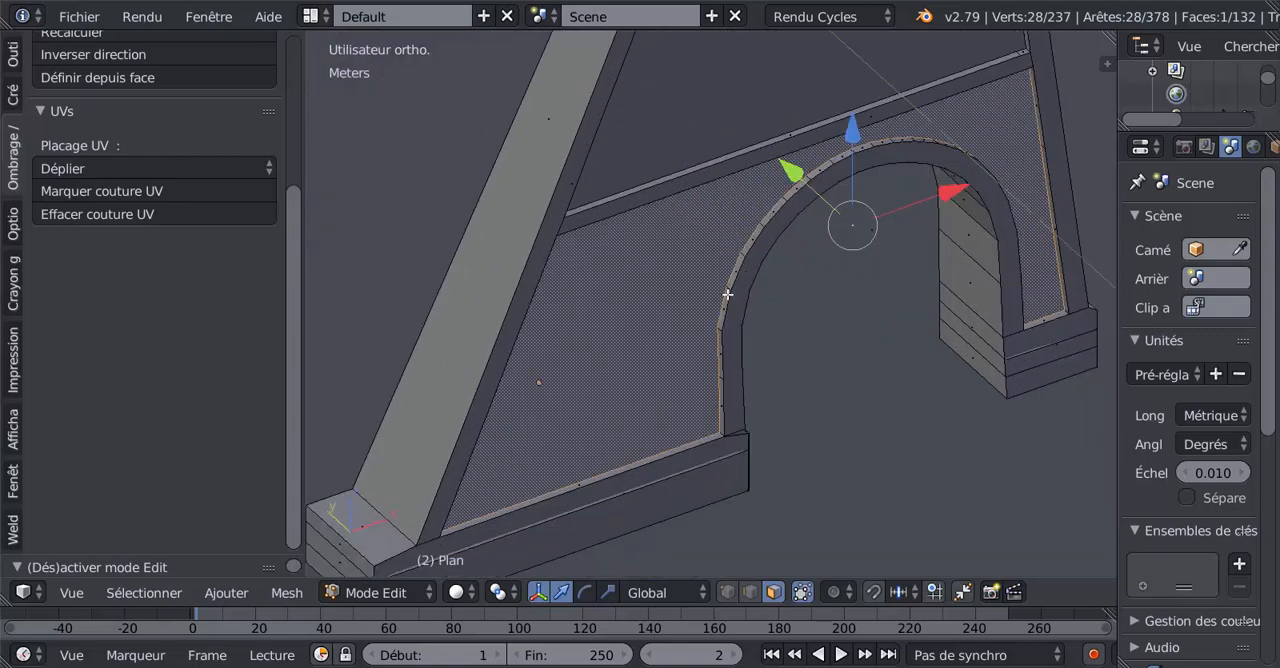
click(730, 592)
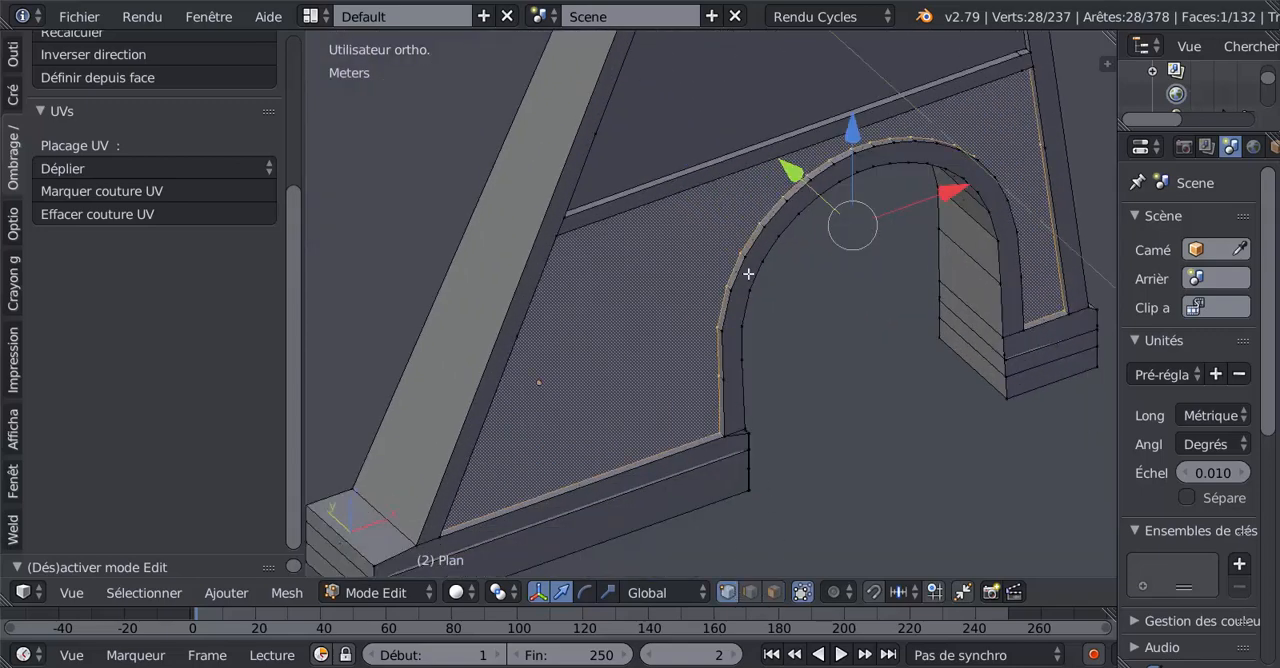
Examine the freestanding pillar's large face and the vertices along its arch from both sides.
middle_drag(669, 349, 526, 314)
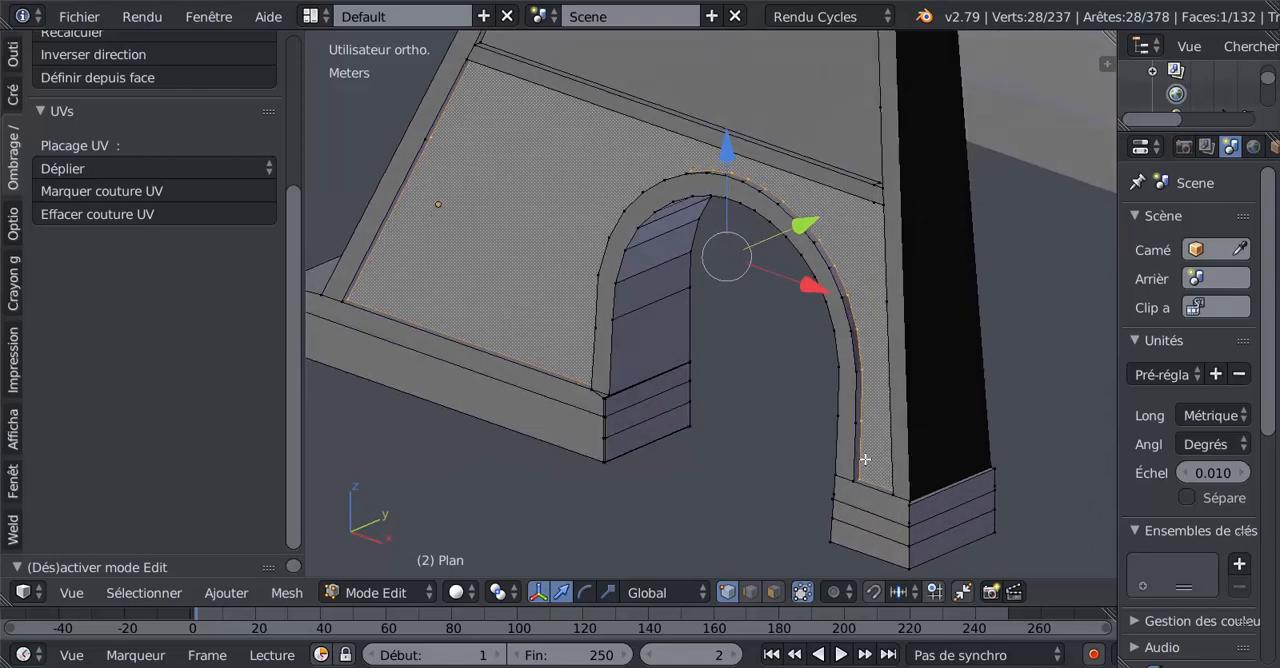
middle_drag(692, 199, 662, 271)
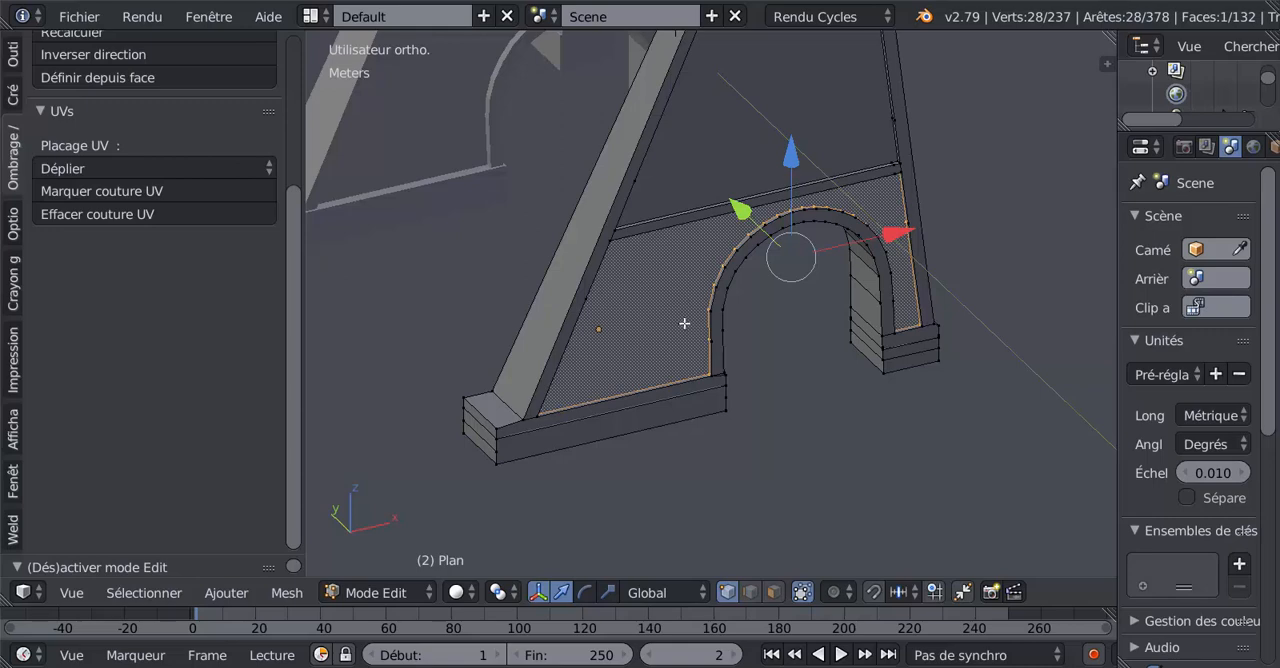
scroll(684, 323, up, 1)
scroll(710, 365, up, 1)
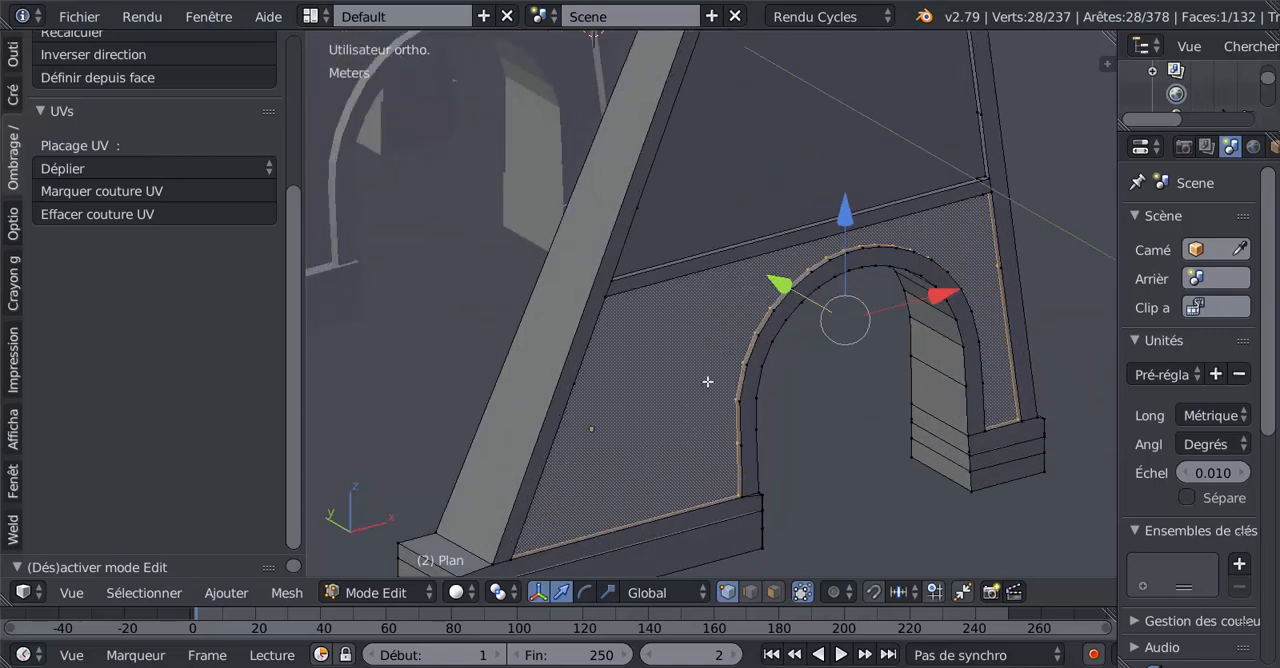
scroll(710, 362, down, 1)
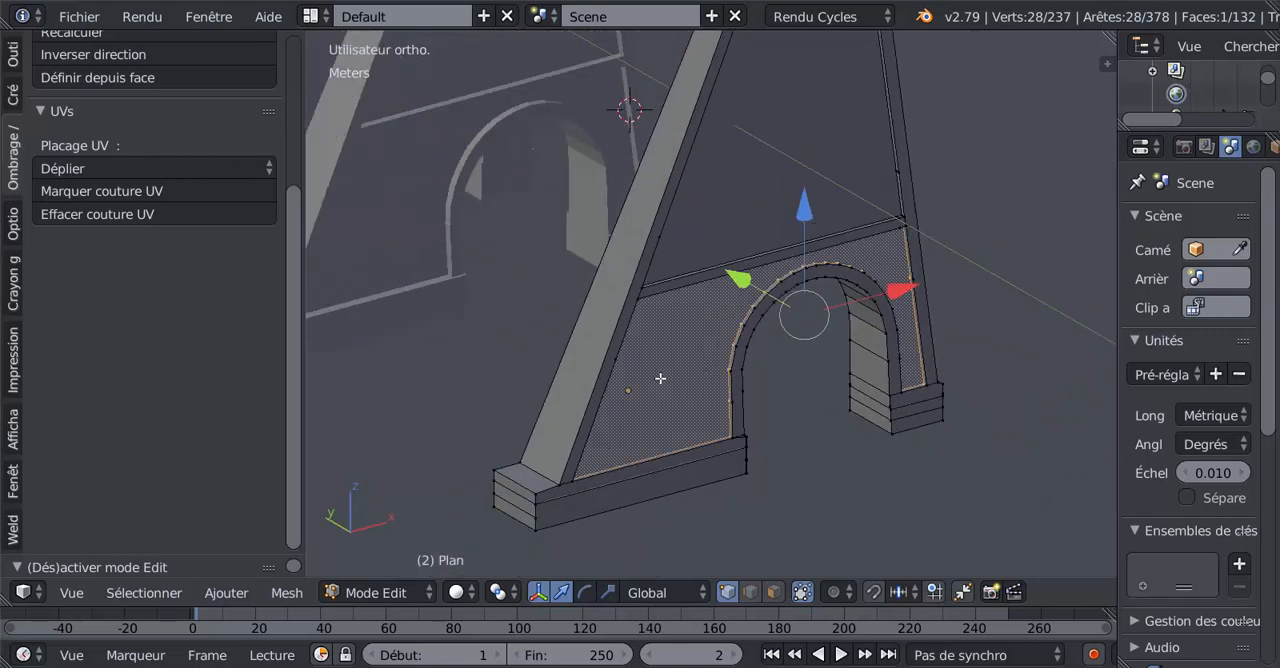
scroll(660, 361, down, 3)
middle_drag(572, 347, 860, 331)
scroll(636, 337, up, 3)
middle_drag(840, 331, 774, 340)
Inspect the twin pillars' mesh around the arches and bases in Edit Mode, and return to Object Mode.
key(Tab)
scroll(725, 335, up, 5)
right_click(709, 331)
key(Tab)
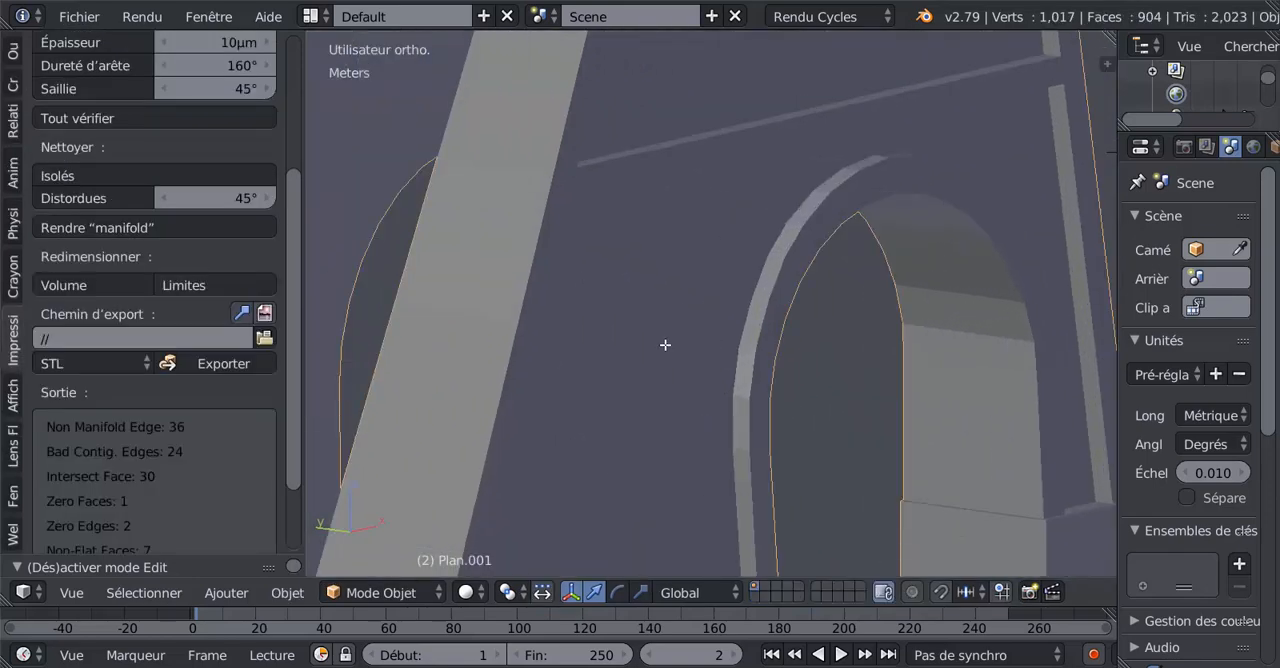
key(Tab)
scroll(665, 344, down, 3)
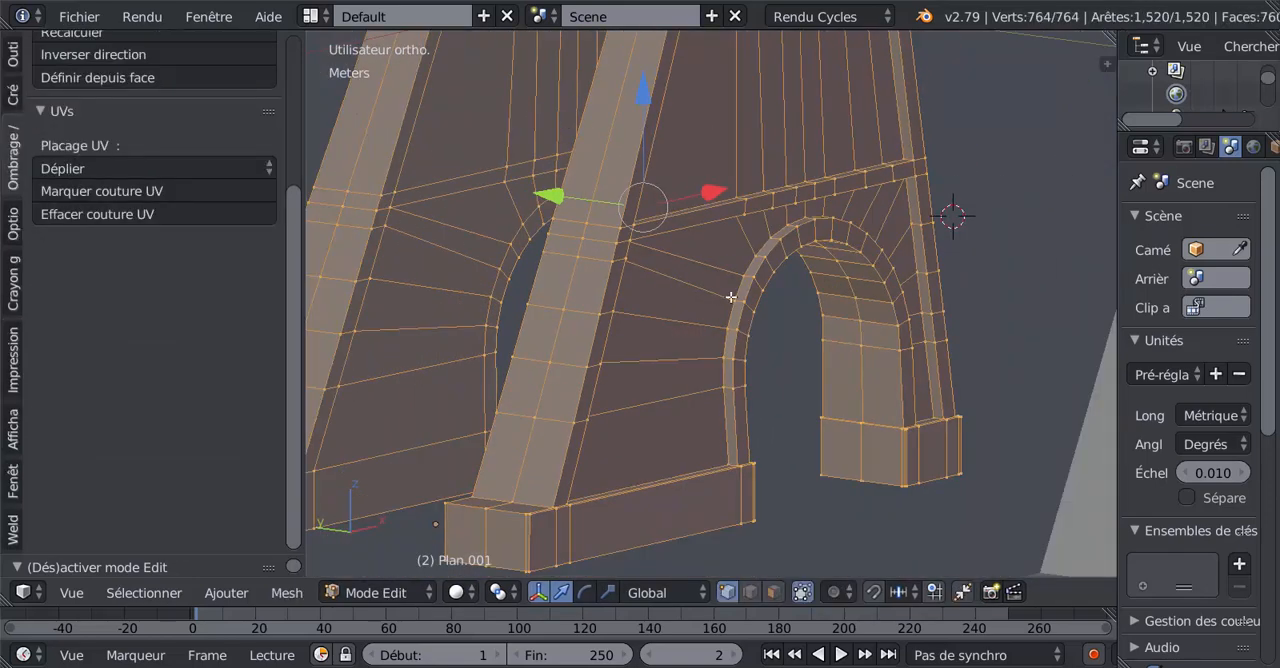
middle_drag(882, 313, 852, 330)
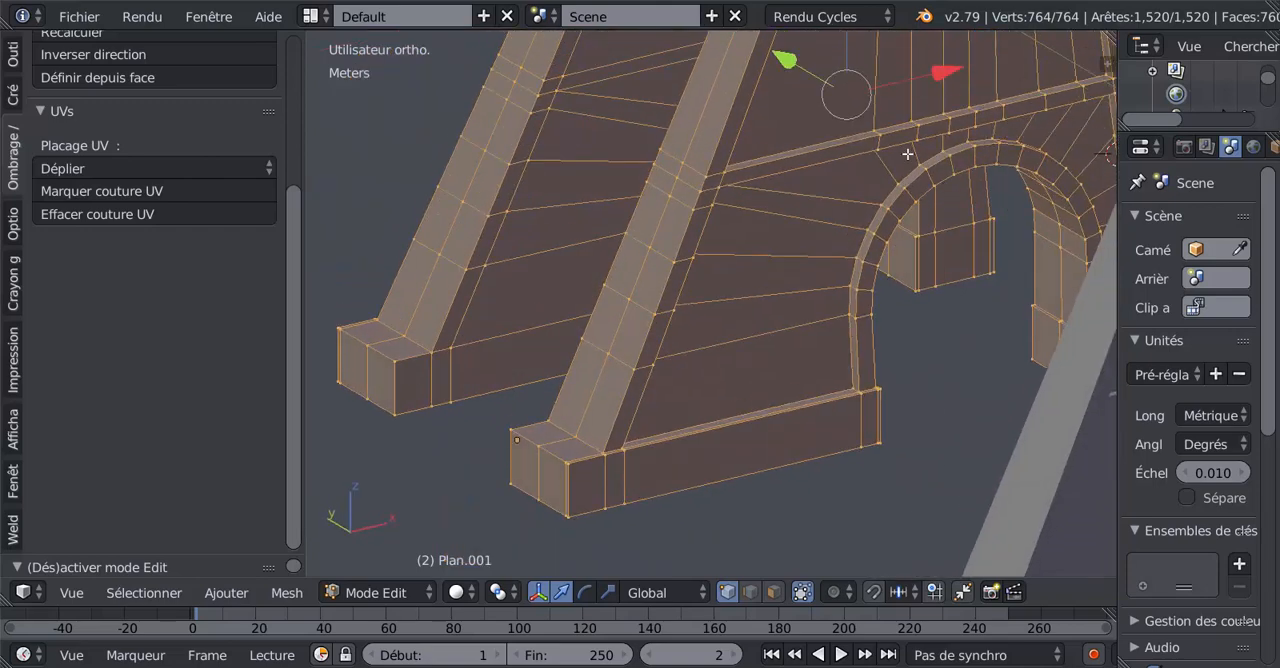
scroll(527, 437, down, 8)
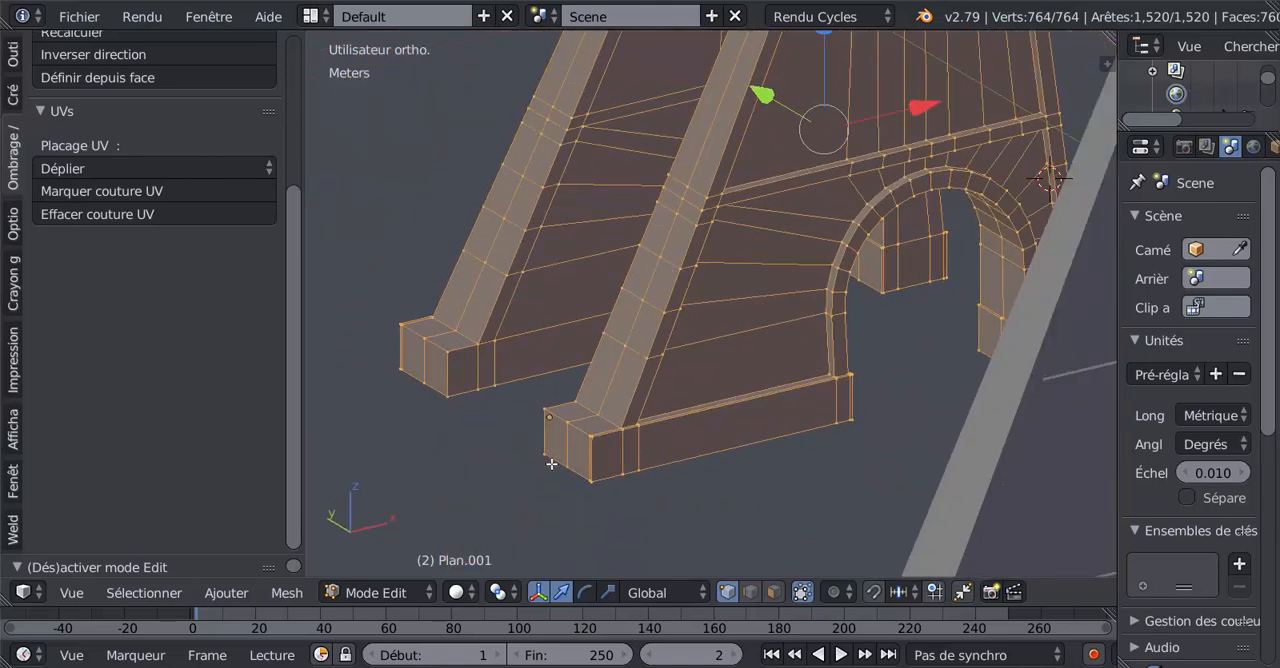
key(Tab)
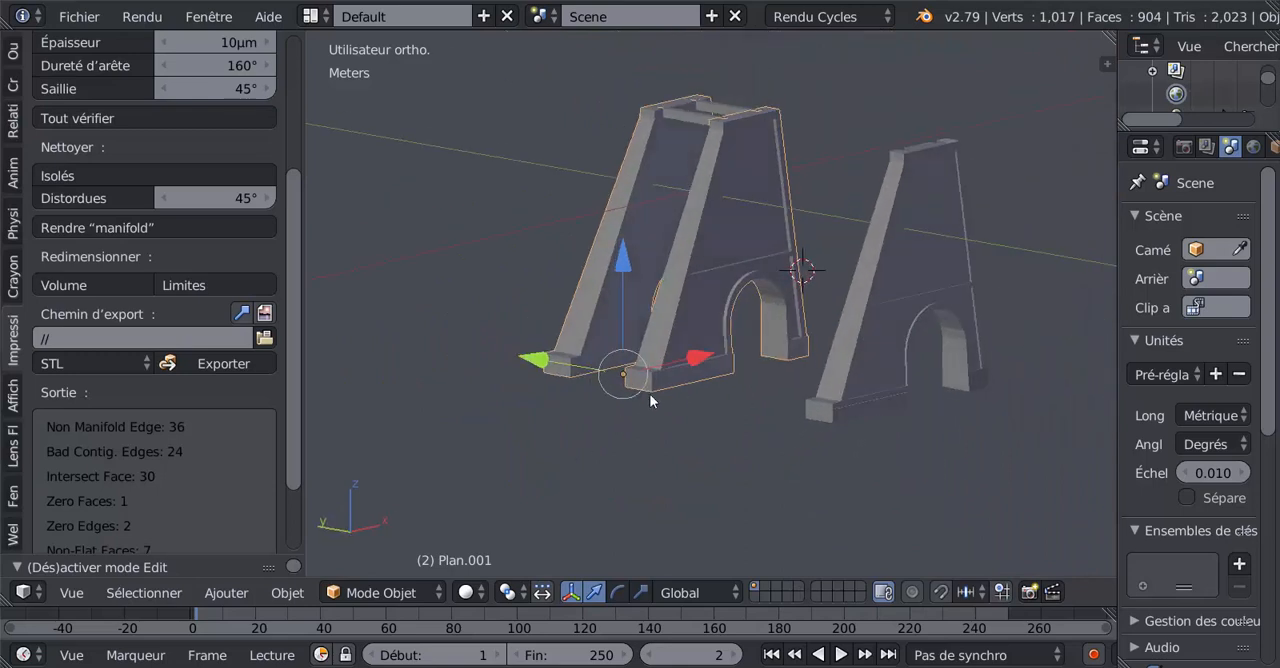
Select the twin pillars and the freestanding pillar together and move them aside in the positive Y direction.
middle_drag(649, 400, 617, 307)
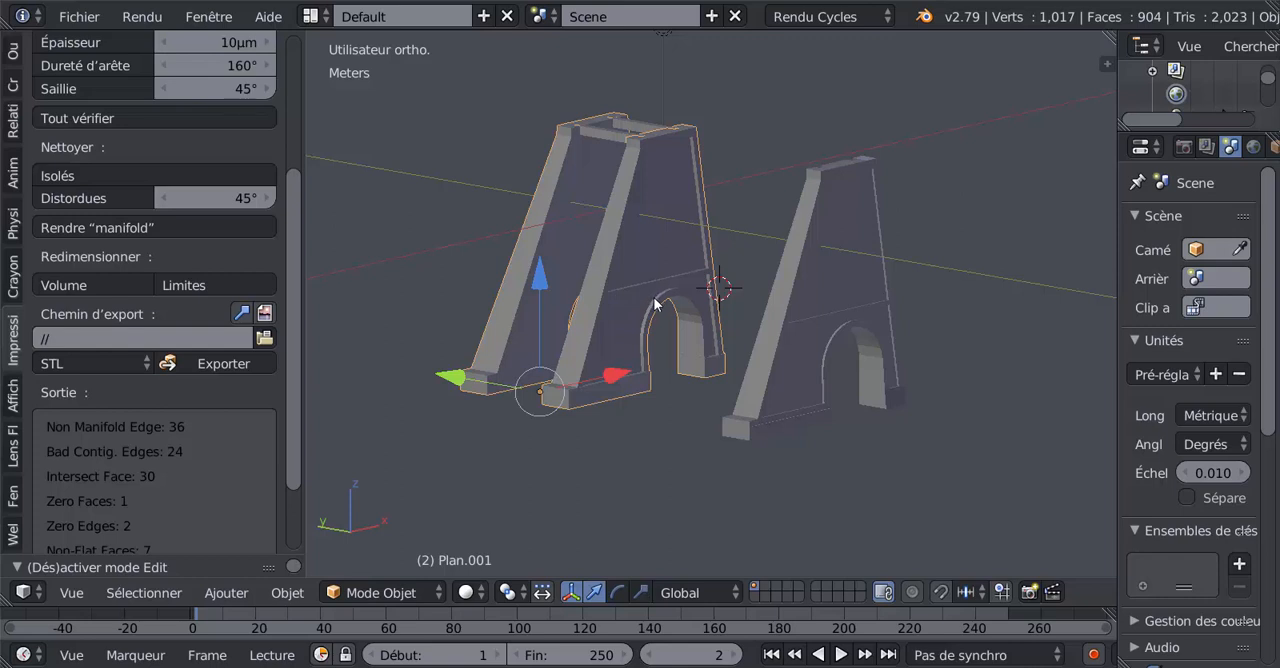
middle_drag(648, 300, 514, 341)
drag(297, 267, 326, 99)
middle_drag(706, 330, 674, 335)
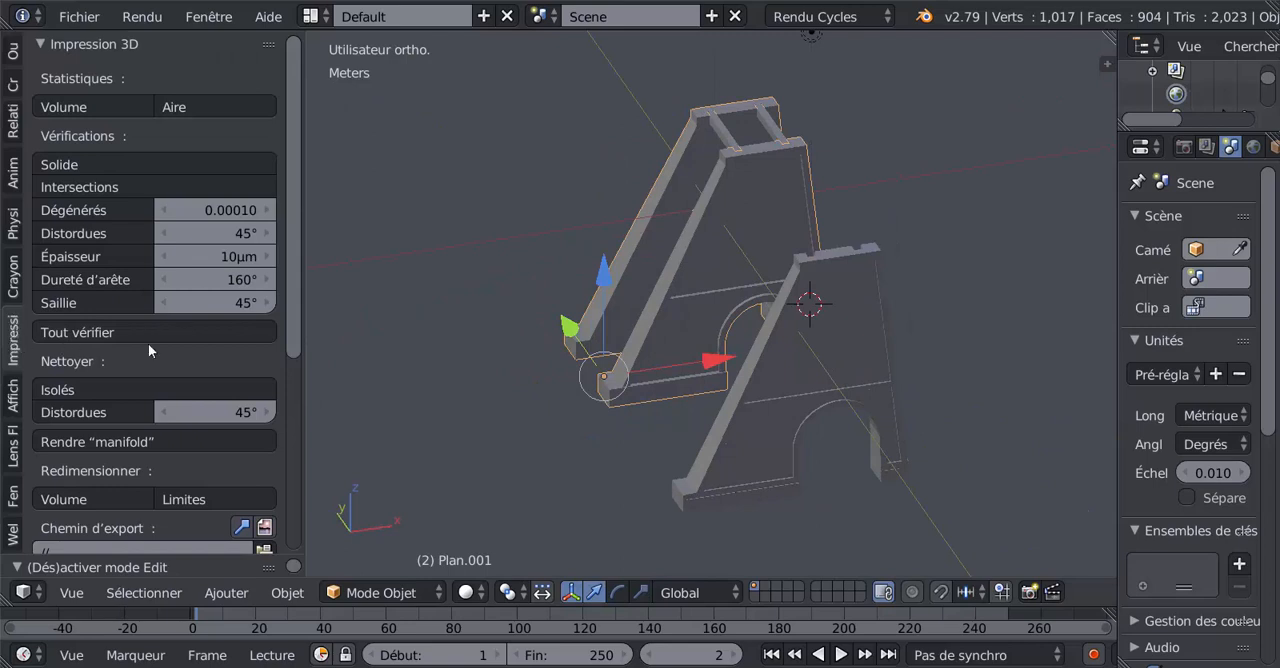
right_click(811, 356)
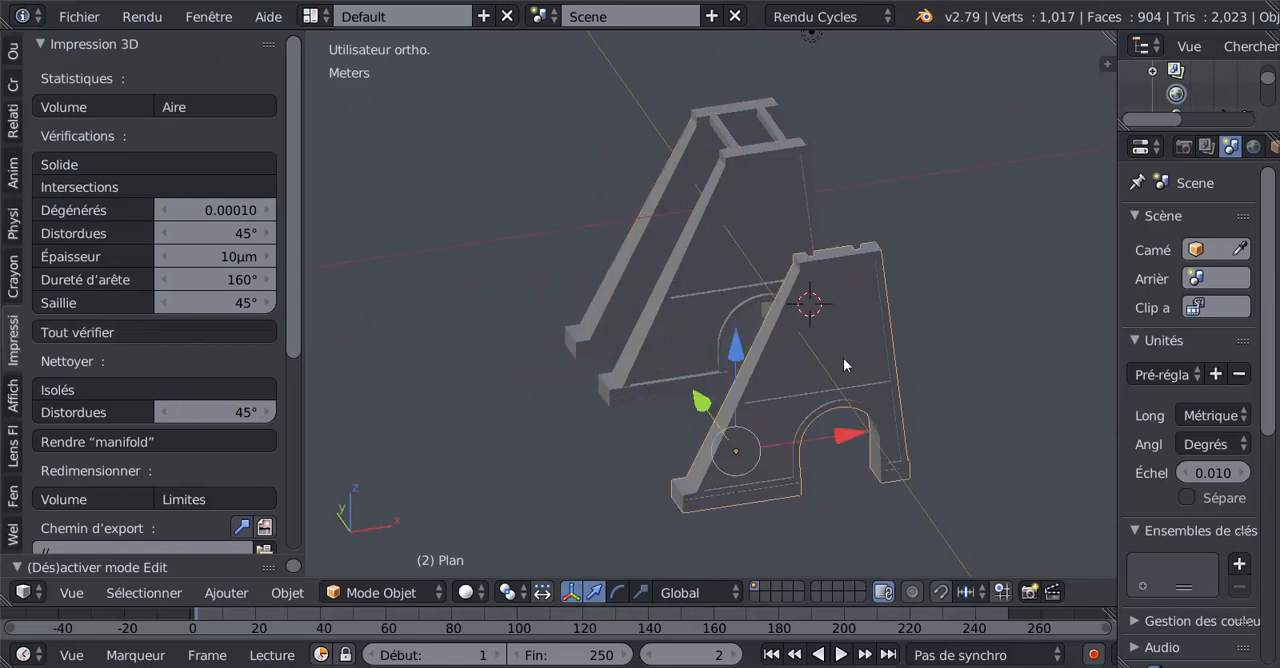
right_click(714, 242)
scroll(842, 381, down, 2)
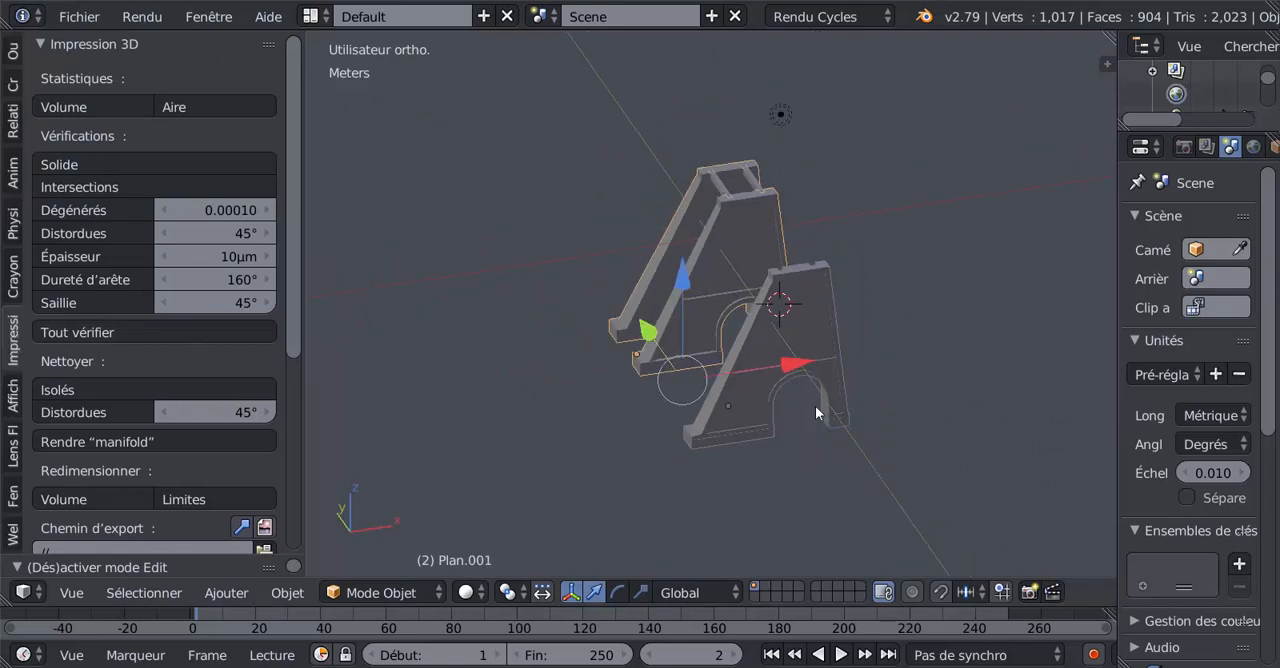
middle_drag(751, 412, 862, 413)
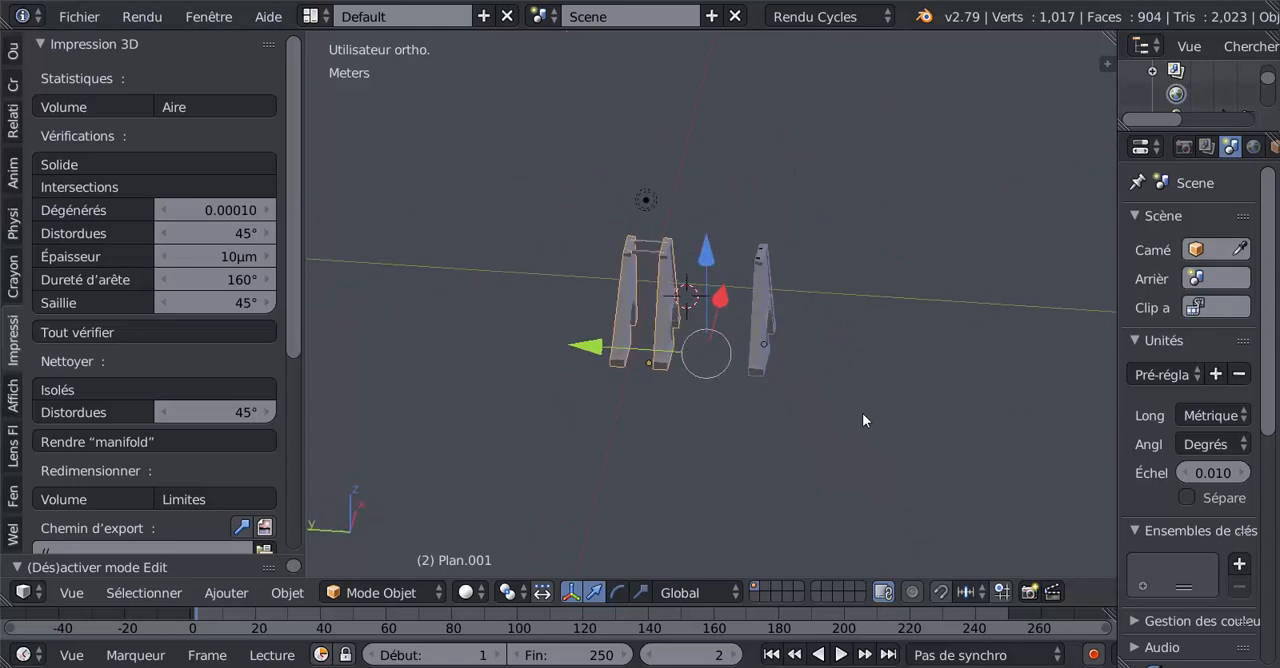
drag(588, 347, 1049, 371)
Move the leftover crossbars in the positive Y direction to sit beside the displaced pillars.
right_click(649, 246)
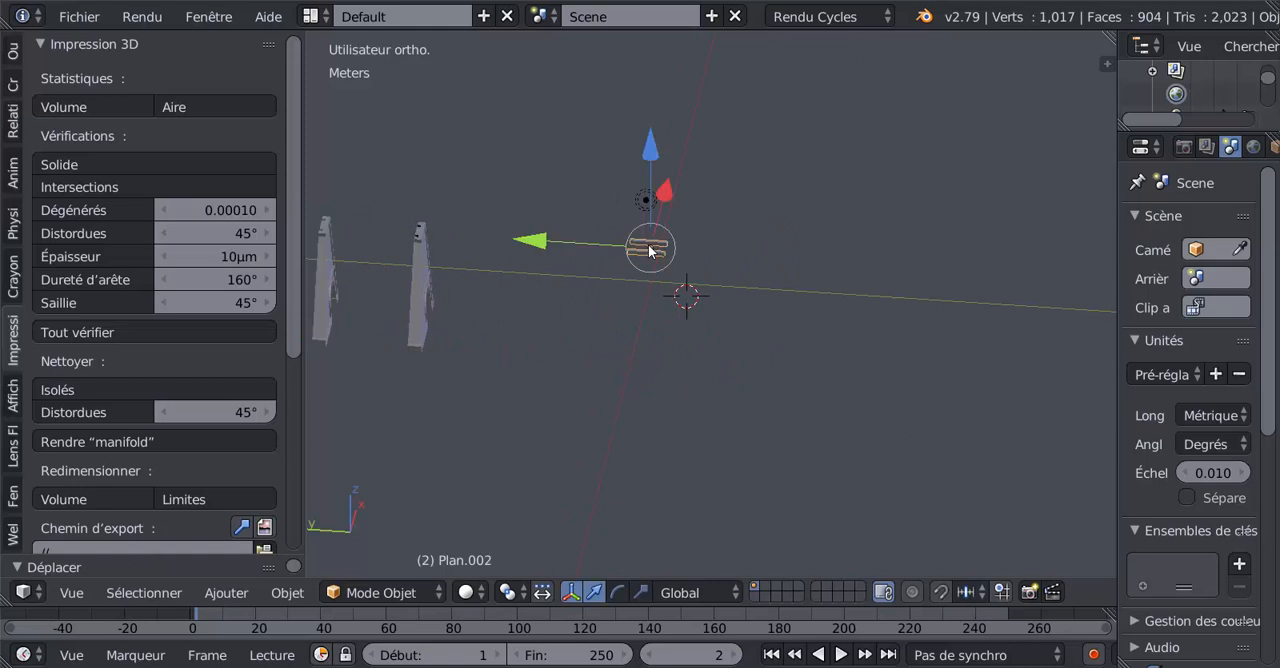
drag(530, 241, 966, 293)
scroll(920, 303, down, 5)
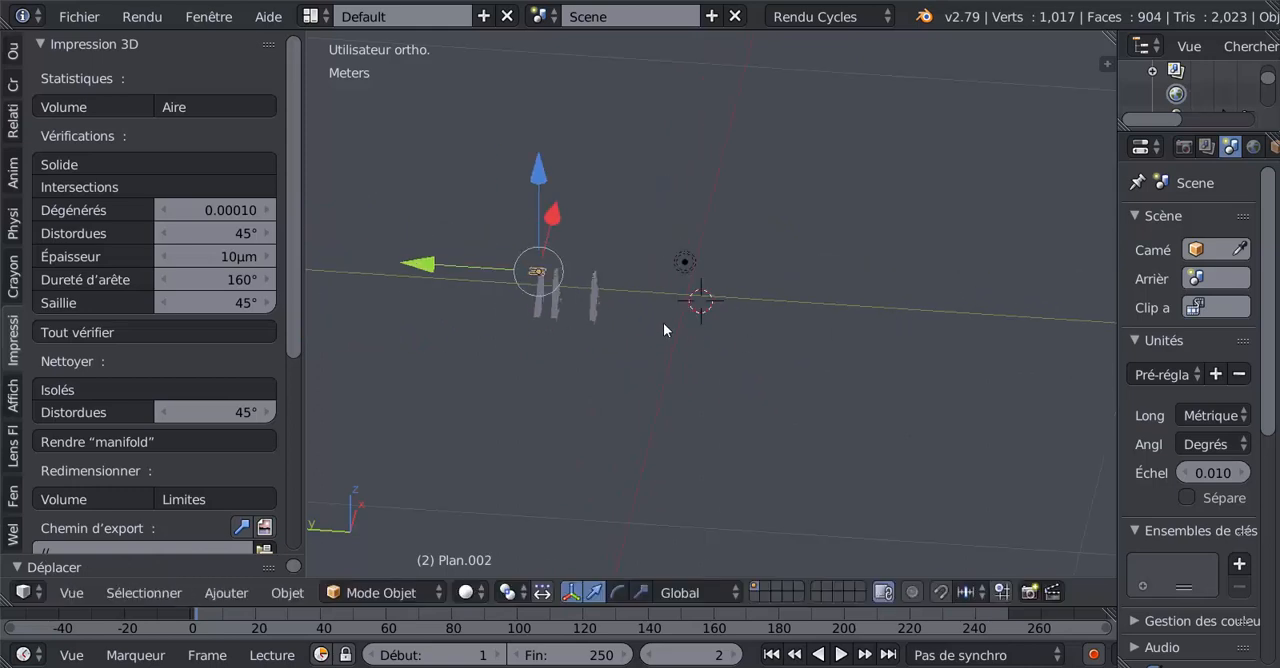
Hide all objects in the scene and snap the 3D cursor to the scene centre.
key(a)
scroll(666, 326, up, 3)
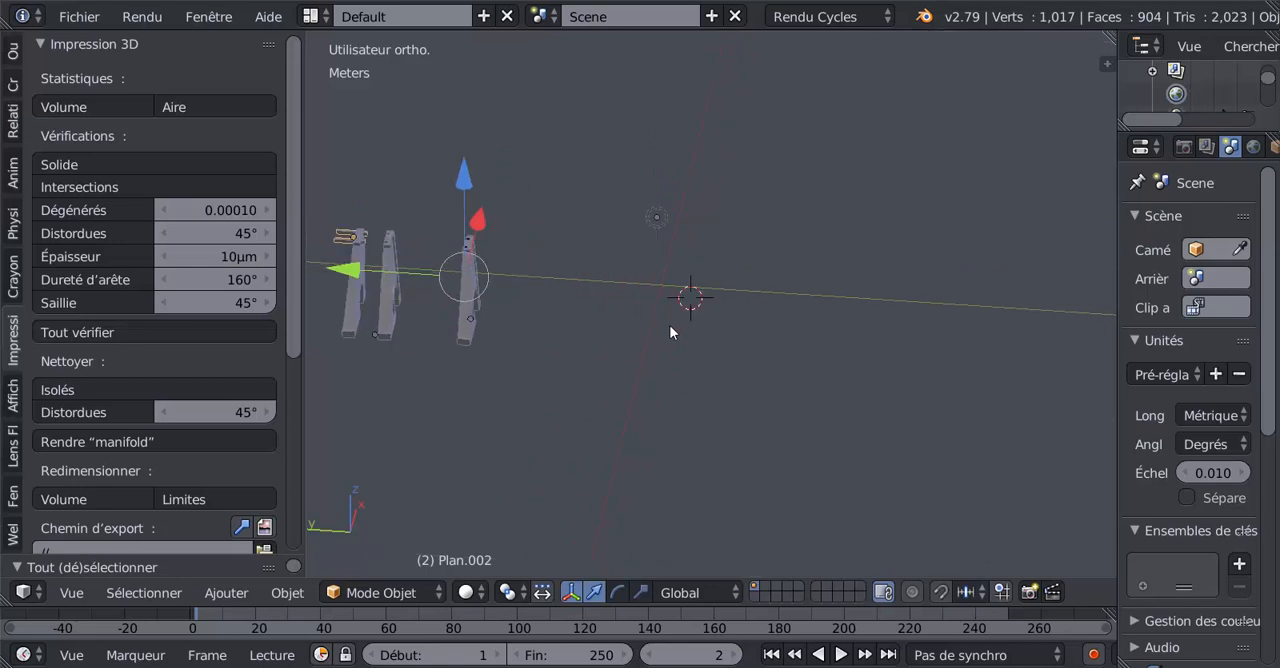
scroll(674, 334, down, 2)
key(h)
click(669, 345)
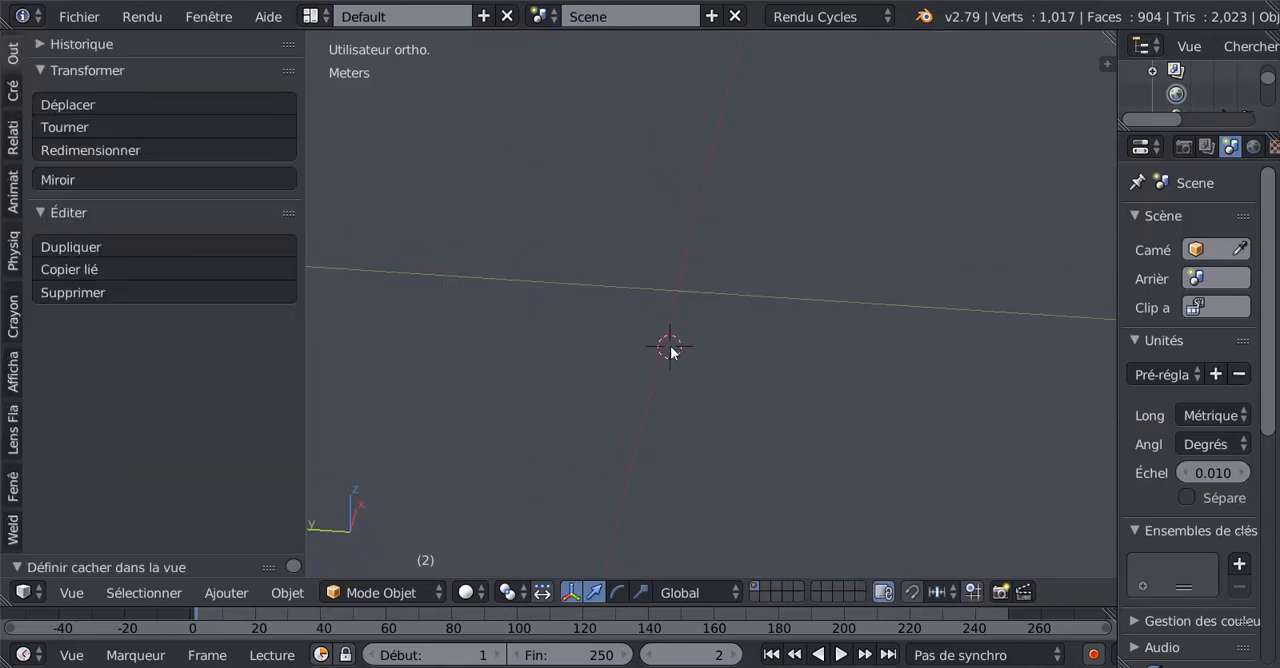
key(shift+s)
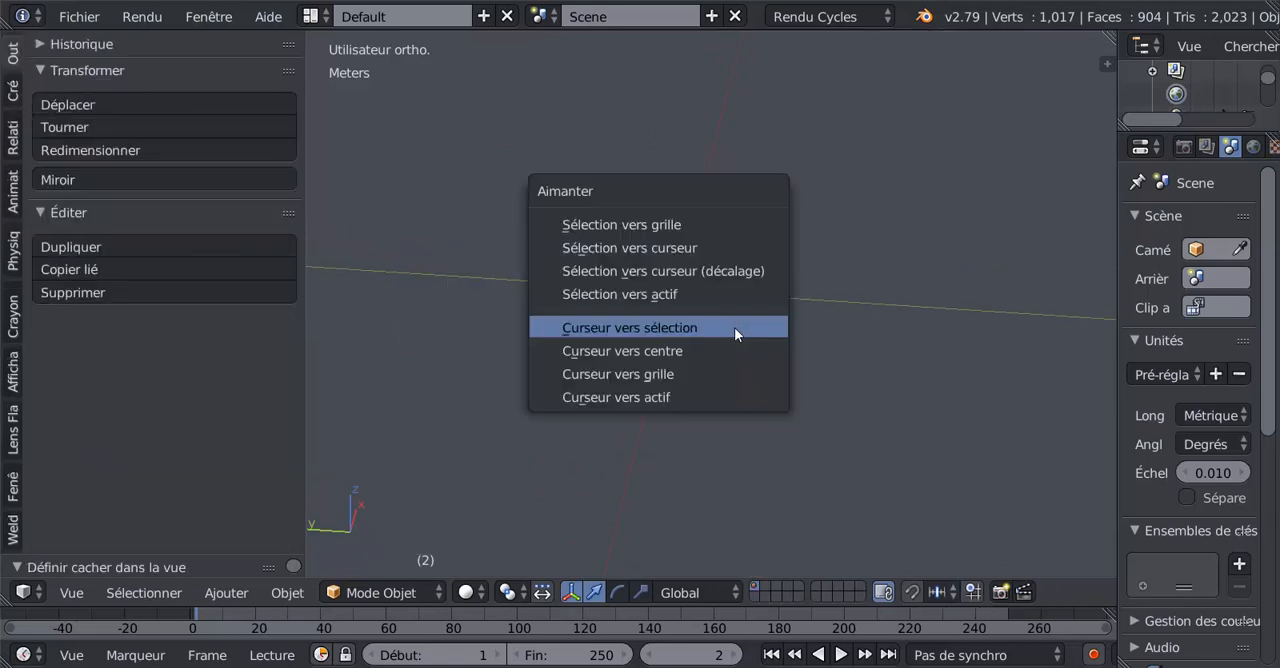
click(718, 350)
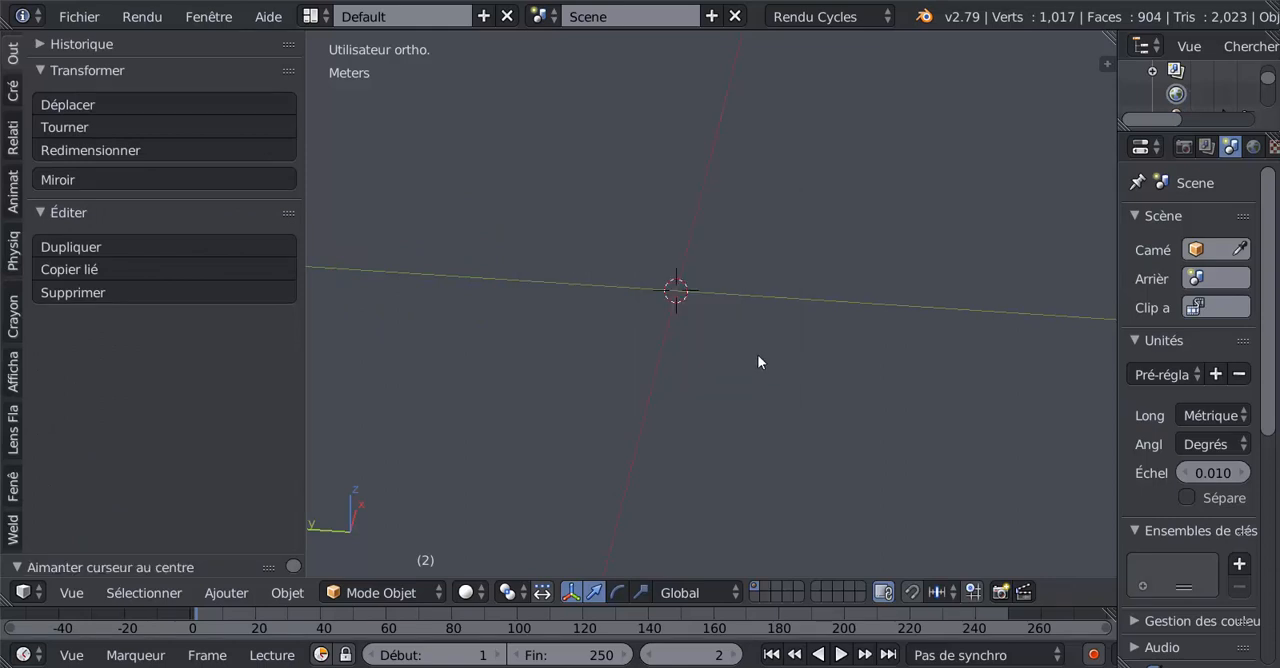
Add a mesh plane at the 3D cursor in front view, over the pillar reference drawing.
key(KP_1)
scroll(757, 354, up, 4)
scroll(757, 354, up, 2)
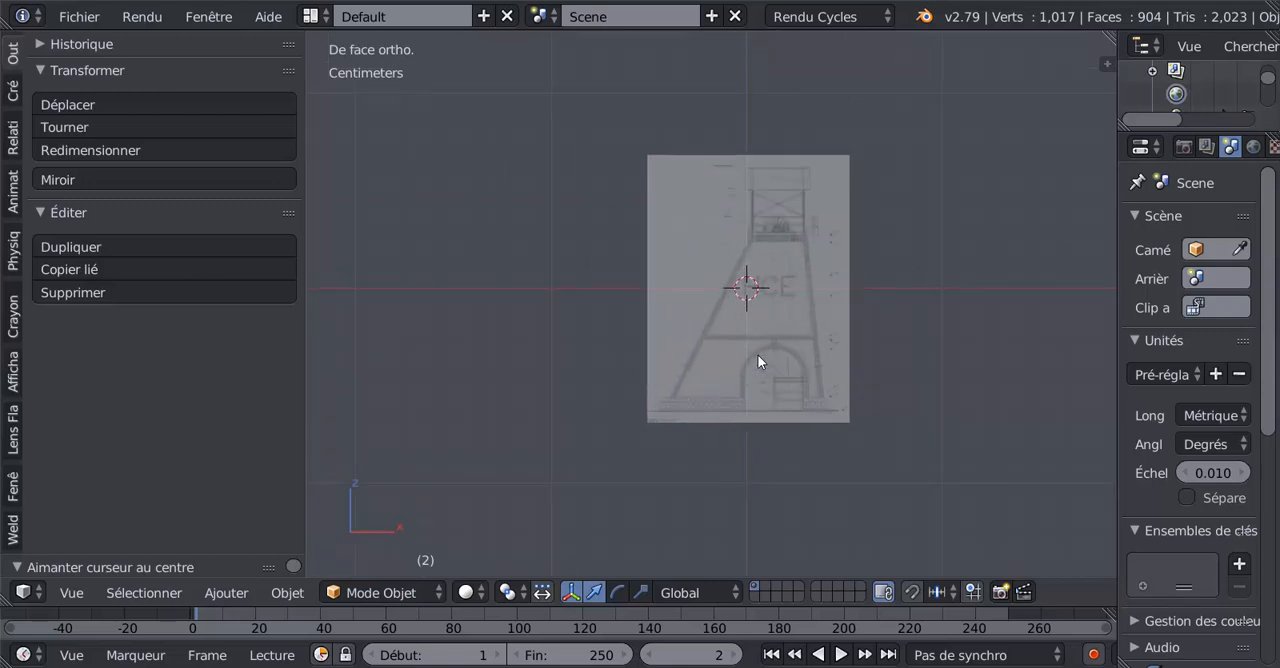
shift+middle_drag(780, 389, 655, 373)
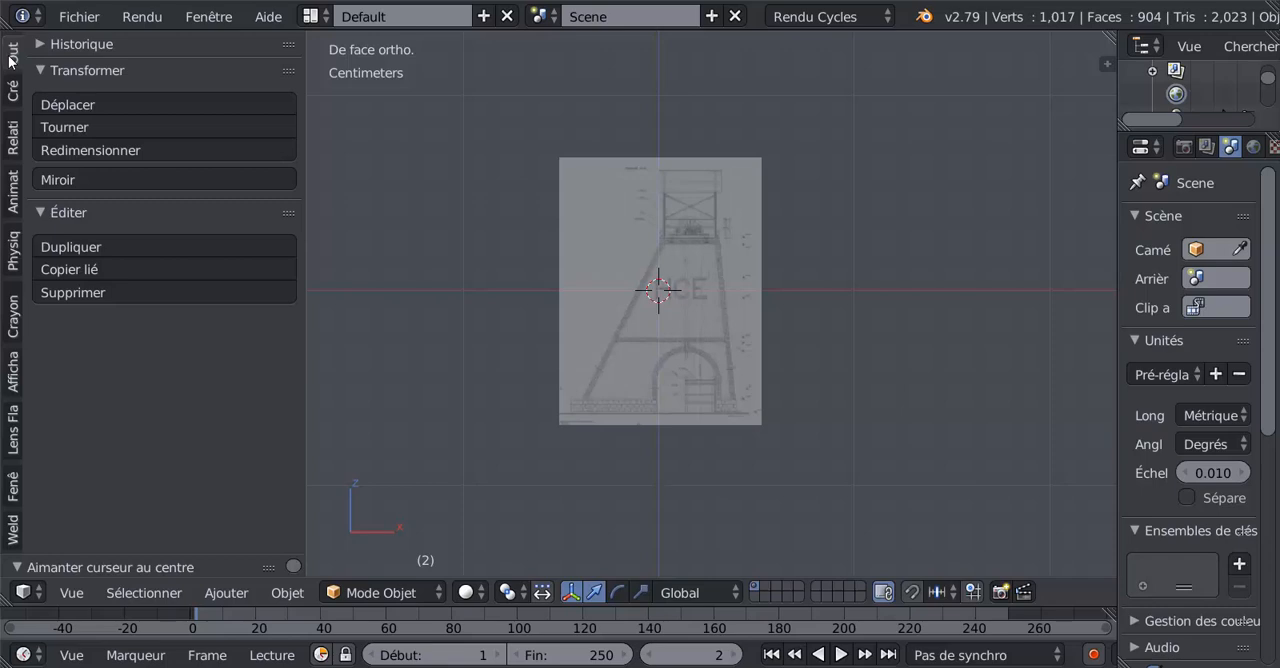
click(14, 92)
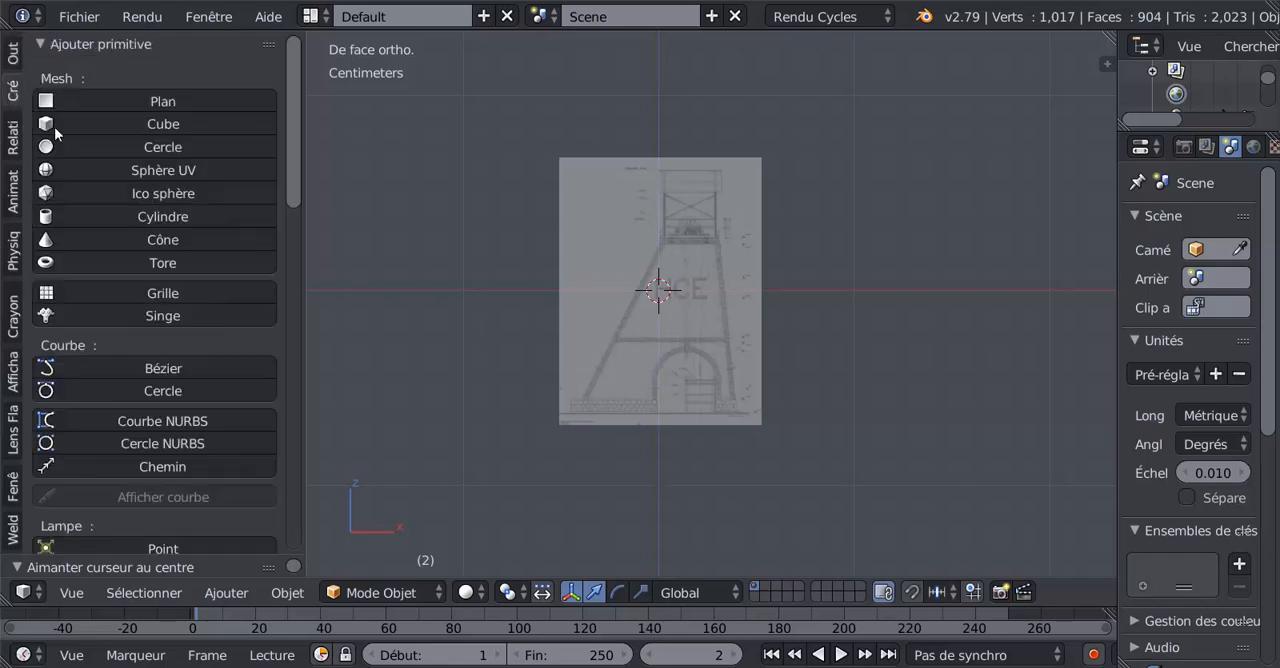
click(73, 99)
key(KP_Decimal)
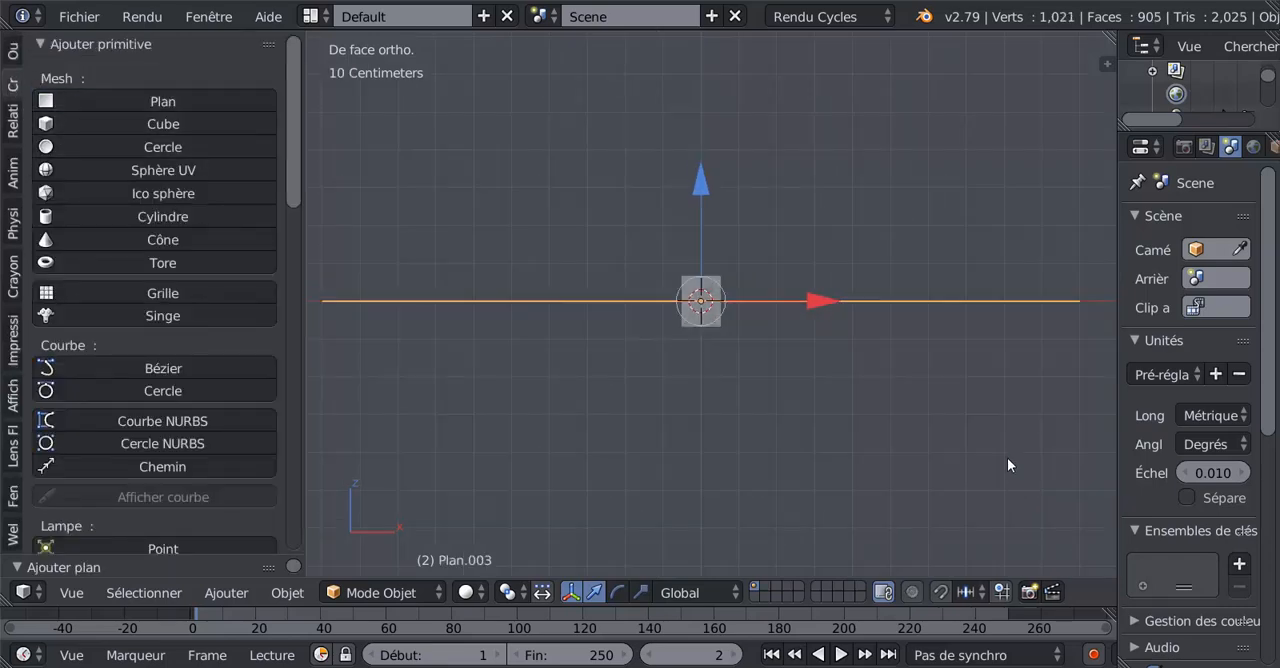
Rotate the plane 90° around the global X axis so it faces the front view.
key(r)
key(x)
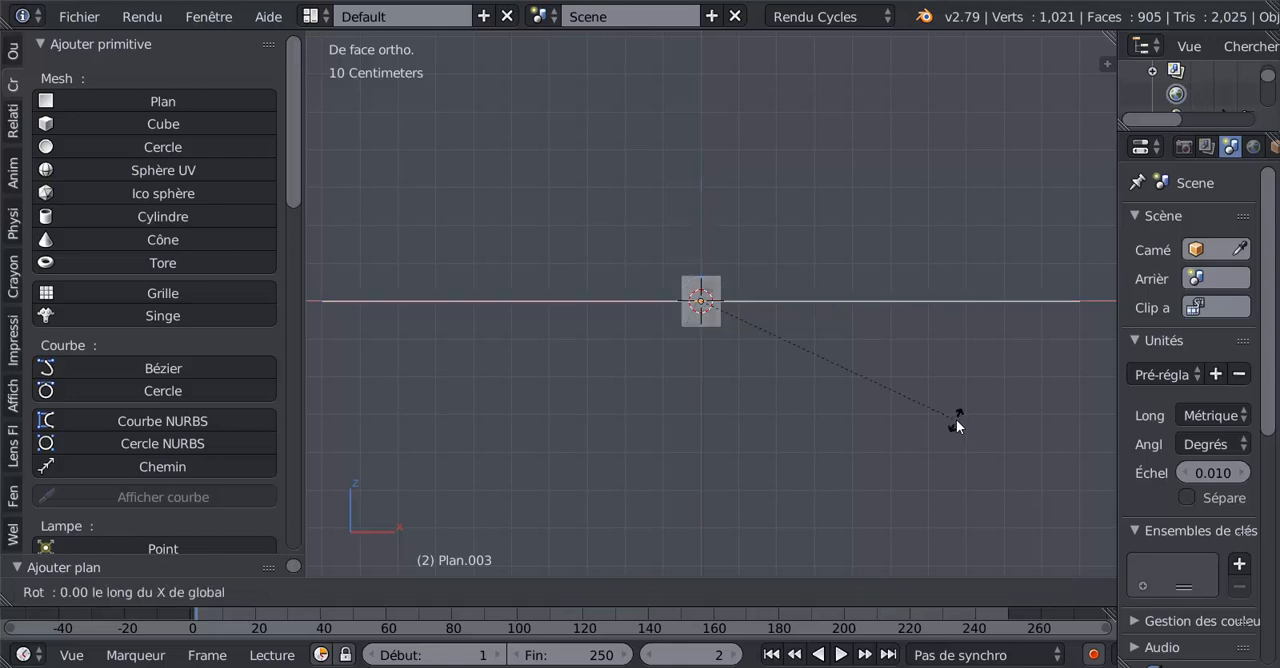
key(9)
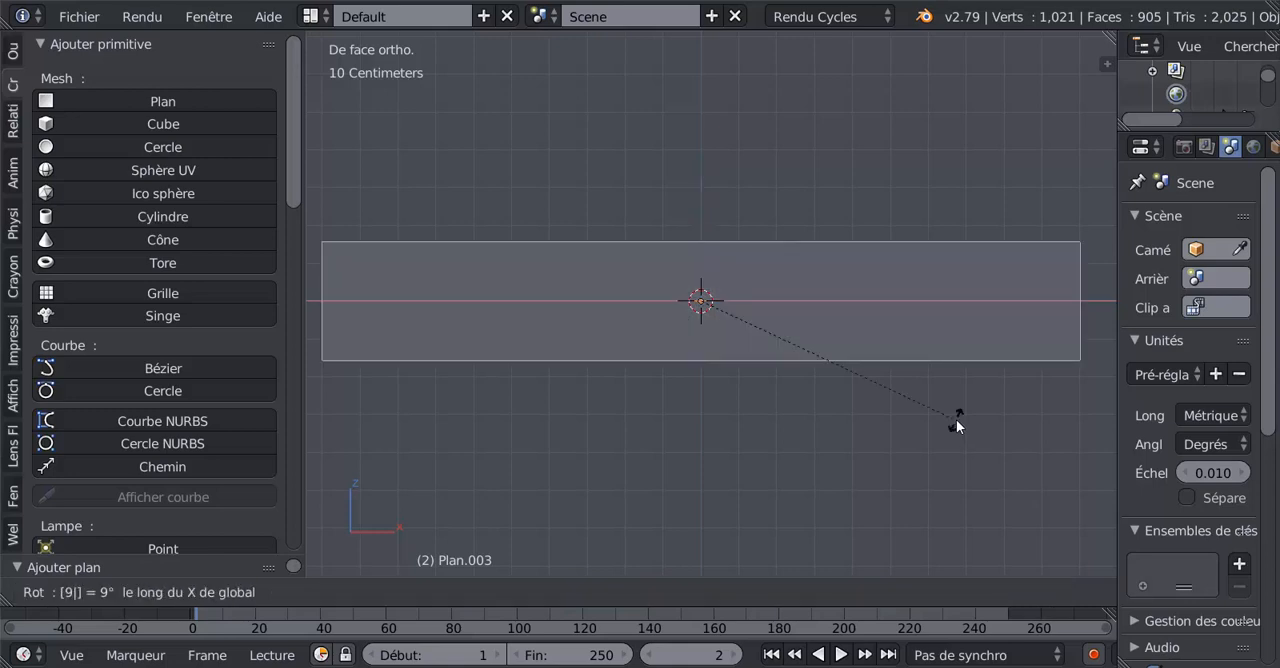
key(0)
key(Return)
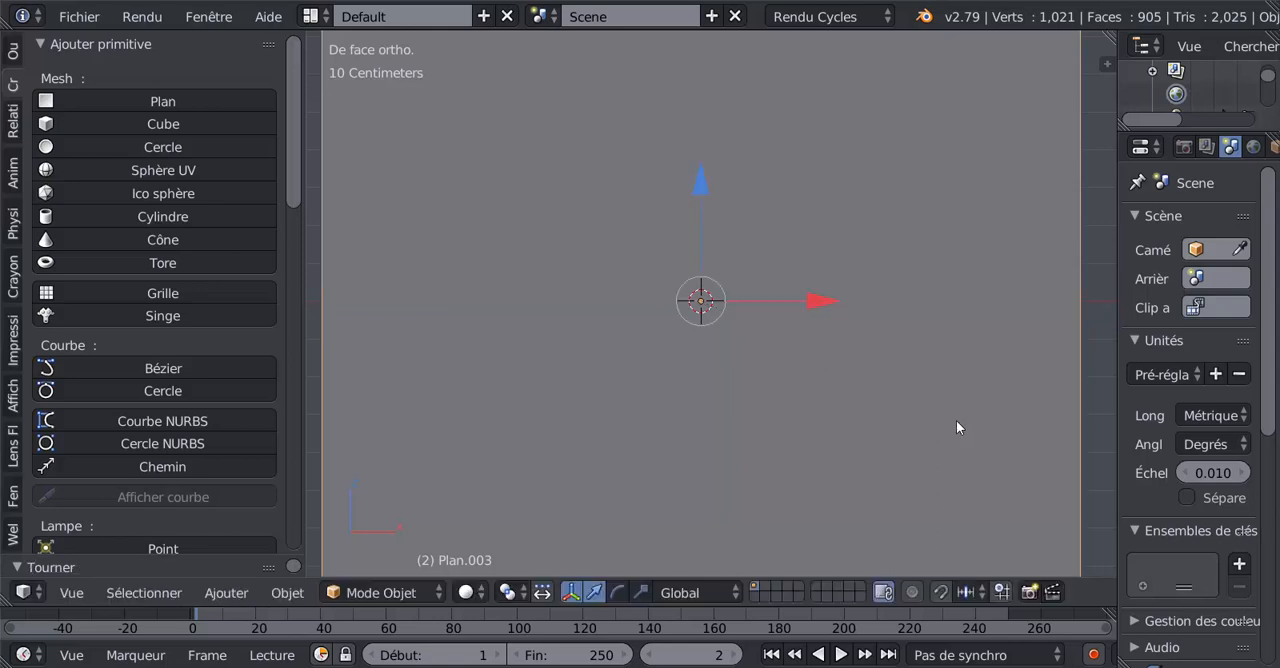
Scale the plane down uniformly until it is slightly taller than the masonry base in the reference drawing.
key(s)
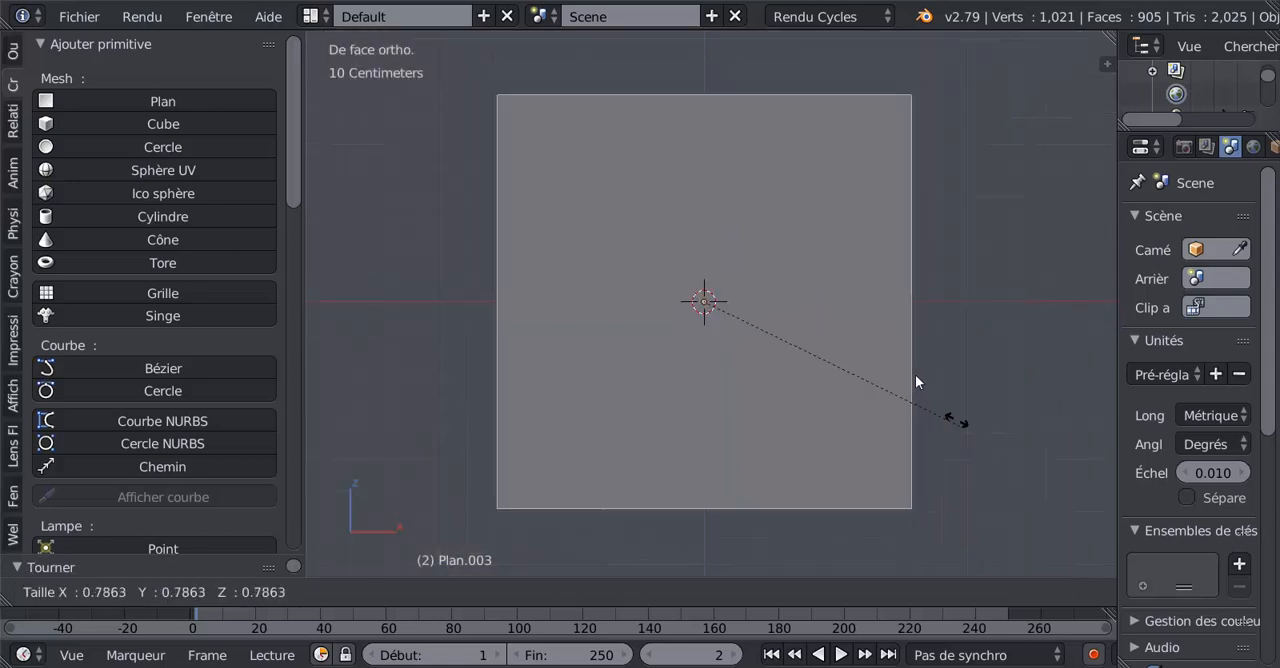
click(720, 292)
scroll(721, 376, up, 10)
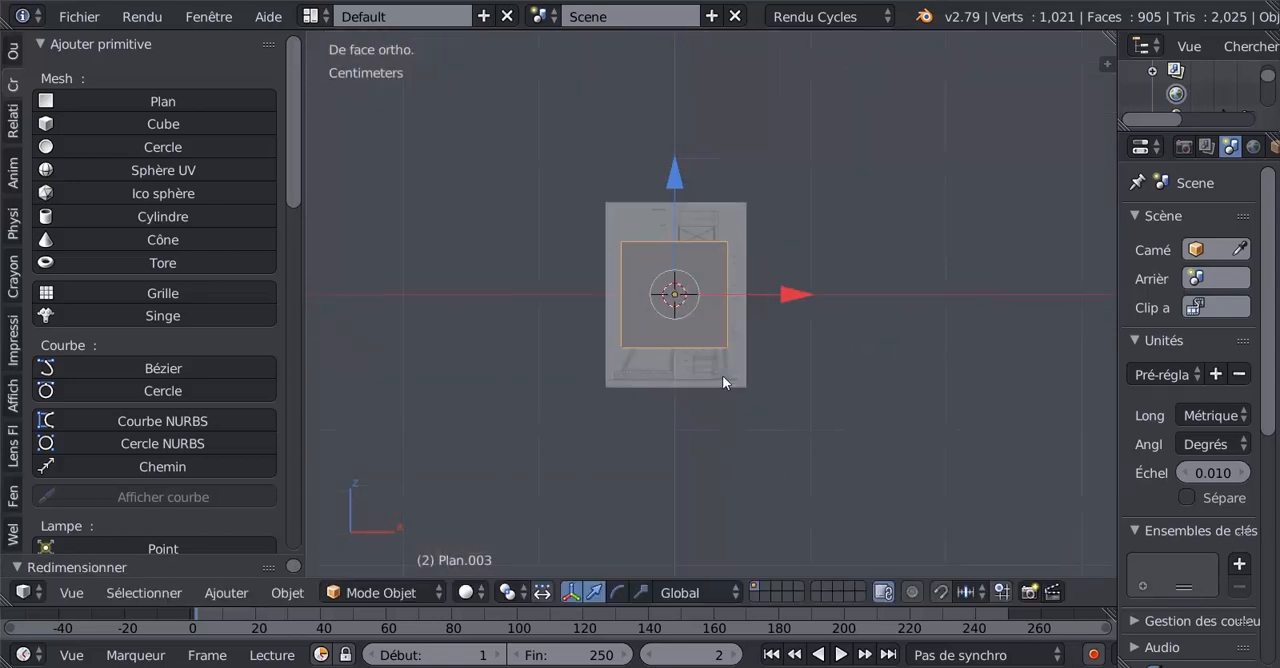
key(s)
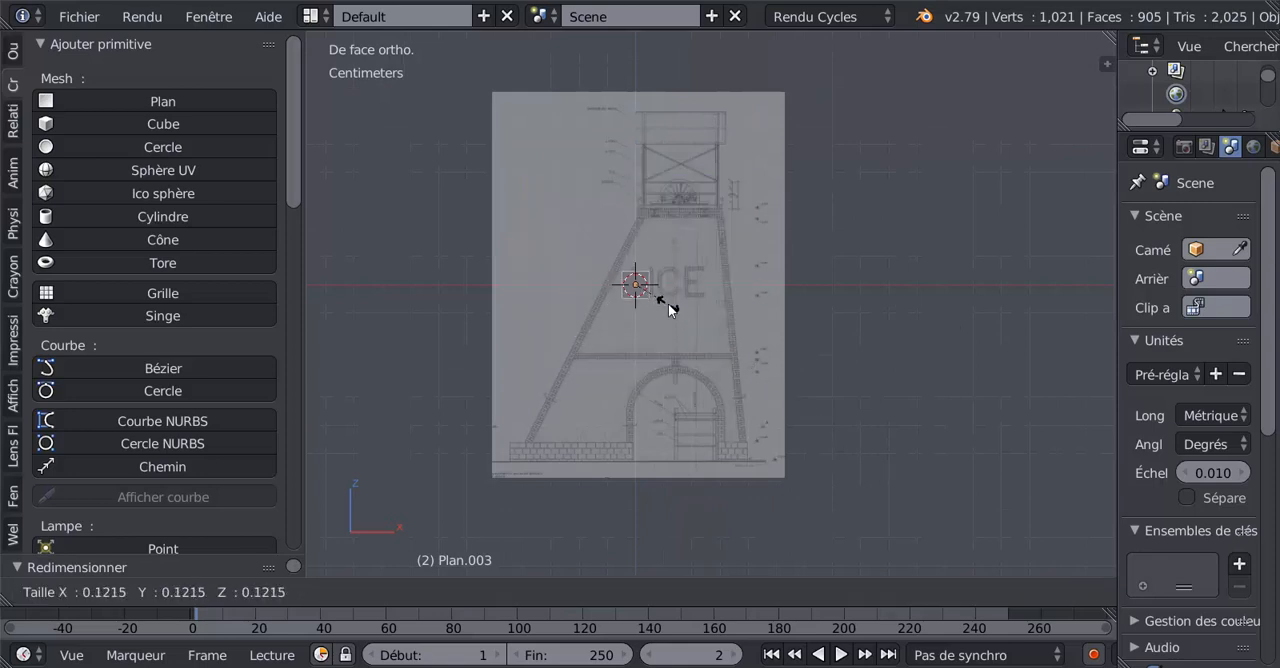
click(670, 302)
Move the plane down along Z to the level of the masonry base in the reference drawing.
drag(641, 176, 640, 341)
shift+middle_drag(632, 420, 801, 251)
scroll(801, 251, up, 1)
scroll(801, 251, up, 2)
shift+middle_drag(869, 284, 786, 316)
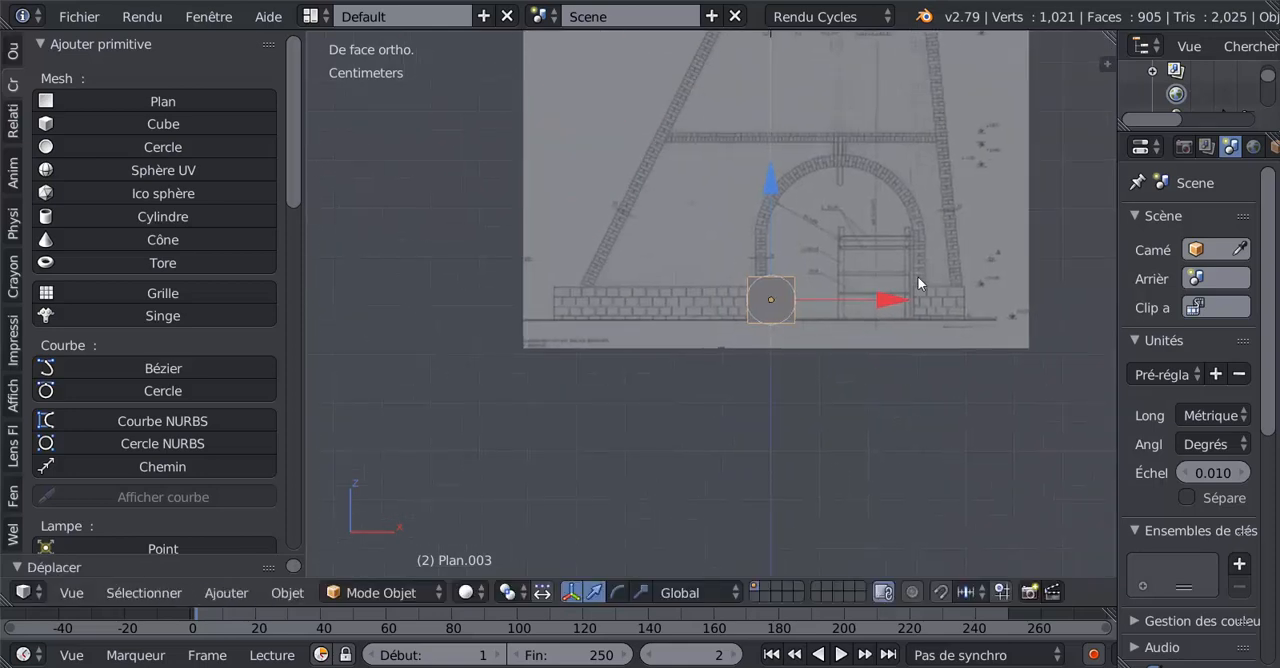
Move the plane along X to the outer end of the masonry base, under the long sloping leg.
drag(874, 297, 683, 306)
shift+middle_drag(738, 270, 838, 201)
scroll(742, 242, up, 1)
scroll(742, 243, up, 2)
shift+middle_drag(775, 250, 848, 351)
scroll(847, 351, up, 4)
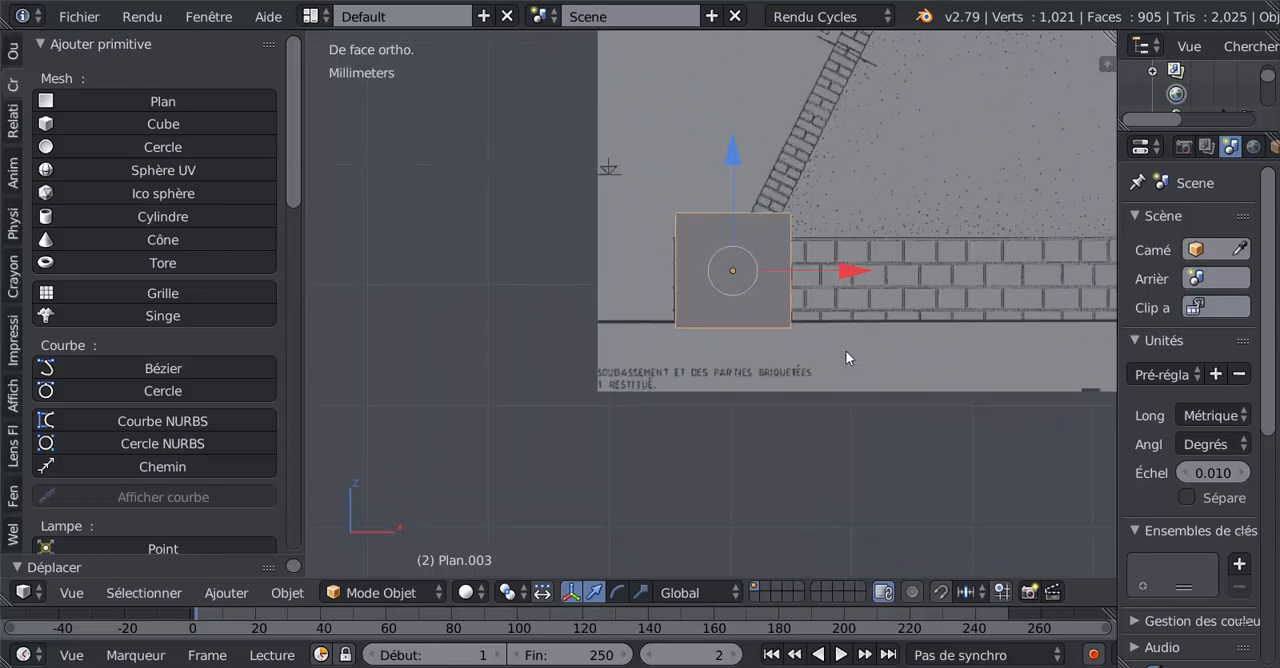
Scale the plane uniformly to about 0.74 and align its upper outer corner with the masonry base in the reference drawing.
key(s)
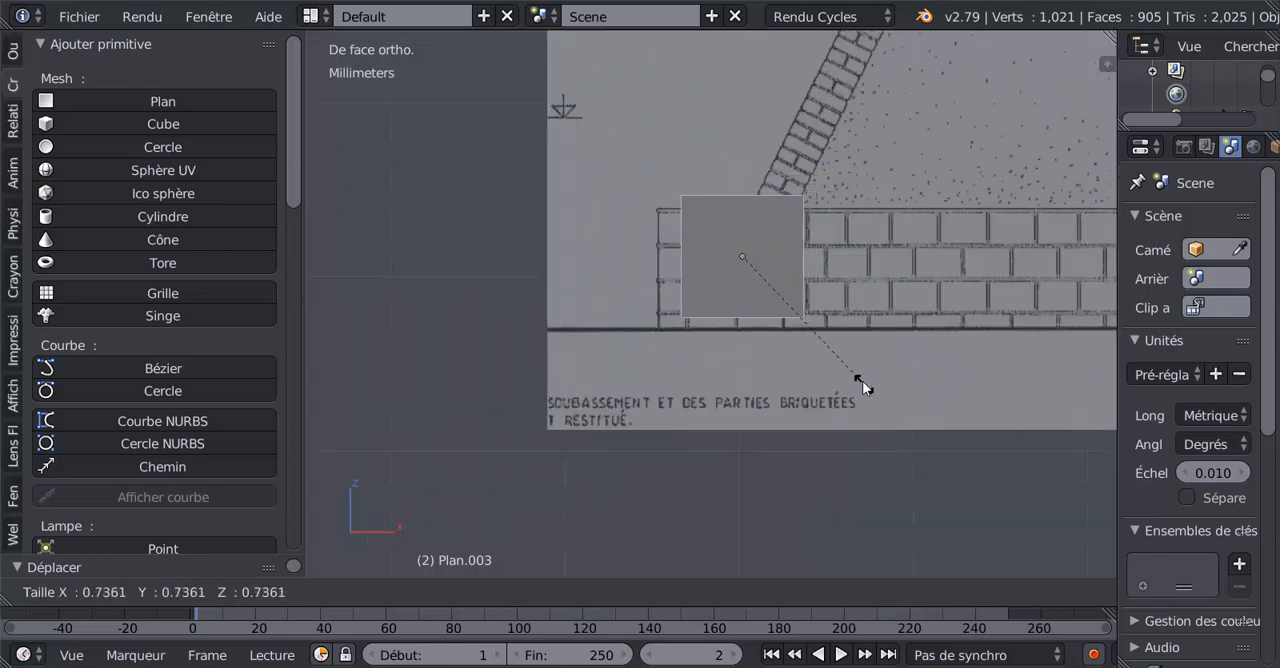
click(866, 380)
drag(731, 146, 746, 150)
drag(856, 270, 831, 264)
shift+middle_drag(865, 289, 768, 297)
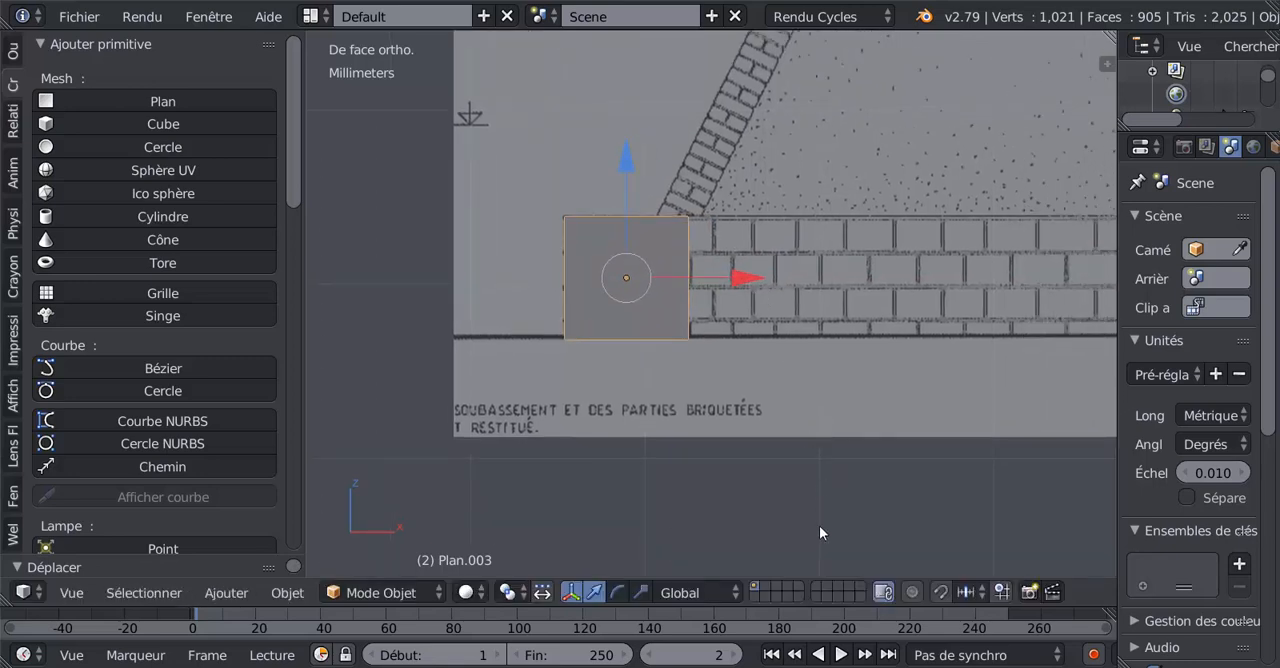
Edit the plane's mesh by edges and move its inner vertical edge along X to the outer side of the sloping leg's foot.
key(Tab)
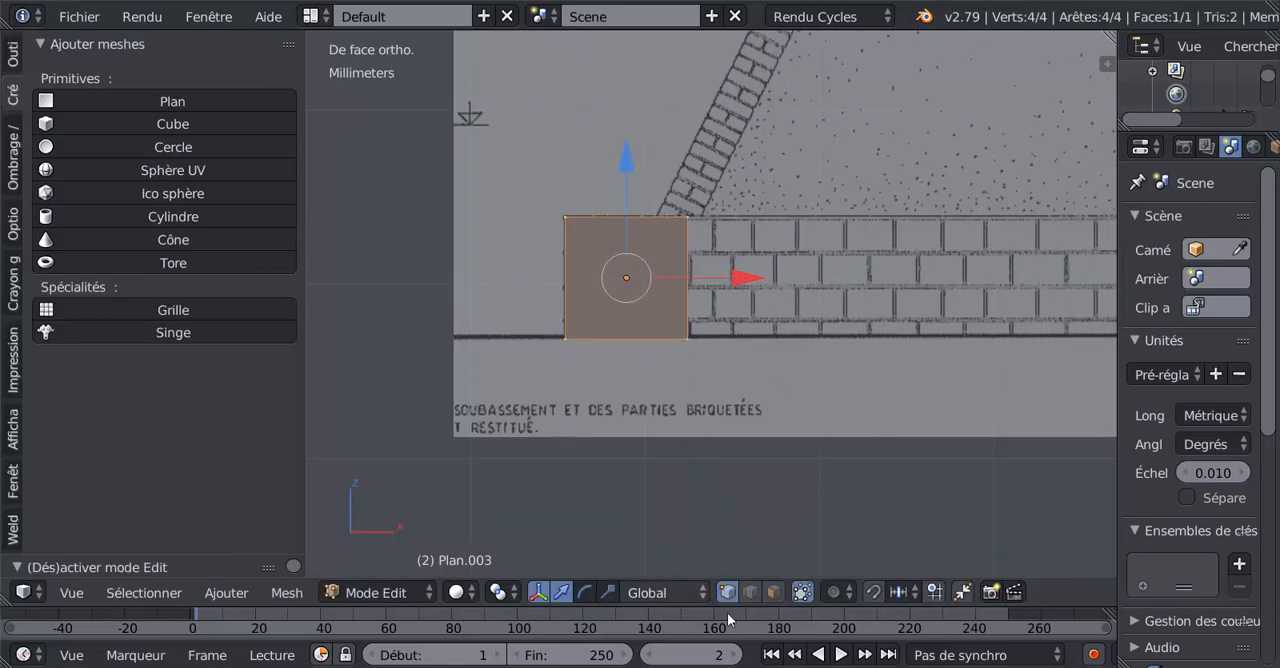
click(750, 592)
right_click(689, 291)
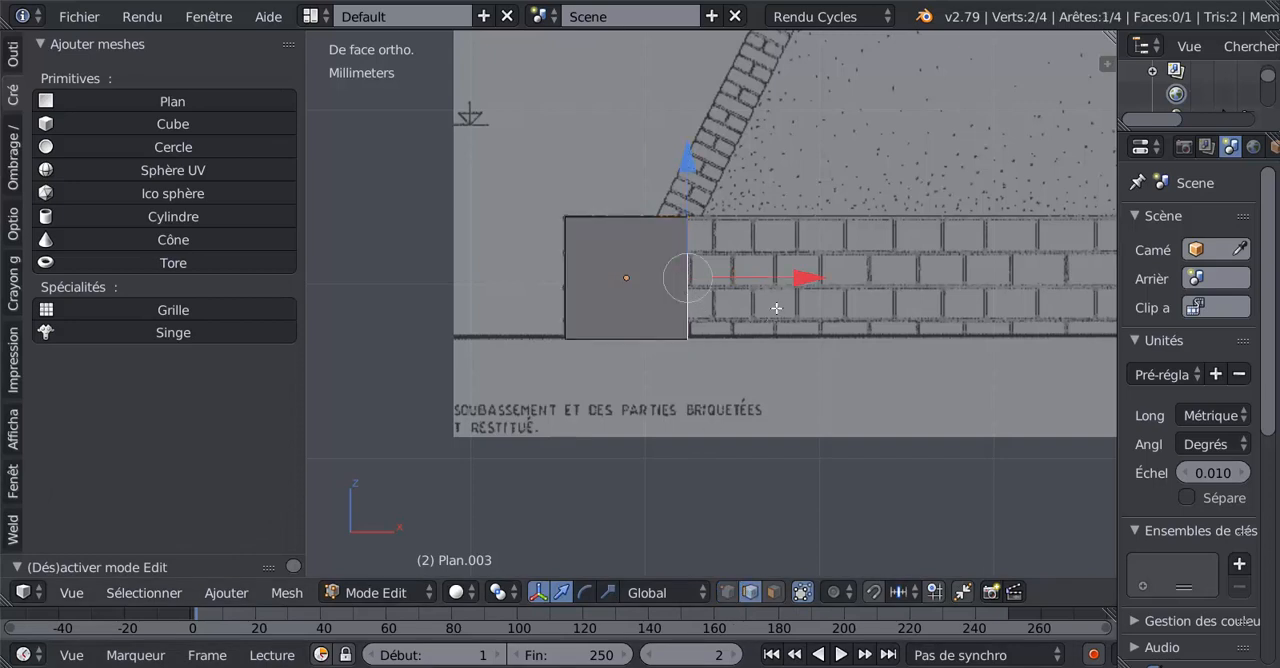
drag(772, 281, 671, 275)
Fine-tune the plane's outer edges so they follow the masonry base's outline and the ground line.
right_click(551, 260)
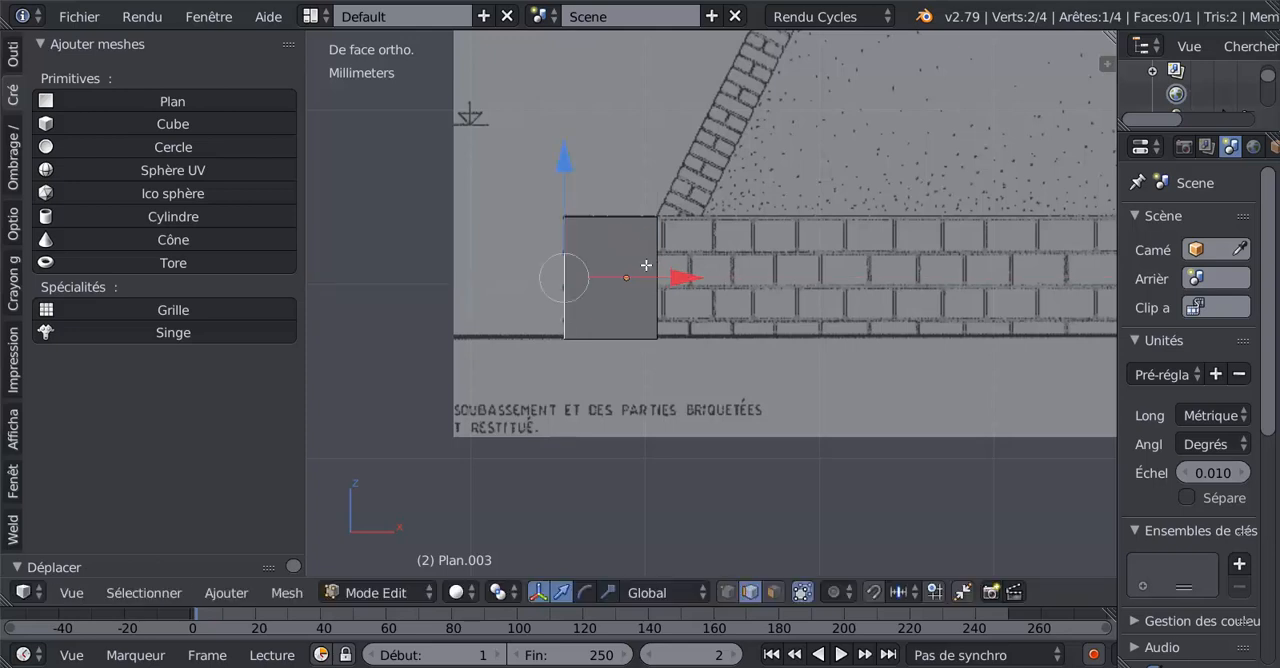
shift+middle_drag(646, 265, 724, 310)
right_click(686, 236)
drag(690, 164, 693, 193)
right_click(679, 380)
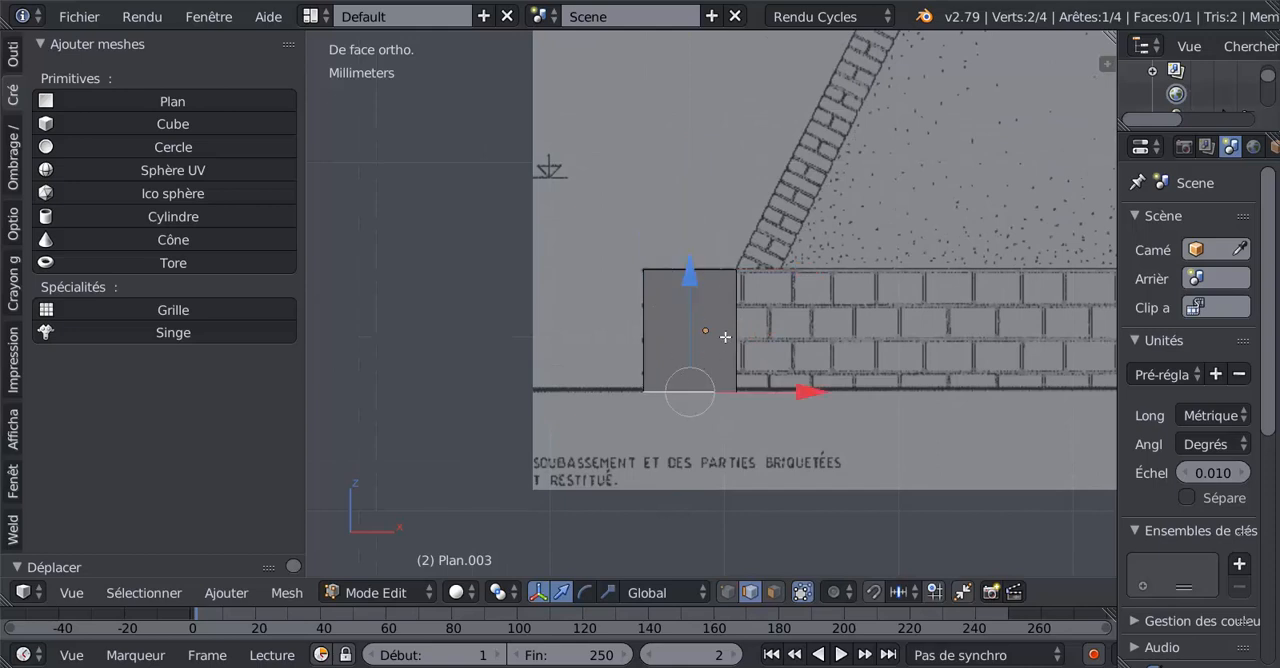
drag(698, 271, 702, 271)
shift+middle_drag(778, 306, 708, 282)
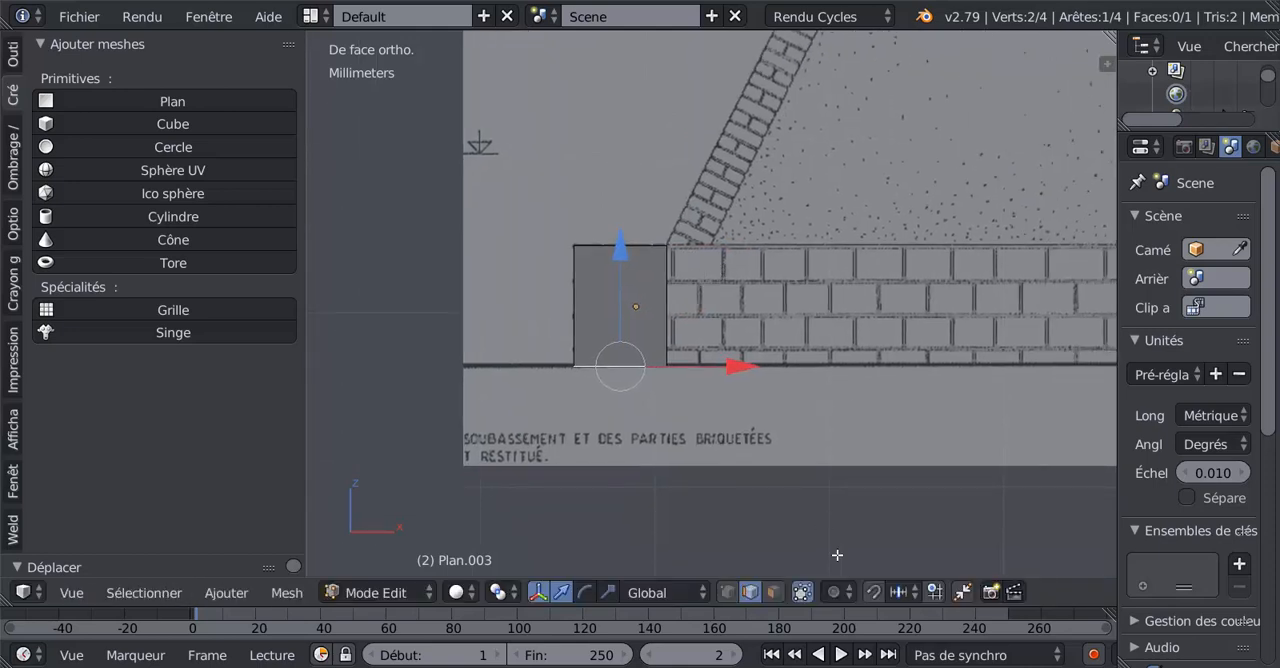
Extrude the plane's inner vertical edge along X to the inner side of the sloping leg's foot and level it with the base.
scroll(836, 363, down, 7)
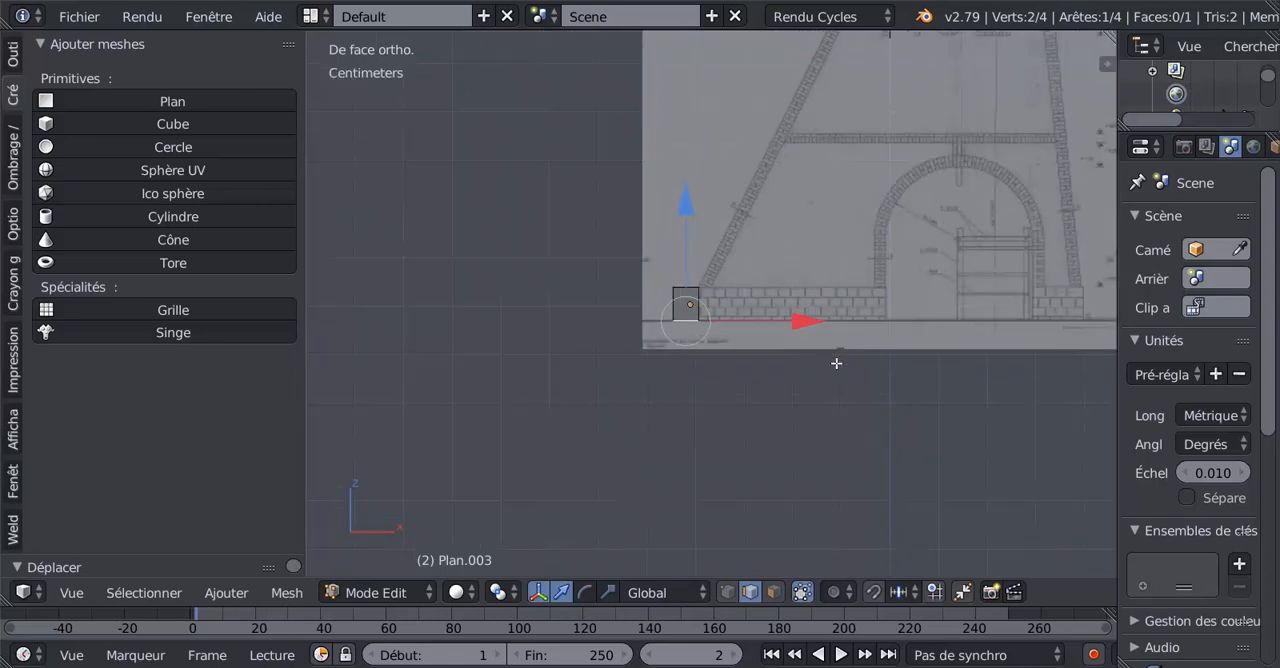
scroll(836, 363, up, 4)
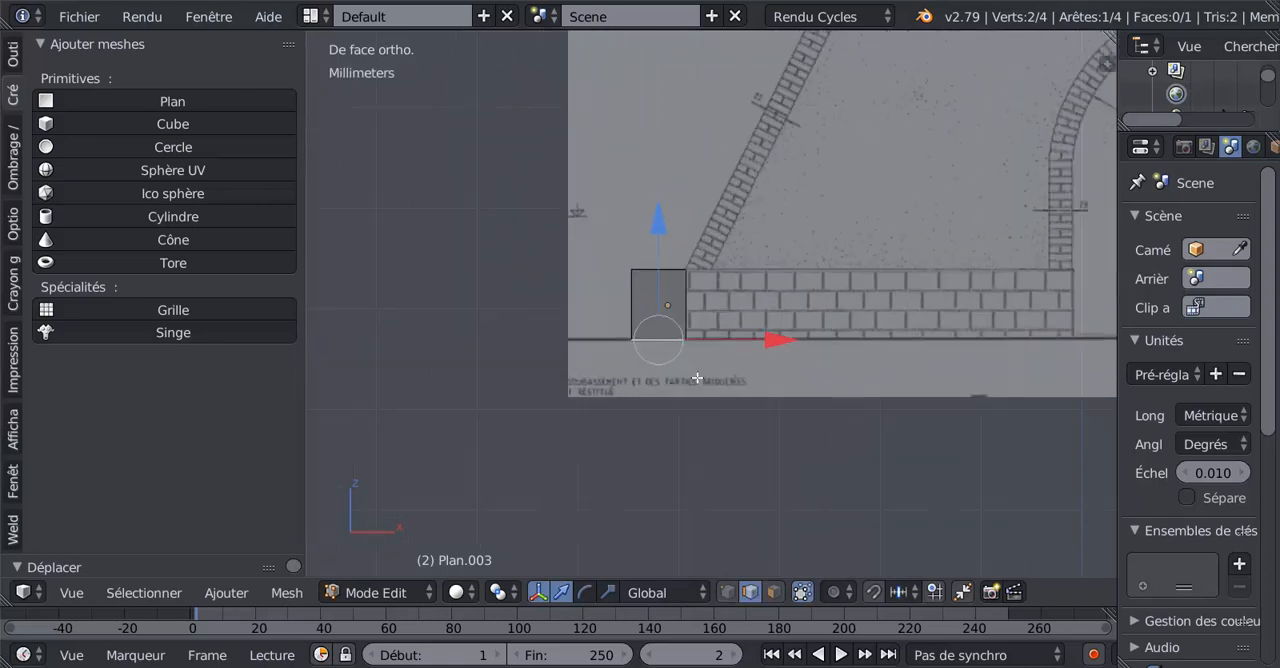
right_click(686, 311)
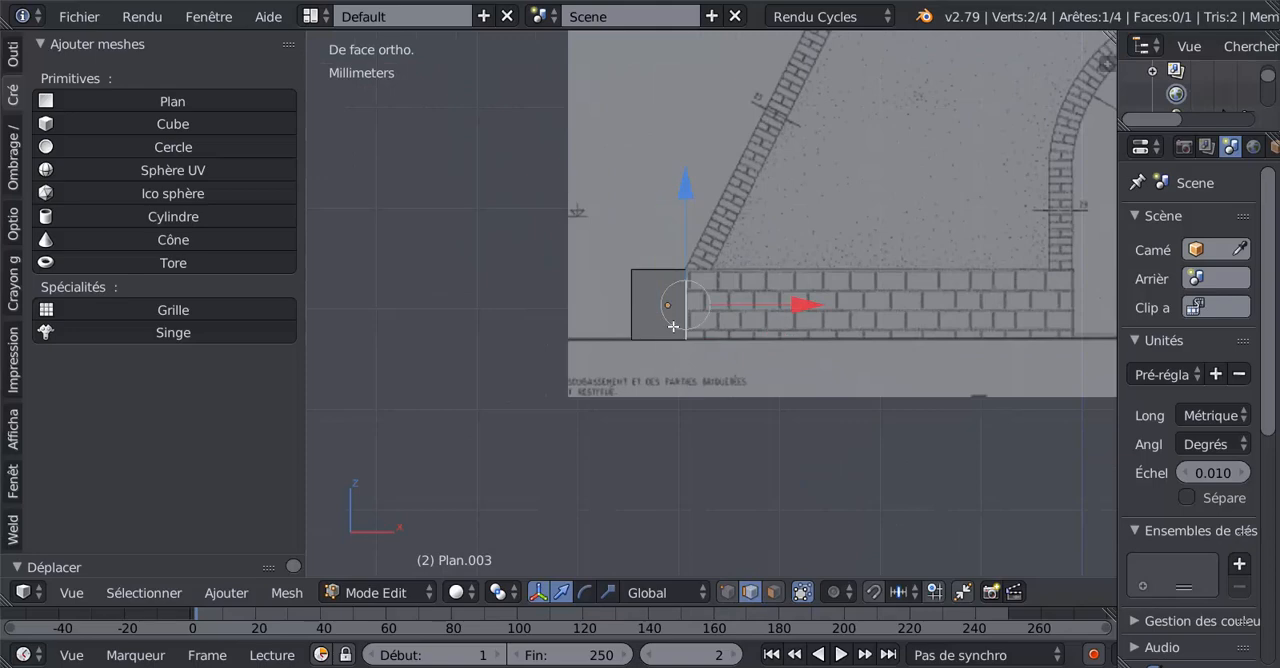
scroll(673, 326, up, 3)
scroll(690, 316, down, 3)
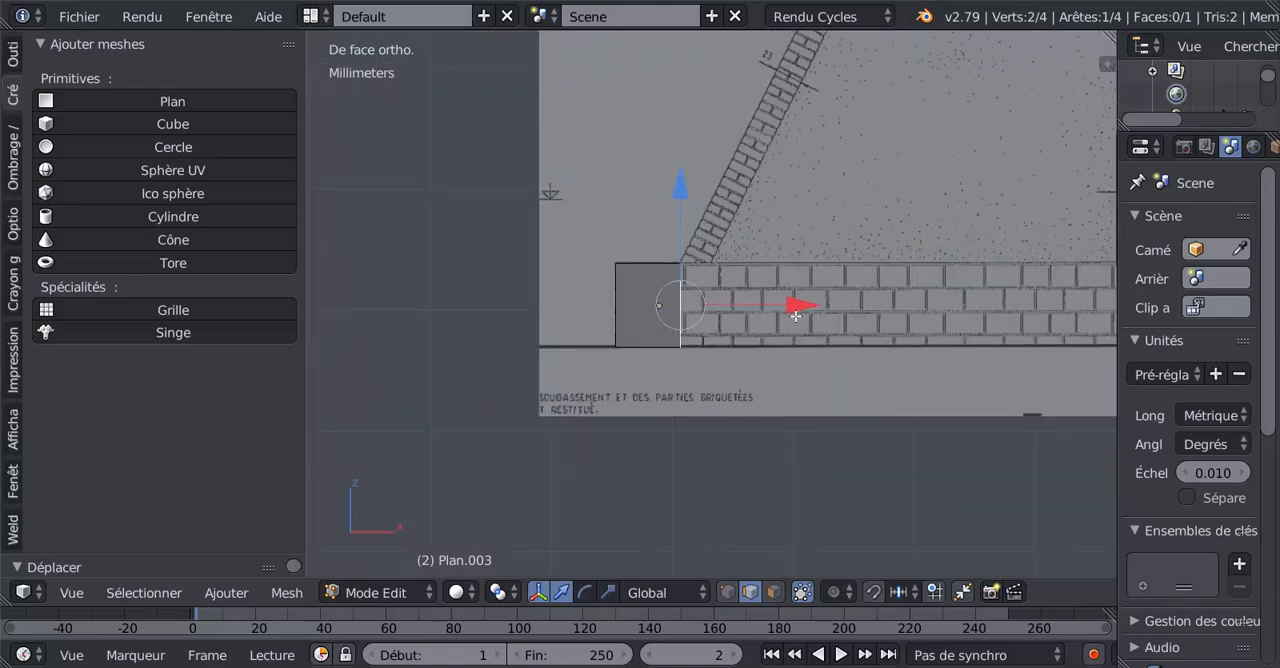
scroll(795, 316, up, 2)
scroll(734, 163, down, 3)
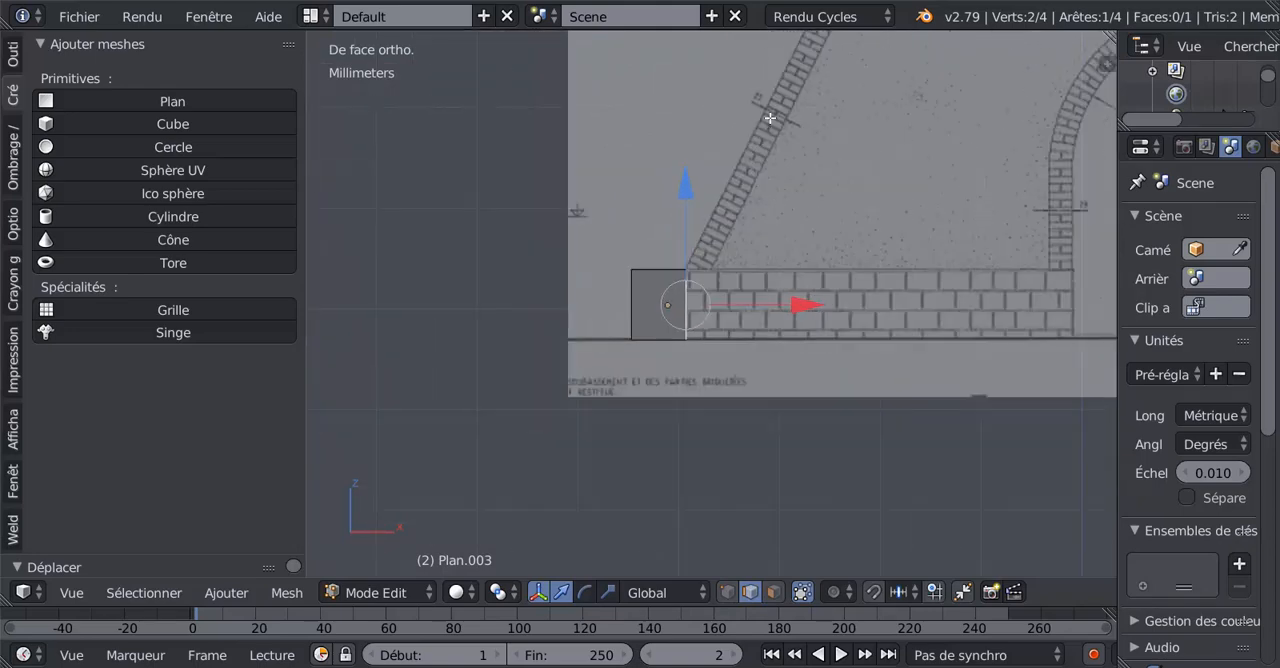
scroll(722, 324, up, 2)
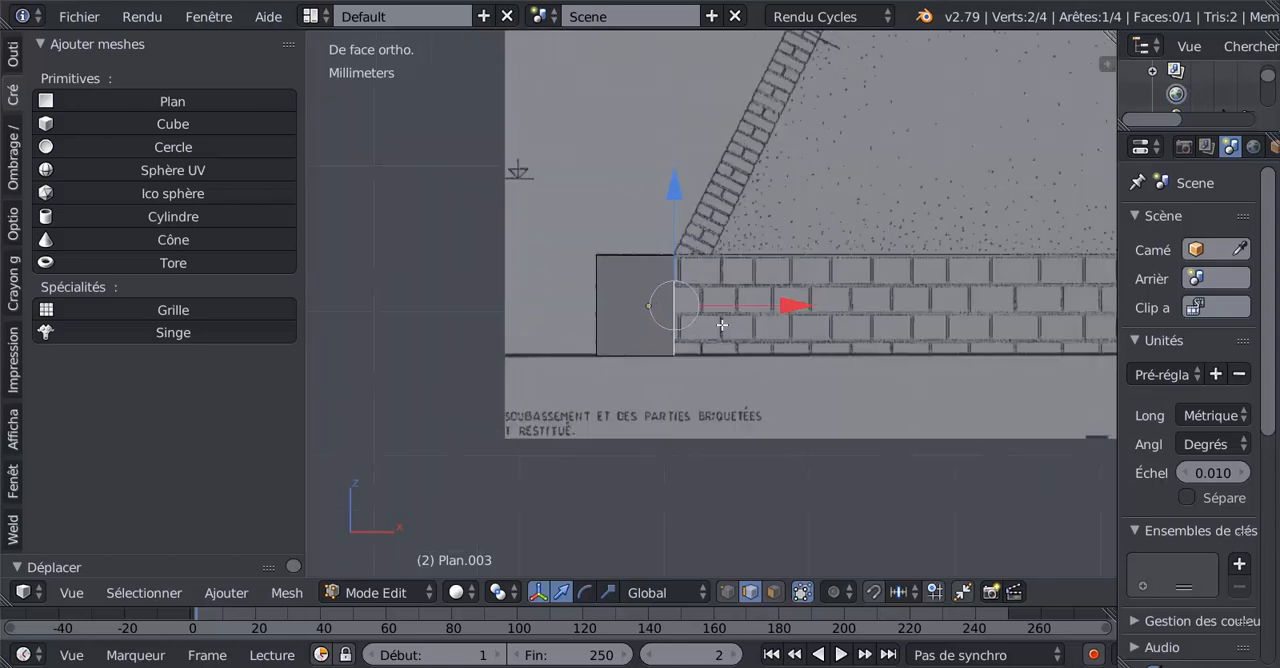
key(e)
click(727, 330)
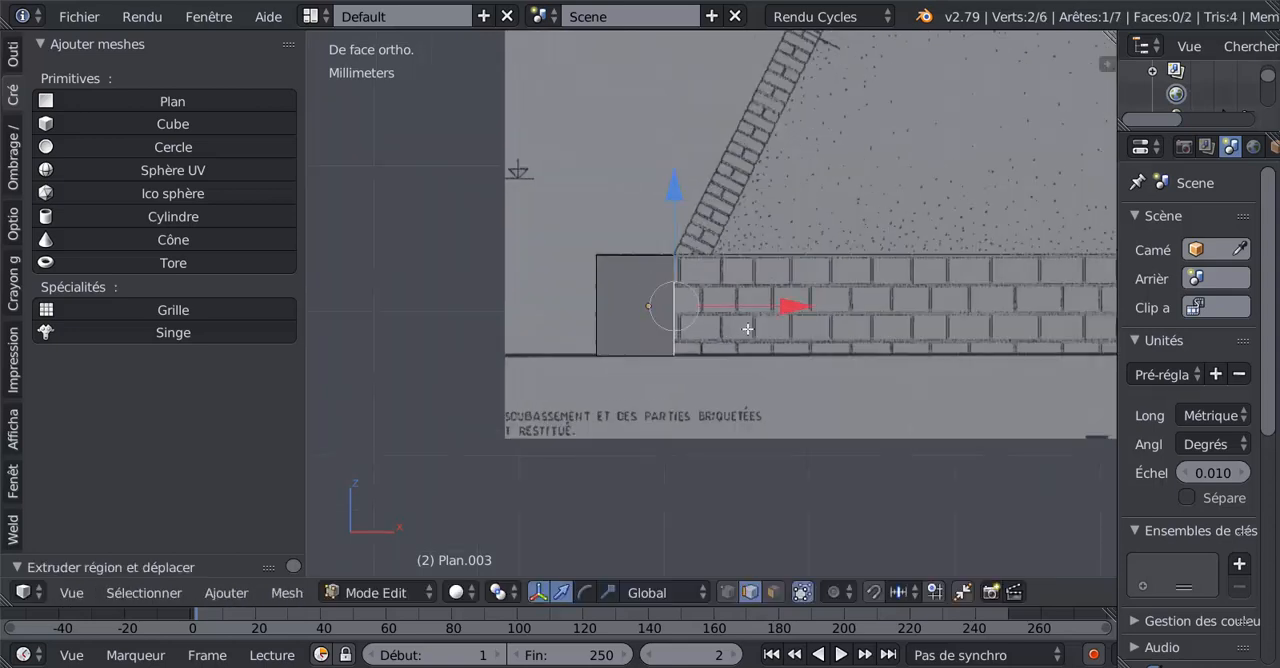
drag(796, 305, 833, 305)
scroll(695, 249, up, 5)
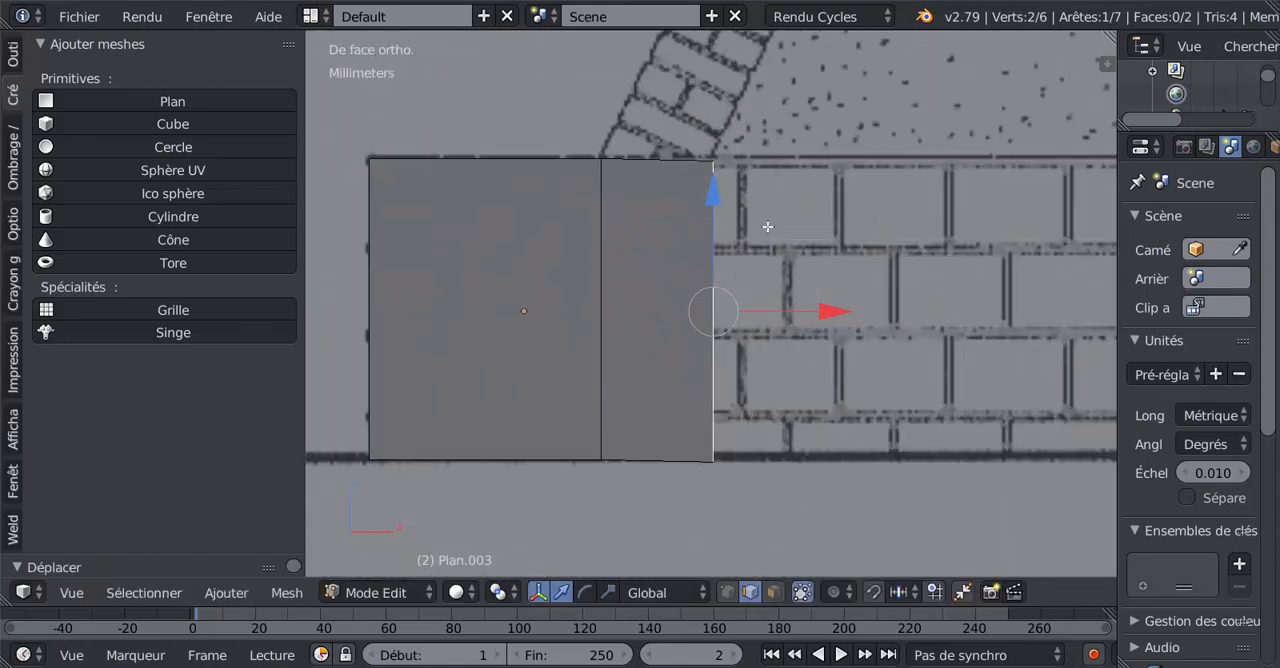
drag(715, 192, 710, 187)
Select both upper edges of the base faces and straighten them with LoopTools Gstretch.
right_click(432, 152)
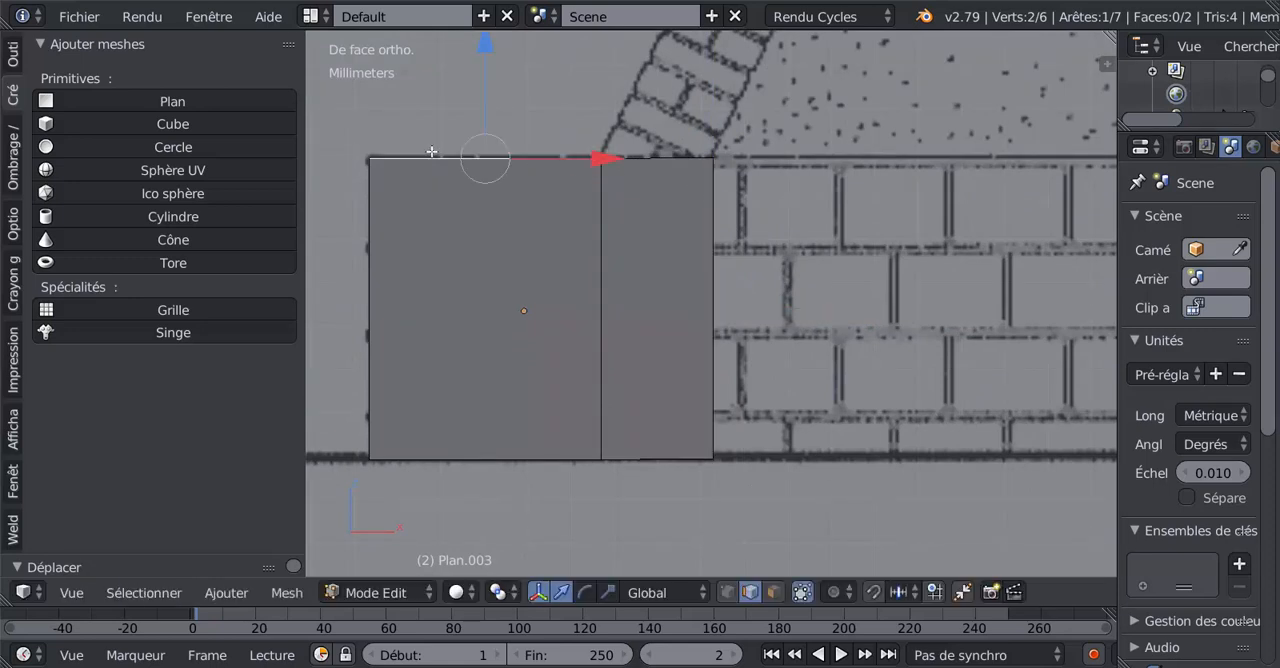
shift+right_click(625, 158)
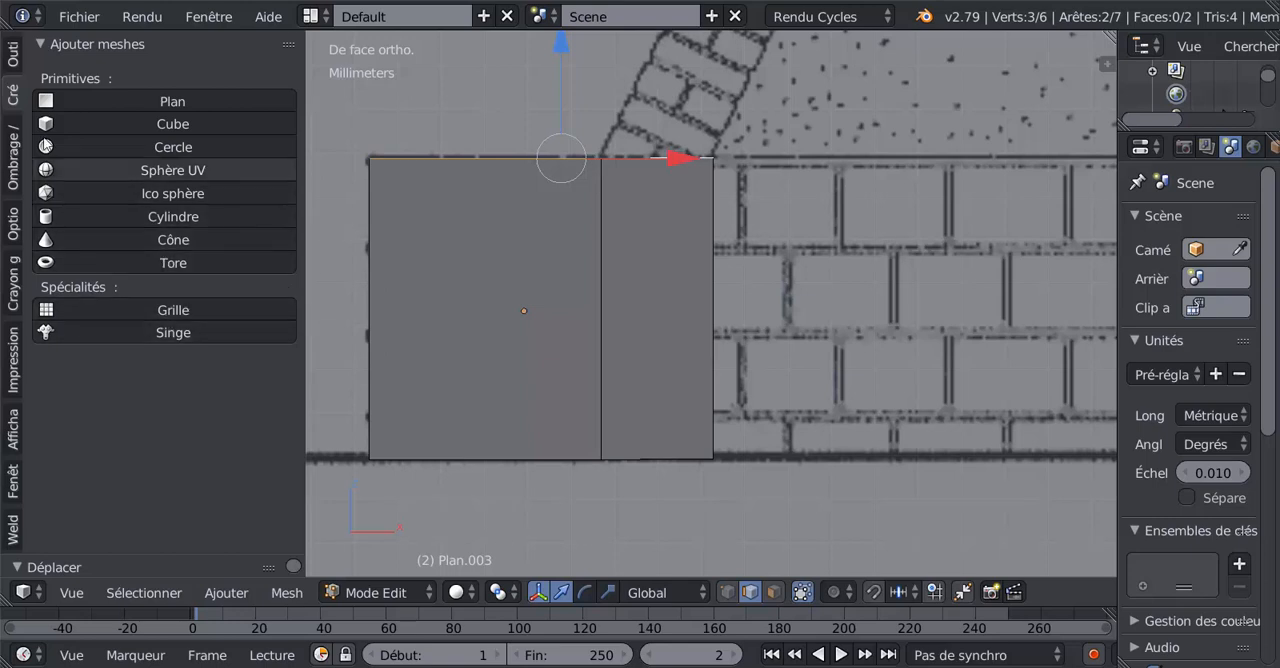
click(12, 55)
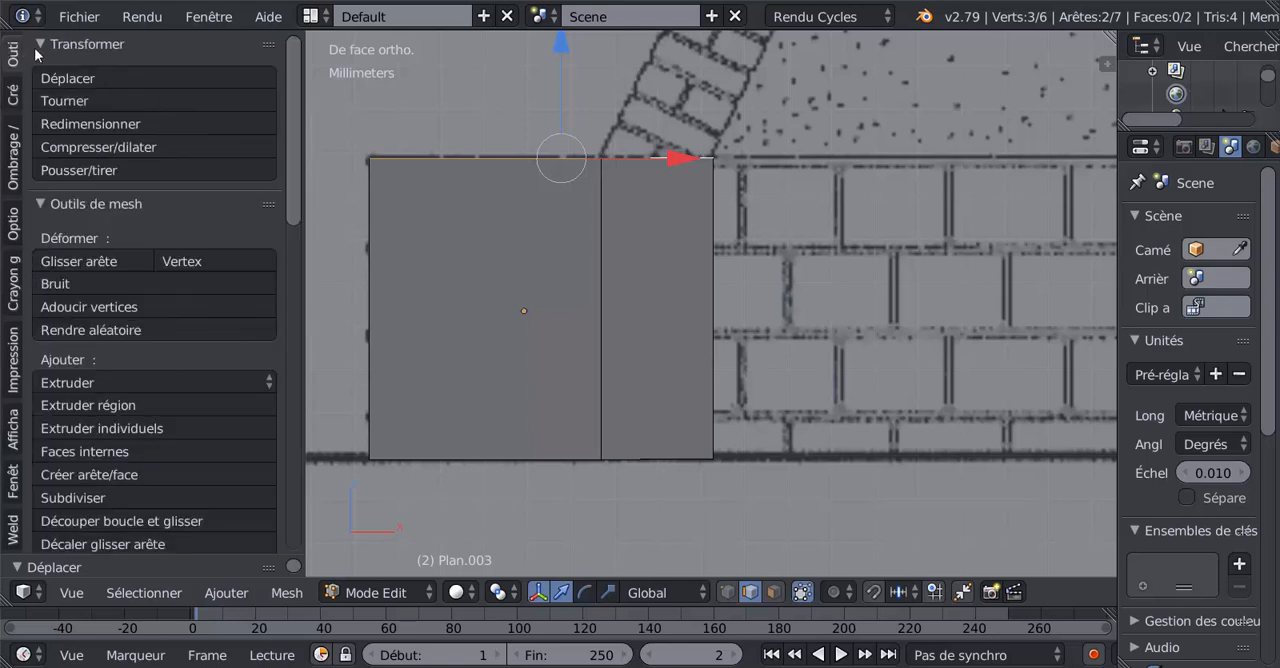
drag(284, 167, 302, 314)
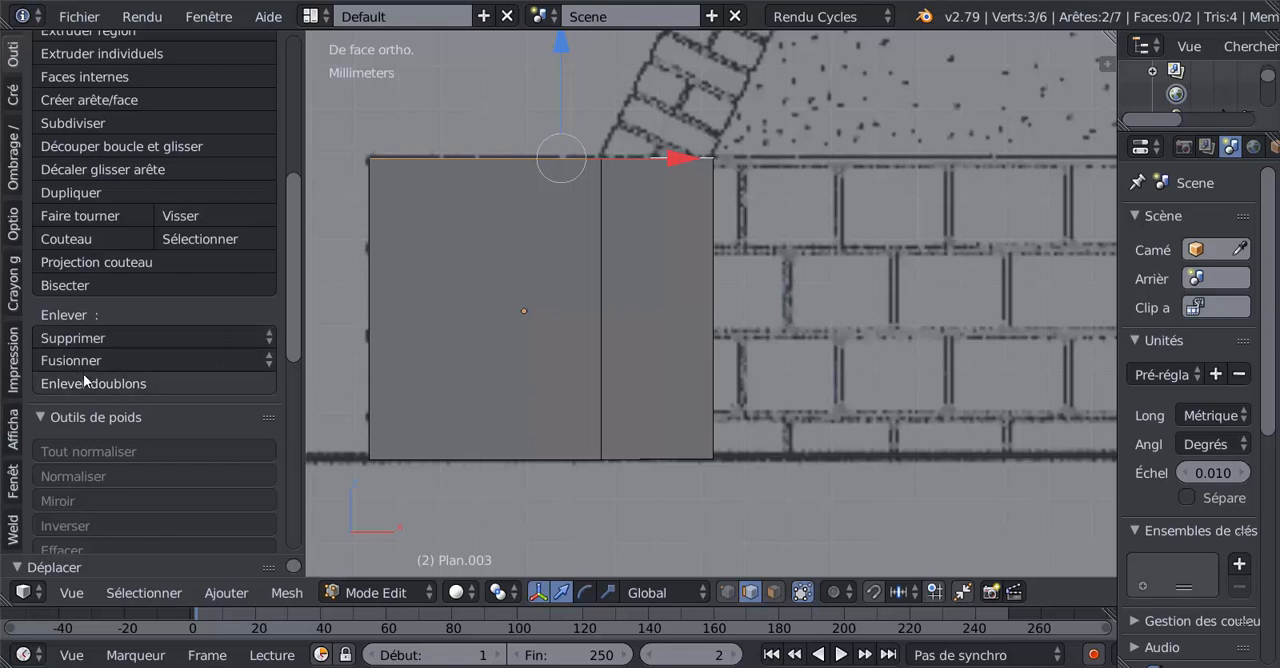
scroll(83, 375, down, 2)
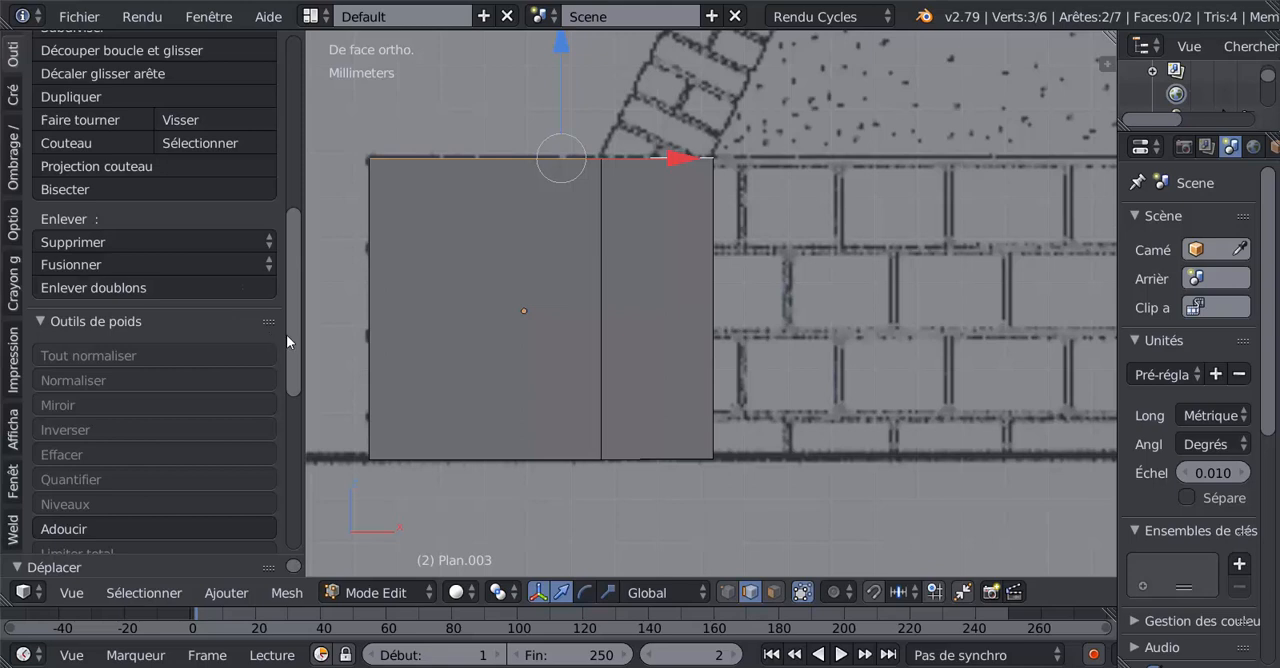
drag(290, 327, 304, 480)
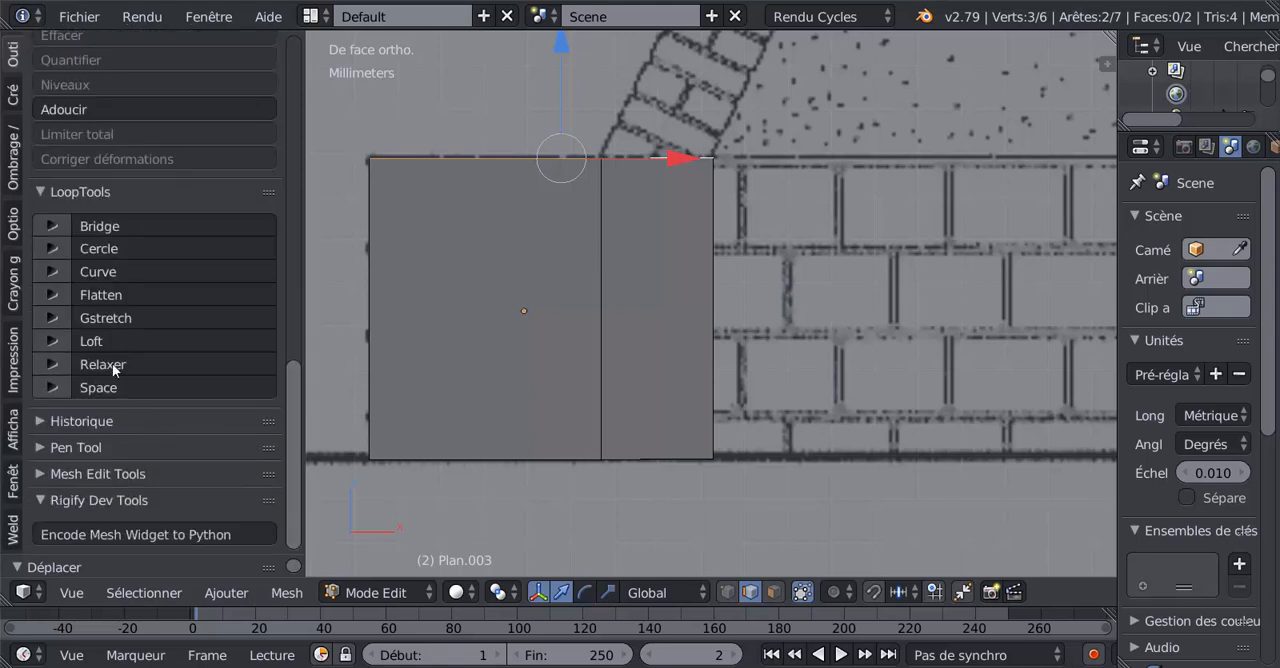
click(105, 317)
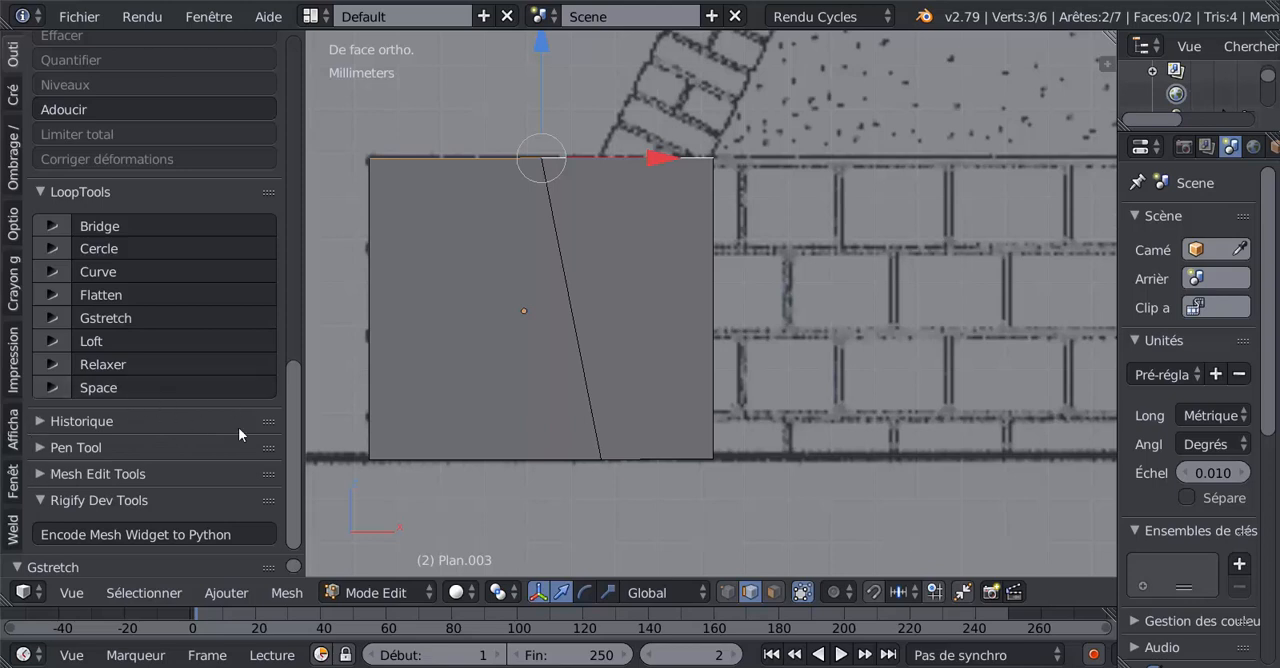
Set the Gstretch method to Propagation.
drag(294, 468, 297, 507)
click(104, 322)
drag(130, 556, 143, 277)
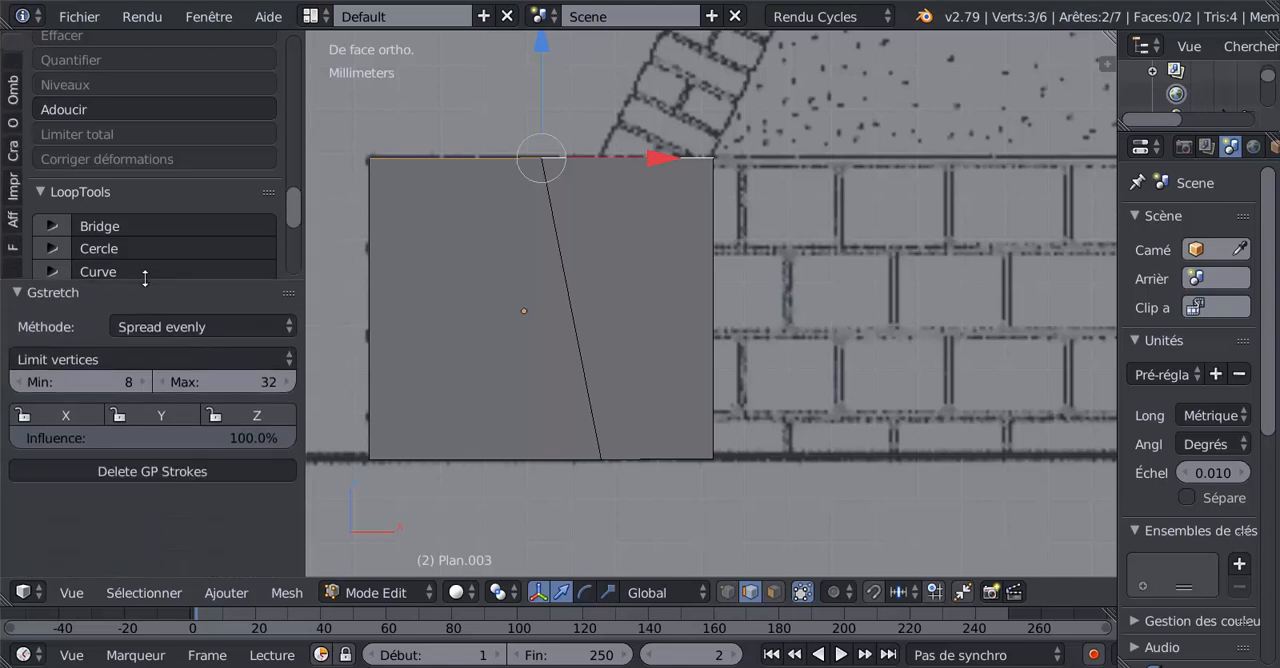
click(190, 326)
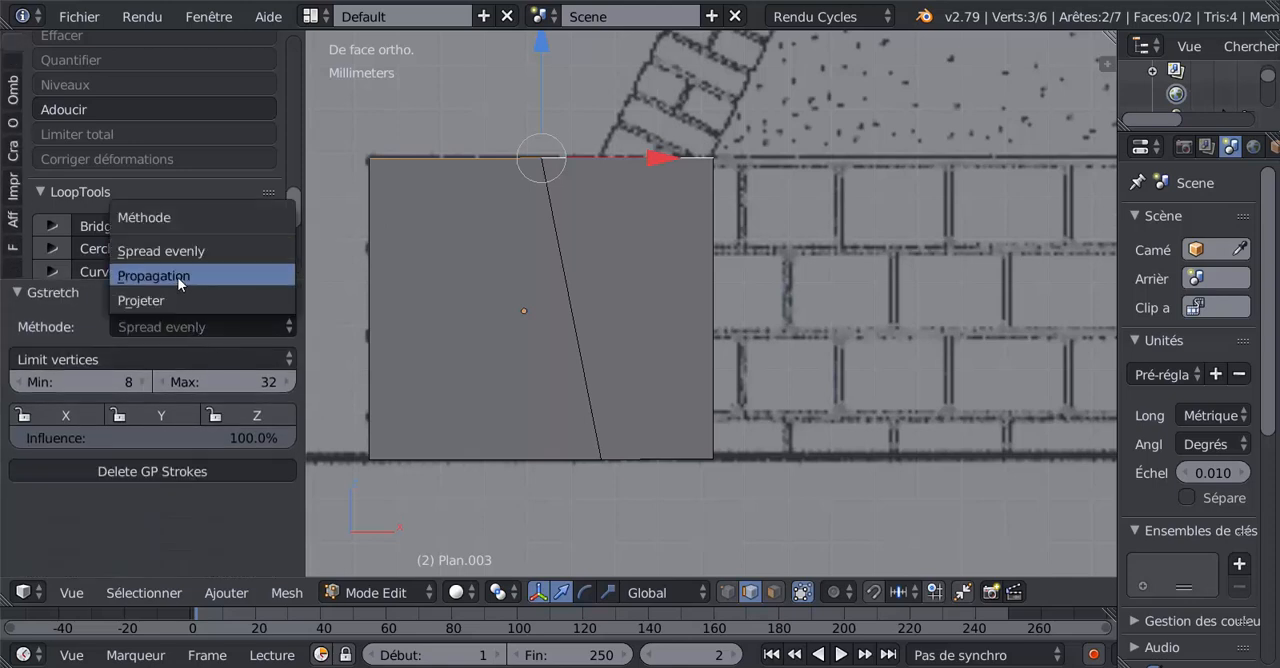
click(181, 275)
click(173, 327)
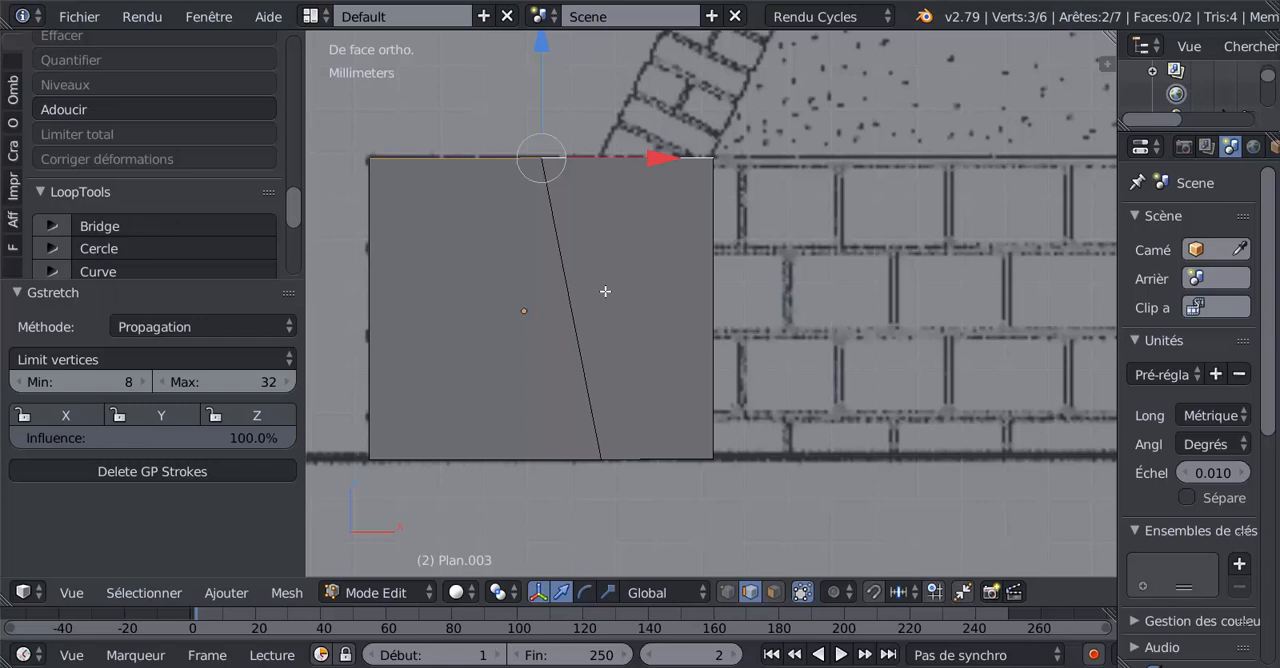
Undo the Gstretch and reapply it to the upper edges with the Propagation method.
key(ctrl+z)
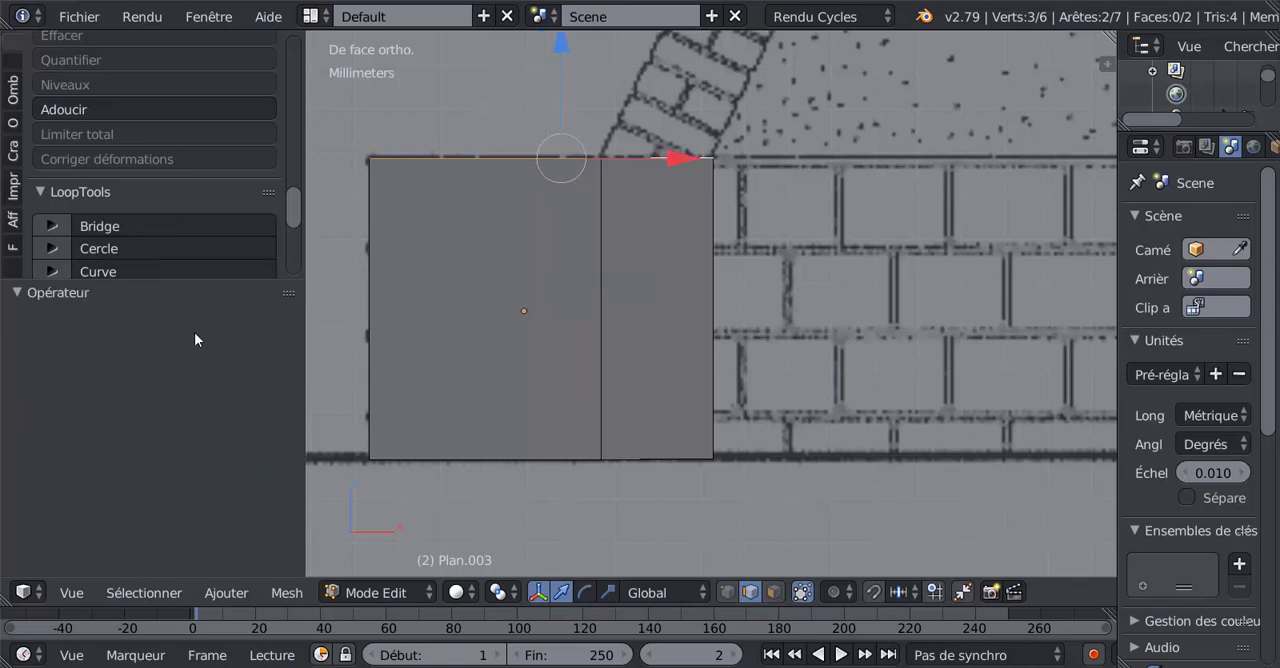
scroll(137, 247, down, 3)
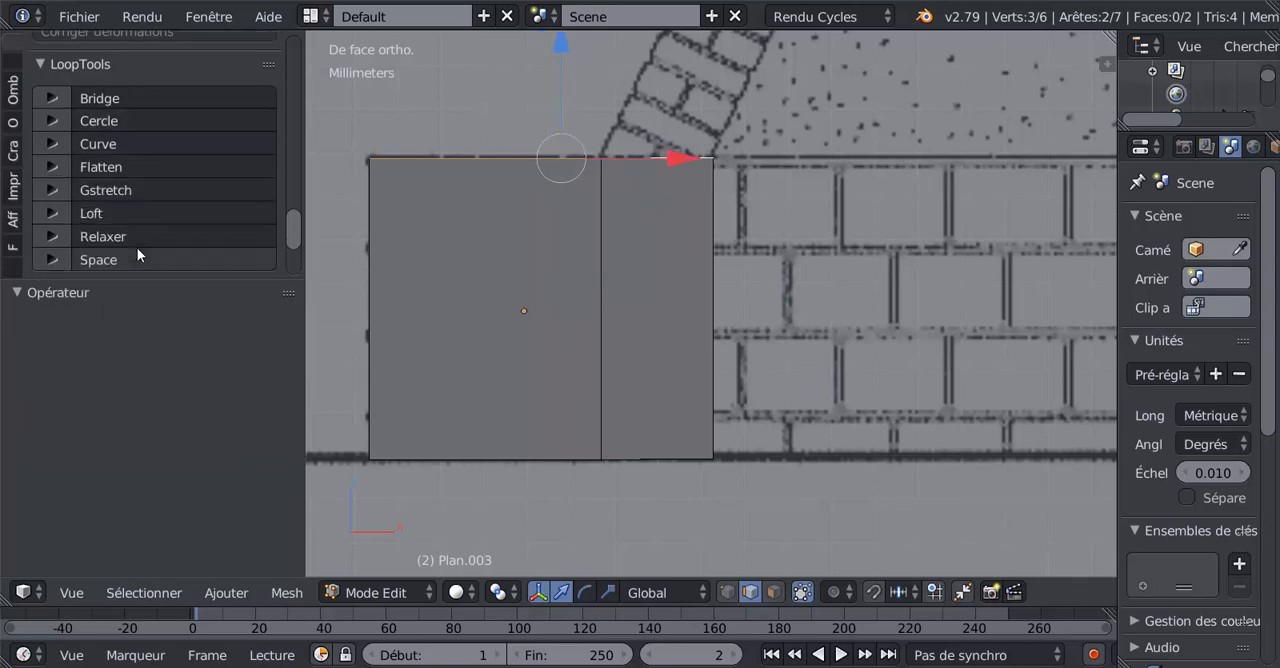
click(129, 189)
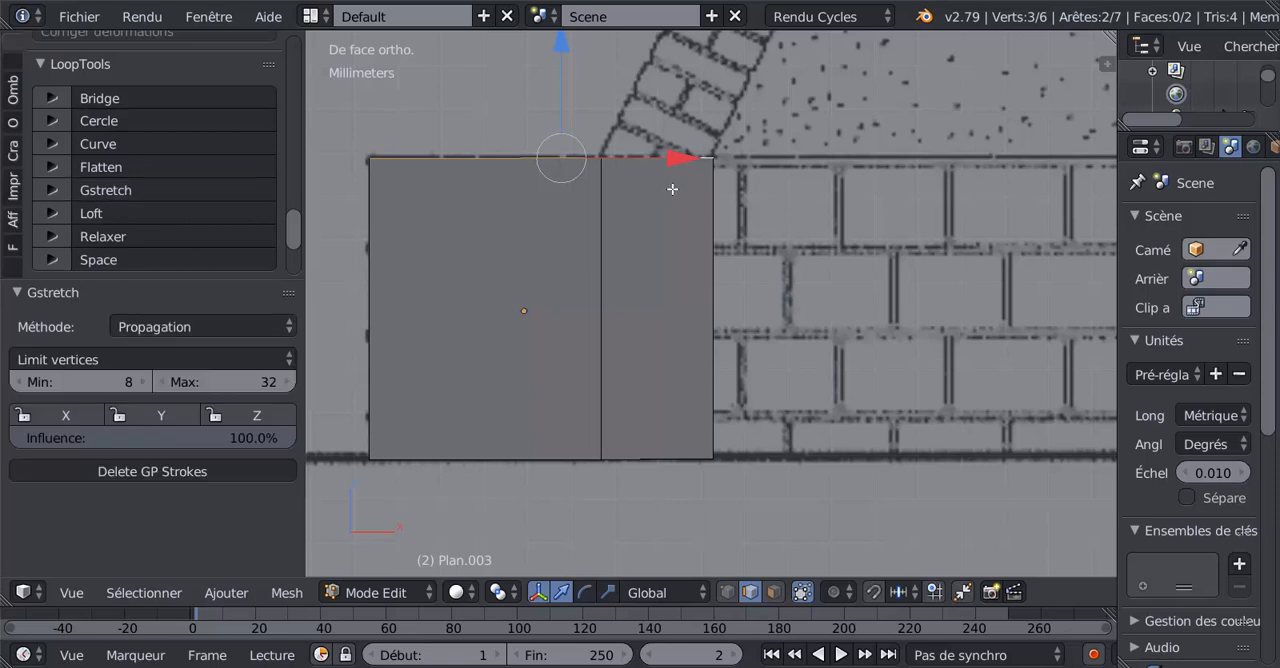
mouse_move(671, 188)
middle_down()
mouse_move(665, 226)
mouse_move(667, 211)
middle_up()
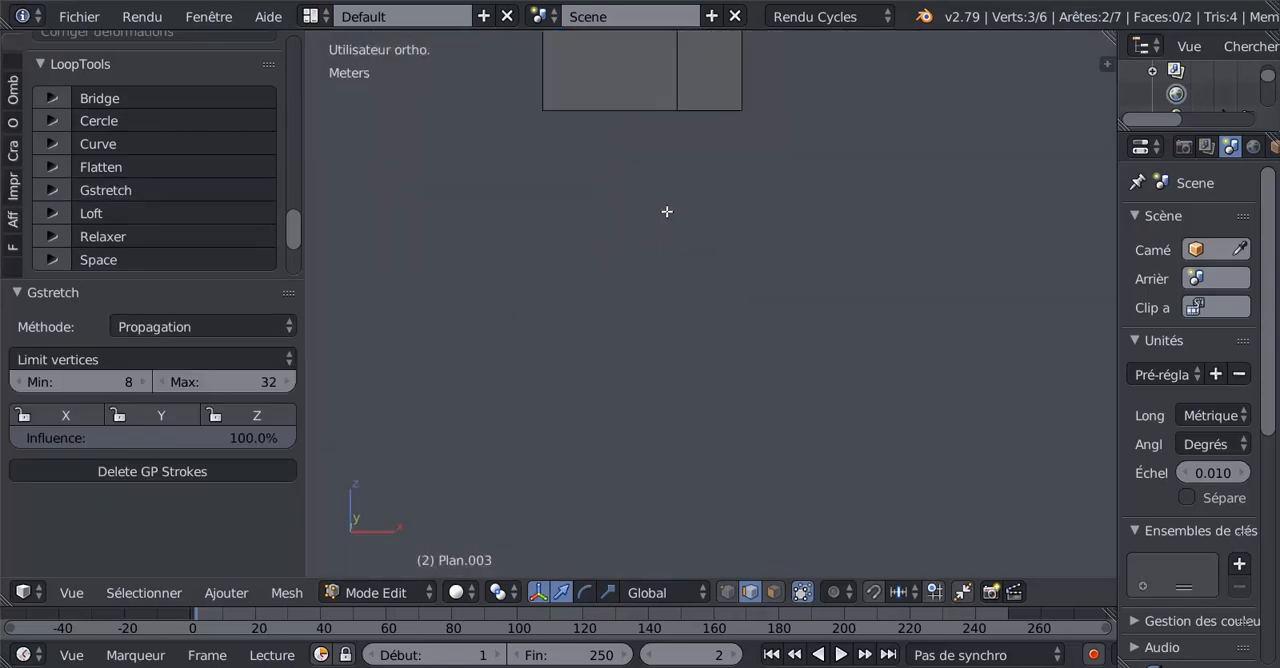
key(KP_1)
Select both lower edges of the base faces and straighten them with LoopTools Gstretch, using the Propagation method.
right_click(598, 379)
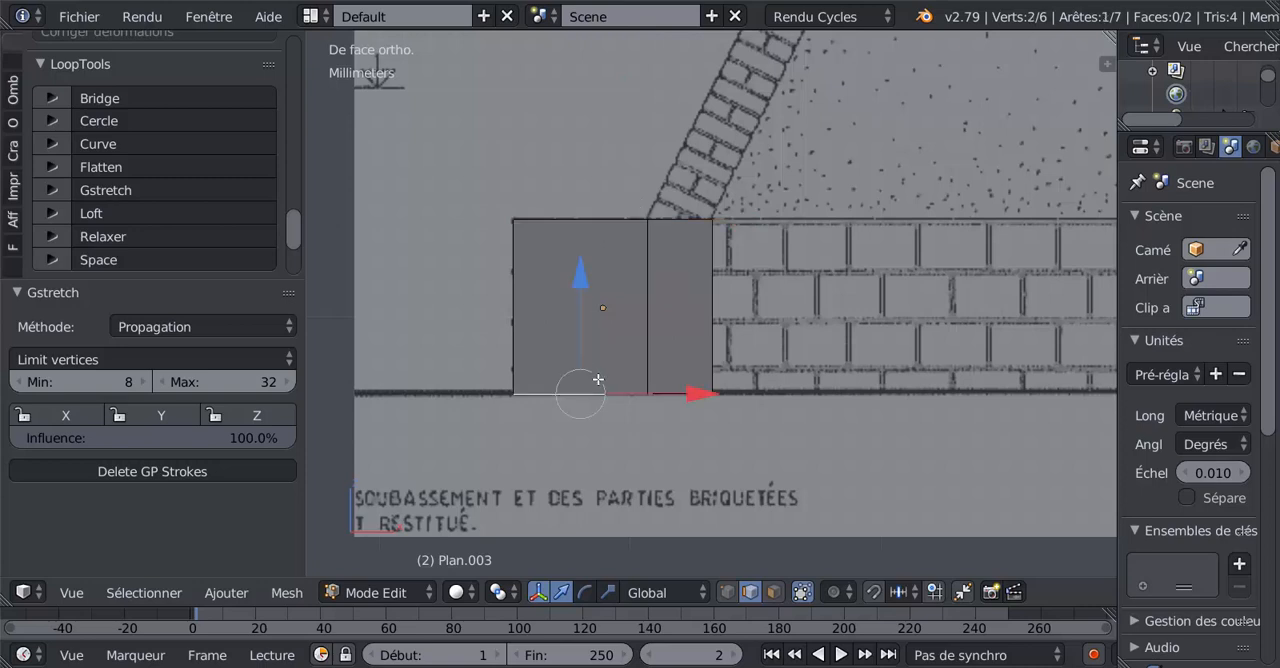
shift+right_click(674, 393)
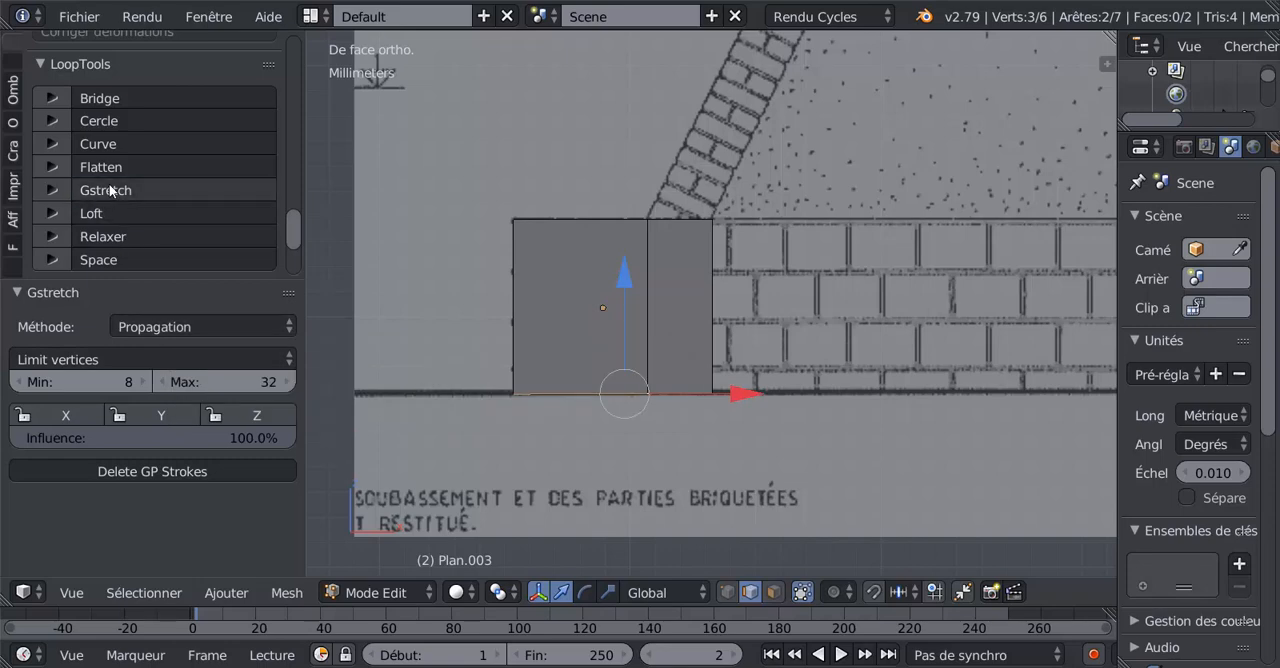
scroll(670, 380, up, 1)
Extrude the base's inner vertical edge 3.33 cm along X to the near side of the arch's brick pier.
right_click(706, 272)
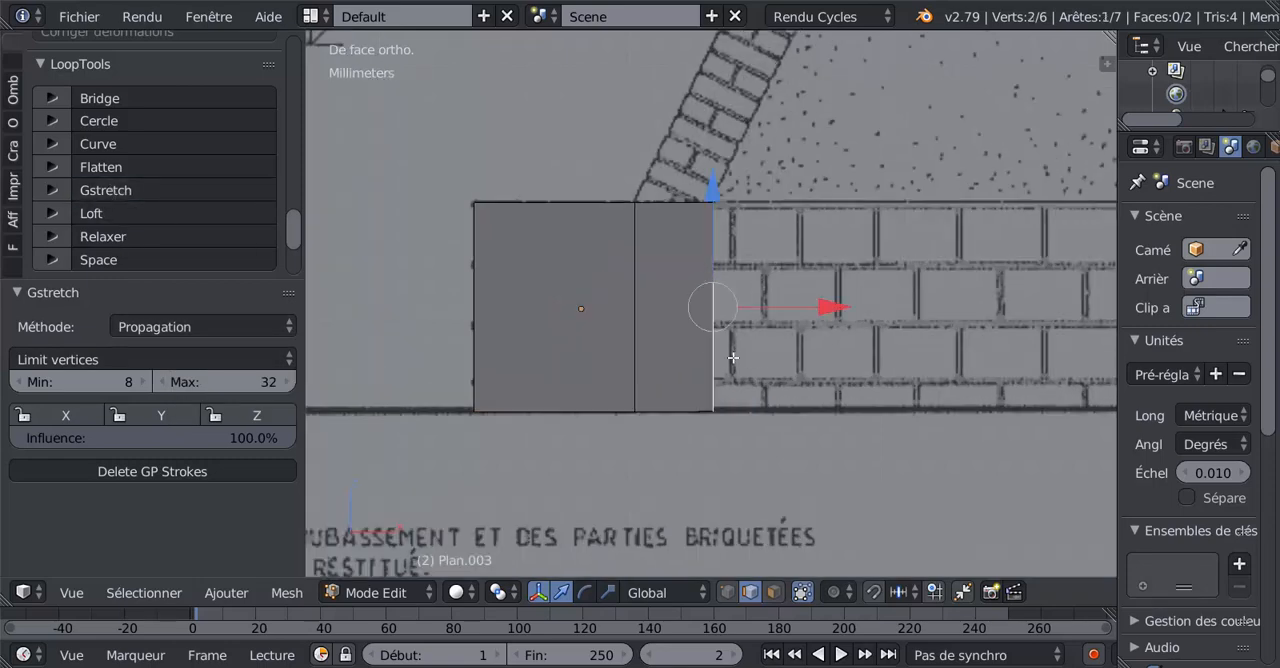
scroll(740, 362, down, 3)
shift+middle_drag(771, 366, 484, 381)
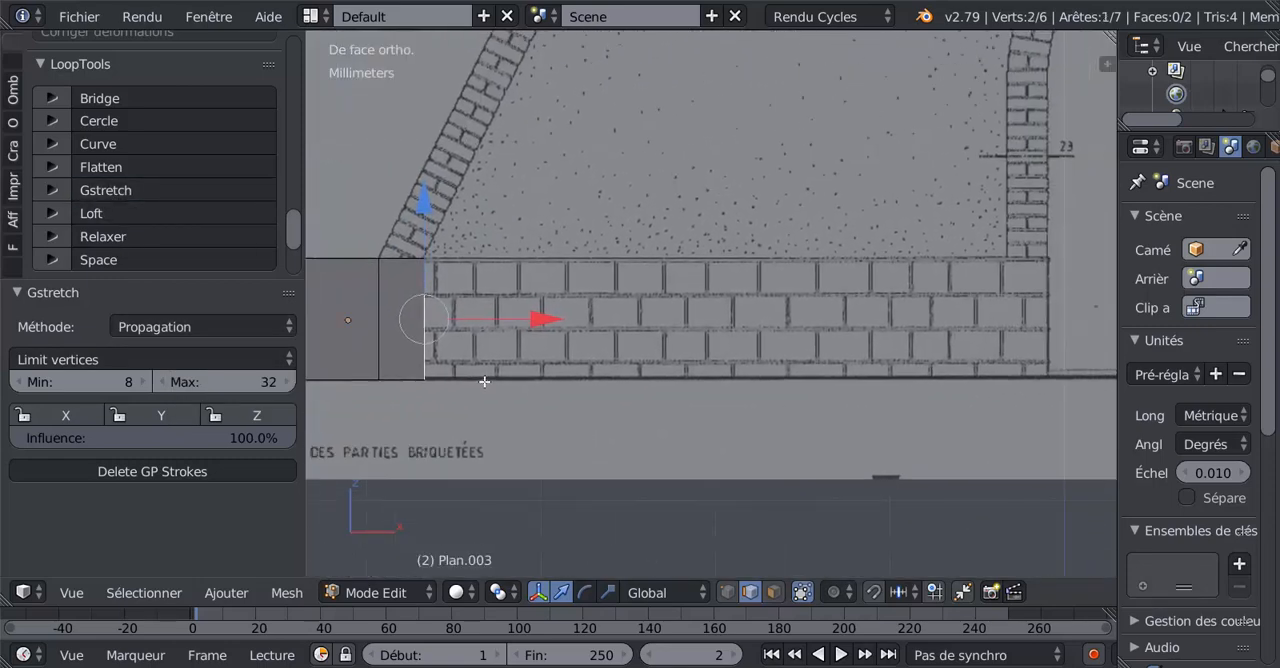
key(e)
right_click(502, 379)
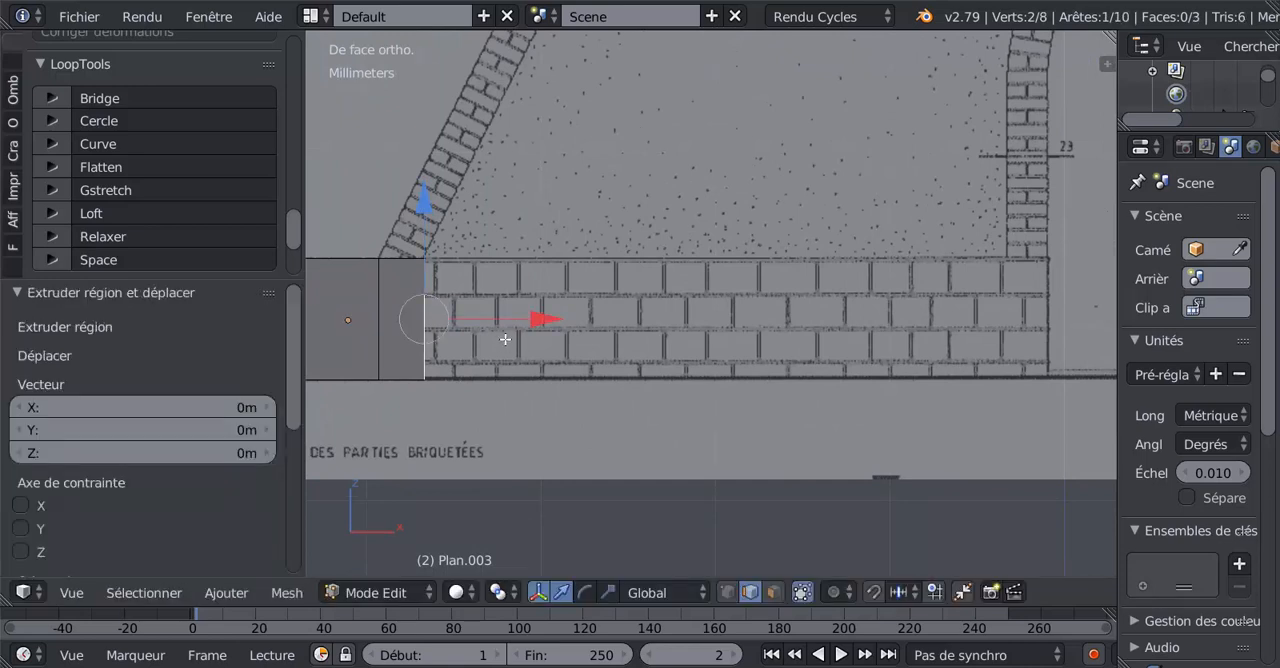
drag(545, 321, 317, 315)
shift+middle_drag(772, 322, 443, 307)
scroll(363, 309, up, 2)
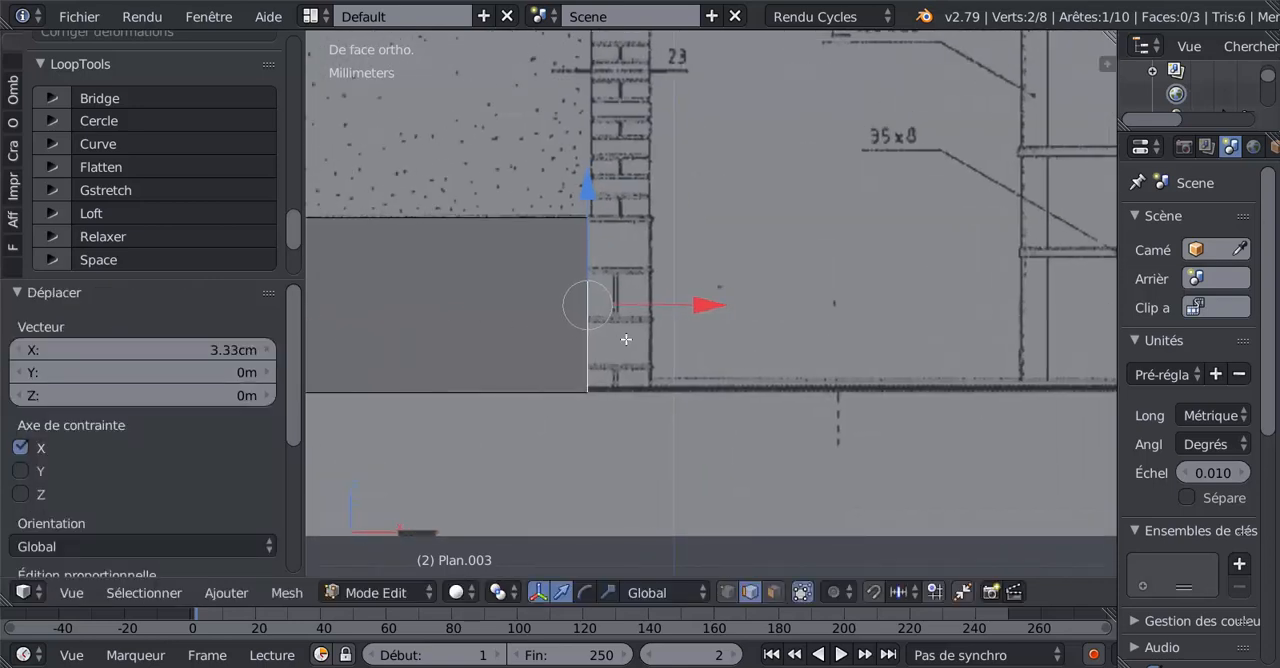
Nudge the base's end edge 0.159 mm along X onto the arch's left pier line, and extrude it 2.36 mm across the pier.
drag(697, 305, 700, 303)
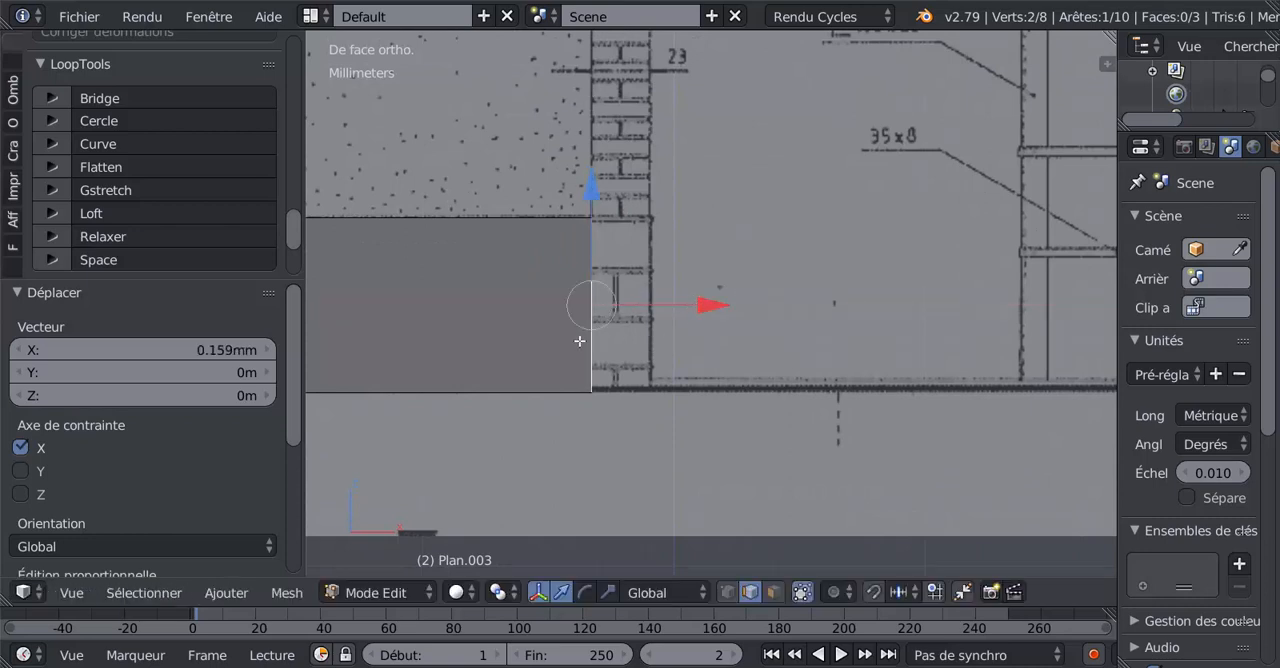
key(e)
right_click(635, 398)
drag(700, 303, 757, 289)
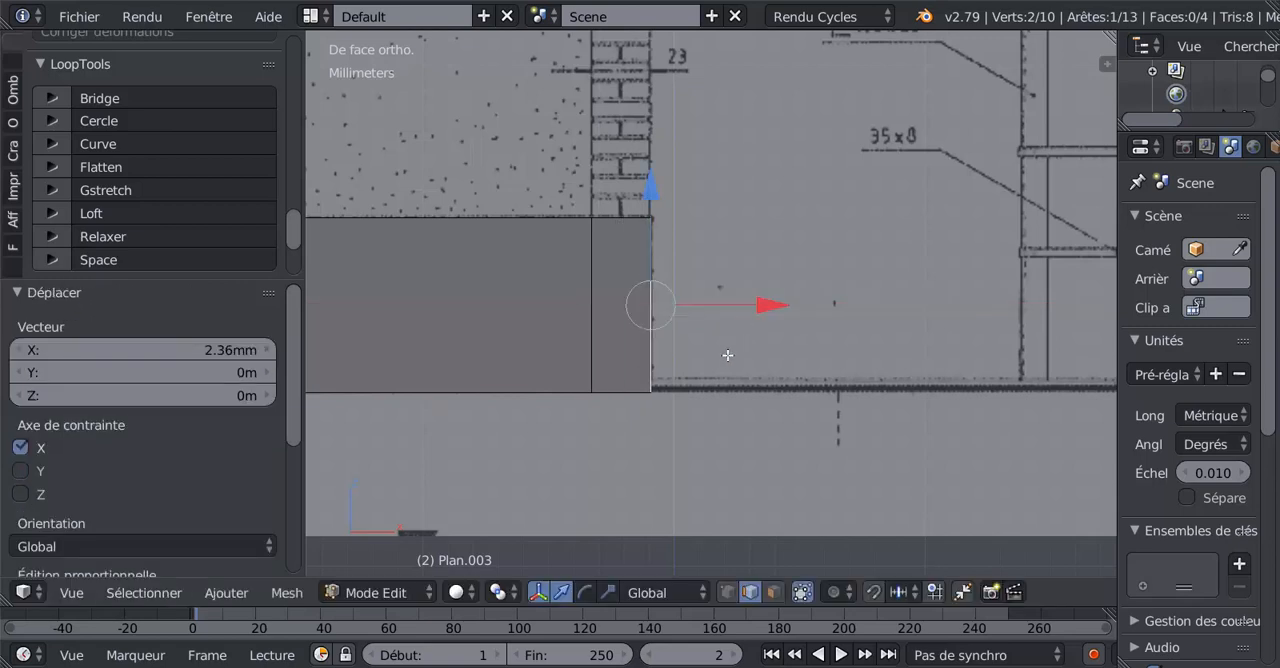
Duplicate the vertical end edge and move the copy along X to the inner face of the arch's right brick pier.
scroll(727, 373, down, 2)
scroll(732, 398, down, 2)
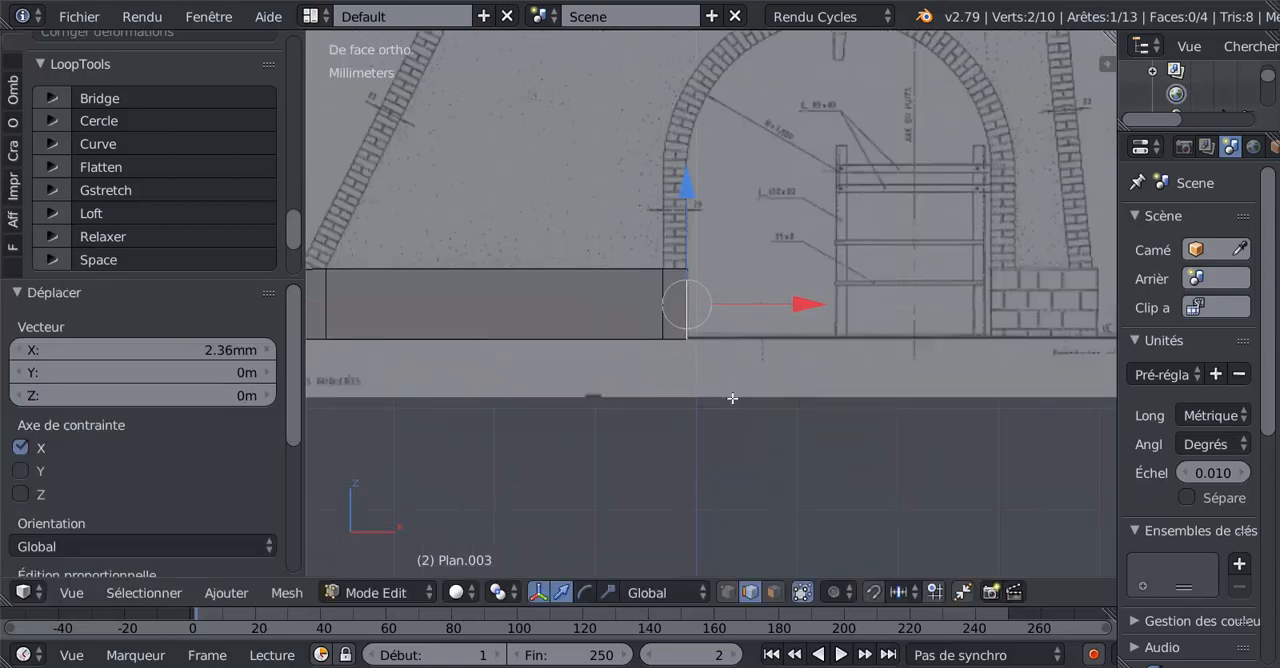
key(shift+d)
right_click(732, 398)
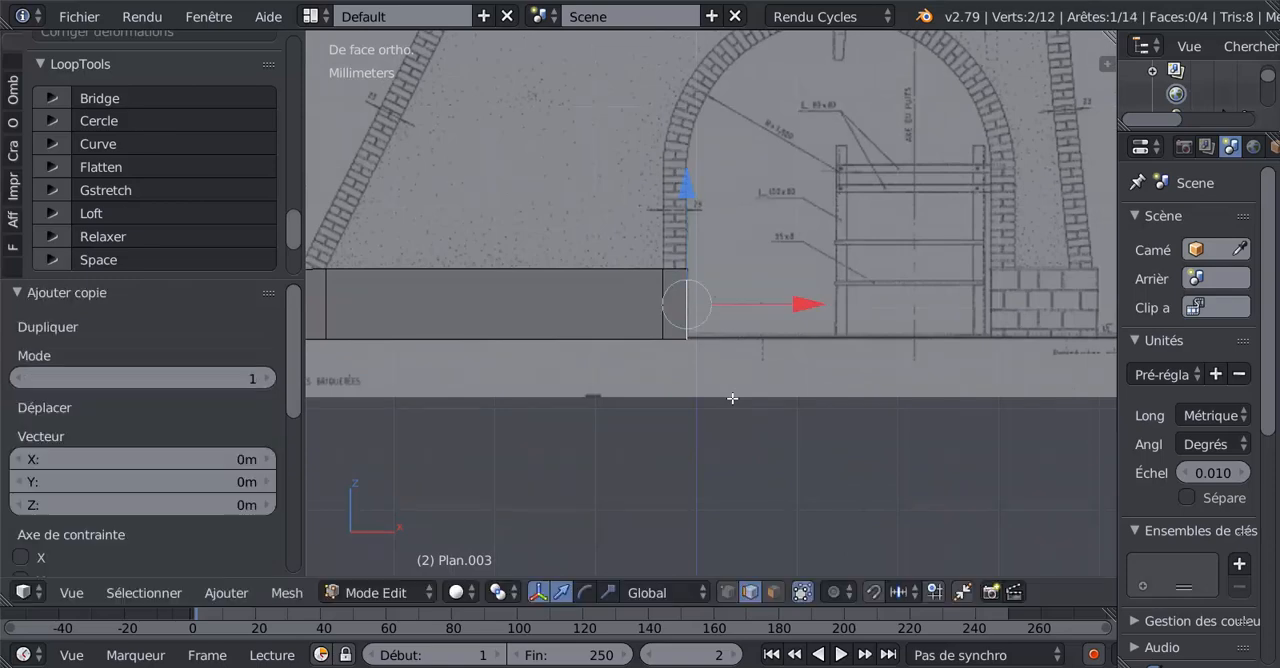
drag(799, 304, 1023, 269)
shift+middle_drag(1004, 280, 704, 266)
scroll(716, 289, up, 1)
drag(712, 286, 806, 280)
scroll(736, 329, up, 2)
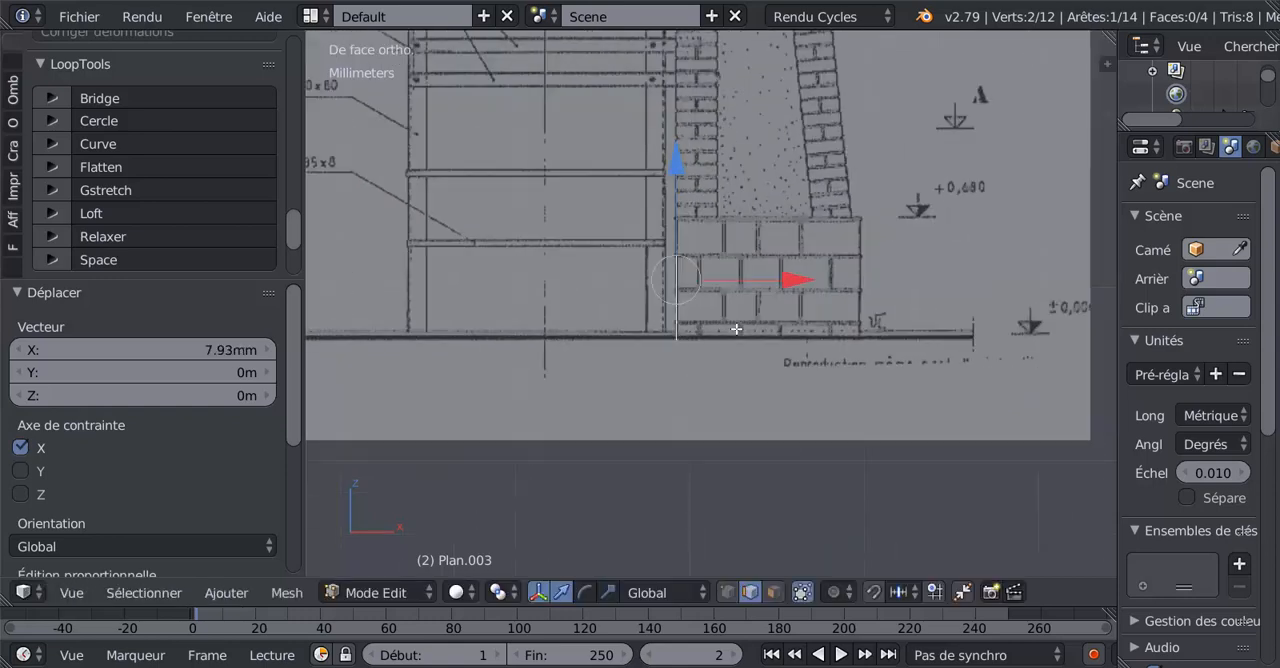
Extrude the duplicated edge 2.34 mm along X across the width of the arch's right brick pier.
key(e)
right_click(736, 329)
drag(784, 279, 823, 272)
click(793, 301)
Extrude the edge 5.42 mm along X to the inner side of the right sloping brick leg.
scroll(746, 367, down, 2)
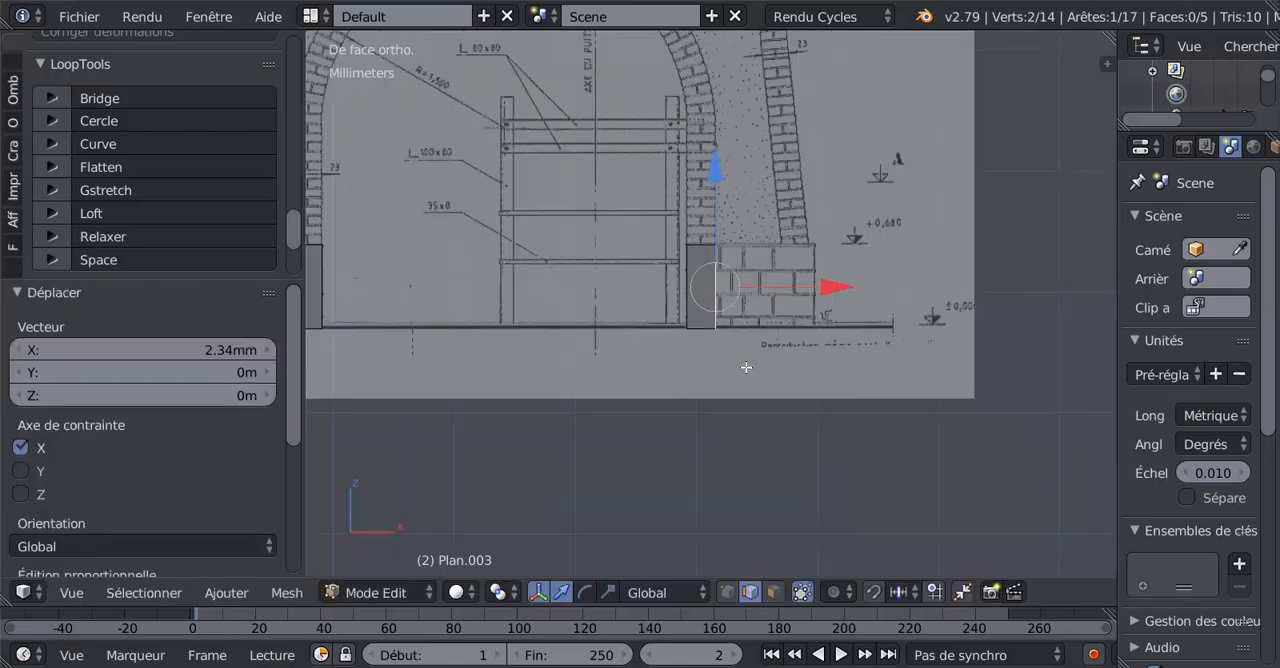
key(e)
right_click(768, 320)
drag(830, 285, 886, 279)
Extrude the edge another 2.3 mm along X beneath the right sloping brick leg.
scroll(887, 280, up, 1)
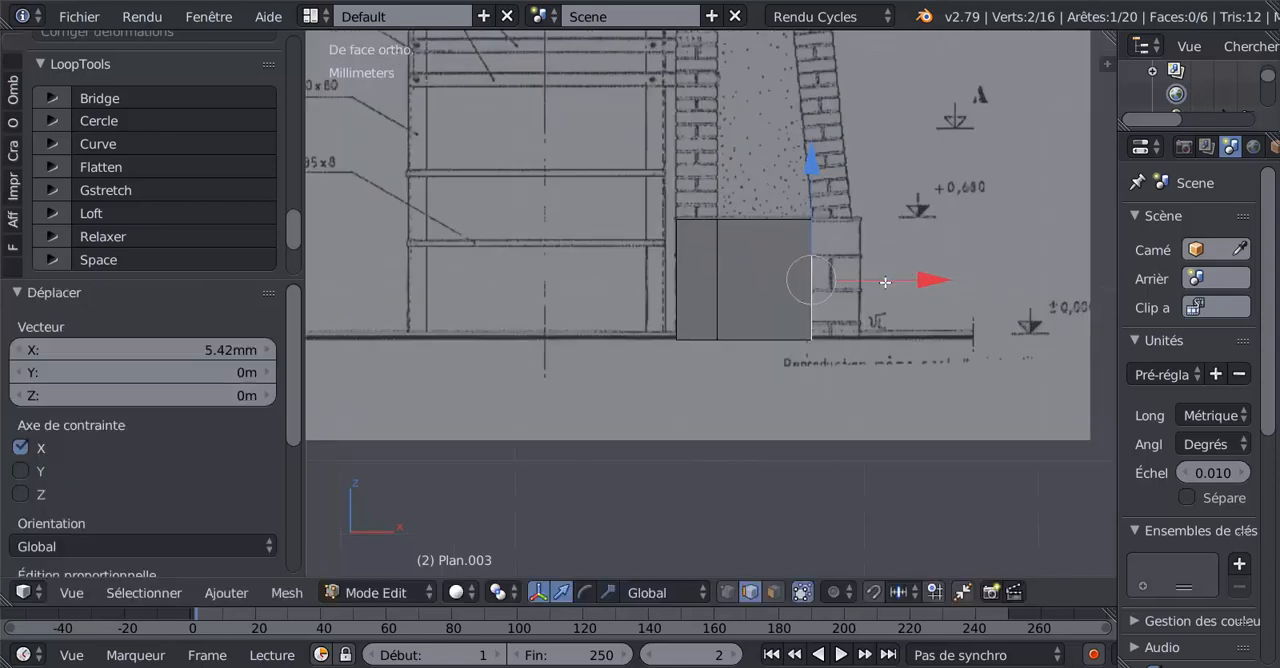
shift+middle_drag(885, 282, 749, 284)
key(e)
right_click(750, 348)
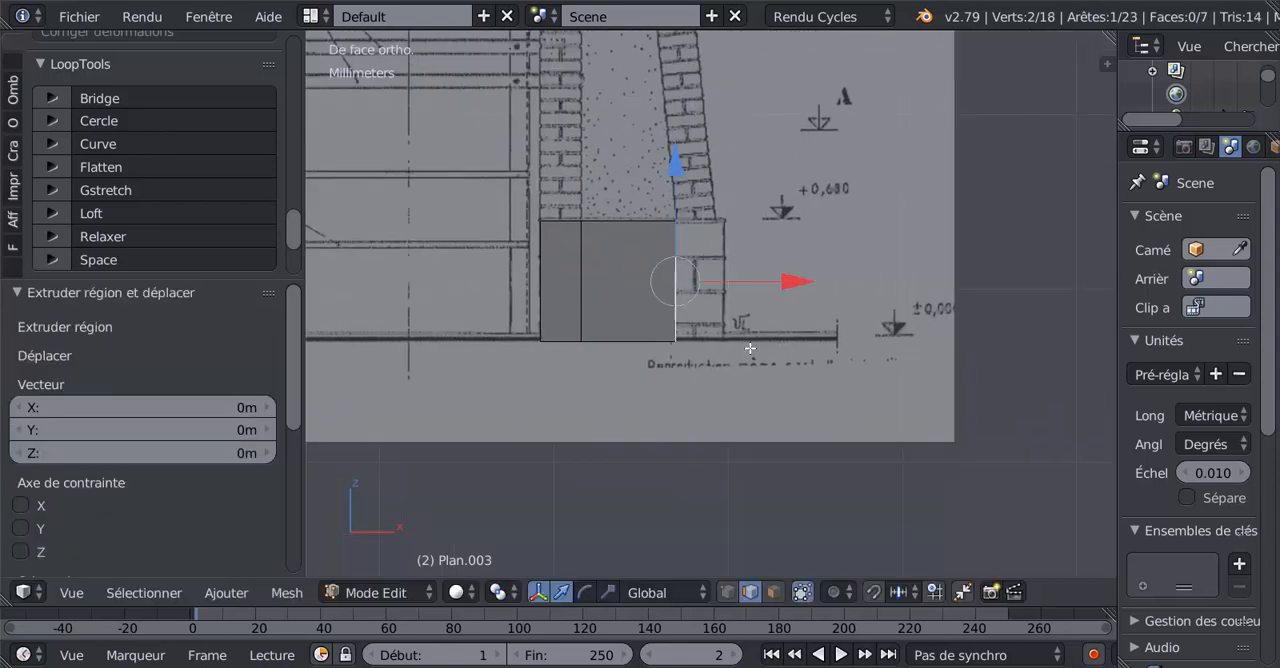
drag(790, 283, 828, 278)
Extrude the edge 0.523 mm along X to the outer end of the right masonry base.
scroll(803, 288, up, 6)
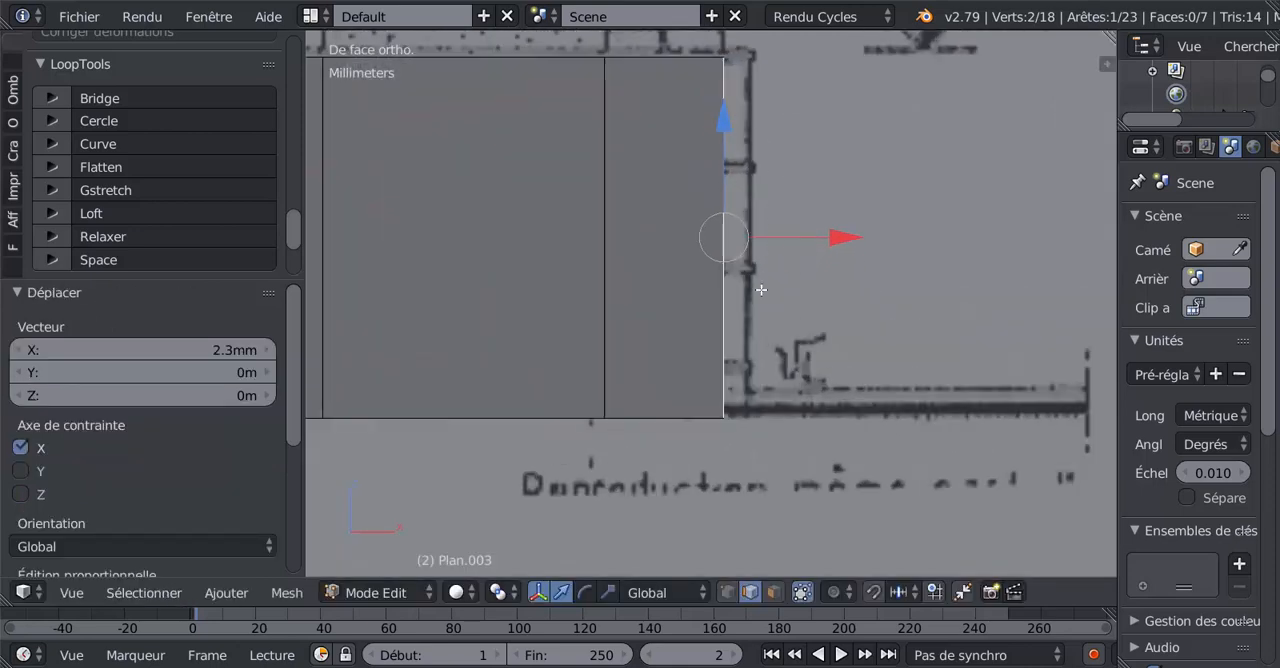
key(e)
right_click(772, 319)
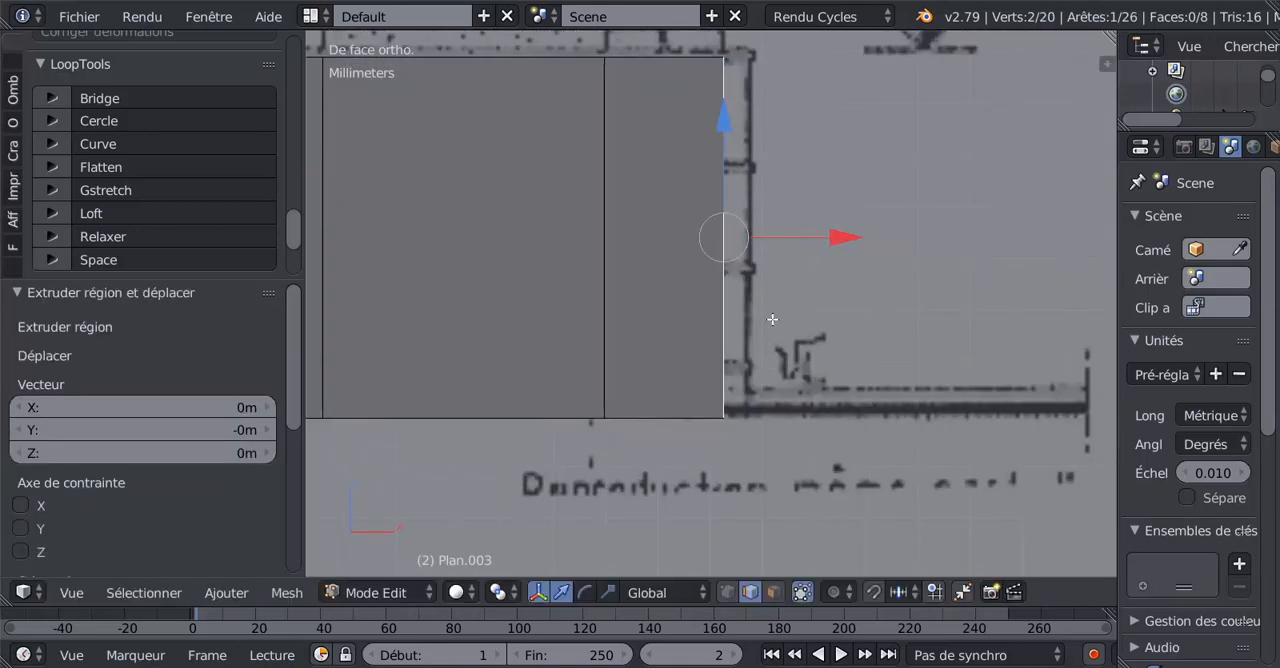
drag(821, 231, 857, 231)
scroll(814, 270, down, 2)
scroll(814, 270, down, 4)
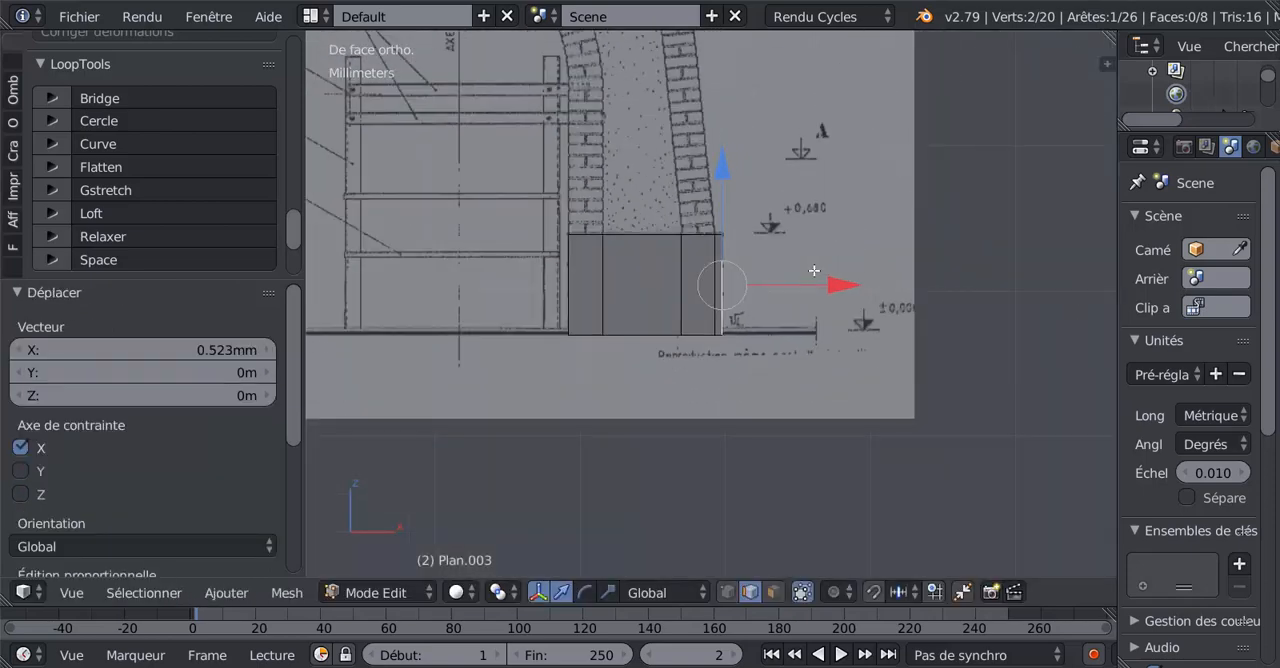
Try applying LoopTools Circle to the selected end edge of the right base.
key(Tab)
key(Tab)
scroll(814, 270, down, 2)
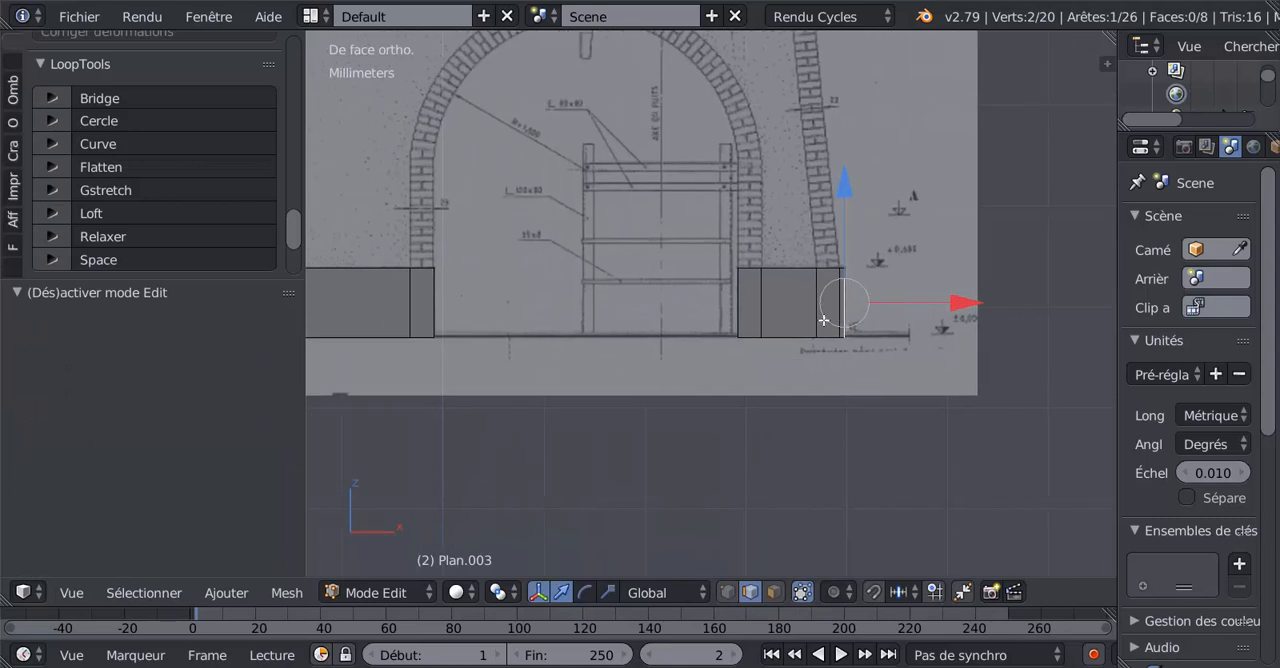
scroll(823, 320, down, 2)
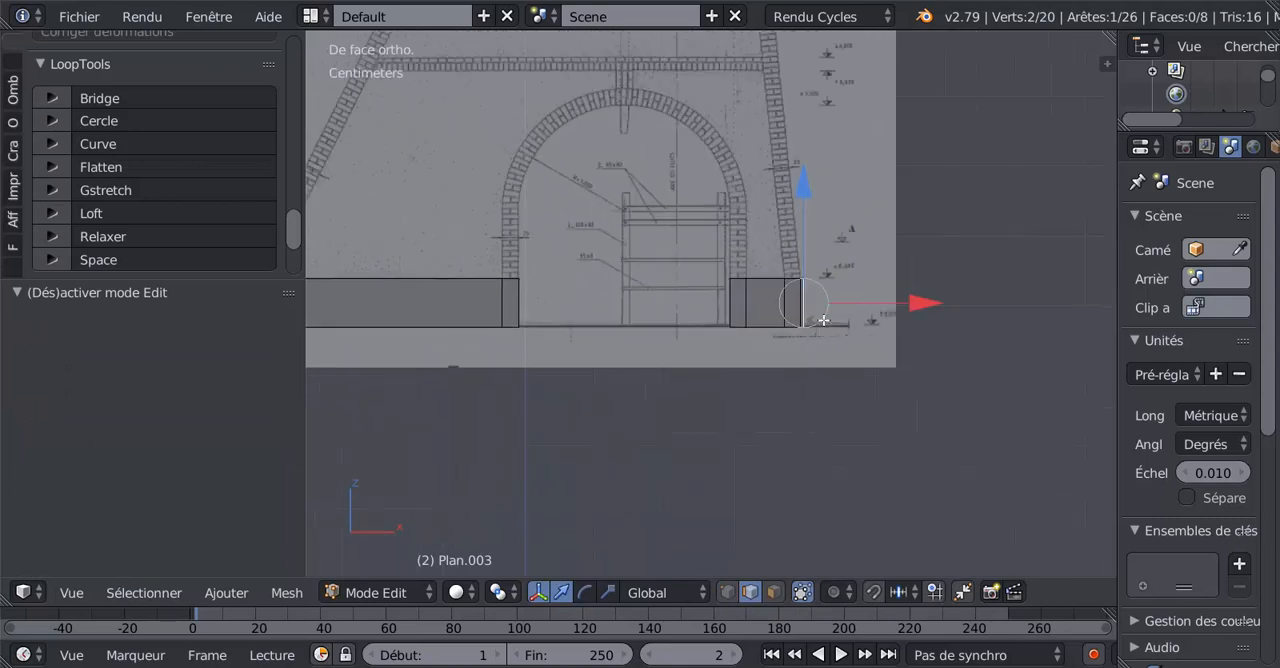
shift+middle_drag(759, 447, 903, 518)
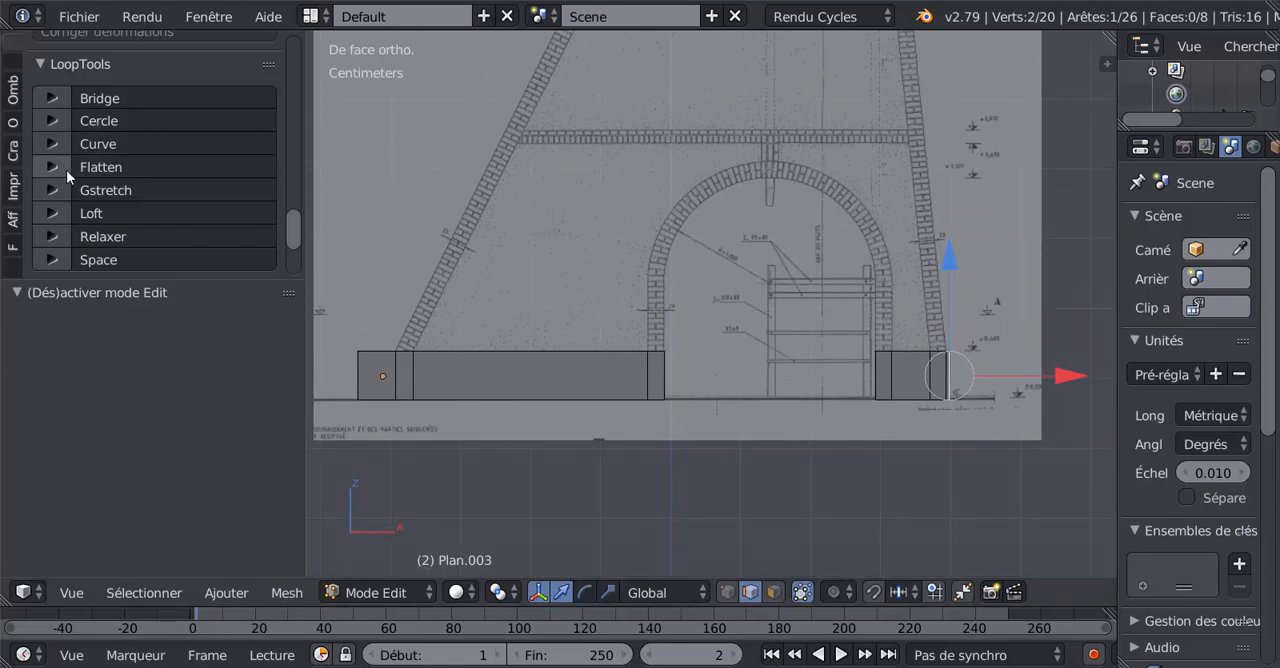
click(112, 119)
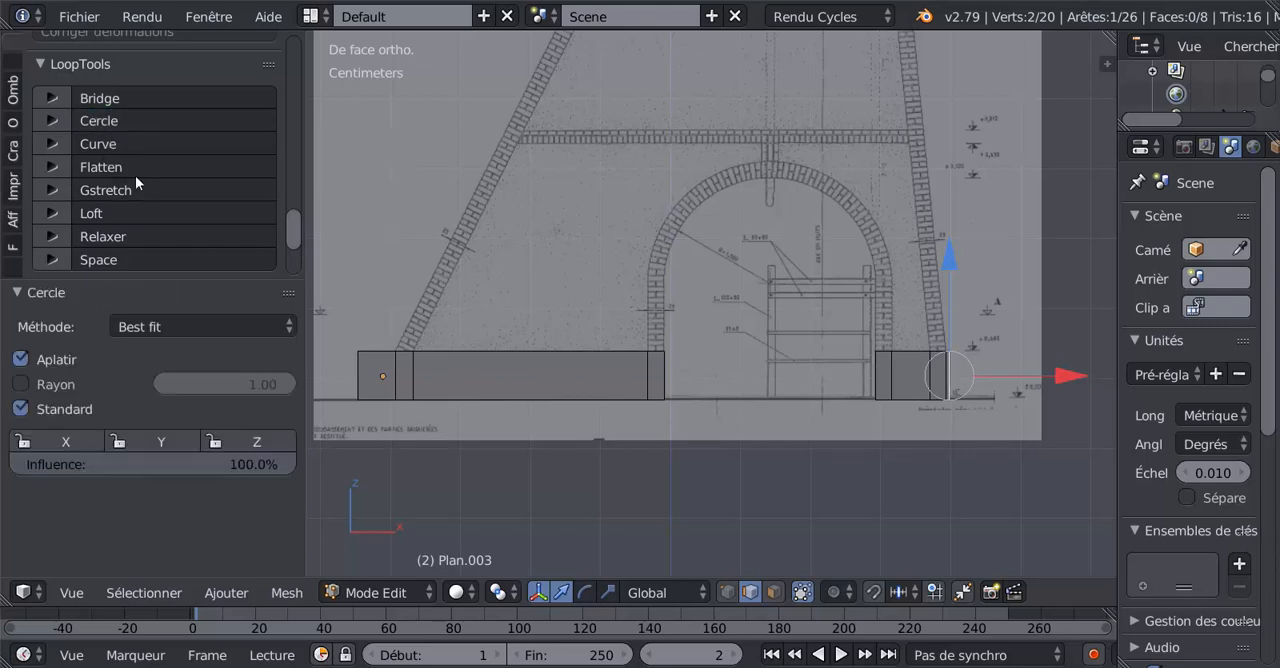
scroll(543, 214, down, 10)
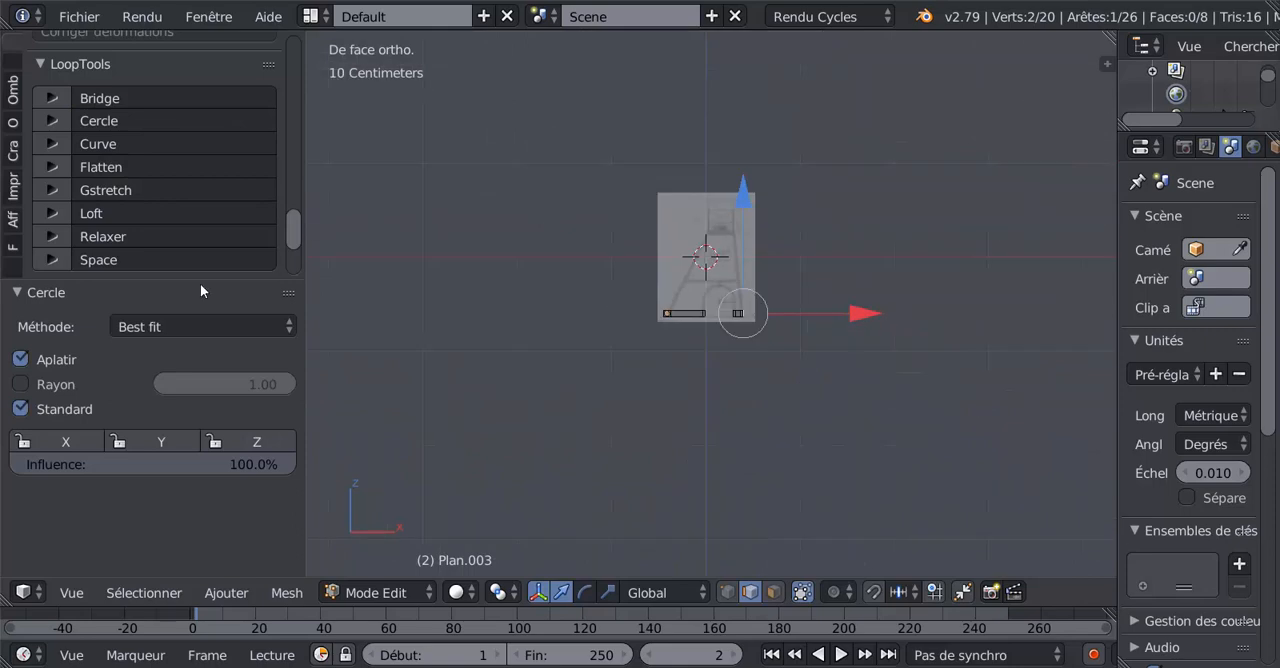
Add a 32-vertex circle primitive to the pillar mesh for tracing the arch.
drag(292, 230, 297, 108)
scroll(430, 252, up, 4)
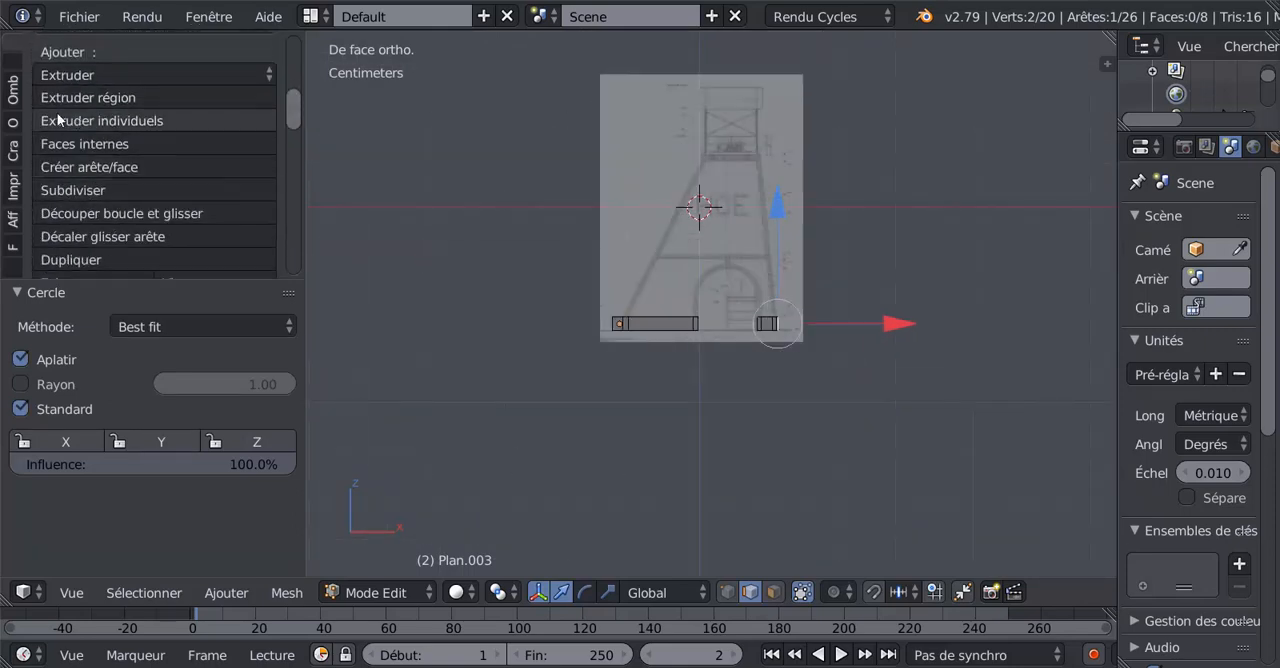
drag(297, 118, 301, 57)
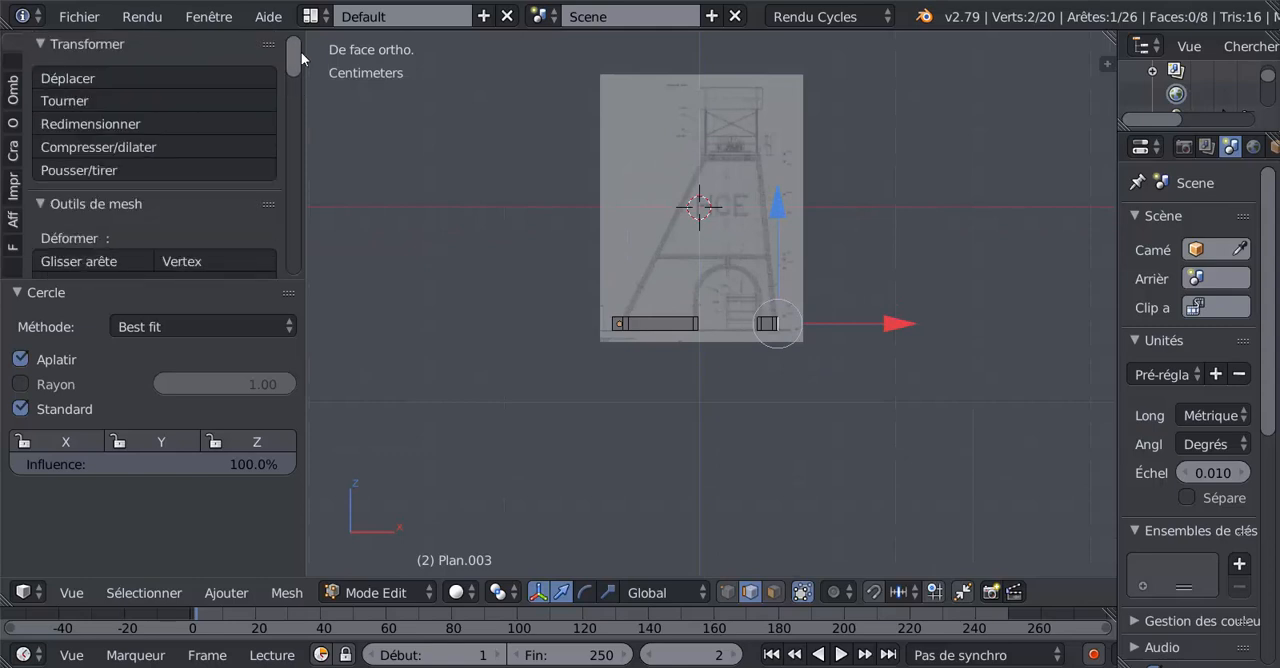
click(12, 150)
scroll(8, 92, up, 3)
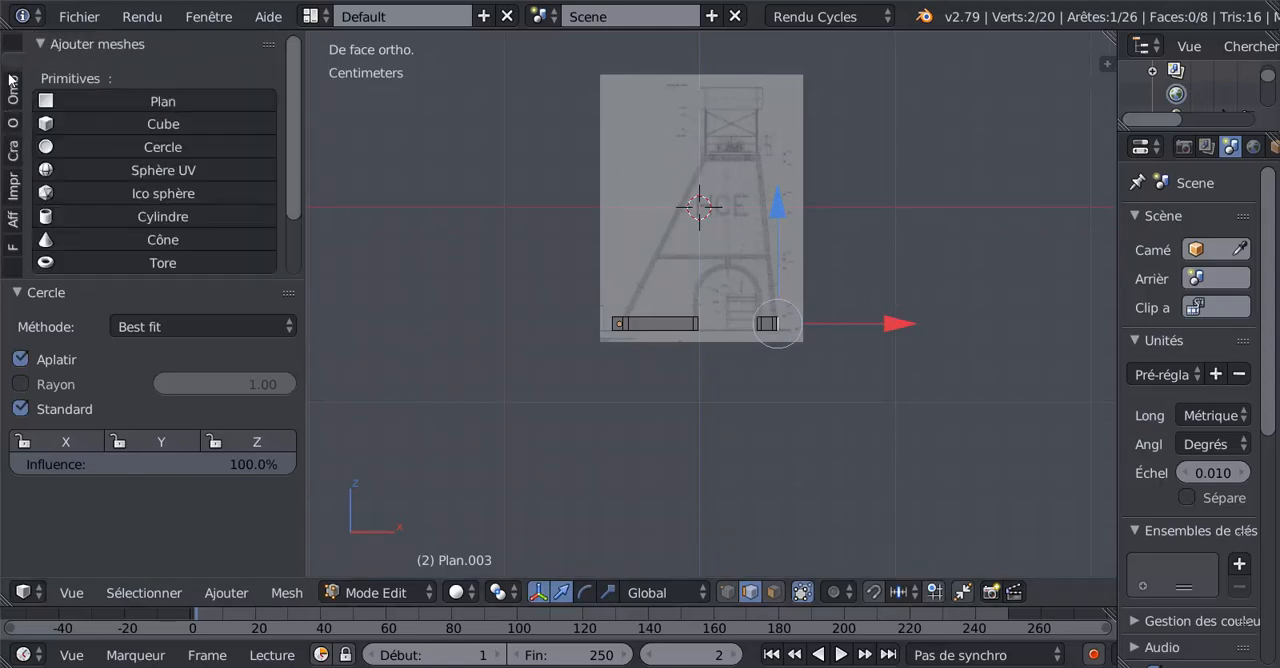
scroll(12, 68, down, 1)
click(138, 147)
scroll(782, 408, down, 1)
scroll(782, 408, down, 5)
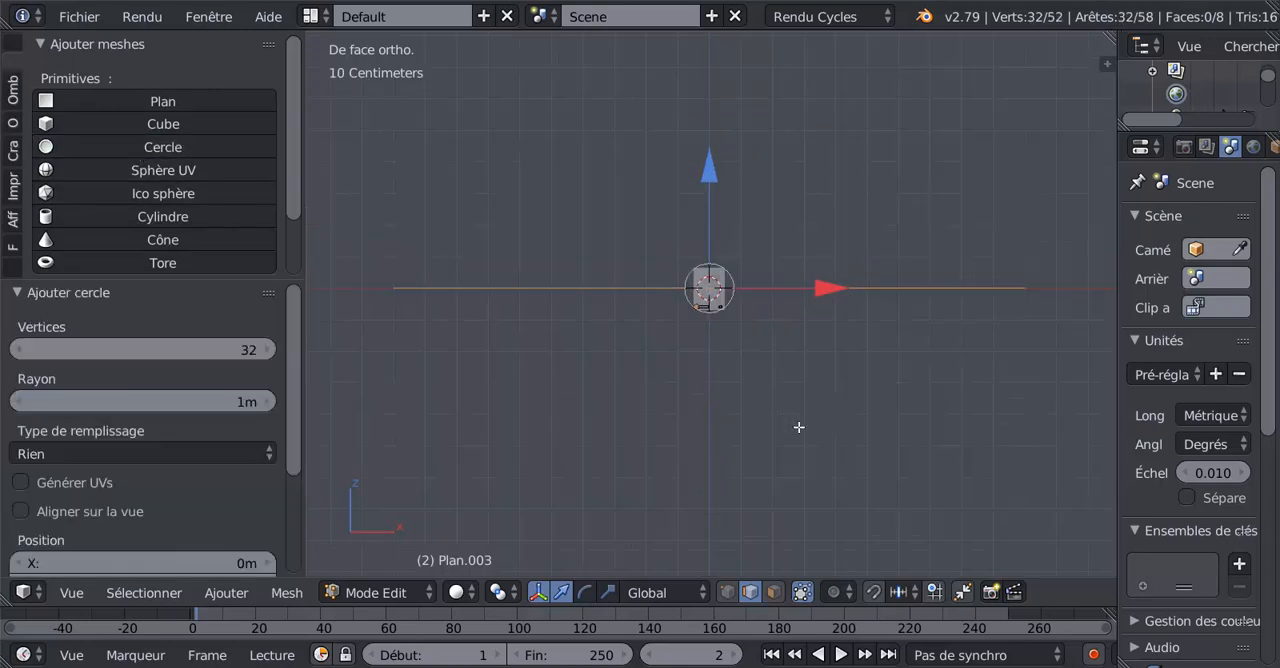
Scale the new circle by 0.117 and rotate it 90° around the global X axis to face the front view.
key(s)
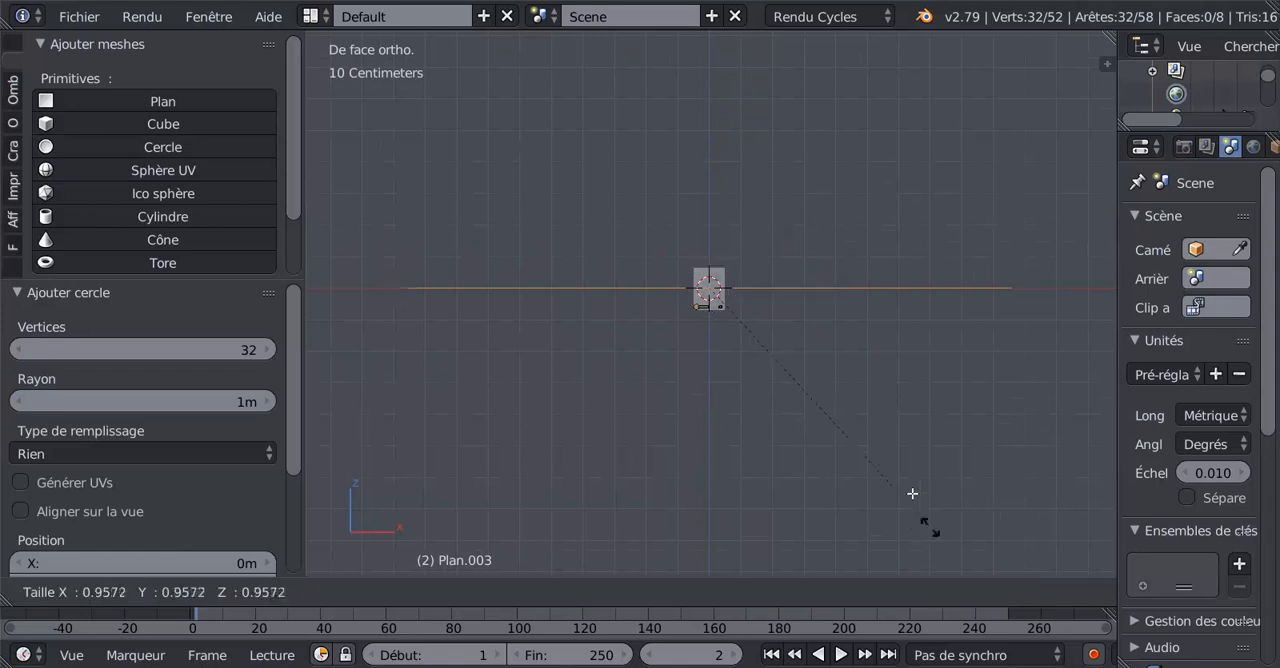
click(702, 327)
scroll(740, 385, up, 2)
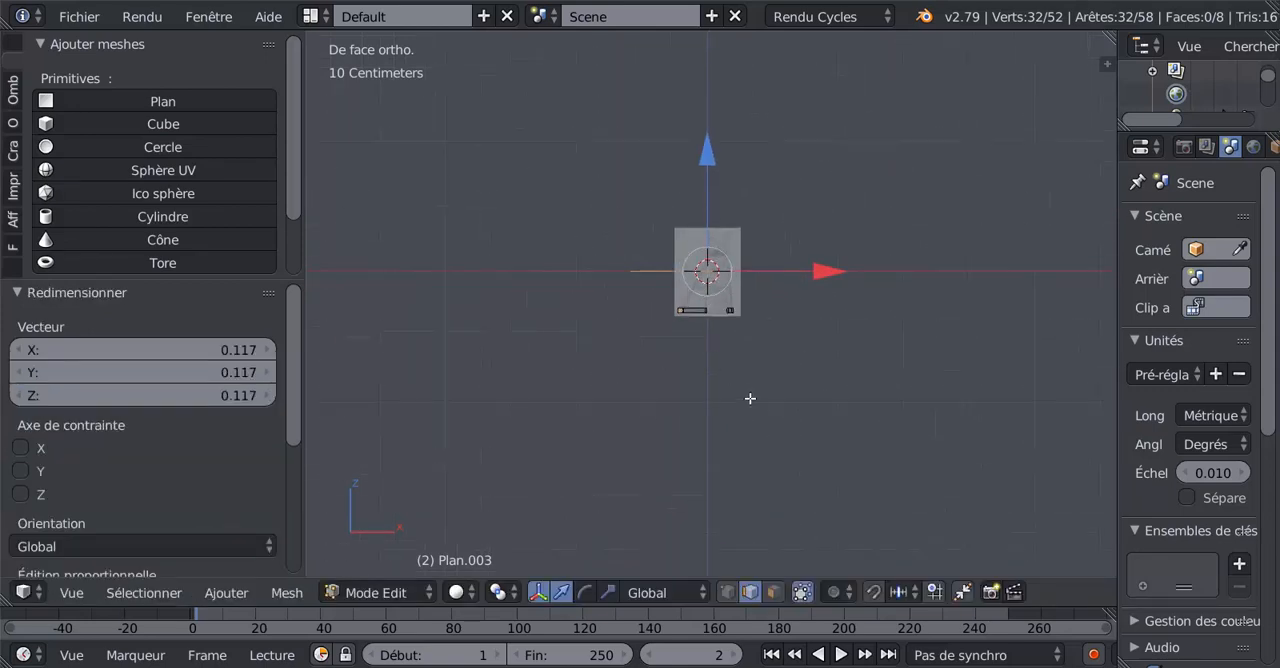
text(r90)
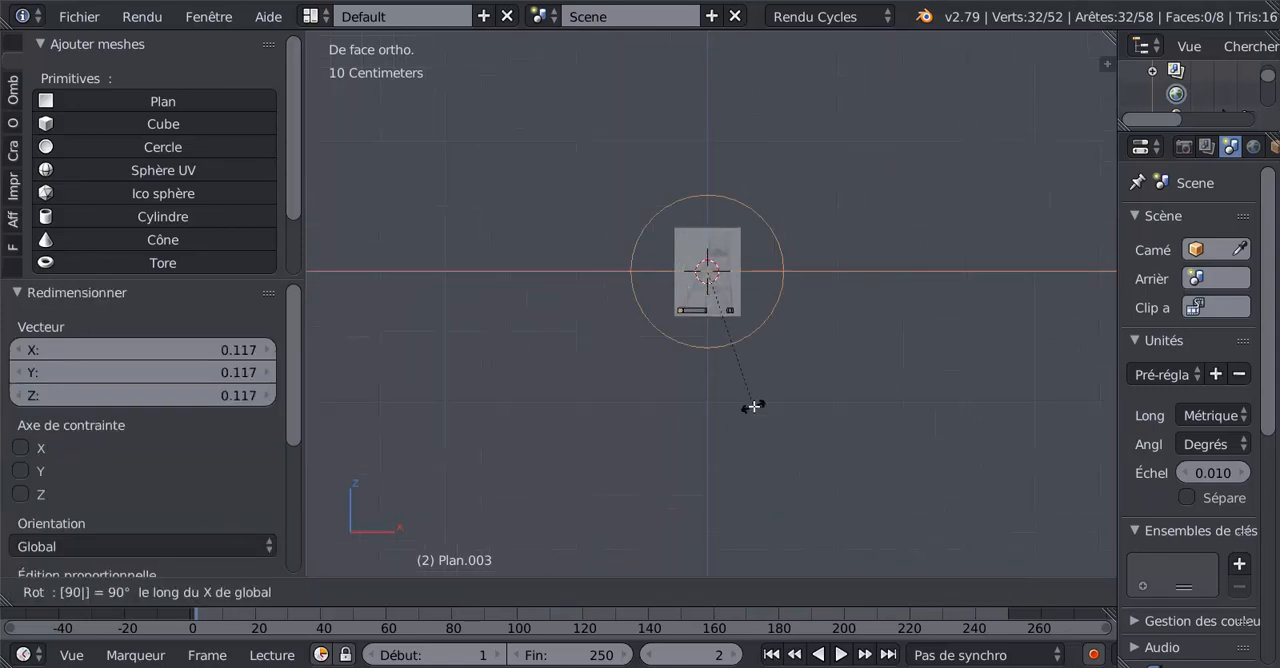
key(Return)
Shrink the circle further, lower it along Z, and shift it 1.32 cm along X over the arch opening.
scroll(754, 408, up, 5)
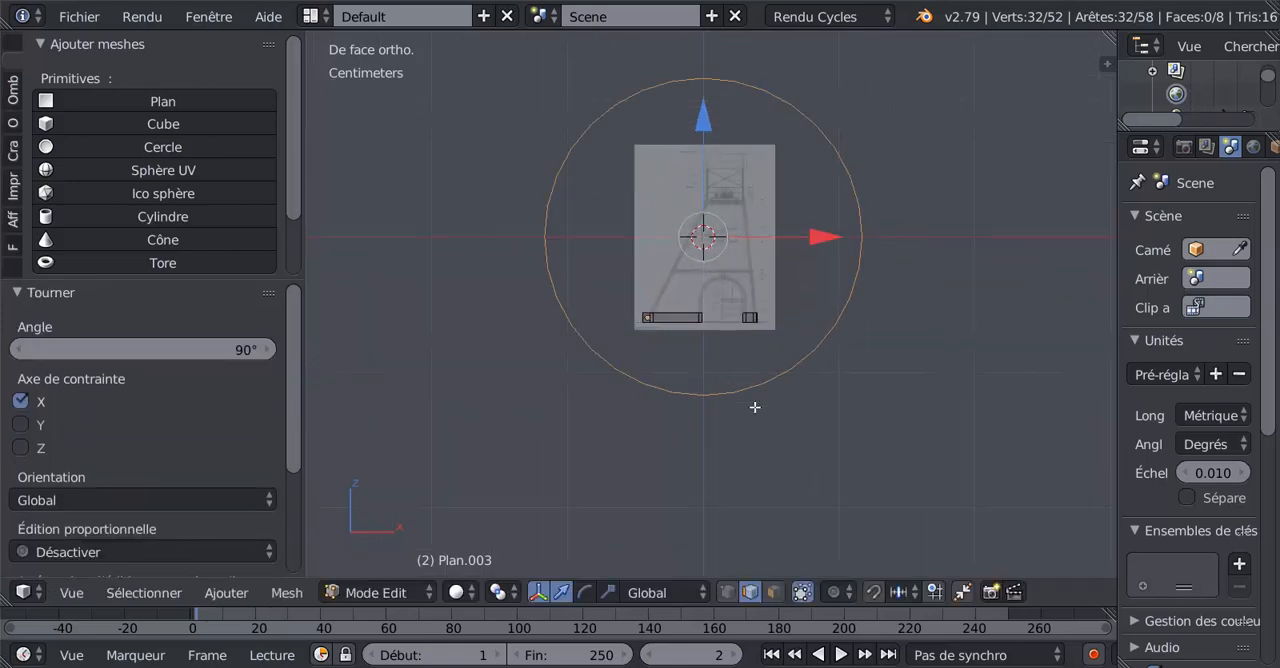
key(s)
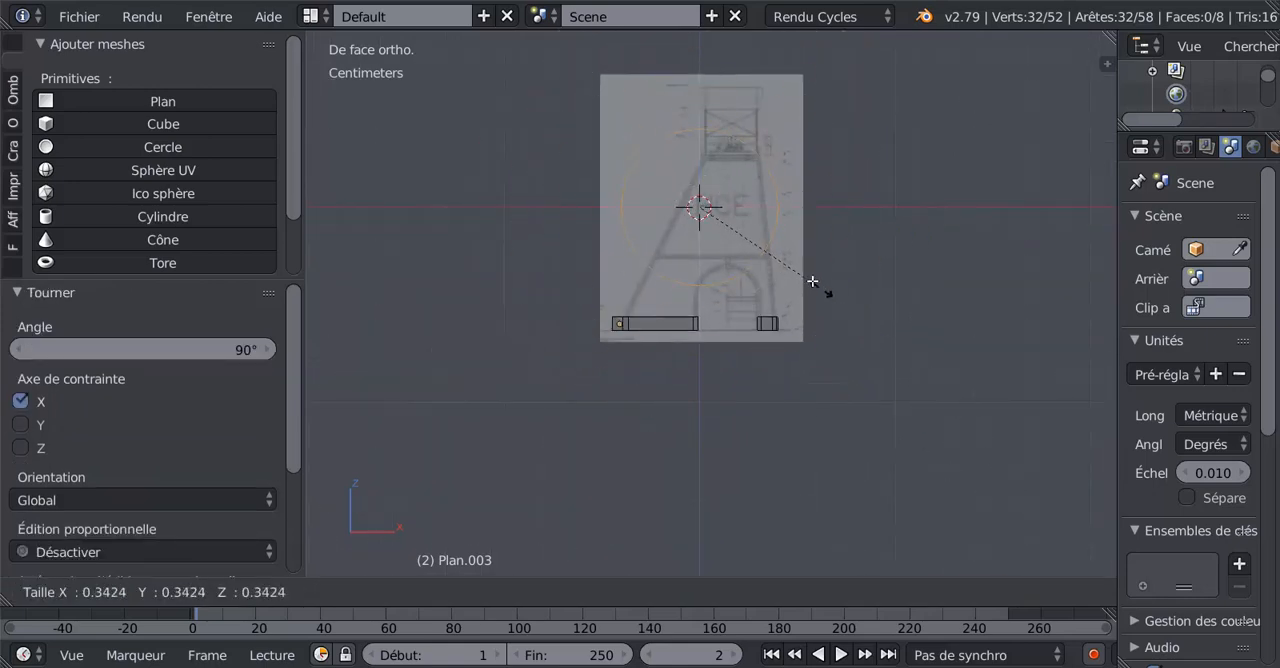
click(811, 280)
drag(700, 95, 700, 205)
scroll(827, 329, up, 4)
drag(802, 331, 853, 340)
scroll(853, 340, up, 3)
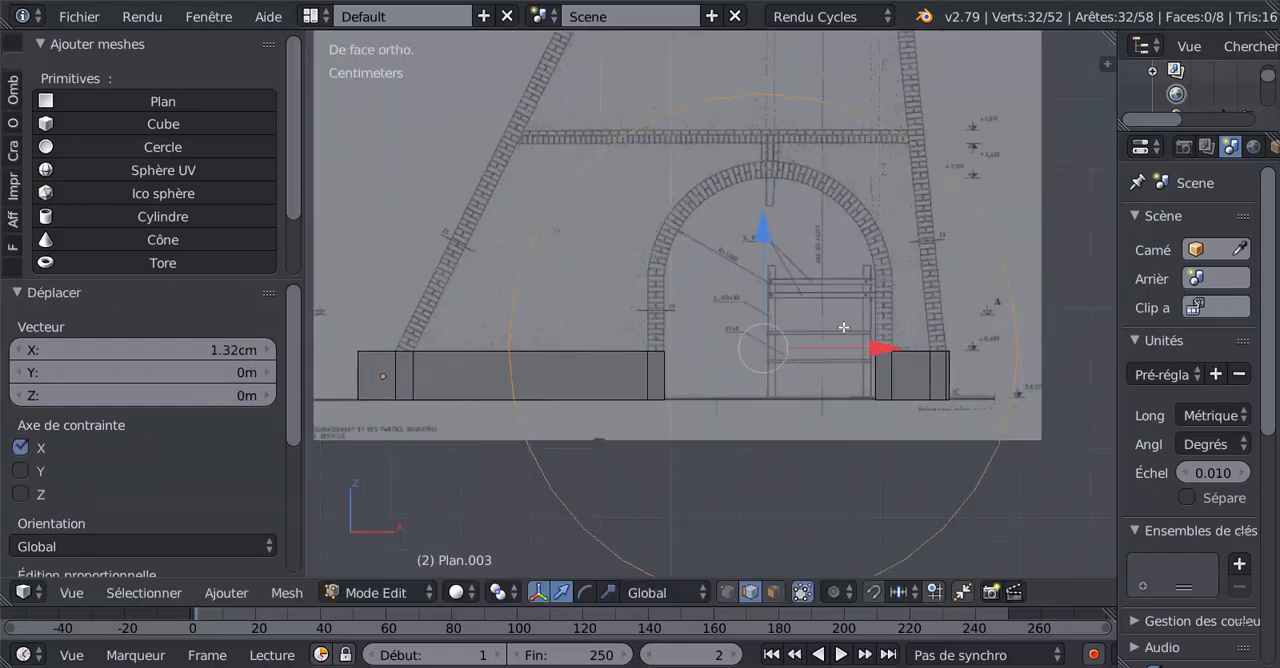
Scale the circle by 0.461 and raise it 7.73 mm along Z to the top of the arch's inner curve.
key(s)
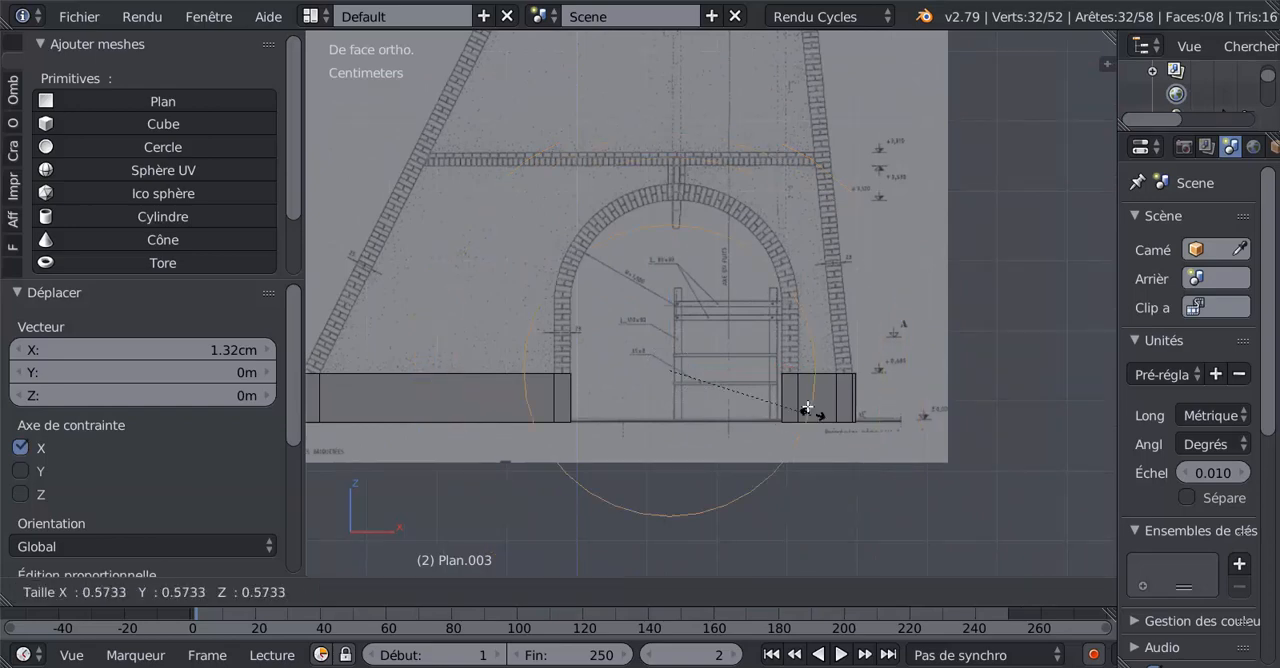
click(790, 388)
scroll(680, 330, up, 3)
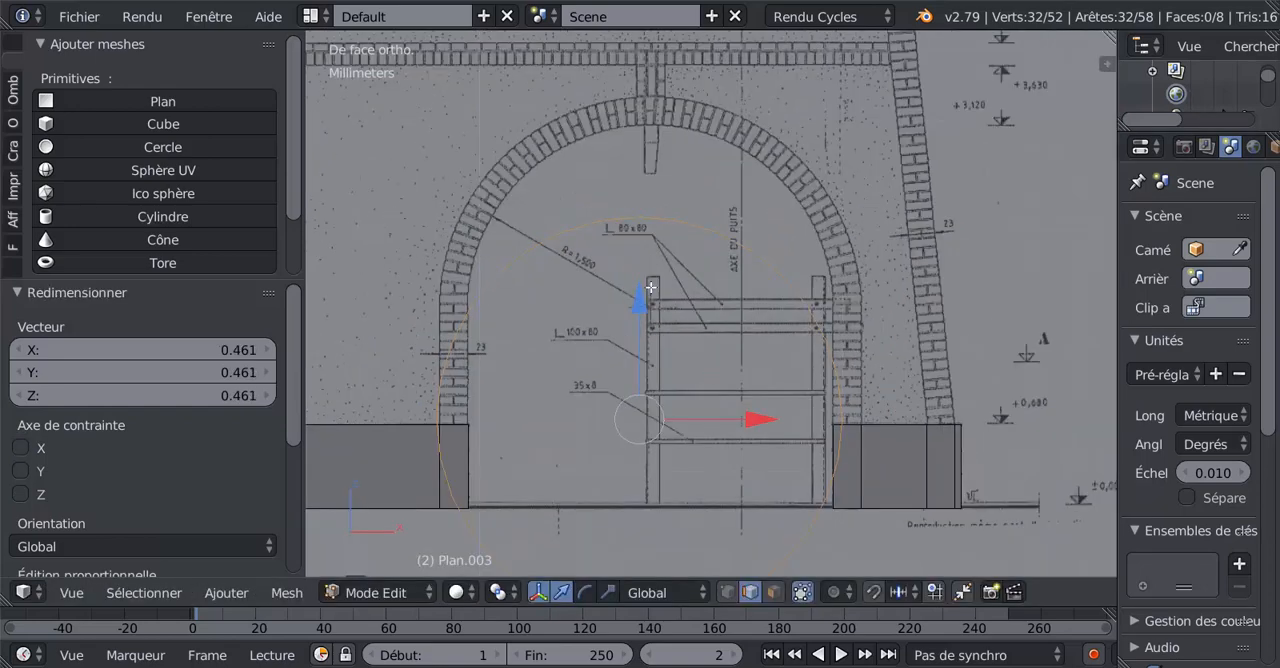
key(g)
key(z)
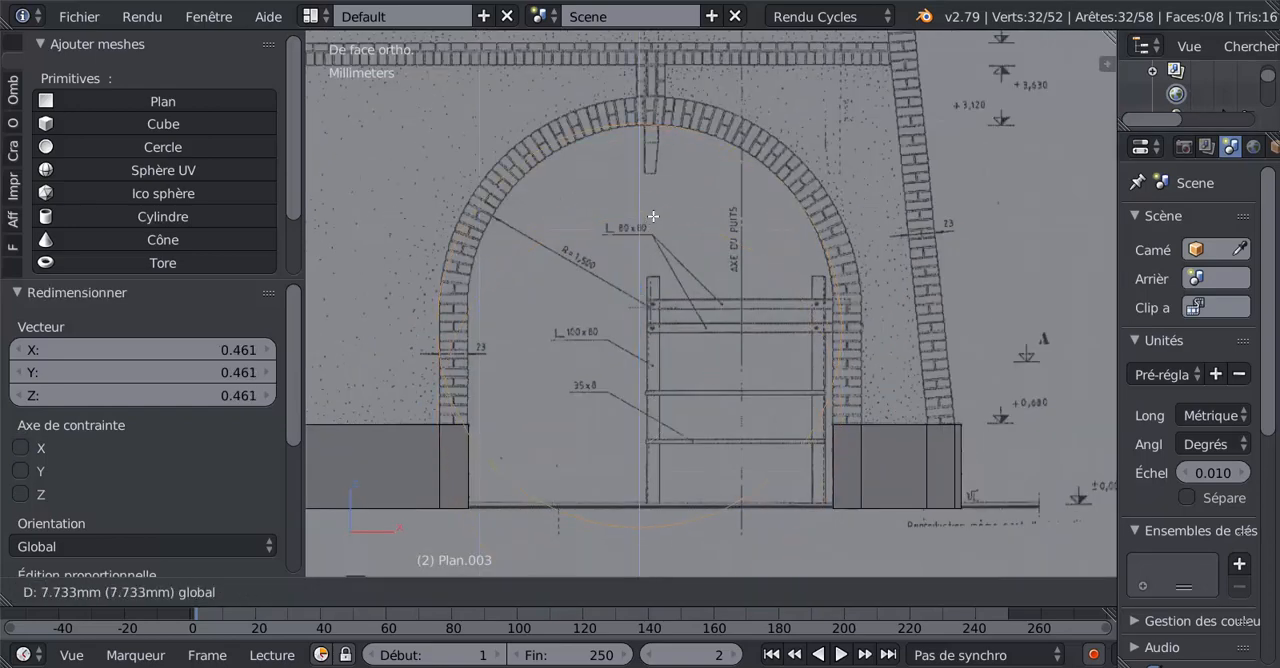
click(746, 313)
Move the circle 1.65 mm along X to centre it in the arch, and scale it by 0.878.
key(g)
key(x)
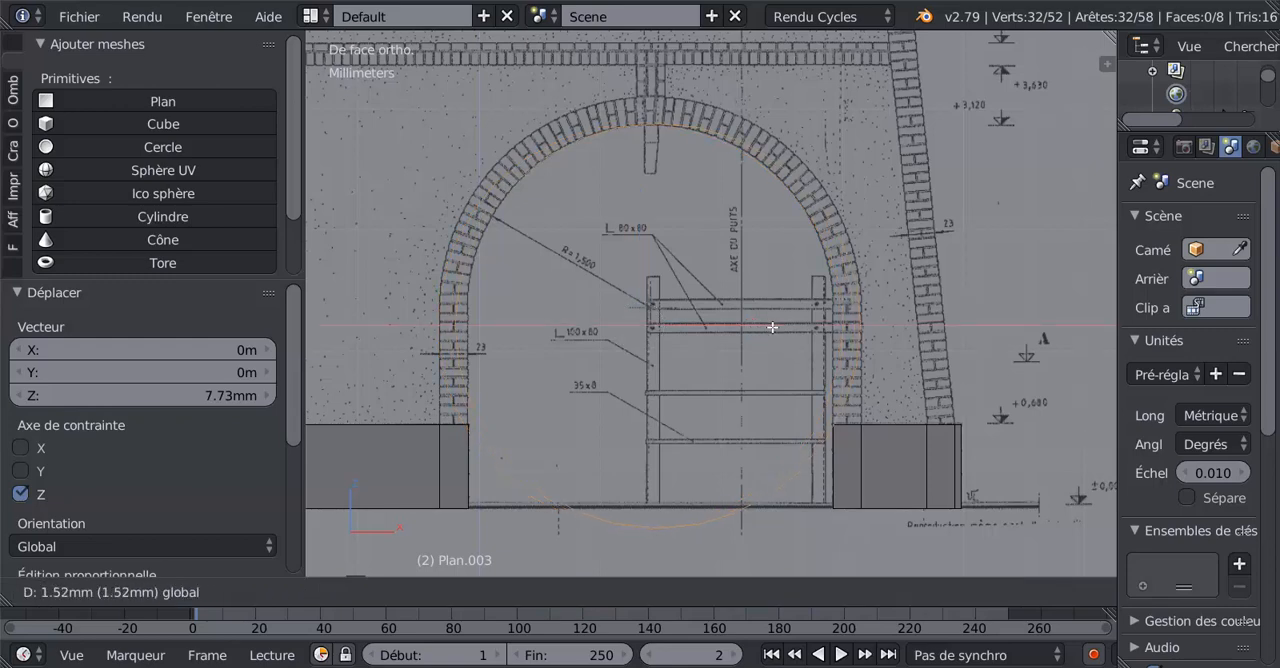
click(768, 332)
key(s)
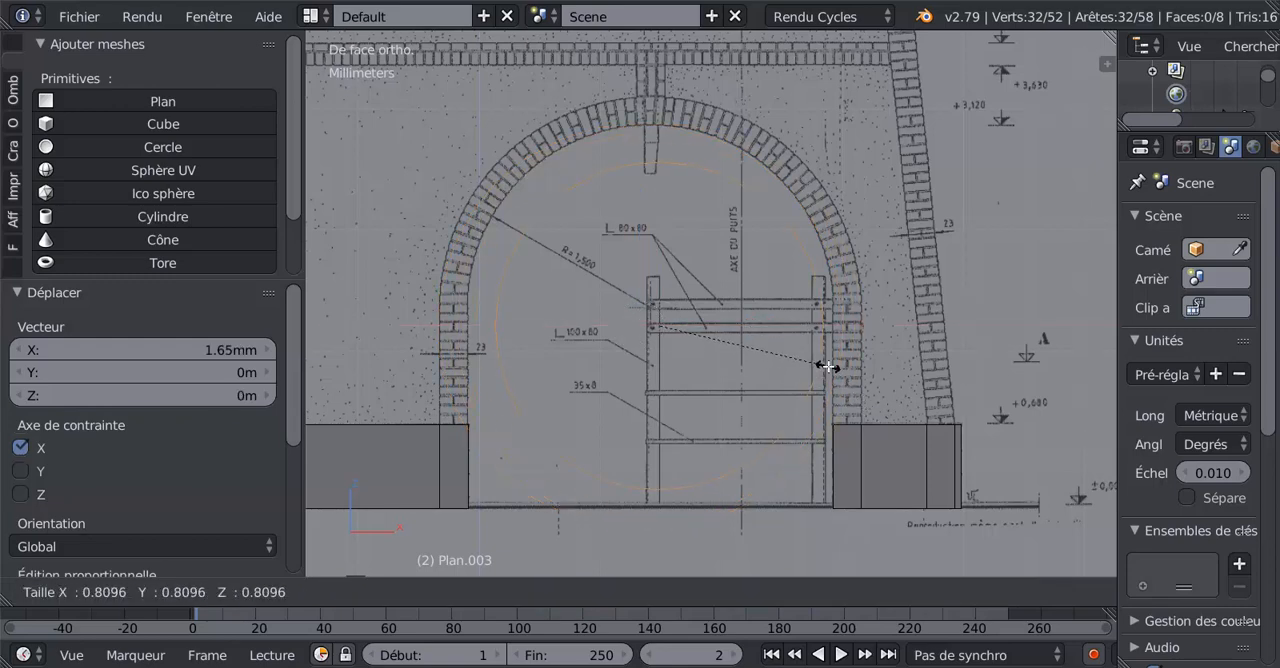
click(843, 376)
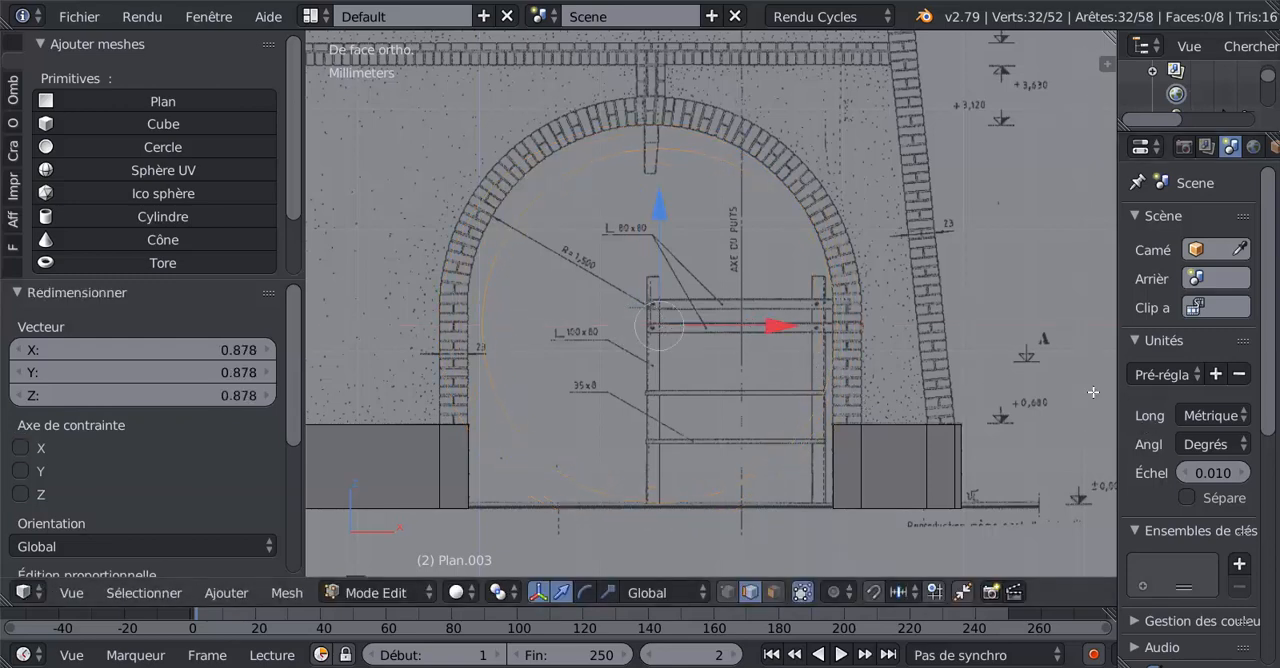
Show the front-view background image settings and reduce that image's opacity to 0.261.
scroll(1074, 406, down, 3)
key(n)
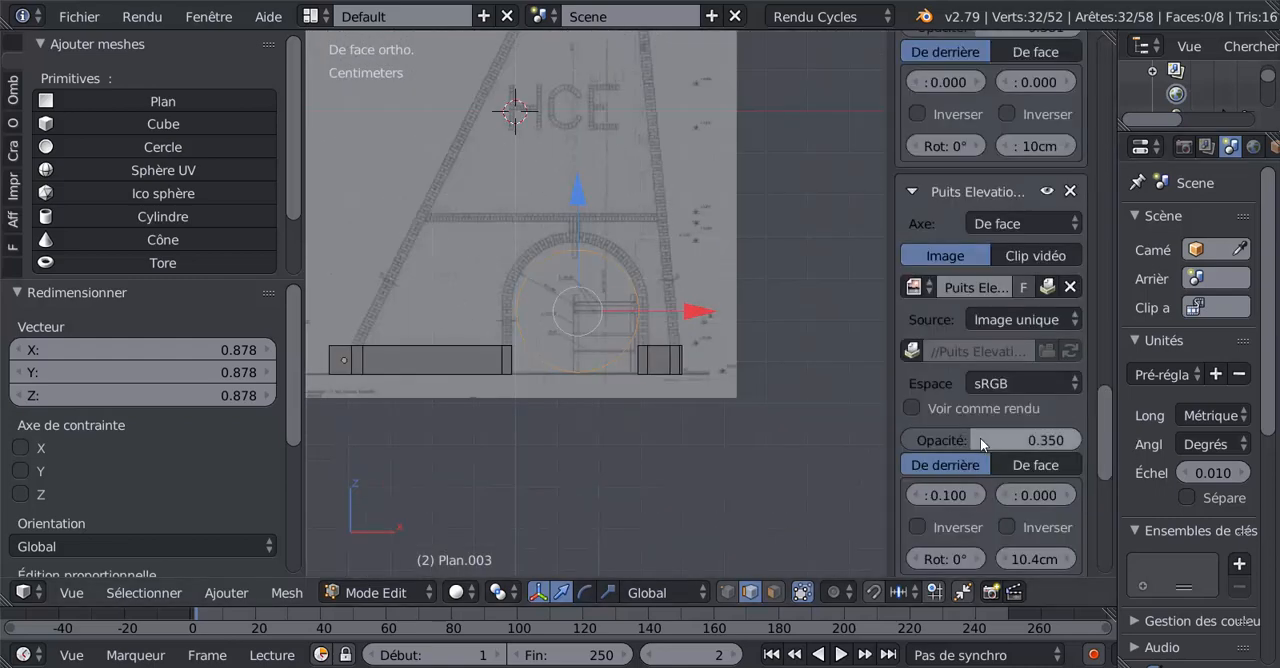
drag(980, 438, 964, 440)
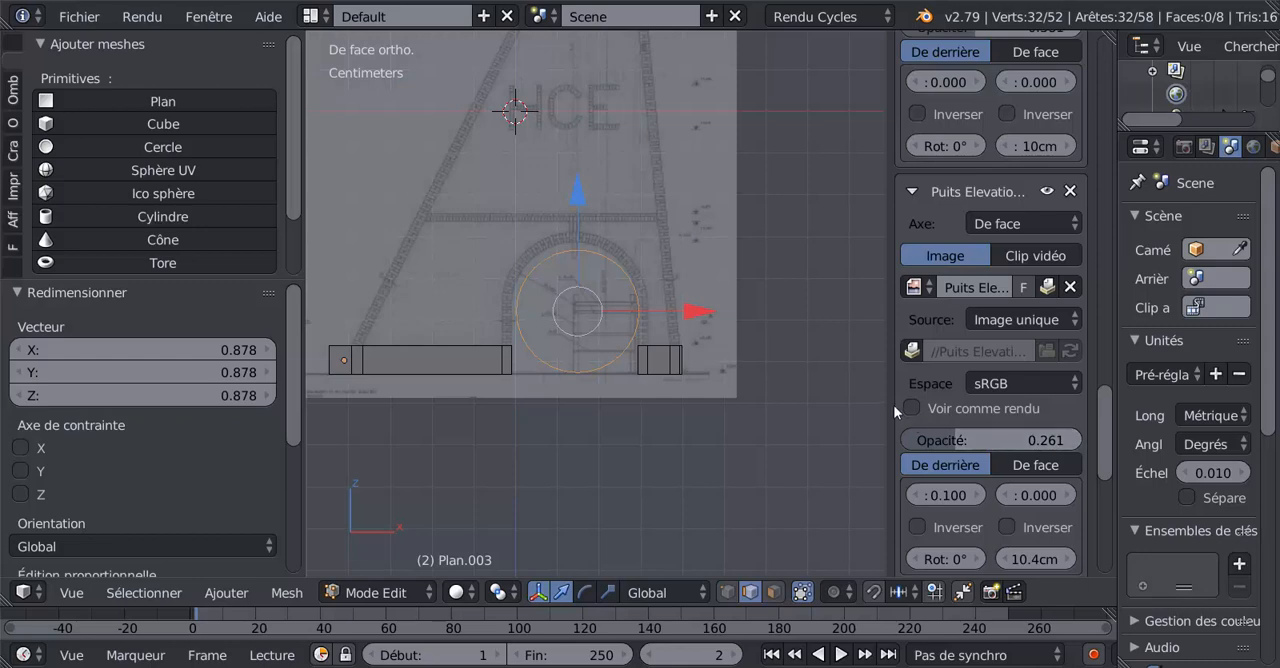
Enlarge the front view, raise the circle slightly along Z and move it -1.17 mm along X inside the arch.
drag(887, 390, 1015, 396)
scroll(733, 366, up, 3)
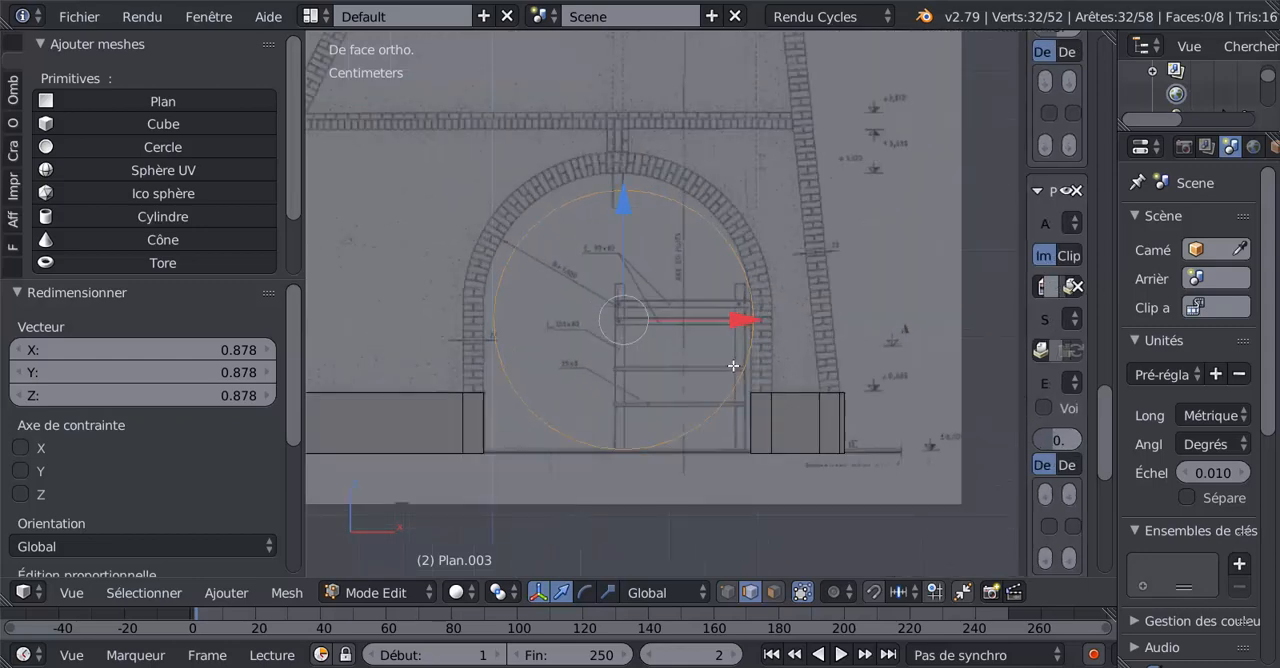
drag(623, 197, 617, 185)
drag(727, 304, 717, 312)
In vertex selection mode, shift the circle 0.439 mm along X and scale it by 1.036 onto the arch's inner curve.
click(727, 592)
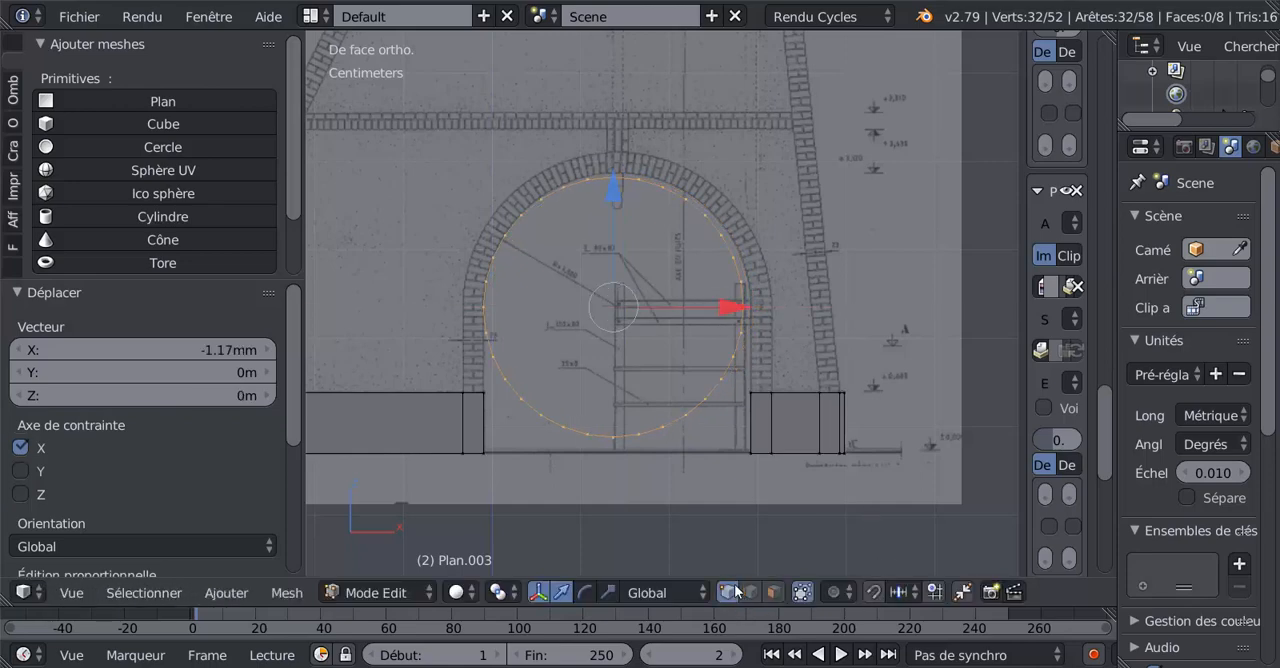
scroll(672, 429, up, 2)
drag(691, 314, 698, 311)
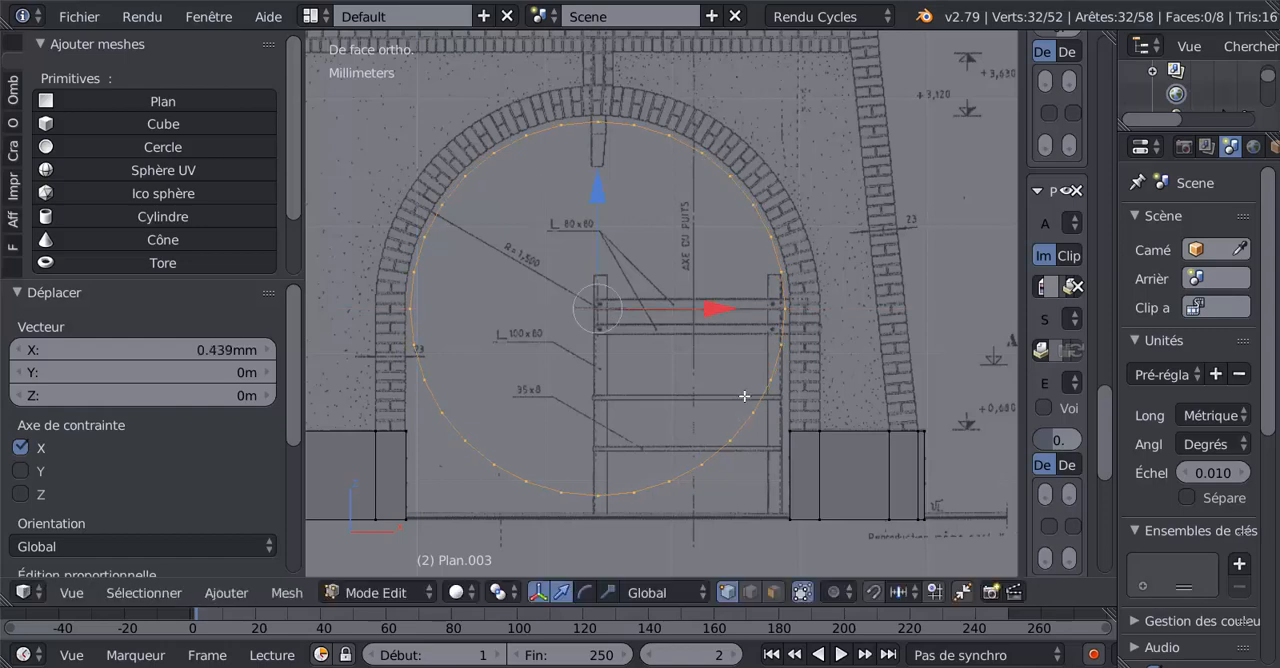
key(s)
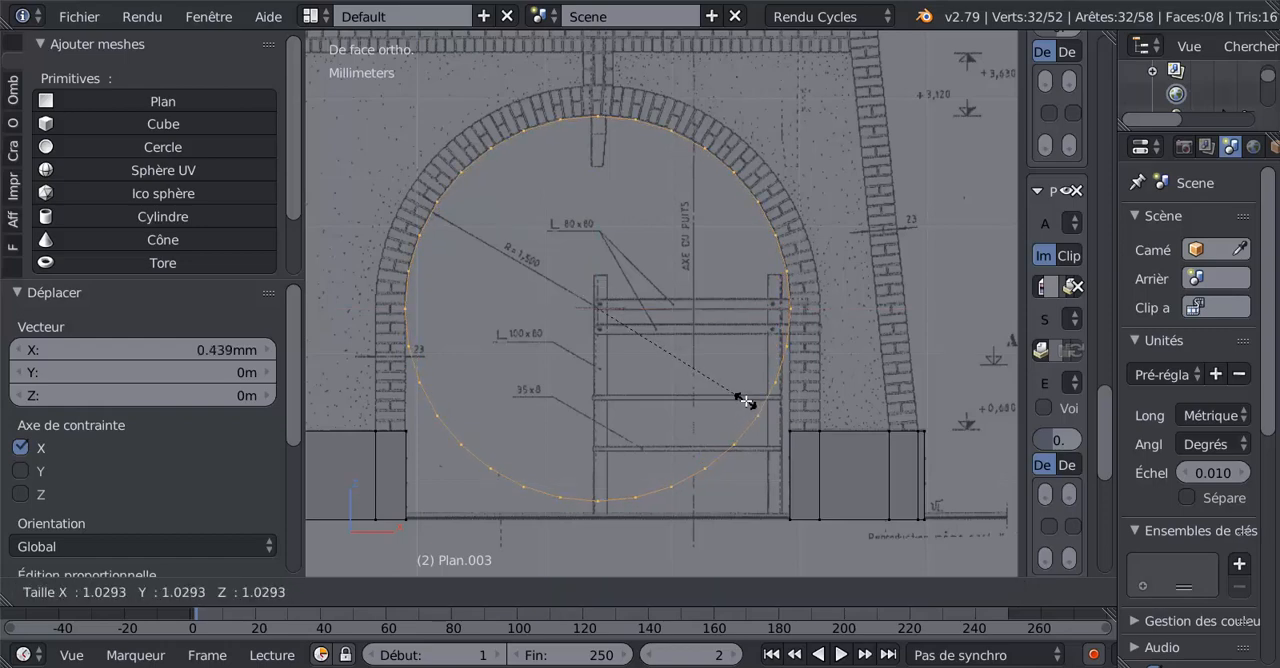
click(747, 401)
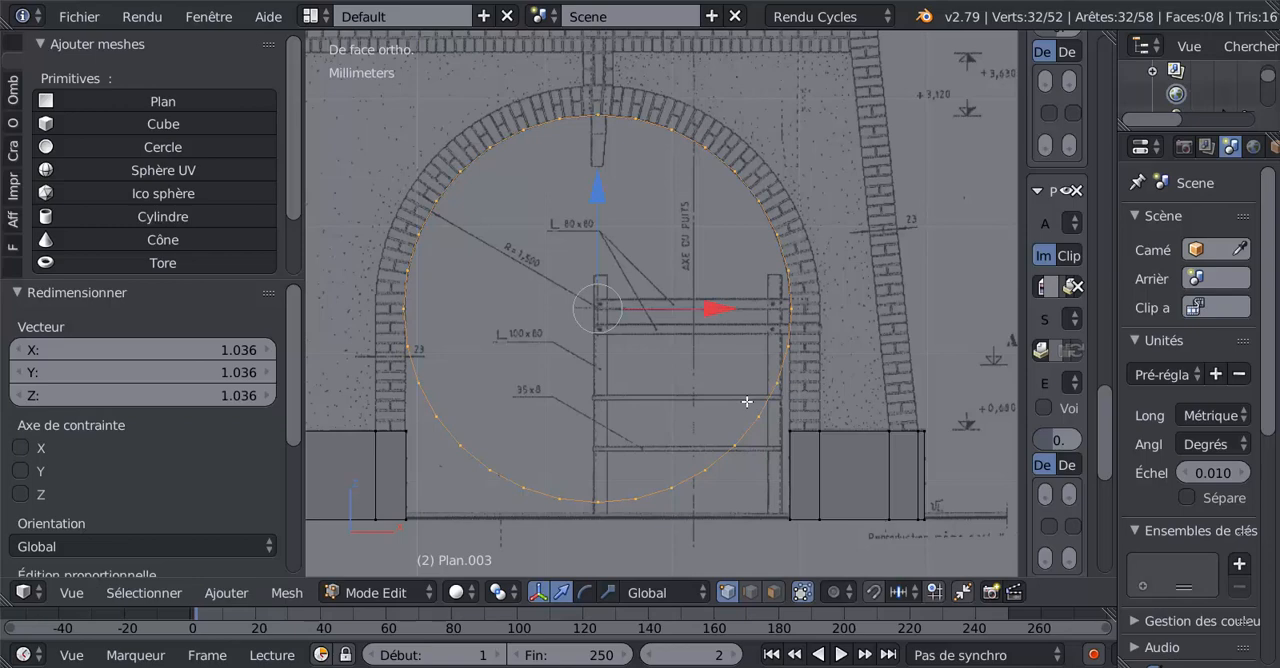
Extrude the circle outward and scale it by 1.153 so the ring covers the arch's brick band.
key(e)
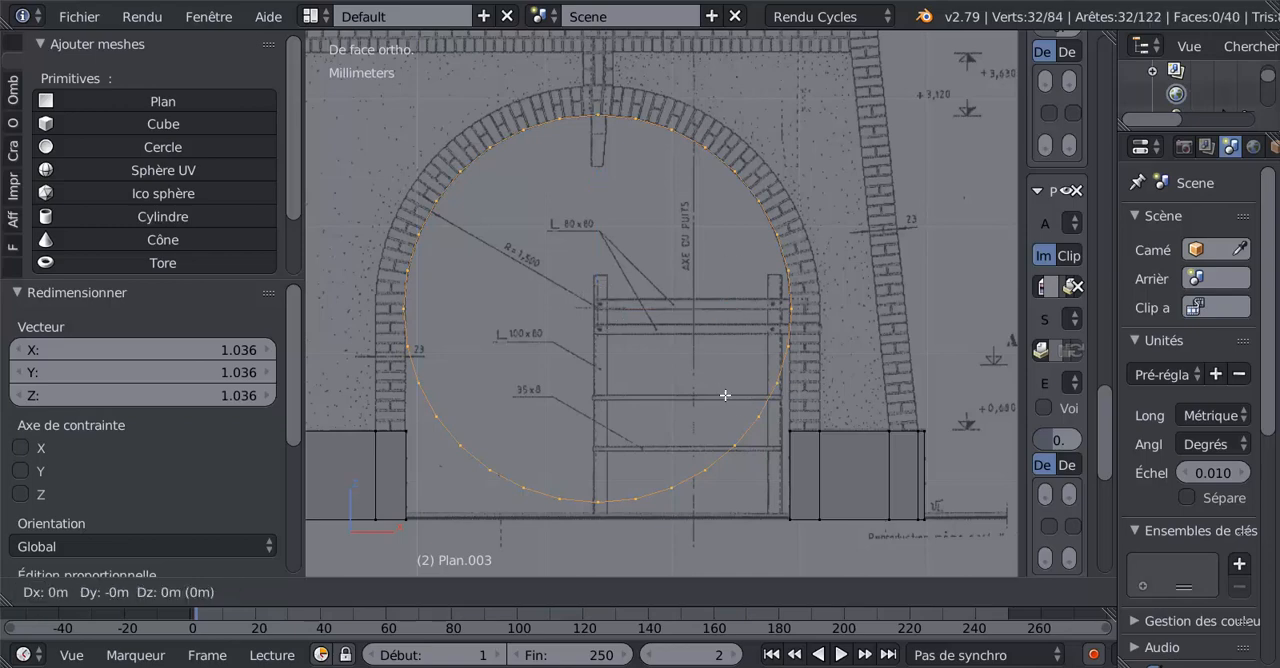
key(s)
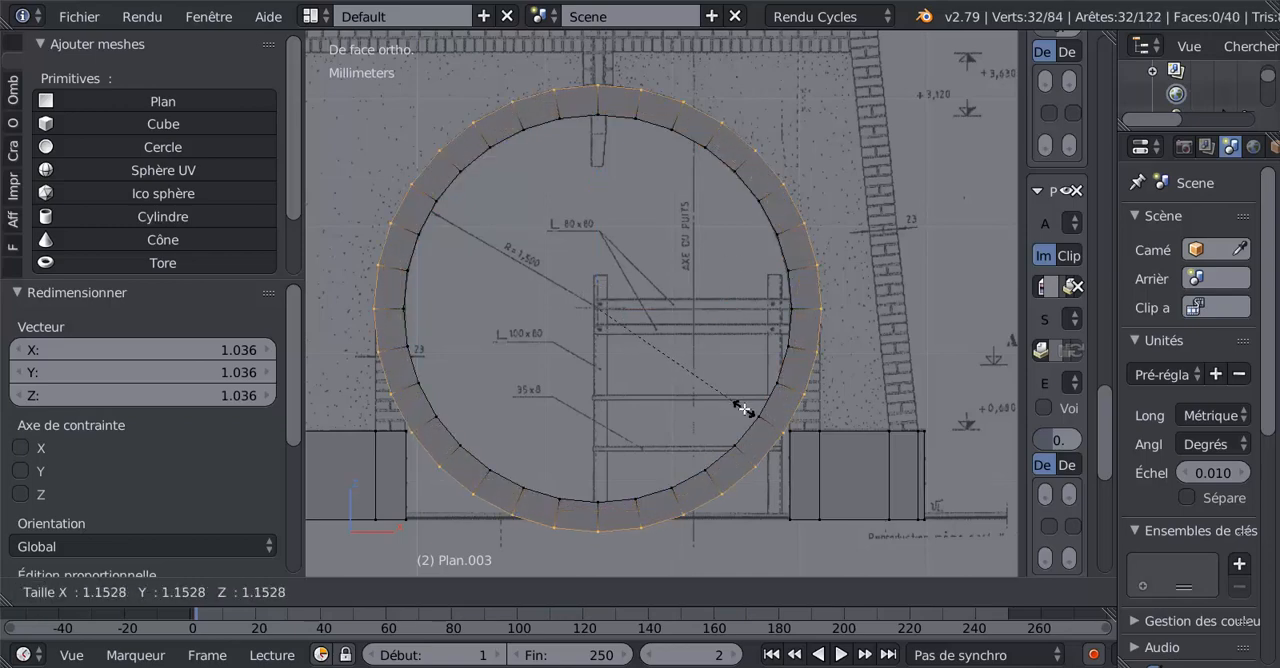
click(741, 405)
scroll(741, 405, up, 3)
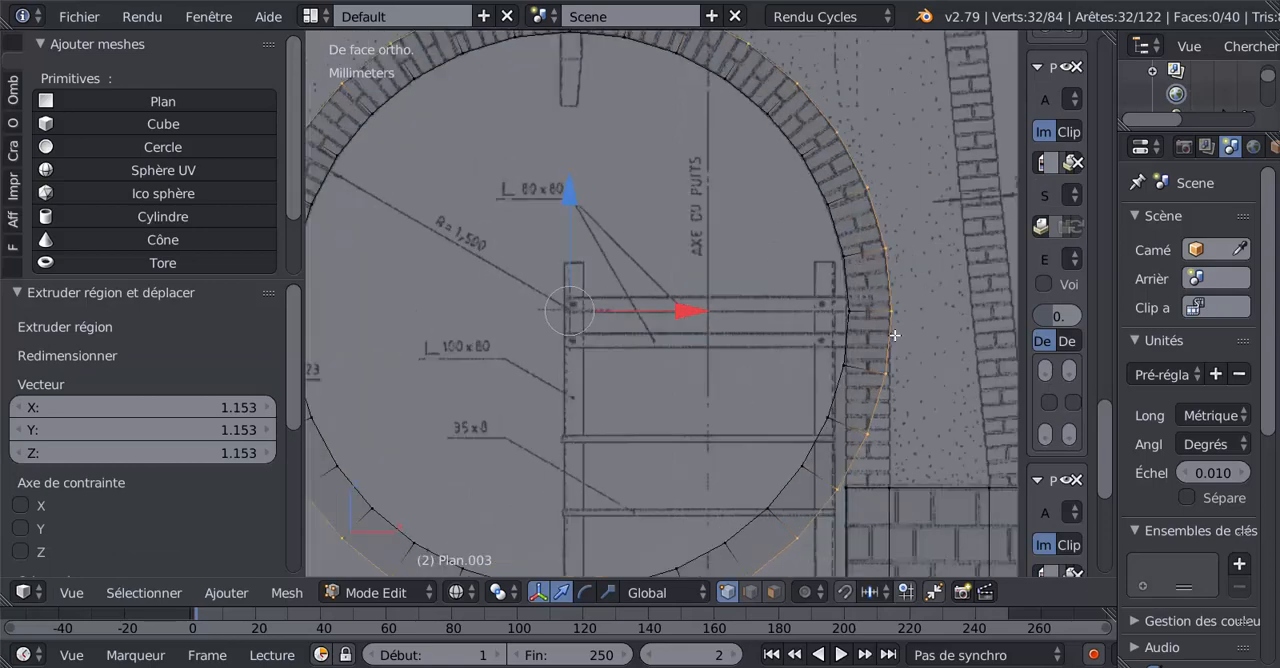
scroll(735, 229, down, 3)
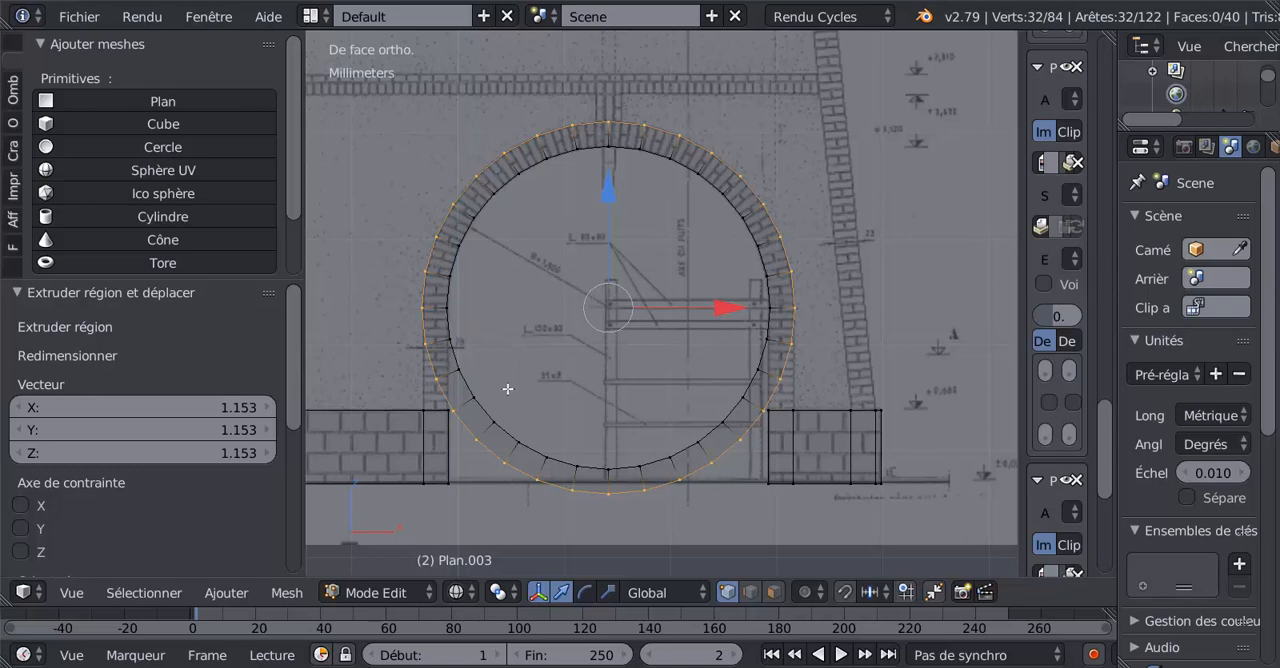
Select the faces of the ring's lower half in solid shading and delete them, leaving only the upper arch.
click(770, 593)
key(z)
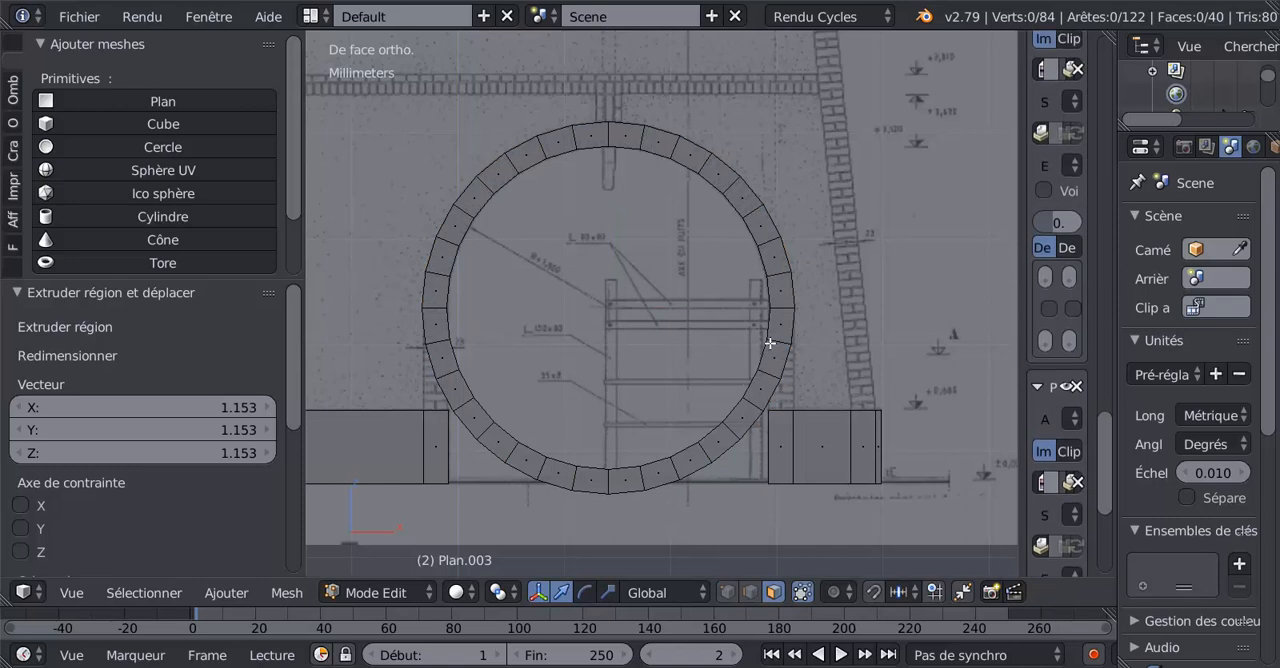
right_click(779, 325)
shift+right_click(769, 354)
shift+right_click(755, 387)
shift+right_click(743, 408)
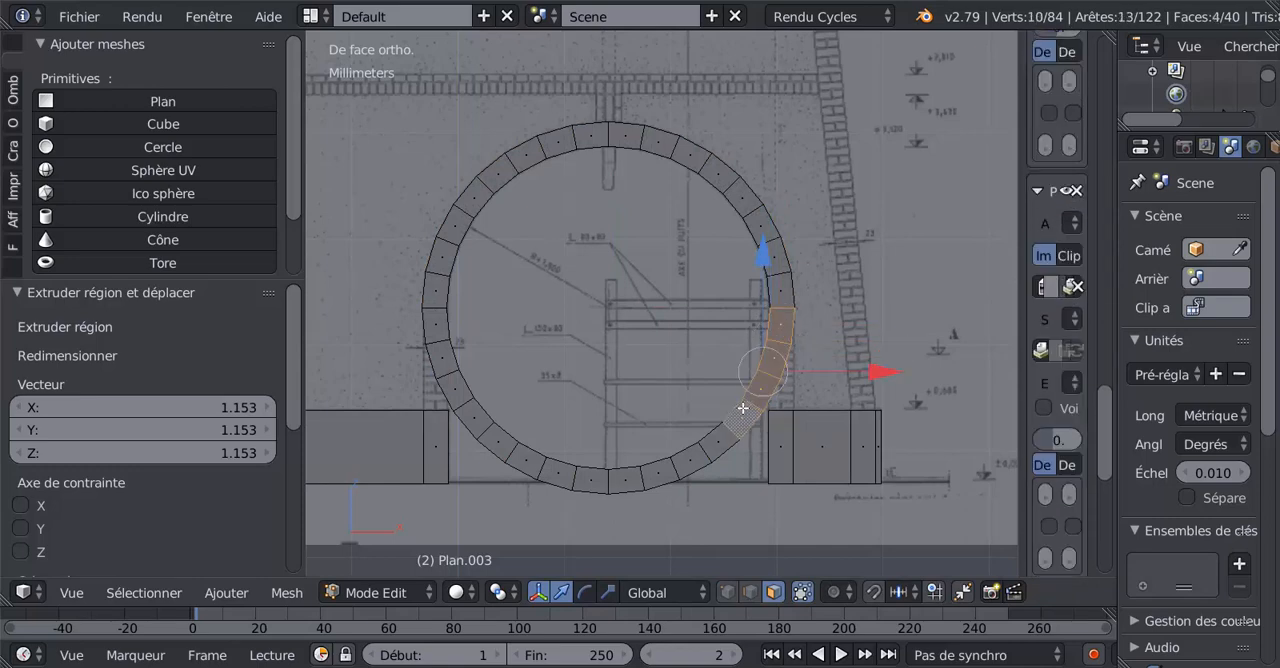
key(c)
mouse_move(722, 427)
mouse_down()
mouse_move(613, 465)
mouse_move(500, 415)
mouse_move(453, 343)
mouse_up()
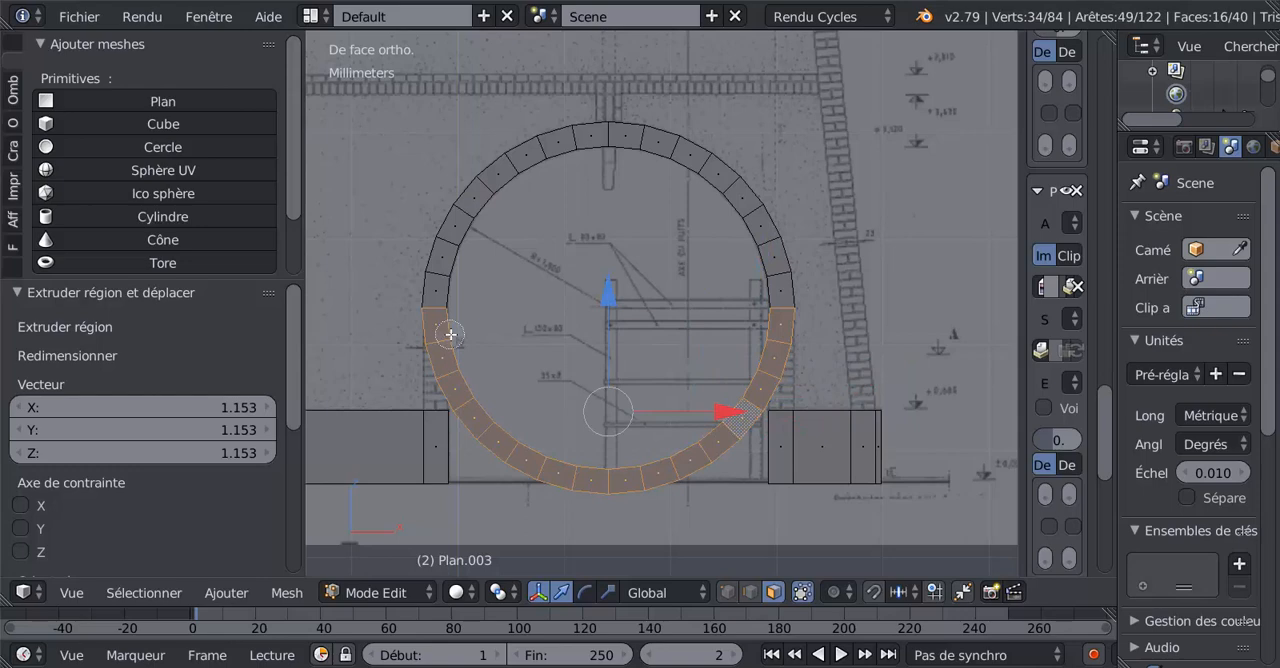
right_click(451, 334)
key(x)
click(596, 373)
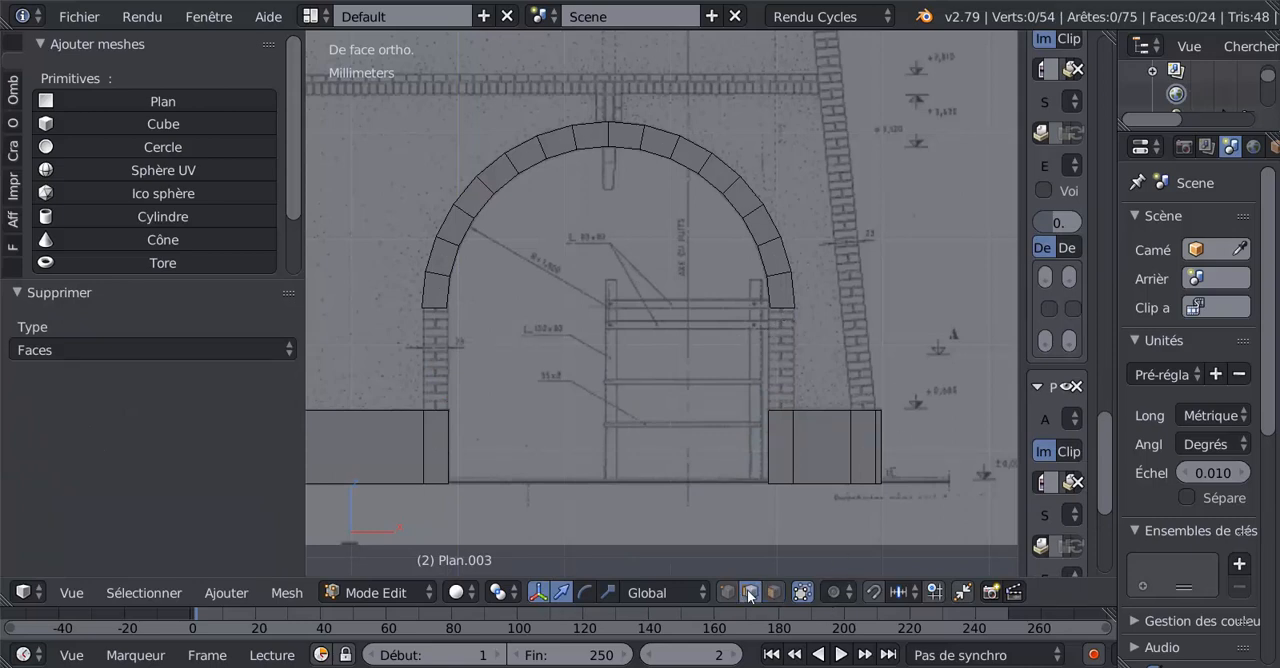
Fill a face between each end of the arch and the top edge of the base block below it.
right_click(779, 312)
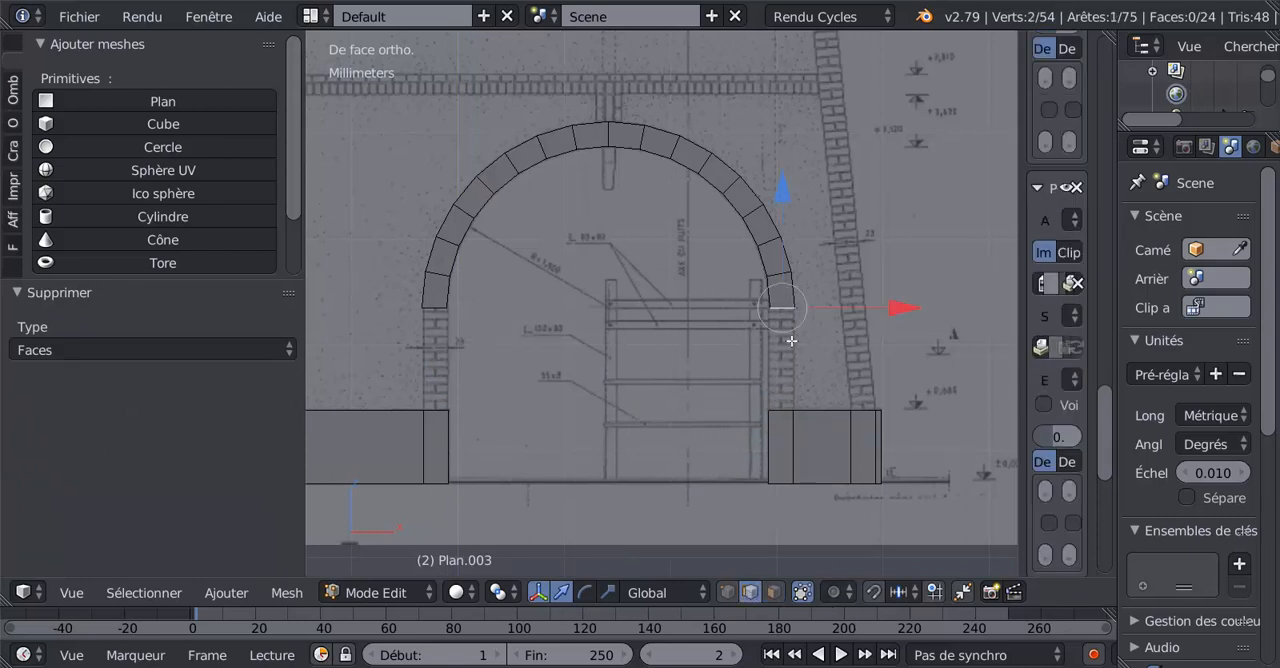
shift+right_click(770, 413)
key(f)
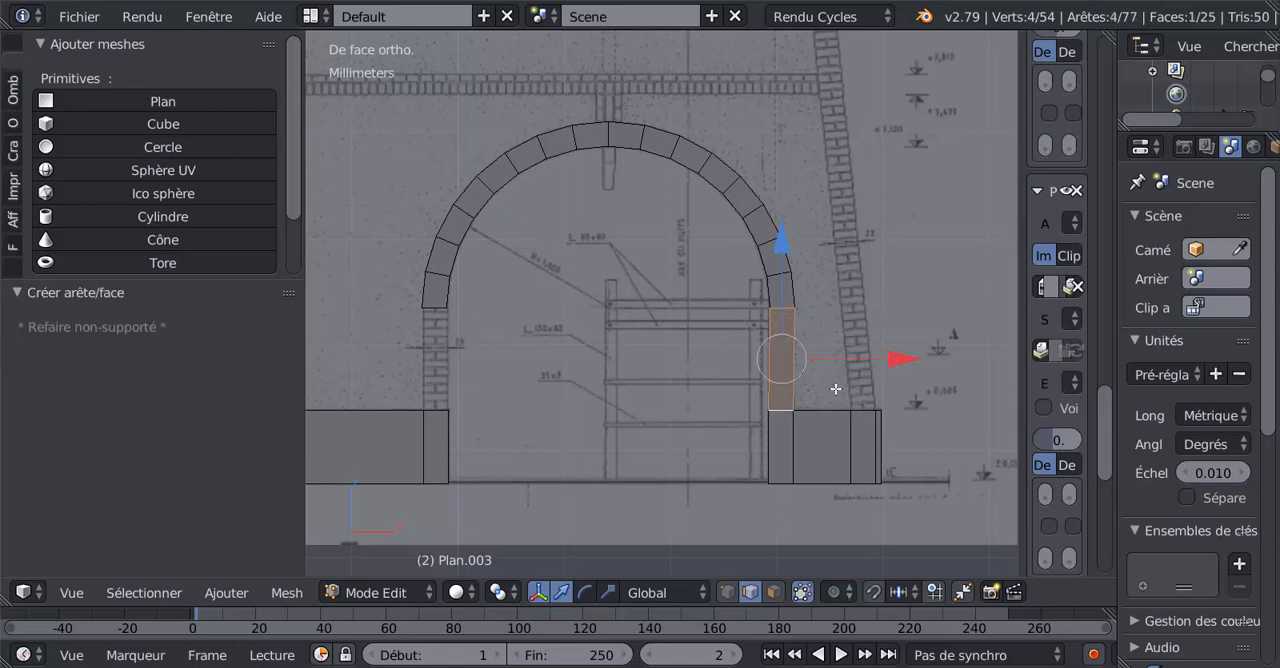
right_click(440, 310)
shift+right_click(438, 412)
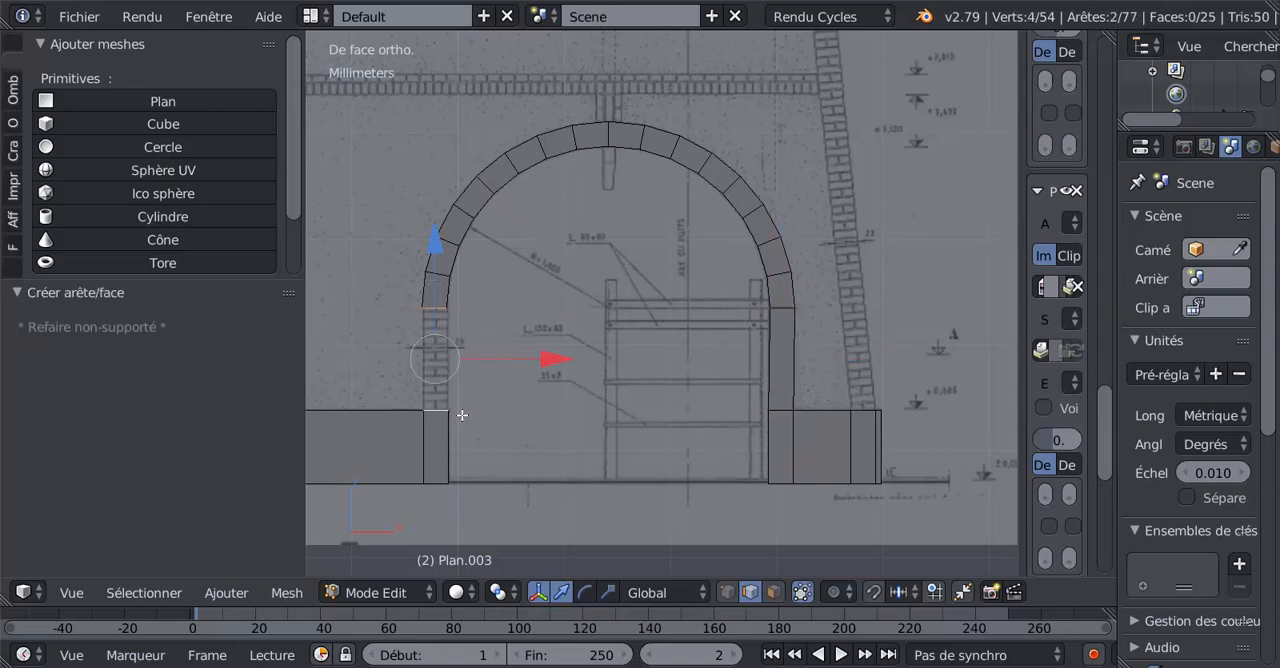
key(f)
key(Tab)
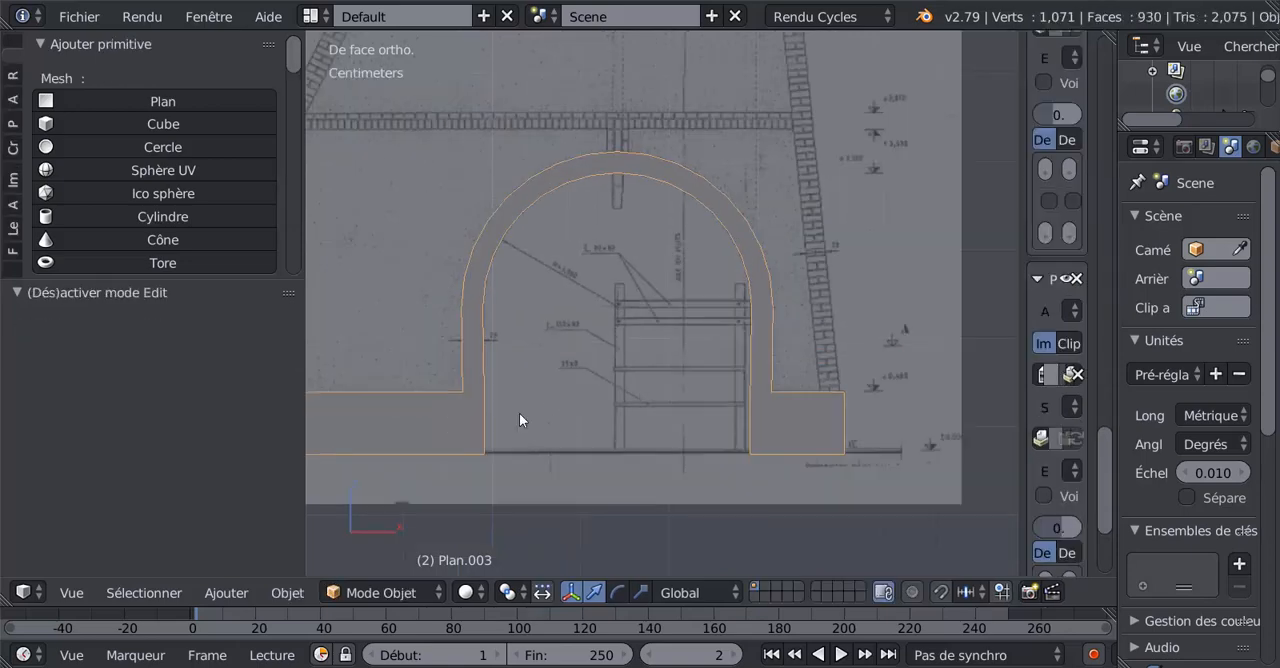
scroll(519, 413, down, 3)
key(Tab)
scroll(831, 369, up, 4)
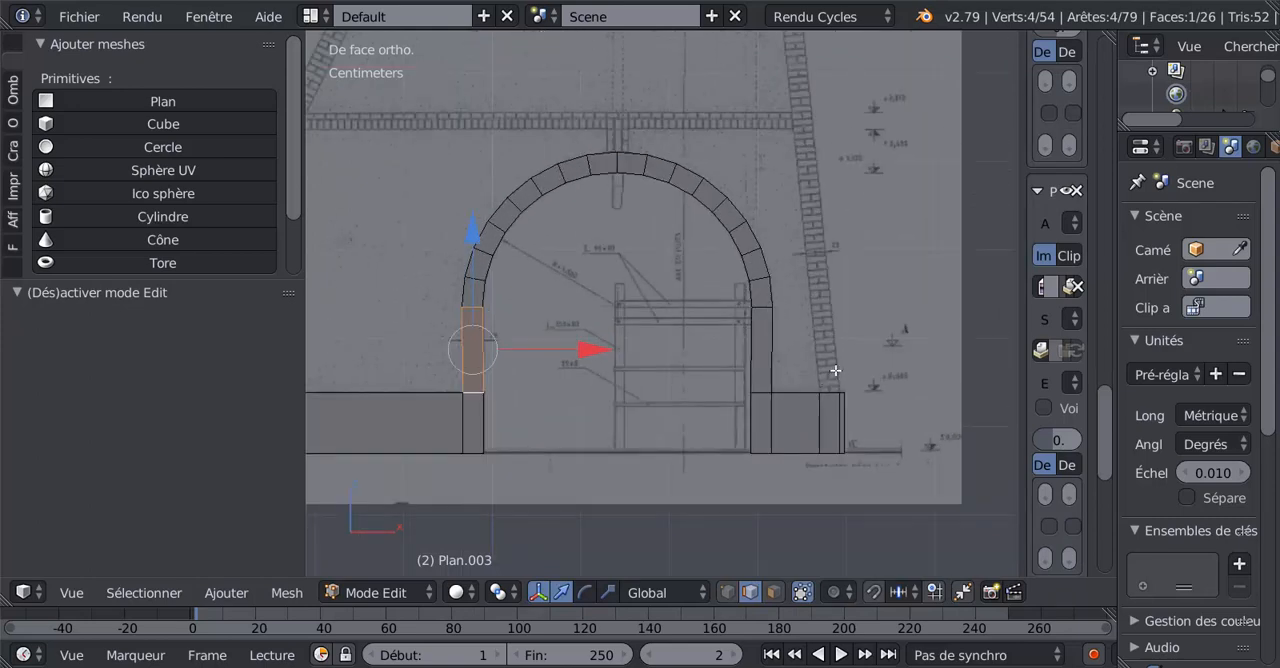
Extrude the short top edge near the base's right end -7.65 mm in X and 7.98 cm in Z along the brick leg.
right_click(826, 380)
scroll(846, 363, down, 4)
shift+middle_drag(839, 311, 830, 441)
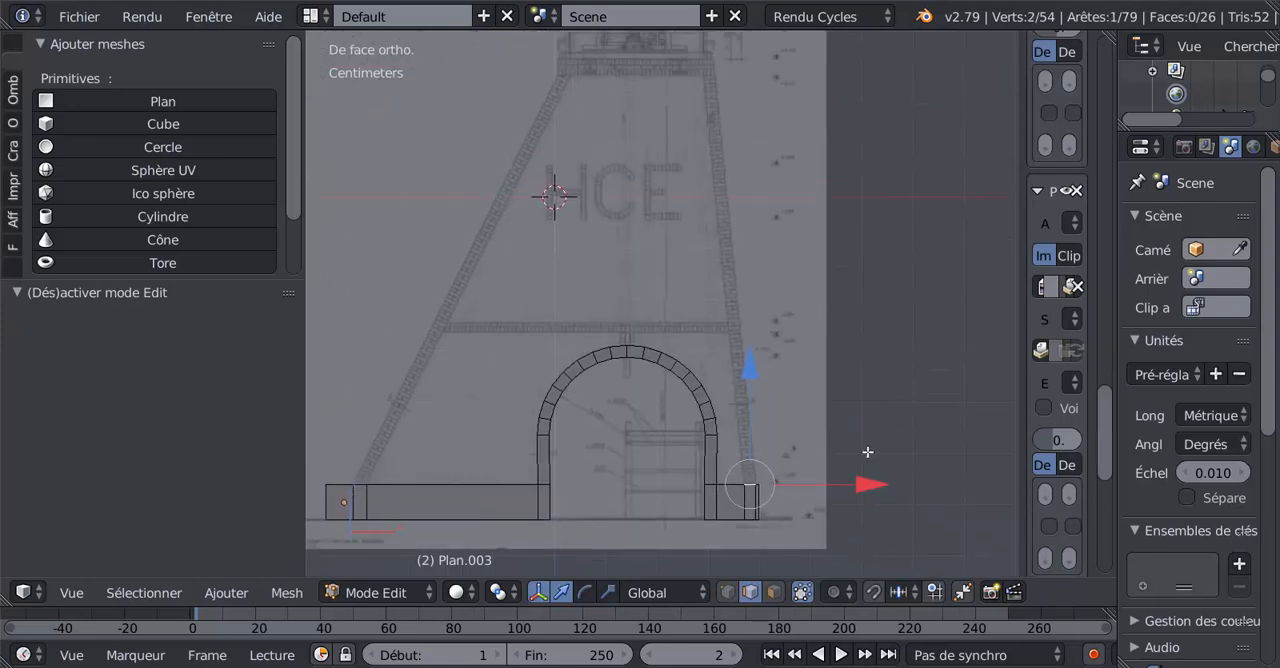
key(e)
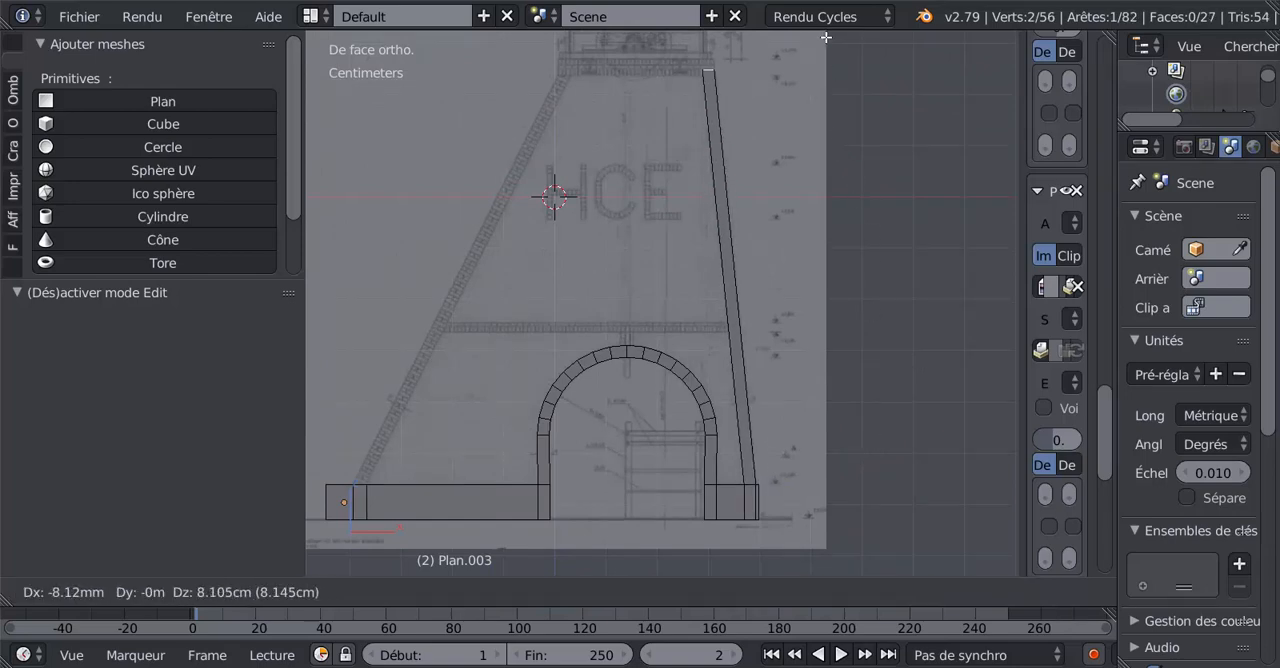
click(825, 45)
Move the right leg's top edge -0.291 mm in X and 0.145 mm in Z to the underside of the upper brick course.
shift+middle_drag(825, 45, 836, 399)
scroll(771, 329, up, 5)
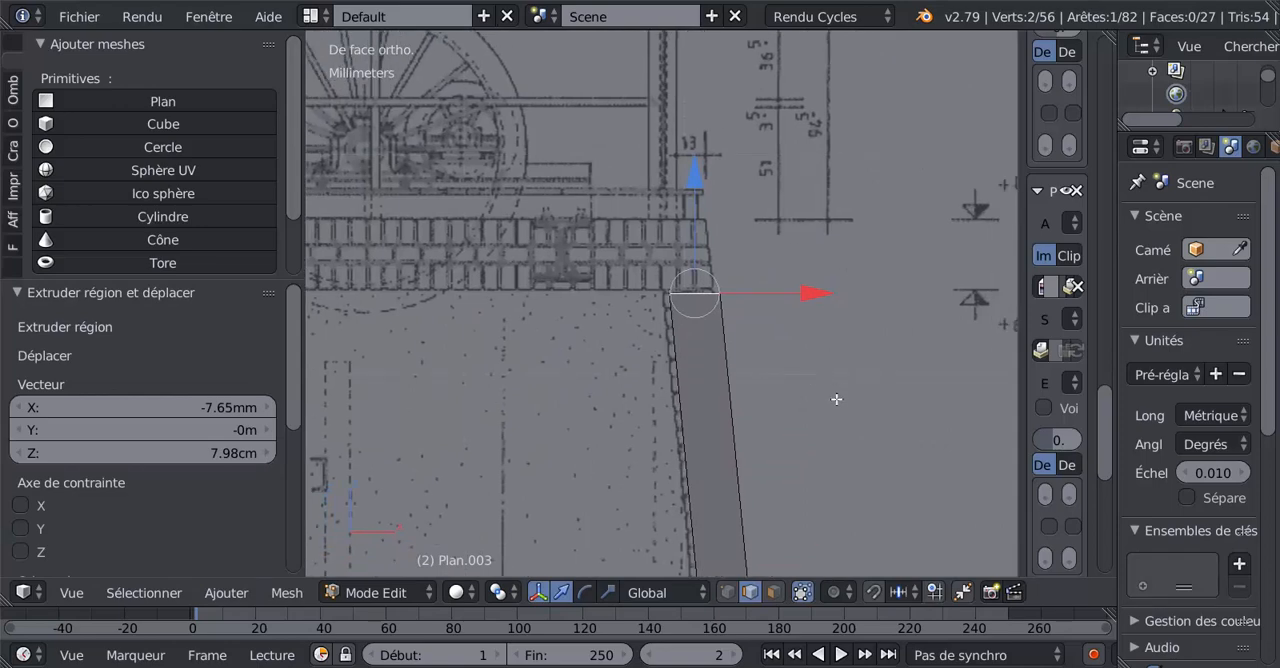
key(g)
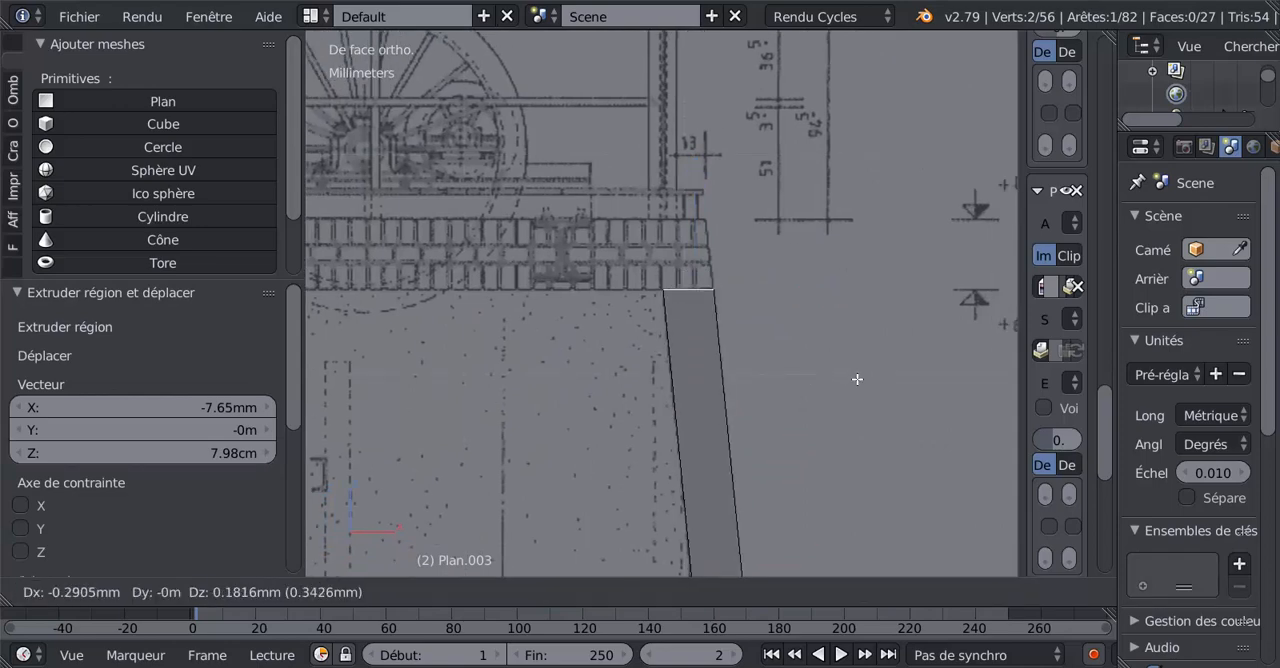
click(857, 379)
scroll(854, 382, down, 5)
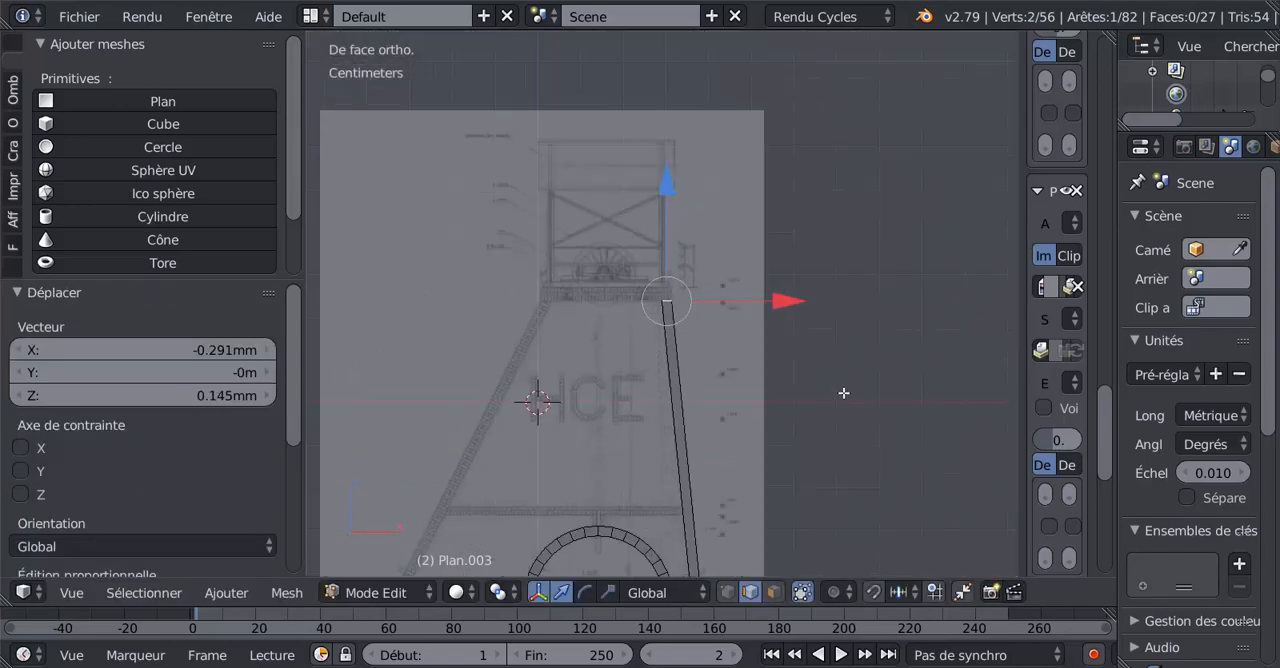
Extrude the short top edge near the base's left end 3.97 cm in X and 7.95 cm in Z along the slanted leg.
mouse_move(846, 391)
shift+middle_down()
mouse_move(817, 243)
mouse_move(901, 158)
shift+middle_up()
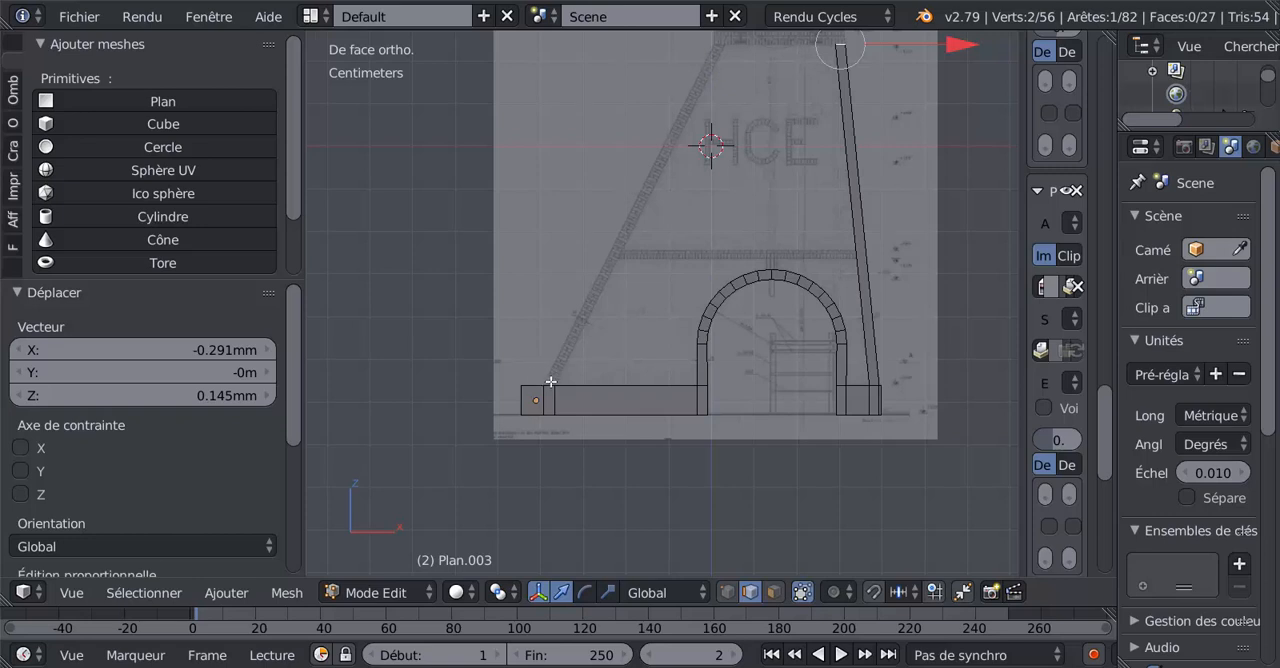
right_click(550, 382)
shift+middle_drag(678, 290, 639, 385)
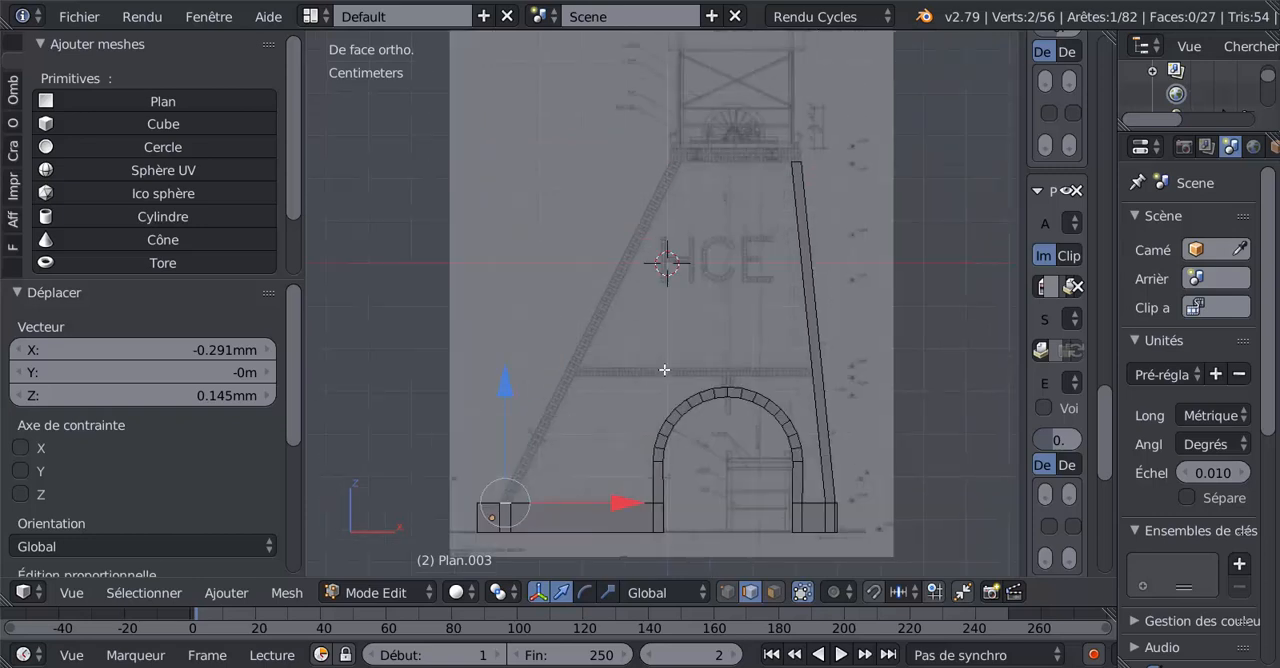
key(e)
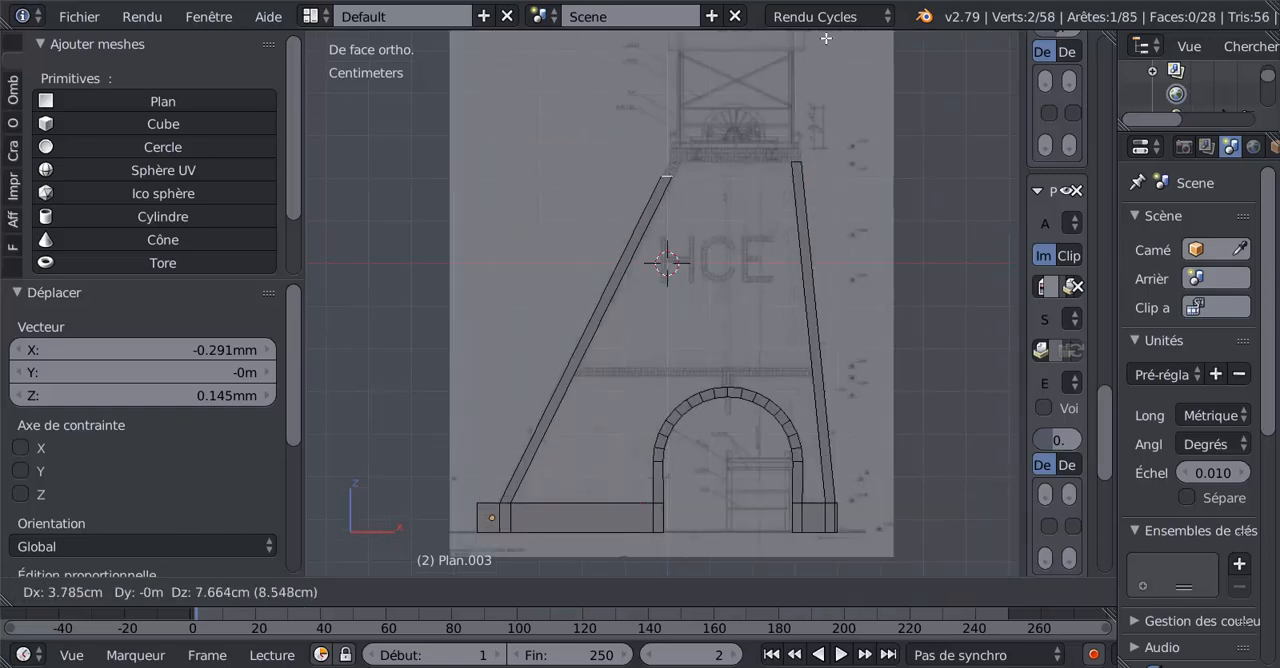
click(833, 574)
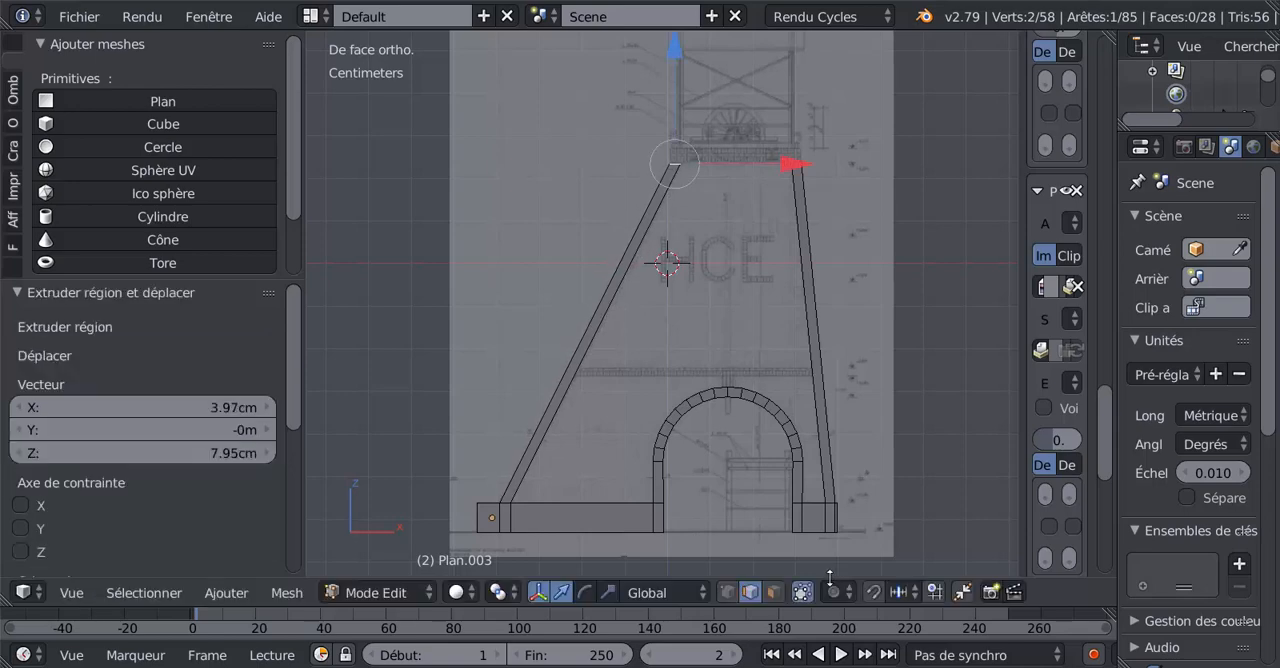
Move the slanted leg's top edge 0.177 mm in X and 0.479 mm in Z to meet the upper brick course.
shift+middle_drag(708, 204, 698, 399)
scroll(698, 402, up, 4)
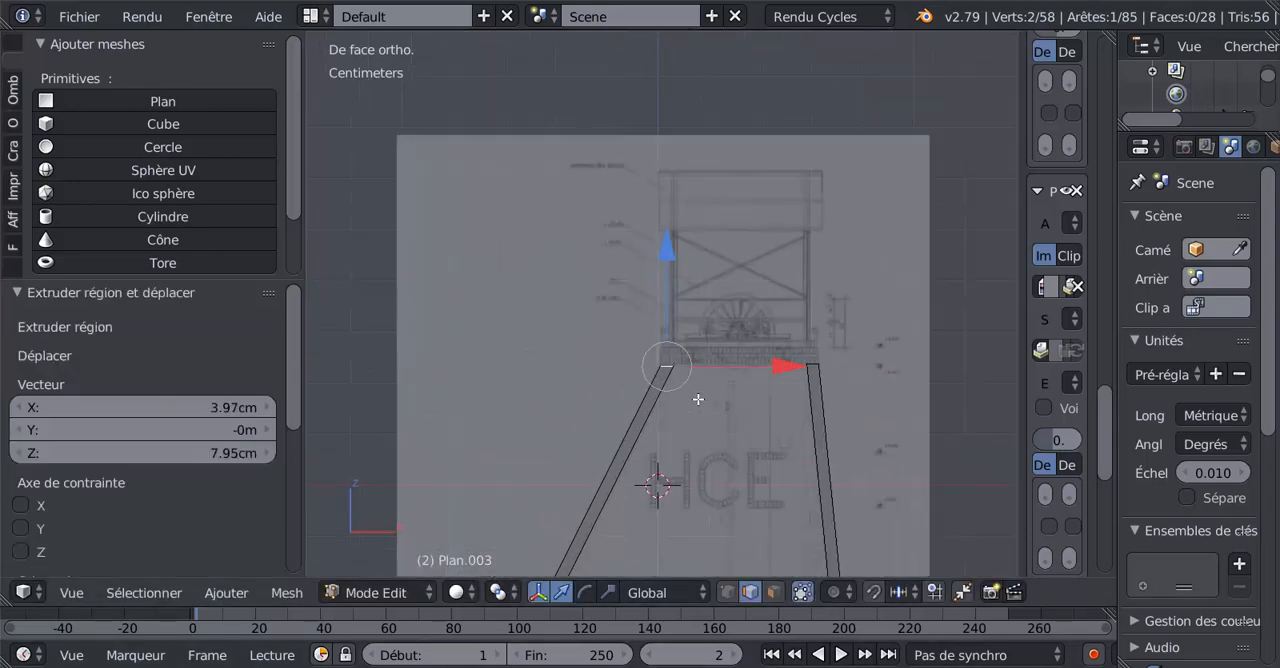
shift+middle_drag(757, 442, 720, 430)
scroll(748, 325, up, 4)
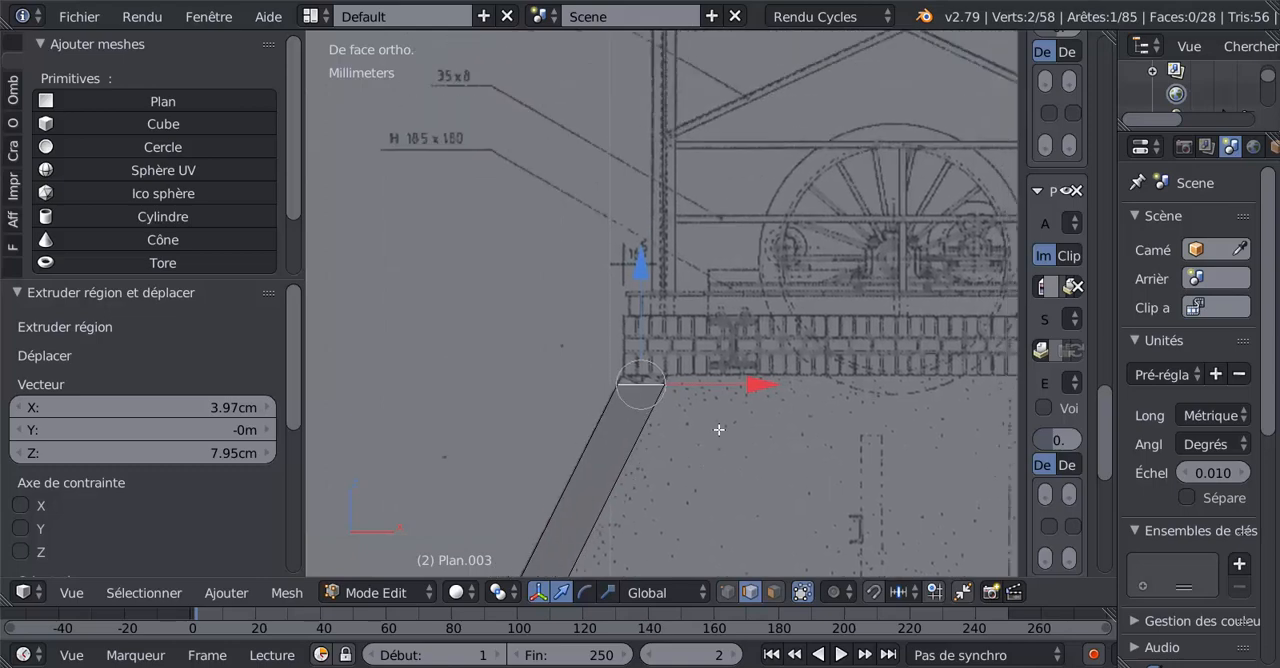
scroll(718, 441, up, 3)
key(g)
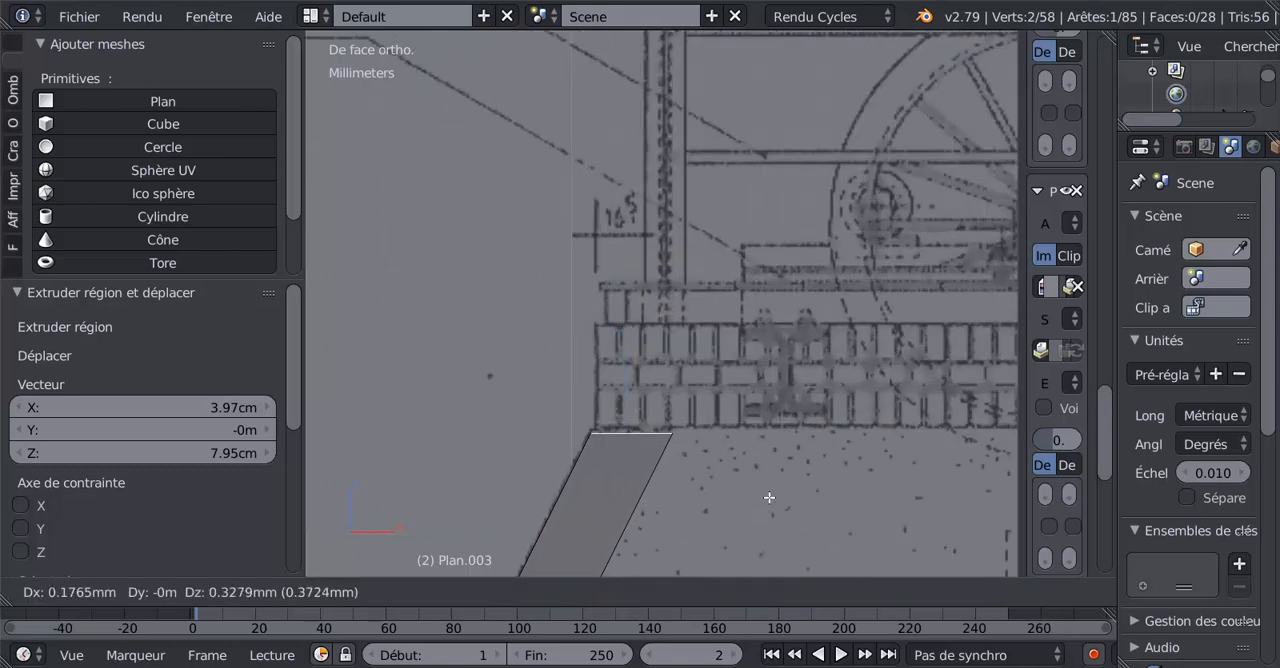
click(768, 494)
scroll(768, 494, down, 2)
scroll(768, 494, down, 2)
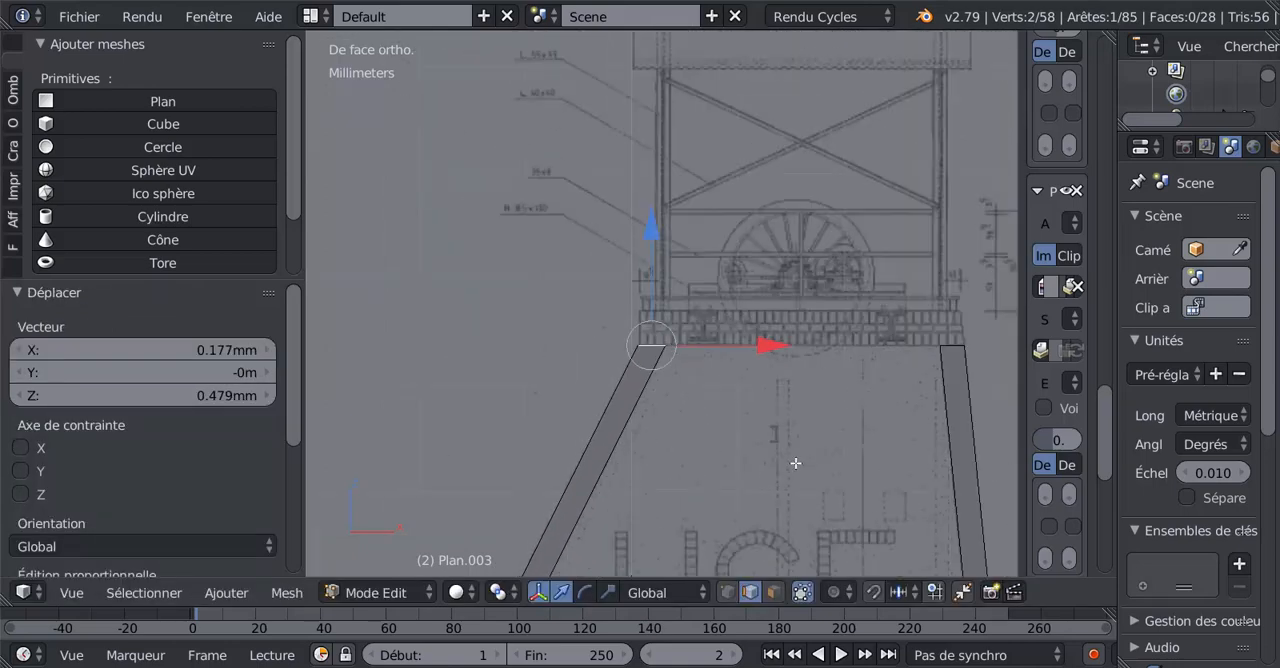
Connect the inner top vertices of the two legs with an edge and return to the front view.
click(727, 592)
right_click(678, 349)
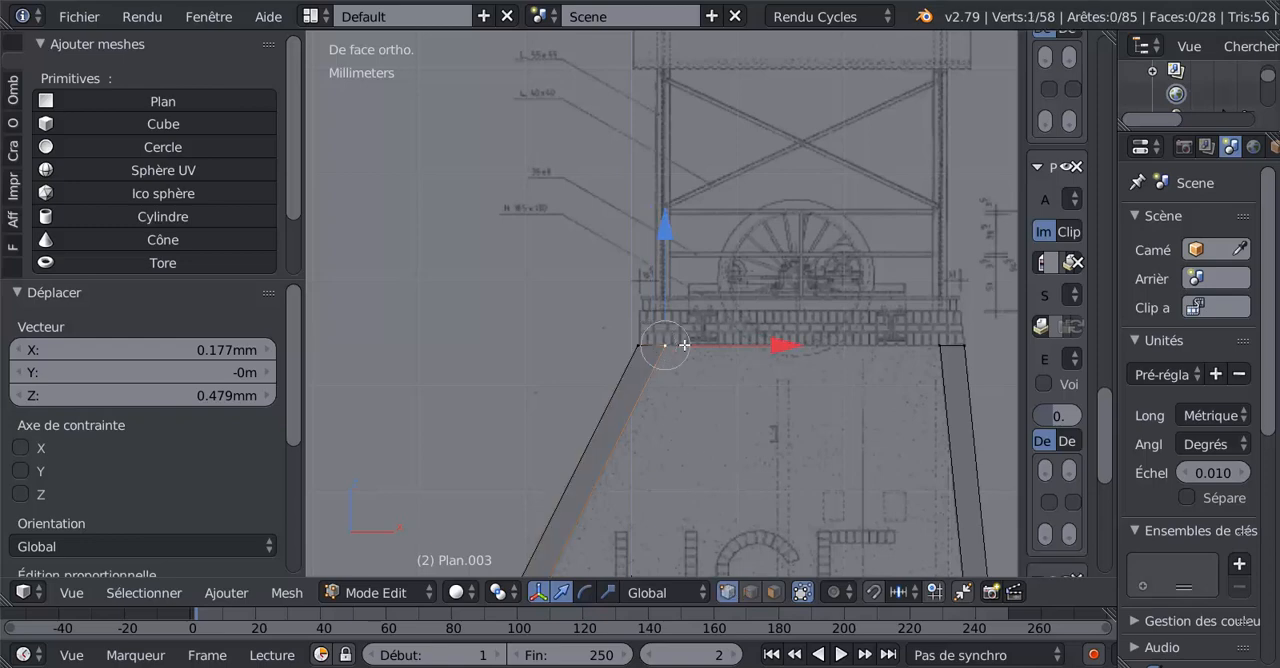
shift+right_click(942, 364)
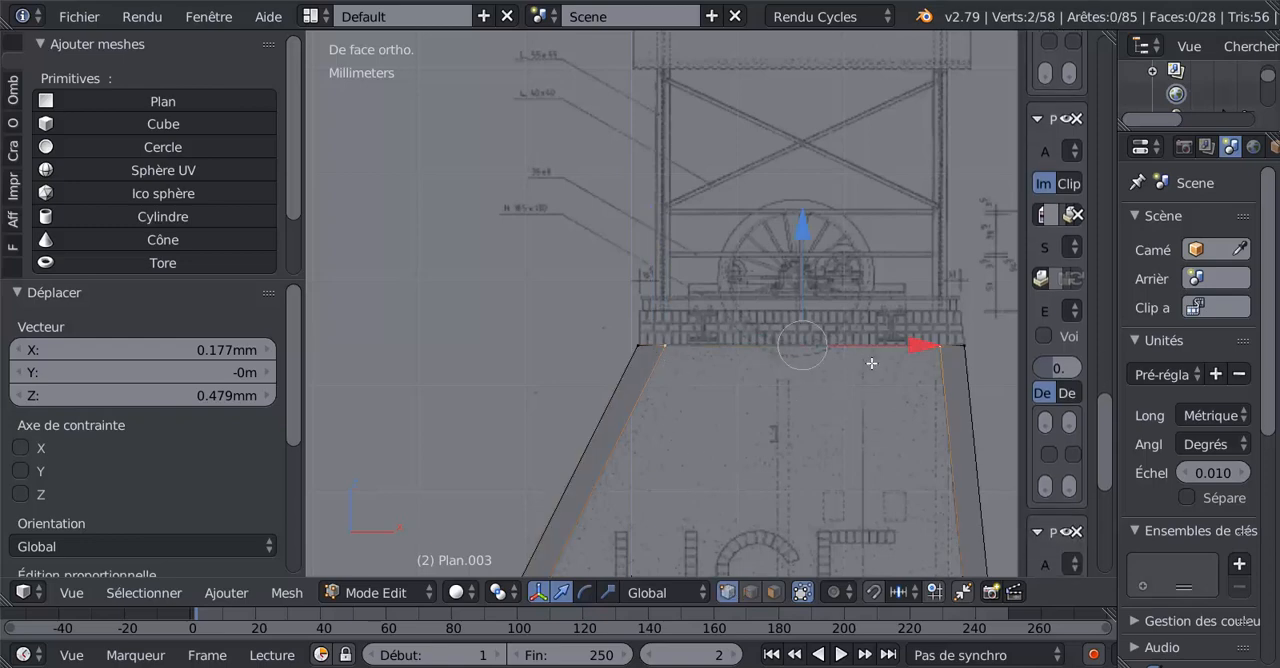
middle_drag(853, 429, 823, 457)
key(f)
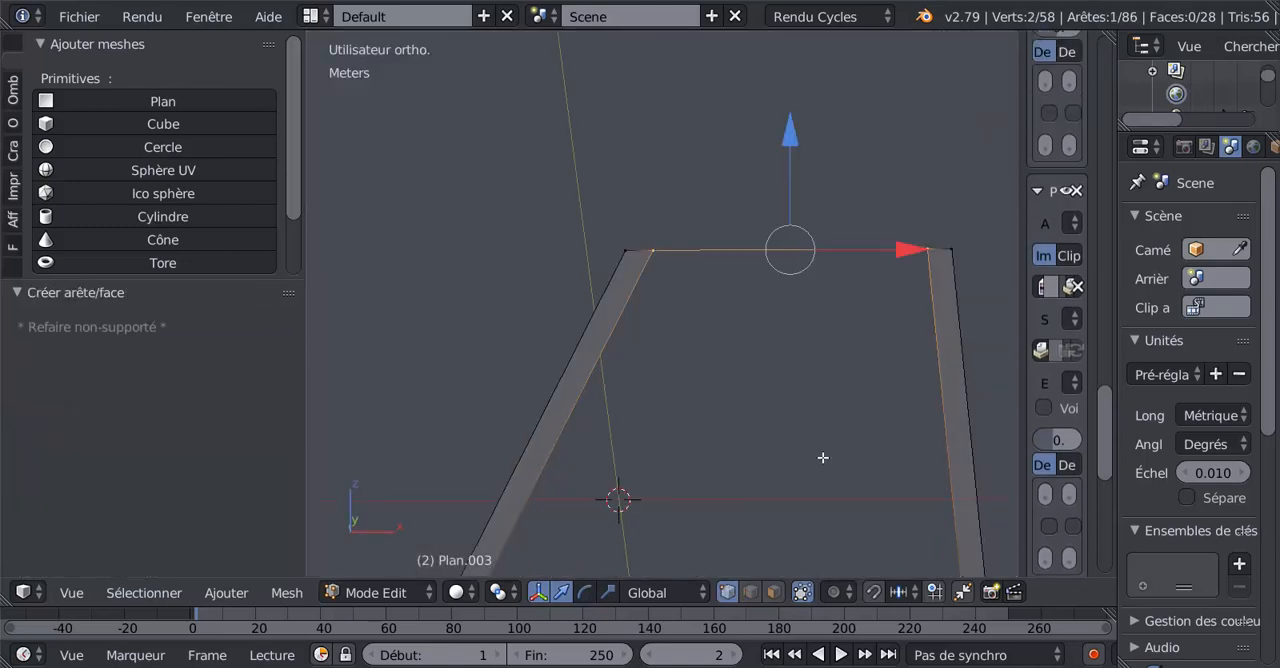
key(KP_1)
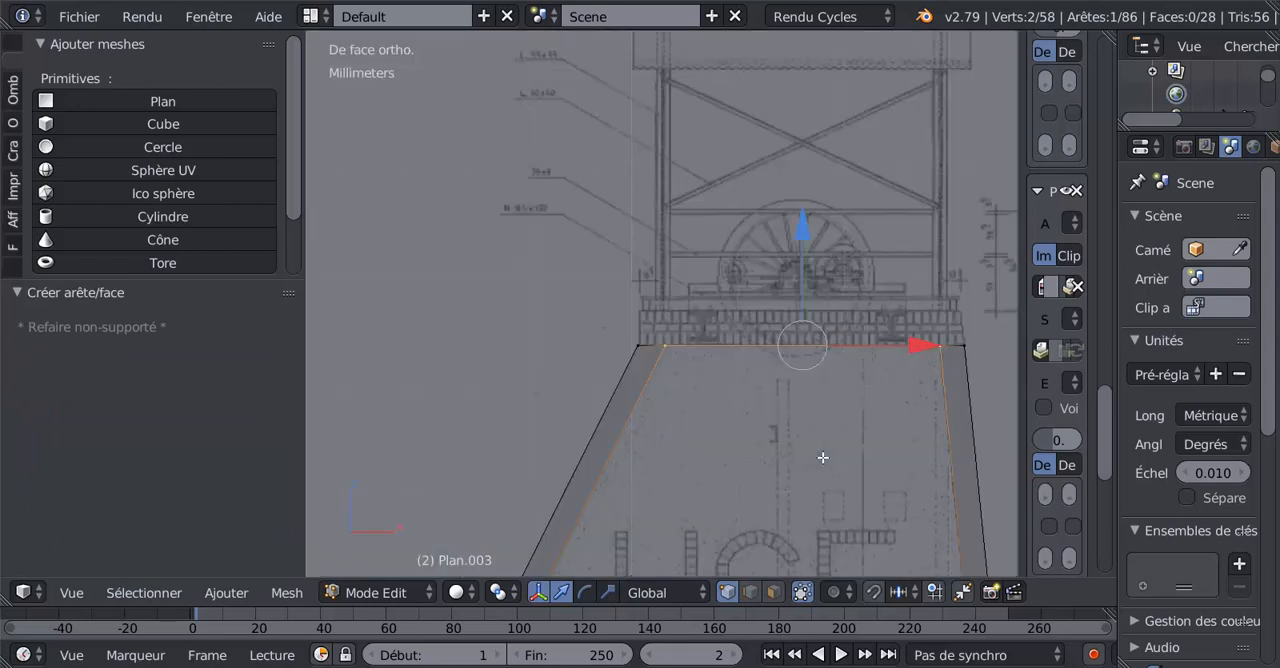
Extrude the legs' connected top edges 3.31 mm in Z to the top of the upper brick course.
shift+right_click(963, 345)
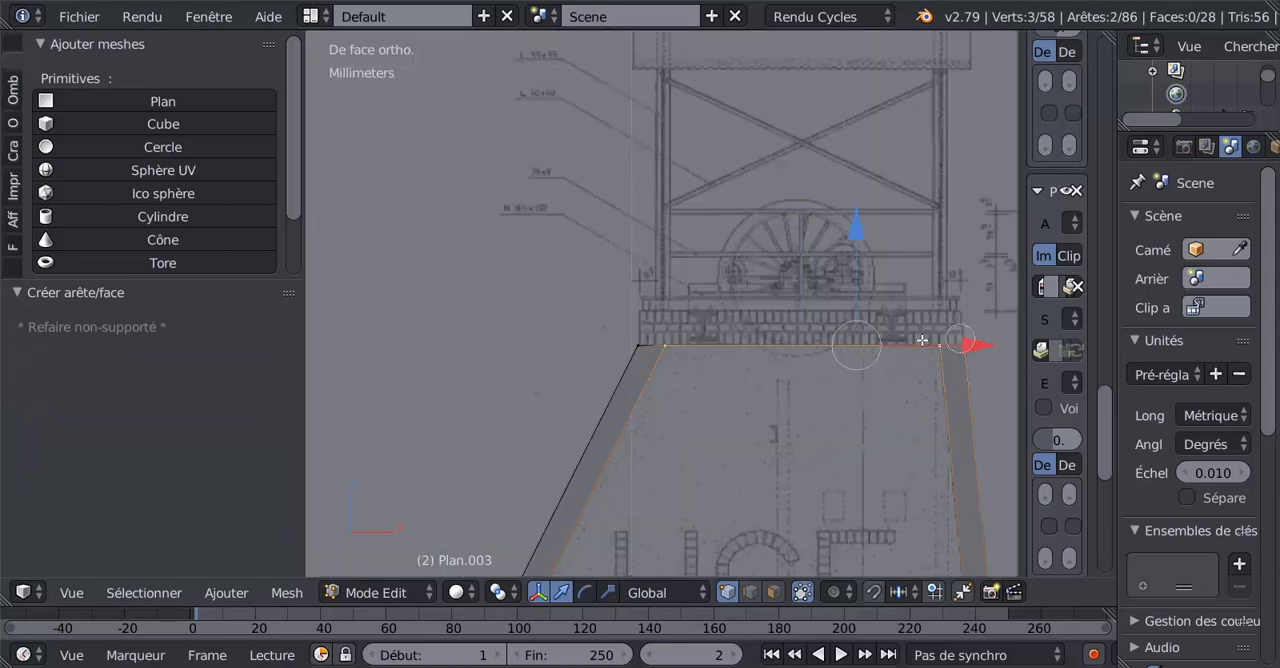
shift+right_click(638, 345)
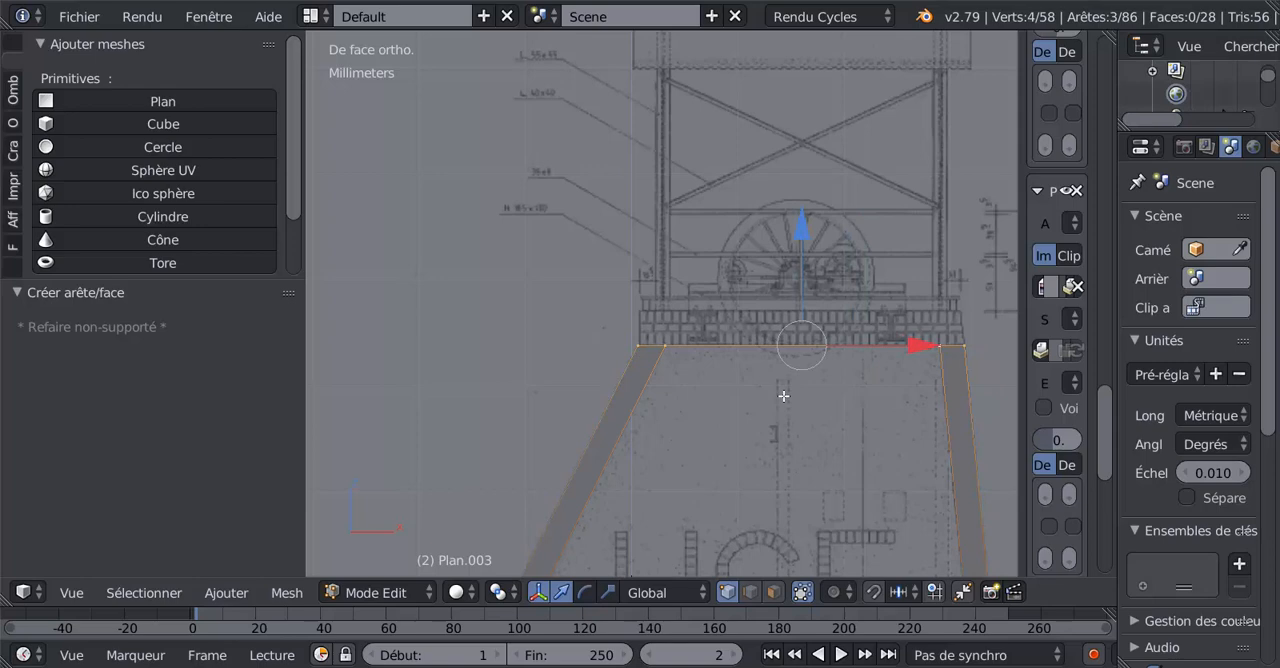
key(e)
key(Escape)
key(g)
key(z)
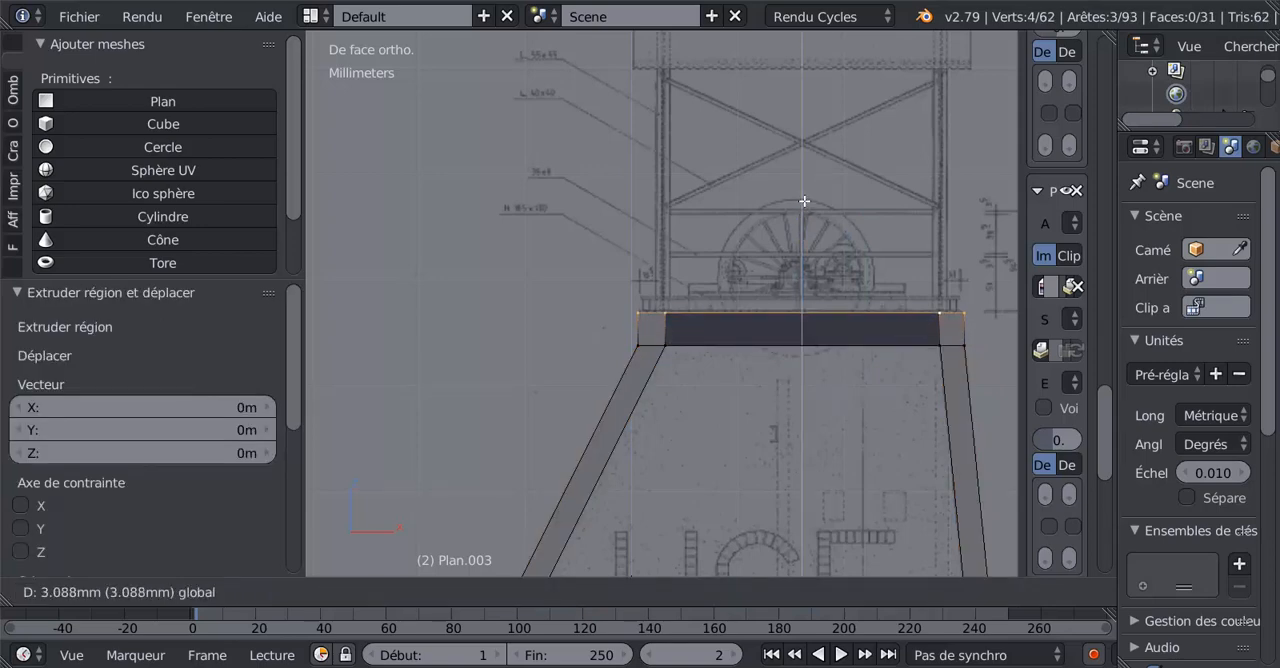
click(806, 200)
scroll(806, 355, up, 5)
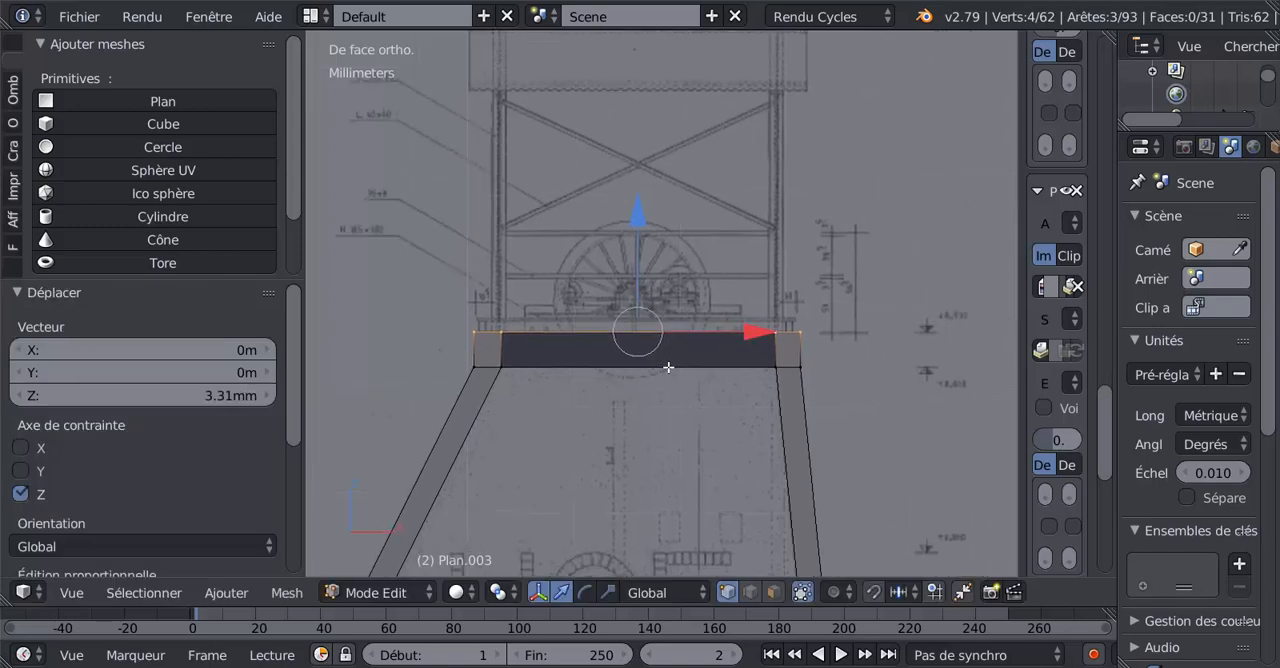
scroll(727, 385, down, 3)
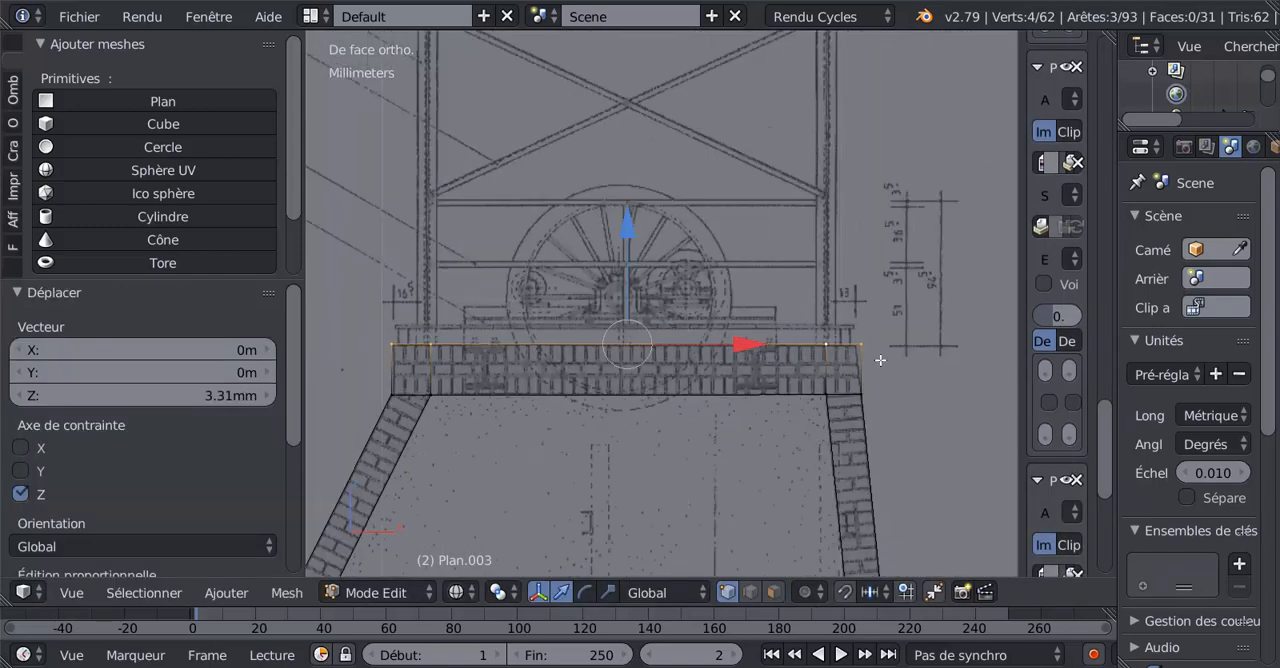
Flip the normal of the dark middle face in the upper brick course and inspect the face in solid shading.
key(z)
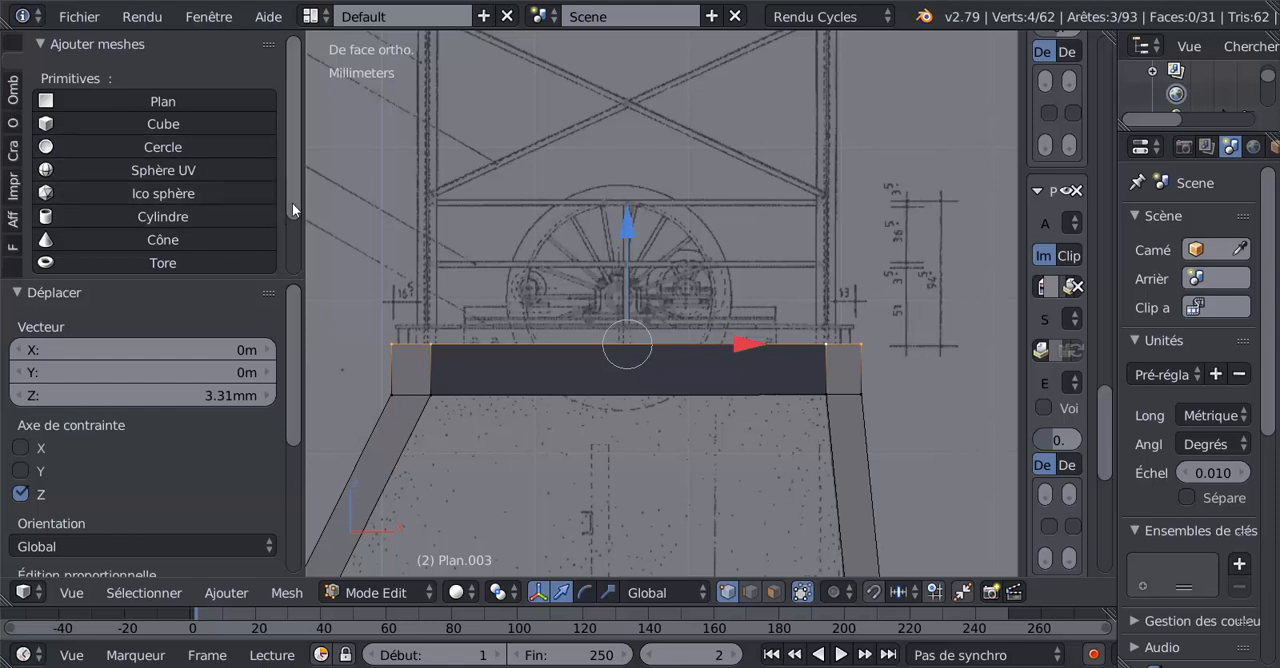
mouse_move(292, 203)
mouse_down()
mouse_move(290, 244)
mouse_move(290, 217)
mouse_up()
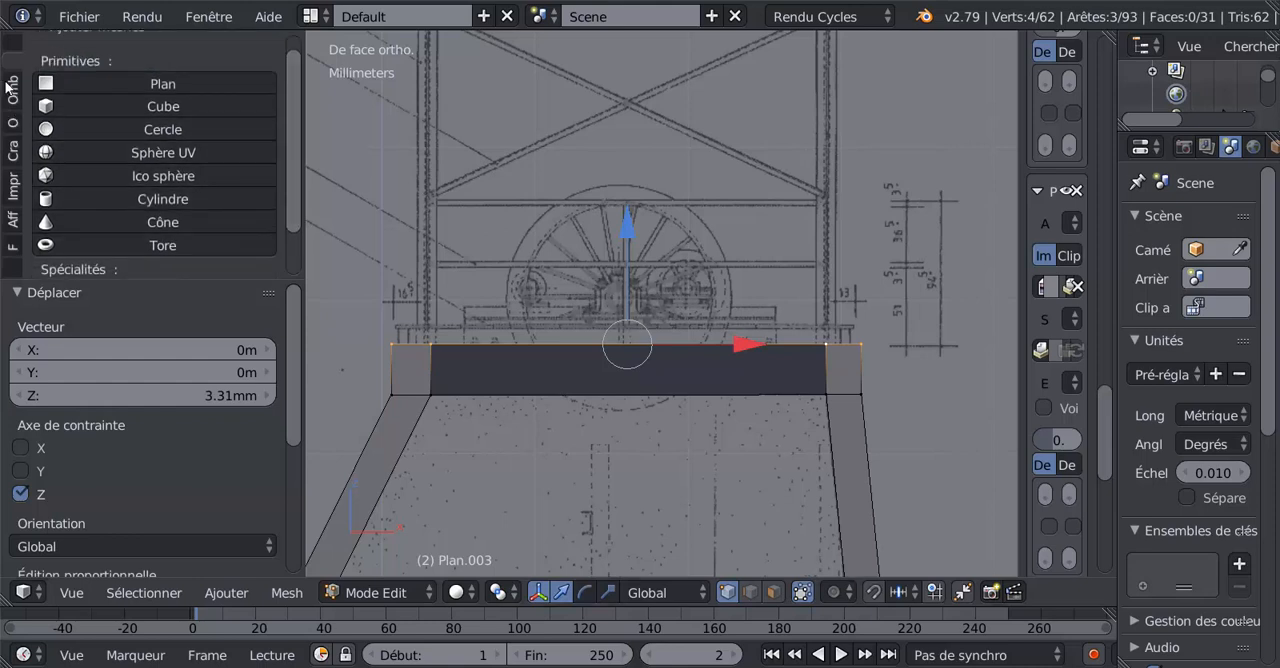
click(10, 88)
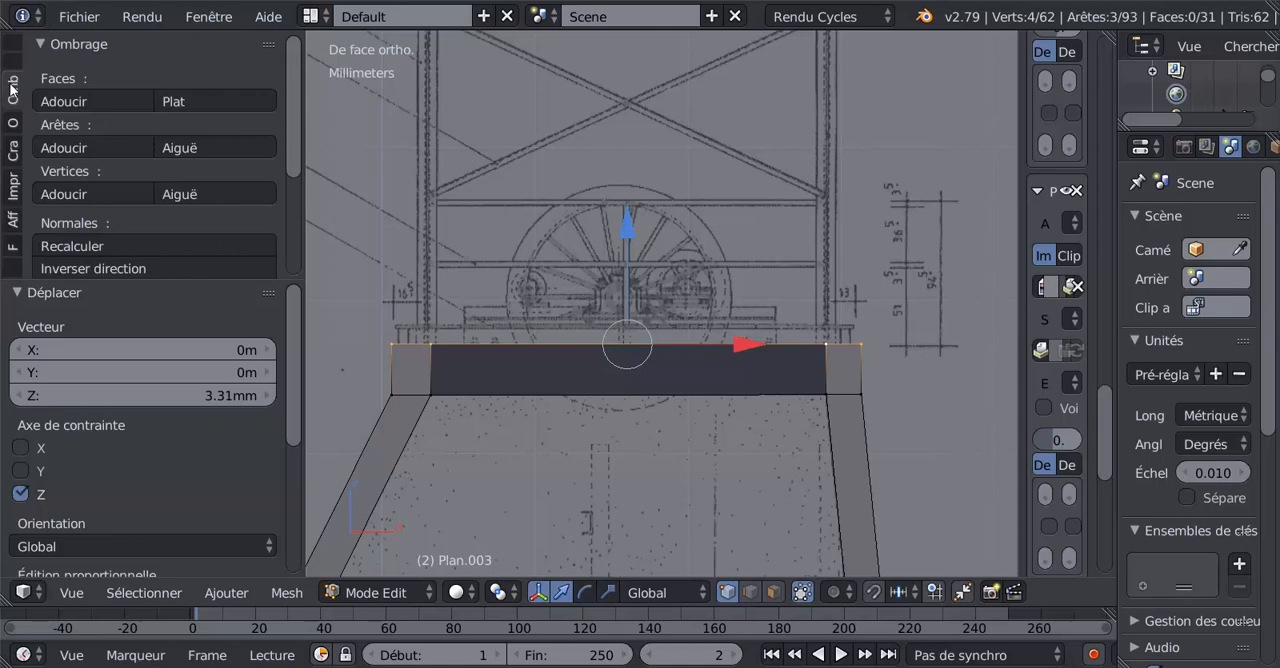
click(772, 595)
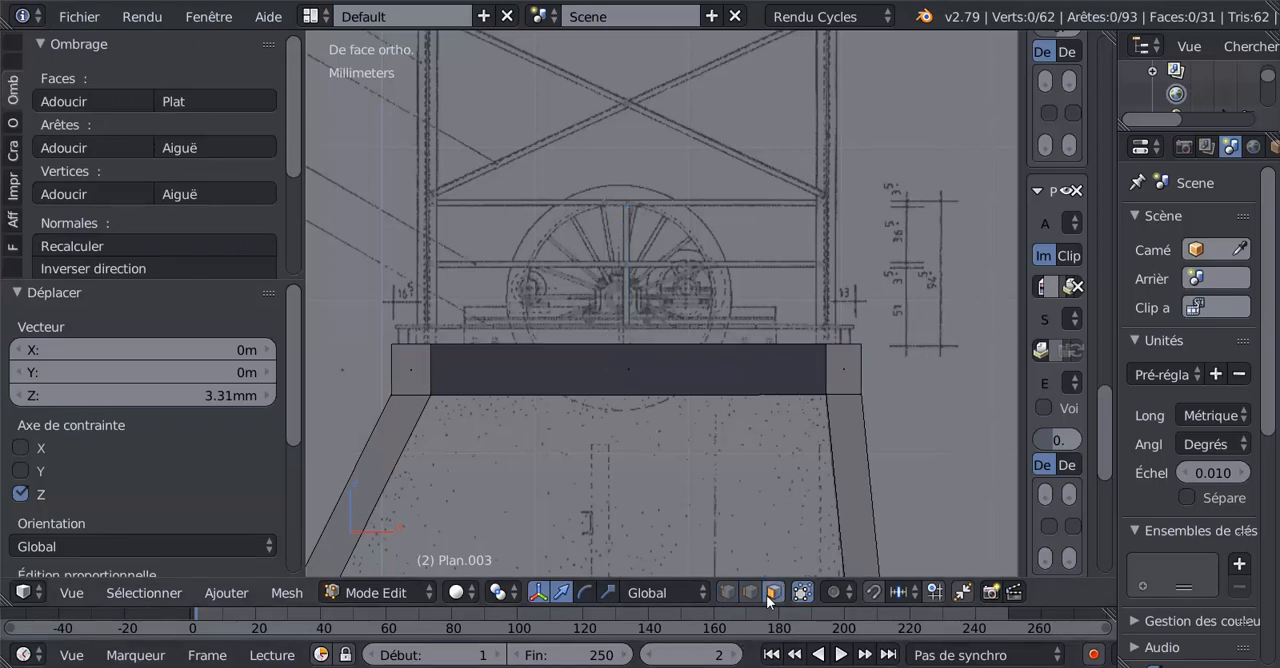
right_click(586, 380)
scroll(91, 219, down, 3)
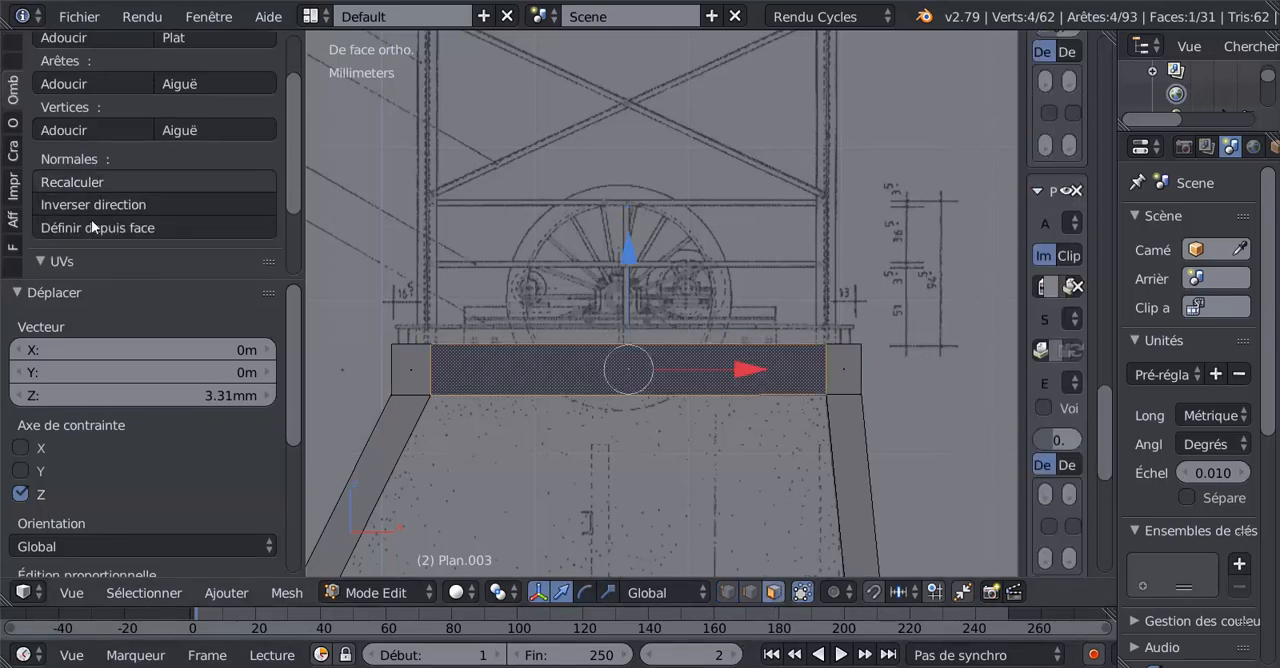
click(80, 205)
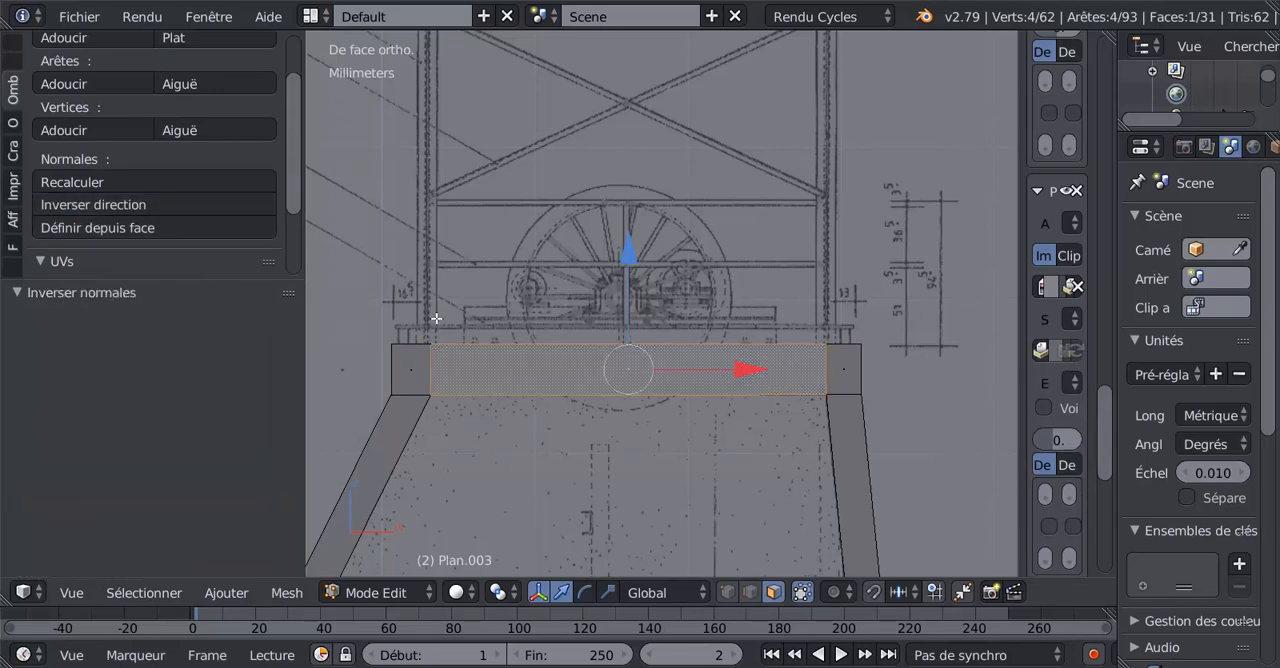
scroll(459, 362, down, 2)
middle_drag(459, 362, 551, 402)
scroll(551, 401, up, 4)
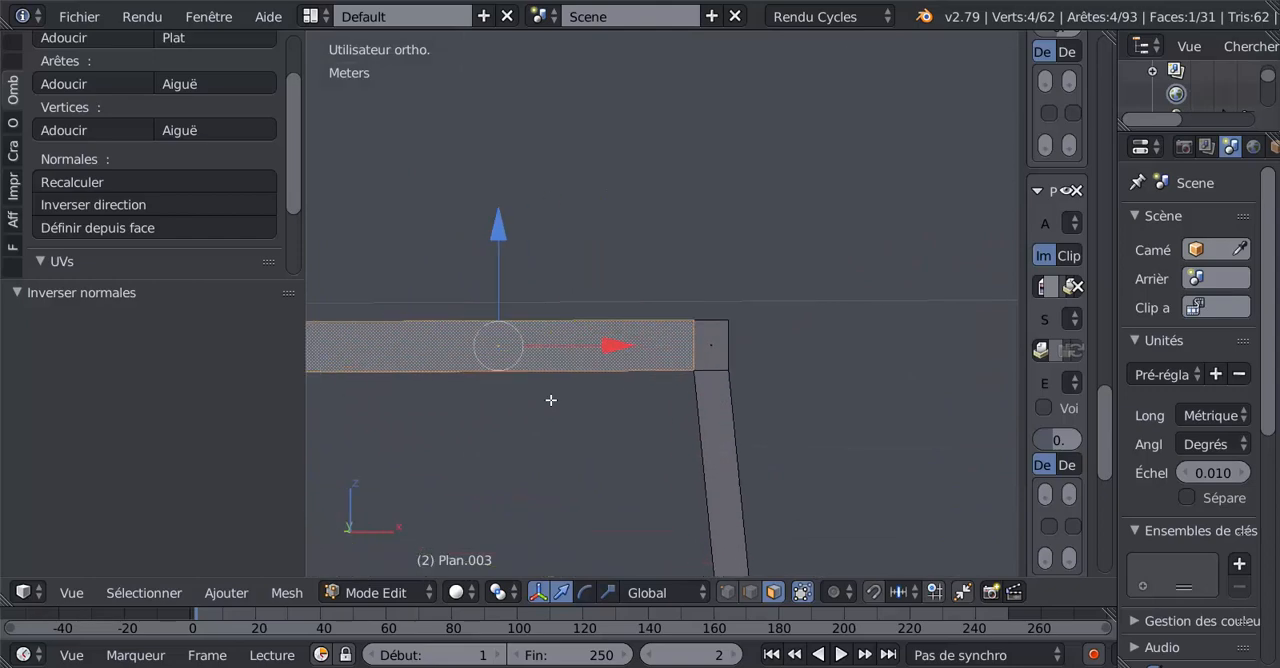
key(KP_1)
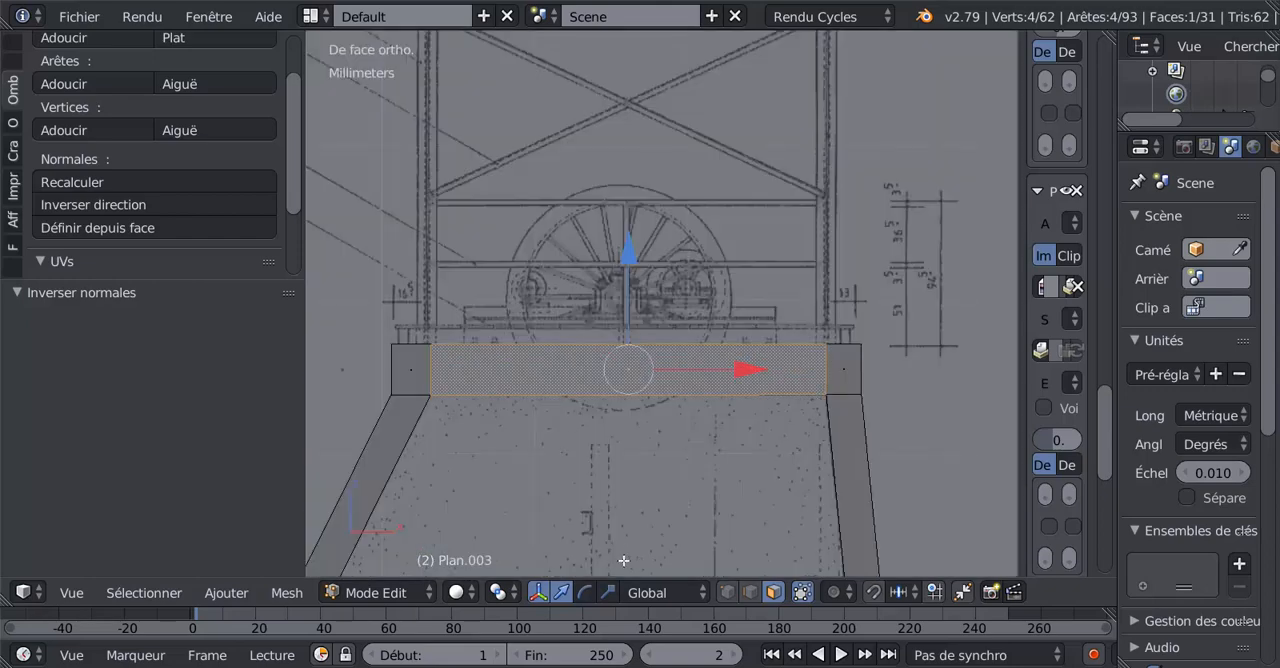
Move the upper brick course's top-right corner vertex -0.333 mm in X to match the drawing's slanted end.
click(727, 592)
shift+middle_drag(785, 451, 674, 445)
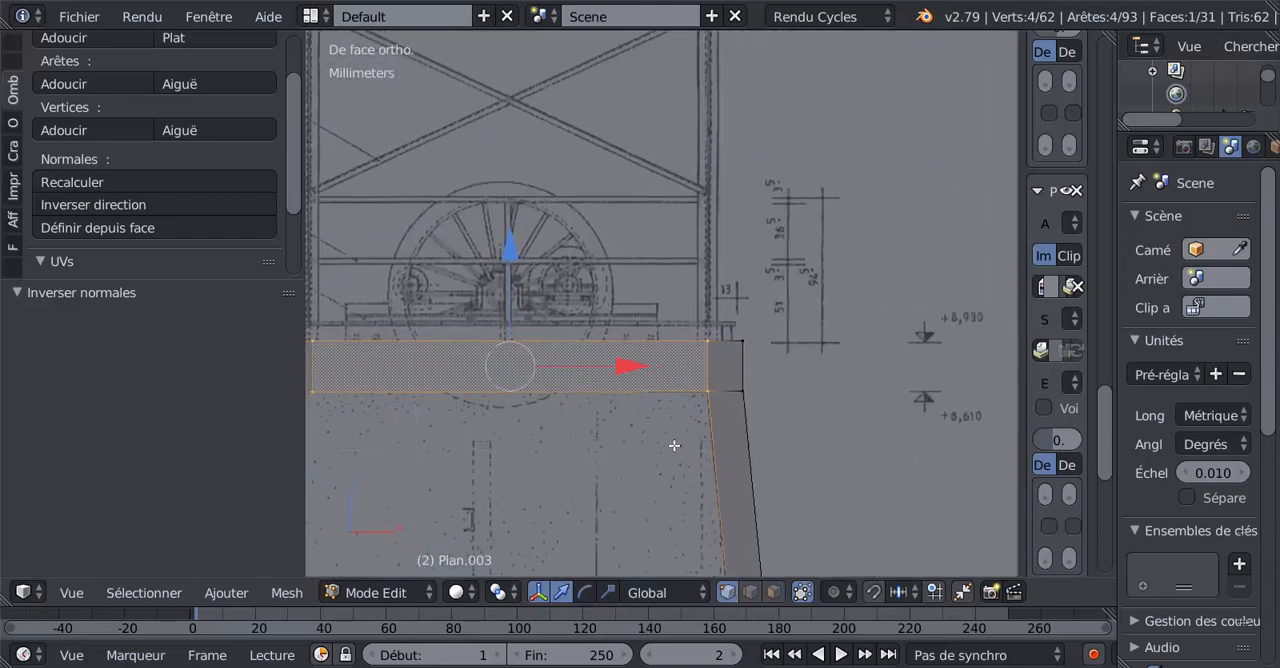
key(alt+z)
scroll(784, 434, up, 3)
right_click(819, 367)
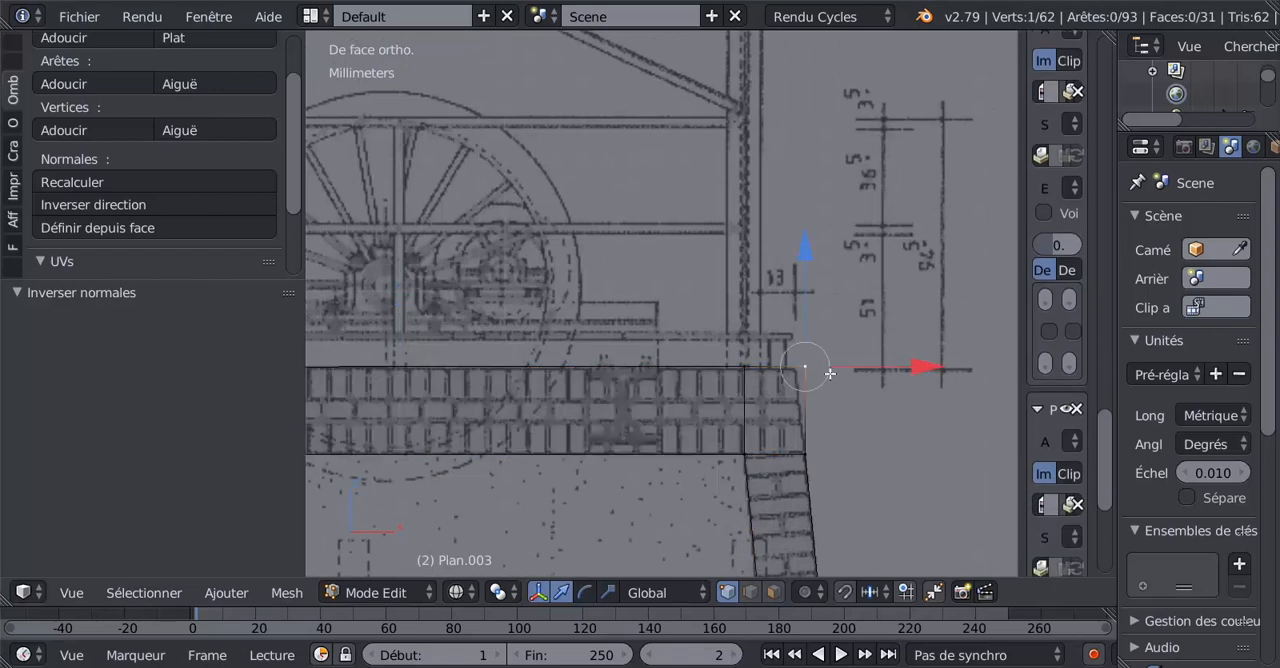
key(g)
key(x)
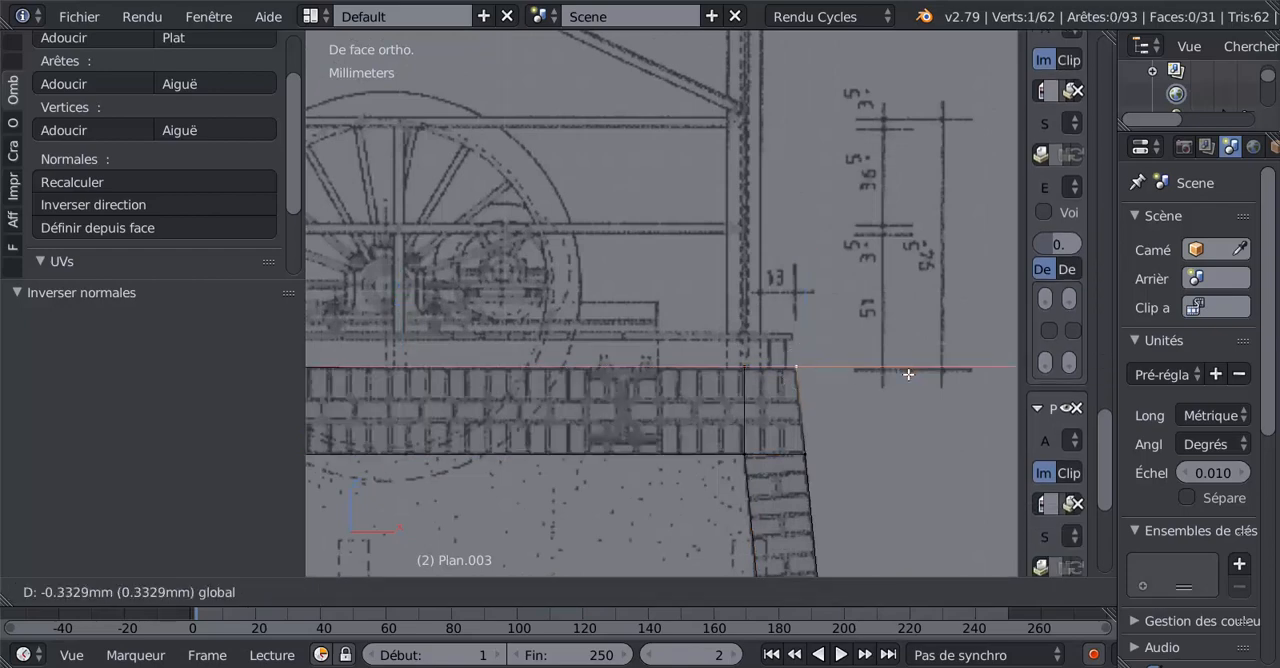
click(908, 374)
Move the upper brick course's left end edge 0.126 mm in X to align it with the drawing.
scroll(823, 482, down, 3)
shift+middle_drag(603, 471, 916, 460)
scroll(636, 347, up, 2)
scroll(634, 342, up, 2)
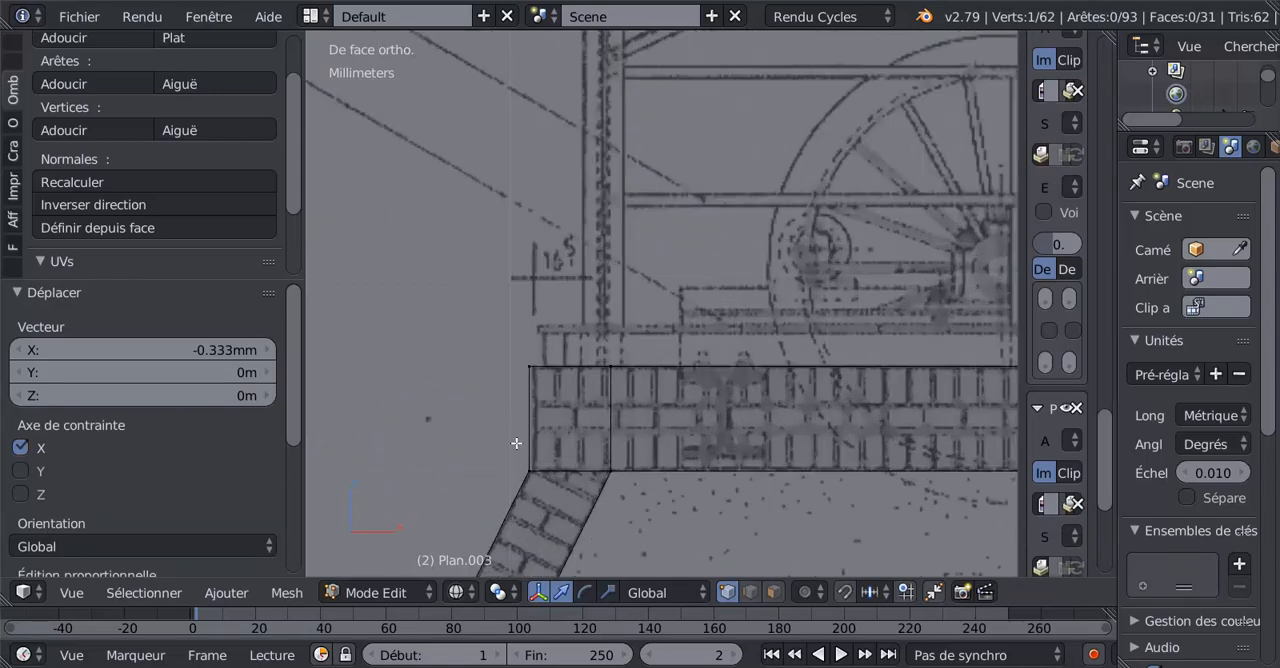
right_drag(528, 464, 527, 440)
shift+right_click(528, 366)
shift+right_click(528, 361)
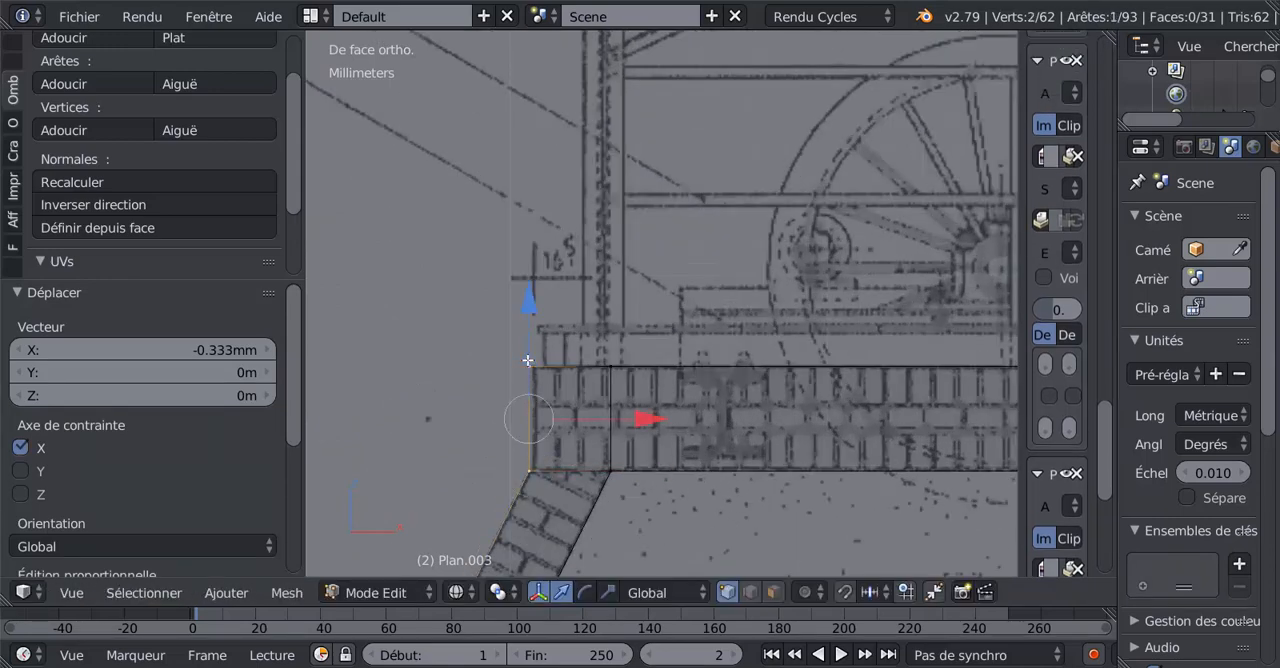
drag(641, 419, 644, 418)
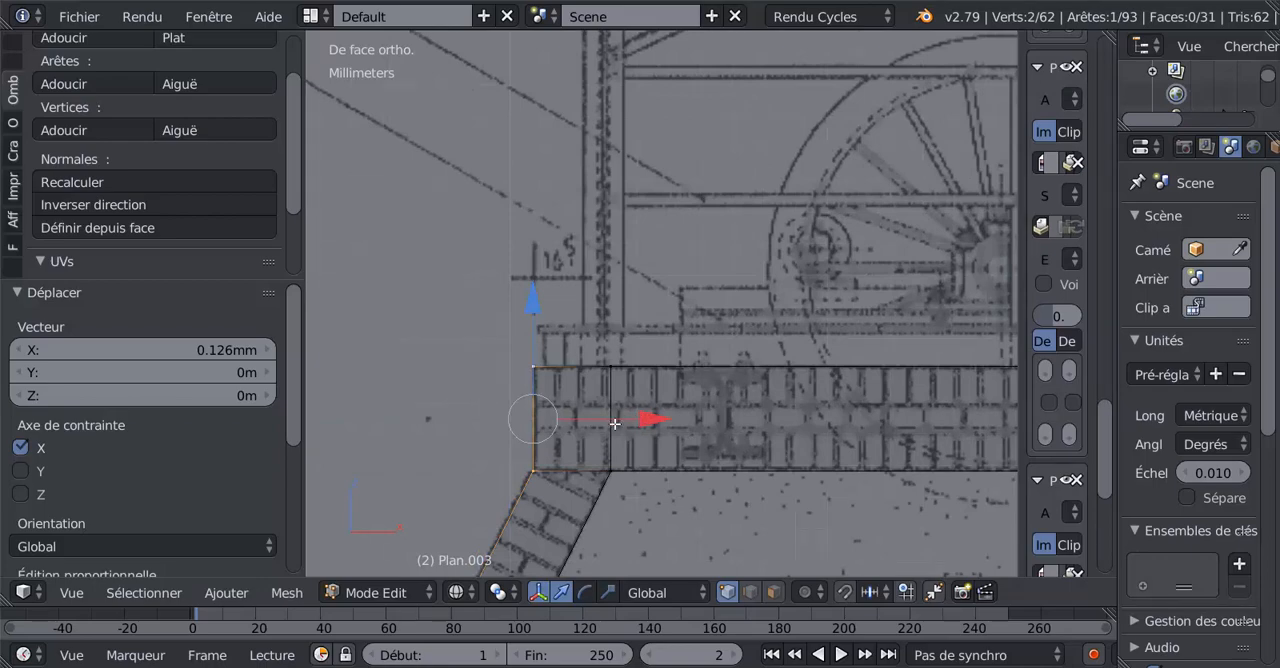
Examine the whole traced pillar outline against the reference drawing in Object and Edit modes.
scroll(614, 424, down, 6)
key(Tab)
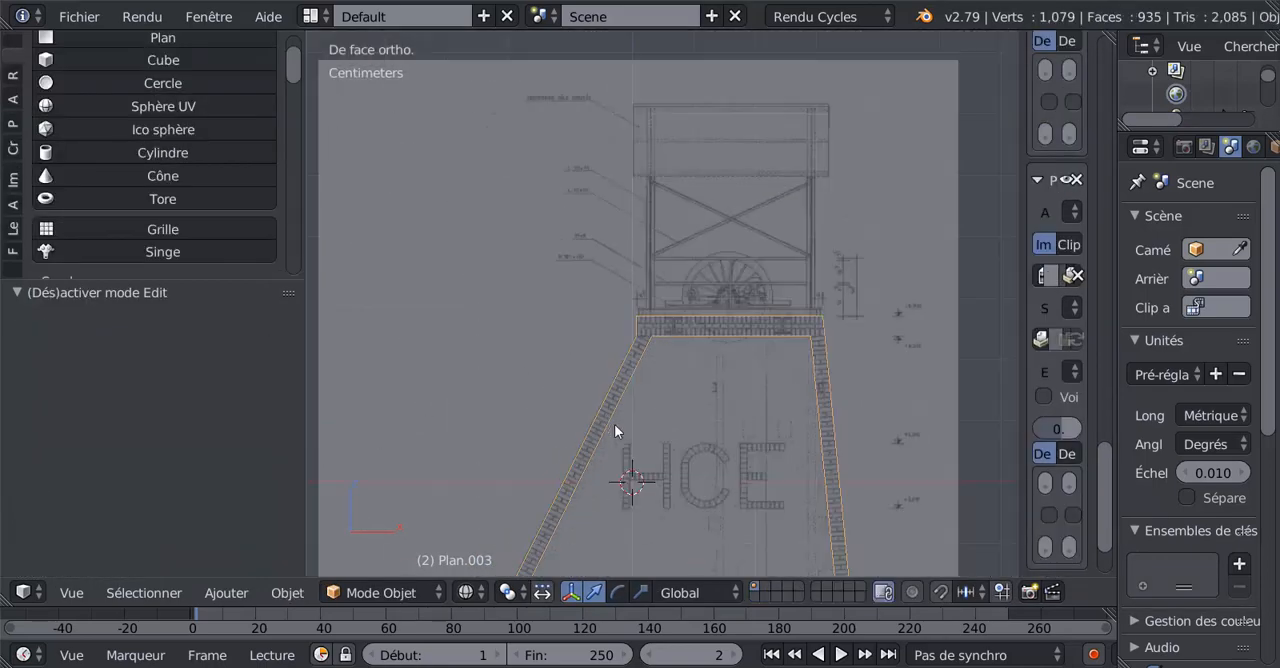
key(Tab)
key(Tab)
scroll(618, 432, down, 4)
key(Tab)
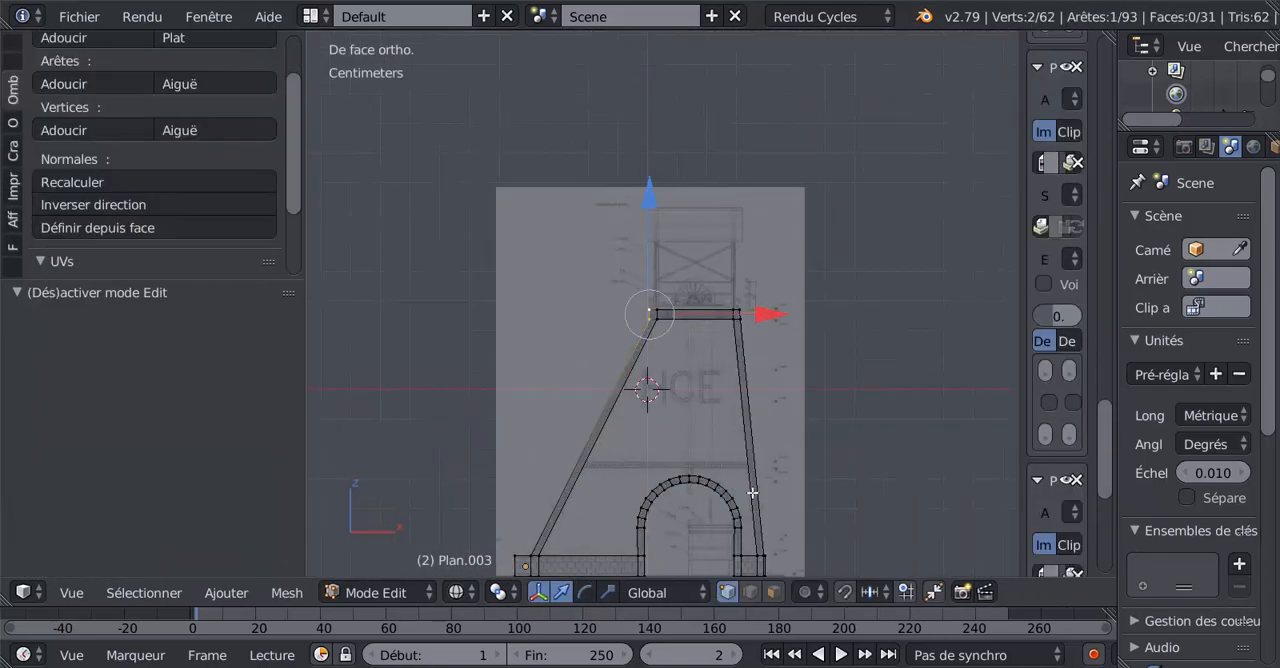
scroll(740, 430, up, 2)
key(Tab)
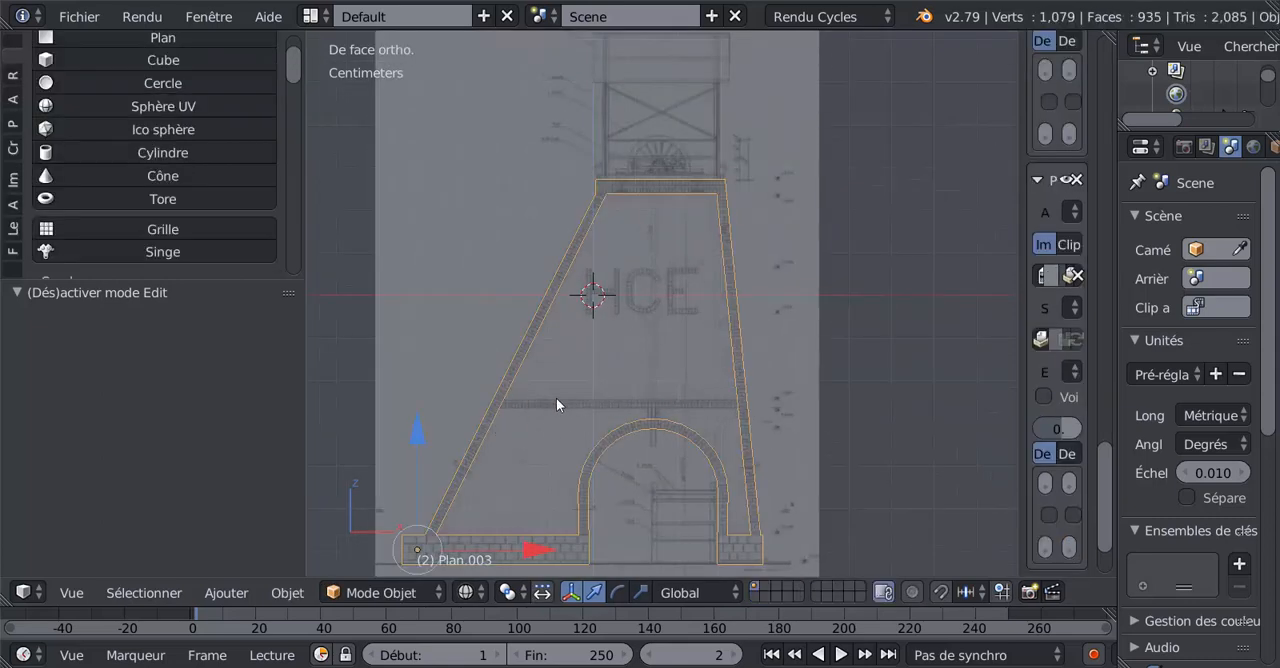
key(Tab)
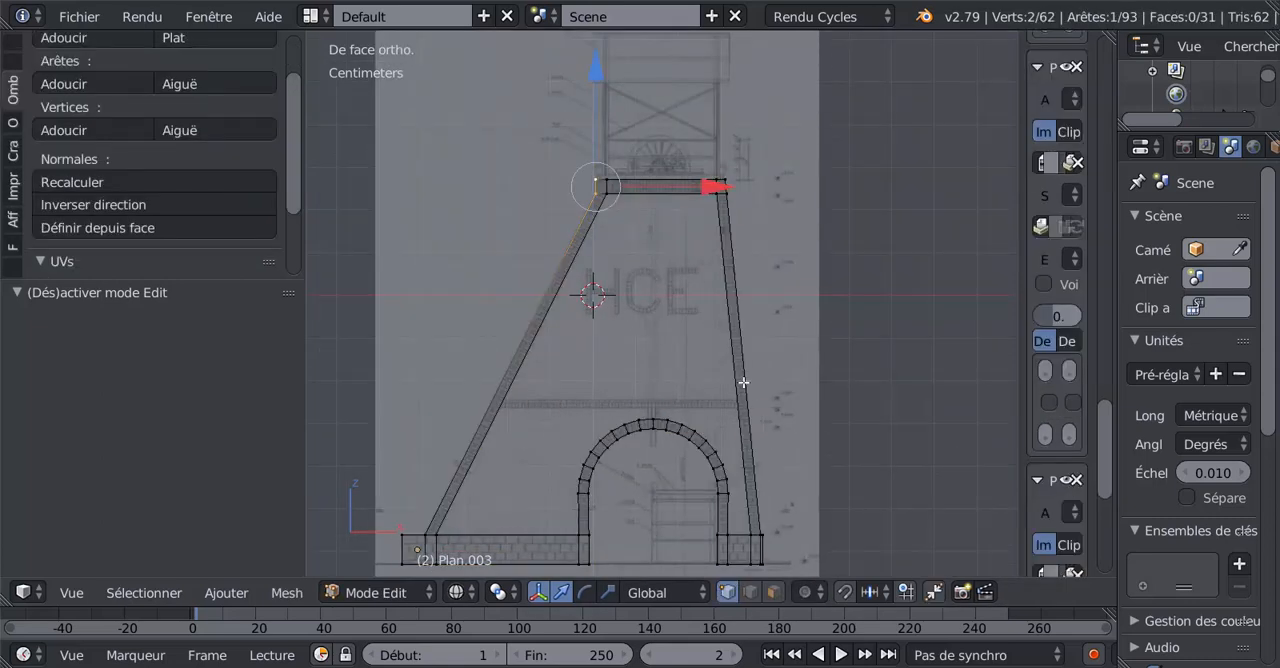
Add one loop cut across the right leg with a slide factor of 0.206, near the horizontal brick band's top.
key(ctrl+r)
click(749, 398)
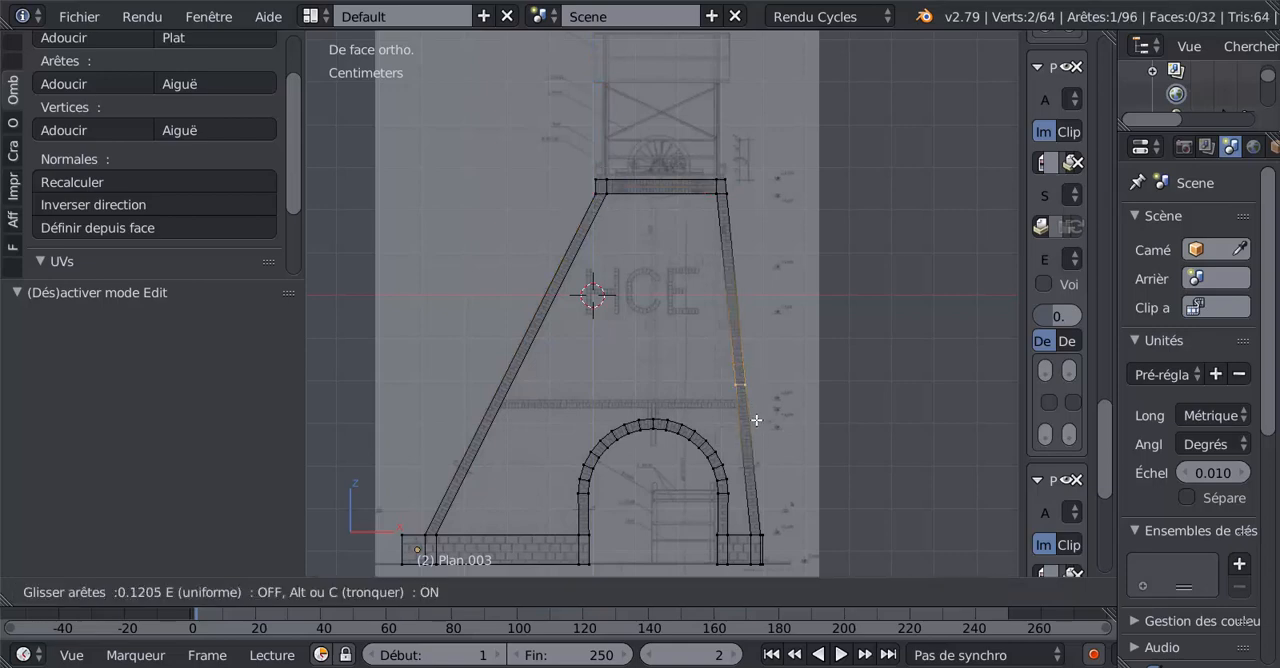
click(752, 428)
scroll(762, 442, up, 7)
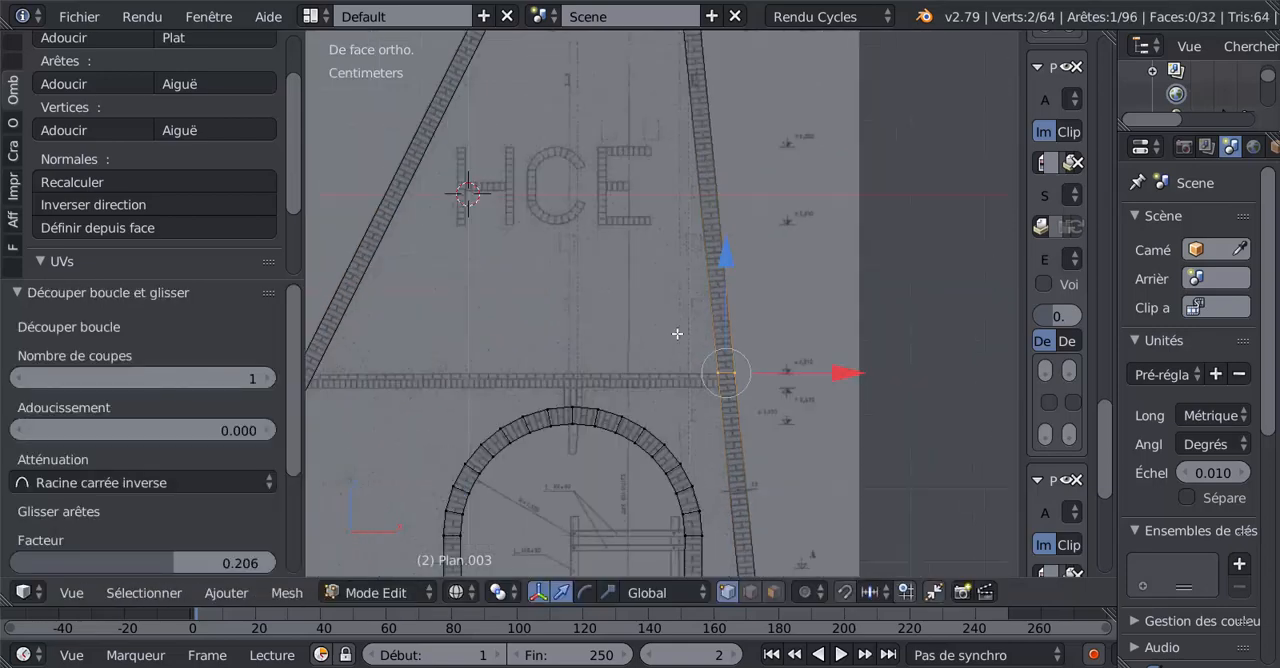
scroll(671, 327, up, 2)
scroll(840, 404, down, 2)
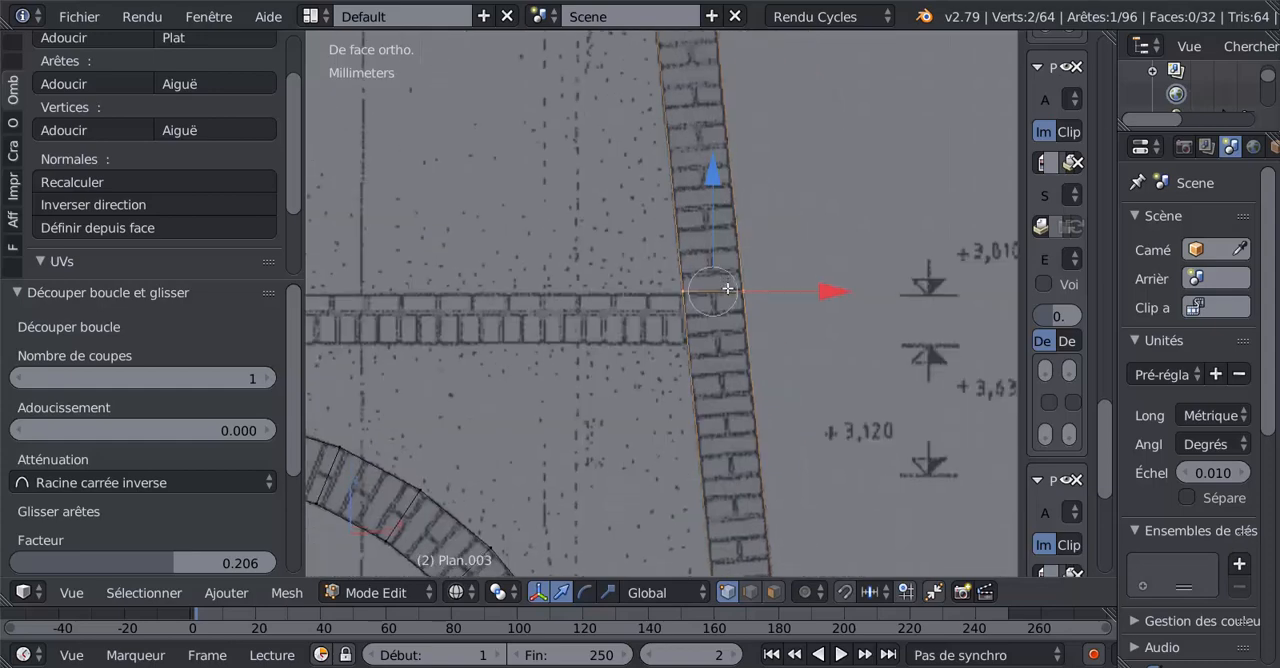
Add a second loop cut across the right leg at the horizontal brick band's underside, with a slide factor of -0.879.
scroll(758, 416, down, 1)
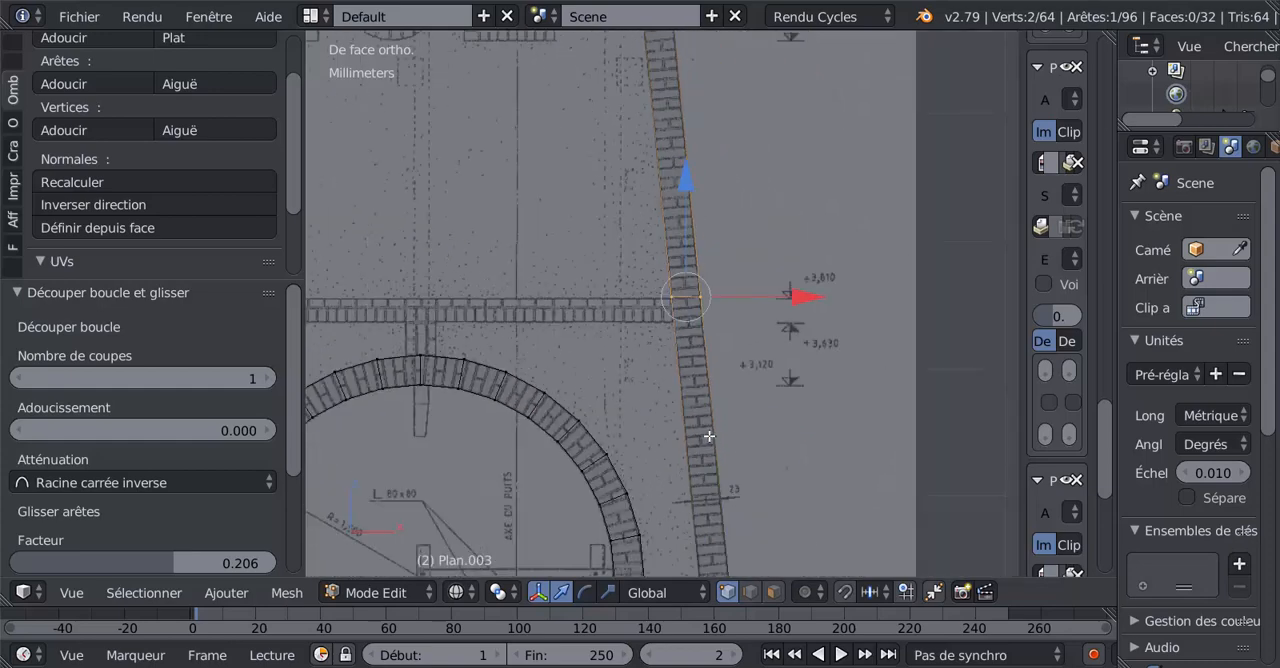
key(ctrl+r)
click(711, 406)
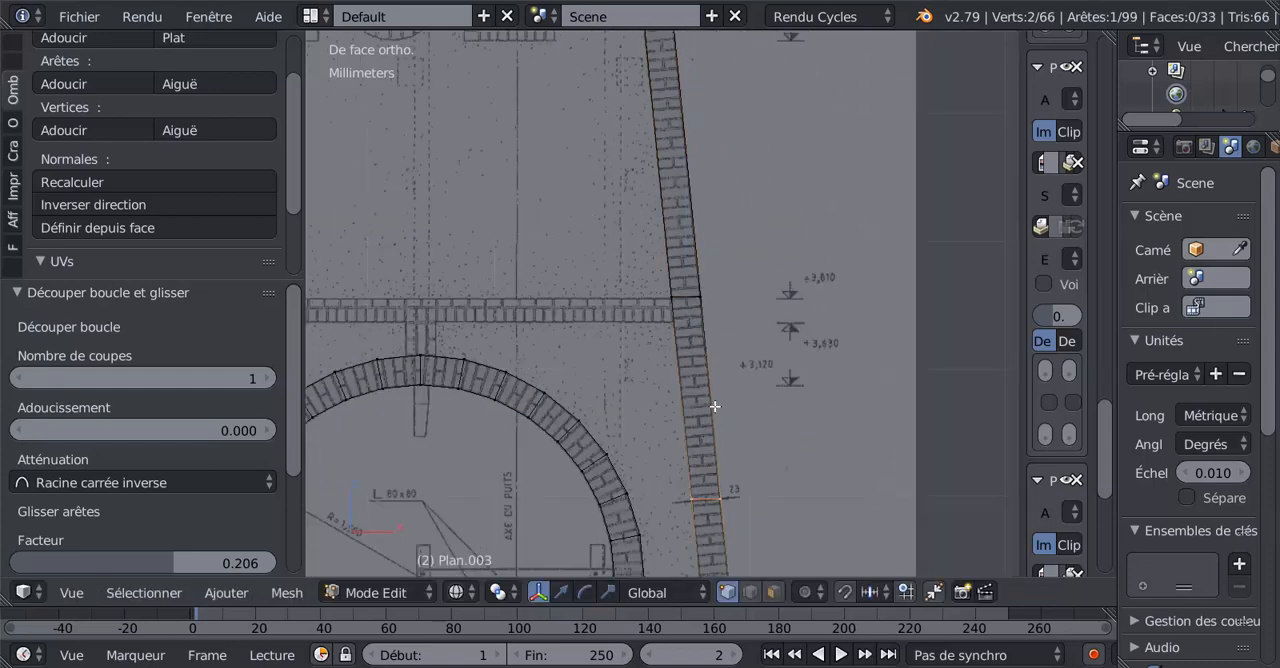
click(727, 255)
Slide the right leg's upper cut edge by a factor of 0.059 onto the horizontal brick band's top line.
scroll(740, 270, up, 5)
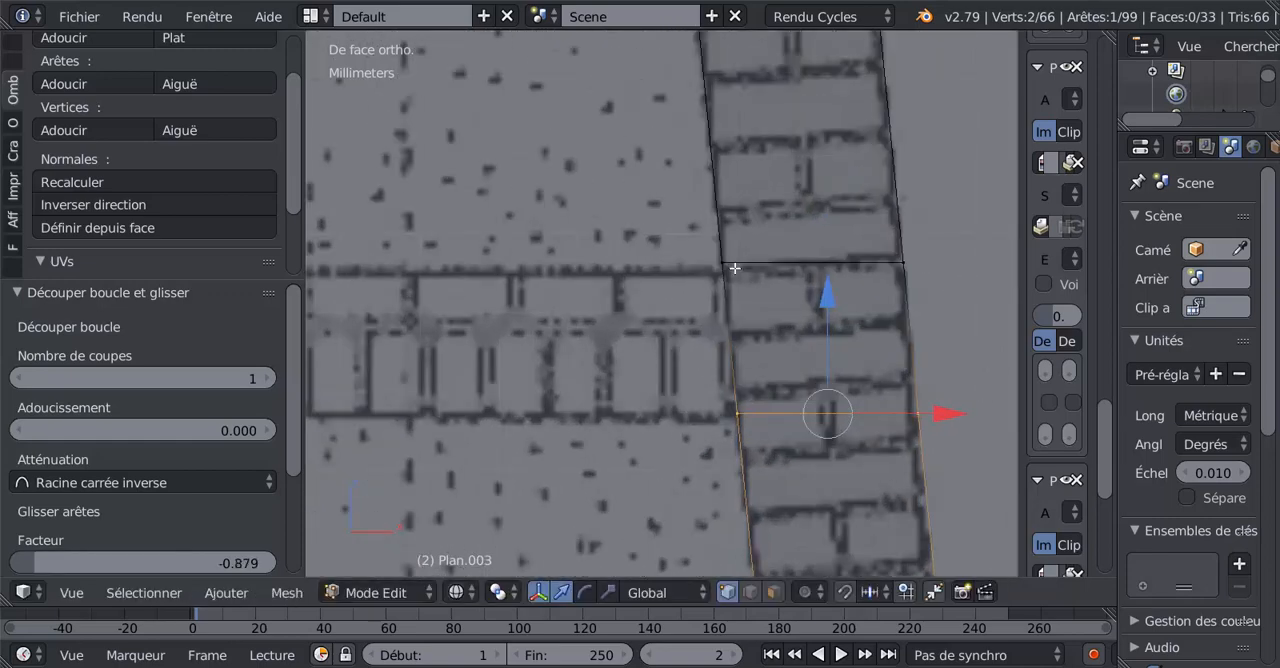
right_click(734, 268)
shift+right_click(881, 275)
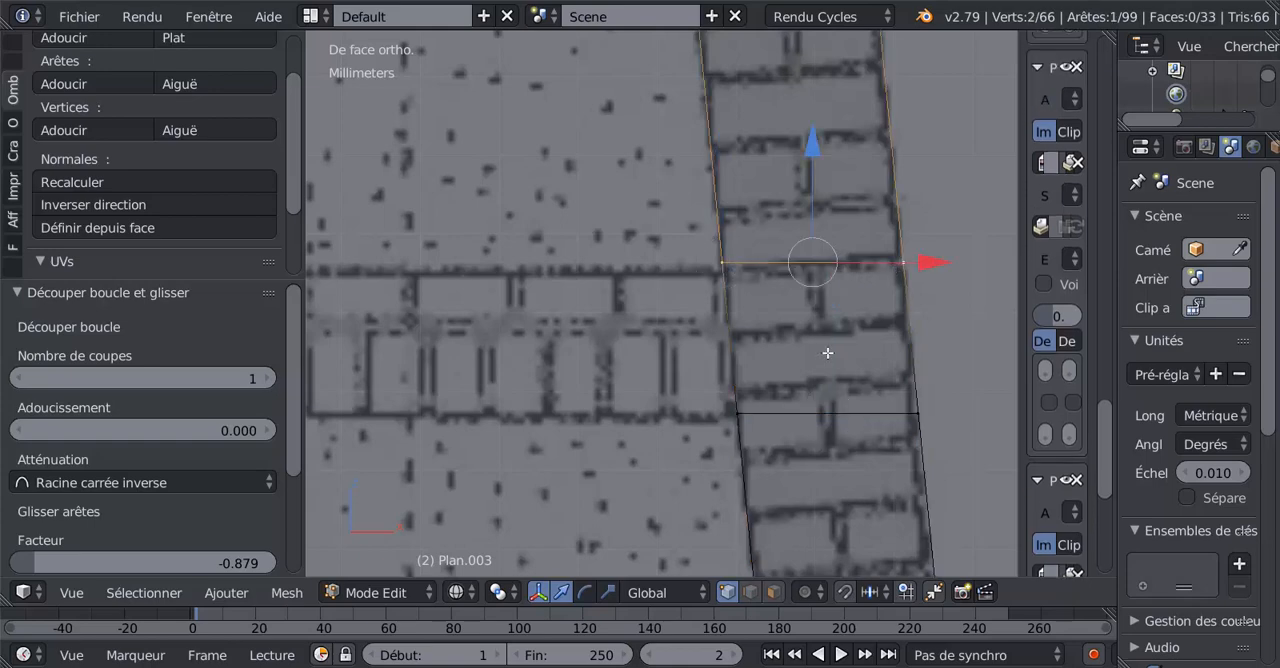
key(g)
key(g)
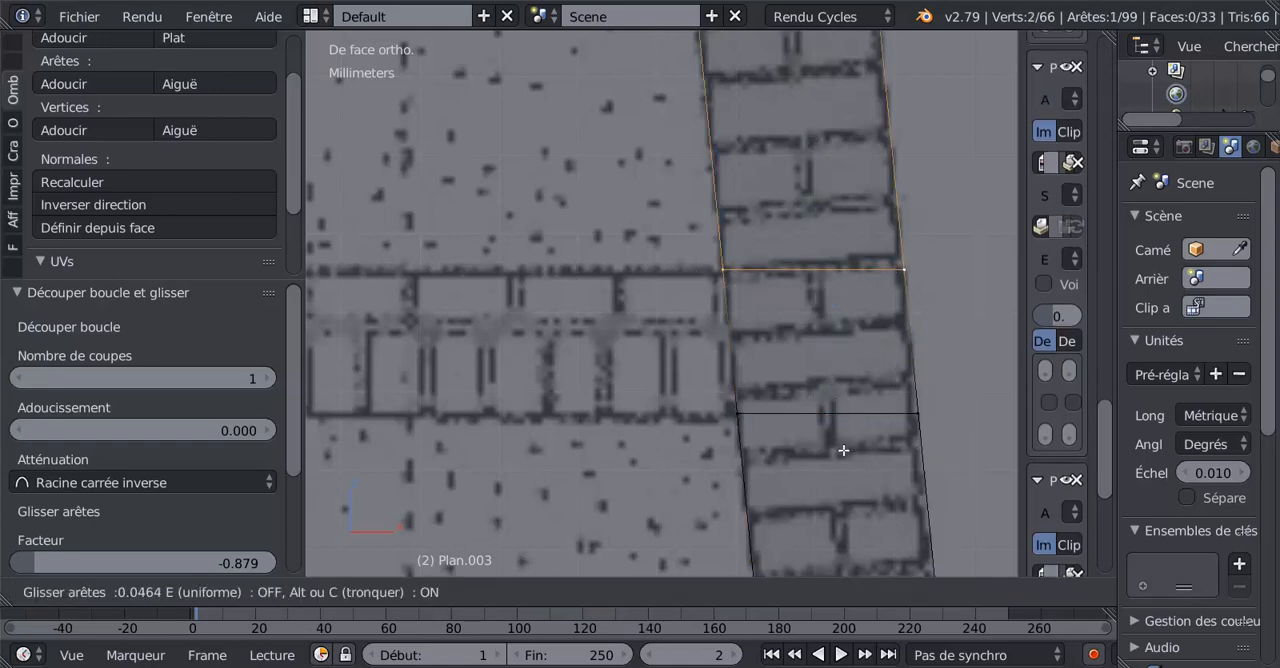
click(847, 468)
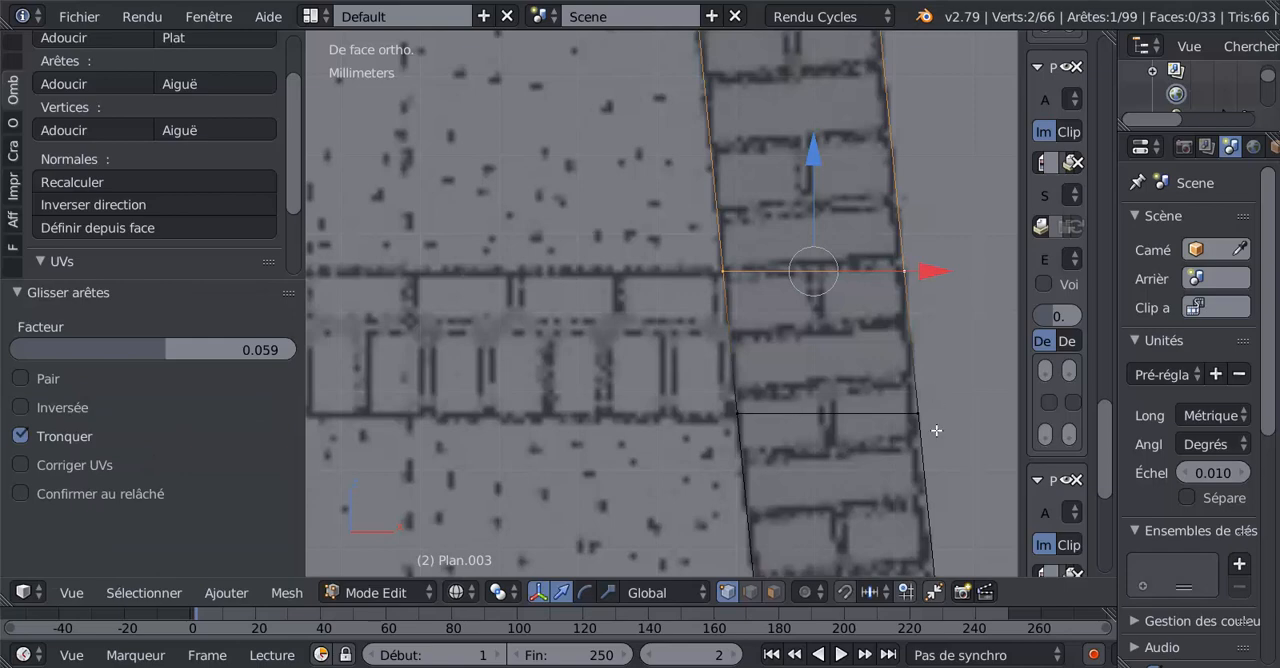
Add one loop cut across the left leg with a slide factor of 0.207, near the horizontal brick band's top.
scroll(932, 430, down, 5)
scroll(545, 430, down, 5)
shift+middle_drag(500, 428, 1012, 434)
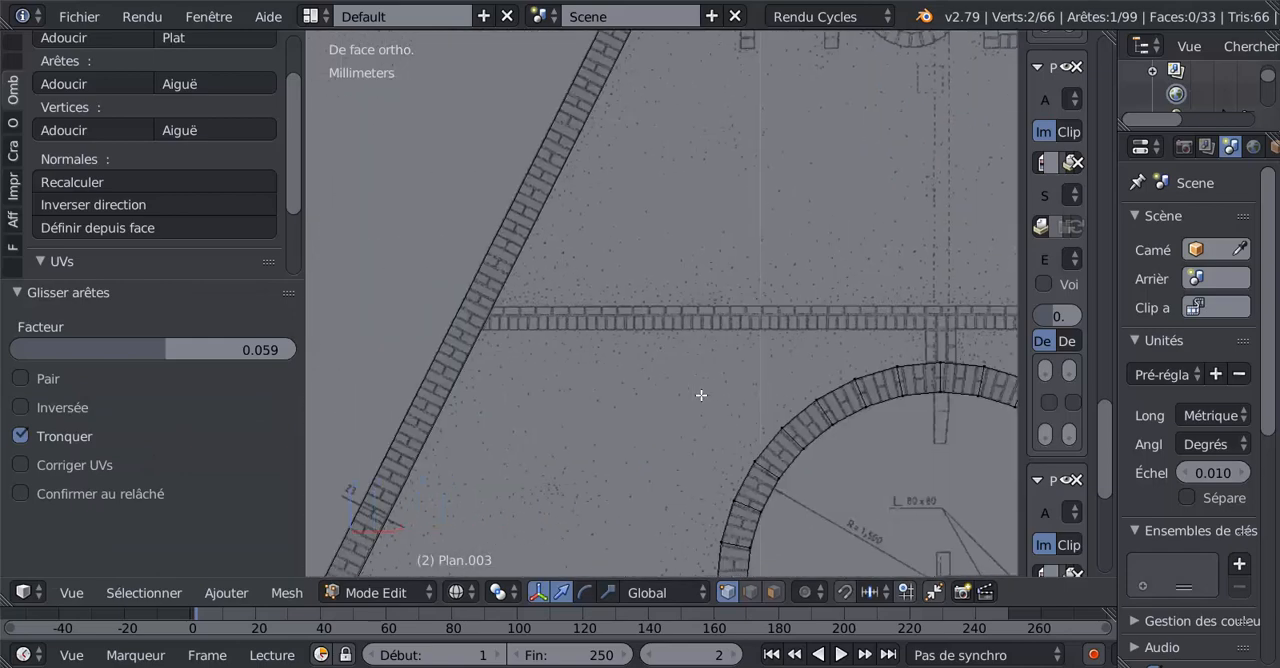
scroll(567, 346, down, 4)
key(ctrl+r)
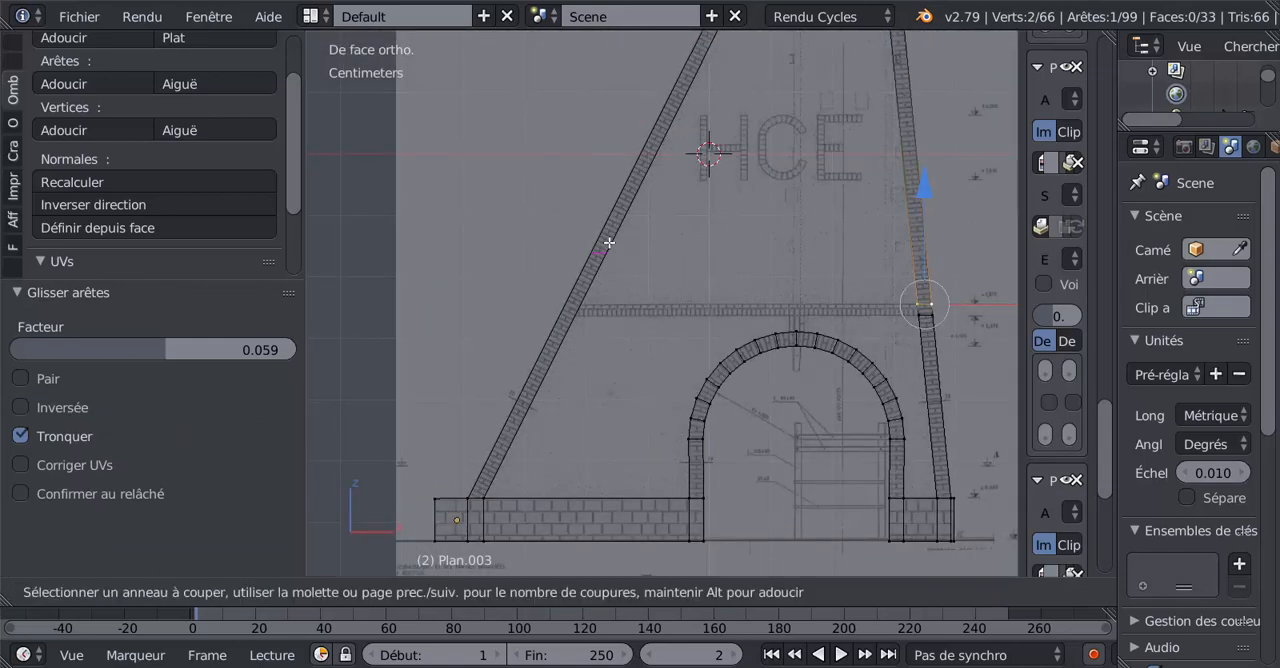
click(609, 246)
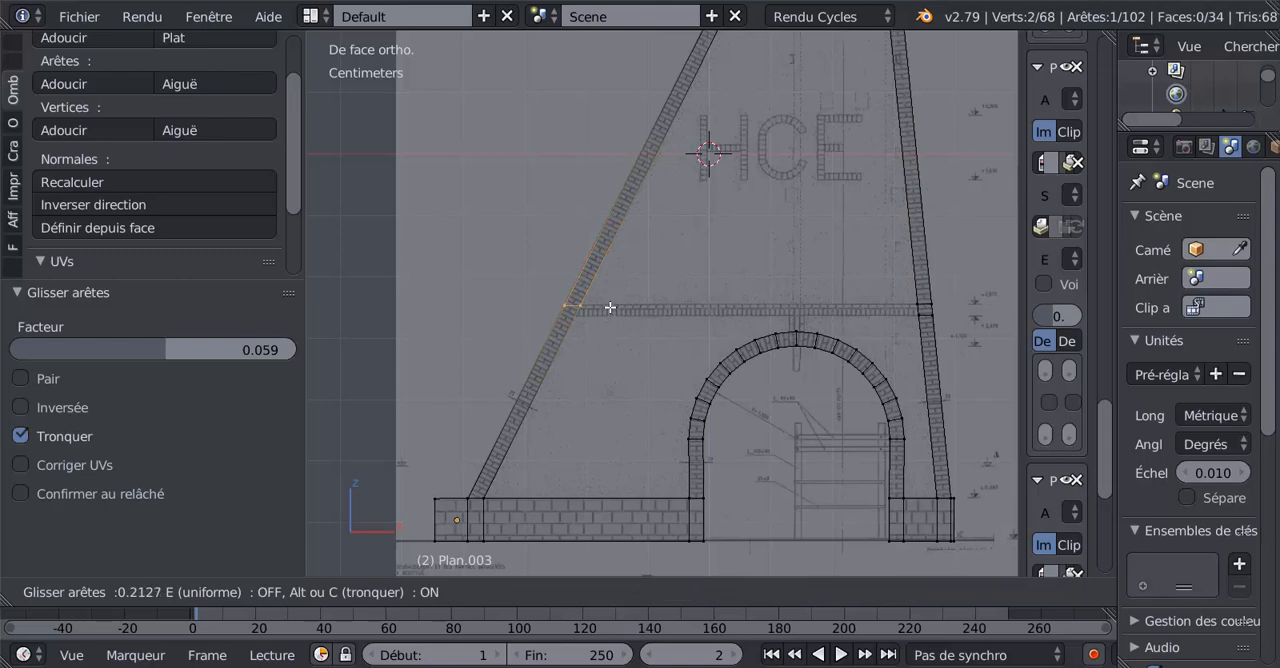
click(610, 309)
Add a second loop cut across the left leg at the horizontal brick band's underside, with a slide factor of -0.876.
scroll(592, 332, up, 3)
scroll(503, 362, down, 2)
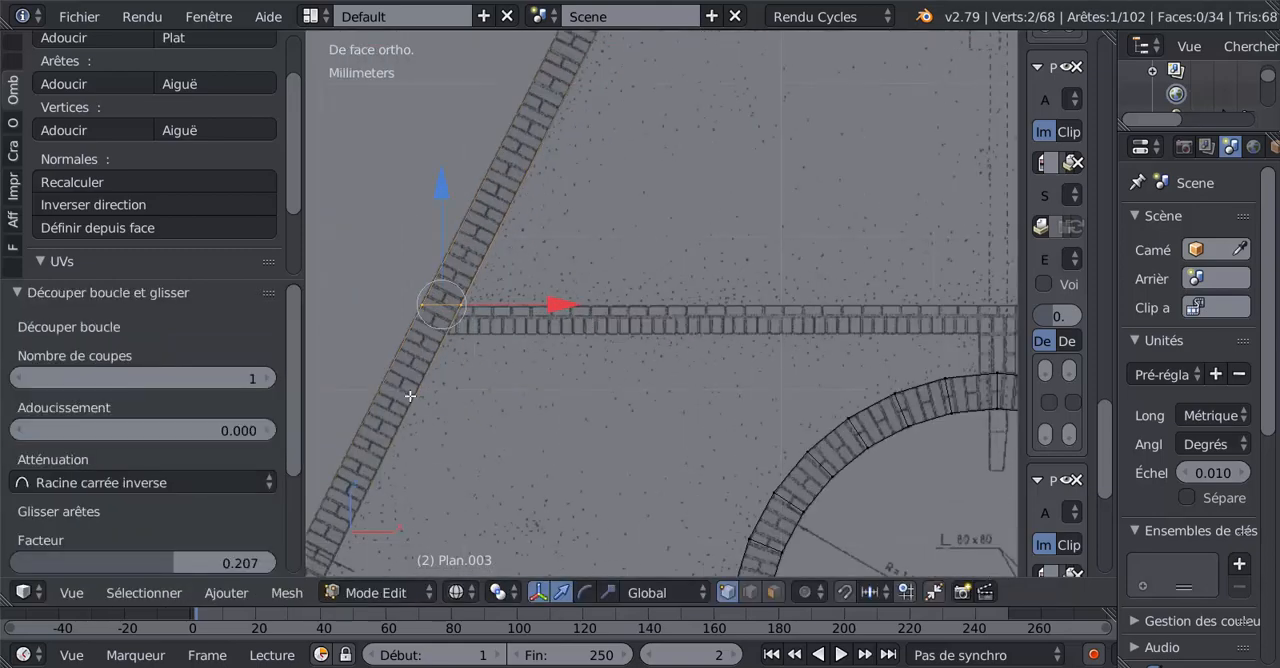
key(ctrl+r)
click(484, 419)
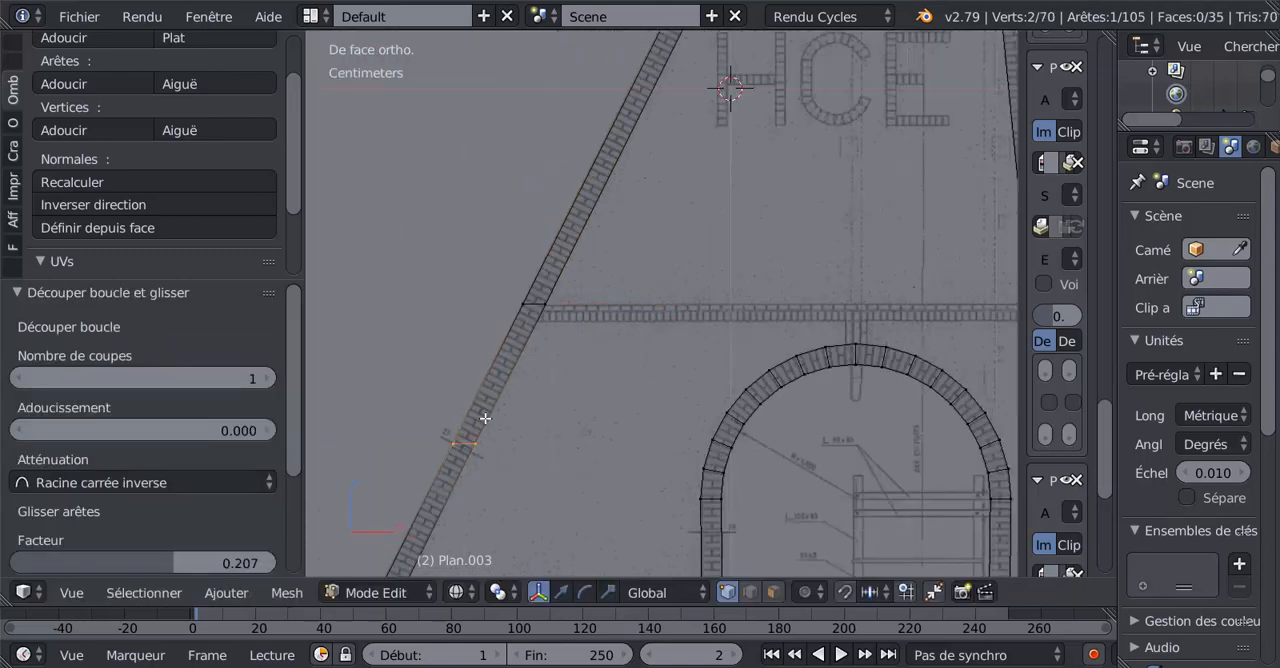
click(595, 320)
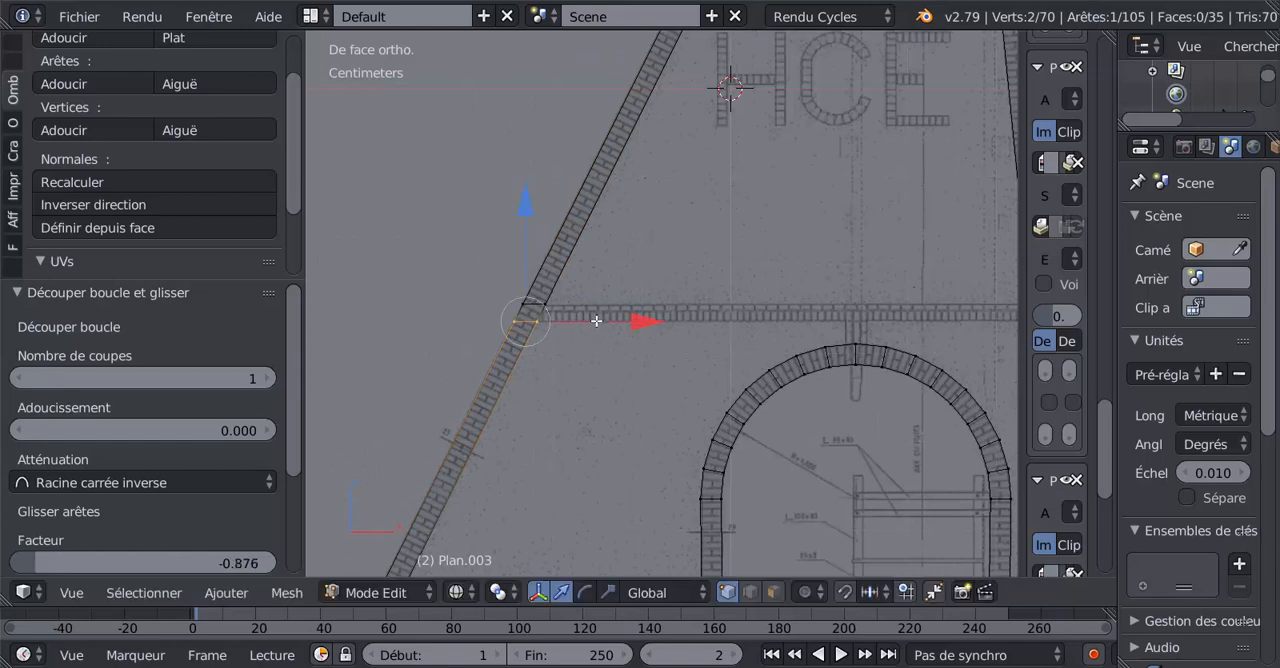
Slide the left leg's upper cut edge by a factor of 0.067 onto the horizontal brick band's top line.
scroll(591, 320, up, 4)
shift+middle_drag(923, 325, 848, 327)
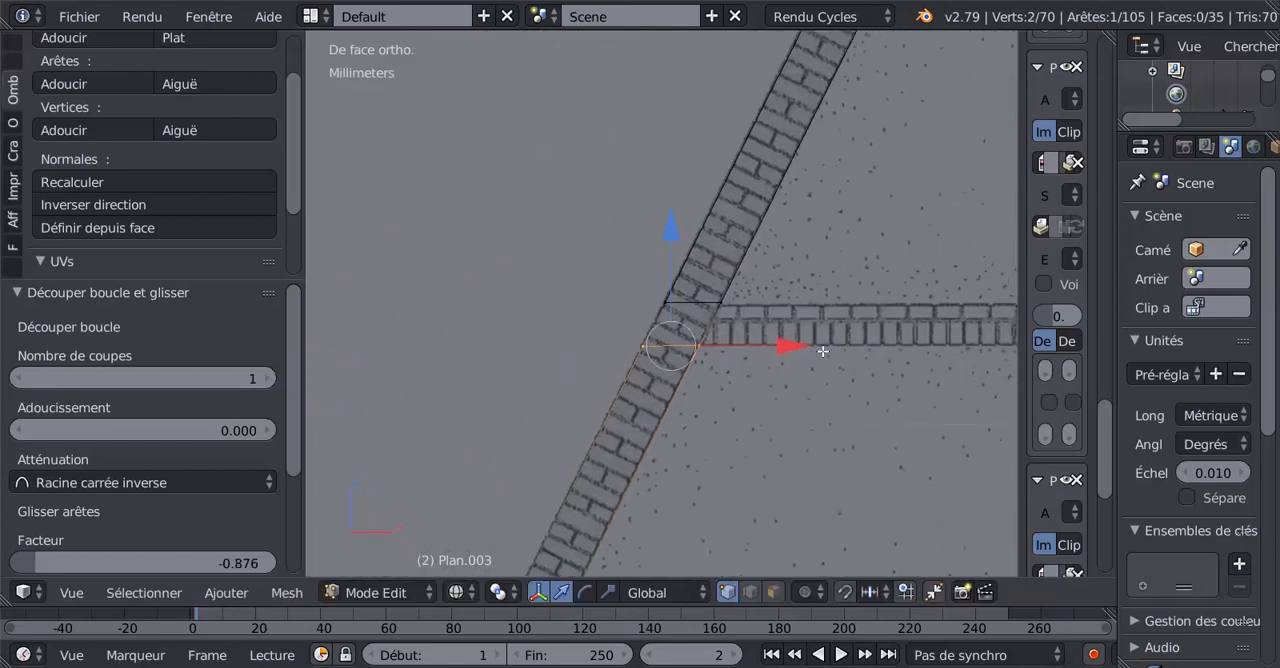
scroll(828, 408, up, 3)
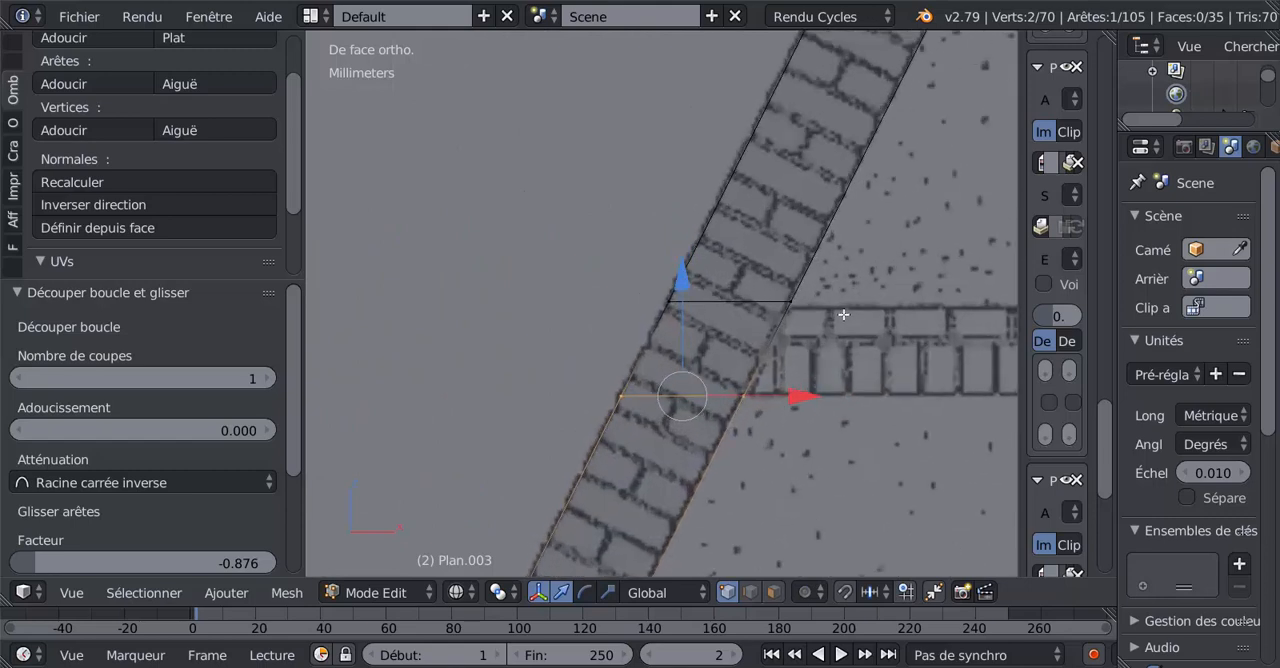
right_click(813, 298)
shift+right_click(684, 303)
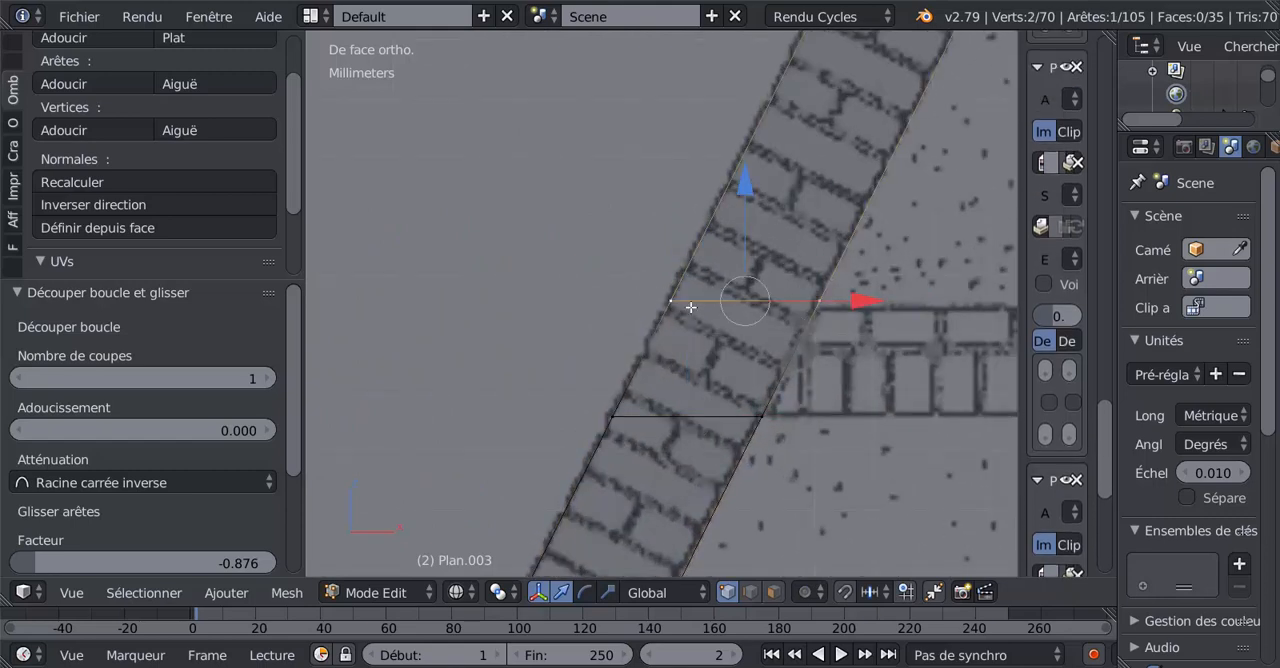
key(g)
key(g)
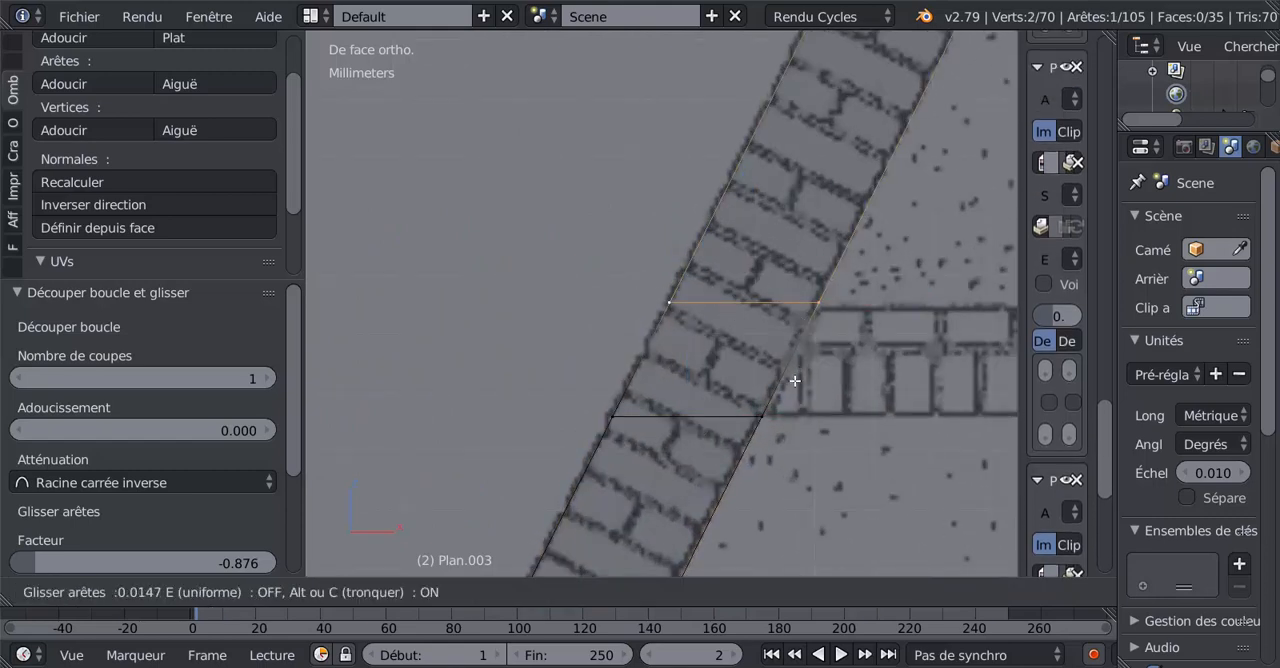
click(758, 457)
Slide the left leg's lower cut edge by a factor of -0.013 onto the horizontal brick band's bottom line.
right_click(760, 420)
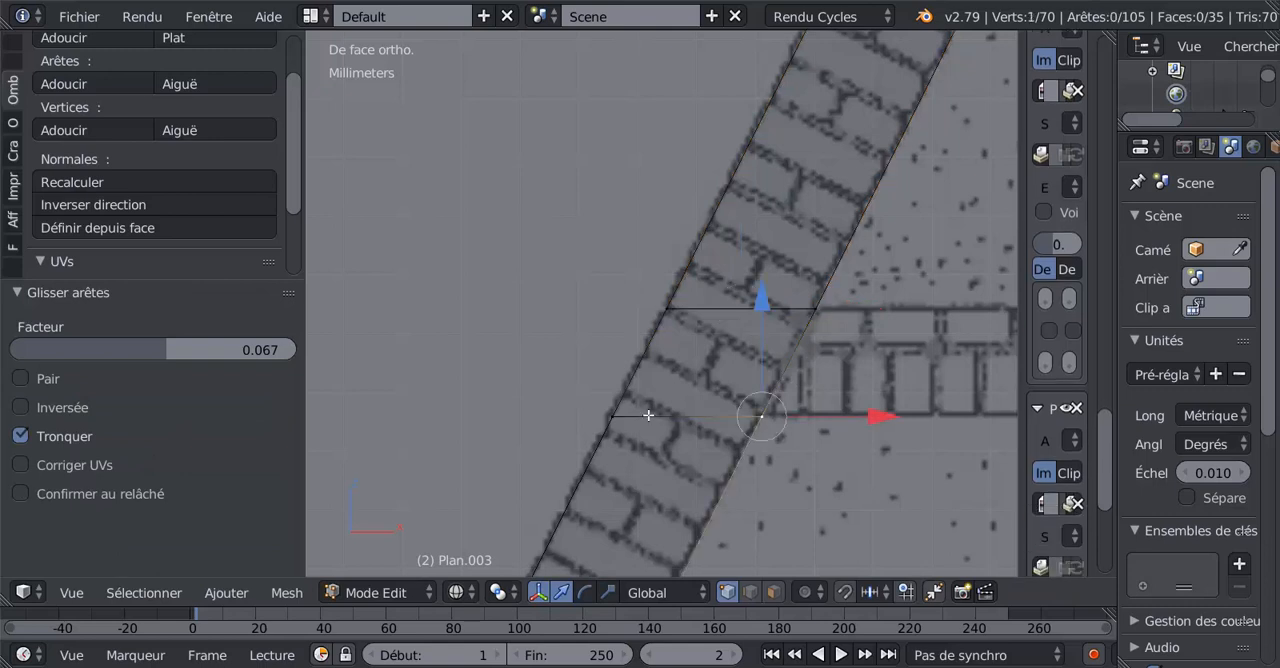
shift+right_click(650, 416)
key(g)
key(g)
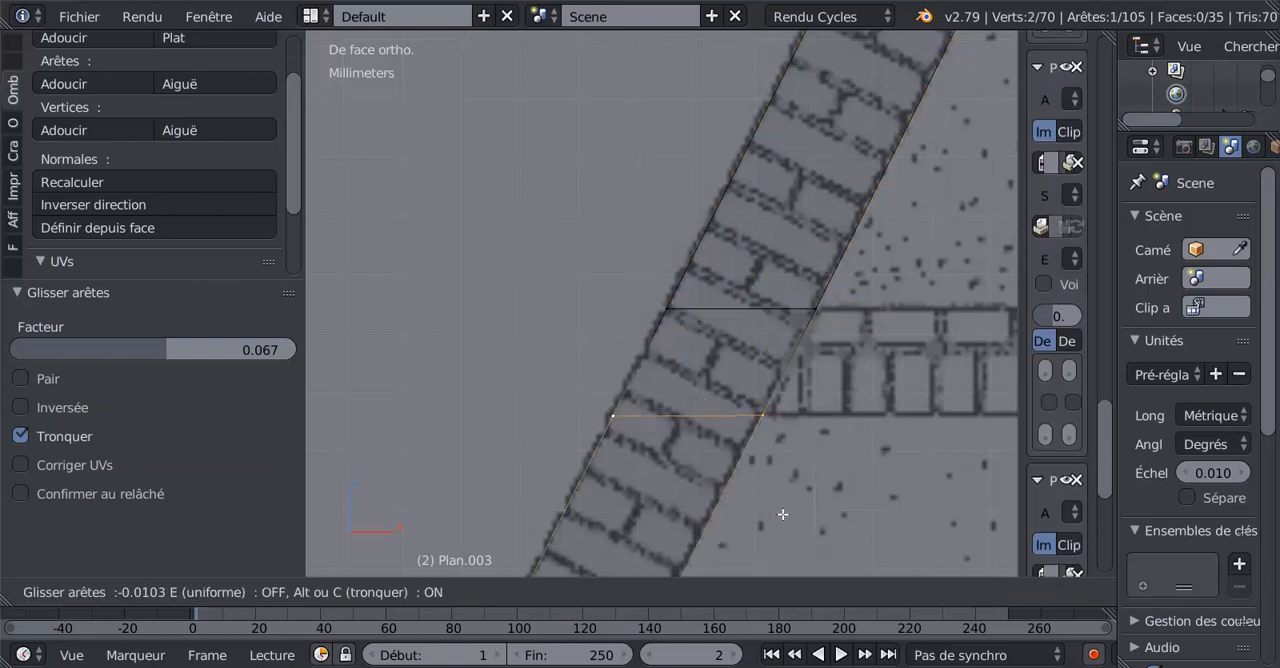
click(785, 513)
Select the inner edges of both legs at the horizontal brick band and fill a face between them.
scroll(785, 513, down, 4)
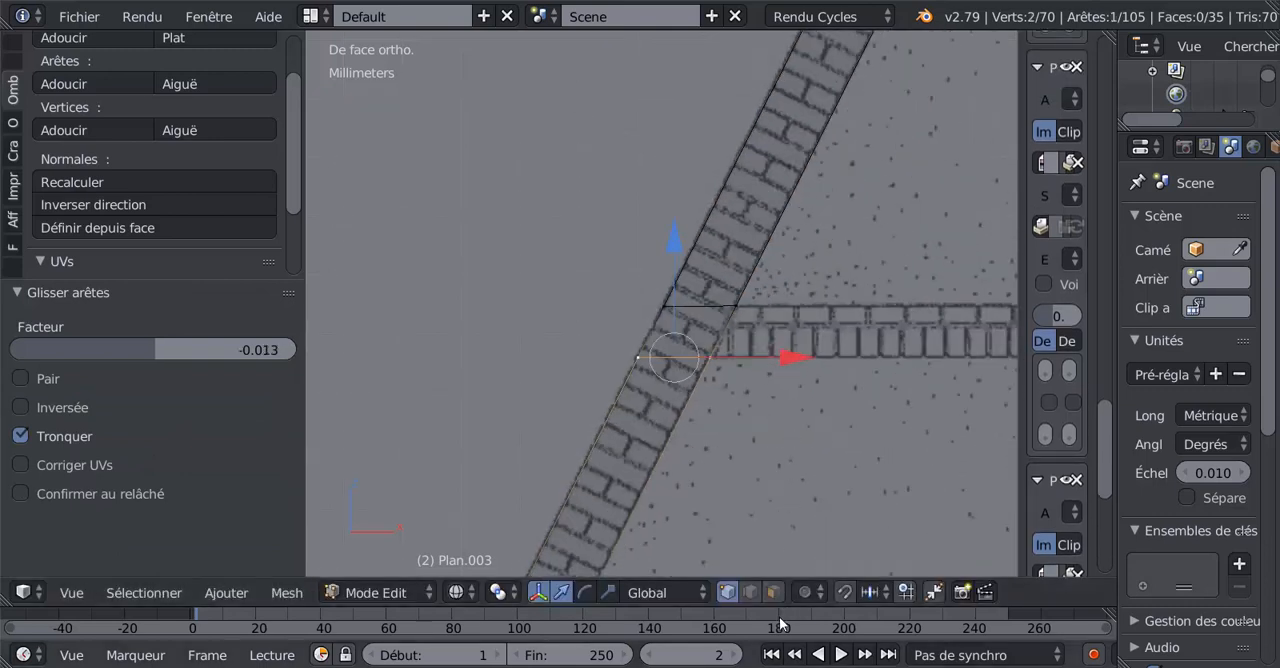
click(750, 592)
scroll(716, 332, down, 8)
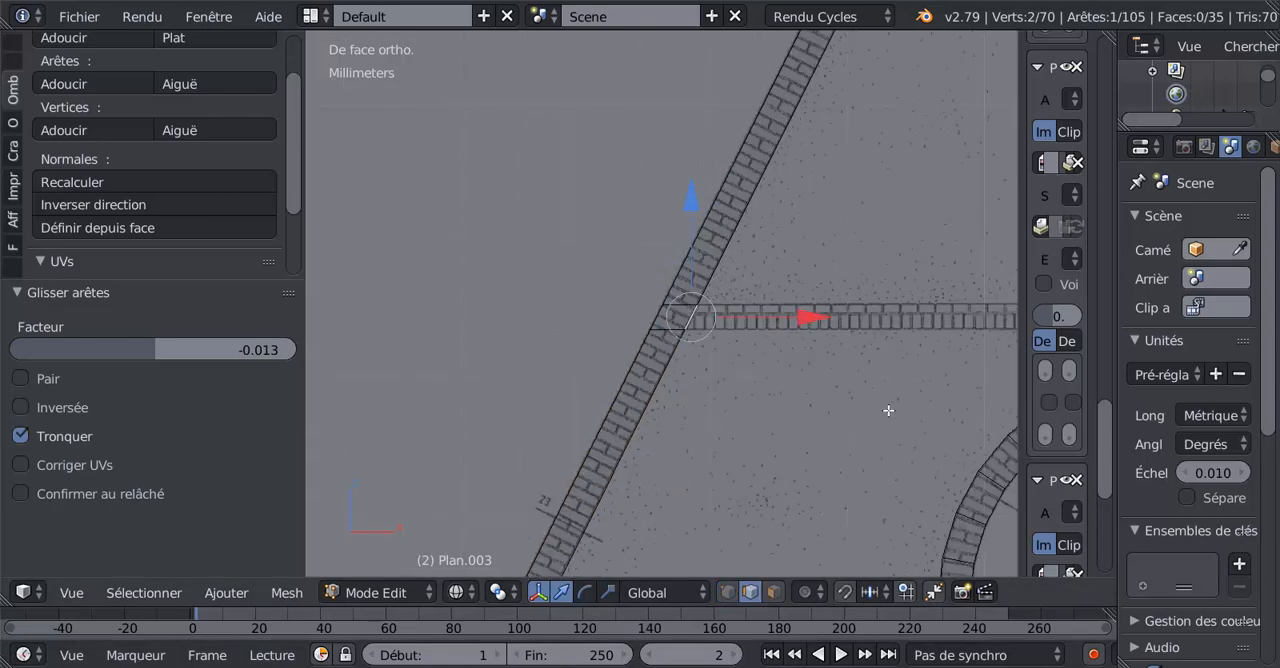
shift+right_click(855, 302)
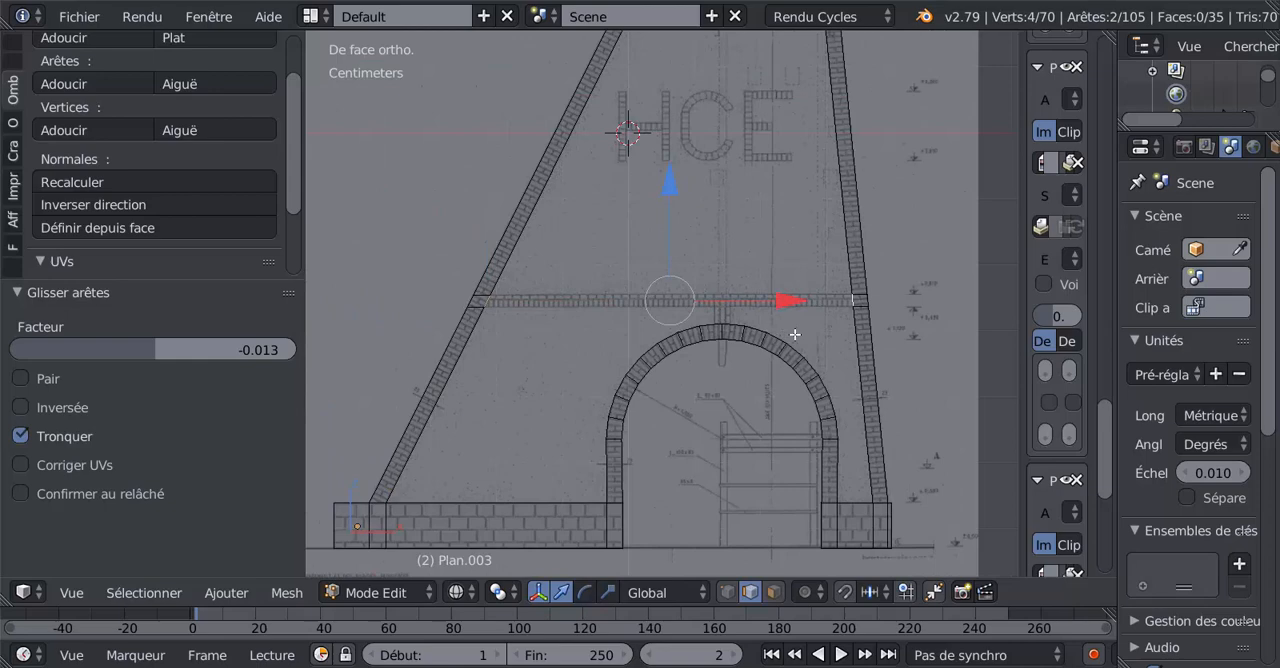
key(f)
Examine the pillar outline with its horizontal band in Object and Edit modes, from the front and from several oblique angles.
key(Tab)
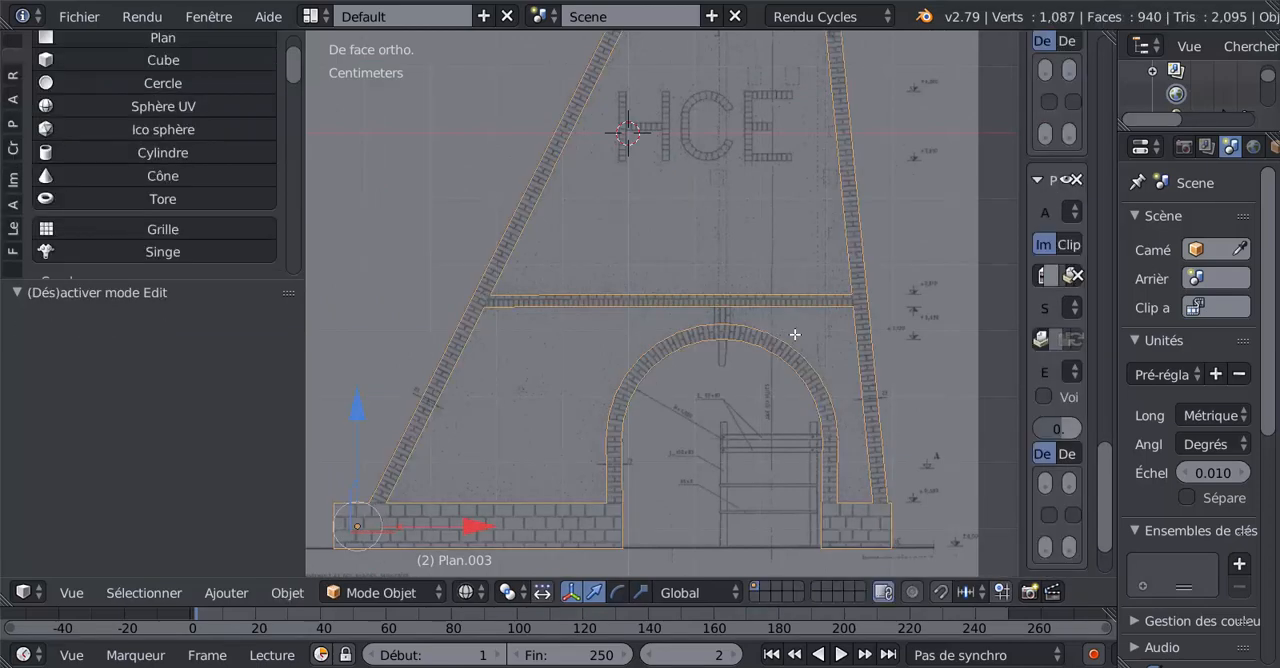
scroll(798, 334, down, 3)
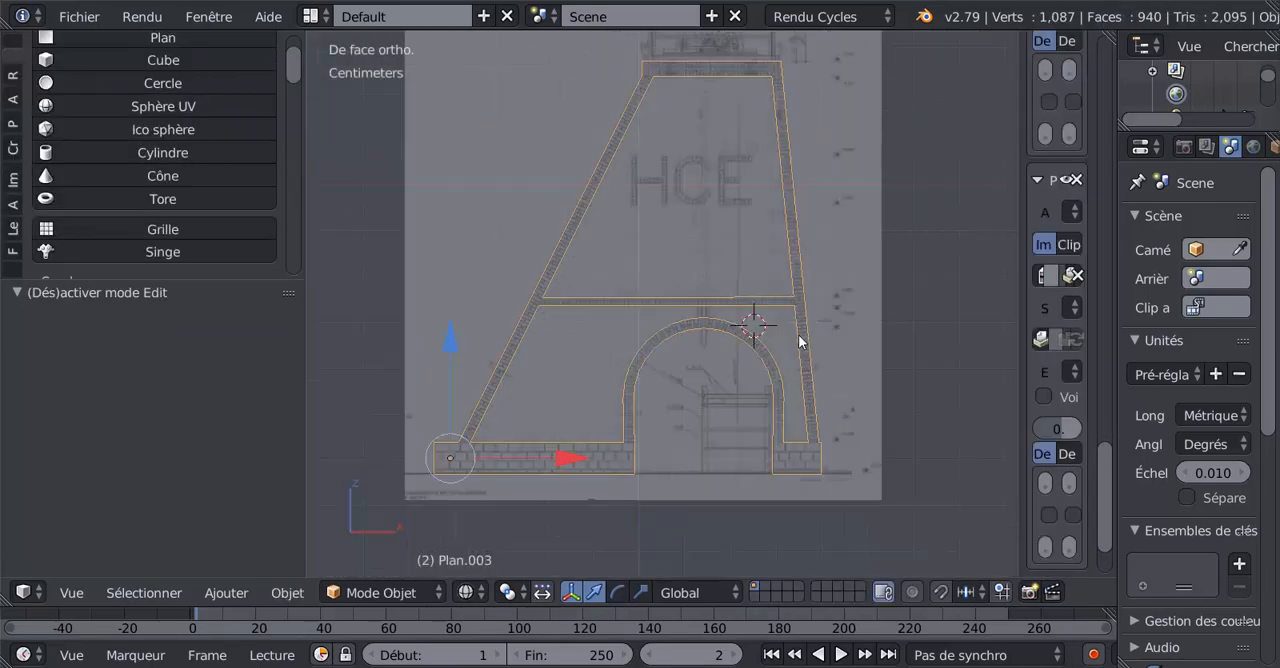
middle_drag(798, 334, 827, 389)
scroll(701, 343, up, 2)
key(Tab)
scroll(827, 389, down, 5)
shift+middle_drag(820, 284, 730, 255)
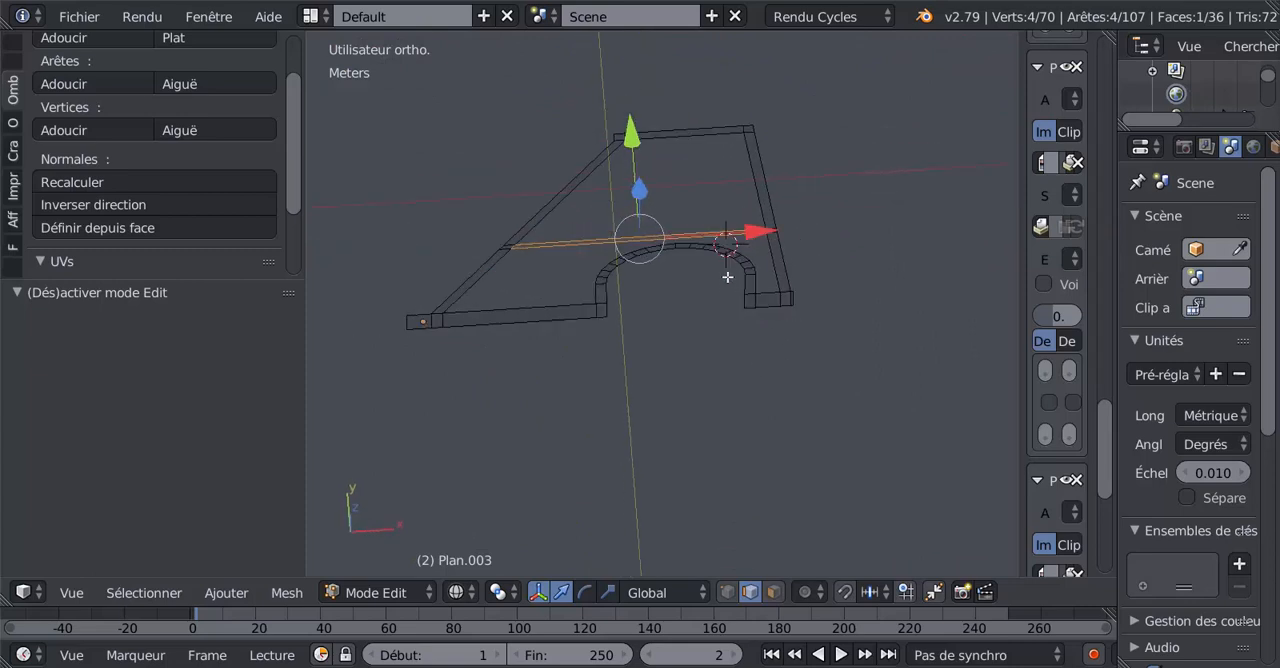
middle_drag(669, 354, 674, 260)
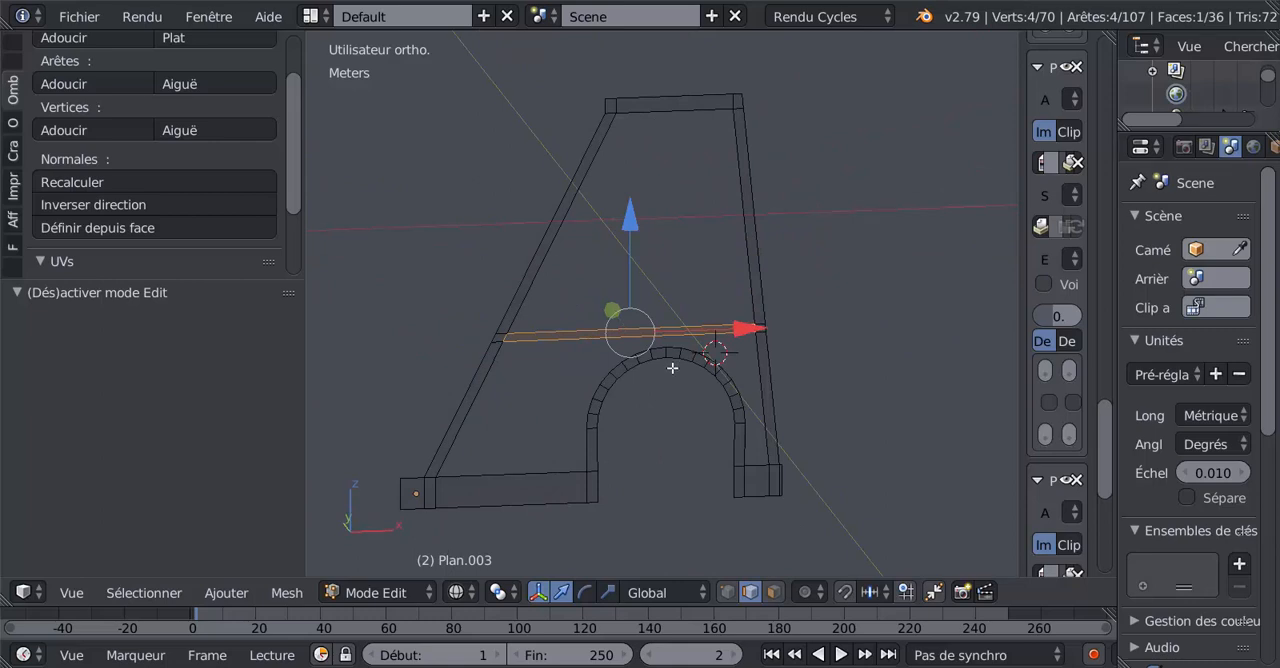
middle_drag(674, 363, 670, 389)
scroll(660, 380, up, 3)
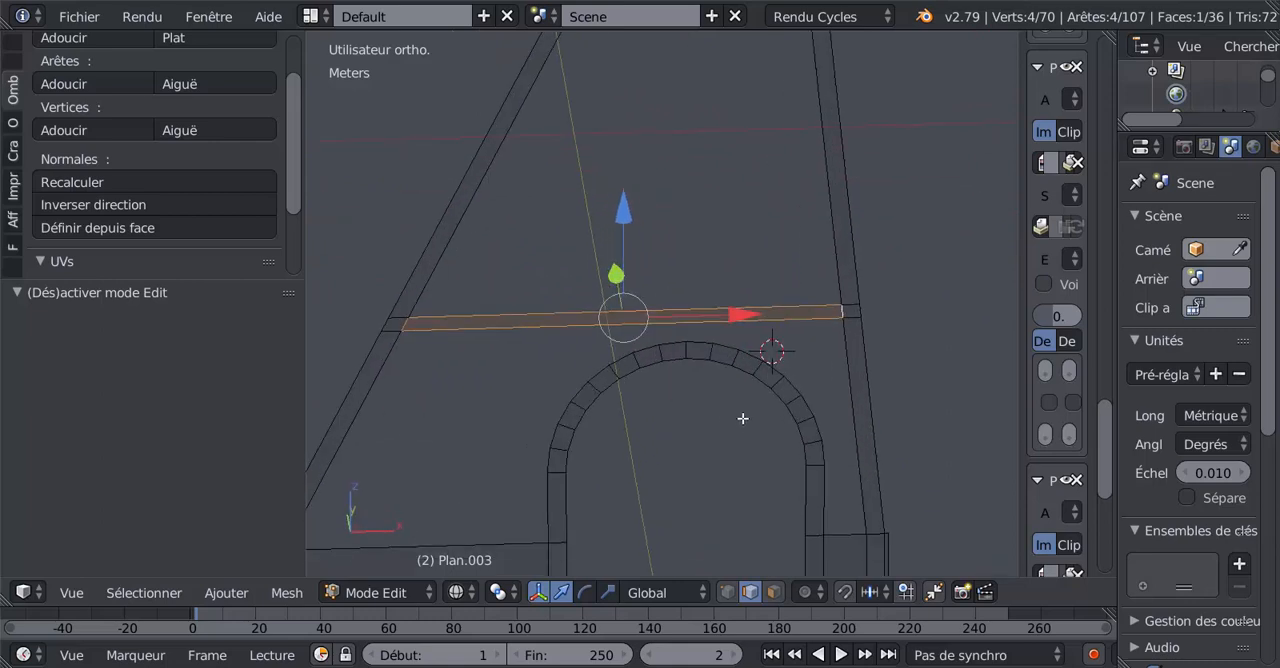
scroll(743, 418, down, 3)
middle_drag(743, 418, 723, 331)
Flatten the entire pillar mesh with LoopTools Flatten, using the Best fit plane at 100% influence.
key(KP_7)
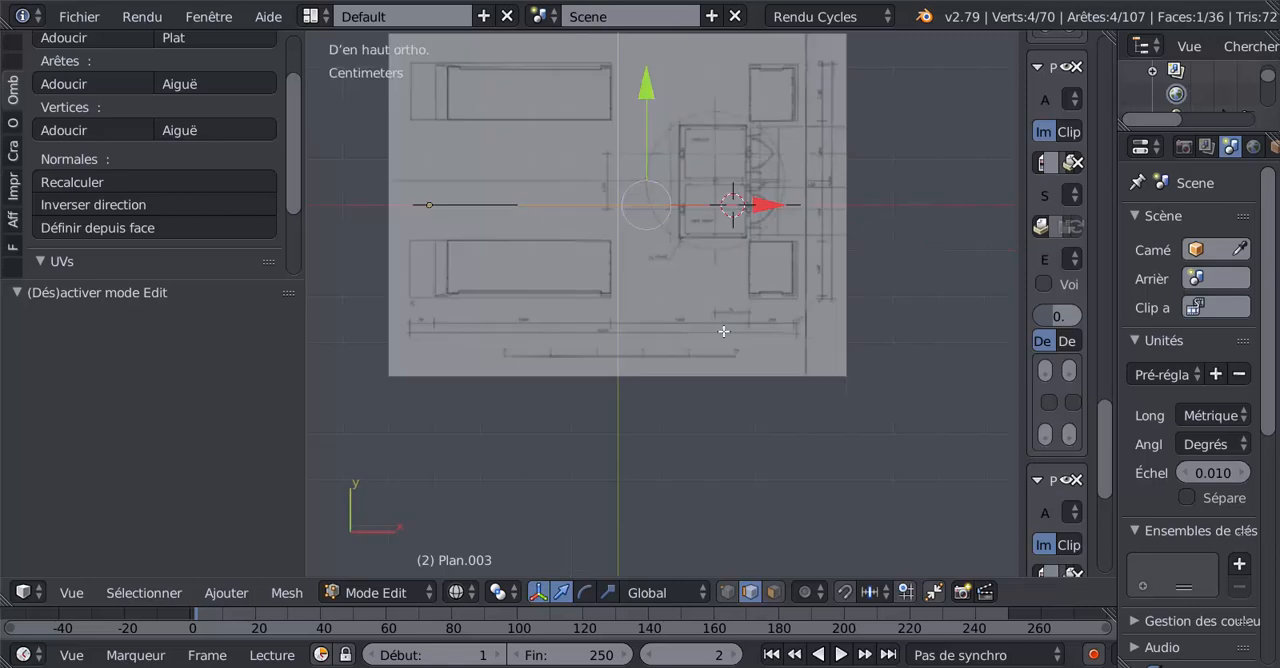
scroll(723, 331, up, 3)
scroll(789, 197, down, 3)
key(a)
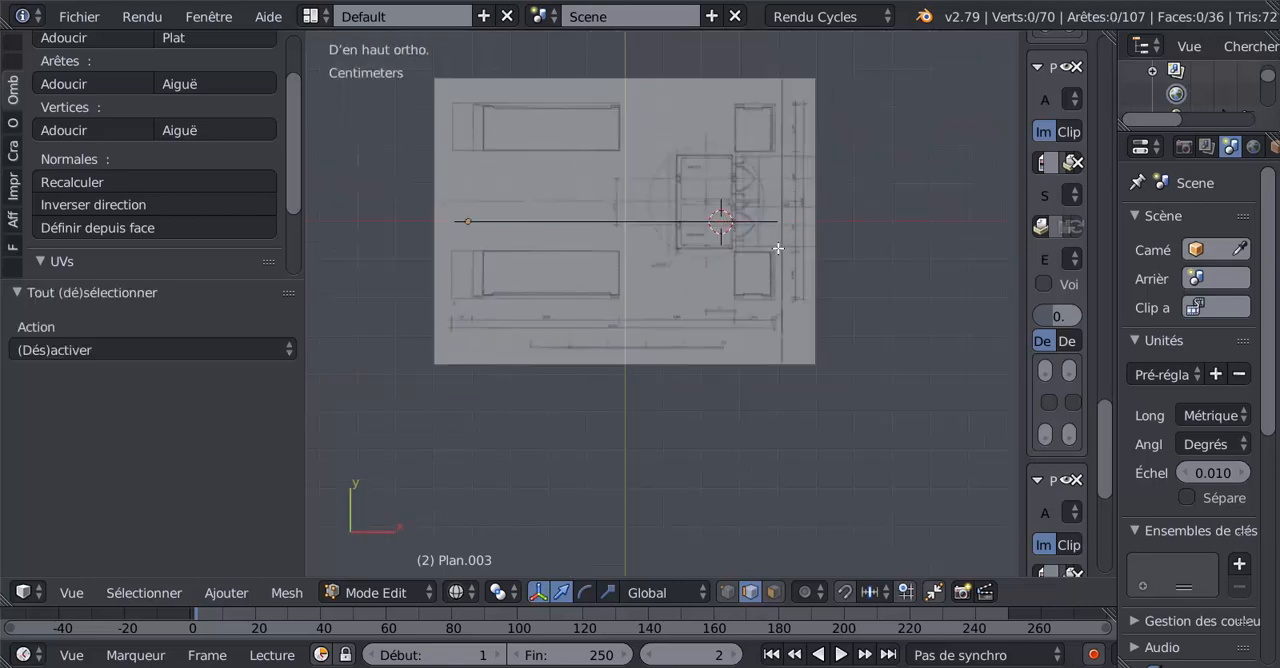
key(a)
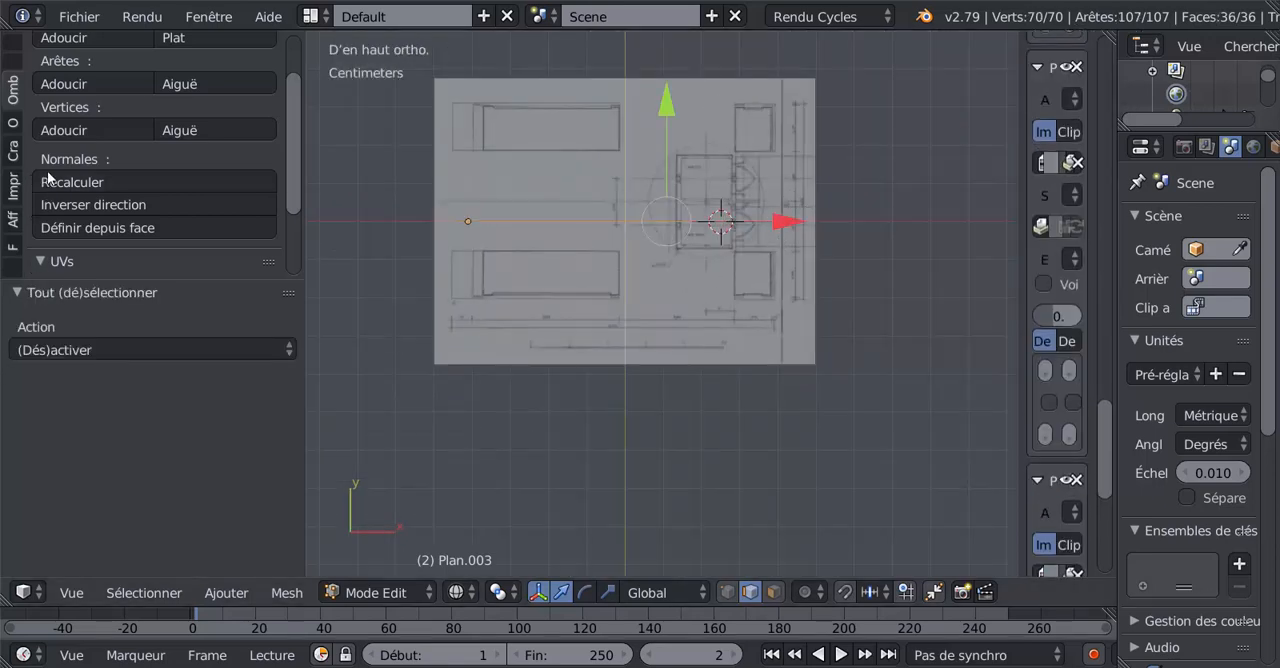
click(12, 41)
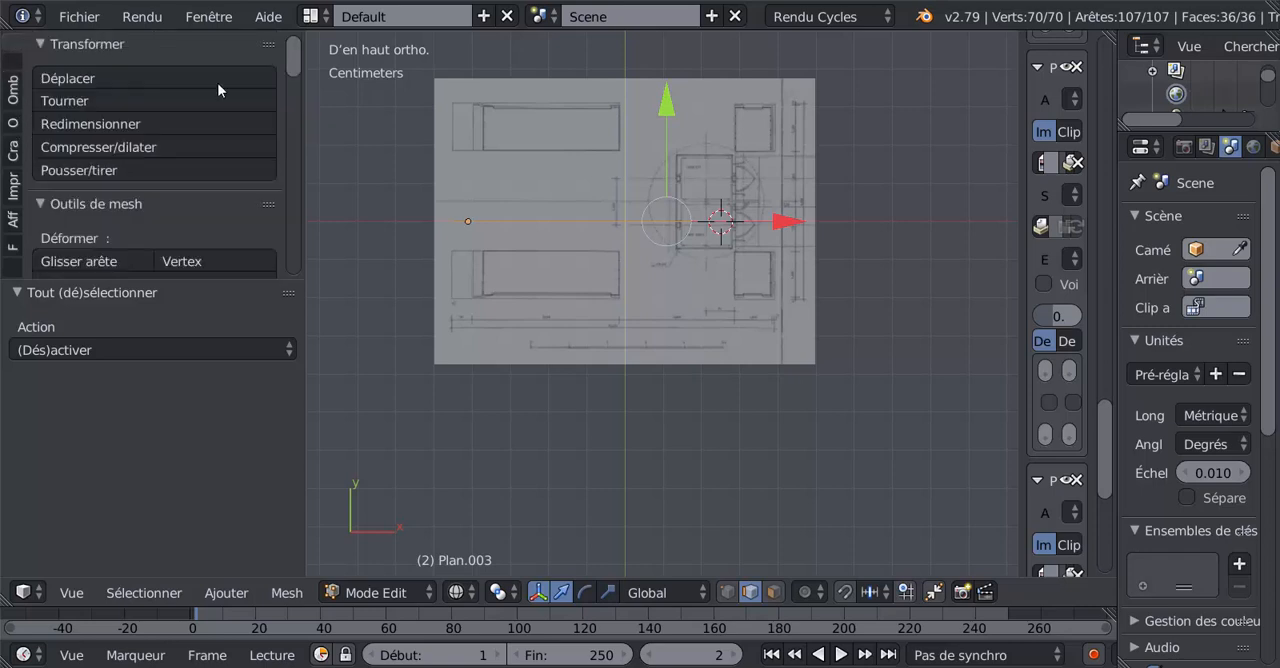
drag(293, 66, 302, 258)
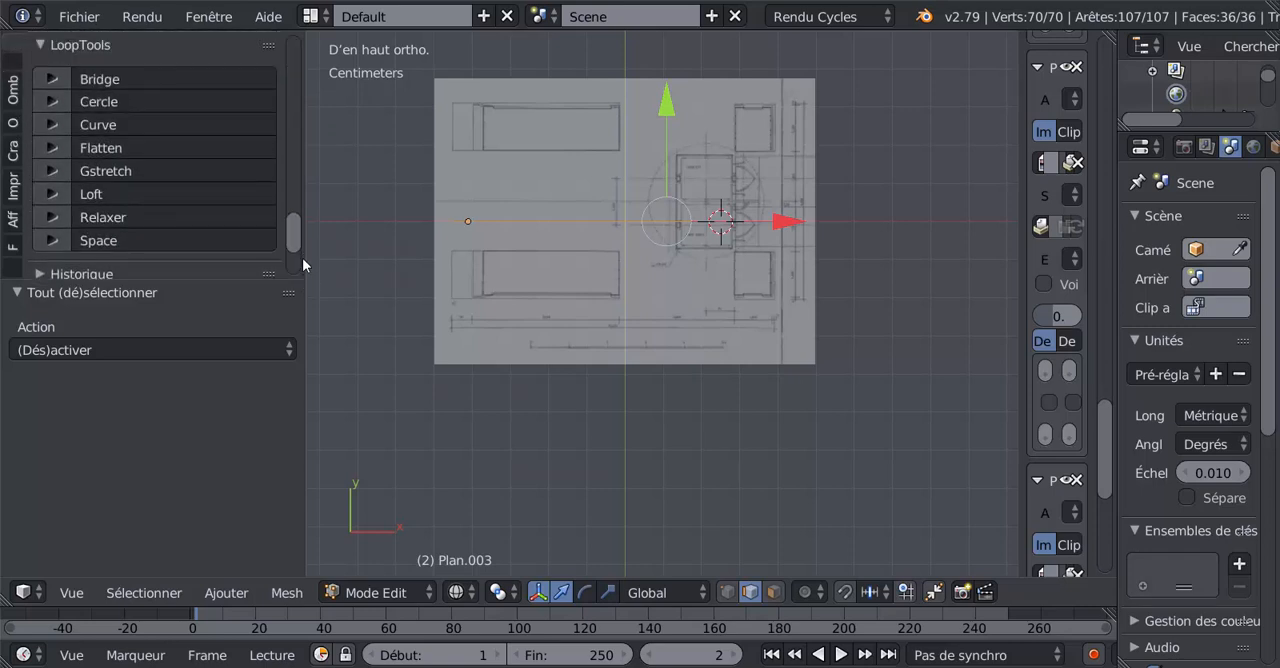
click(97, 147)
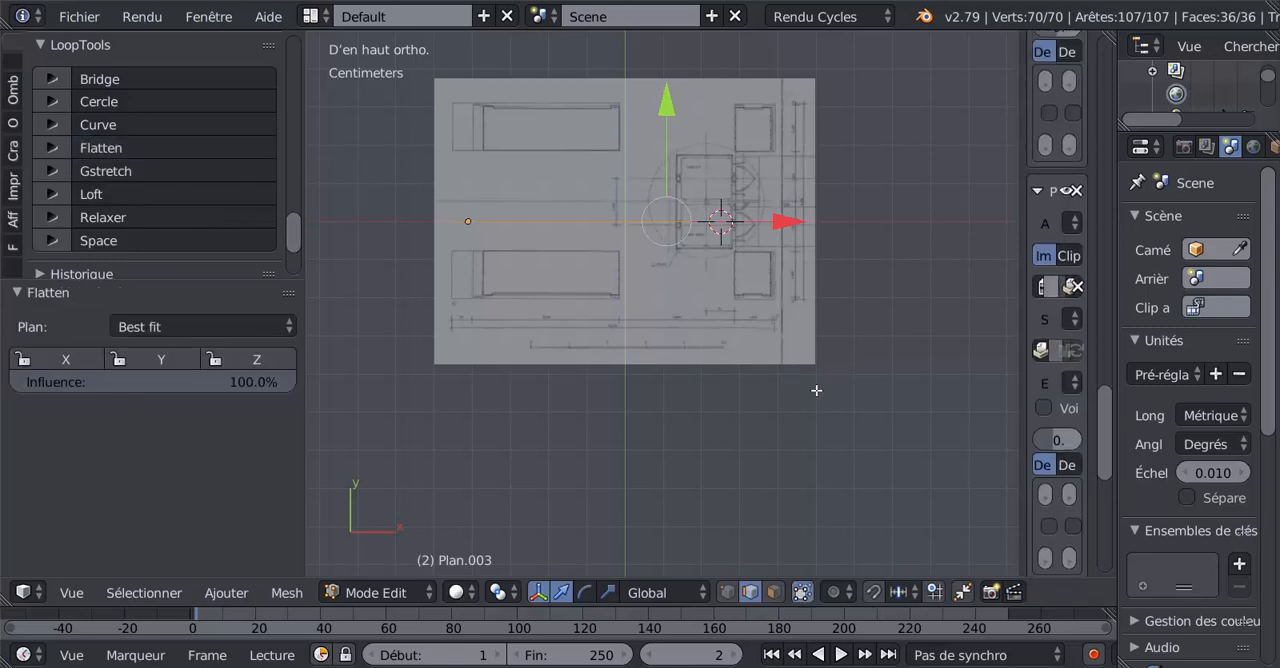
Fill a face between the legs' inner edges above the horizontal band to form the panel behind the HCE lettering.
middle_drag(816, 390, 772, 390)
scroll(744, 357, up, 3)
scroll(740, 283, up, 2)
scroll(740, 283, down, 3)
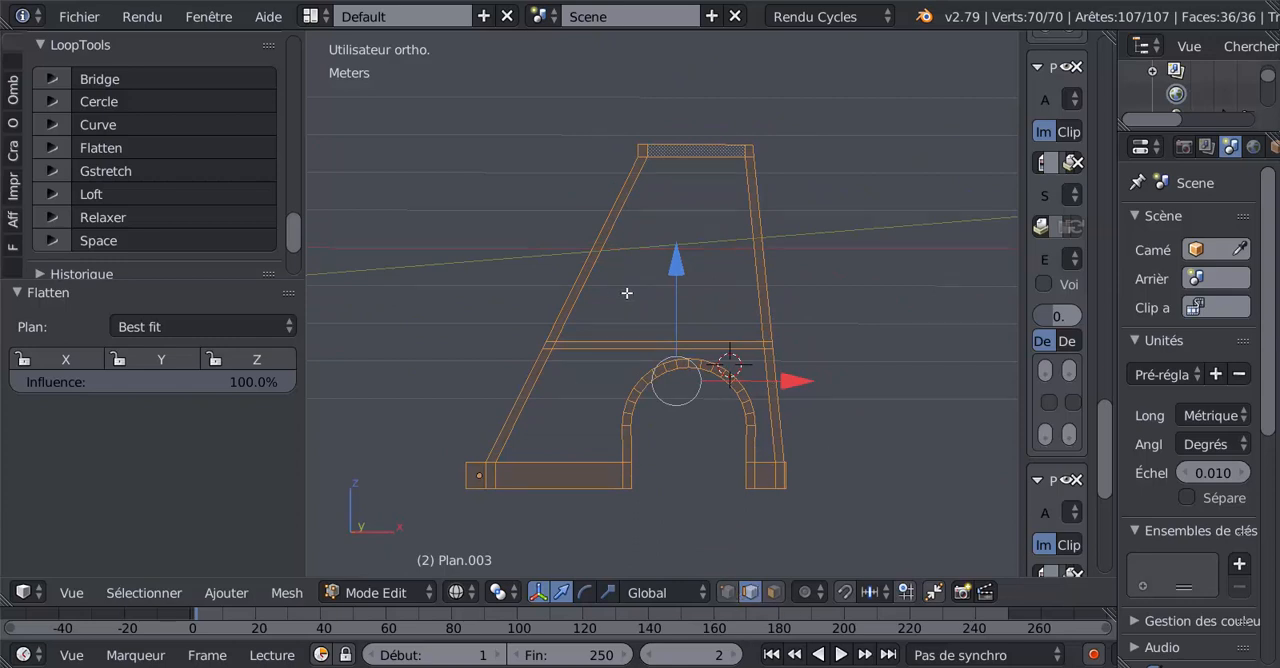
key(KP_1)
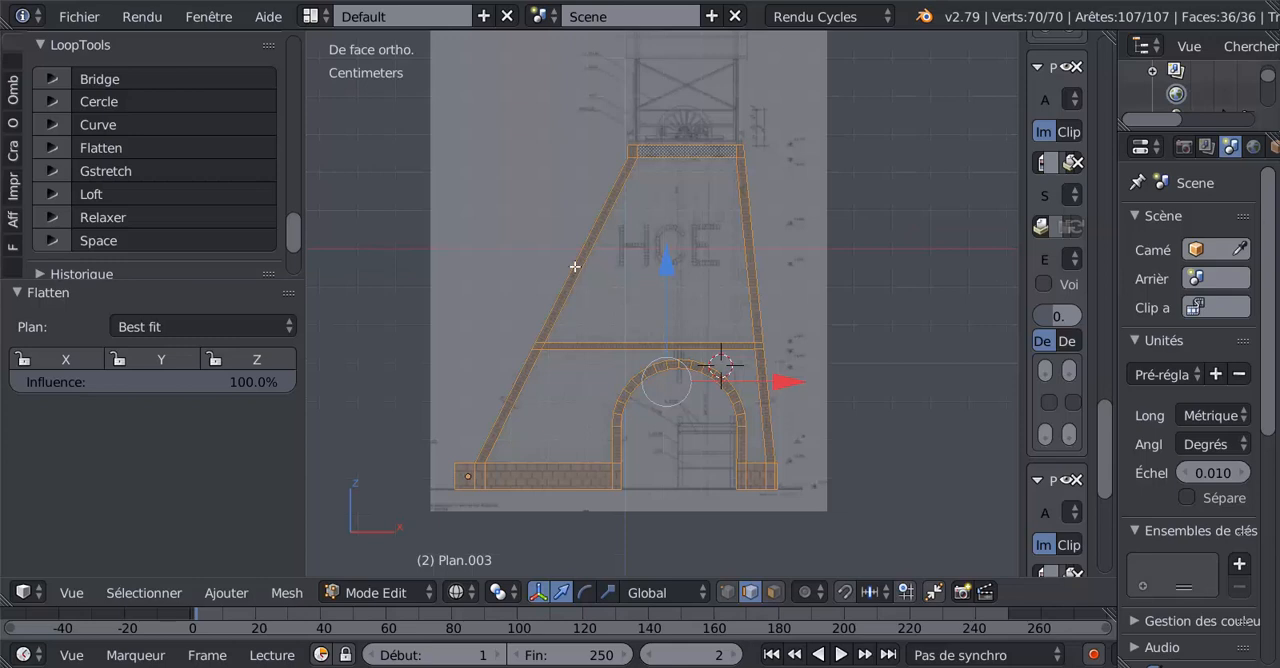
right_click(612, 256)
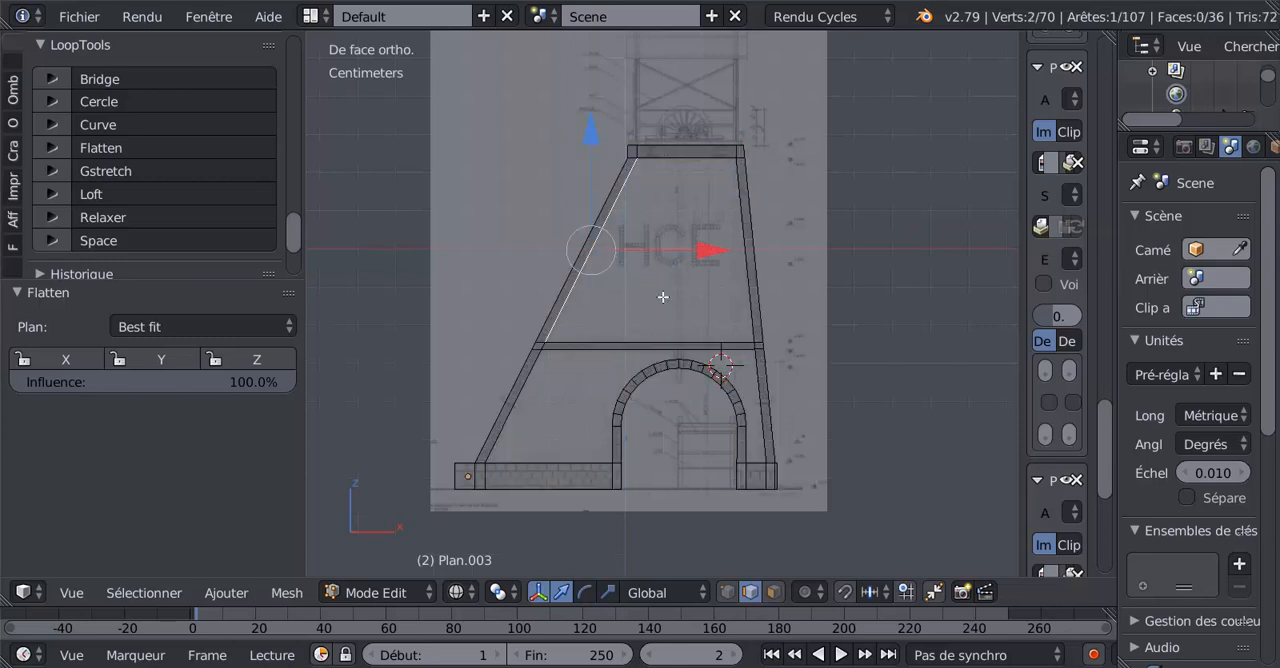
shift+right_click(731, 285)
scroll(633, 303, up, 2)
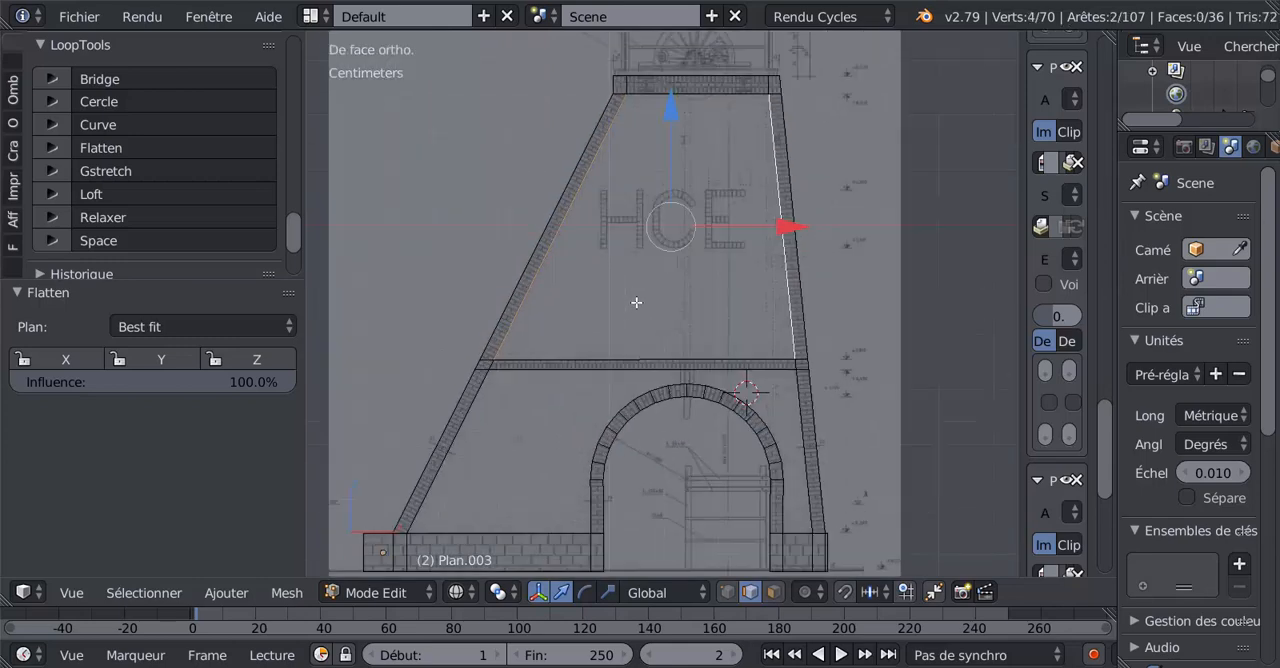
key(f)
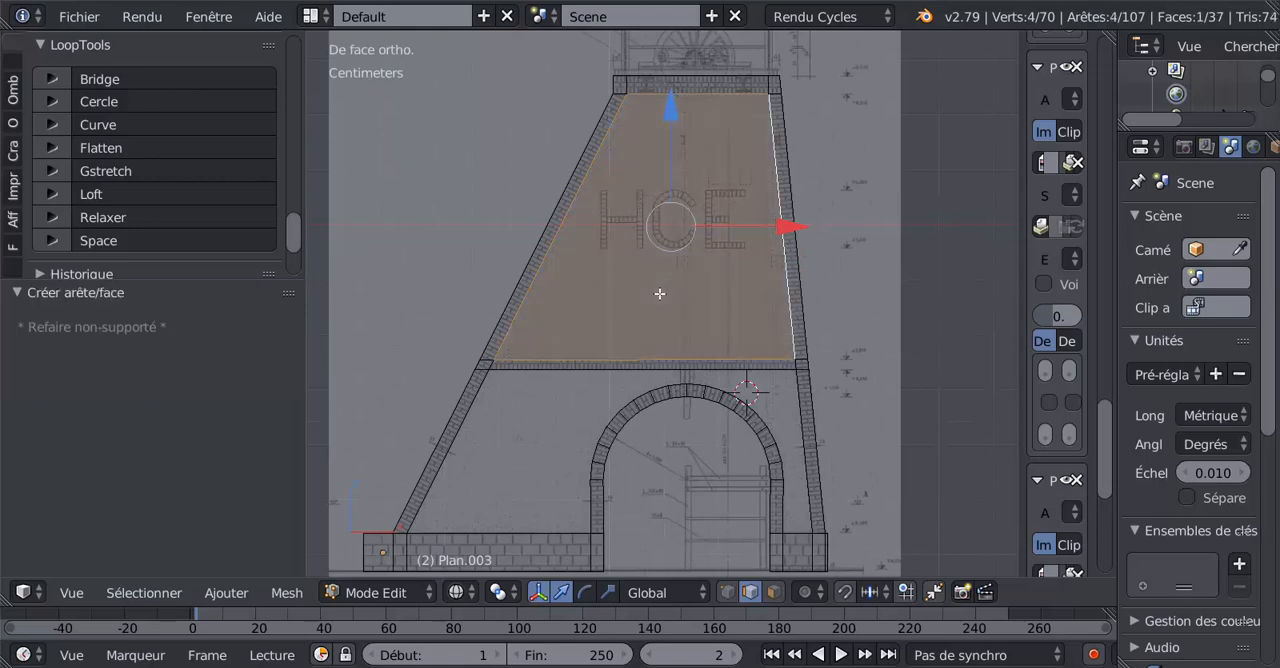
click(659, 293)
Examine the open area between the horizontal band, the arch, both legs and the masonry base.
middle_drag(709, 475, 677, 457)
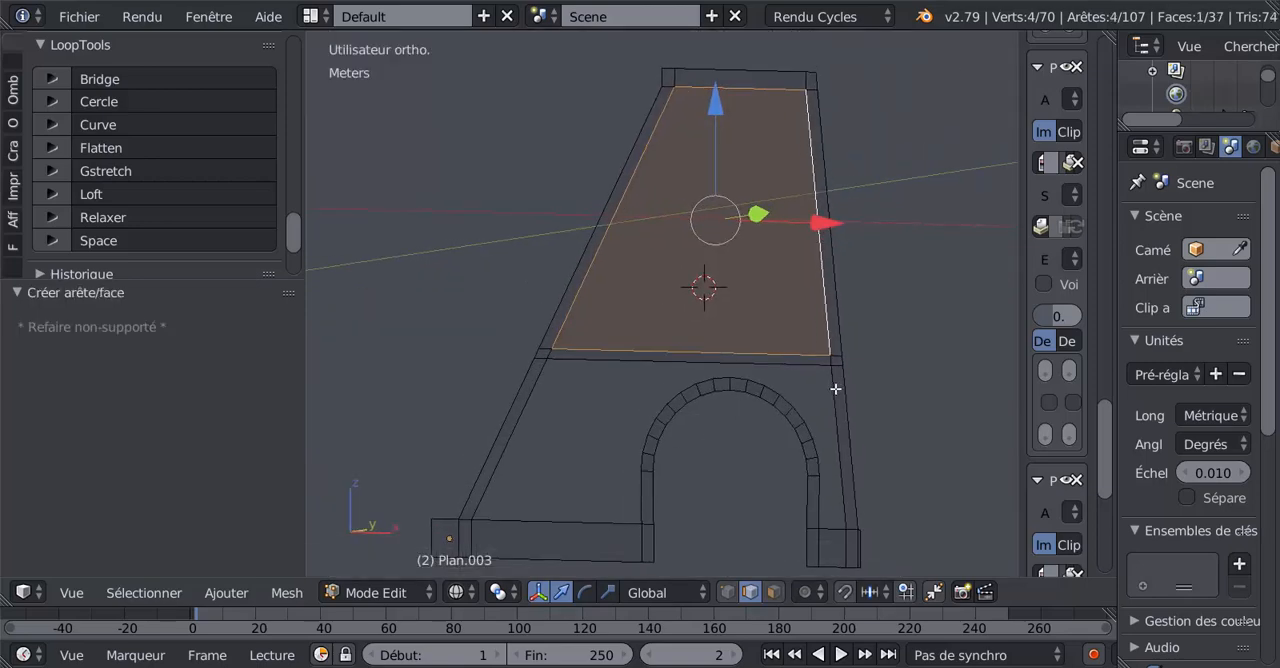
shift+middle_drag(812, 408, 808, 363)
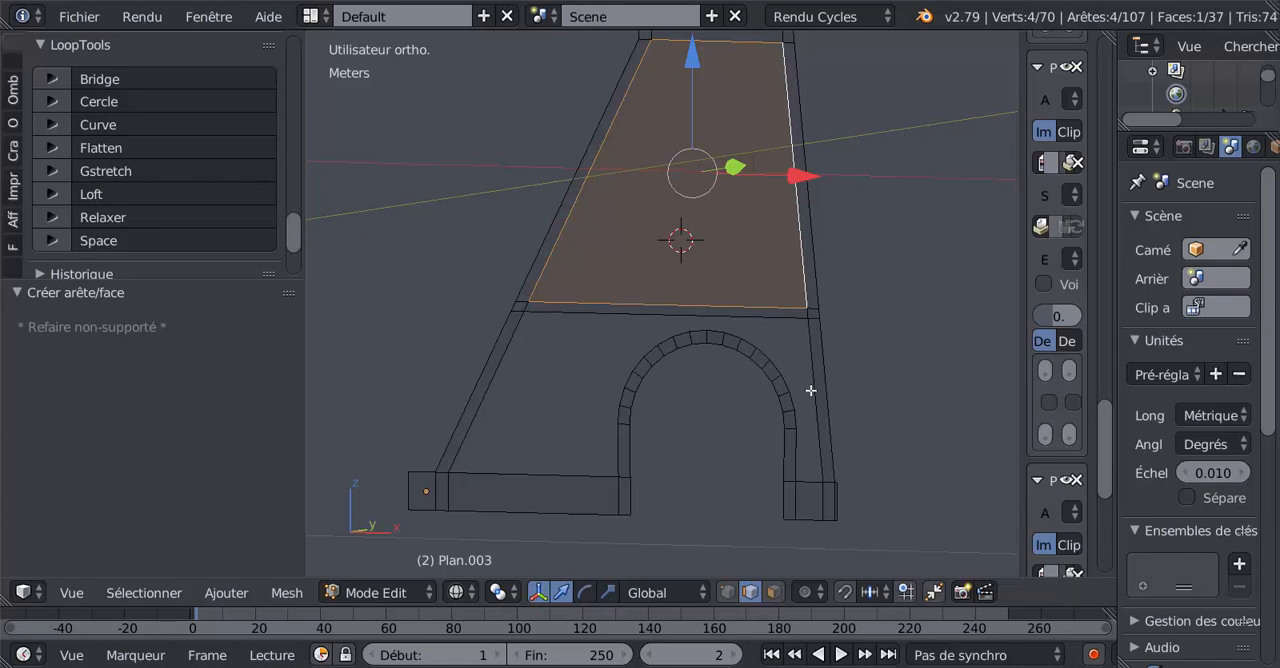
scroll(810, 390, up, 3)
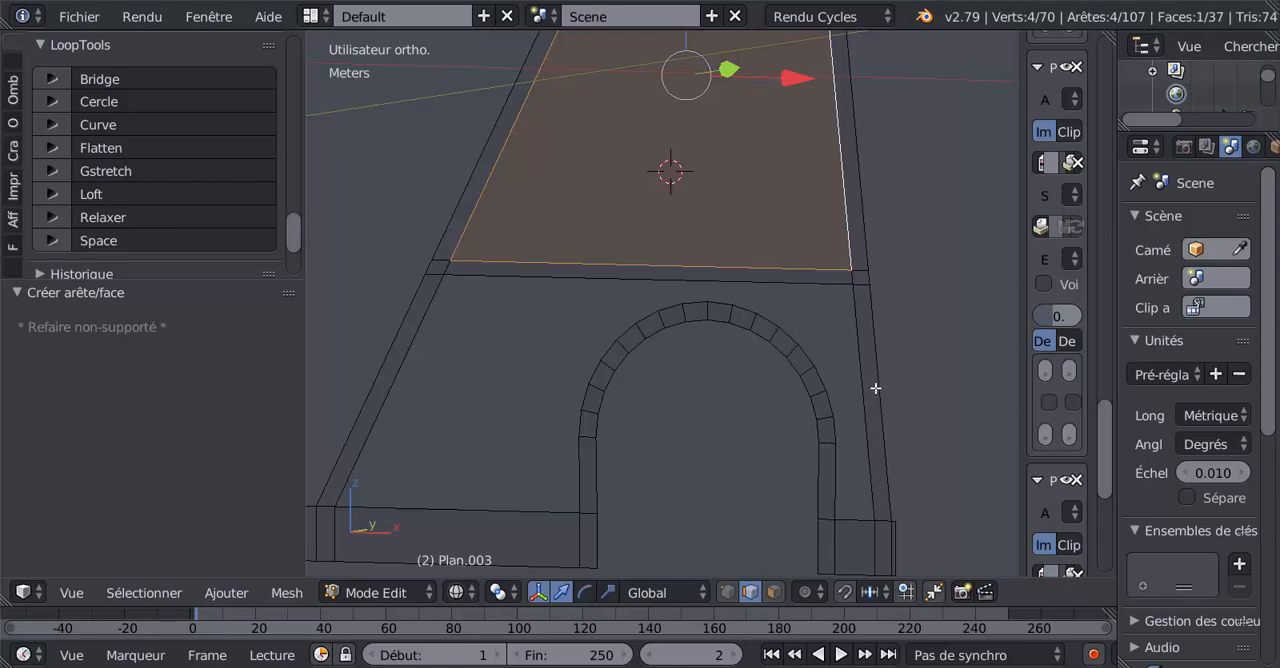
key(ctrl+r)
scroll(886, 421, up, 2)
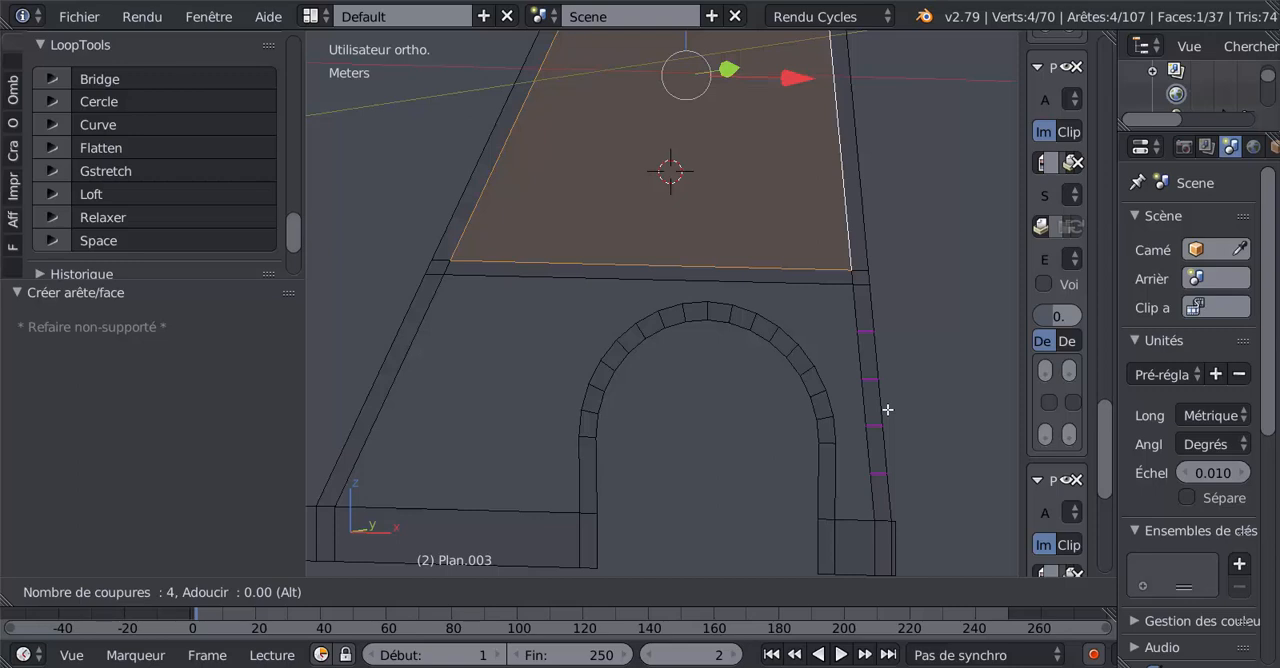
key(Escape)
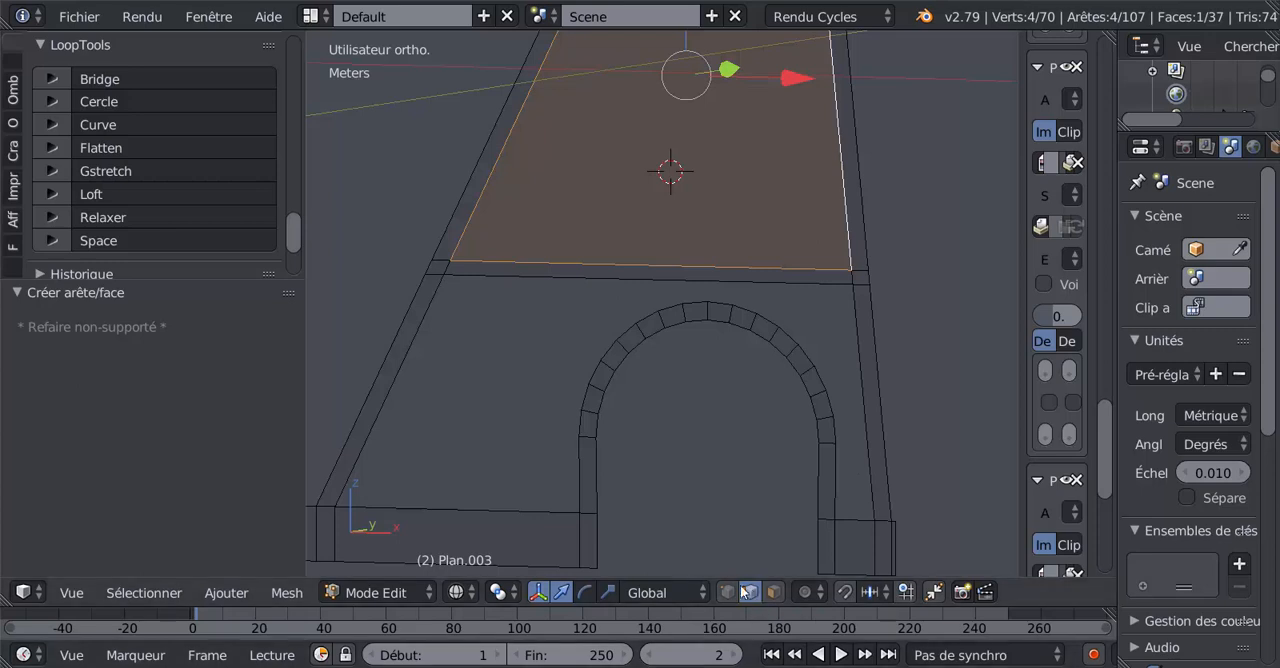
Add four evenly spaced loop cuts across the right leg between the horizontal band and the masonry base.
key(1)
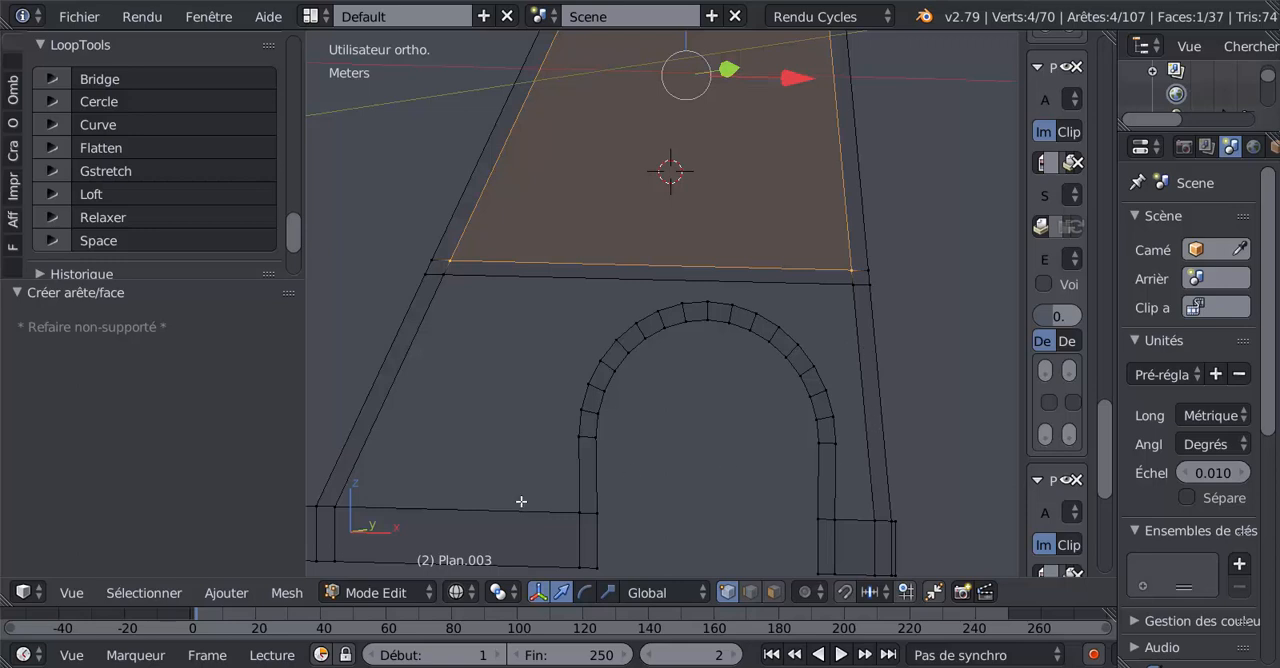
key(ctrl+r)
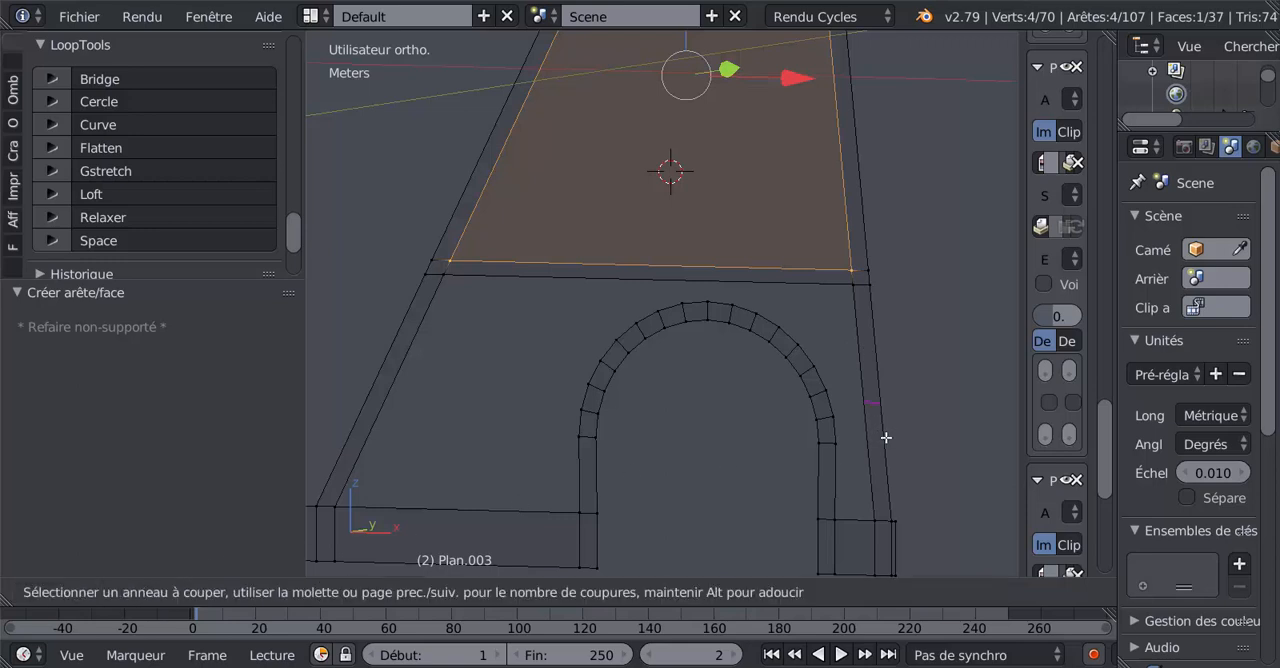
scroll(886, 437, up, 1)
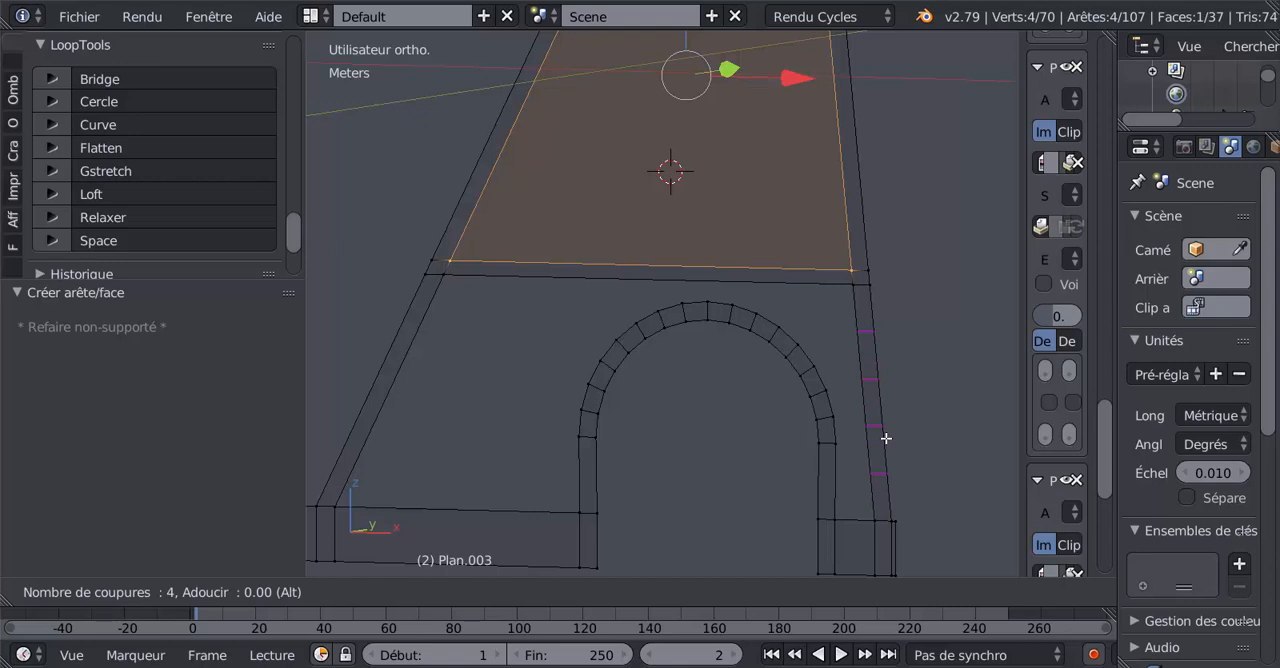
click(886, 438)
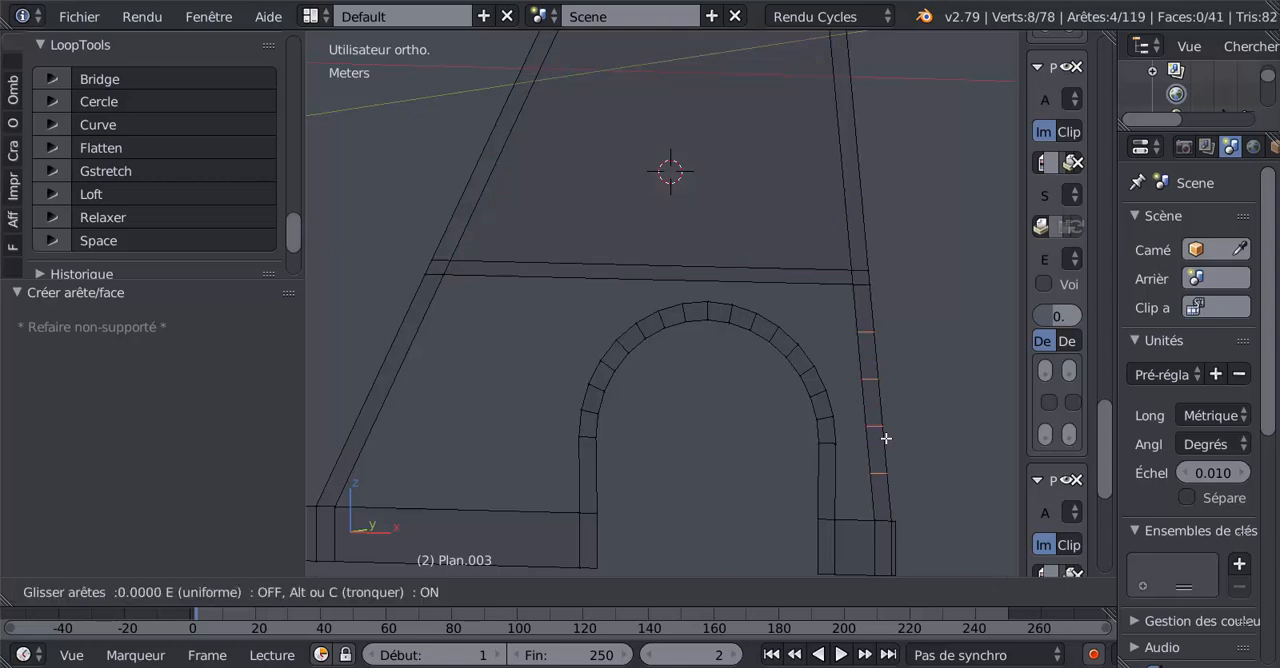
right_click(886, 438)
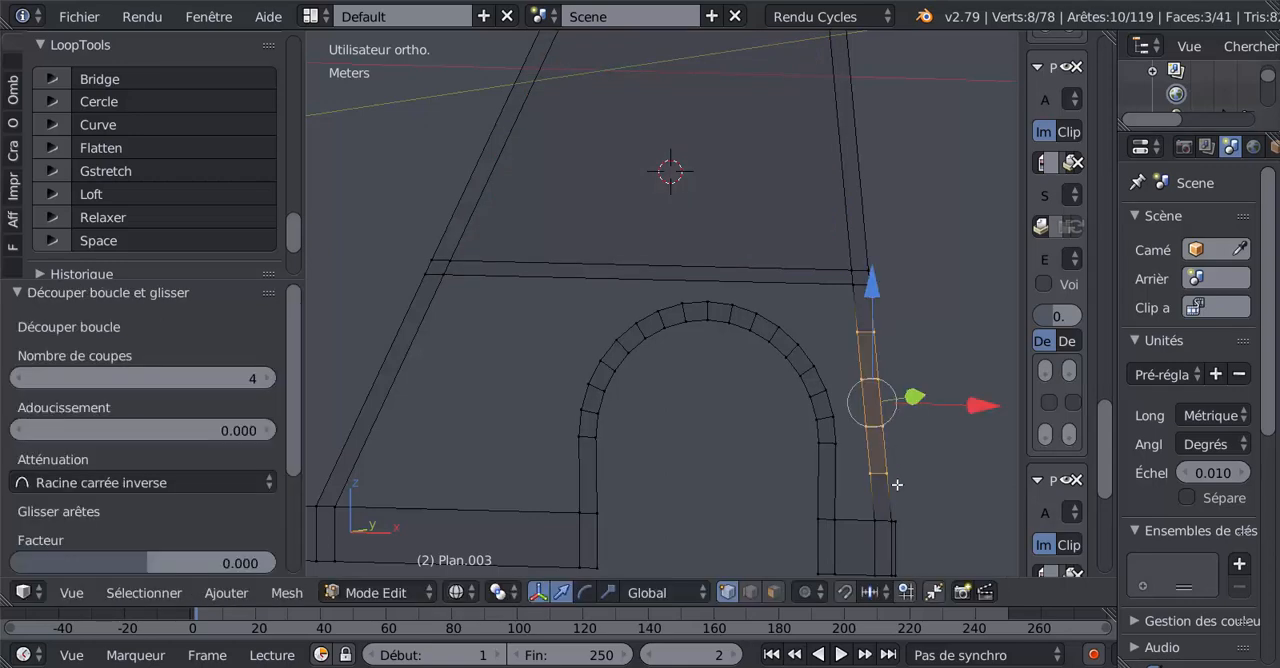
Slide the right leg's lowest cut edge up by a factor of about -0.656, near the height where the arch starts curving.
scroll(897, 484, up, 1)
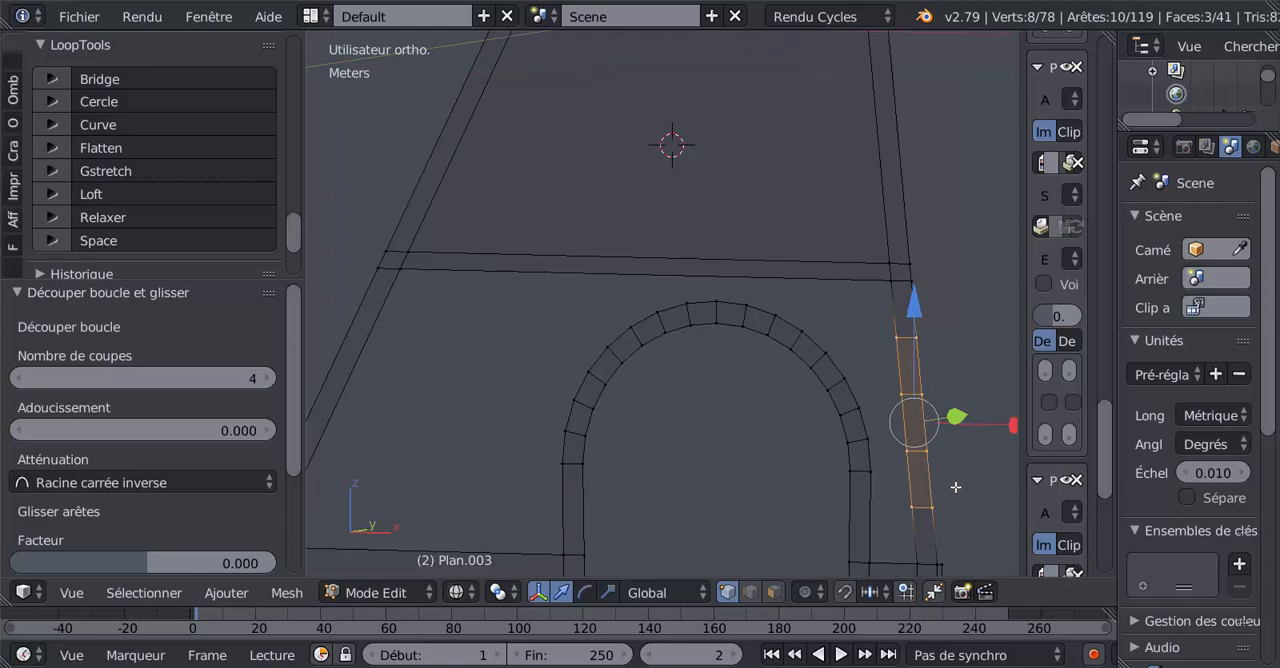
shift+middle_drag(930, 488, 857, 401)
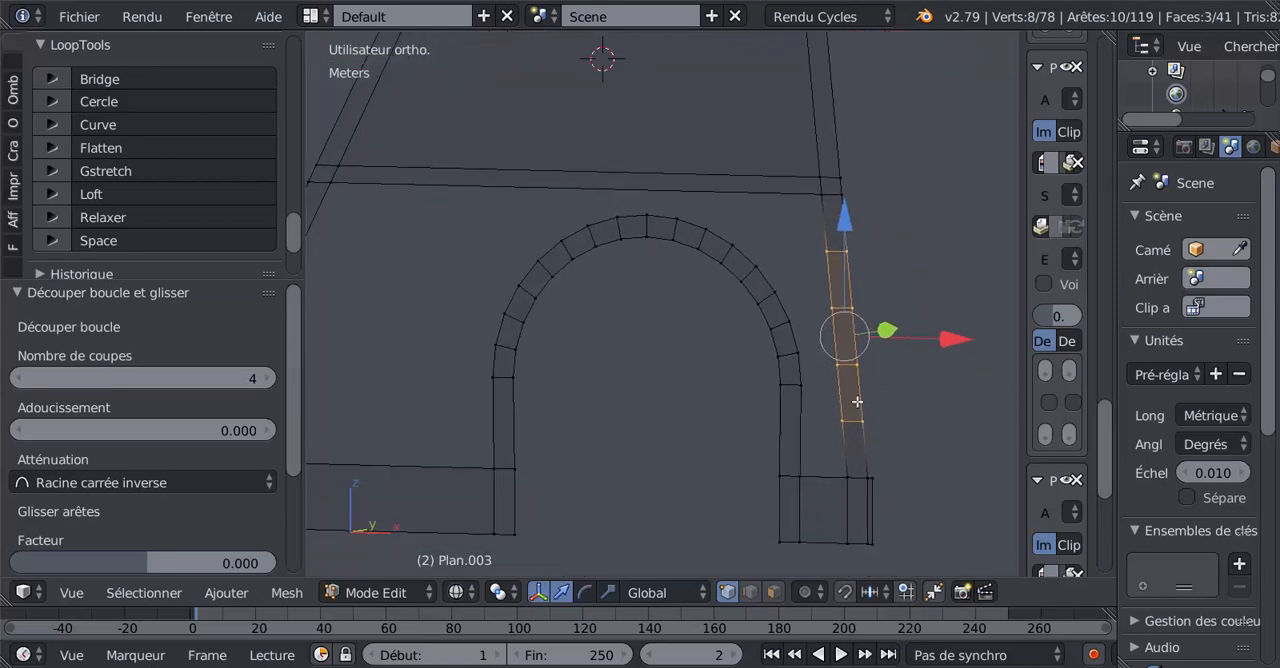
click(750, 592)
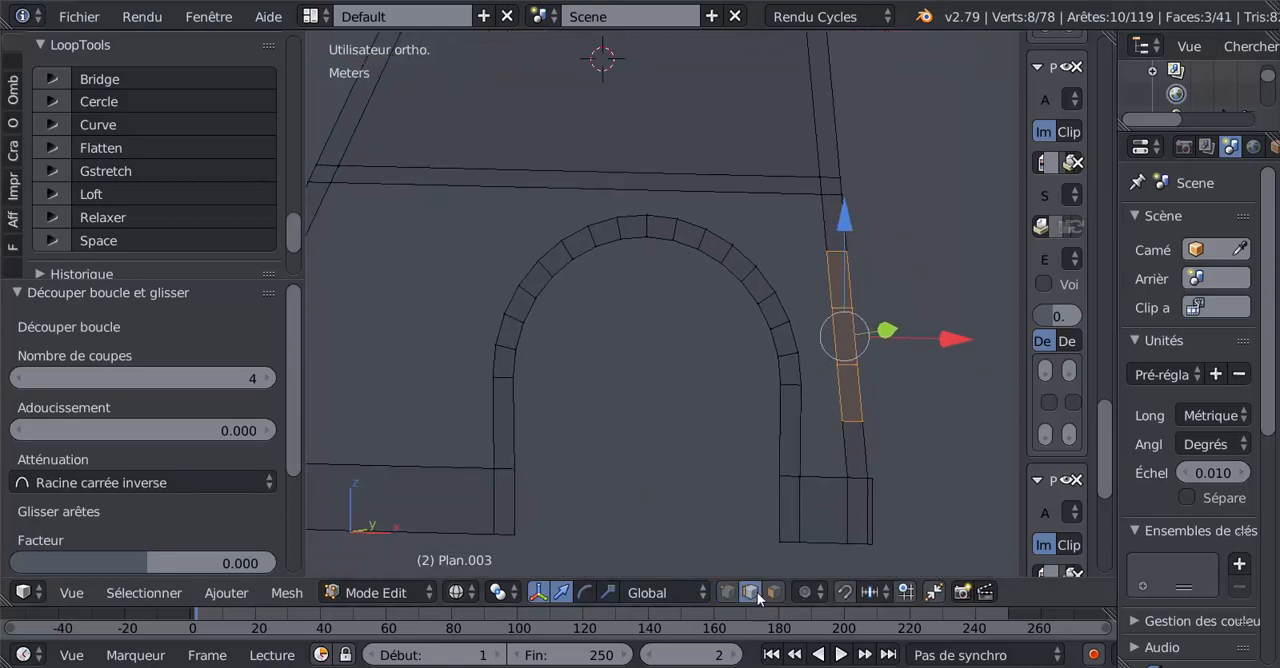
right_click(855, 424)
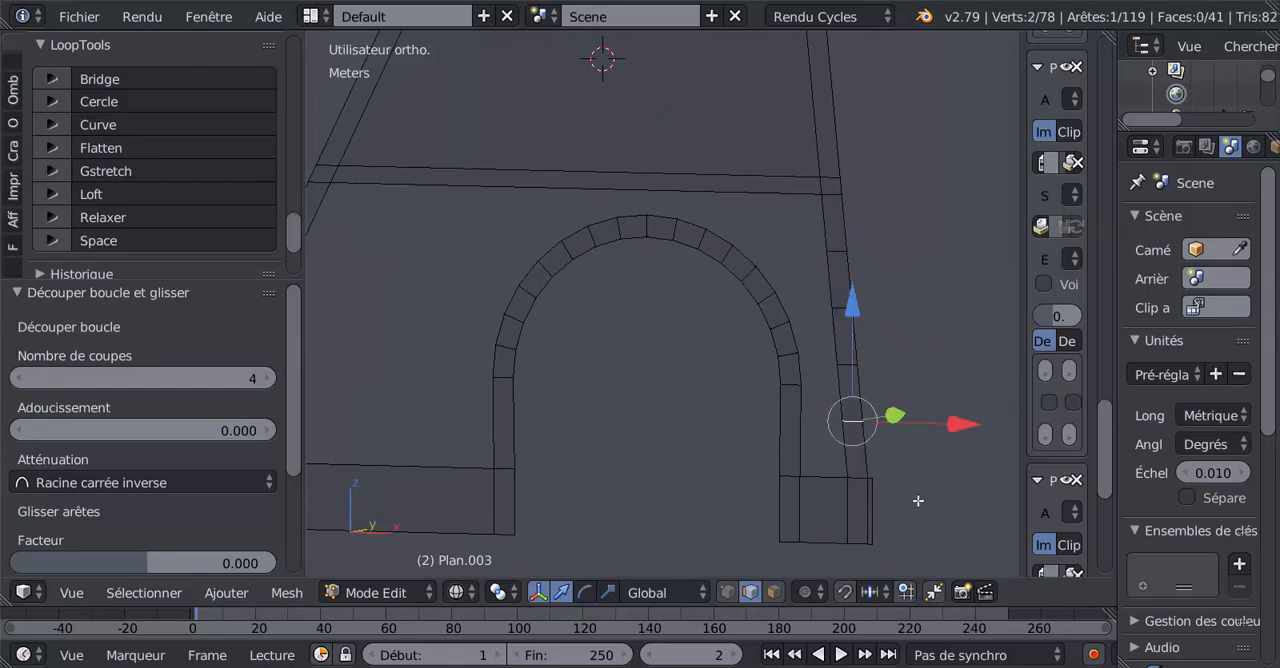
key(f)
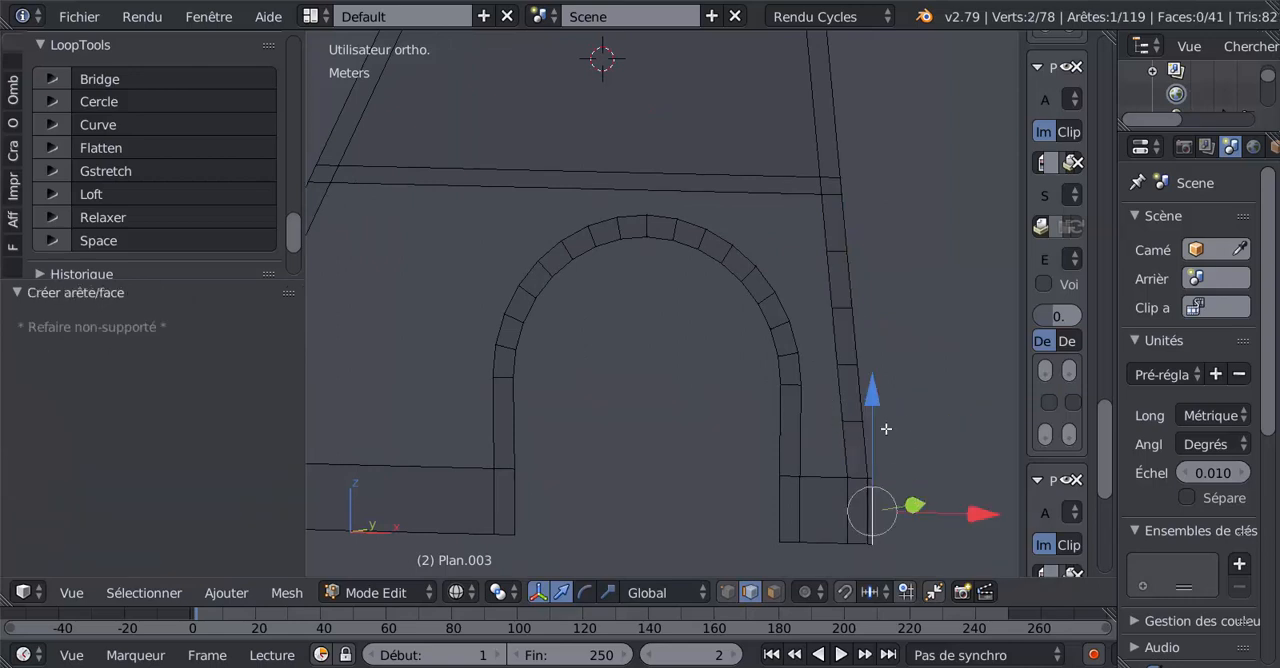
key(g)
key(g)
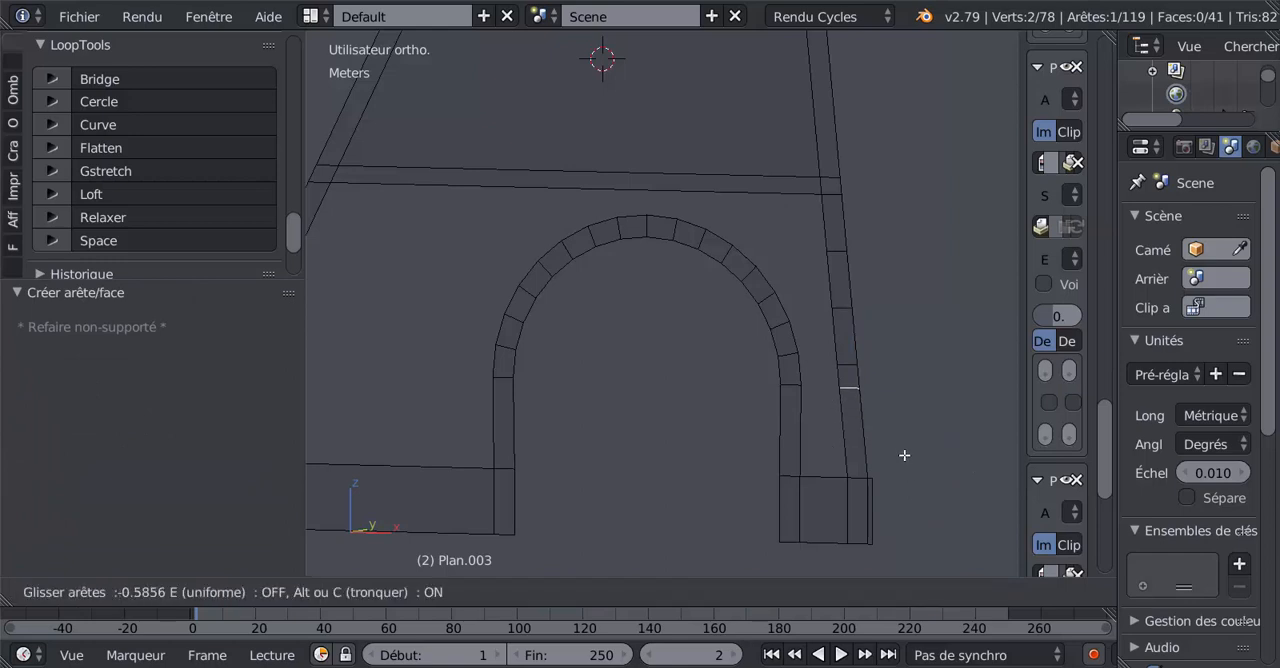
click(876, 454)
Fill a face between the arch's straight right jamb and the lowest segment of the right leg above the base.
right_click(792, 420)
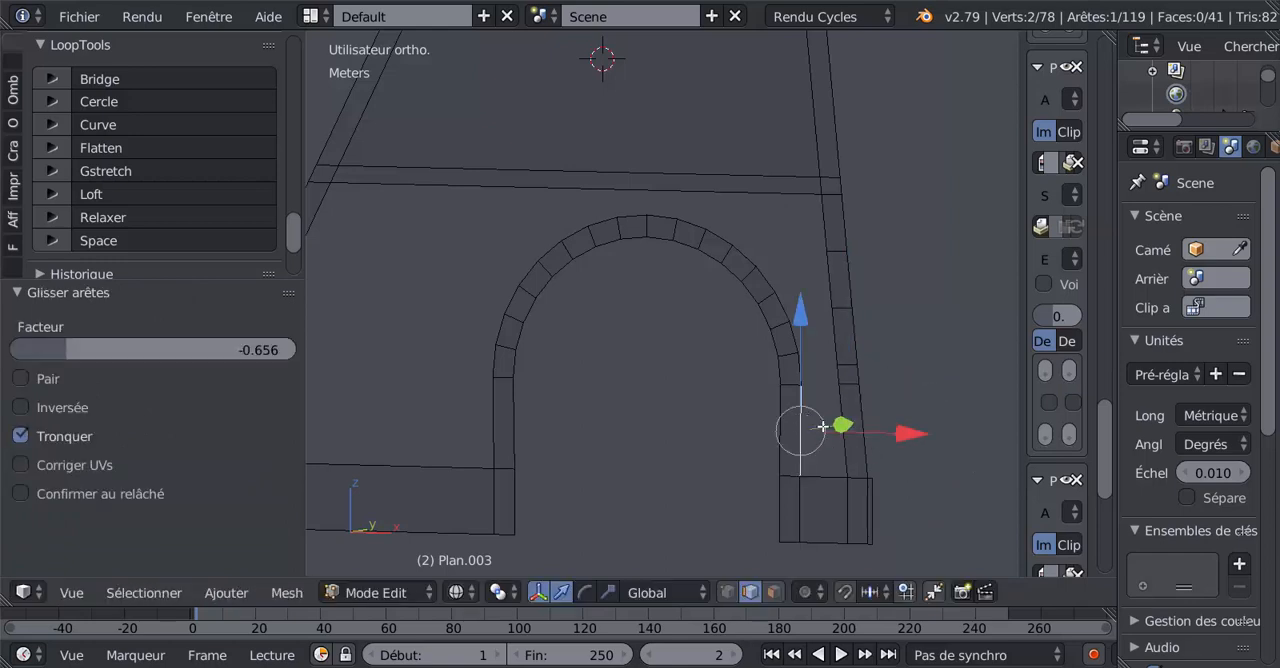
shift+right_click(846, 432)
scroll(900, 452, up, 1)
key(f)
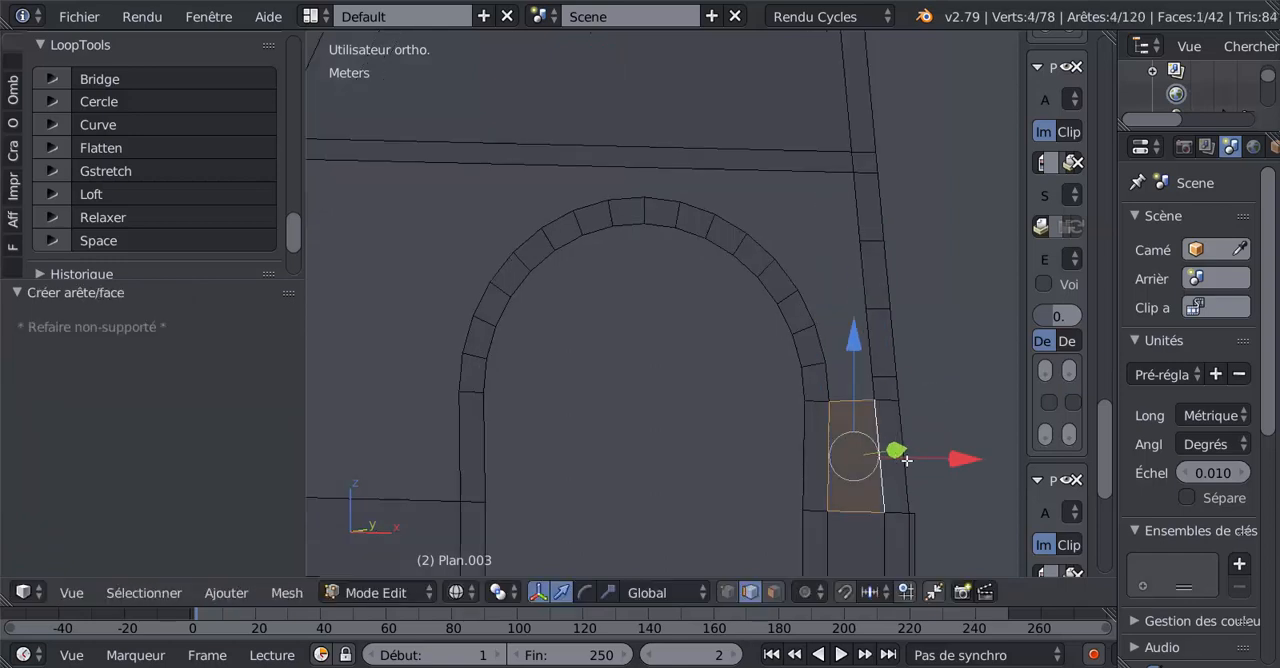
Slide the right leg's second-lowest cut edge up by a factor of about -0.251, near the arch's next brick joint.
right_click(890, 370)
right_click(888, 398)
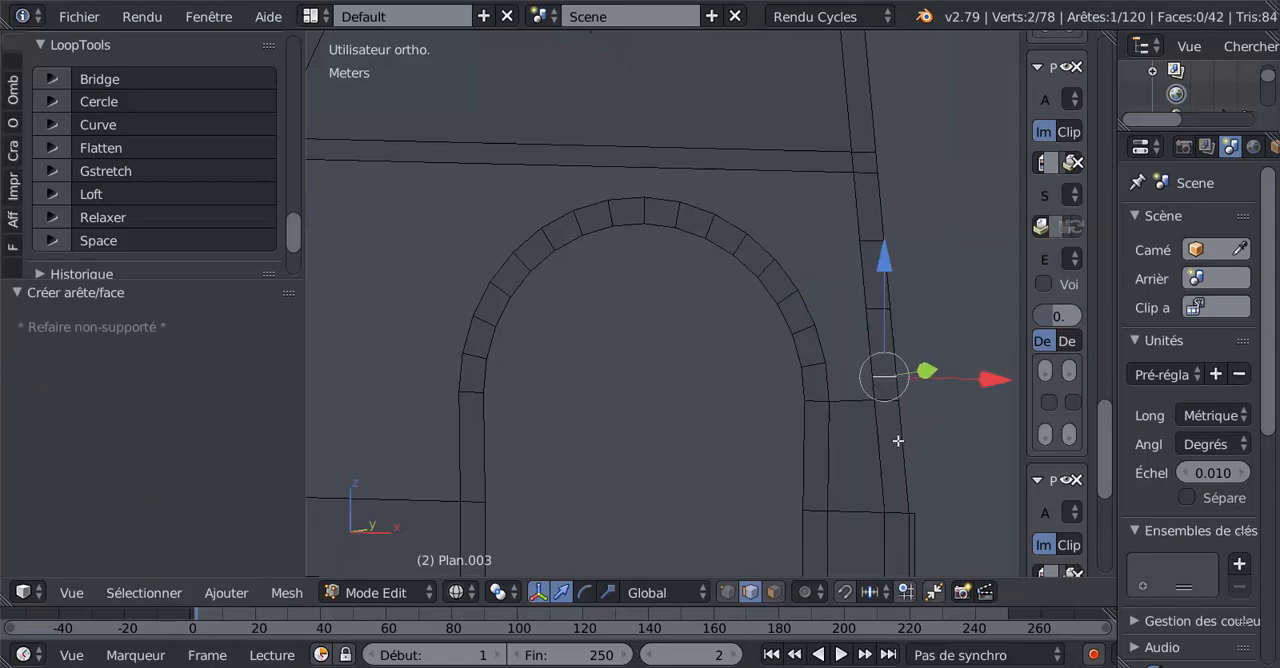
key(g)
key(g)
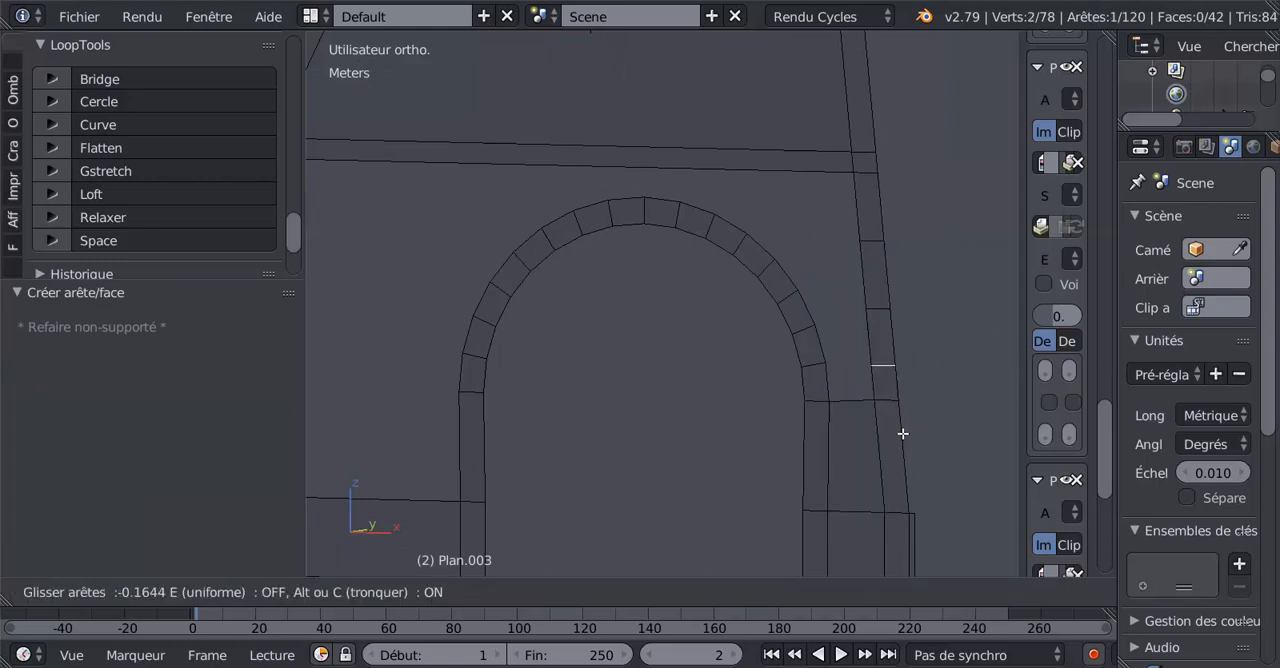
click(903, 428)
Fill a face between the lowest curved brick on the arch's right side and the adjacent right leg segment.
click(830, 383)
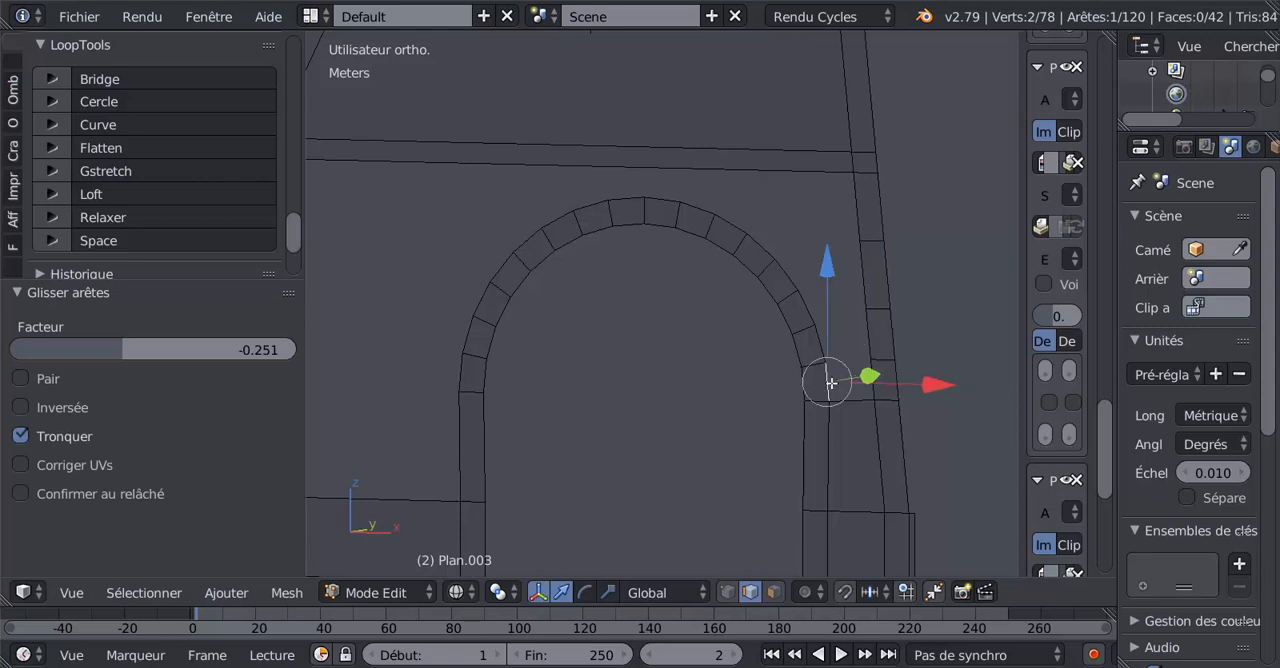
shift+right_click(862, 379)
key(f)
Fill three more faces between successive outer brick edges of the arch and the right leg's segments, up to the horizontal band.
scroll(878, 372, up, 3)
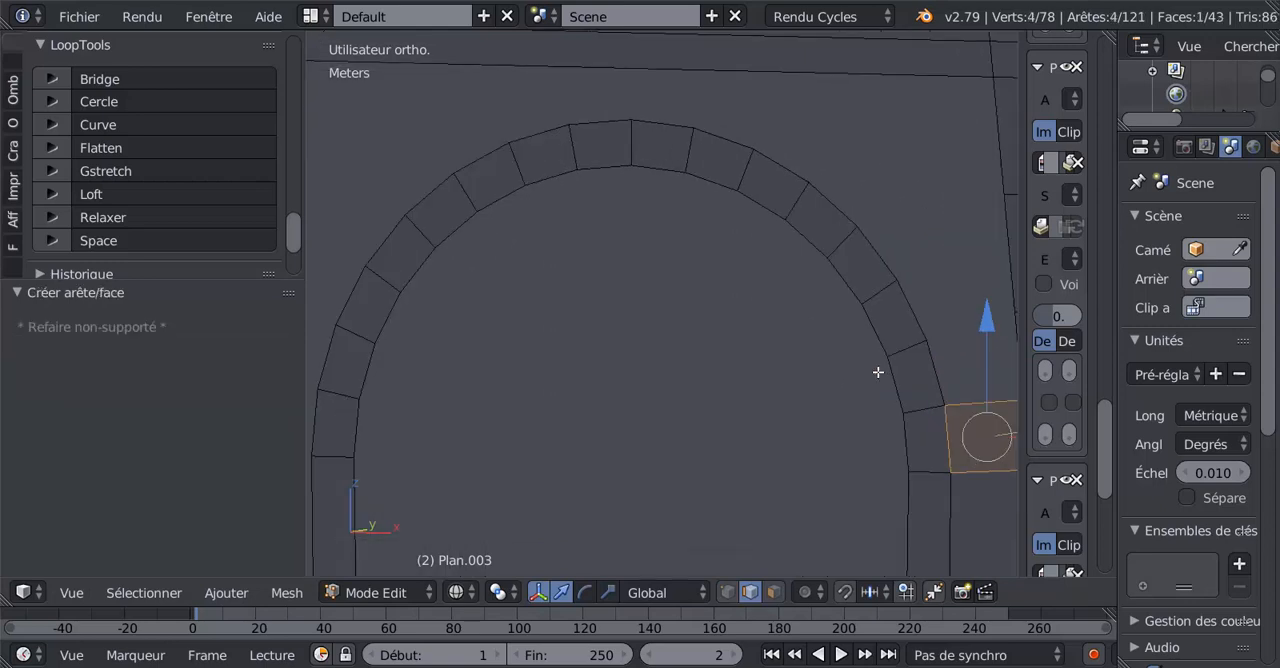
shift+middle_drag(926, 363, 737, 343)
right_click(743, 345)
shift+right_click(824, 332)
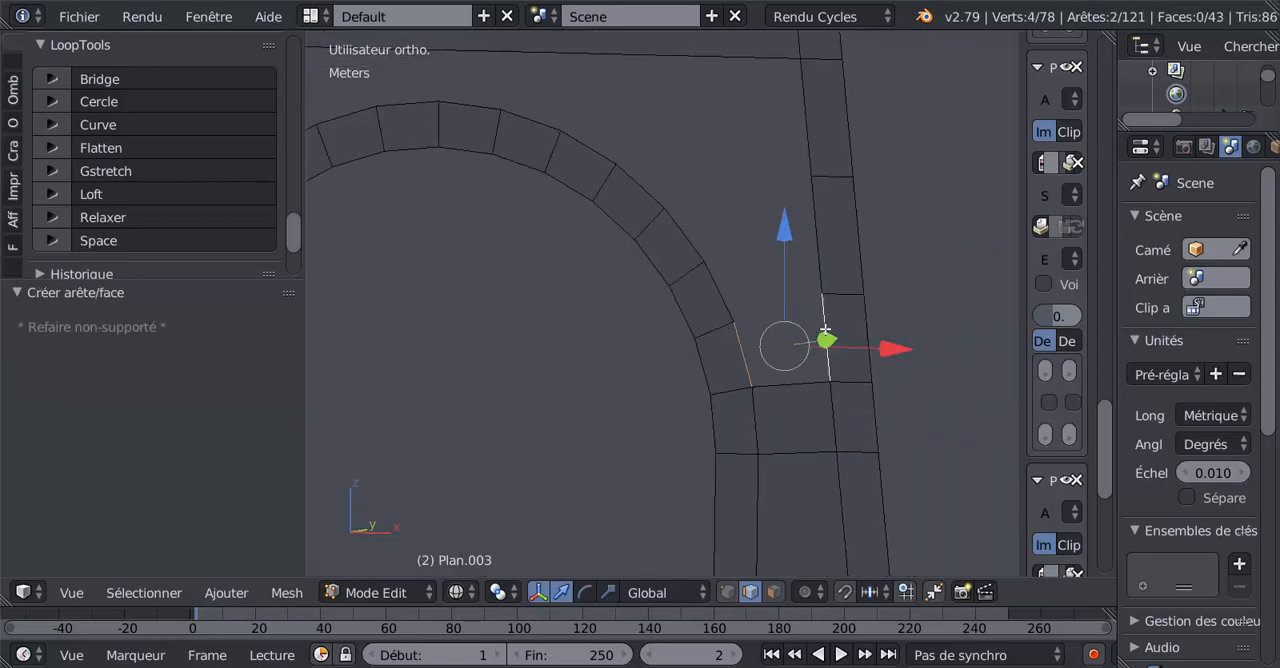
key(f)
right_click(718, 294)
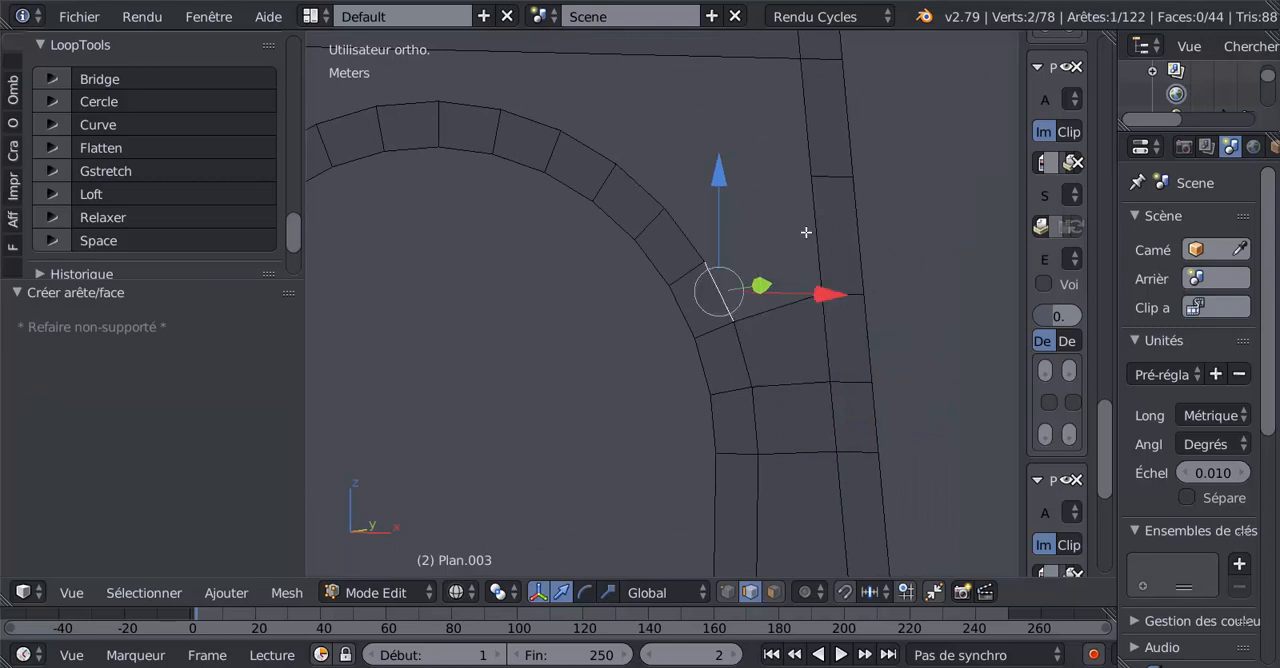
shift+right_click(813, 230)
key(f)
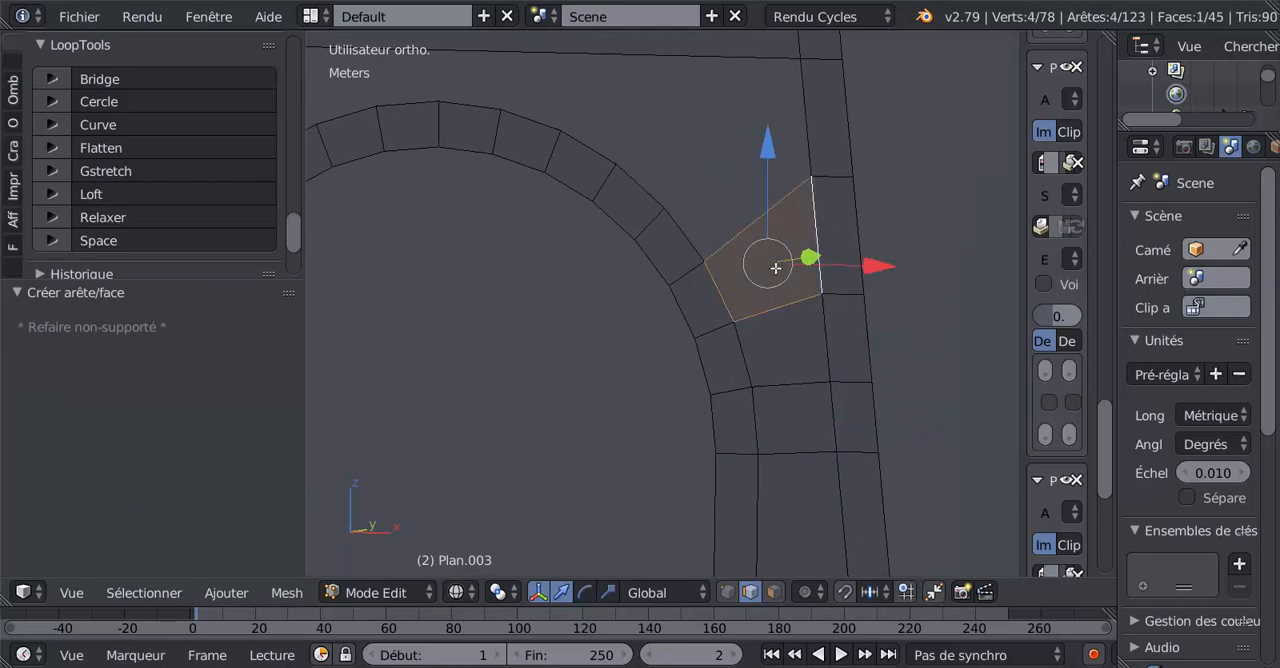
right_click(692, 218)
shift+right_click(808, 115)
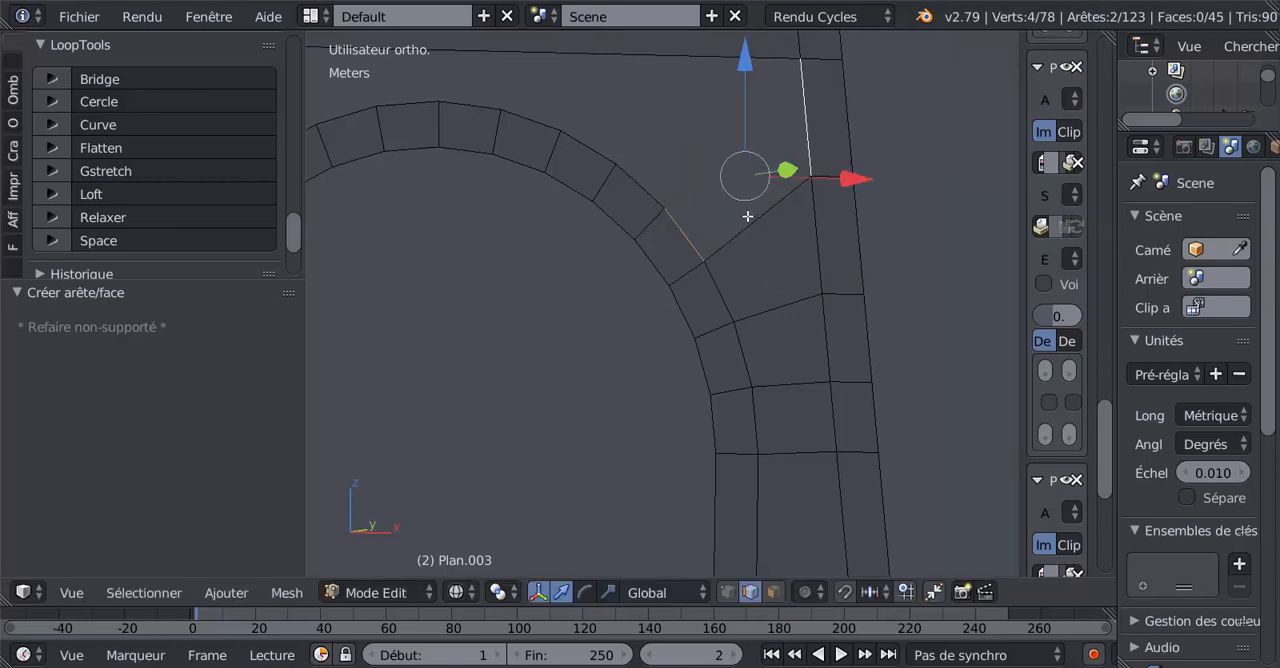
key(f)
Add four evenly spaced loop cuts across the left leg between the horizontal band and the masonry base.
scroll(747, 216, down, 5)
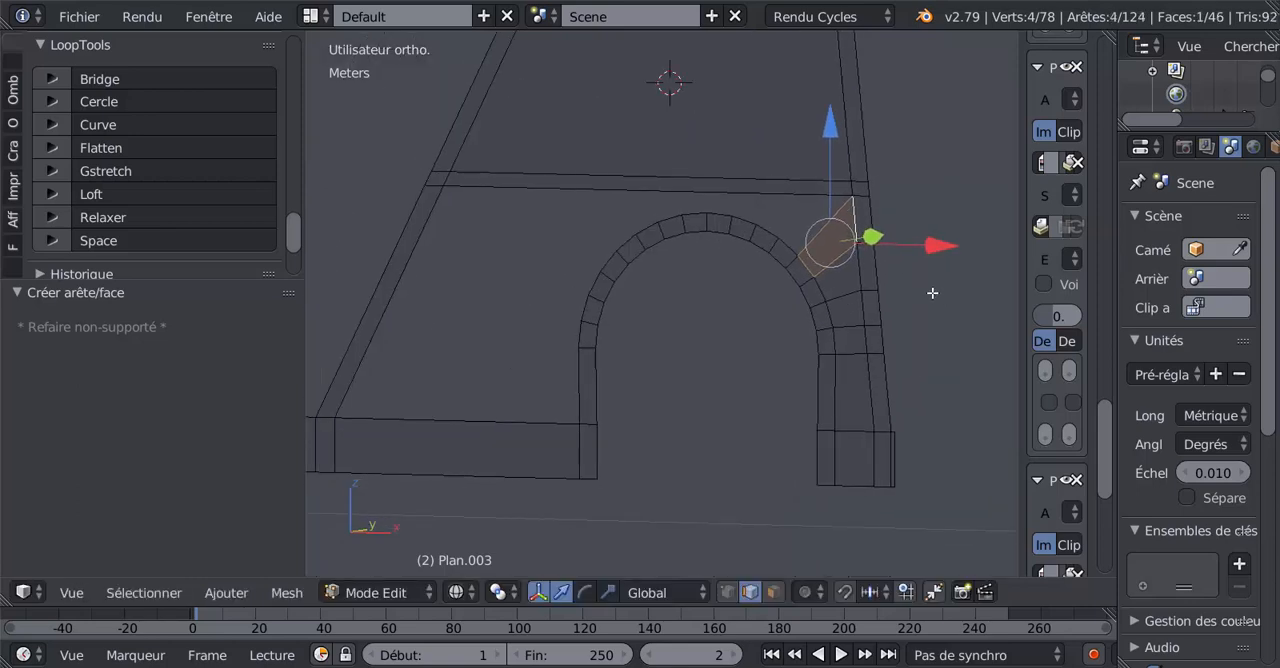
shift+middle_drag(427, 329, 504, 319)
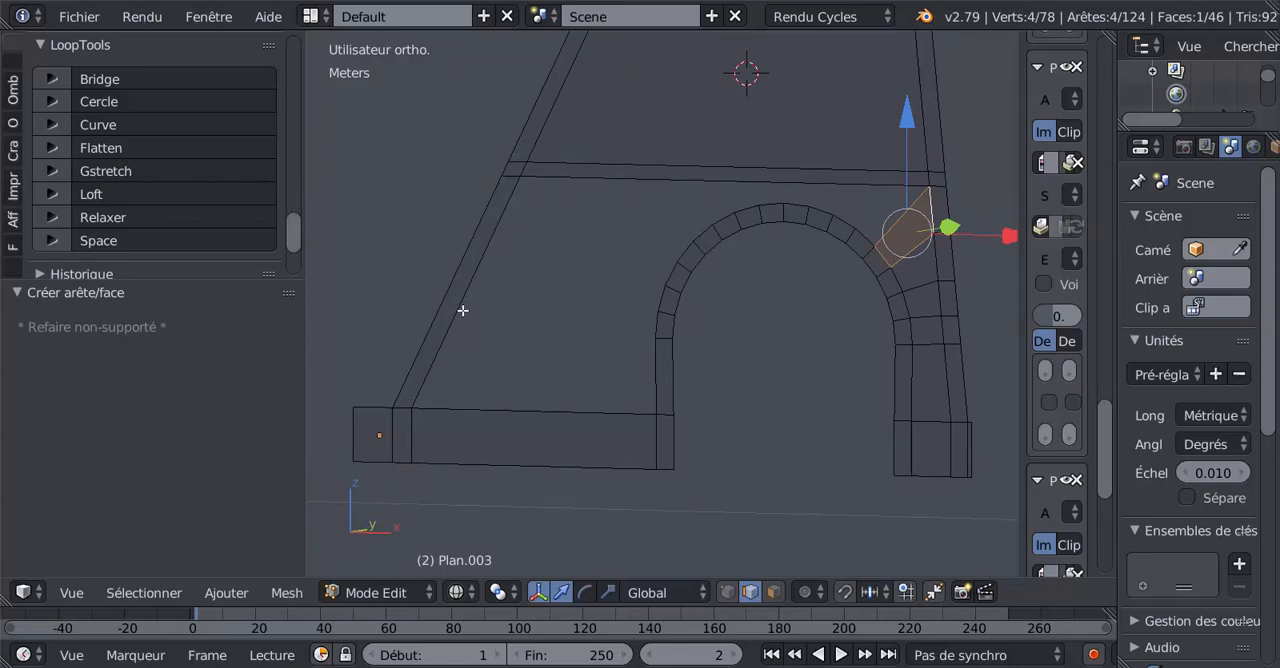
key(ctrl+r)
scroll(463, 310, up, 2)
click(463, 310)
right_click(463, 310)
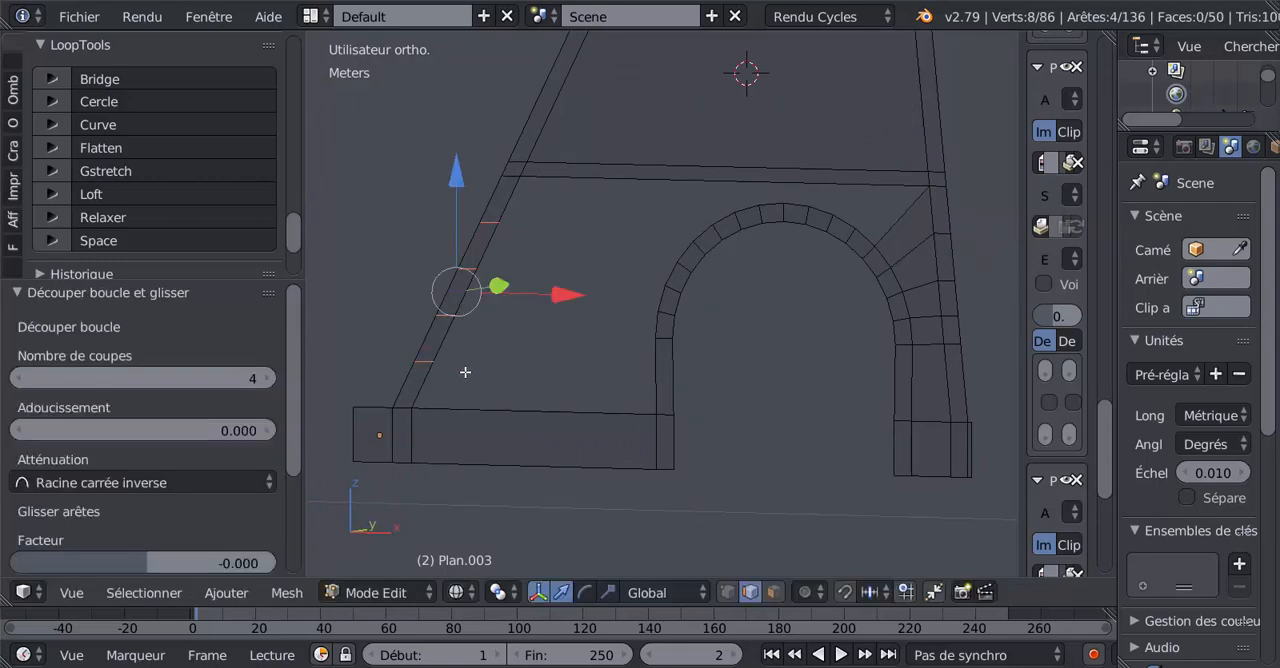
Slide the left leg's four cuts together up toward the band by about -0.822, then back down by about 0.070.
key(g)
key(g)
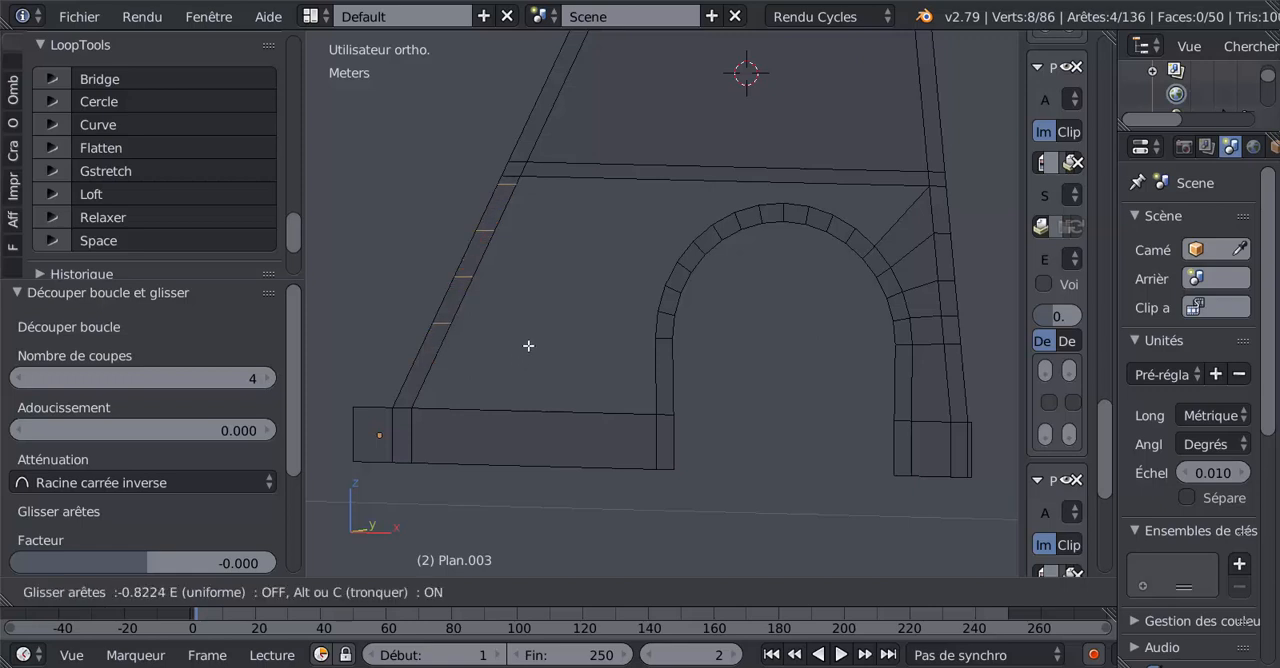
click(528, 345)
key(g)
key(g)
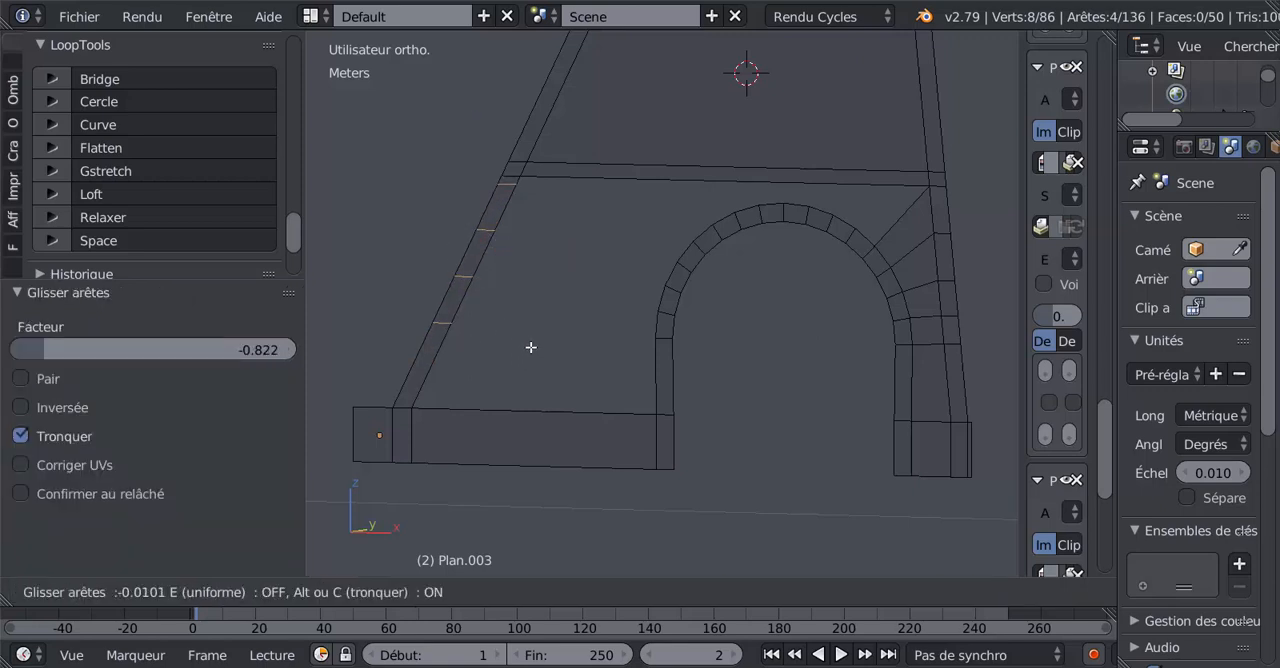
click(529, 348)
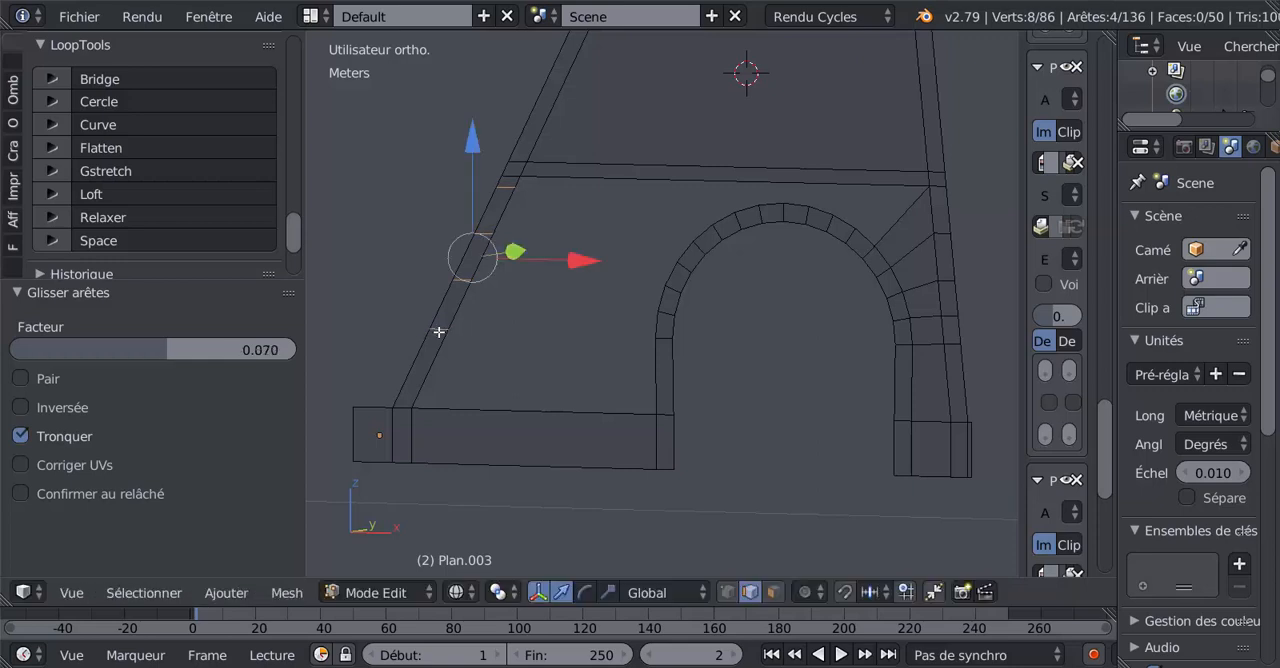
Fill a face above the masonry base between the left leg's lowest segment and the arch's straight left jamb.
right_click(438, 339)
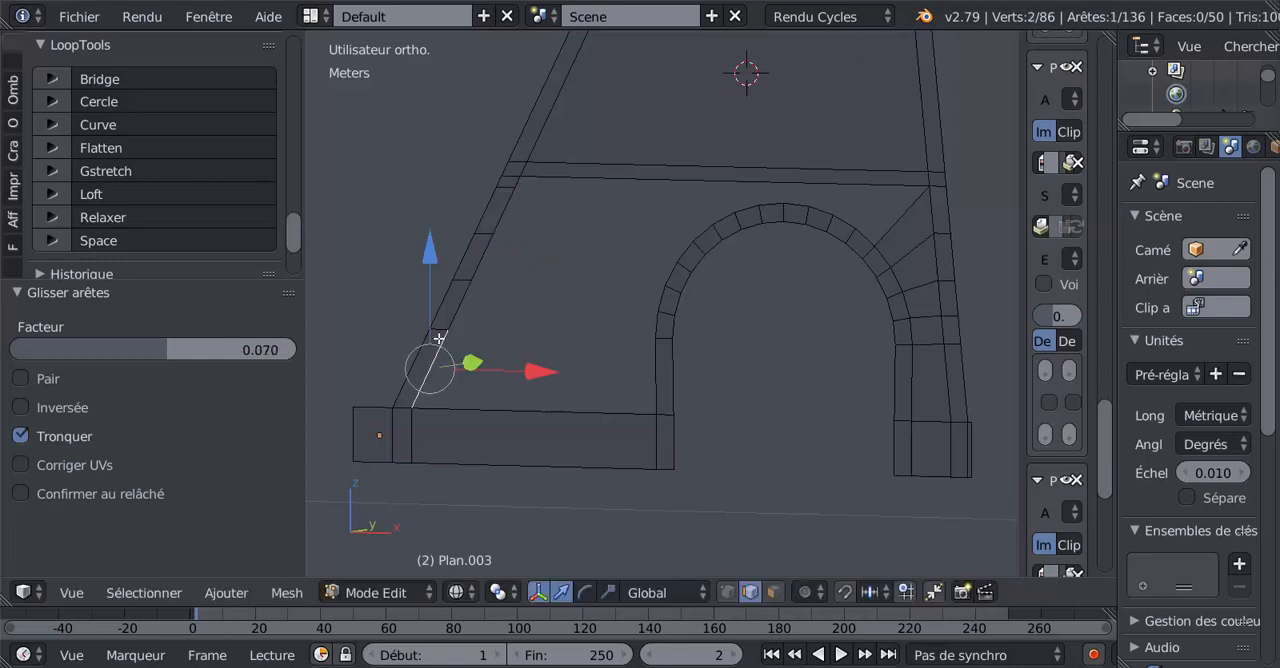
shift+right_click(652, 359)
key(f)
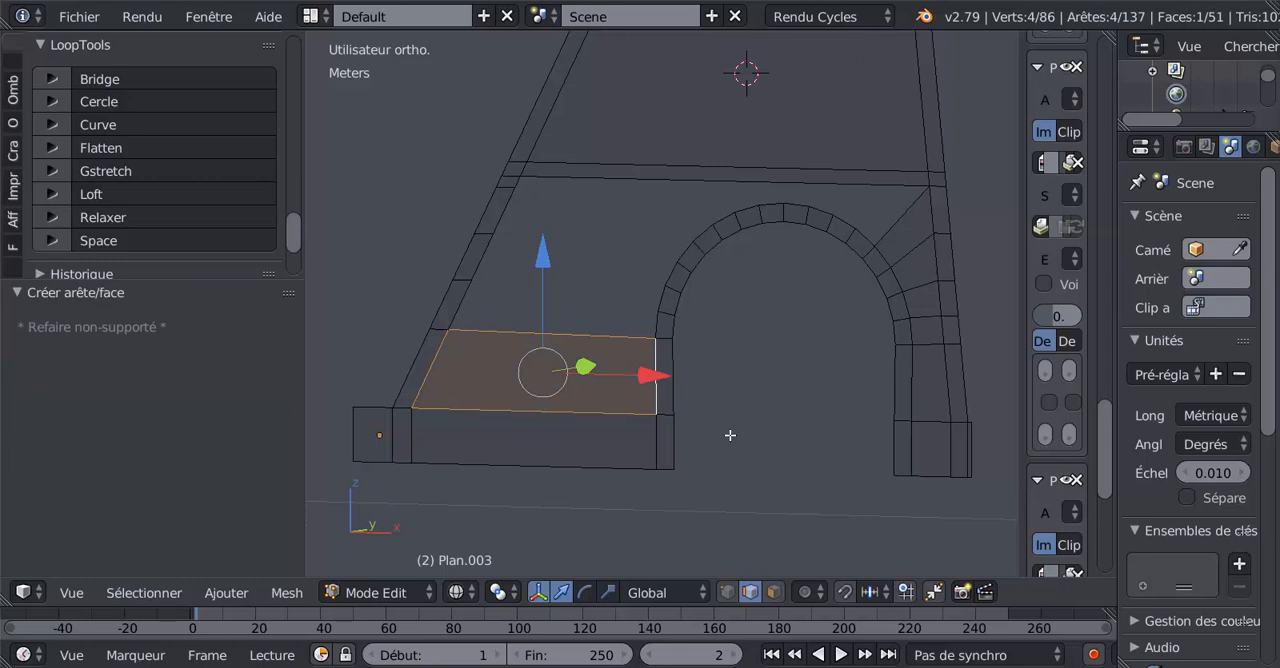
Slide the left leg's lowest cut edge slightly down by a factor of about 0.057.
right_click(439, 329)
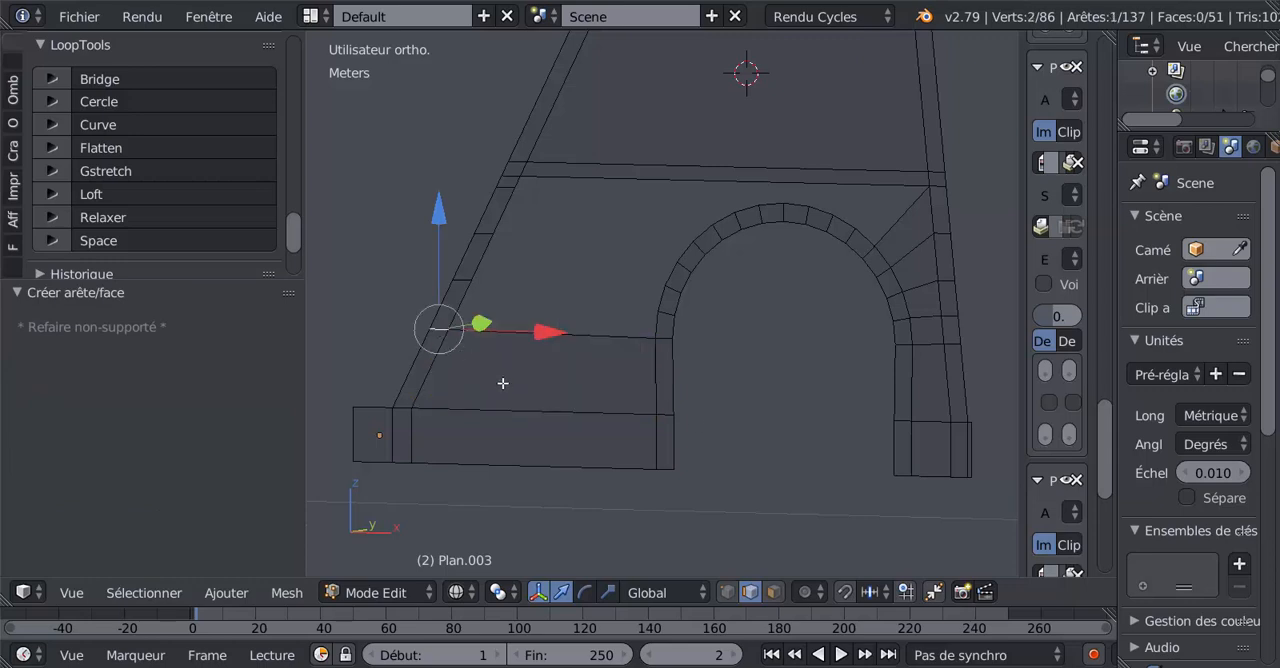
key(g)
key(g)
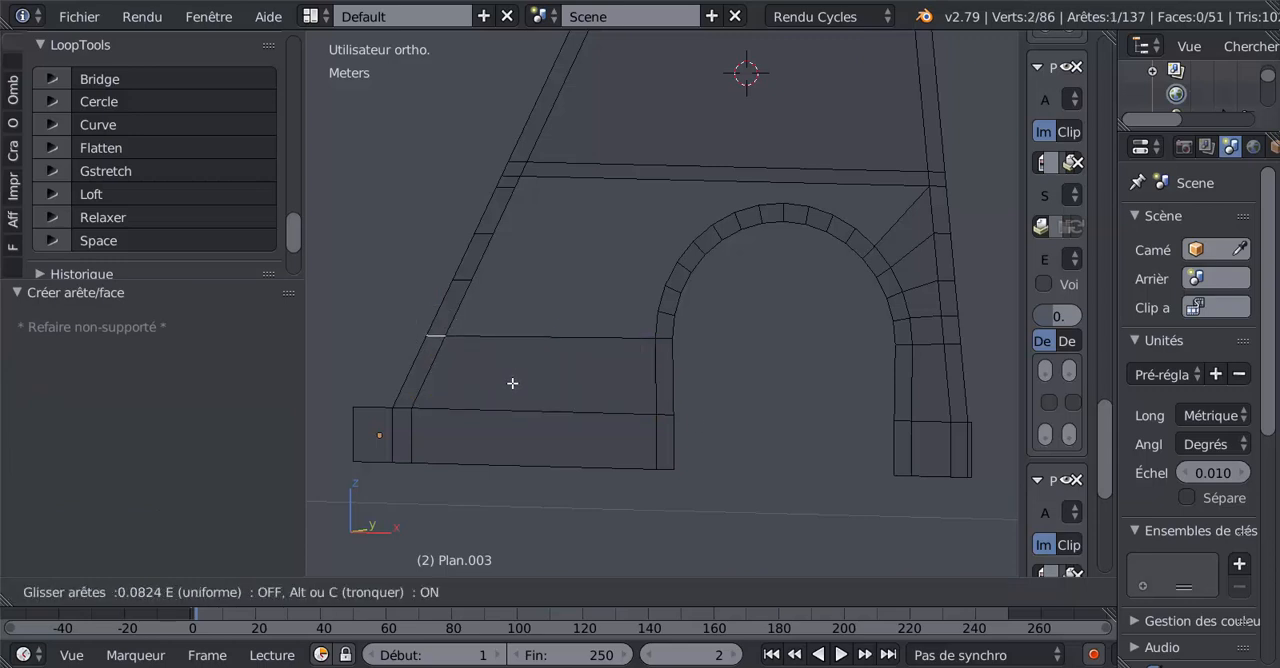
click(517, 371)
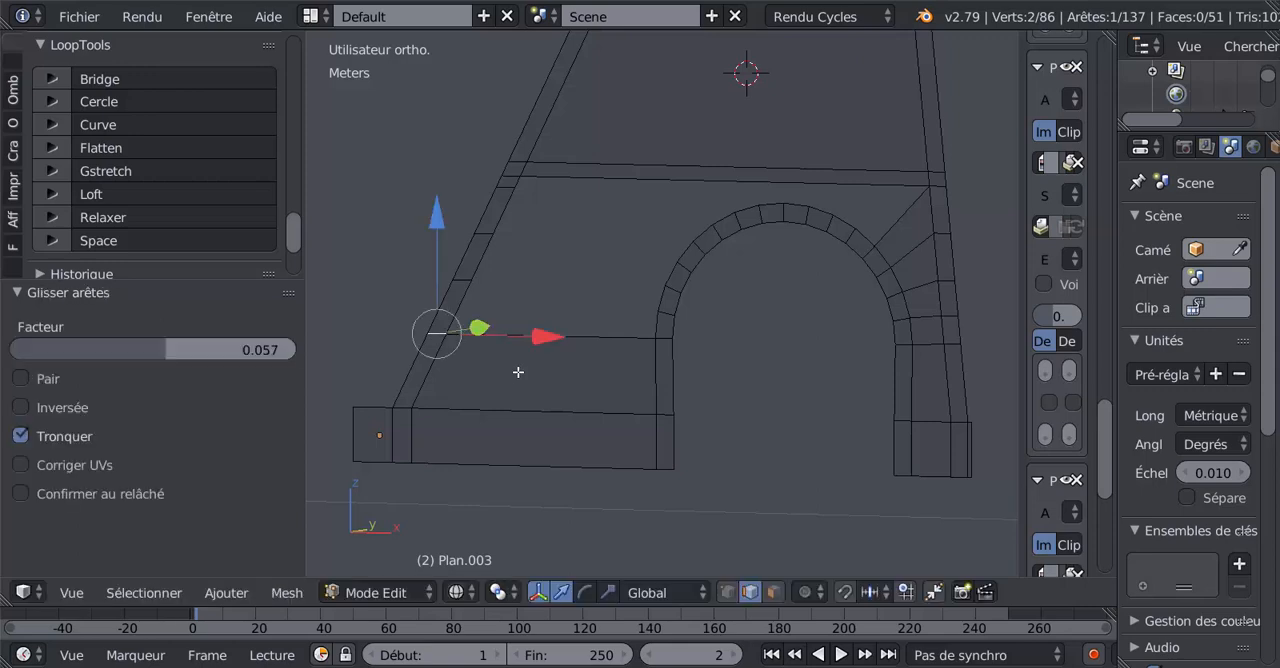
Evenly space the left leg's outer-side vertices from the horizontal band down to the lowest cut using LoopTools Space.
right_click(459, 278)
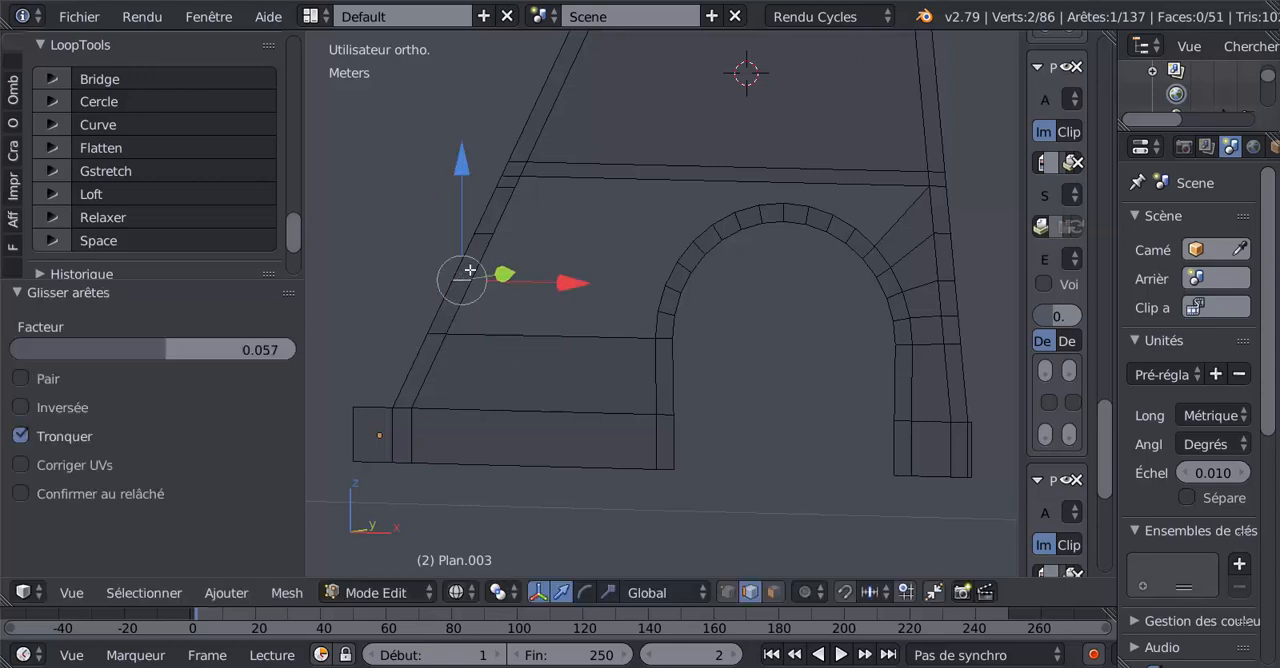
click(559, 315)
click(729, 592)
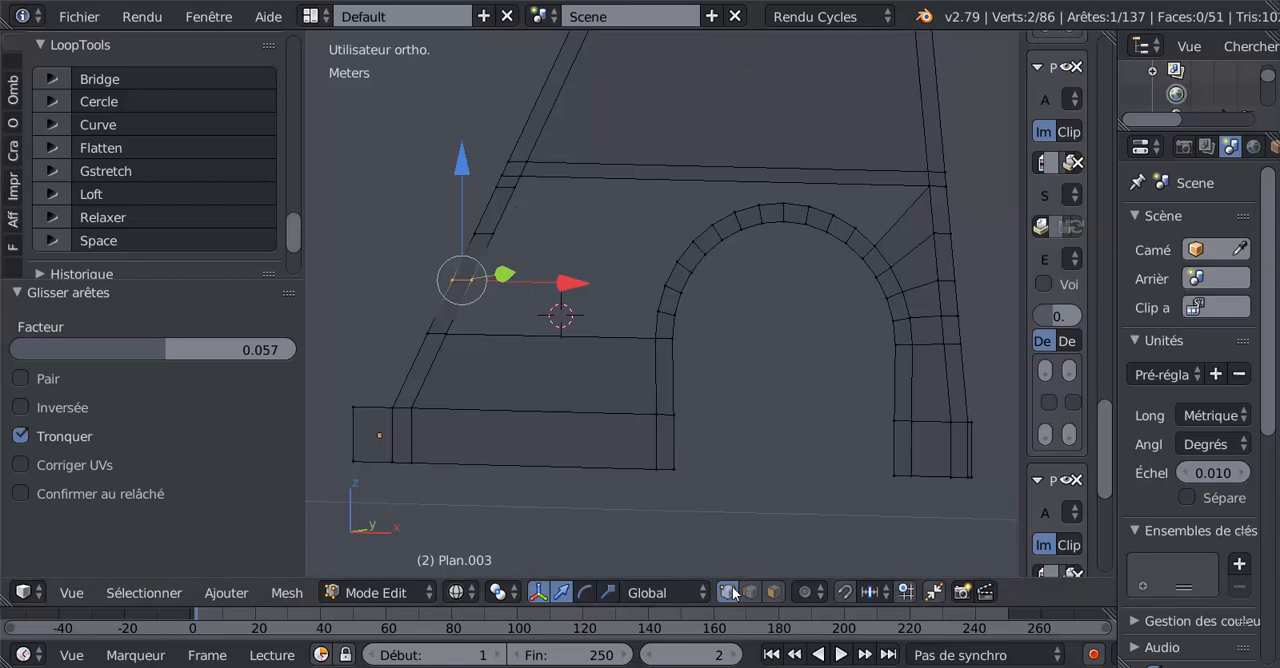
click(501, 171)
shift+right_click(495, 185)
shift+right_click(480, 230)
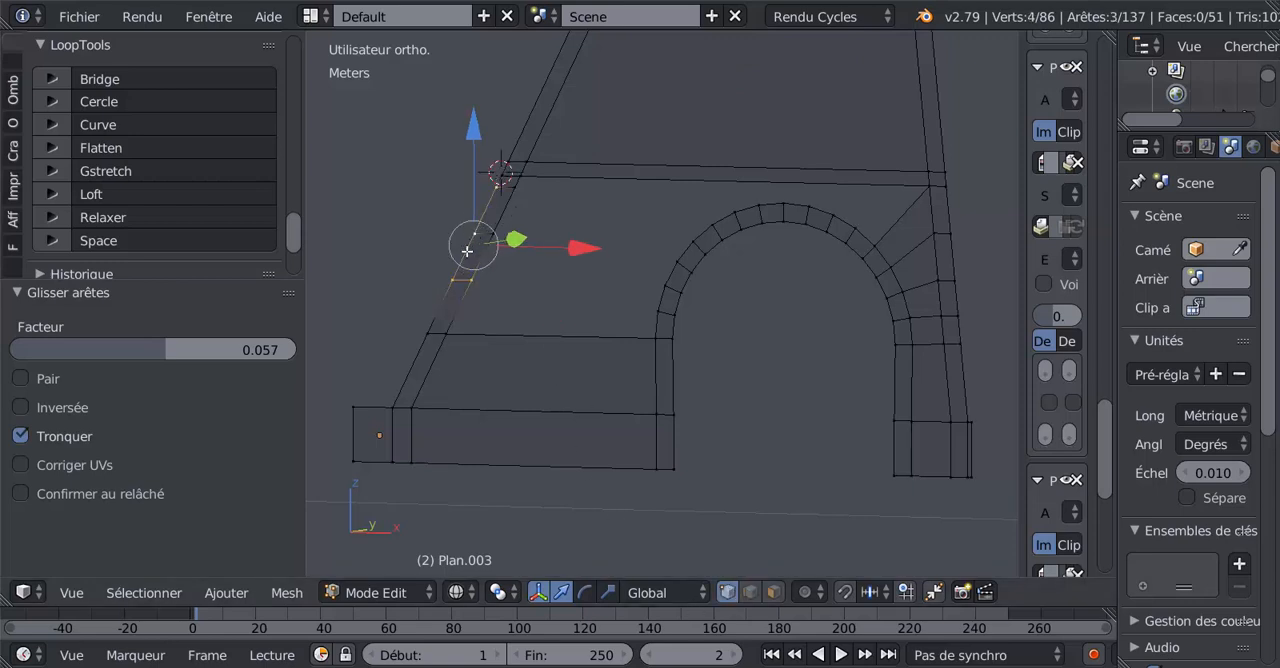
shift+right_click(427, 333)
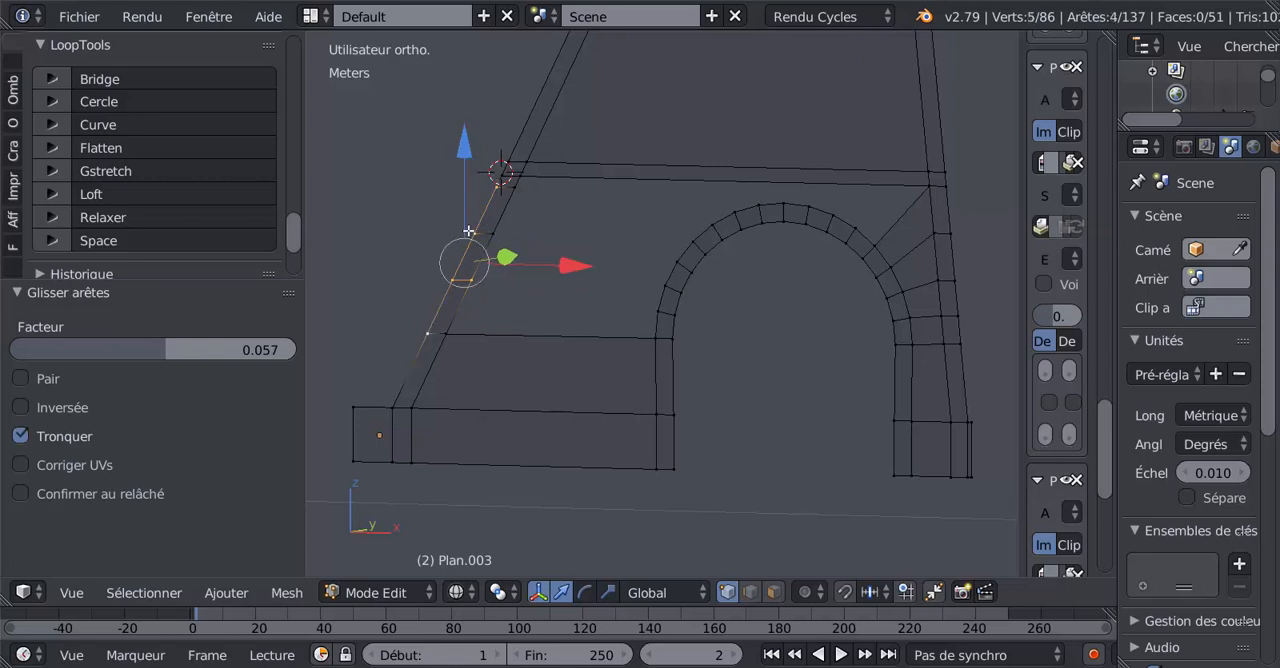
click(108, 241)
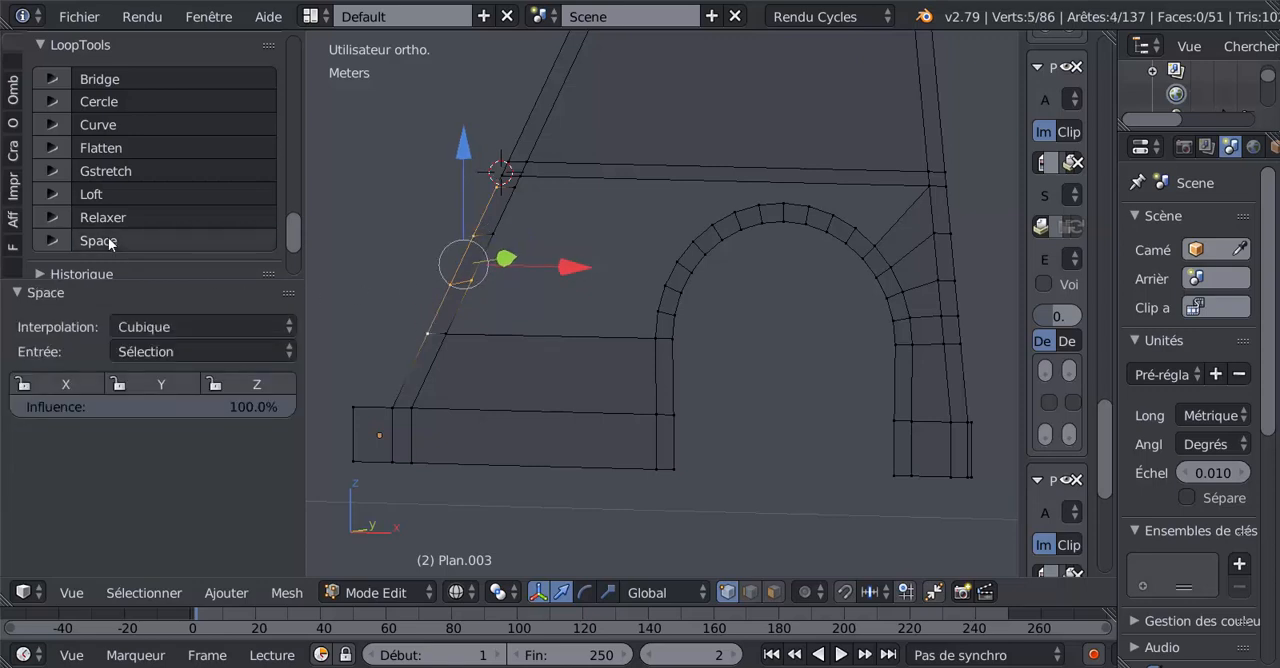
shift+right_click(508, 172)
shift+right_click(501, 161)
shift+right_click(498, 172)
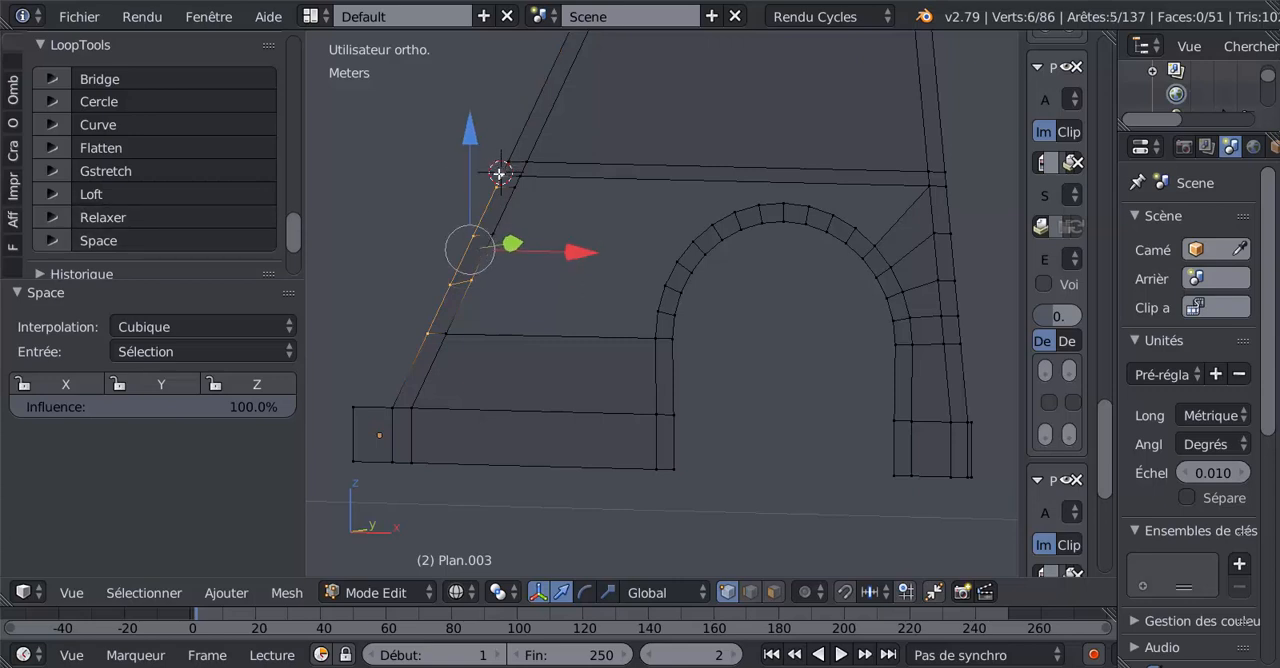
click(109, 240)
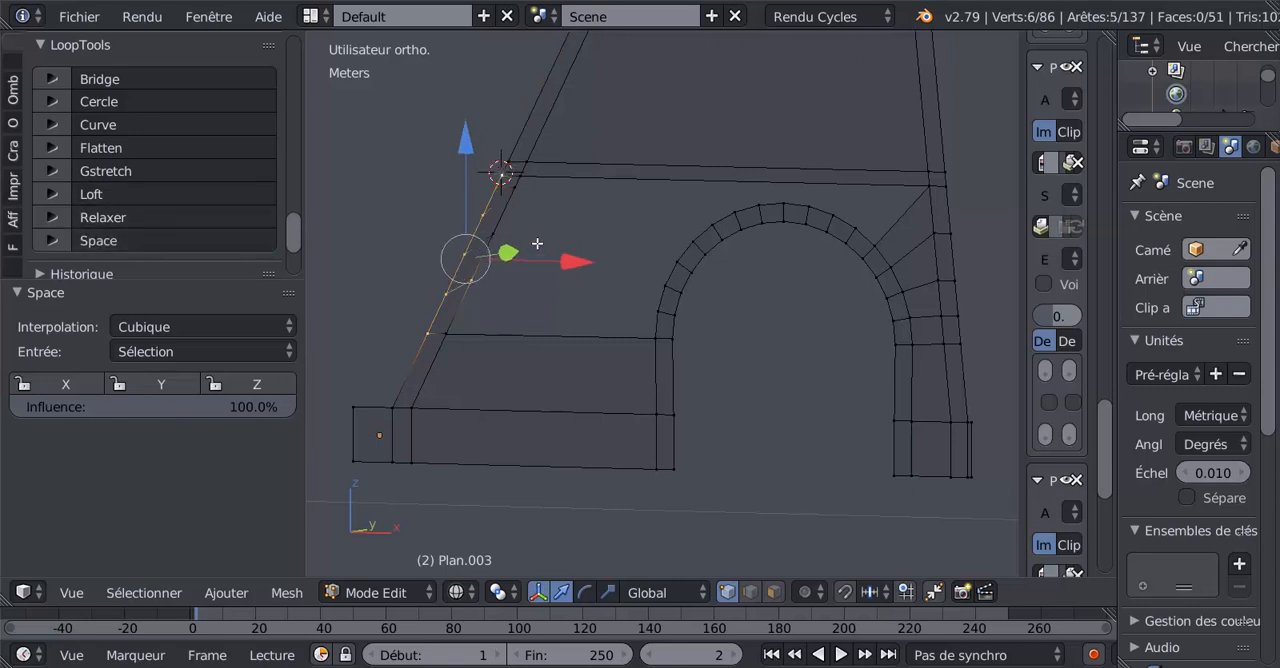
Evenly space the left leg's inner-side vertices between the horizontal band and the lowest cut using LoopTools Space.
right_click(525, 182)
shift+right_click(523, 192)
shift+right_click(518, 238)
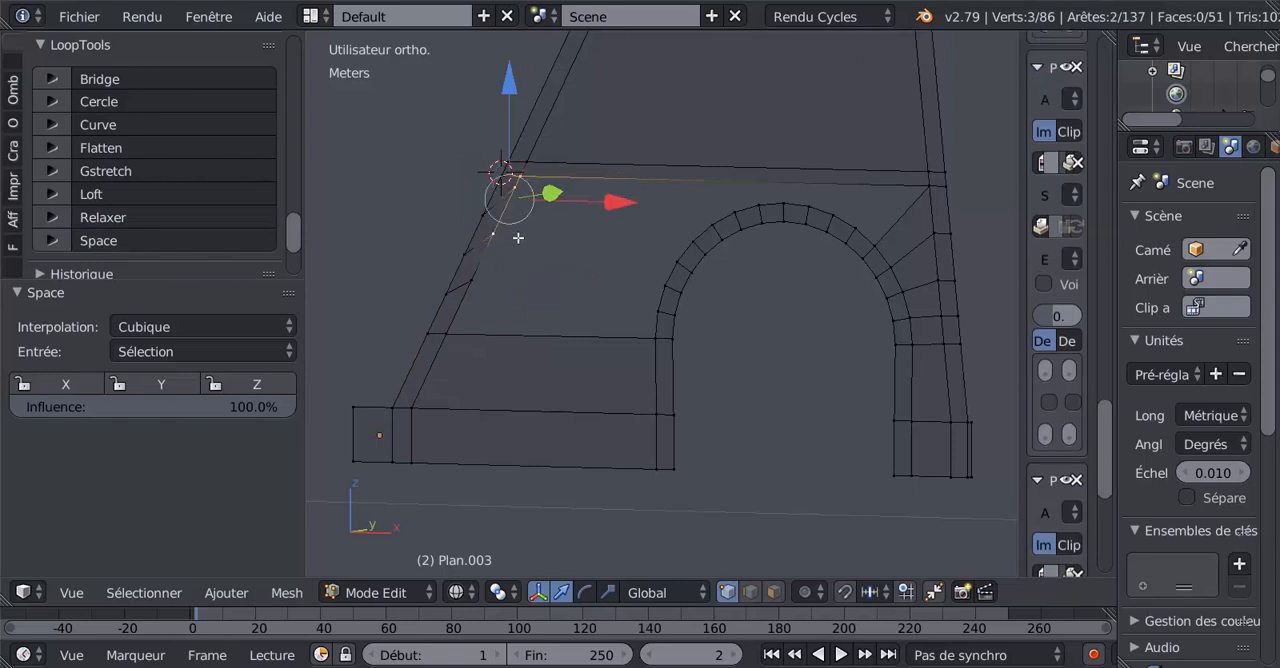
shift+right_click(490, 286)
shift+right_click(466, 322)
click(160, 240)
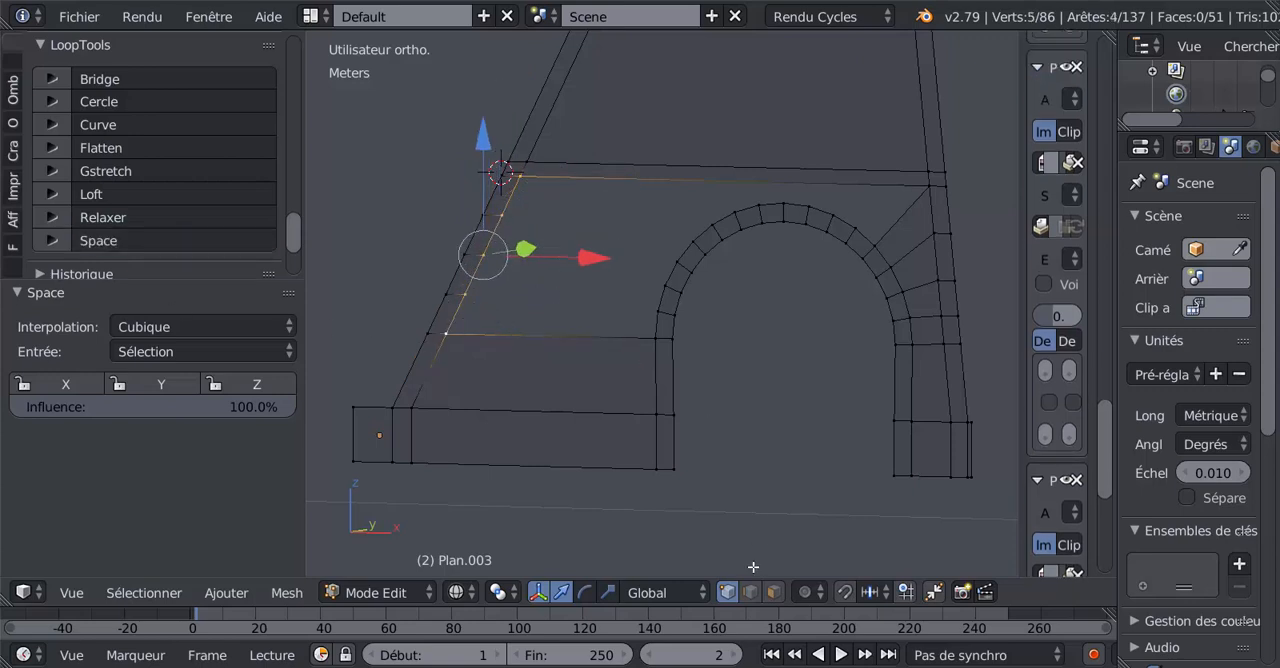
Fill the two lowest open wall faces between the left leg's inner edges and the matching outer edges of the arch.
click(773, 592)
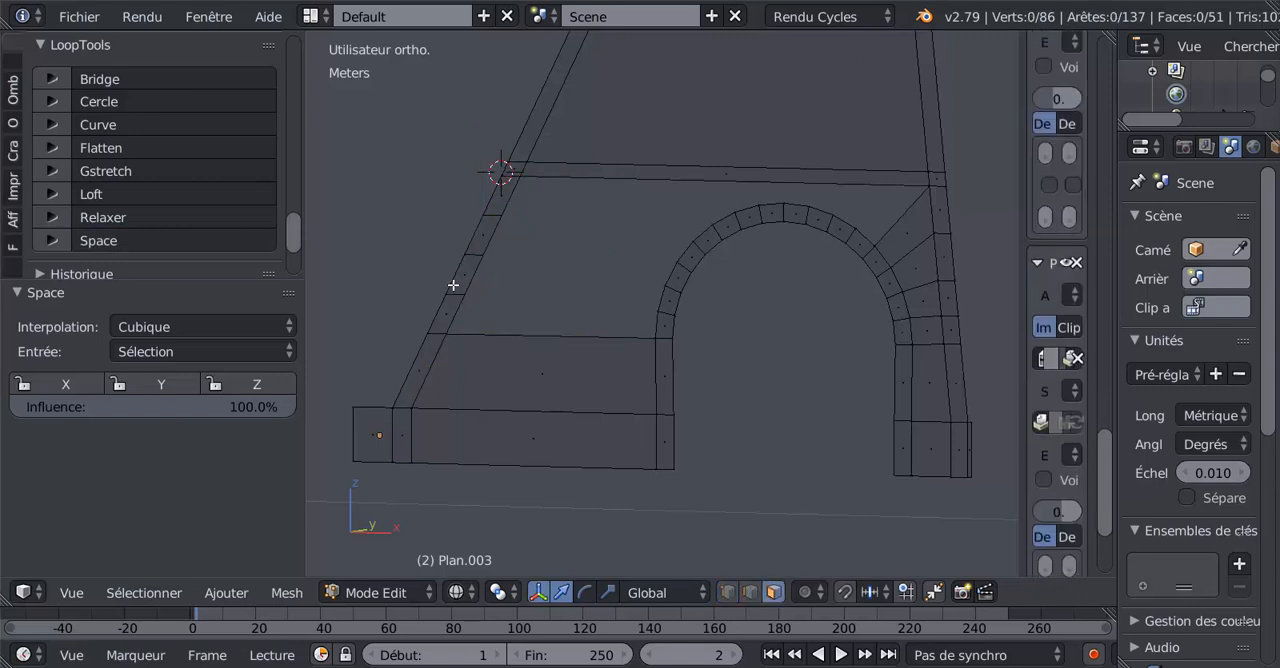
click(751, 591)
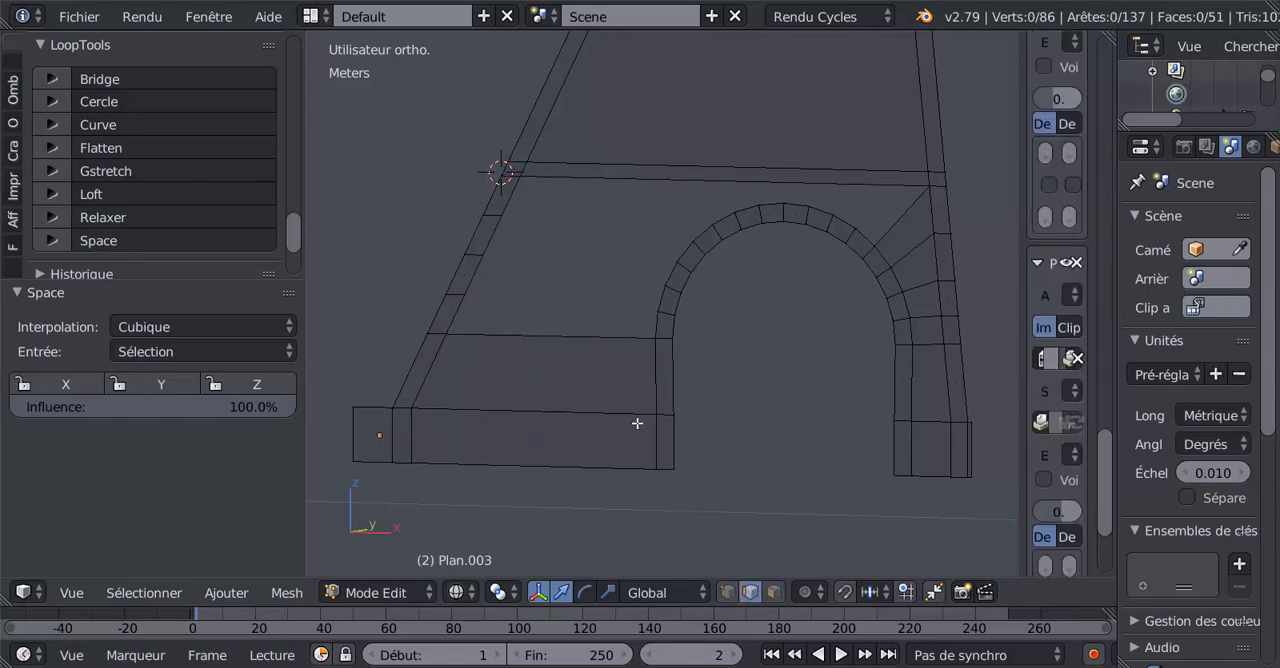
right_click(471, 306)
shift+right_click(652, 326)
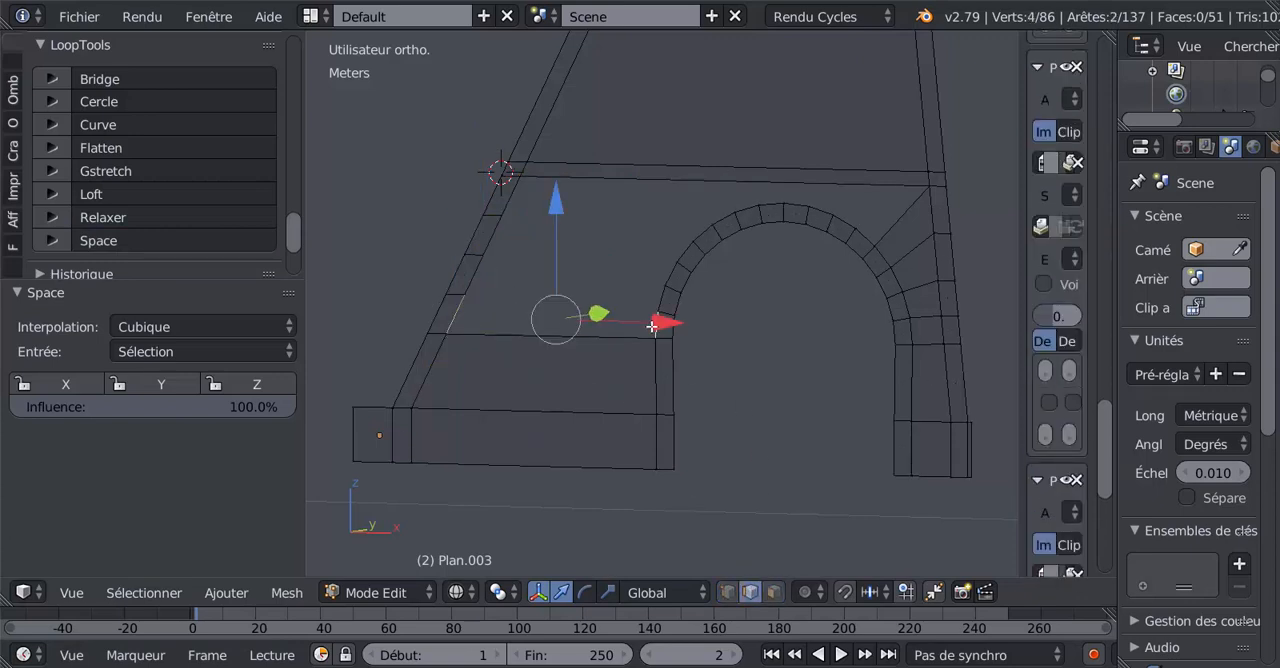
key(f)
right_click(482, 265)
shift+right_click(653, 298)
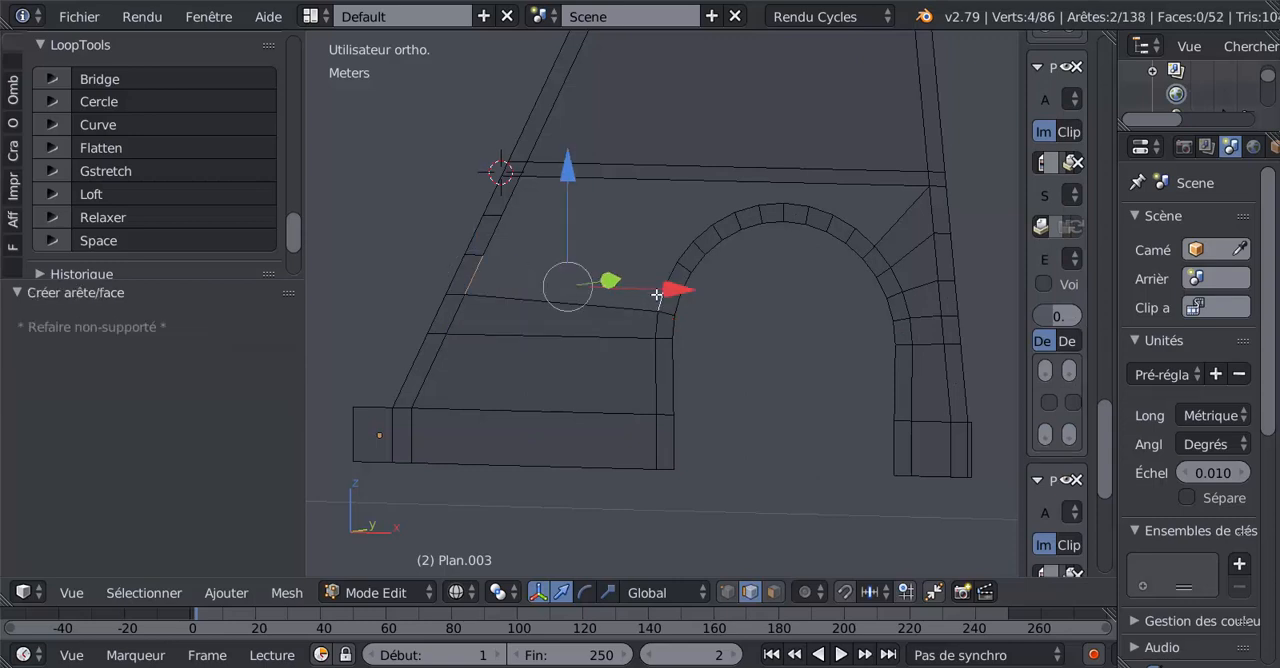
key(f)
Fill two more wall faces from the left leg's top two inner segments to the next outer edges of the arch.
right_click(500, 238)
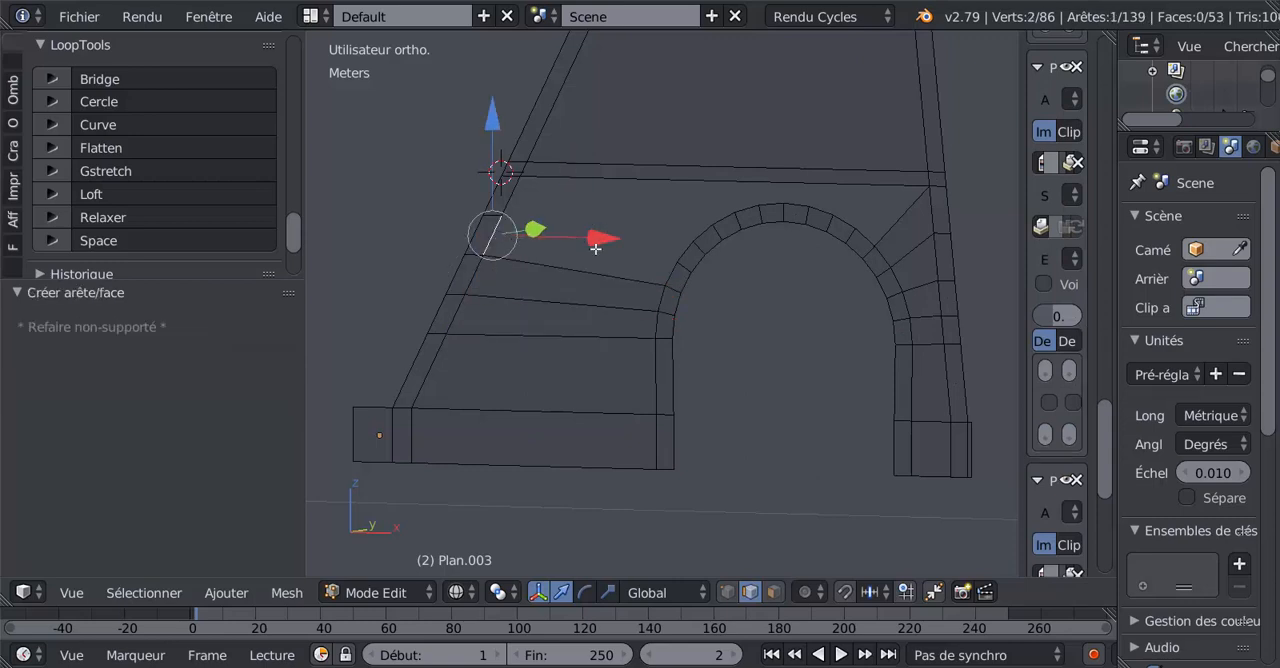
shift+right_click(670, 273)
key(f)
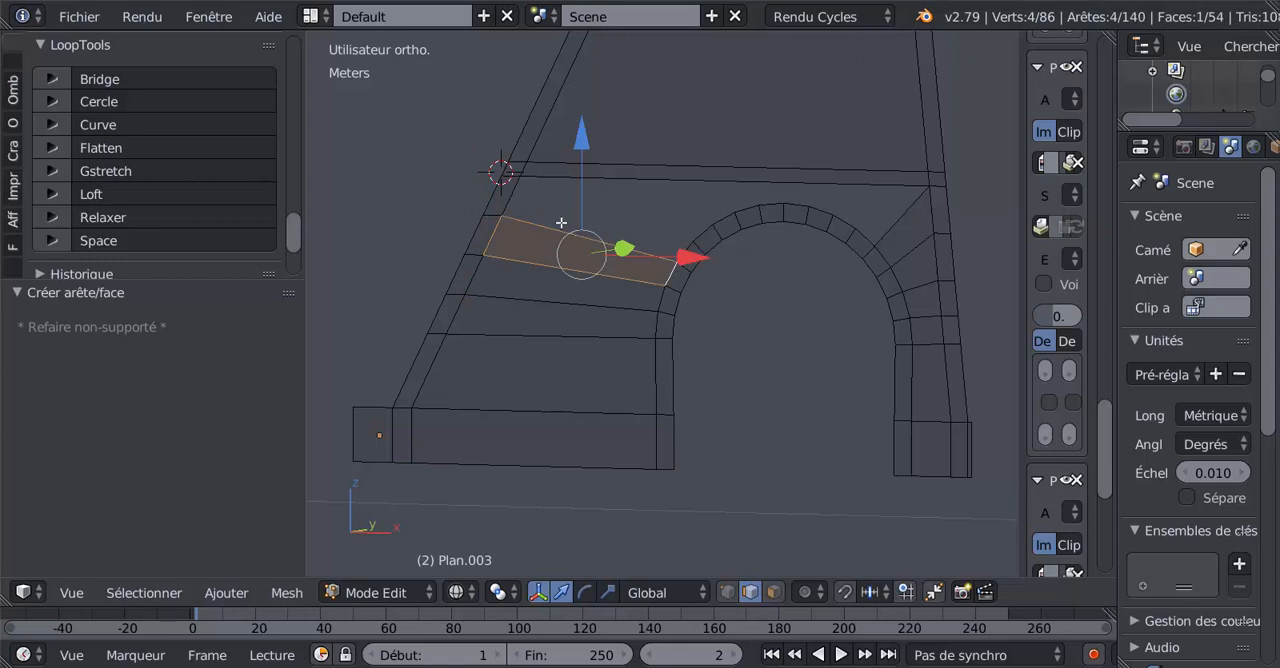
right_click(520, 193)
shift+right_click(679, 253)
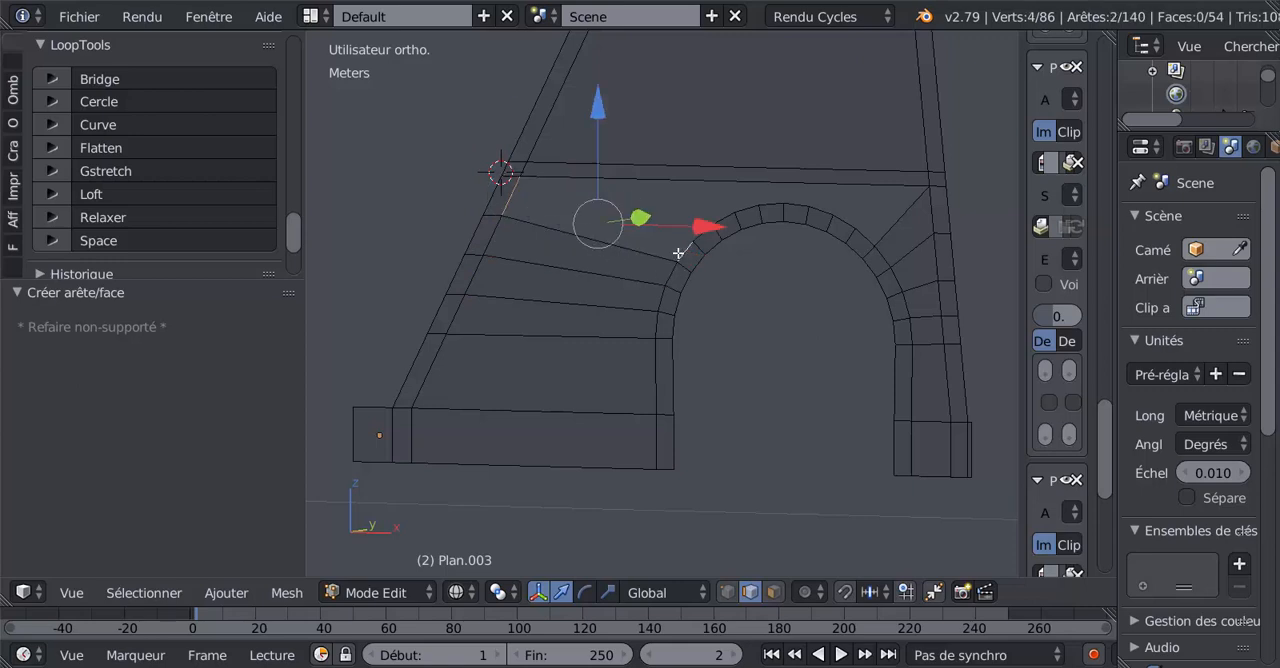
key(f)
Select the arch's outer crown vertices between the filled left and right panels to check how many still need connecting.
scroll(677, 254, down, 2)
middle_drag(677, 254, 652, 318)
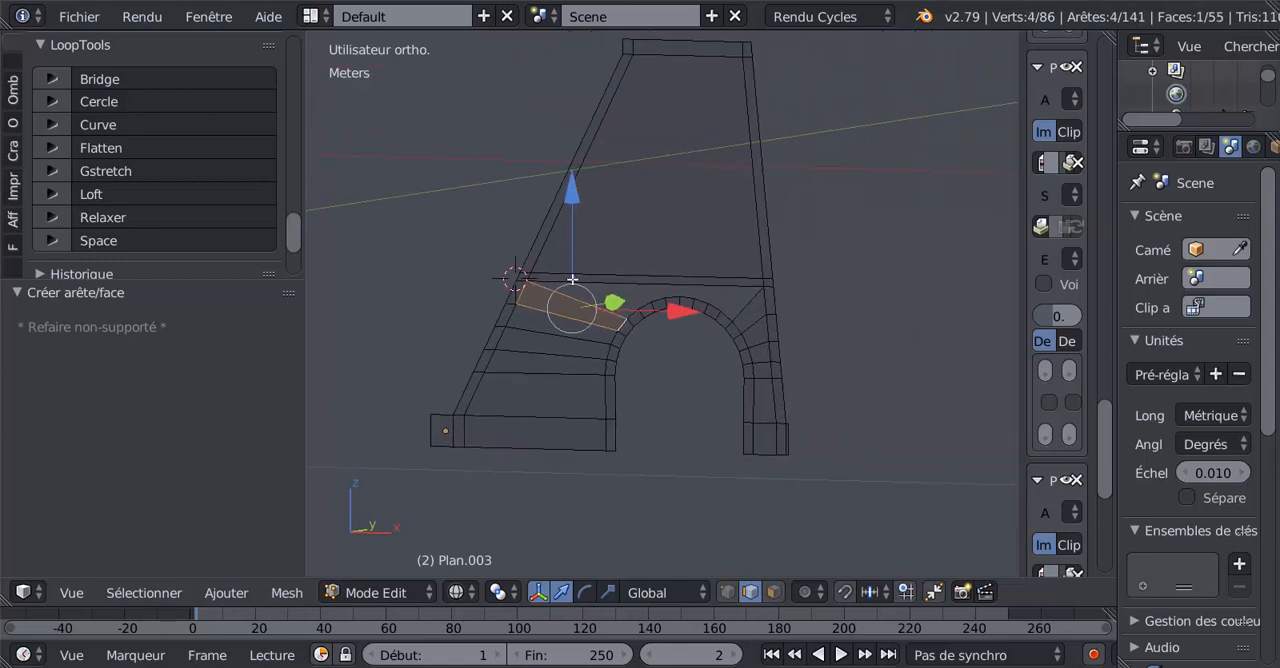
scroll(720, 335, up, 3)
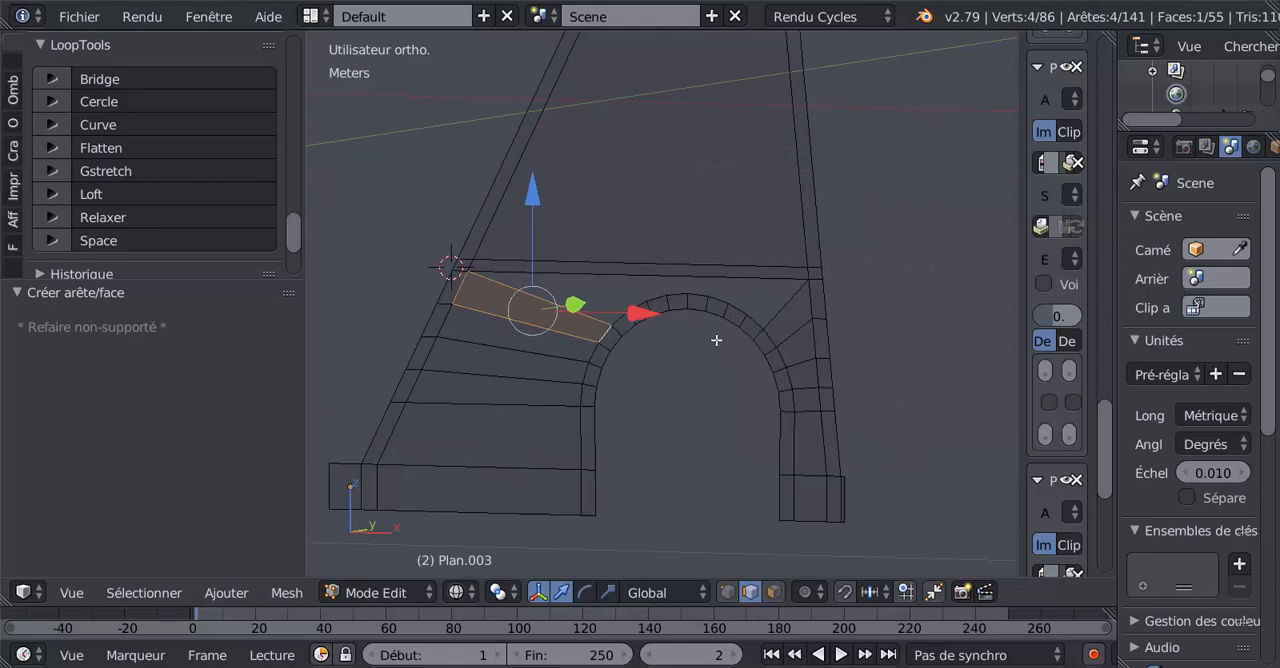
click(730, 593)
scroll(609, 315, down, 4)
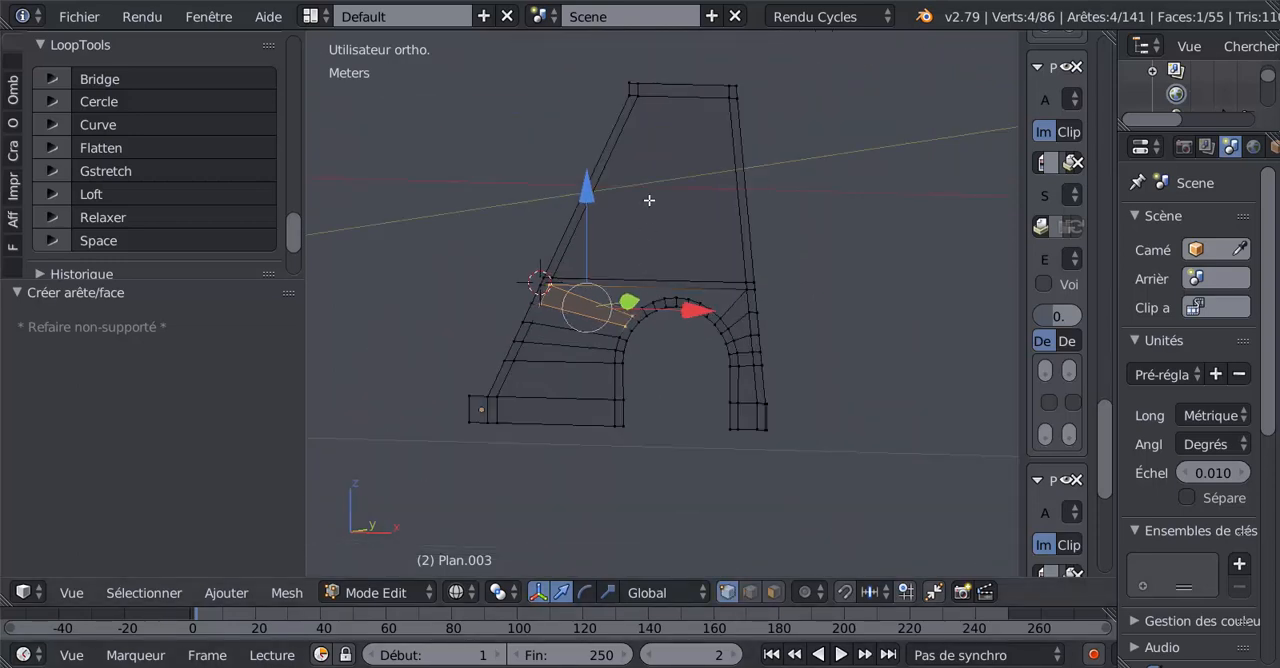
scroll(641, 259, up, 2)
scroll(641, 259, up, 3)
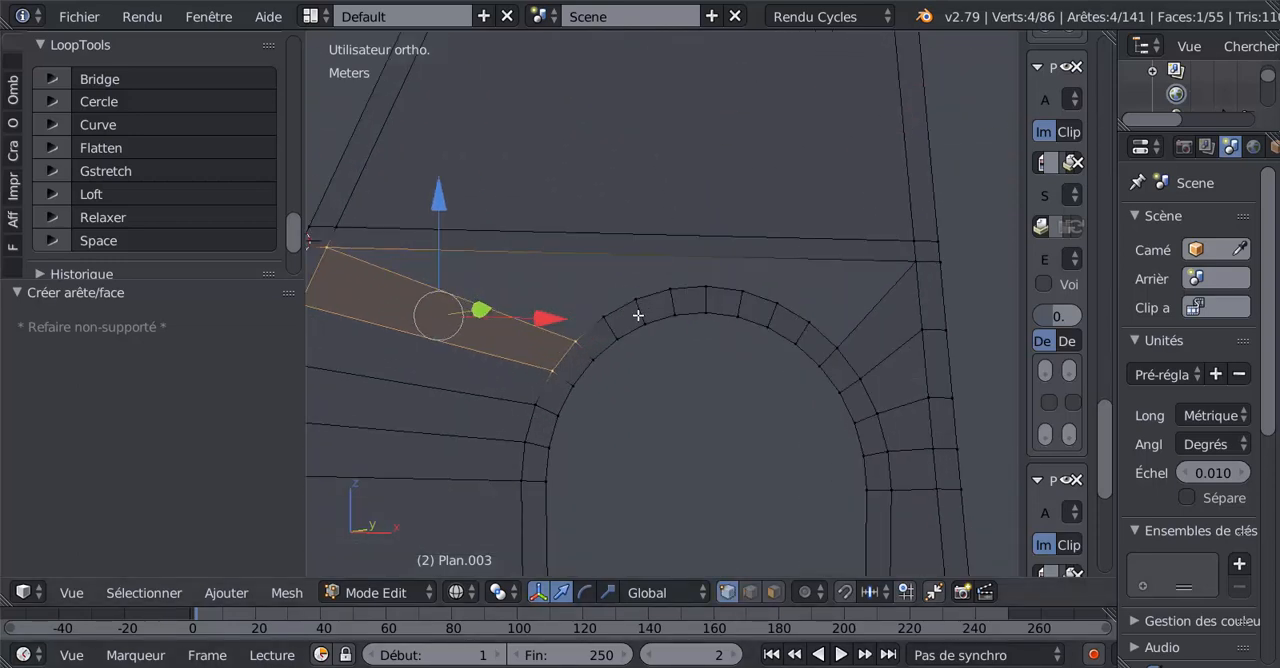
right_click(606, 318)
shift+right_click(641, 299)
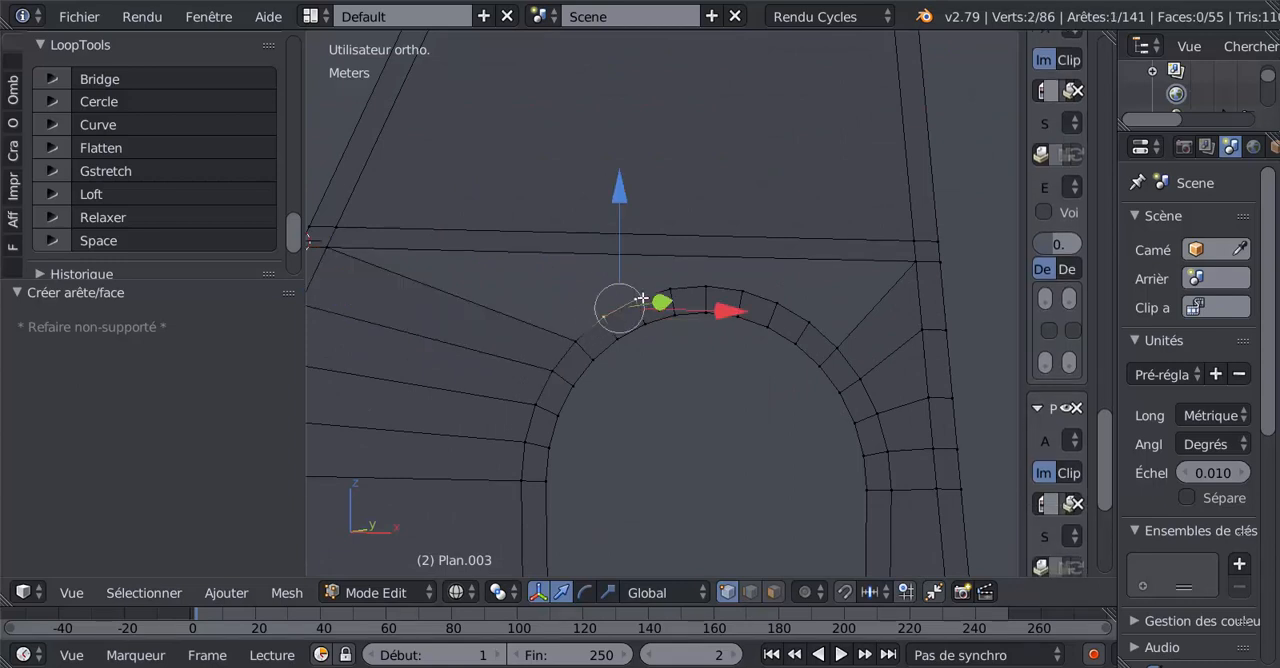
shift+right_click(703, 290)
shift+right_click(677, 291)
shift+right_click(711, 293)
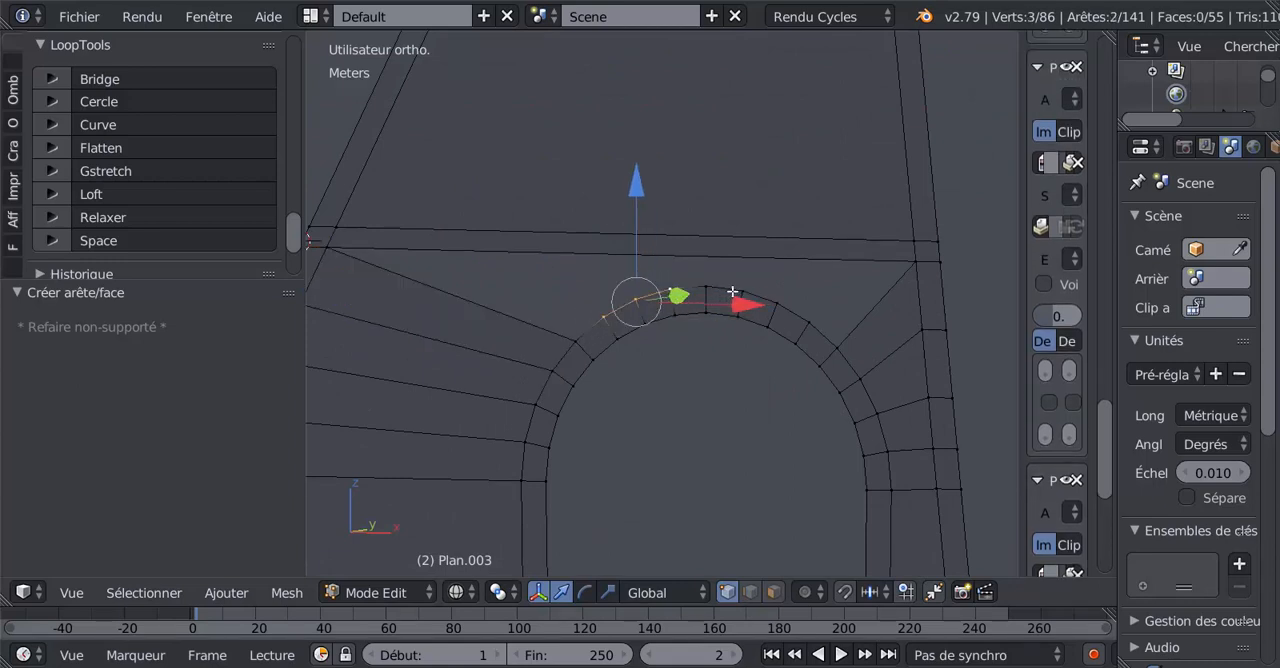
shift+right_click(706, 291)
shift+right_click(740, 293)
shift+right_click(775, 301)
shift+right_click(806, 320)
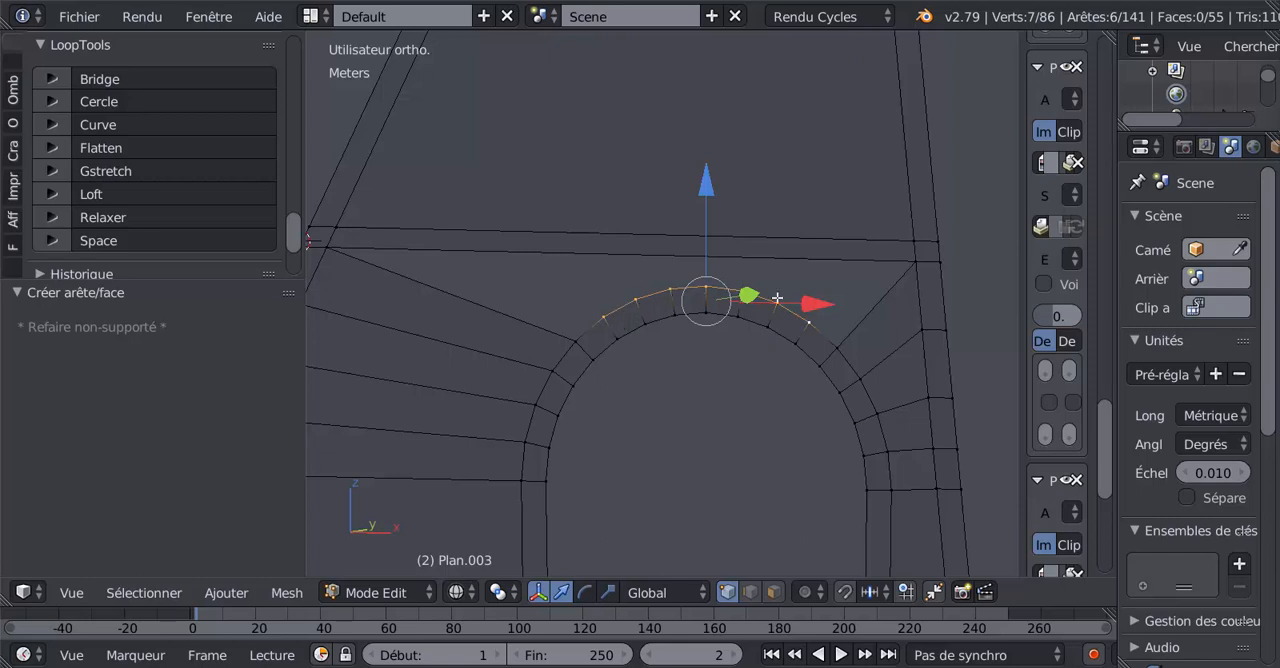
Add seven evenly spaced loop cuts running through the upper wall panel and the horizontal band, without sliding them.
scroll(711, 206, down, 2)
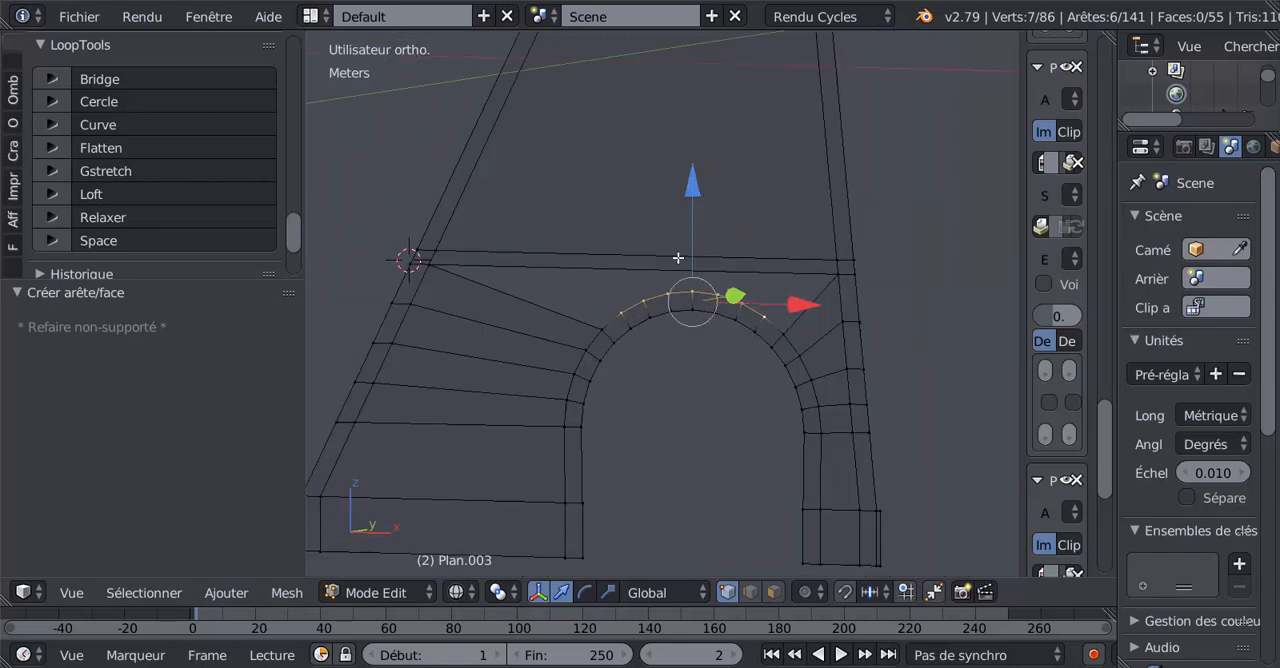
key(ctrl+r)
scroll(678, 258, up, 1)
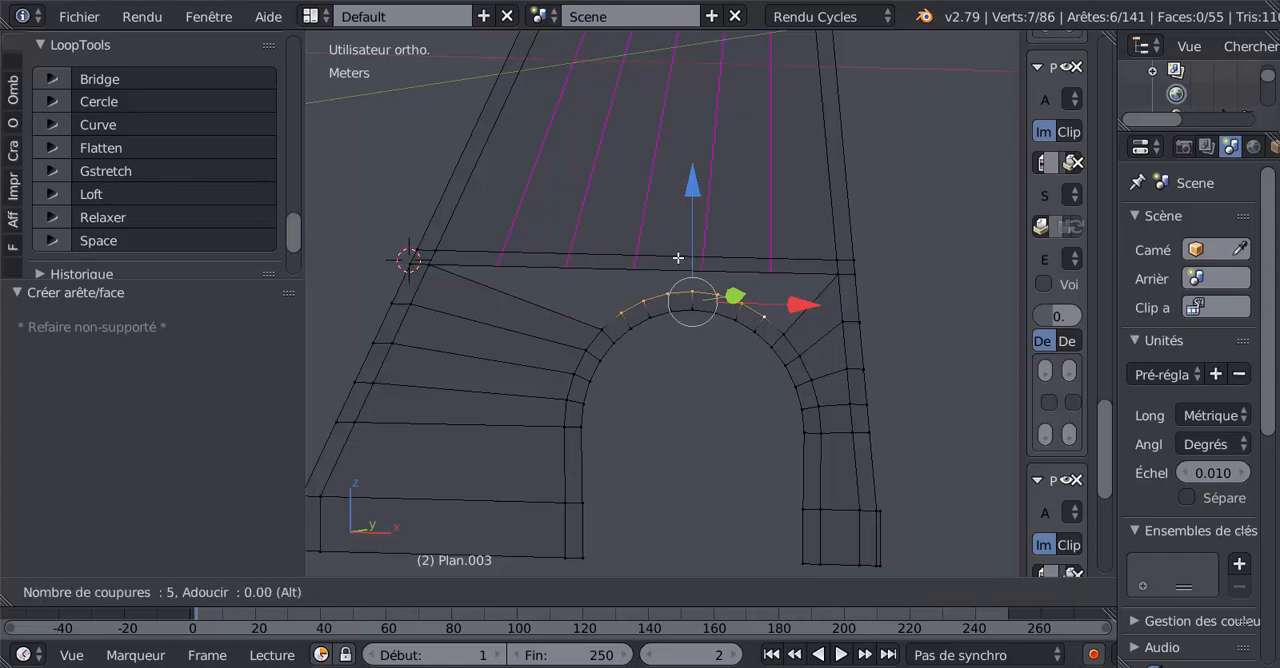
click(678, 258)
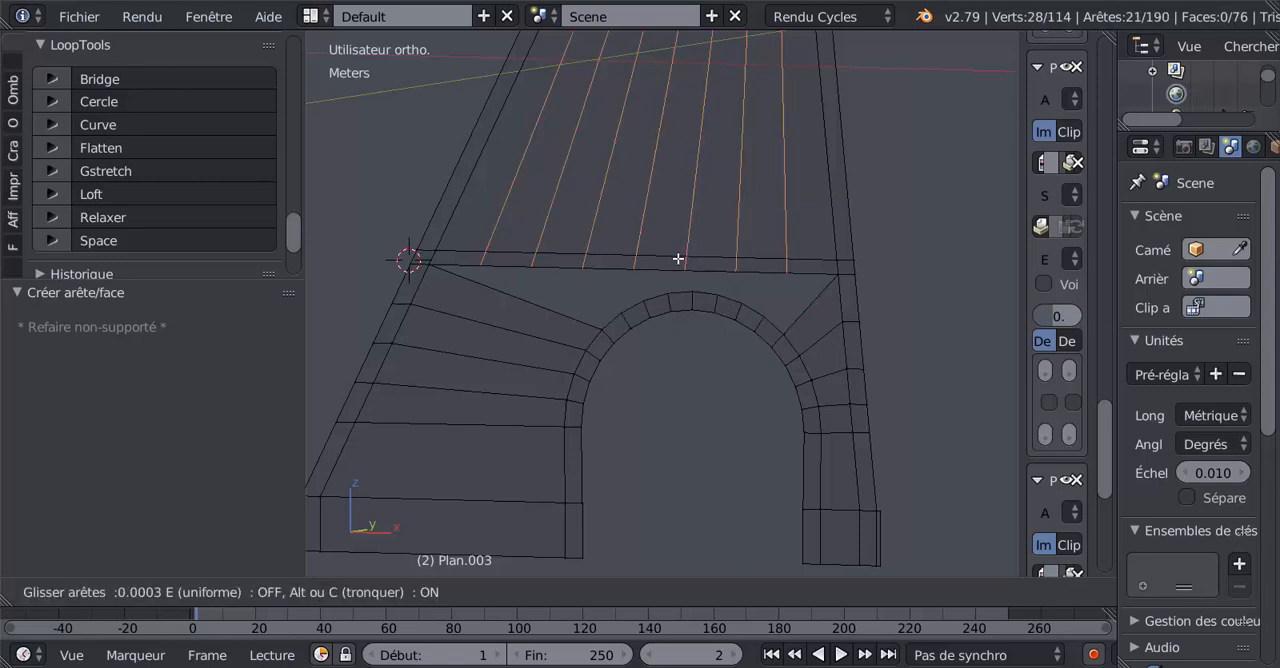
click(678, 258)
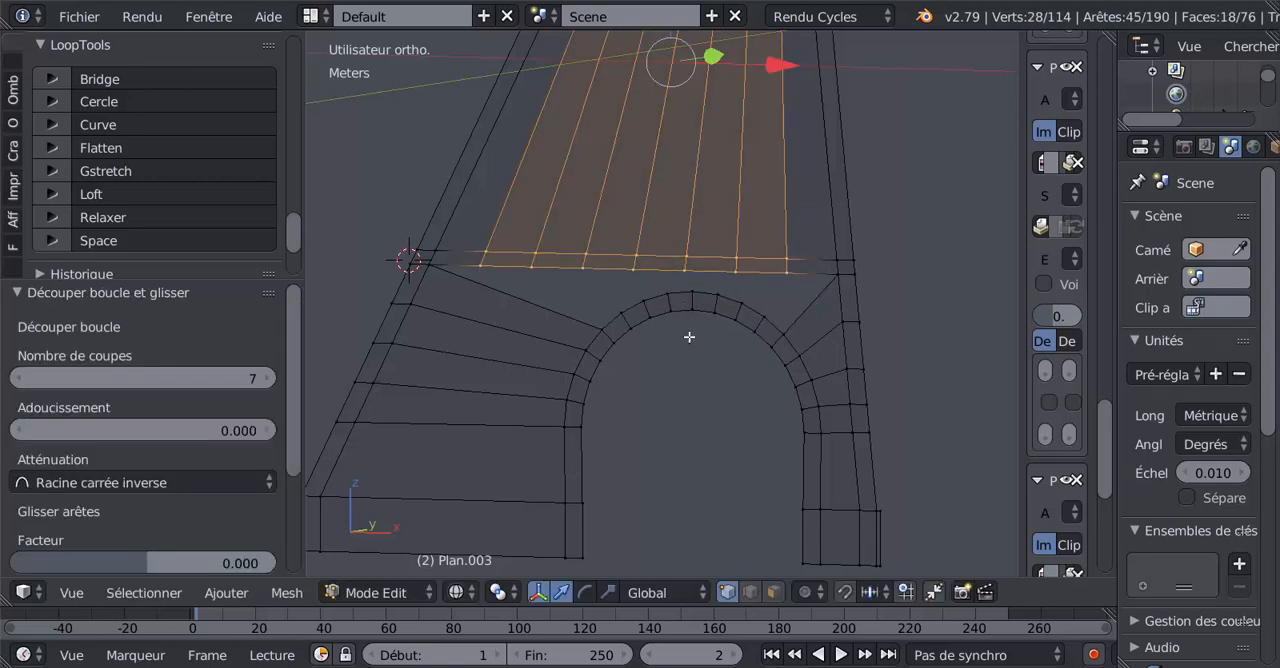
Move the rightmost cut's short edge in the horizontal band 2.27 mm along X toward the right leg.
click(750, 592)
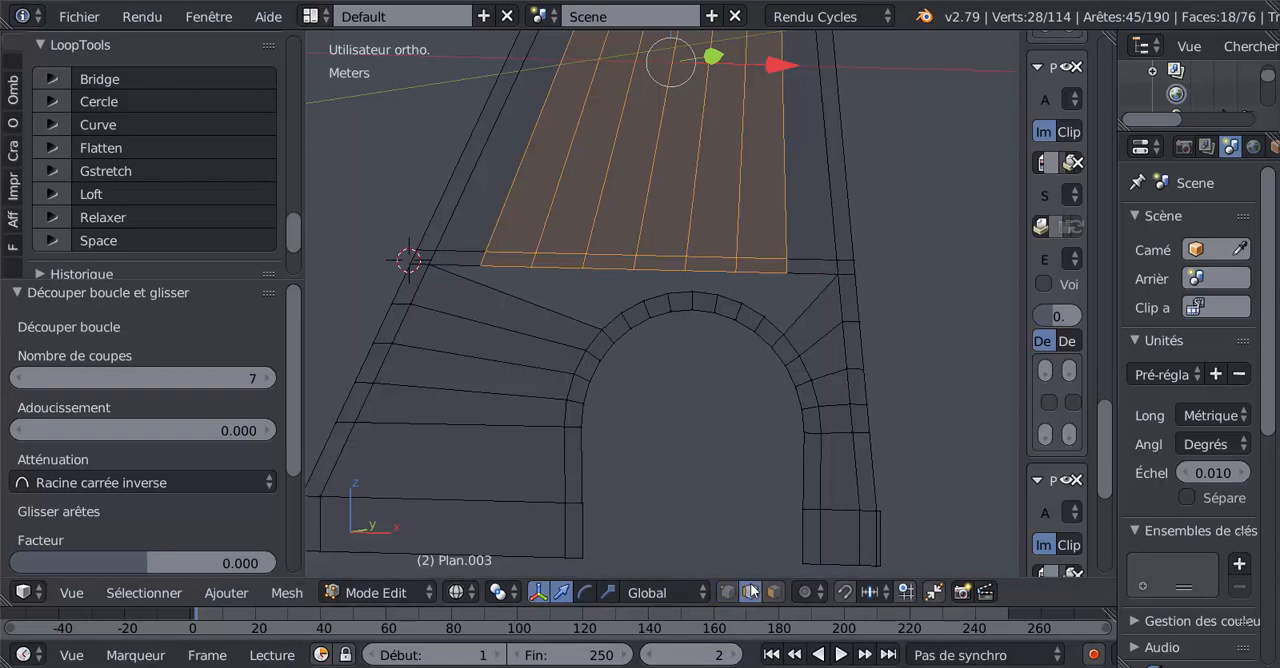
scroll(770, 418, up, 2)
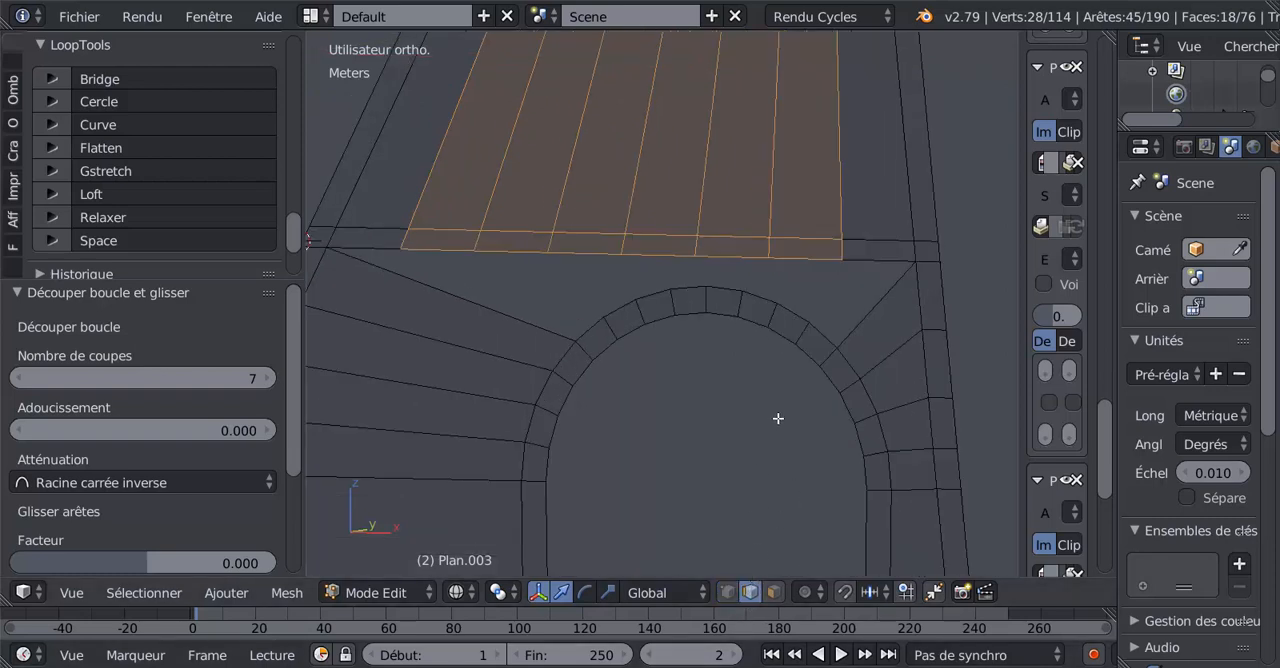
right_click(826, 334)
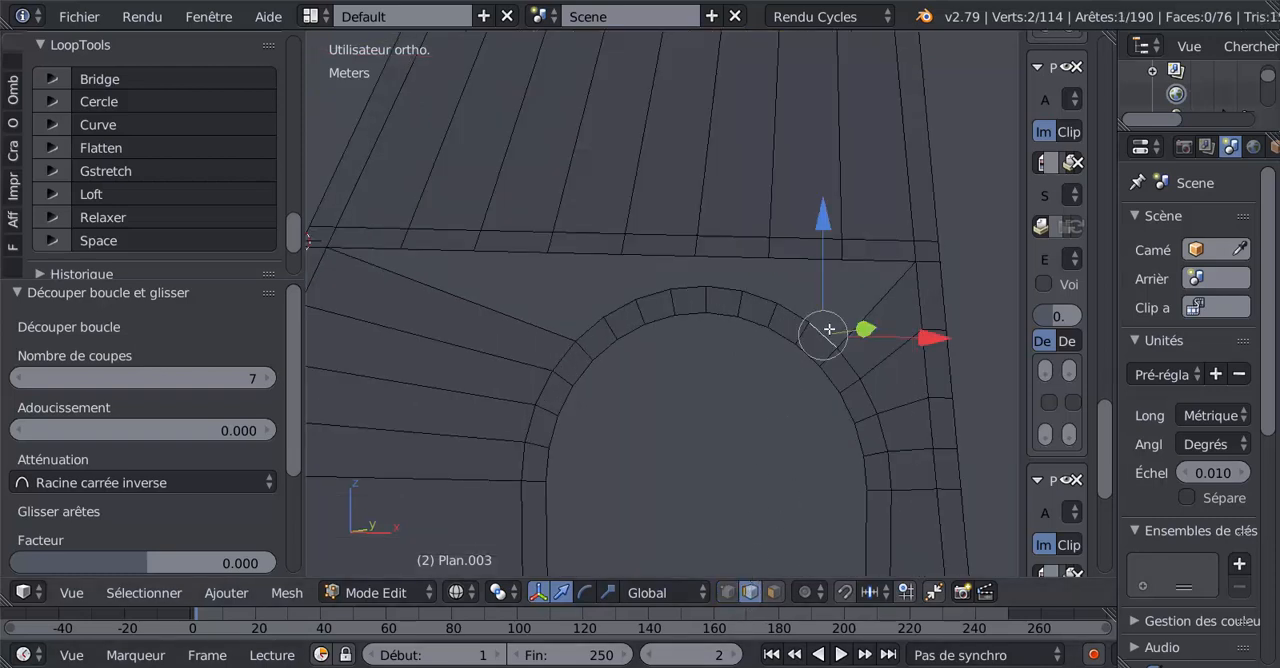
right_click(846, 260)
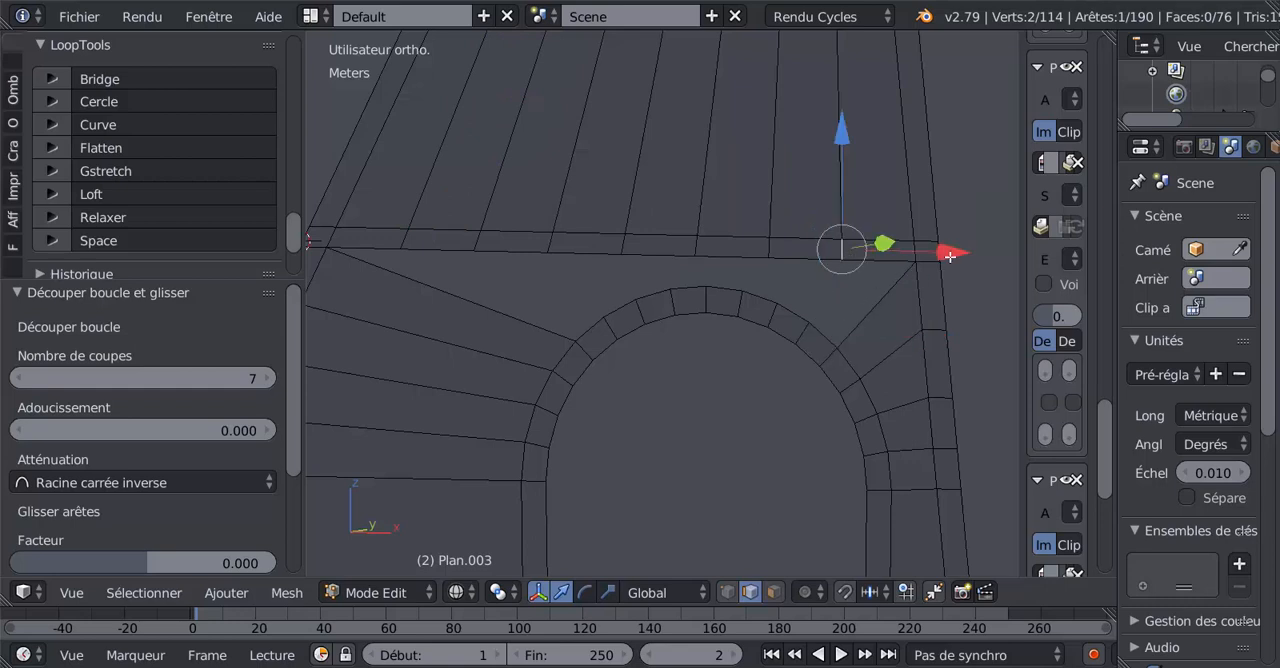
drag(952, 252, 973, 254)
Fill a face between the arch's upper-right outer edge and the band's lower edge beside the right leg.
right_click(822, 326)
shift+right_click(882, 264)
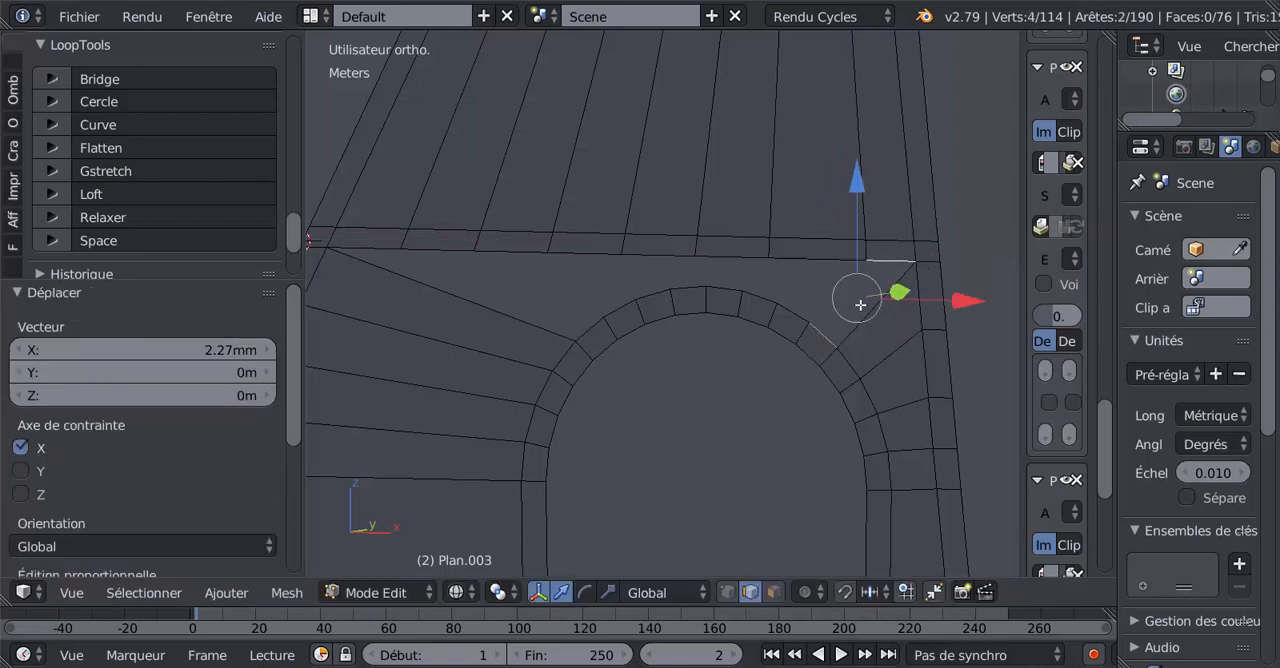
key(f)
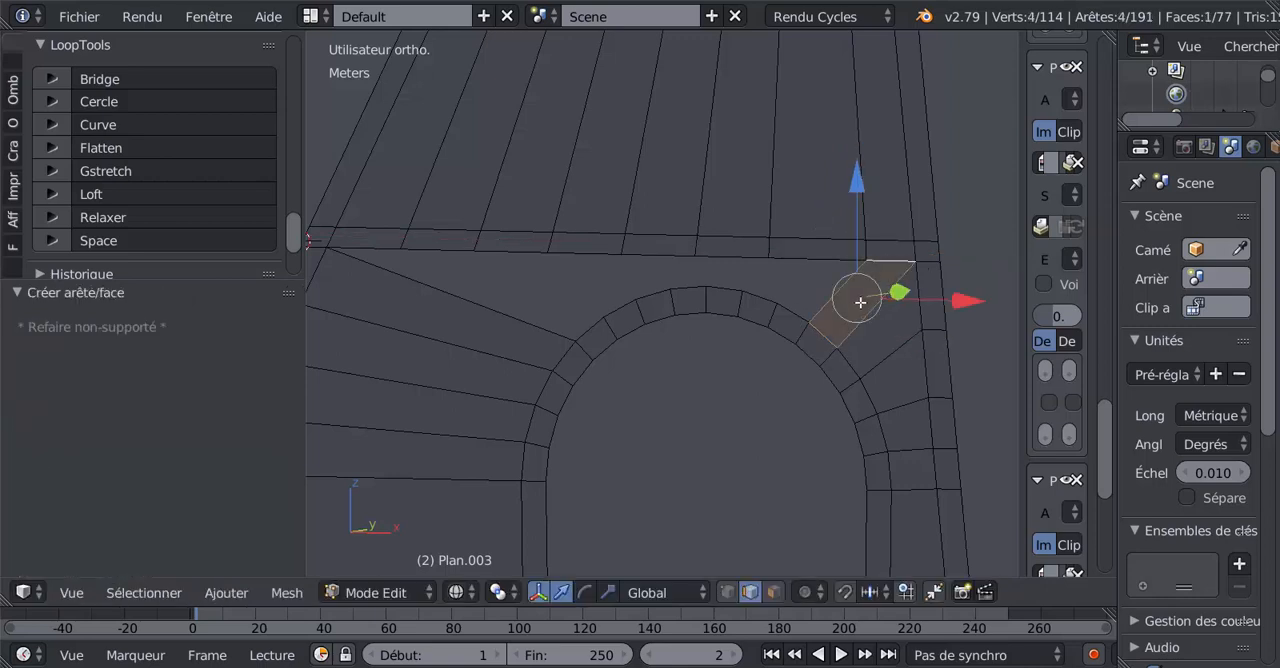
Move the second cut edge from the right in the horizontal band 3.24 mm along X toward the right leg.
right_click(801, 313)
right_click(774, 248)
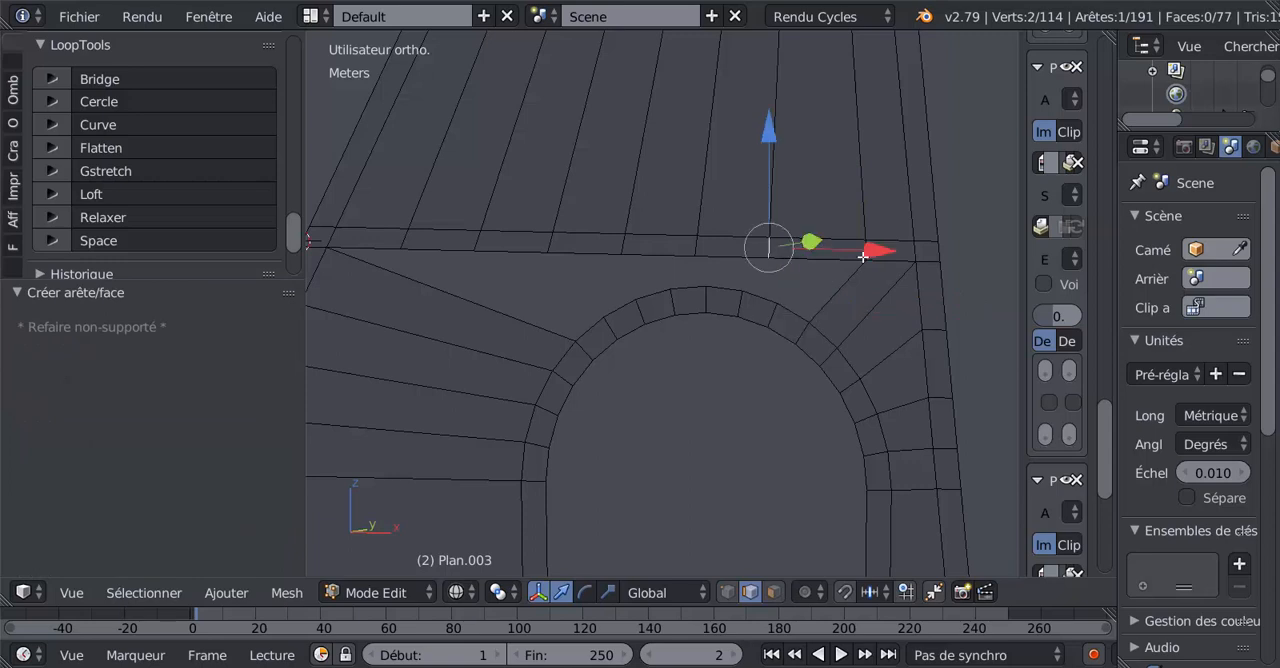
key(g)
key(x)
click(900, 246)
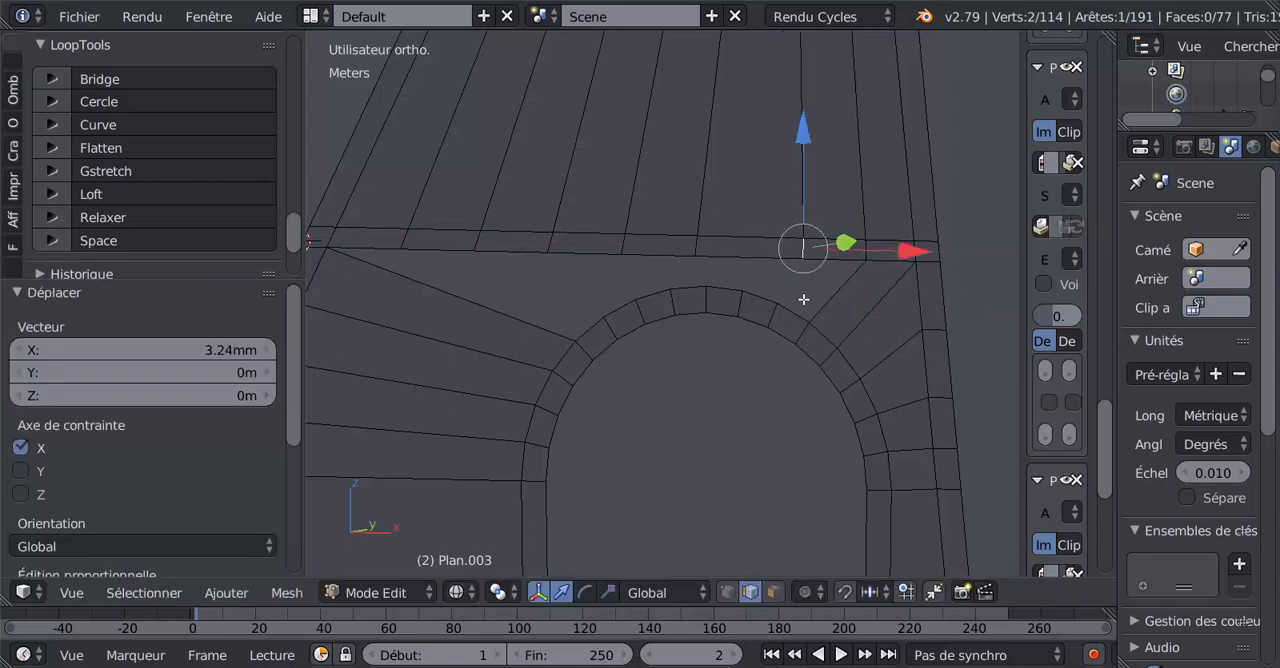
Fill a face between the band's lower edge and the arch's outer edge, directly left of the previously filled upper-right face.
shift+right_click(796, 306)
key(f)
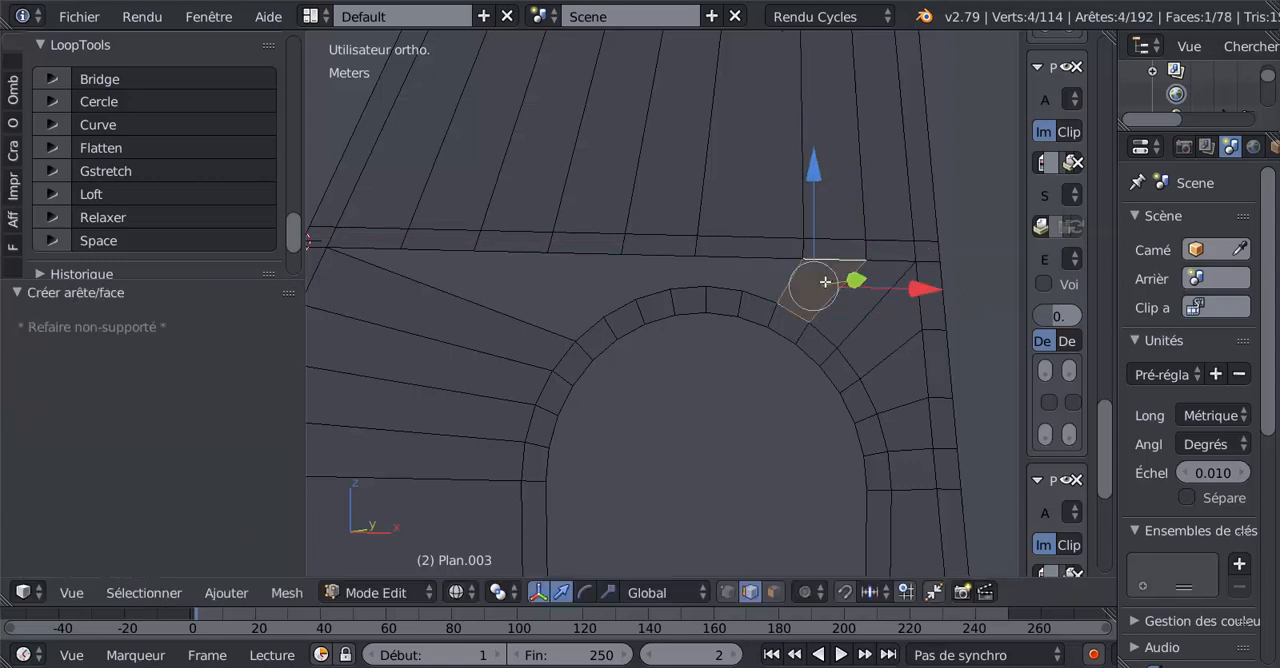
Move the third cut edge from the right in the band along X toward the right leg and fill the face beneath it to the arch.
right_click(700, 247)
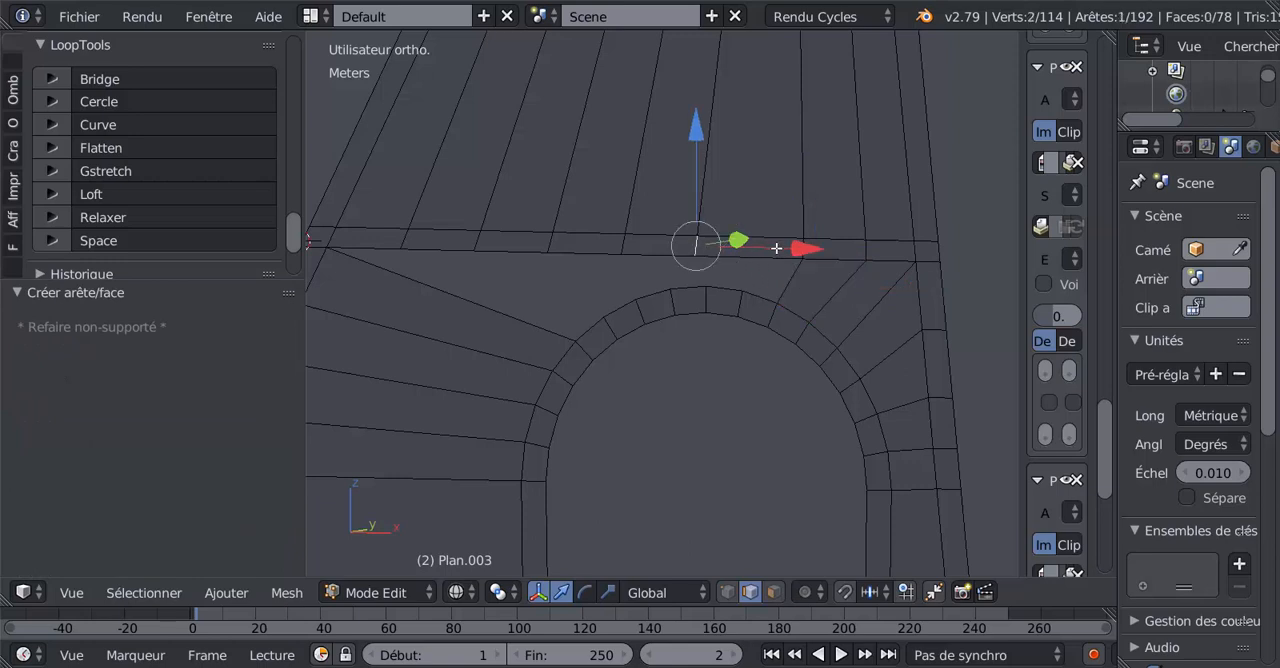
key(g)
key(x)
click(862, 236)
drag(847, 246, 851, 249)
right_click(761, 298)
shift+right_click(777, 259)
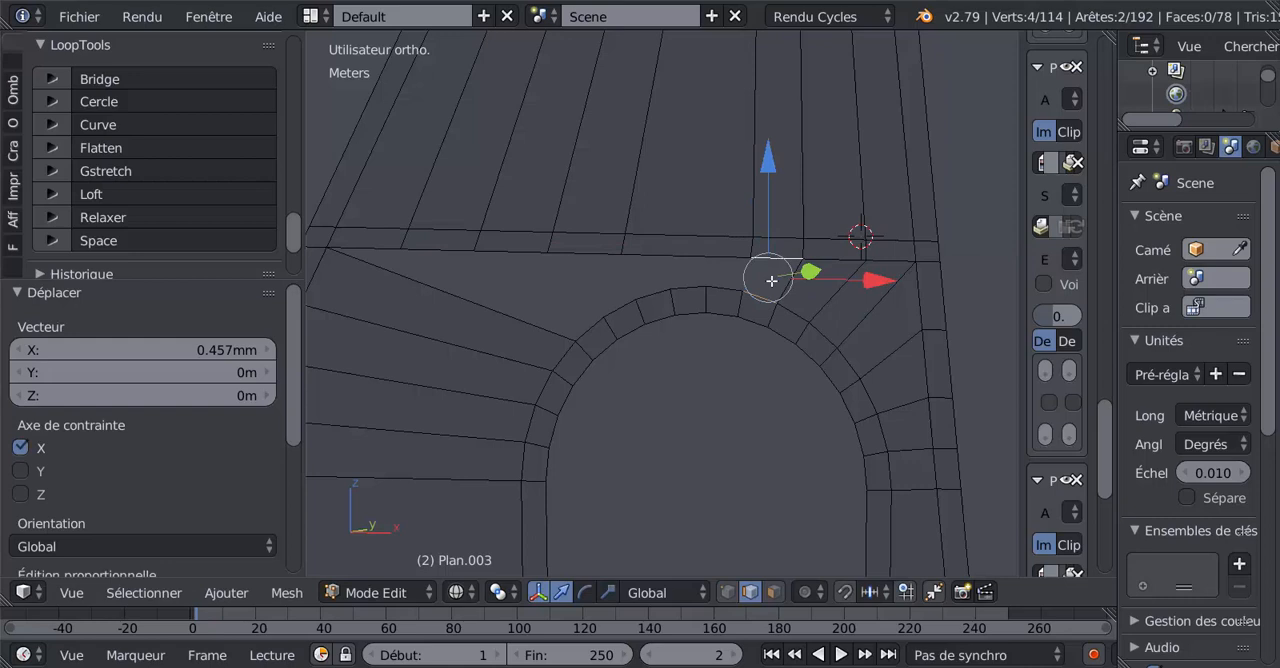
key(f)
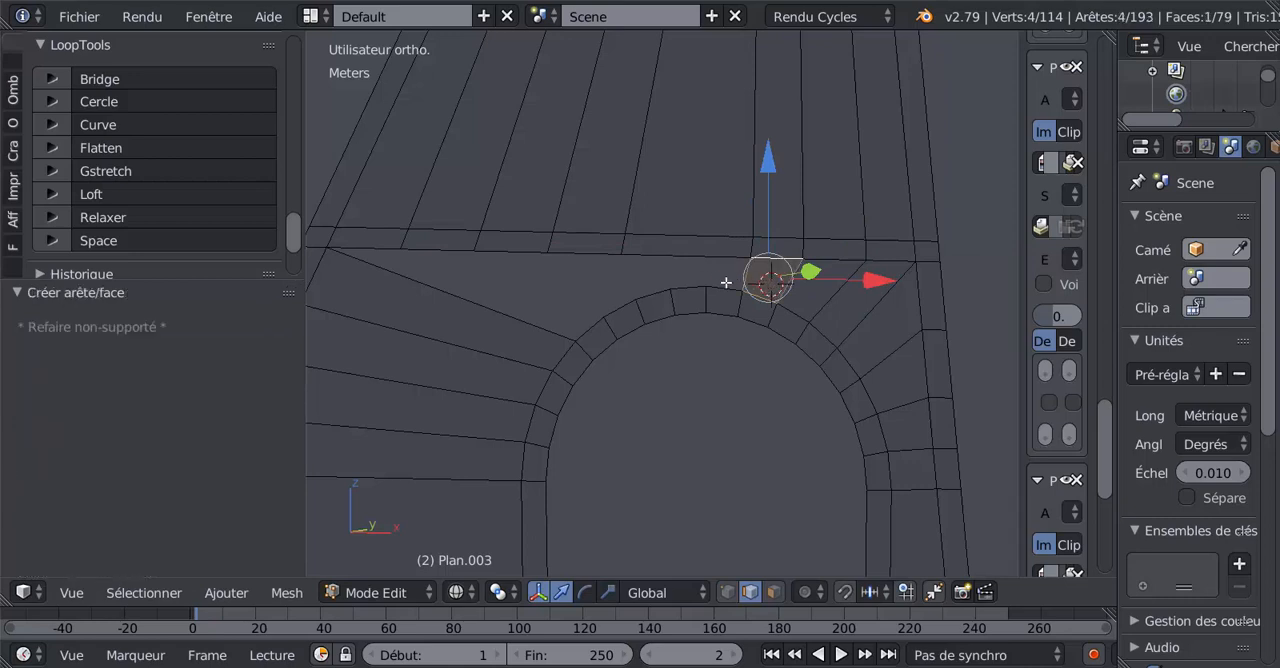
Move the fourth cut edge from the right in the band 8.25 mm along X and fill the face down to the arch's outer edge.
right_click(622, 248)
key(g)
key(g)
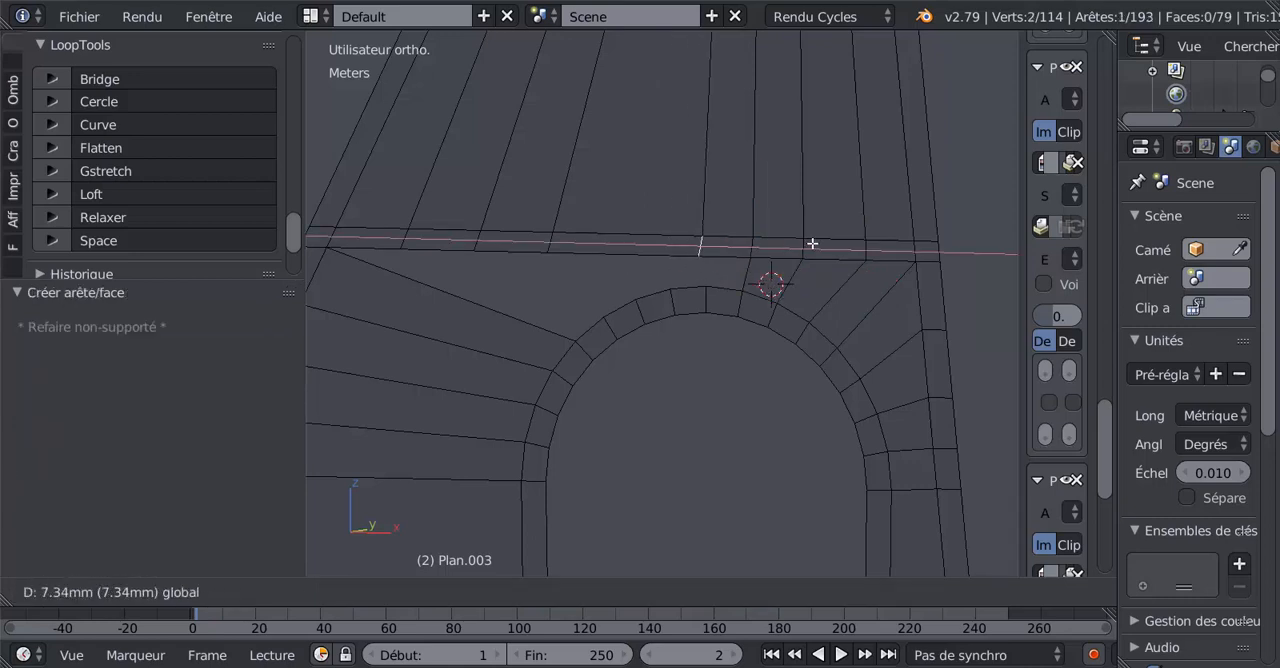
click(818, 243)
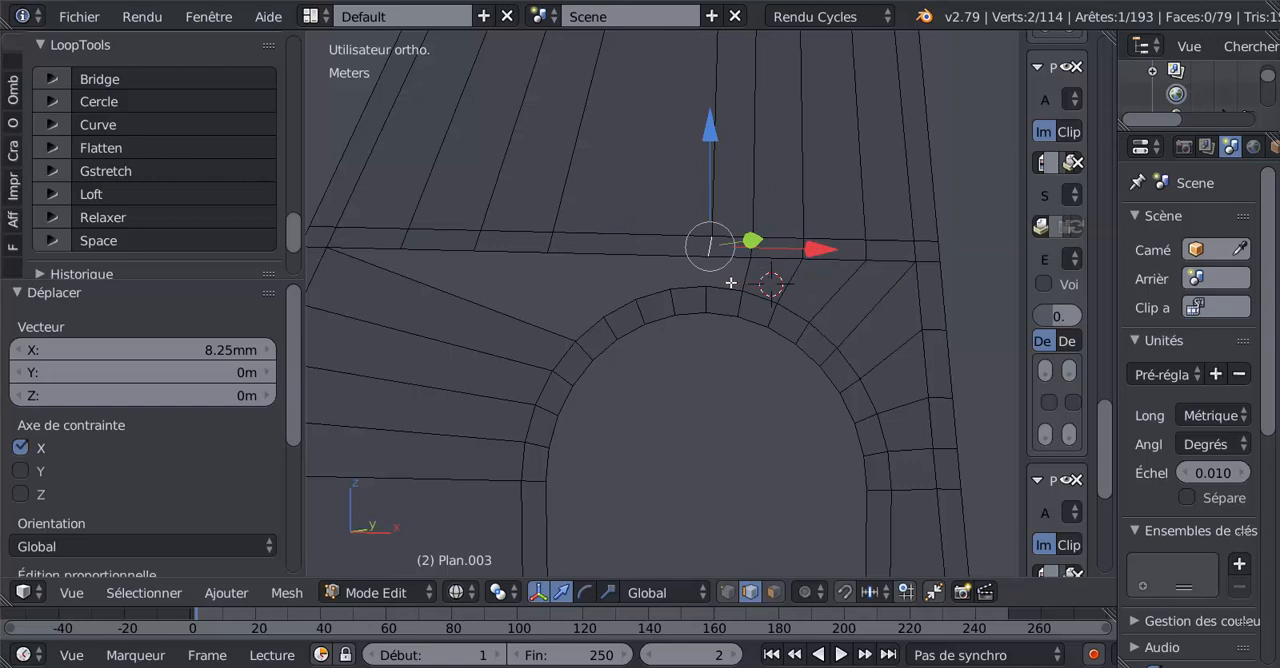
shift+right_click(731, 285)
key(f)
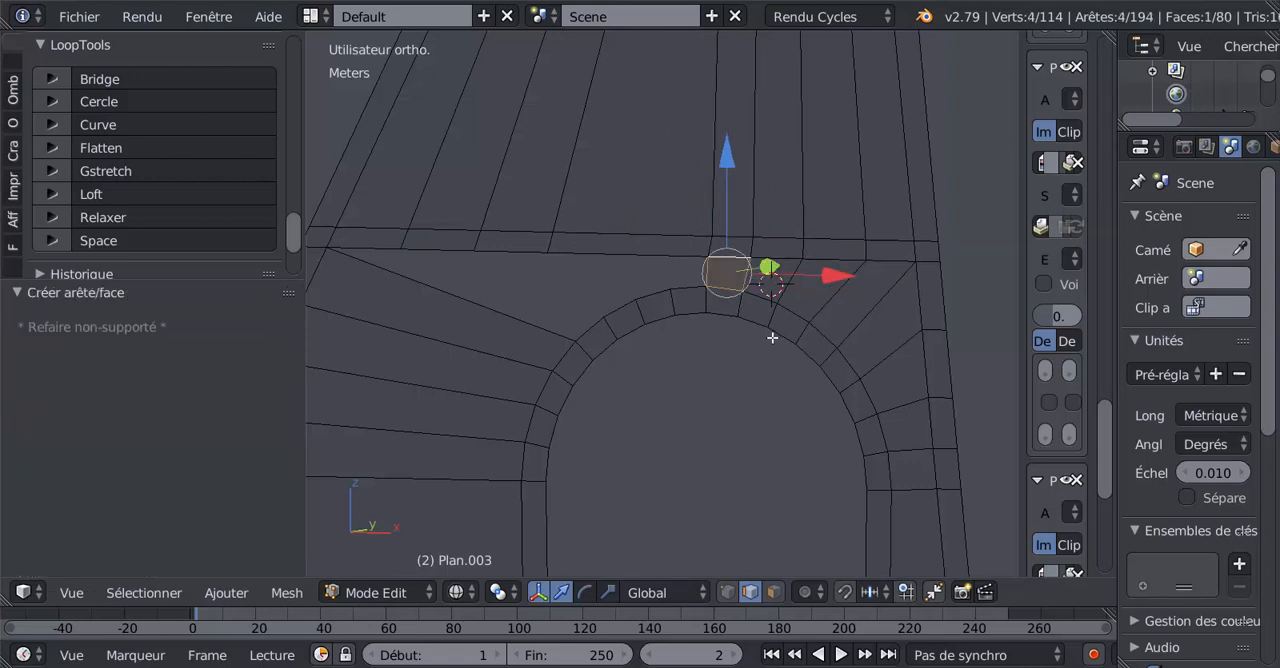
click(772, 338)
Move the fifth cut edge from the right in the band 1.16 cm along X and fill the face just left of the arch's crown.
right_click(596, 242)
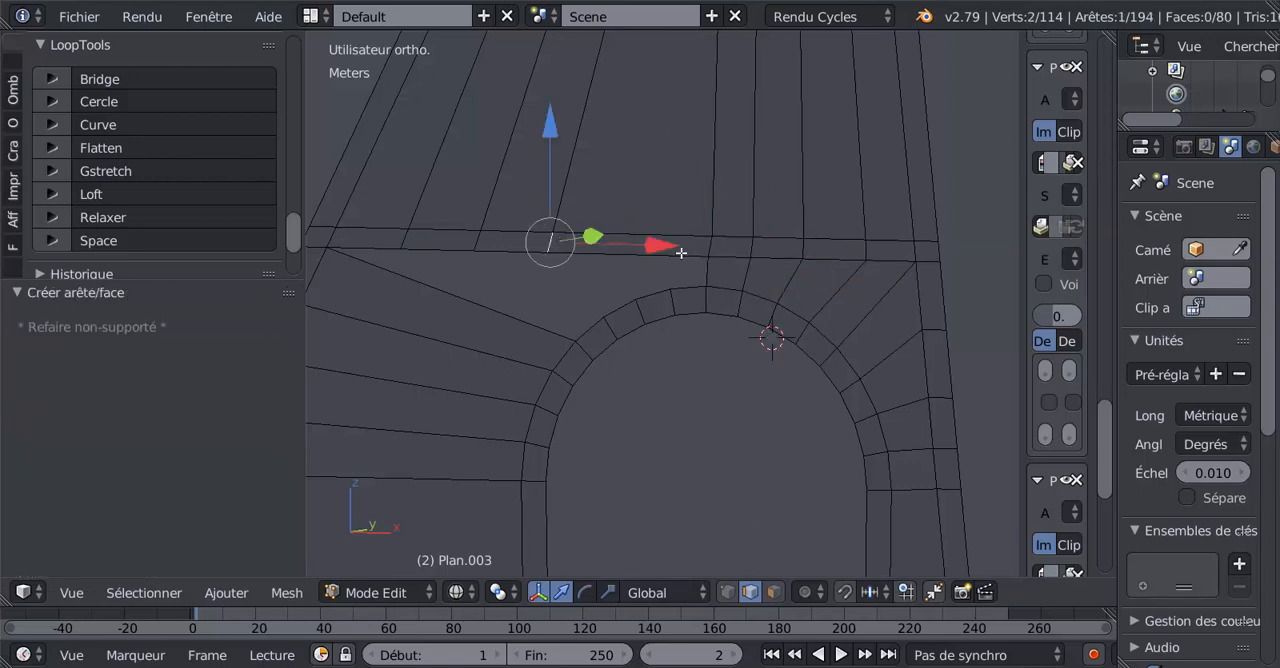
drag(663, 248, 770, 253)
scroll(672, 298, up, 1)
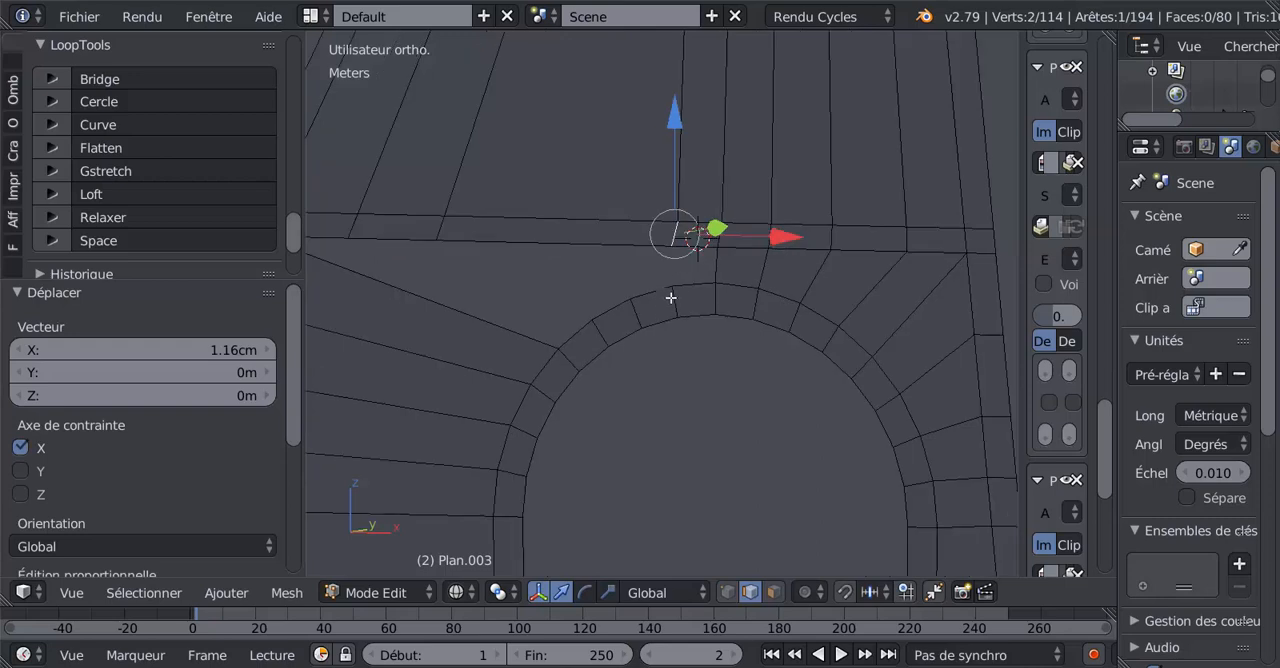
right_click(686, 285)
shift+right_click(704, 237)
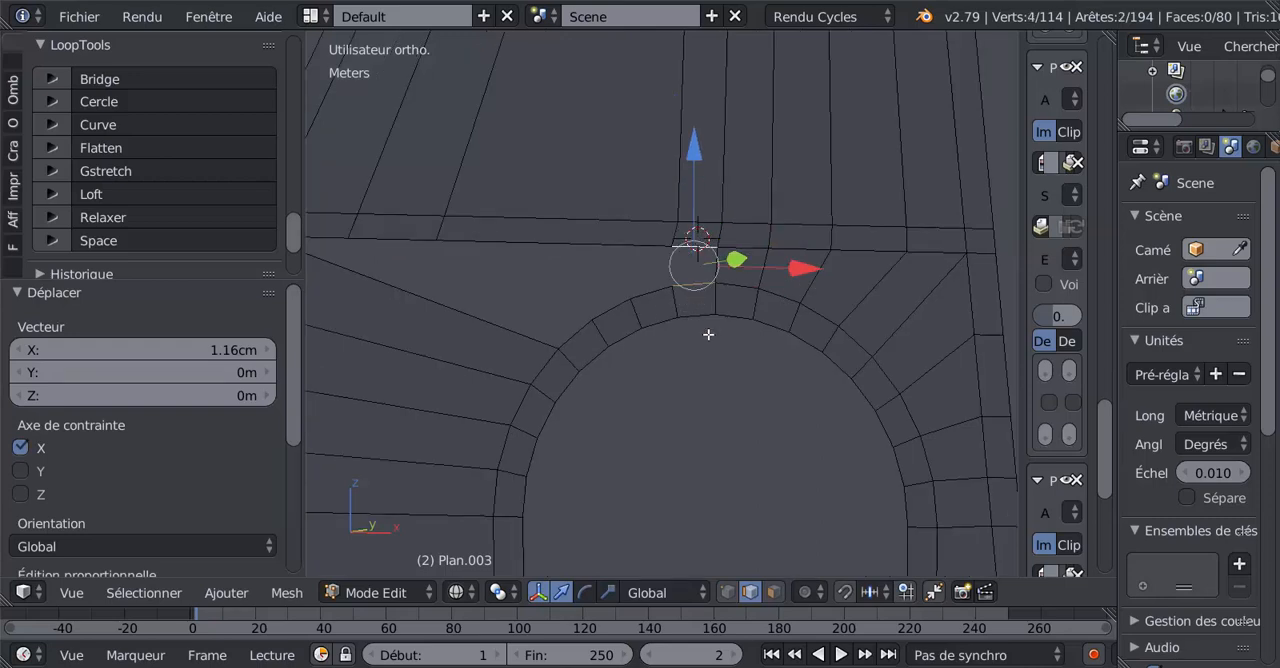
key(f)
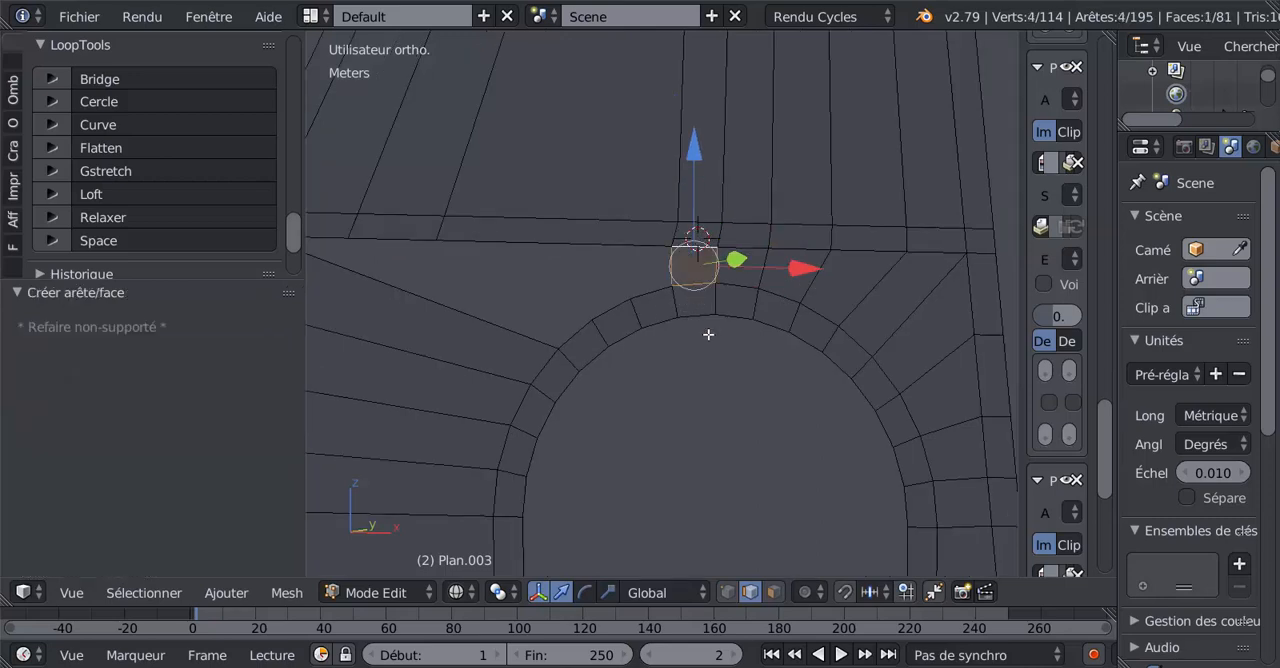
Move the sixth cut edge from the right in the band 1.51 cm along X and fill the adjoining face down to the arch.
right_click(445, 227)
key(g)
key(x)
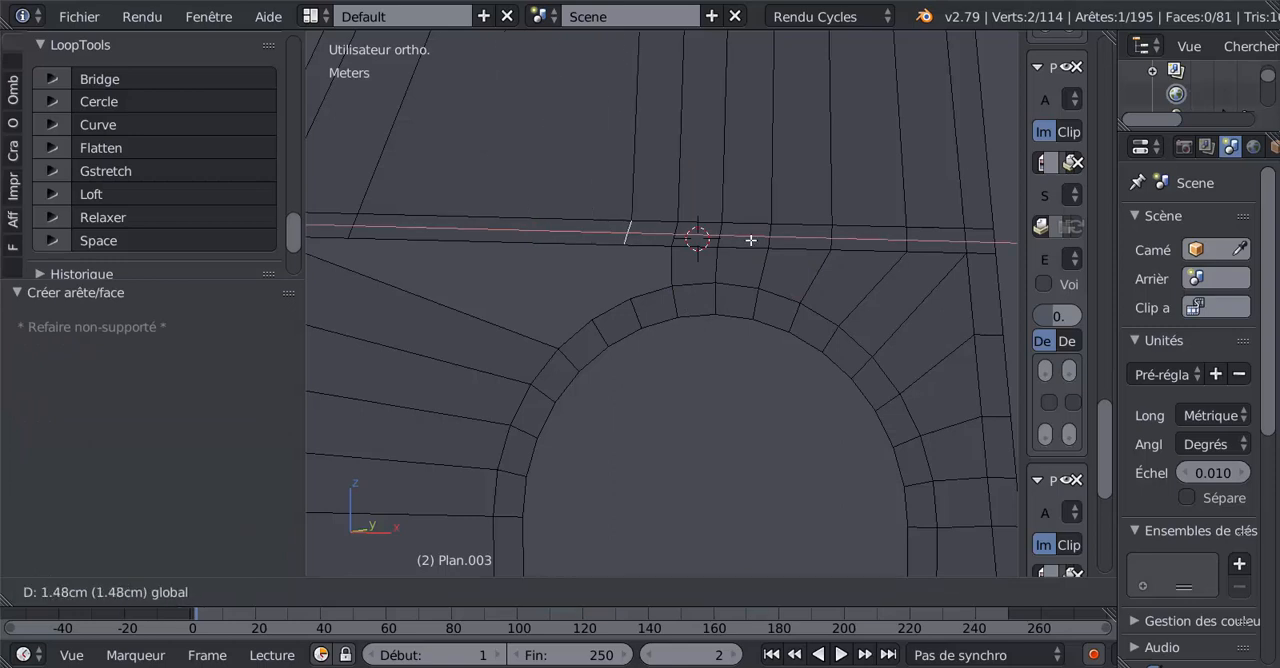
click(752, 240)
shift+right_click(660, 286)
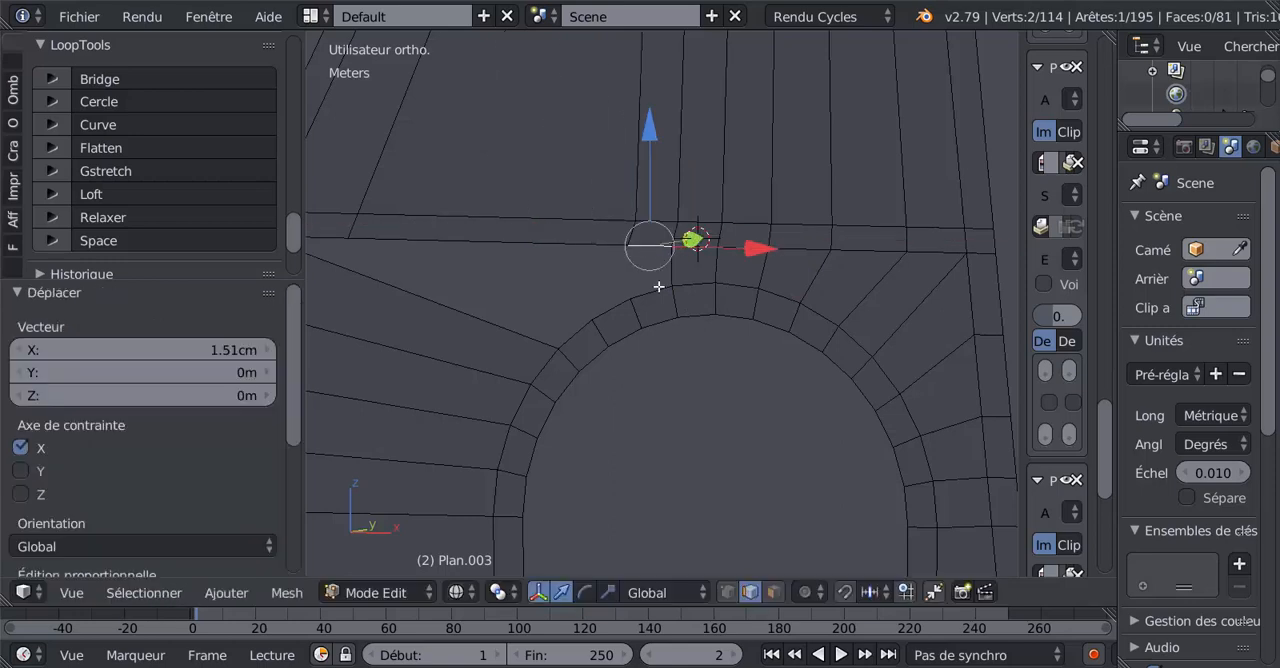
key(f)
click(669, 351)
Move the leftmost cut edge in the band 1.66 cm along X and fill the face to the arch's upper-left outer edge.
right_click(362, 228)
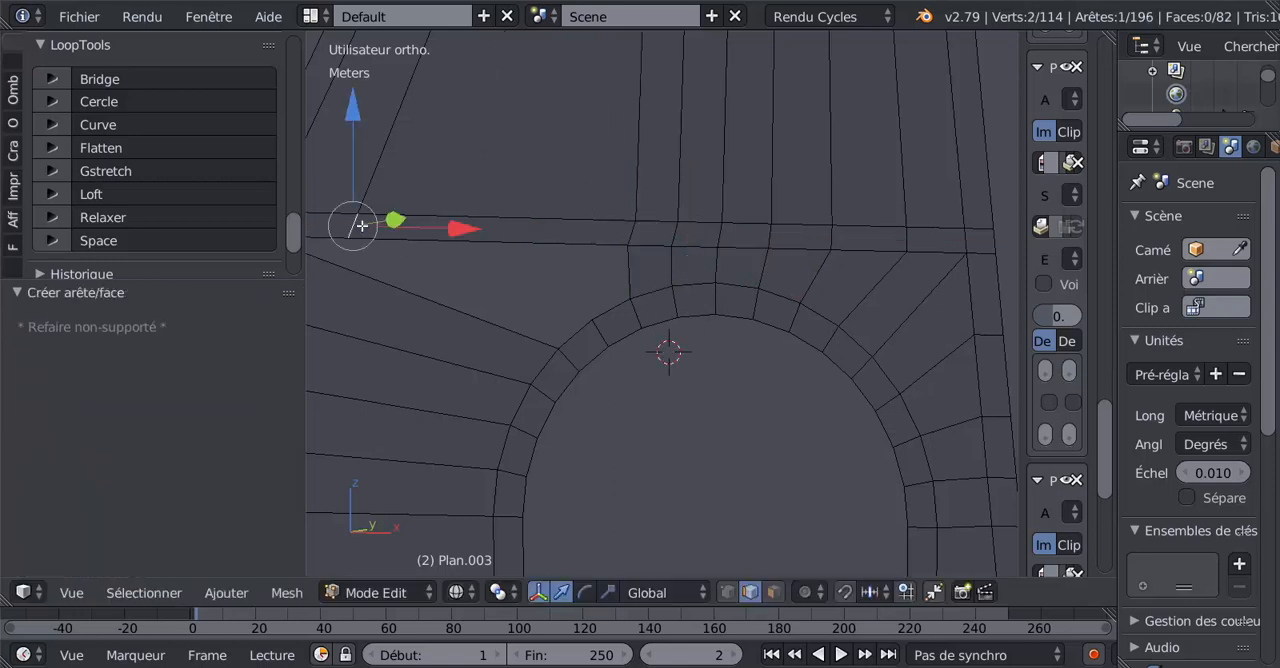
key(g)
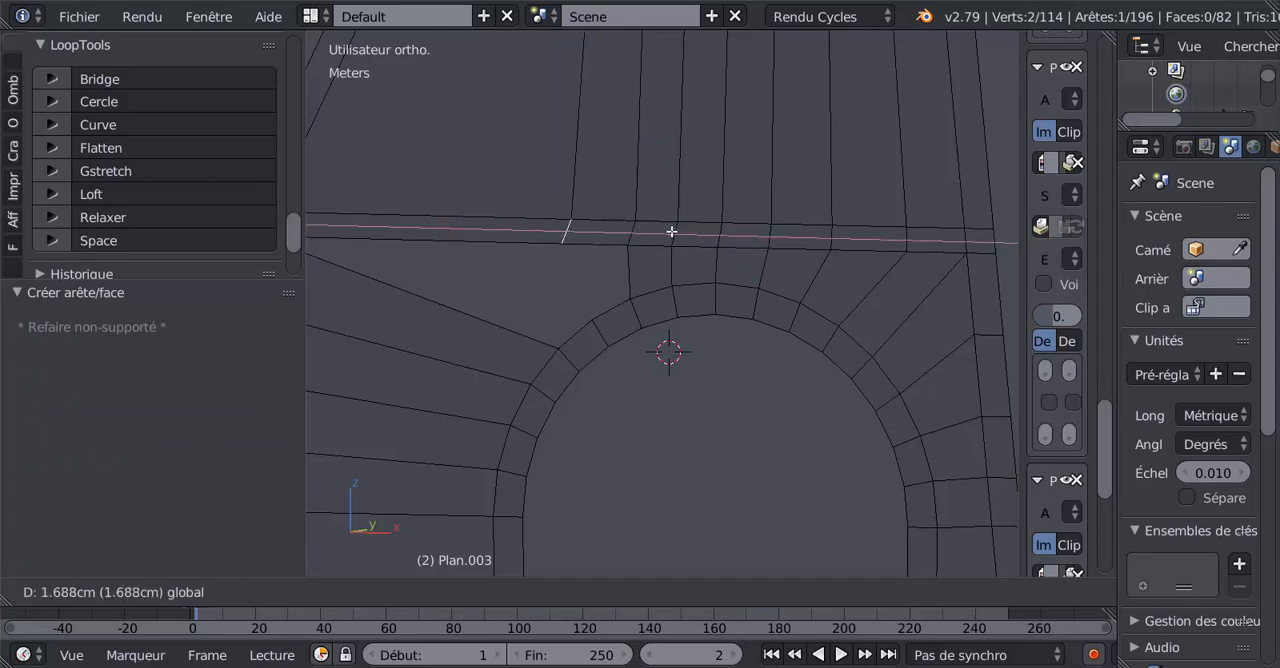
click(669, 229)
shift+right_click(608, 290)
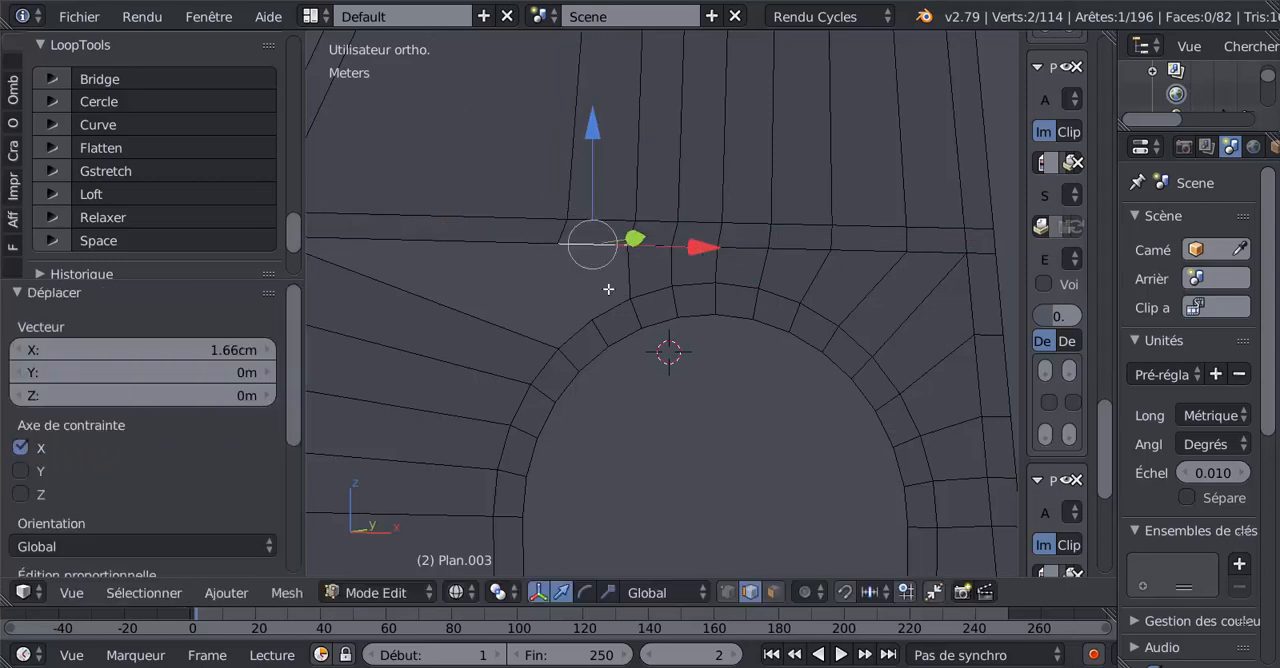
key(f)
click(669, 390)
Fill the remaining gap between the band's long lower-left edge and the arch's upper-left outer edge.
right_click(420, 237)
shift+right_click(571, 339)
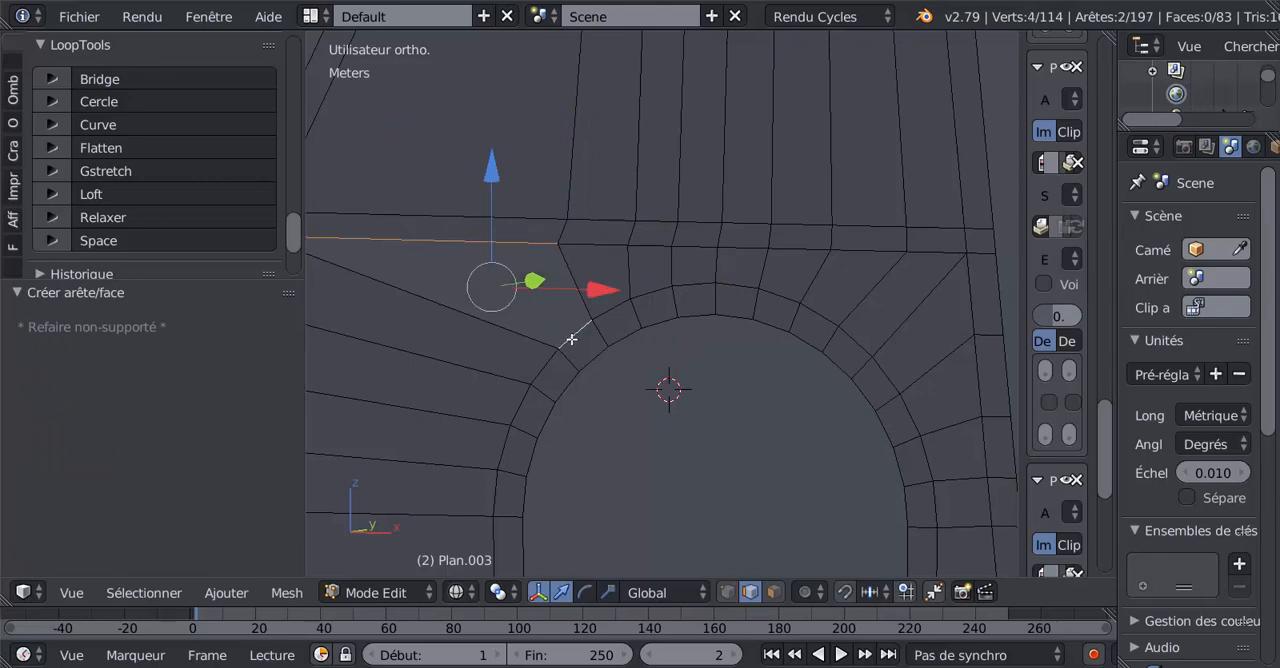
key(f)
Check the filled wall around the arch in Object Mode and display the mesh with solid shading in Edit Mode.
key(KP_8)
key(KP_8)
key(Tab)
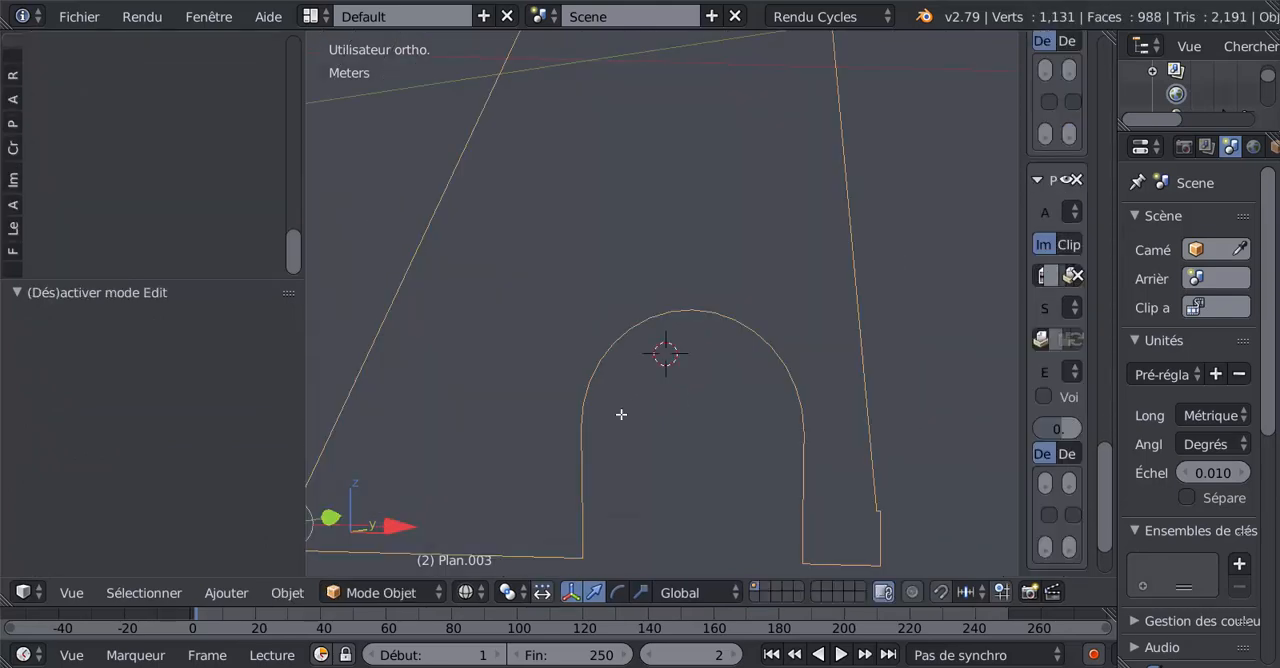
key(Tab)
key(z)
key(z)
key(z)
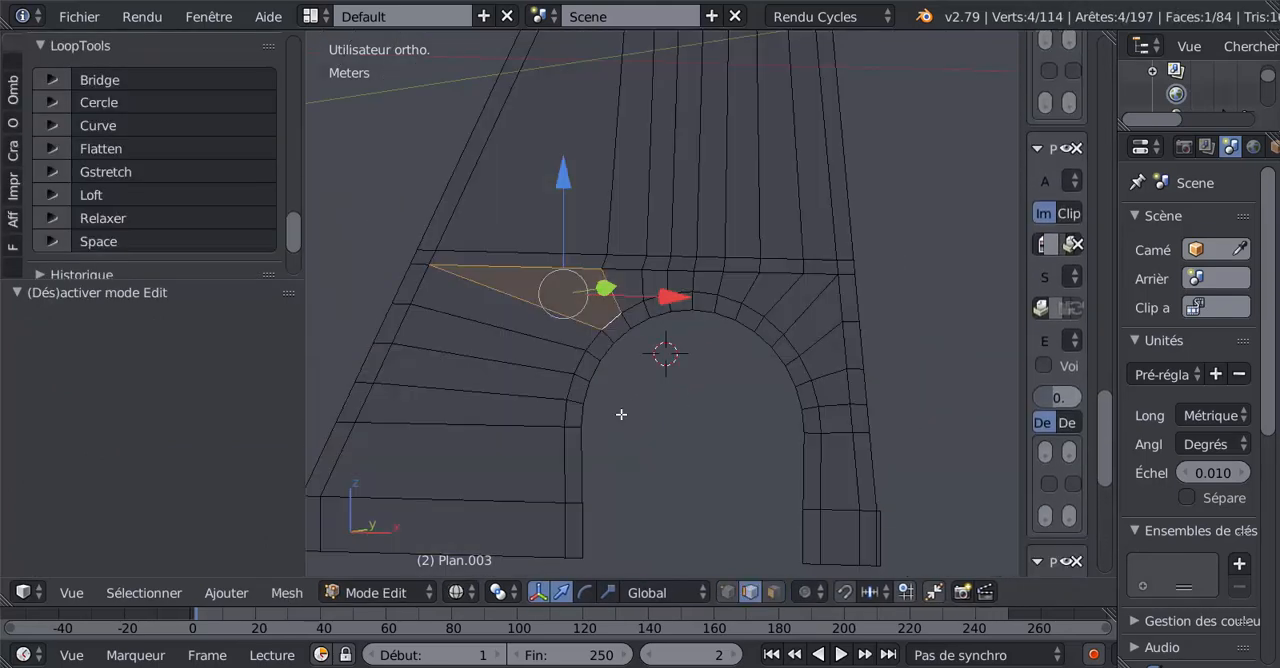
scroll(622, 411, up, 1)
scroll(622, 411, up, 1)
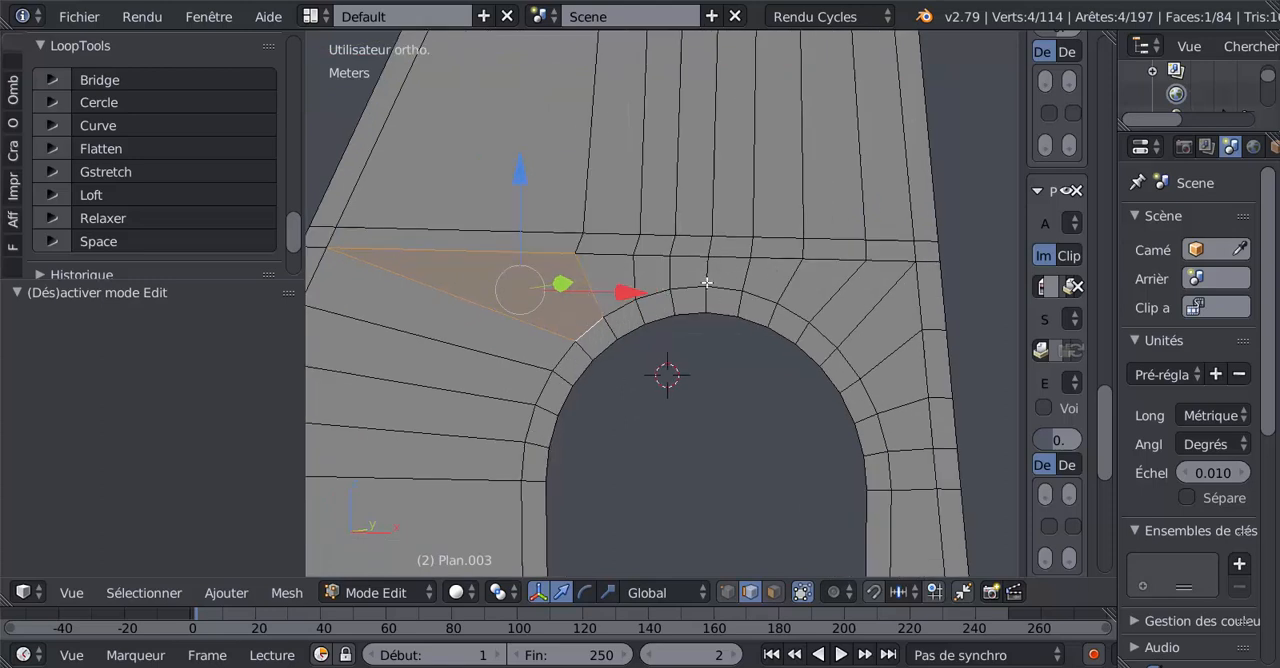
In vertex selection, shift four upper band vertices left along X, including by 0.293, 0.515 and 0.675 mm, to sit above their lower counterparts.
click(727, 592)
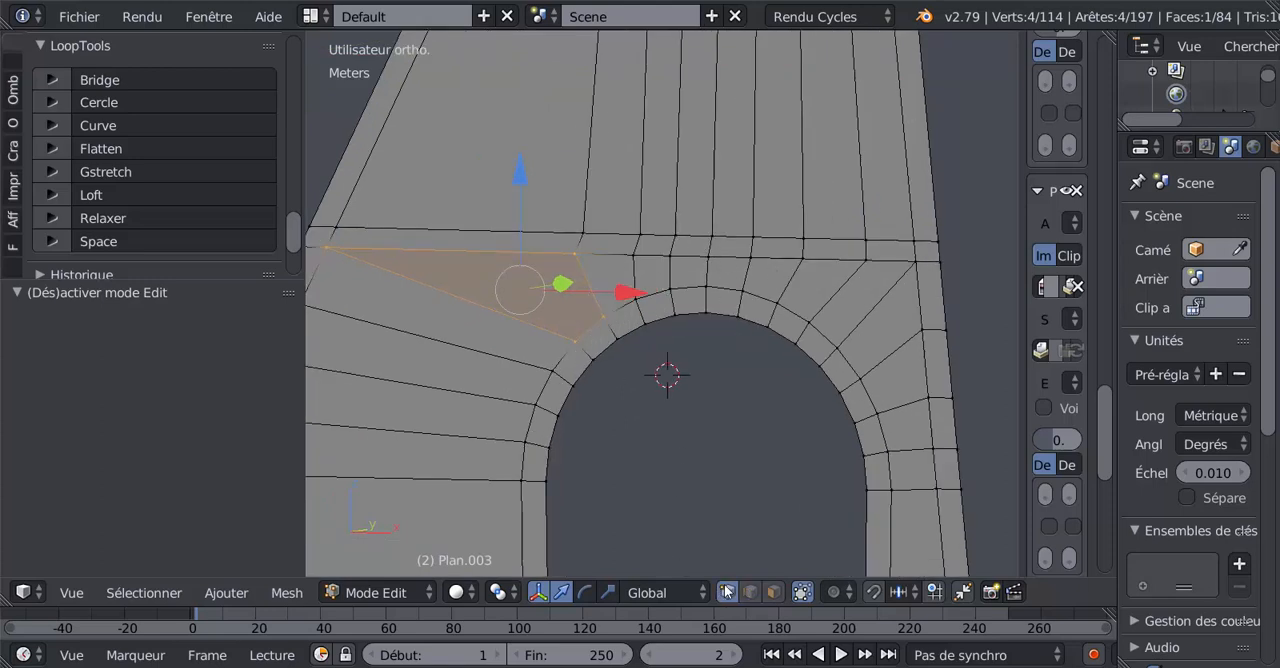
click(716, 227)
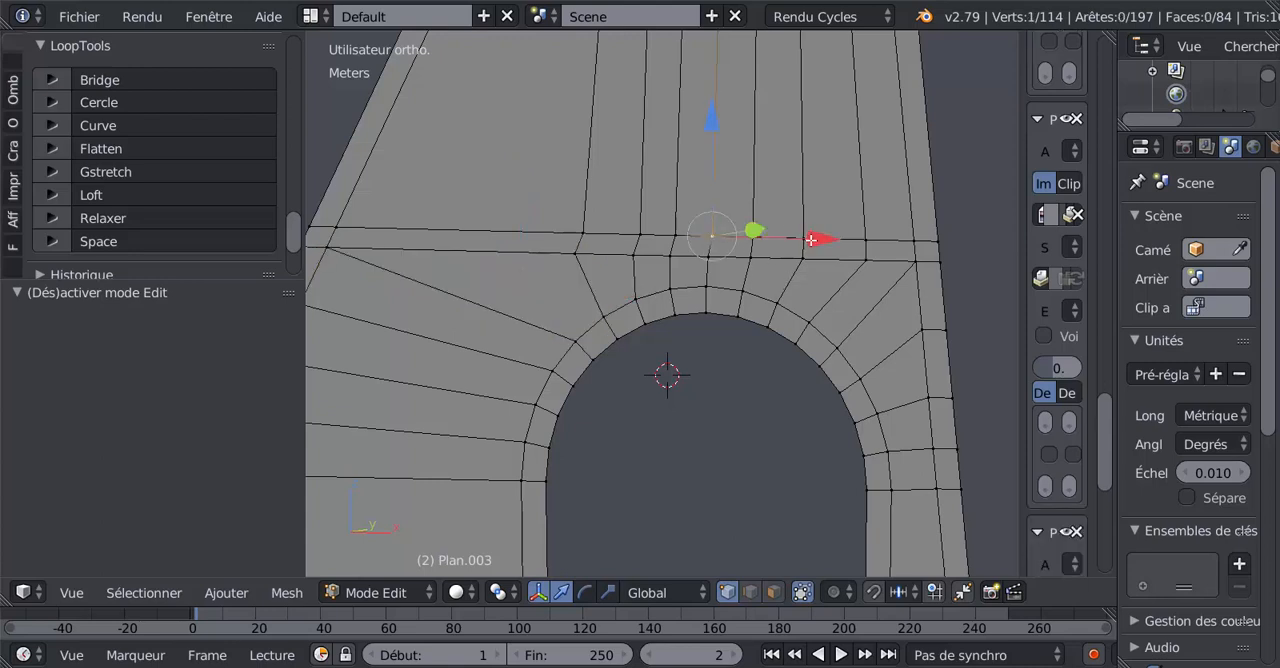
drag(811, 239, 780, 238)
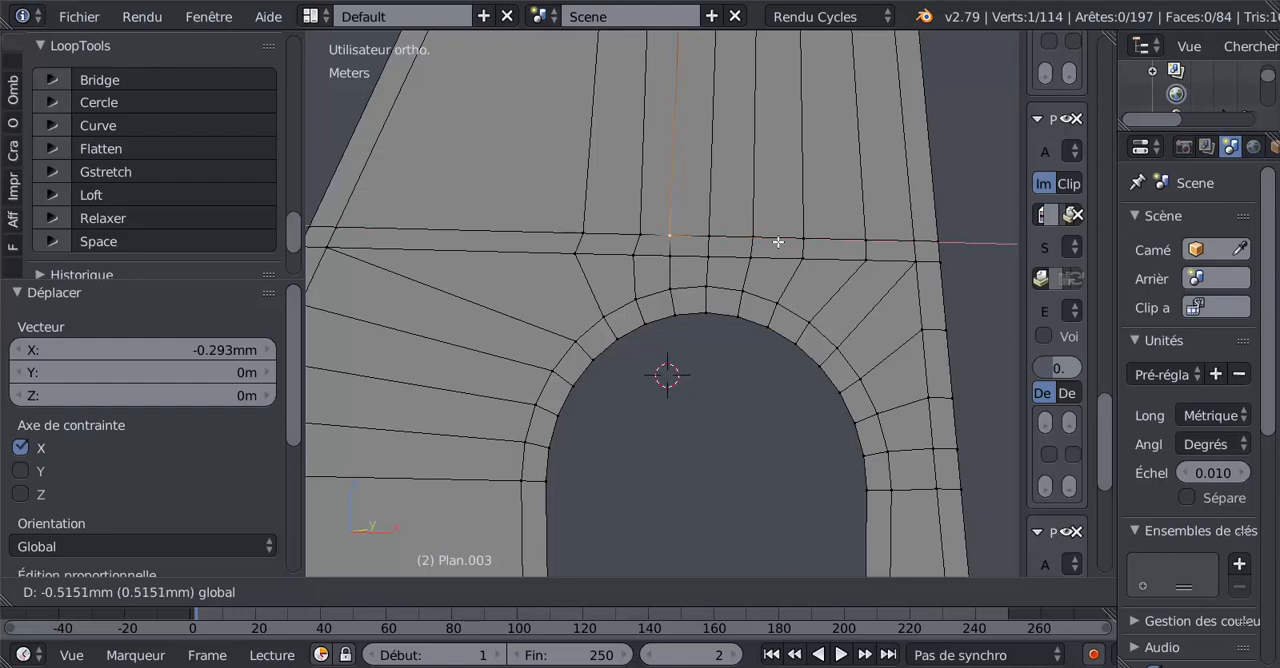
click(778, 242)
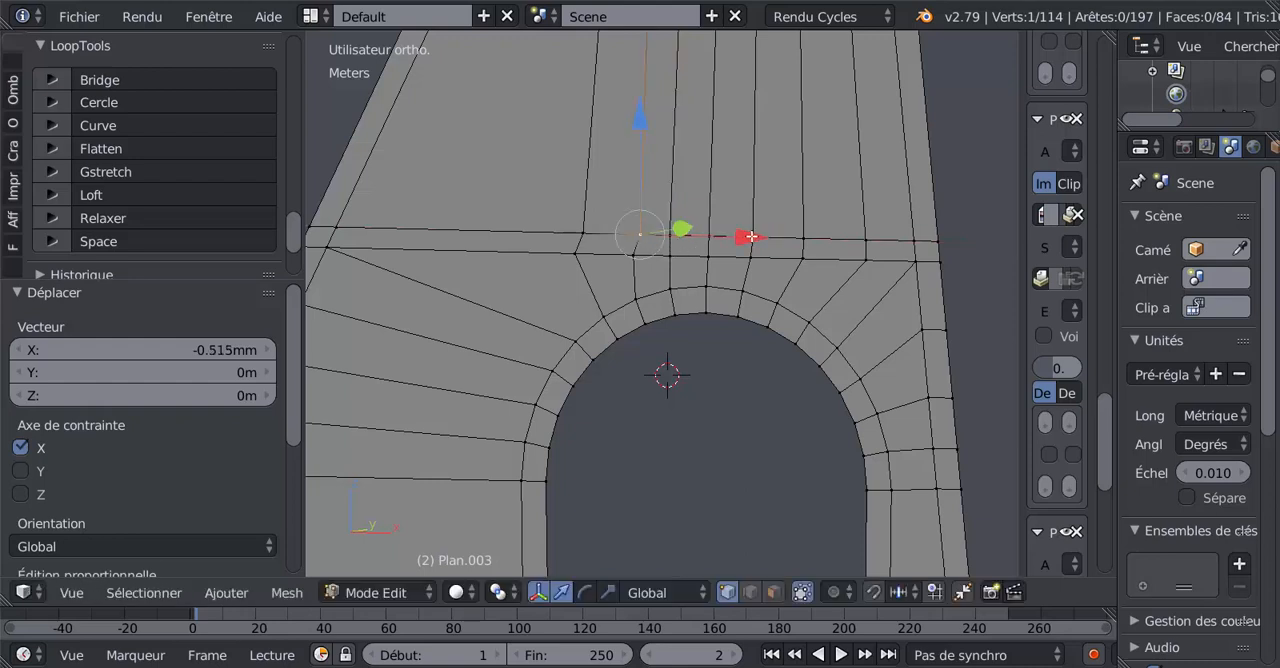
drag(751, 237, 694, 242)
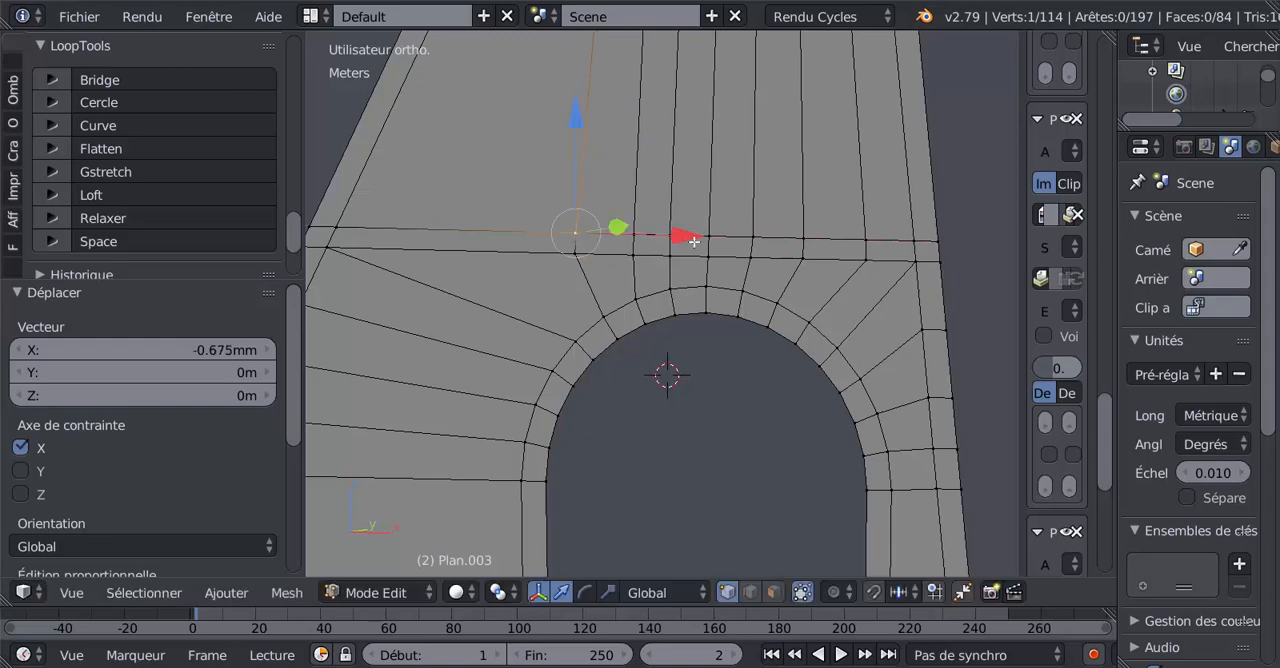
Inspect the wall surface and the band's left part from several angles in Object Mode and Edit Mode.
key(Tab)
key(Tab)
scroll(750, 307, down, 3)
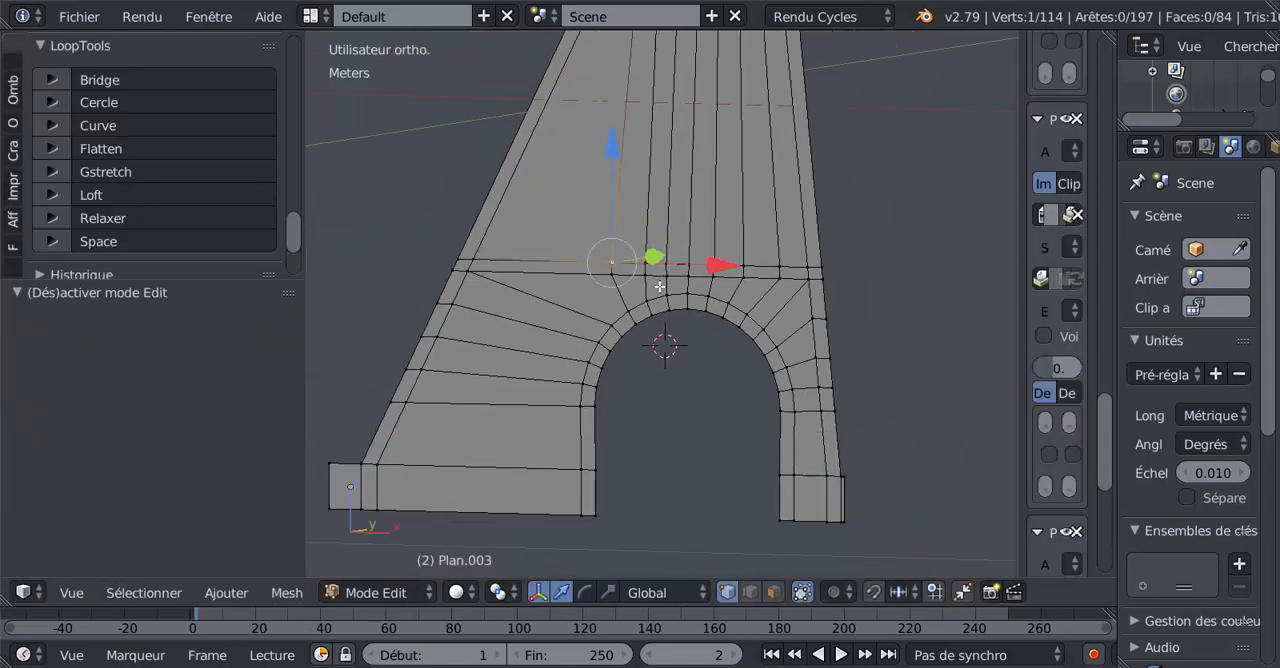
key(Tab)
middle_drag(733, 298, 586, 295)
scroll(685, 309, up, 3)
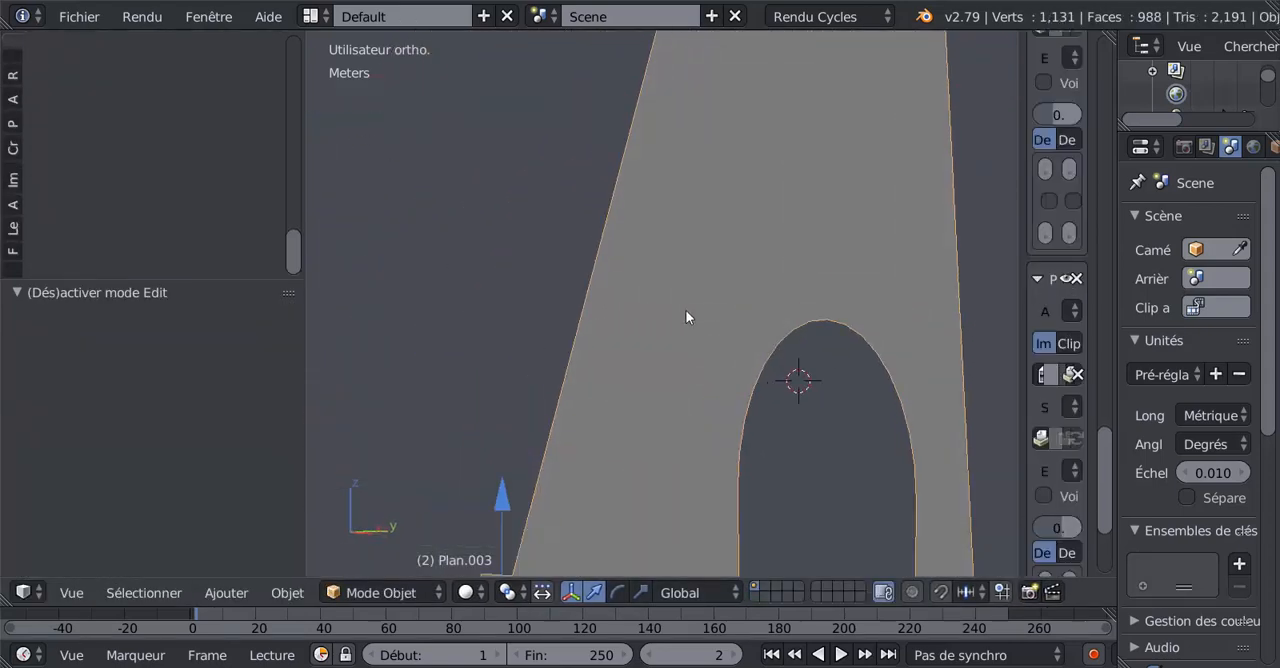
key(Tab)
scroll(685, 309, up, 4)
shift+middle_drag(692, 239, 626, 371)
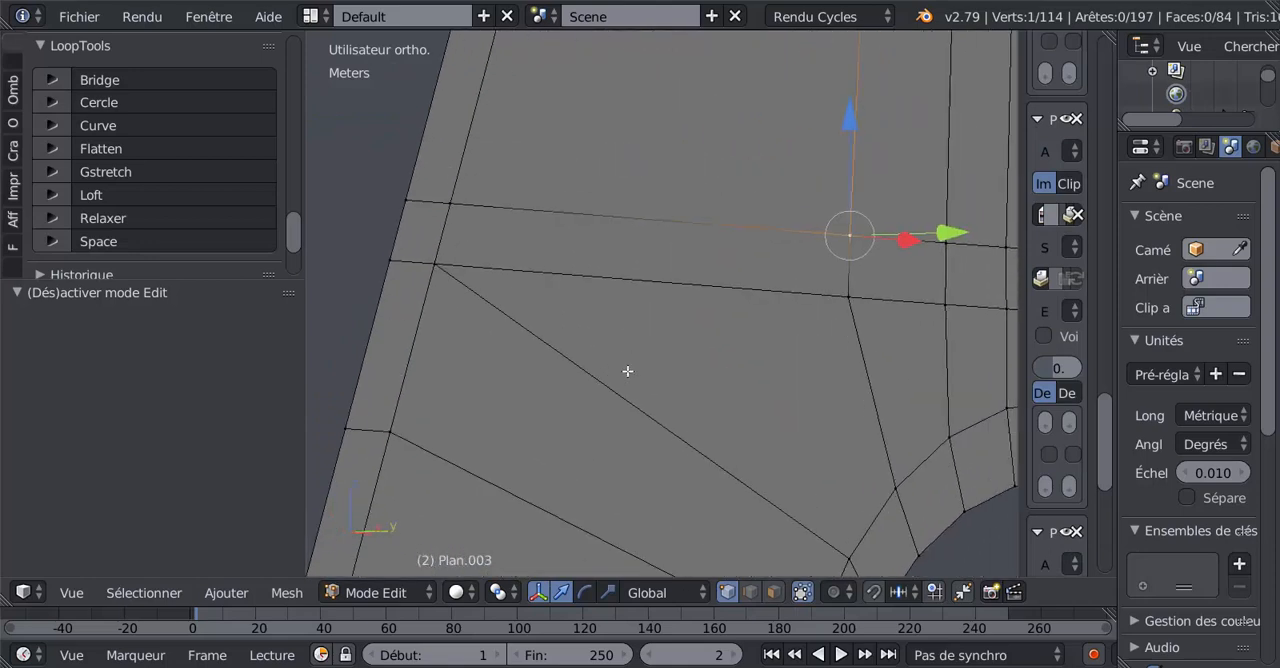
scroll(720, 328, up, 2)
key(g)
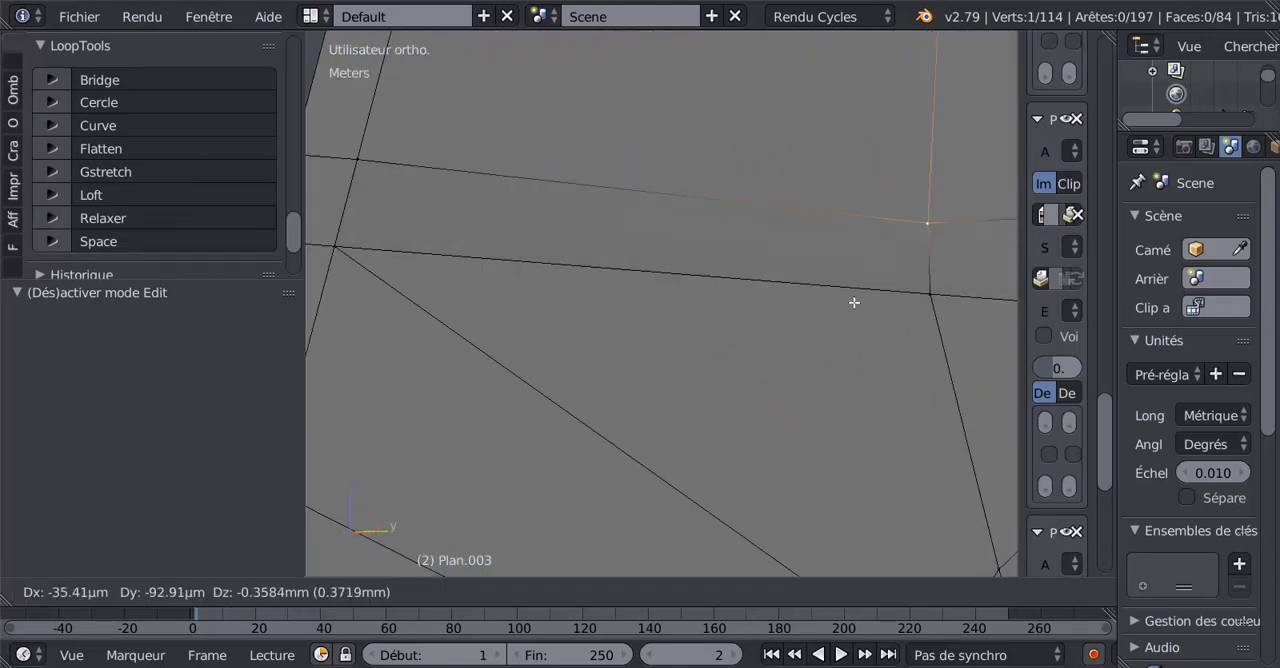
right_click(903, 300)
key(g)
click(846, 289)
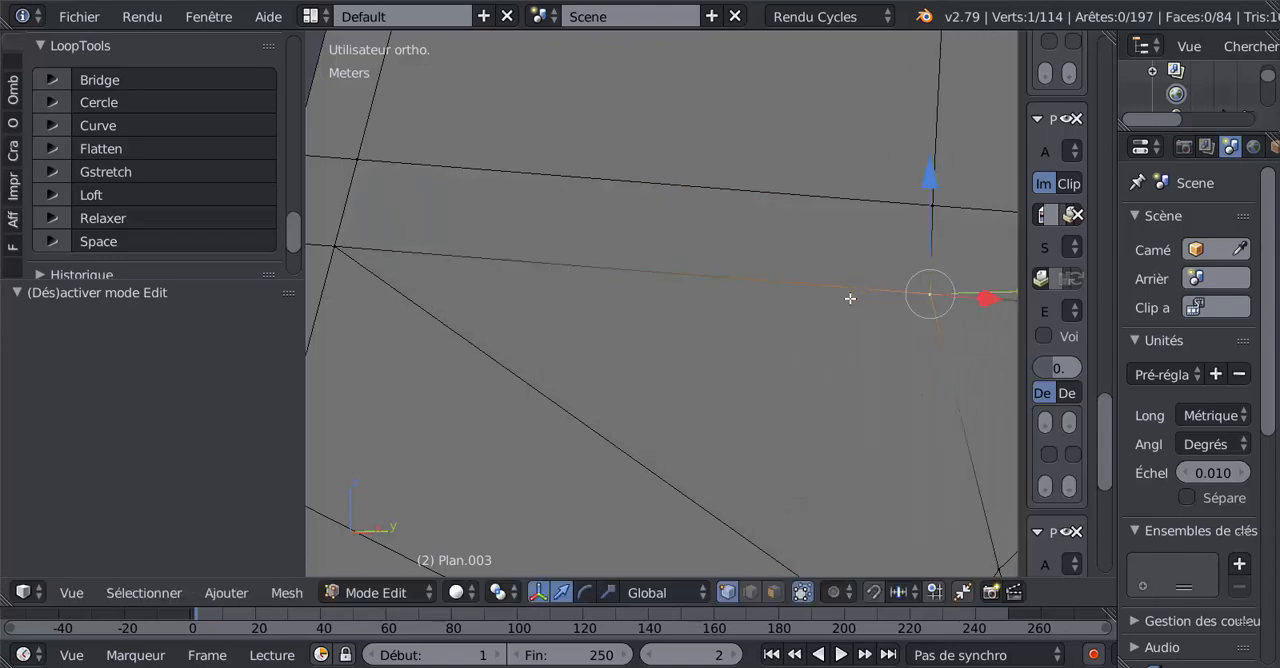
Select the whole mesh in wireframe display and remove duplicate vertices with a 1 µm merge distance.
scroll(800, 350, down, 5)
scroll(800, 350, down, 3)
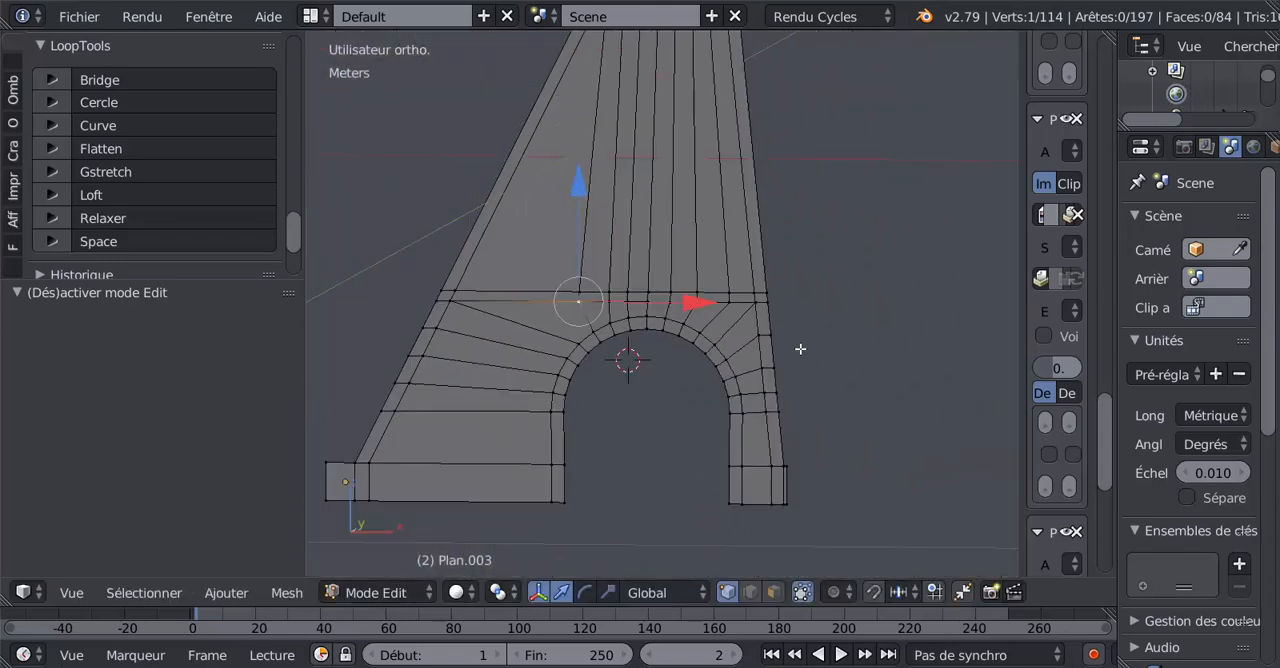
key(a)
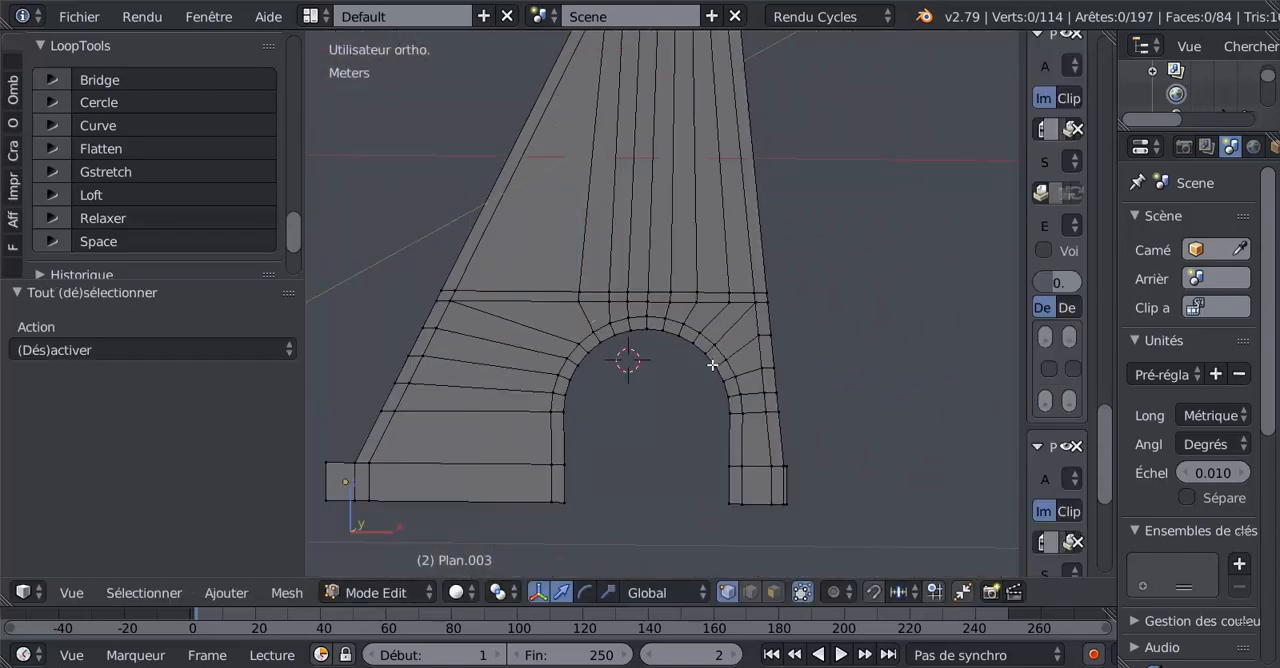
key(z)
key(a)
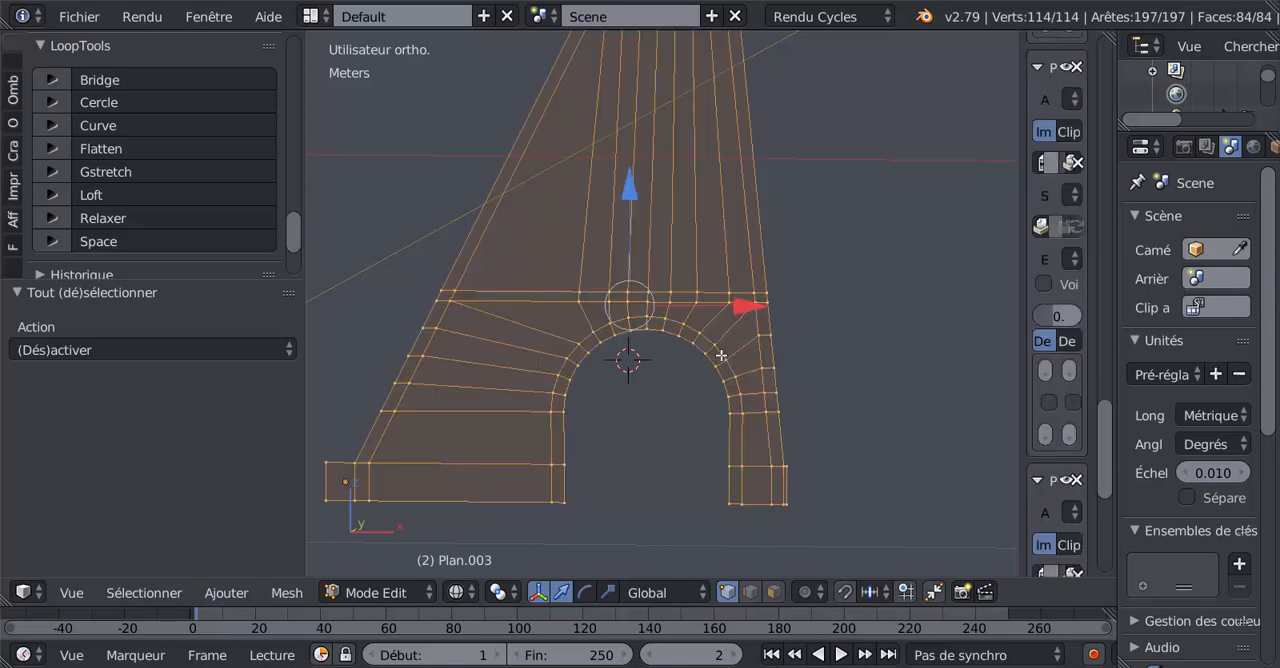
scroll(720, 360, down, 3)
middle_drag(722, 389, 760, 395)
drag(298, 237, 302, 156)
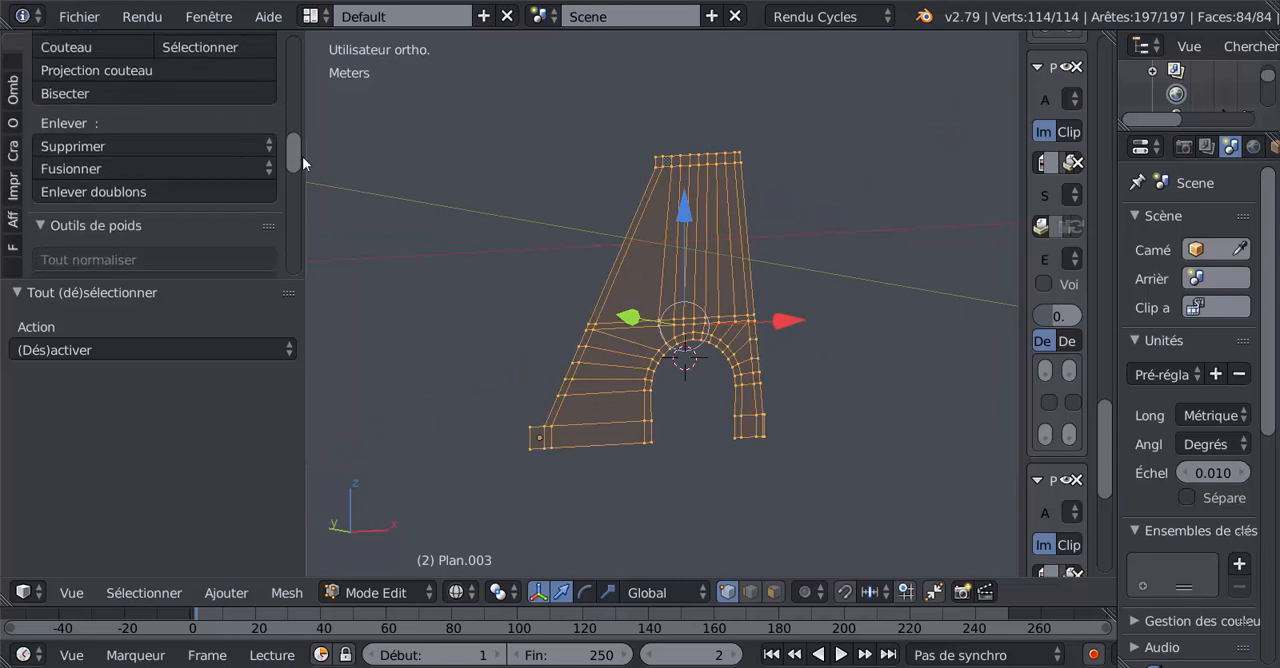
click(127, 186)
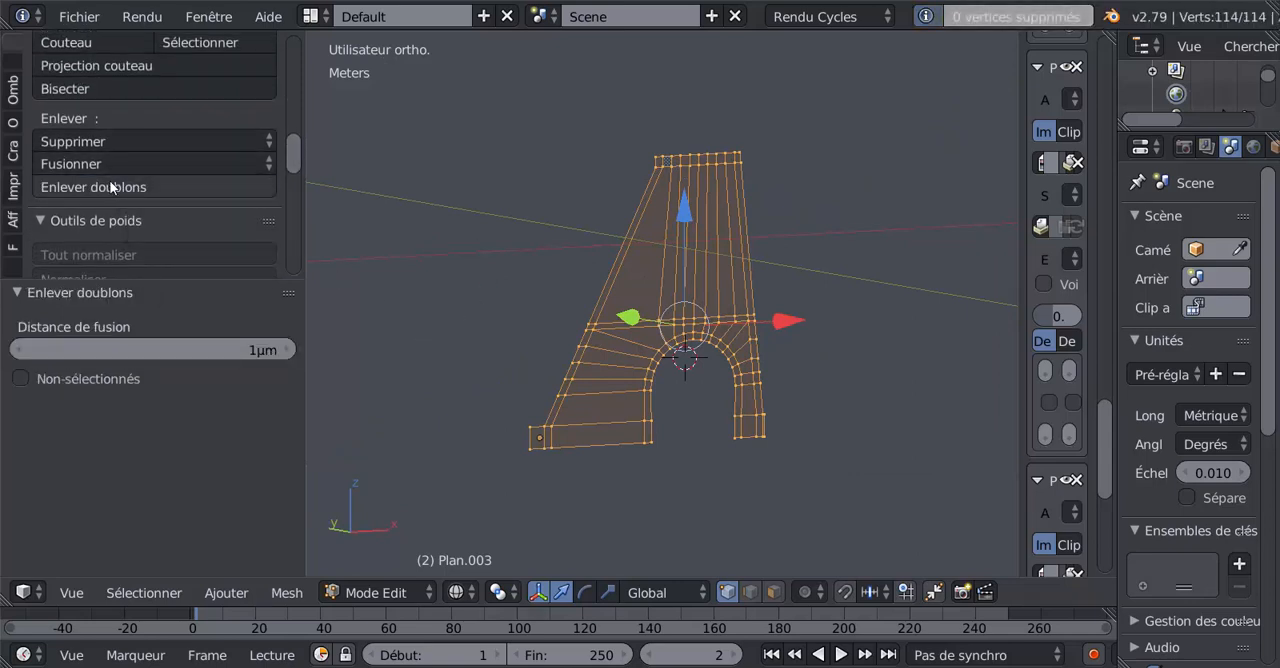
Remove duplicate vertices from the whole selected mesh once more, with a 1 µm merge distance.
click(112, 188)
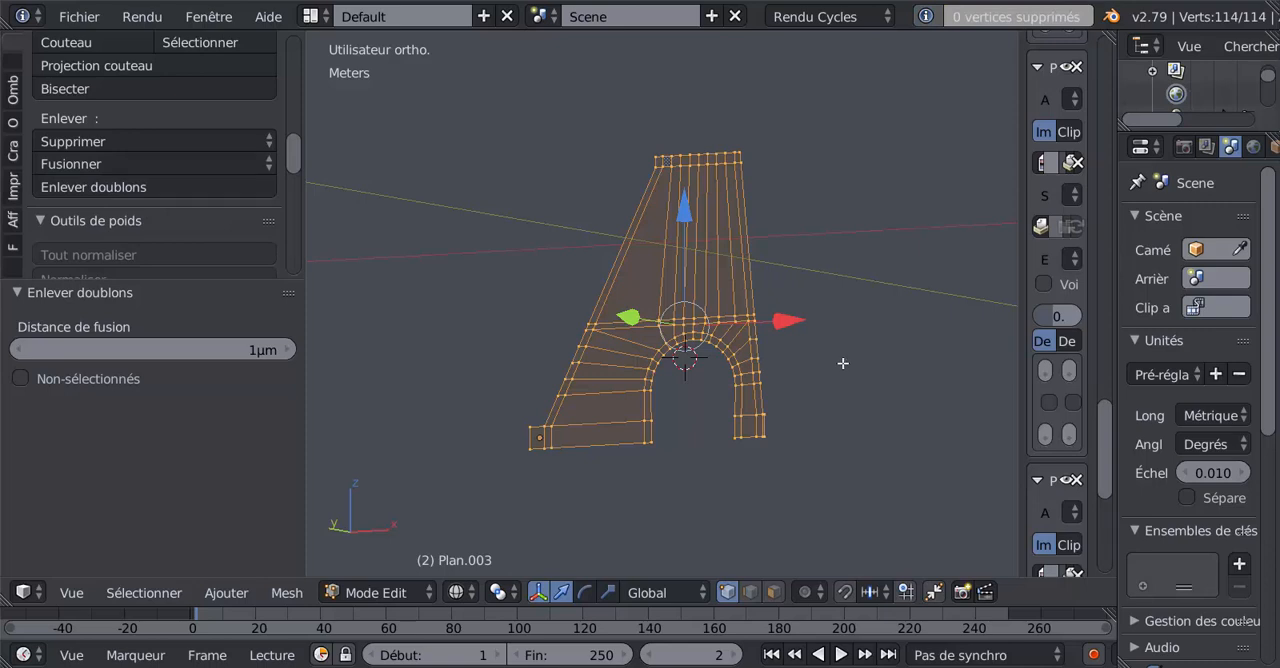
scroll(842, 363, up, 3)
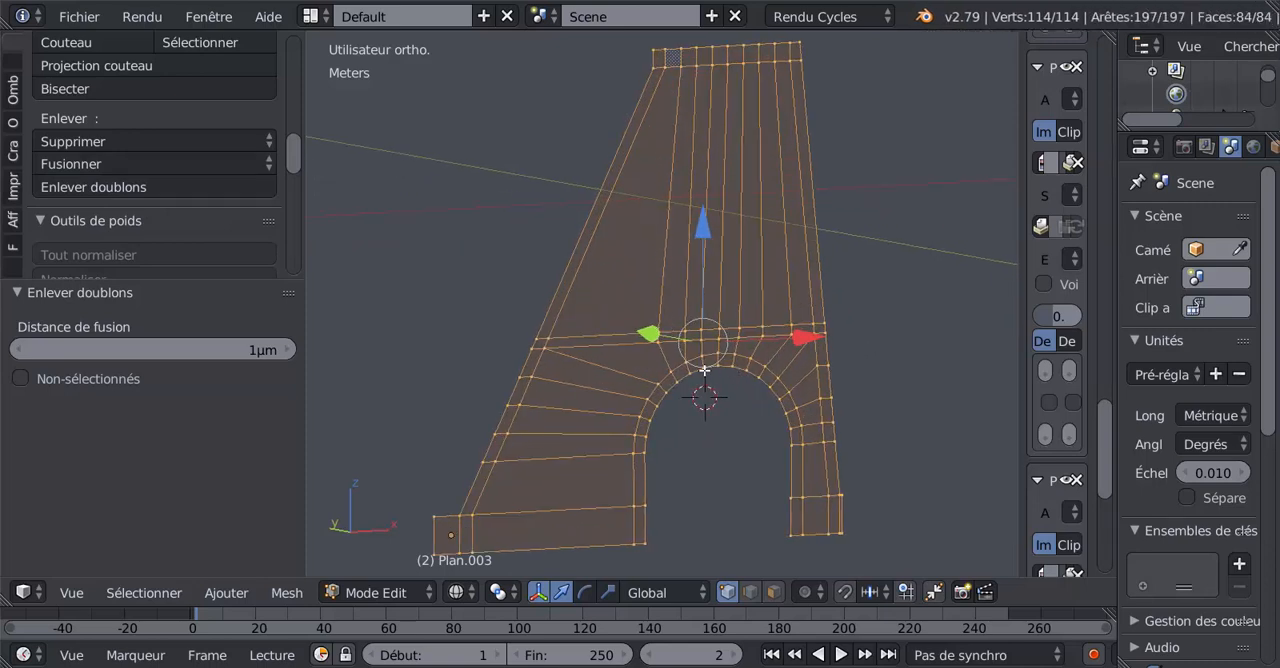
middle_drag(705, 371, 678, 369)
scroll(680, 365, up, 2)
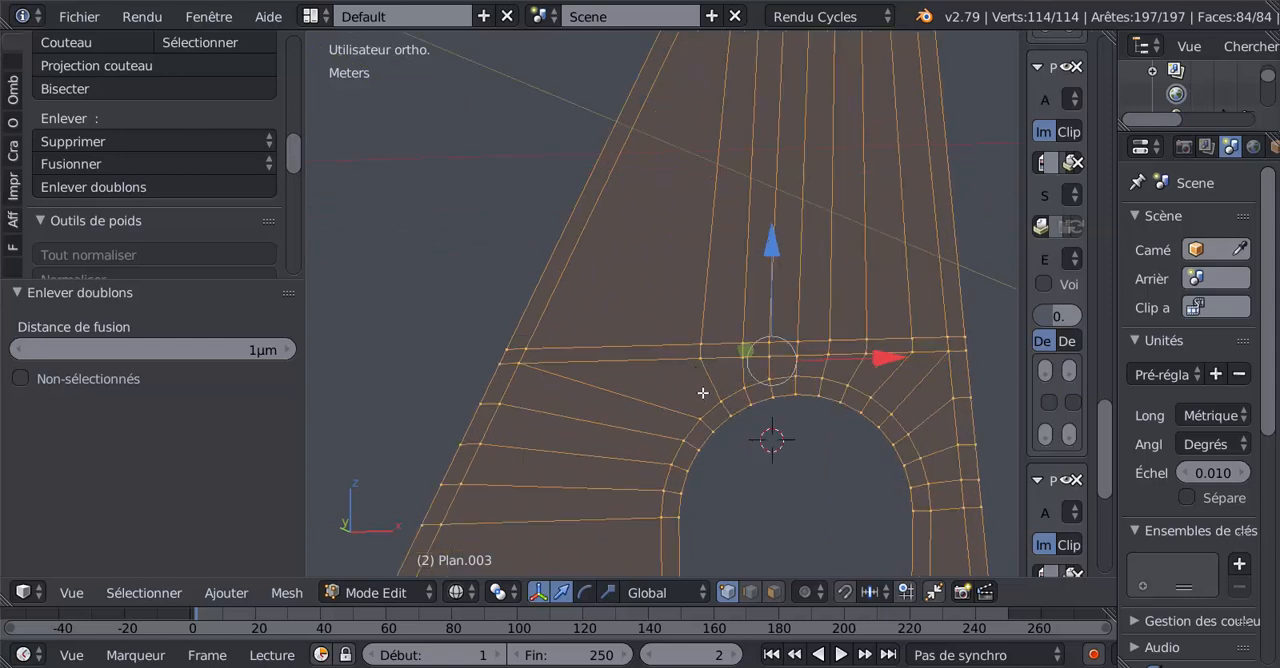
In edge selection, shift the band's two leftmost inner upright edges along X by -5.66 mm and -3.14 mm.
click(750, 592)
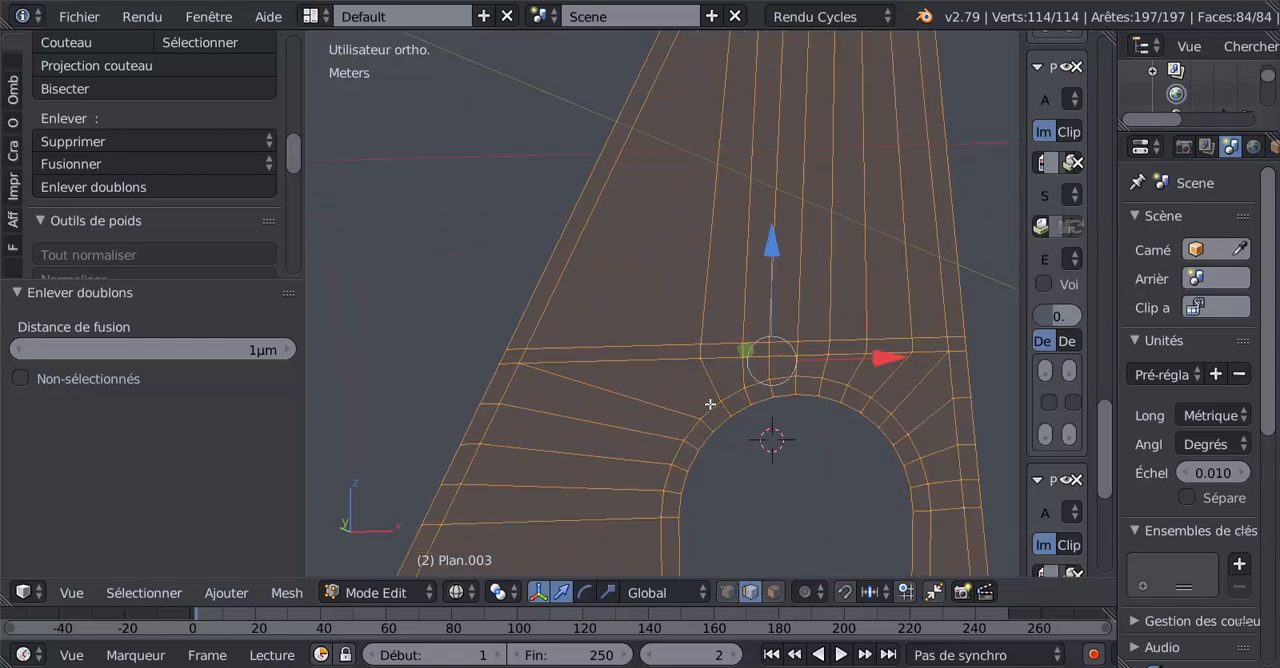
right_click(699, 350)
right_click(700, 354)
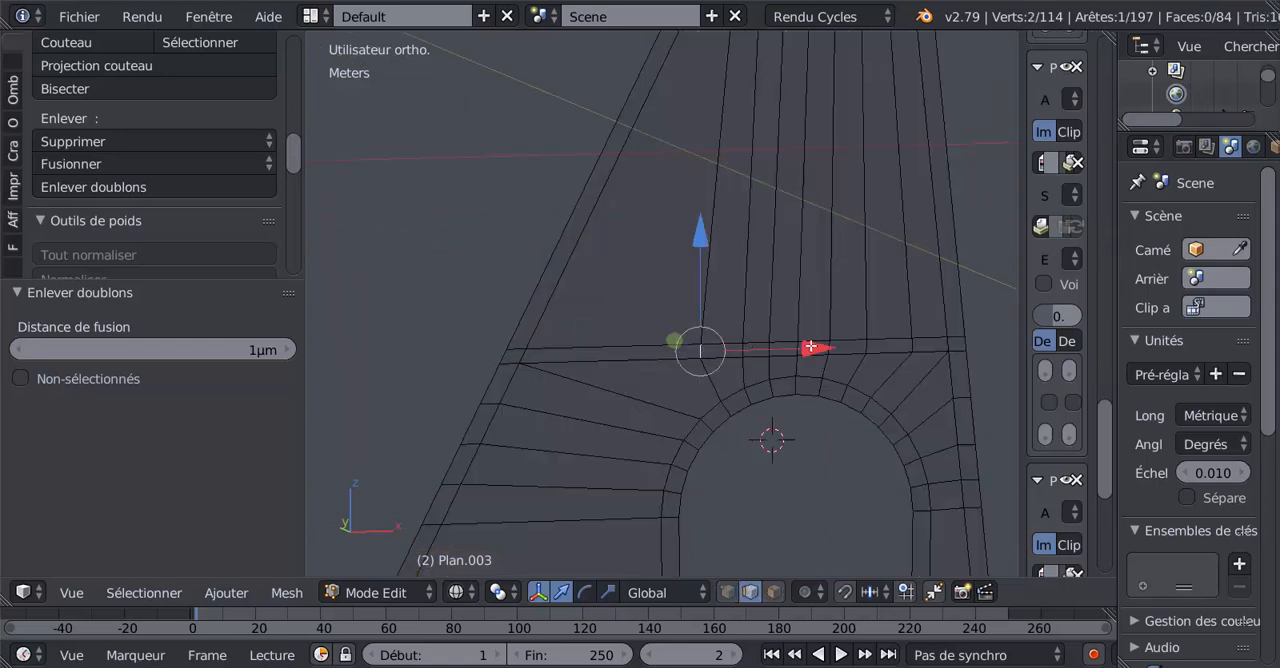
drag(808, 347, 761, 355)
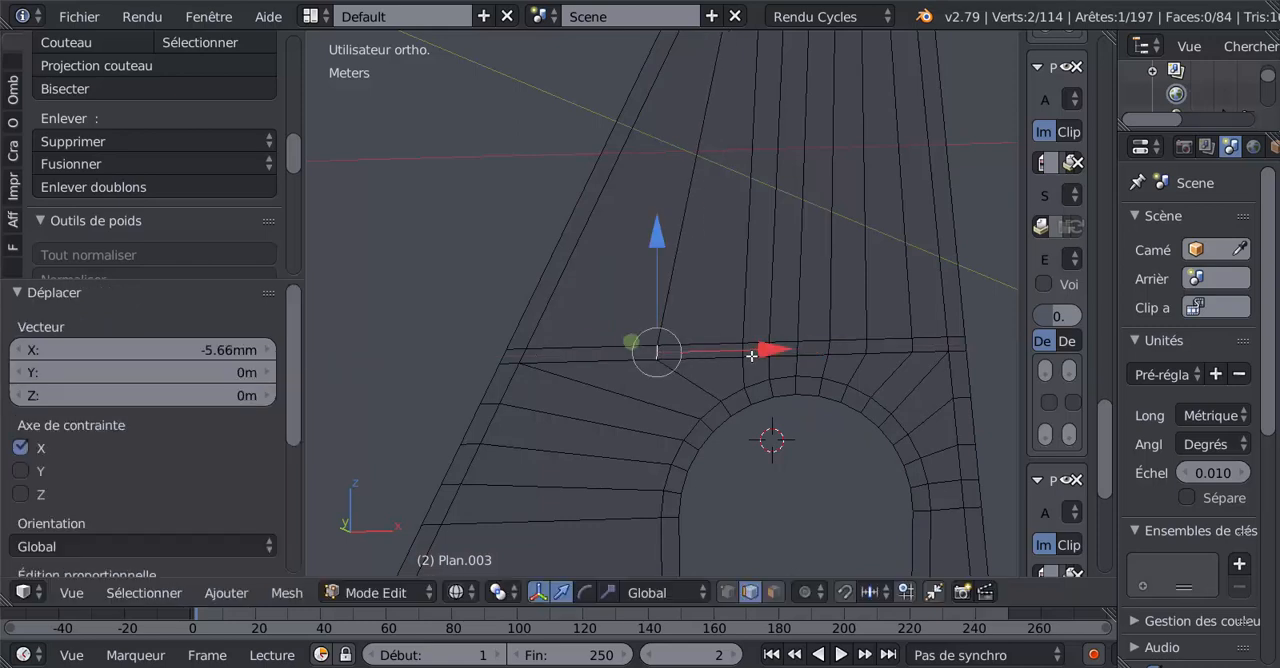
drag(857, 343, 796, 340)
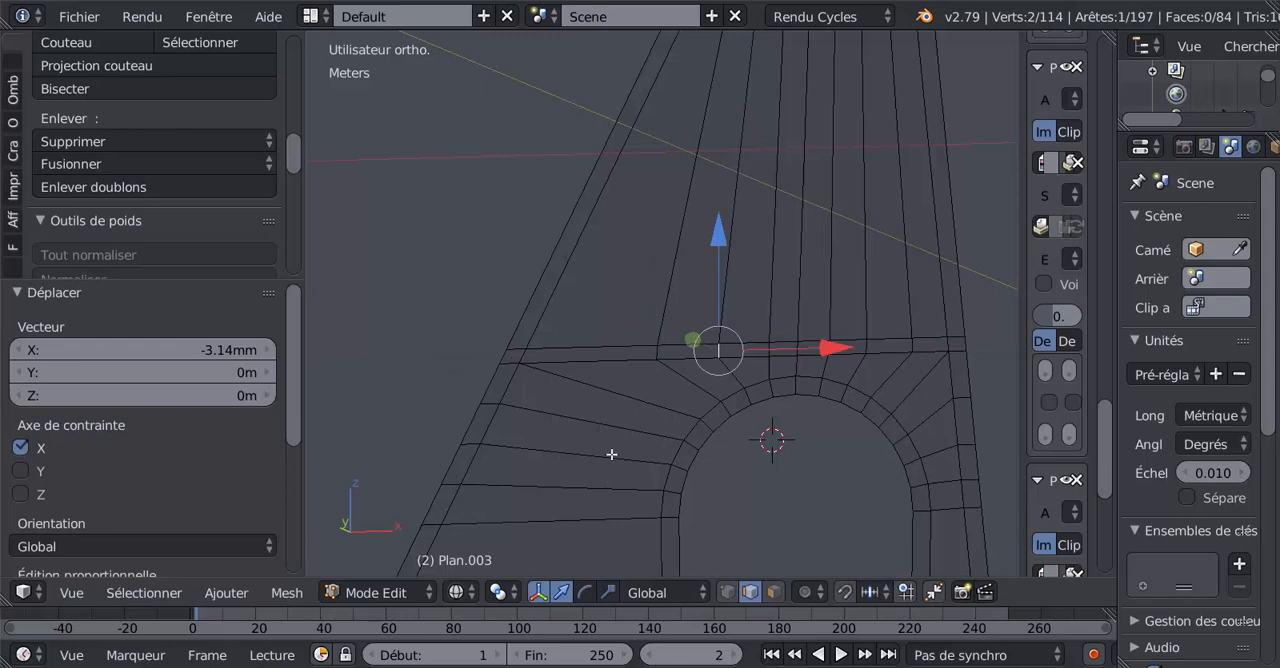
Inspect the adjusted wall mesh from several angles, alternating between Edit Mode and Object Mode.
scroll(780, 411, down, 3)
key(Tab)
key(Tab)
middle_drag(752, 444, 709, 451)
scroll(771, 409, up, 4)
scroll(717, 414, down, 5)
middle_drag(763, 405, 706, 418)
key(Tab)
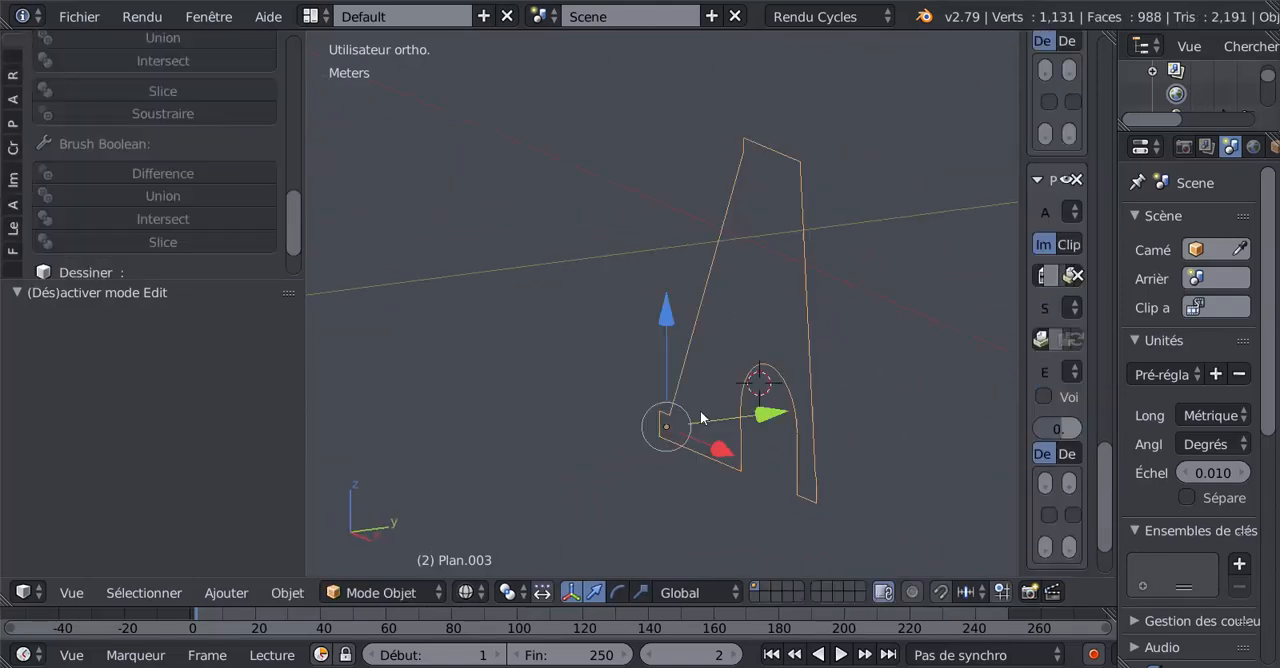
key(Tab)
In left orthographic view, move the whole wall mesh -2.03 cm along Y to the reference drawing's outer pillar edge.
middle_drag(586, 411, 840, 389)
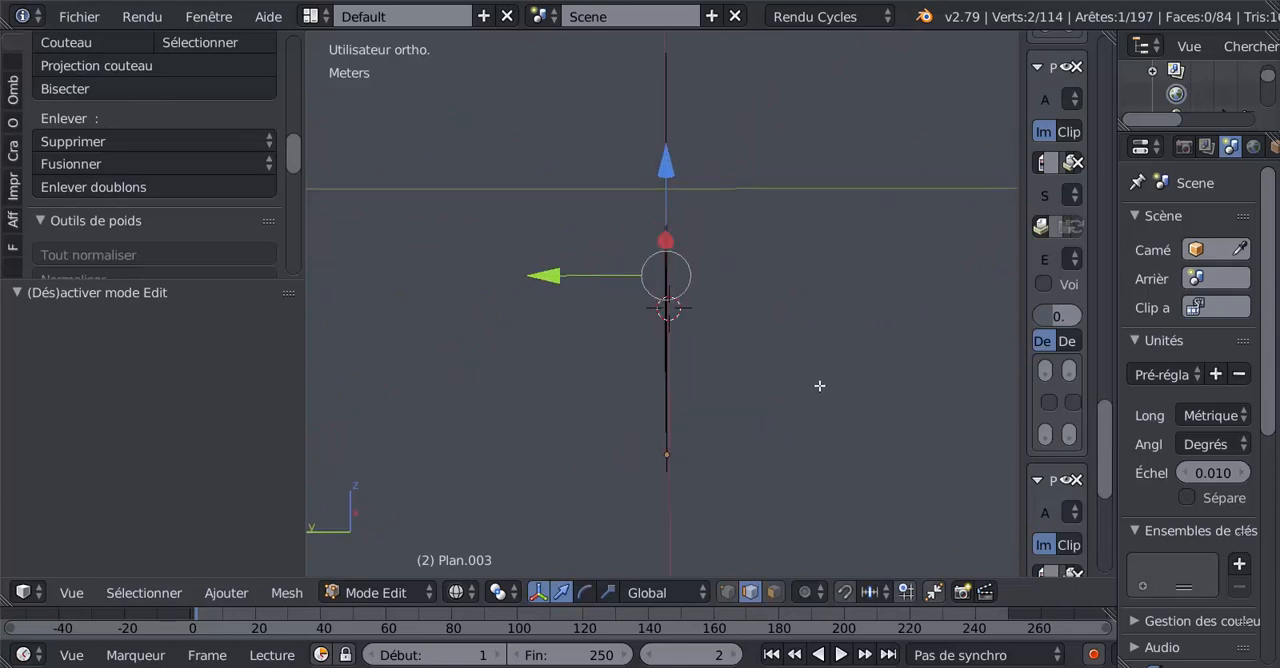
key(ctrl+KP_3)
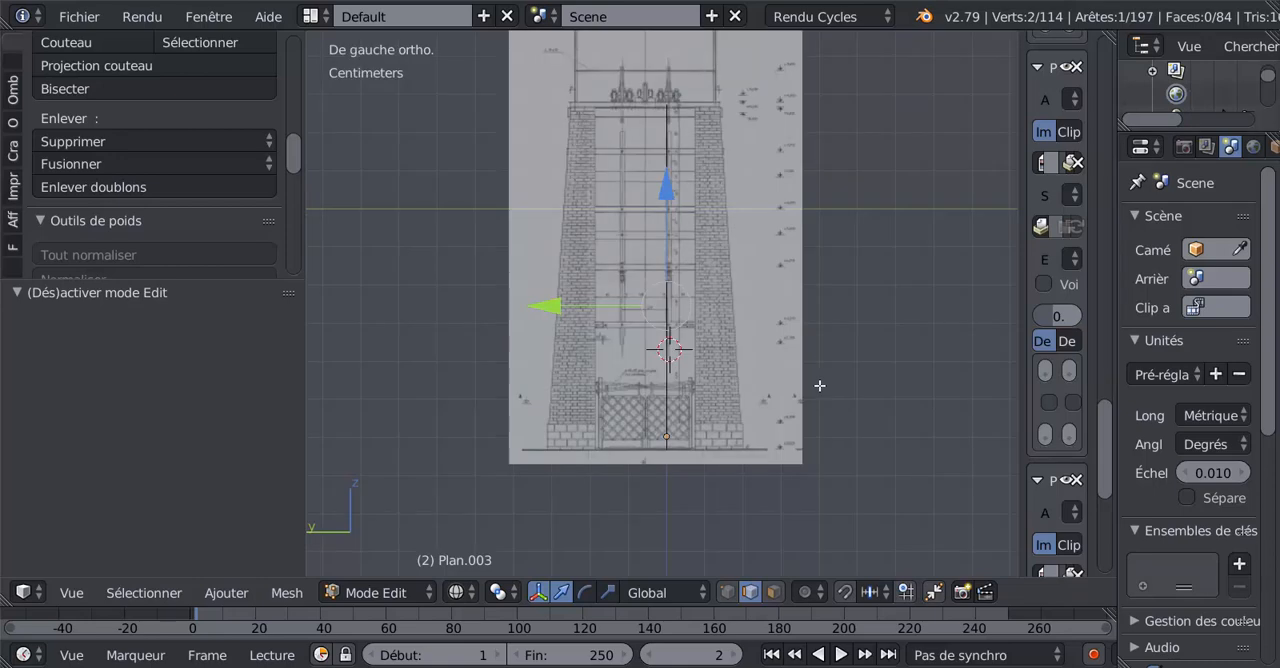
key(a)
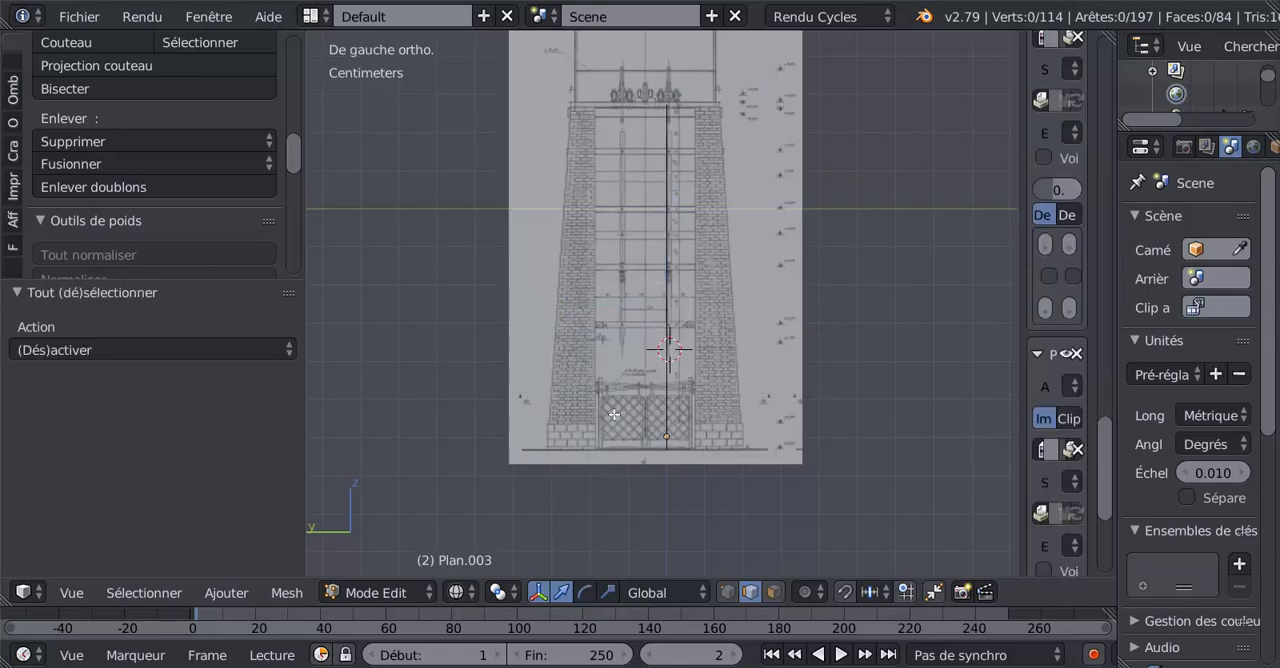
drag(562, 318, 648, 306)
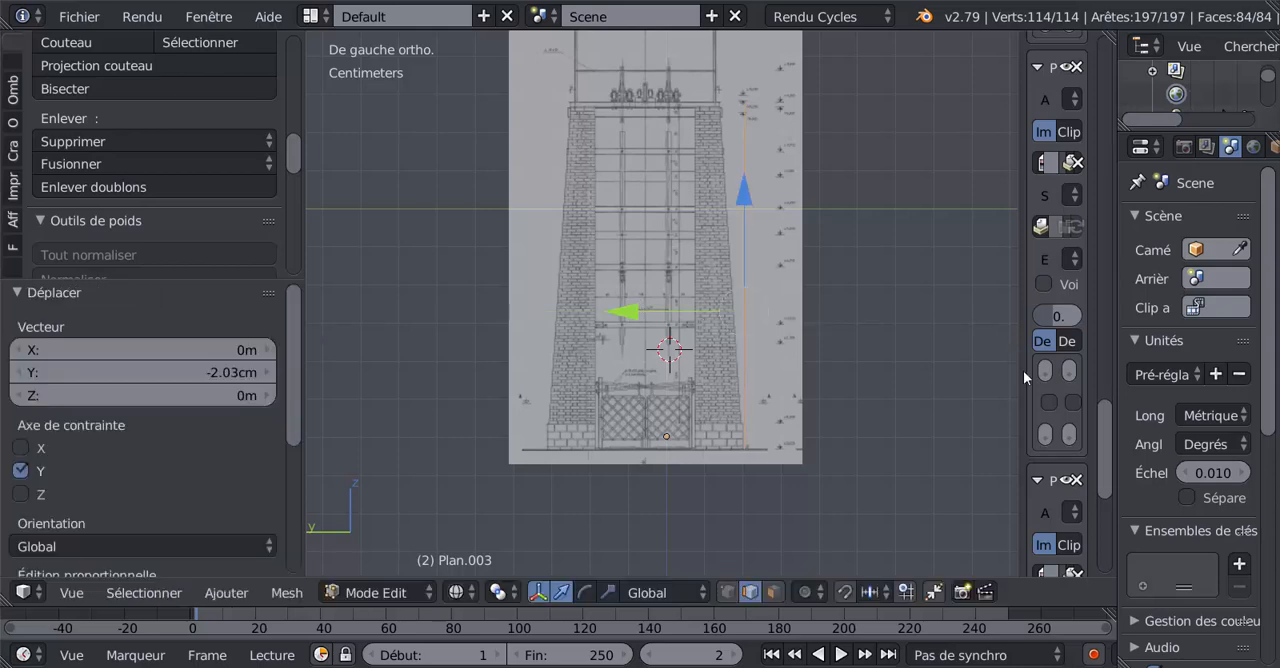
Lower the left-view background image's opacity to 0.221 and switch the mesh to vertex selection.
drag(1017, 376, 852, 378)
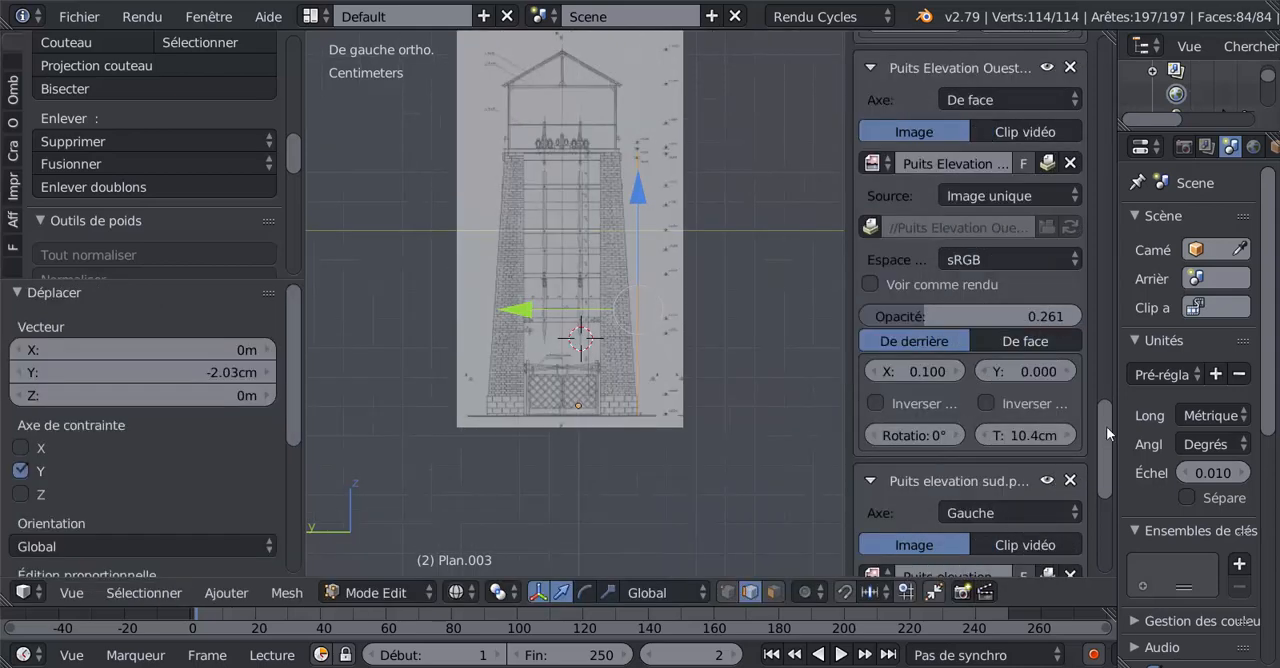
drag(1103, 437, 1104, 487)
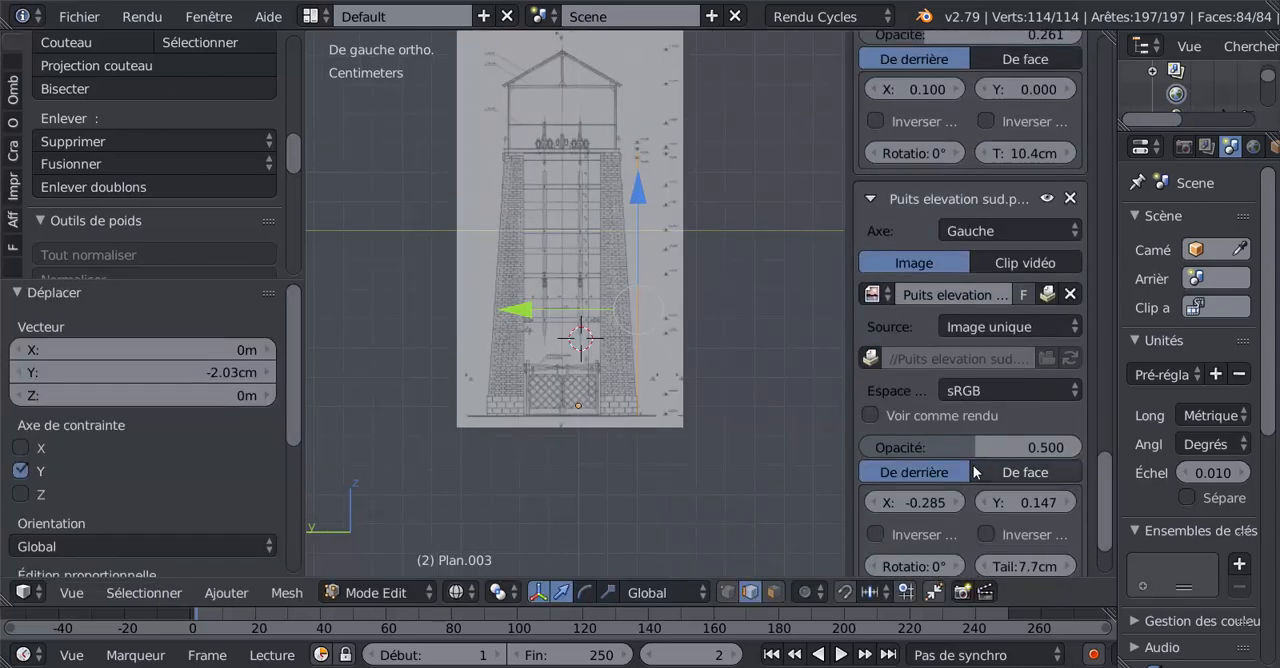
drag(964, 447, 907, 447)
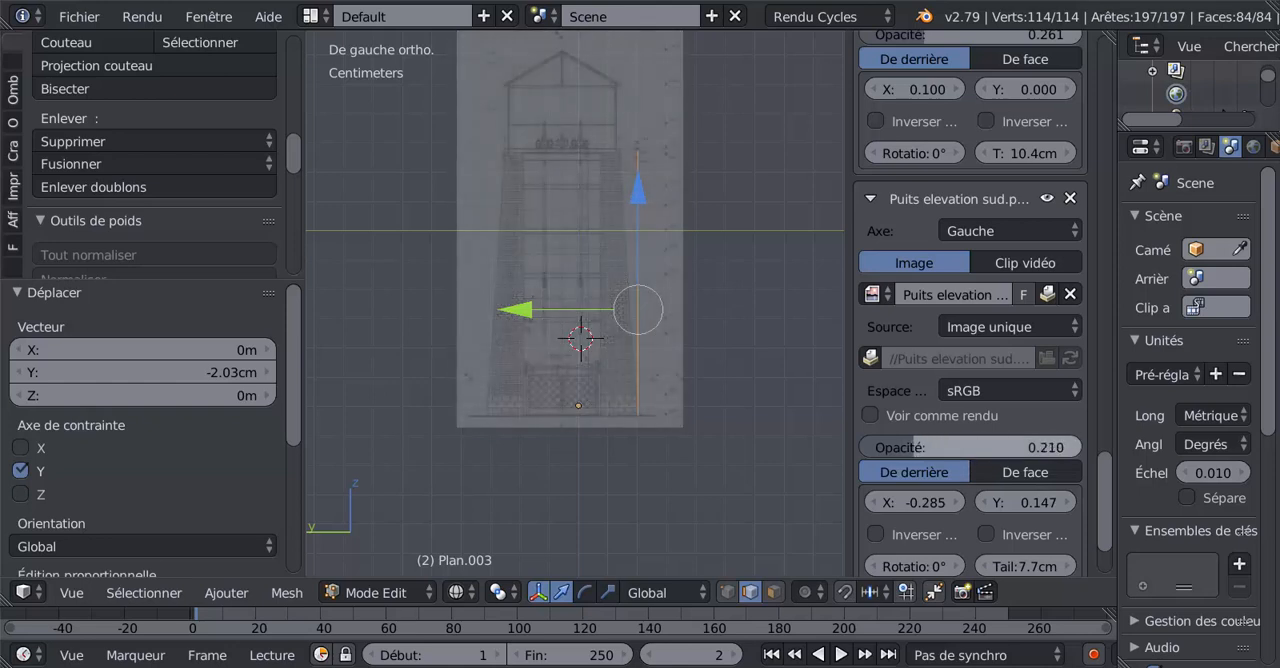
click(727, 592)
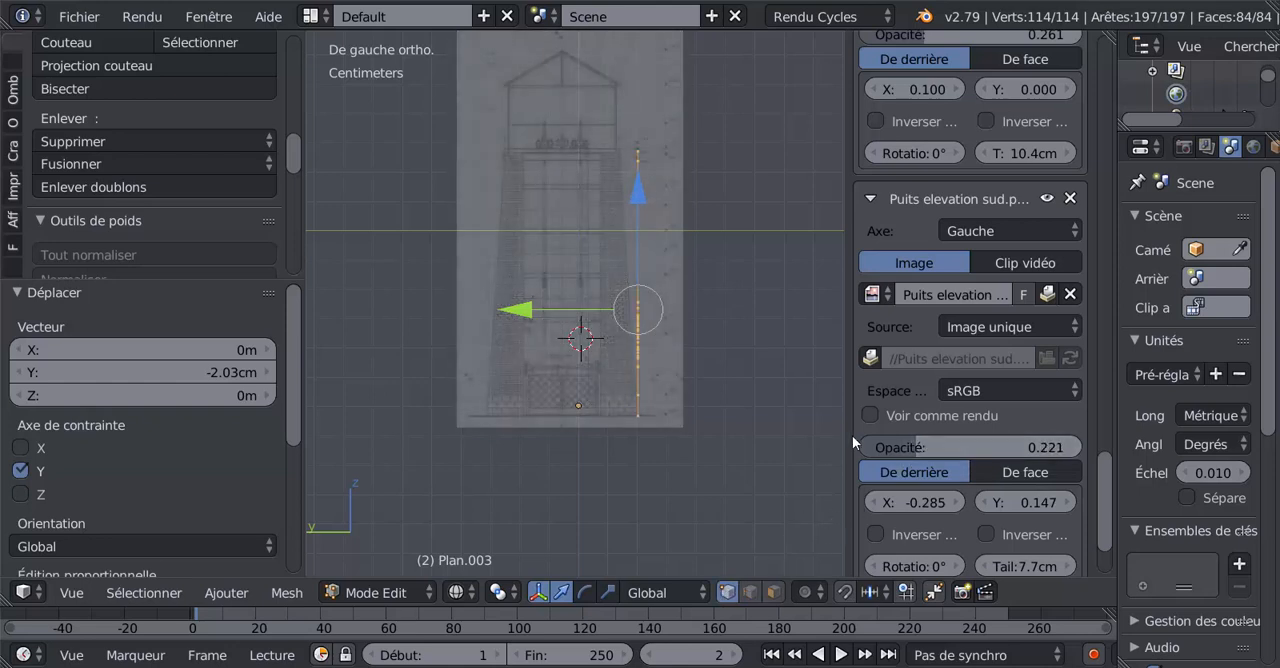
drag(852, 450, 960, 452)
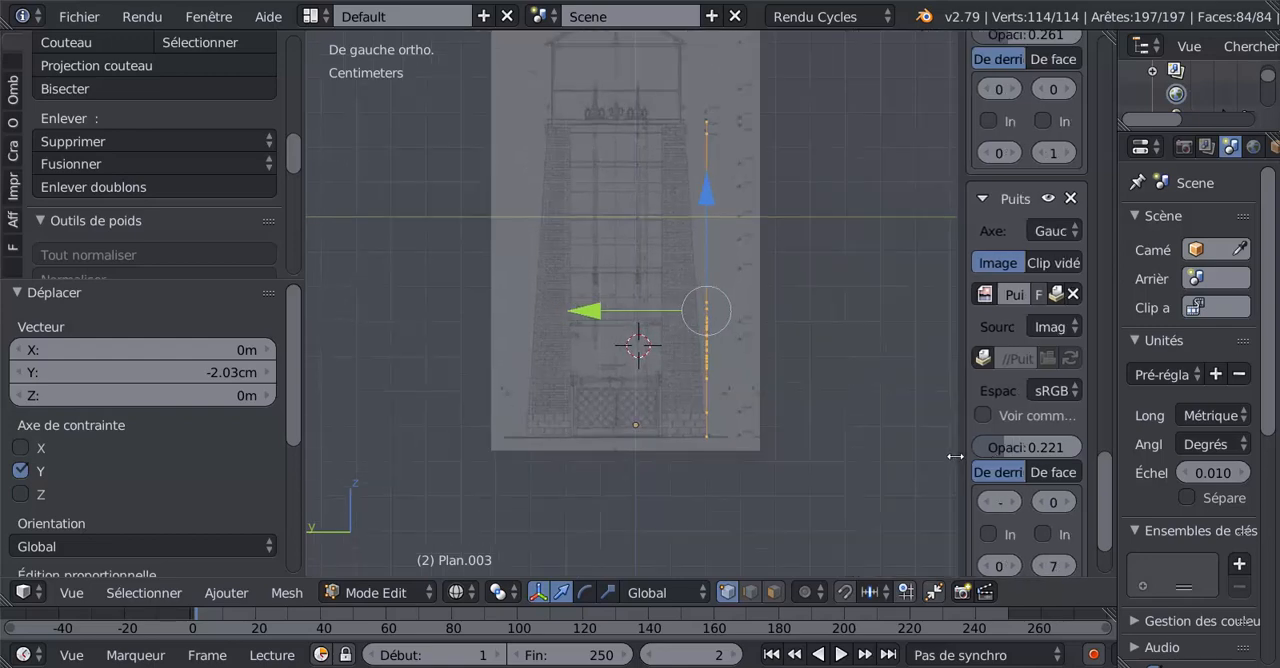
Shift the whole wall mesh 0.276 mm along Y to line up with the outer edge of the base stones.
scroll(789, 427, up, 2)
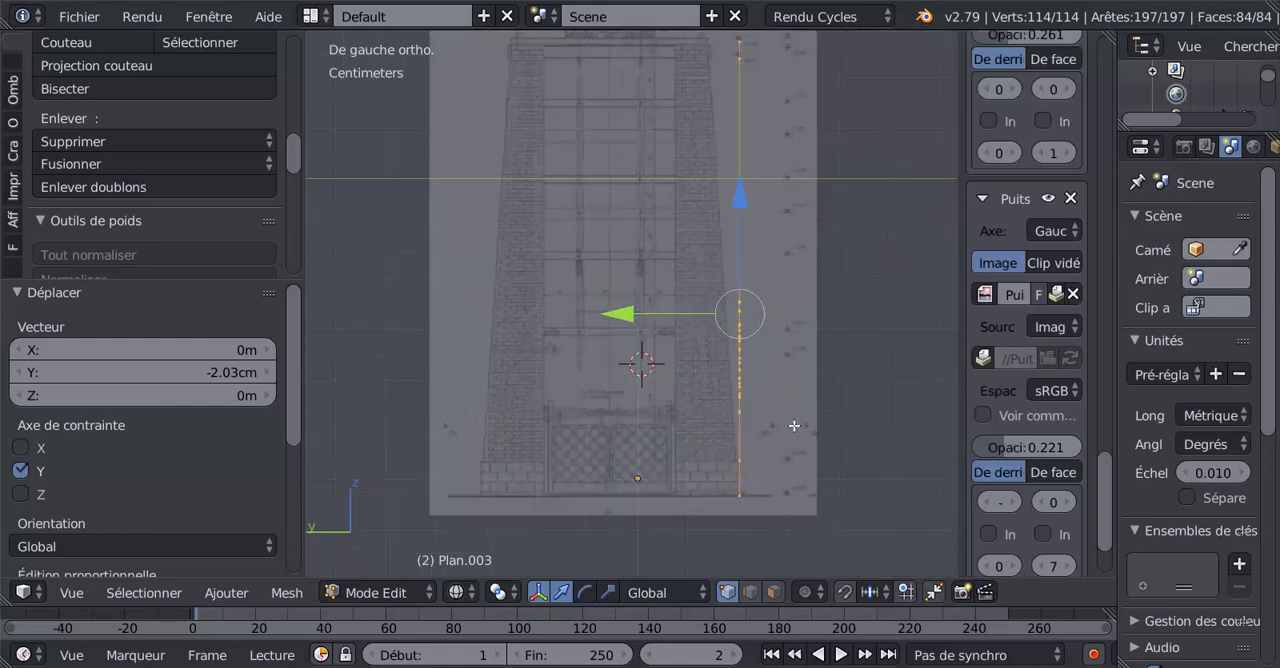
shift+middle_drag(789, 427, 769, 297)
scroll(763, 302, up, 3)
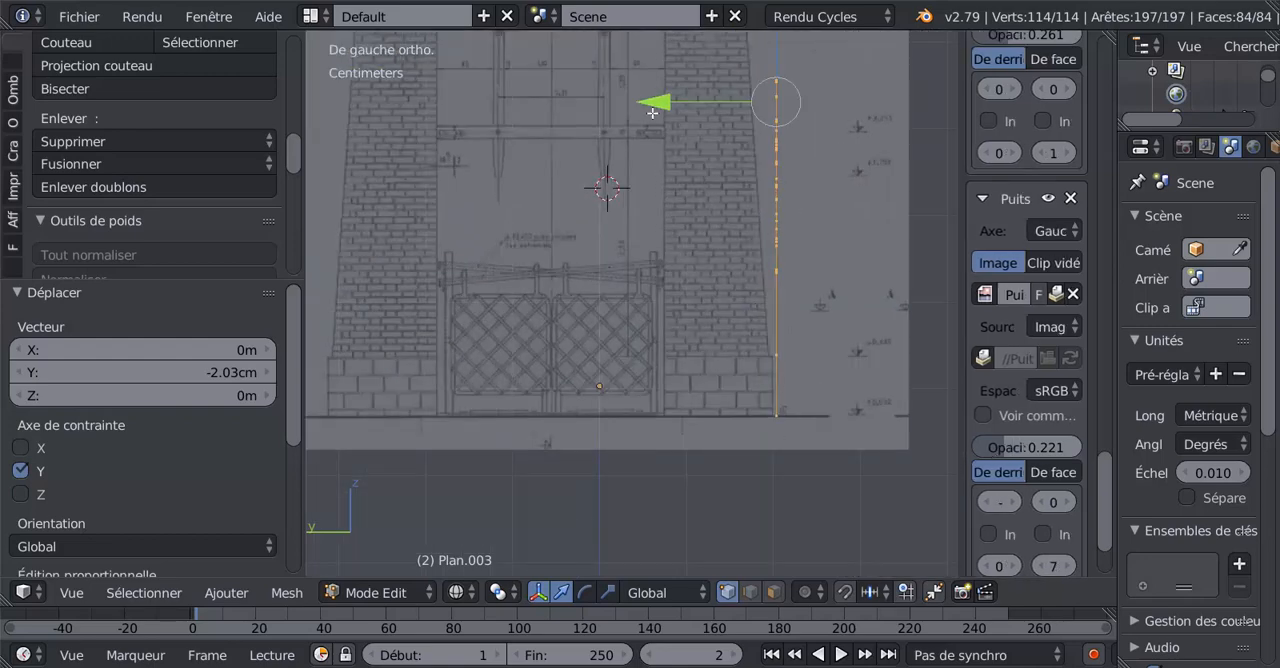
drag(658, 102, 652, 103)
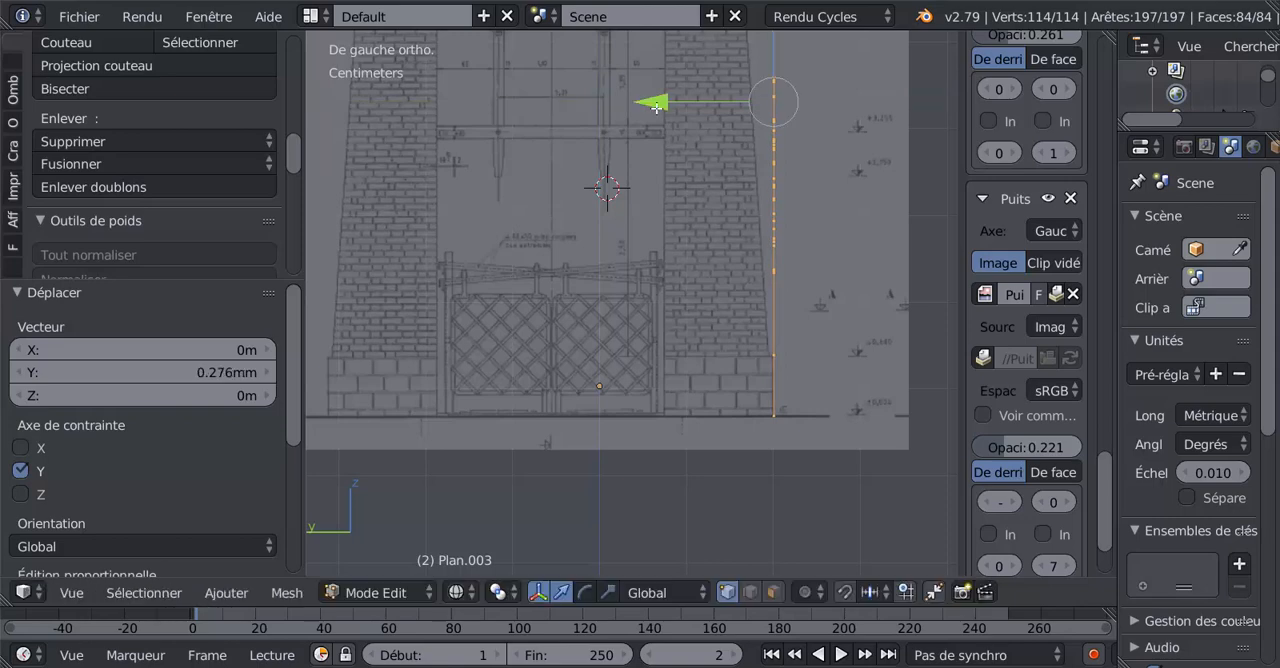
scroll(769, 260, up, 2)
scroll(760, 265, up, 2)
shift+middle_drag(760, 265, 657, 239)
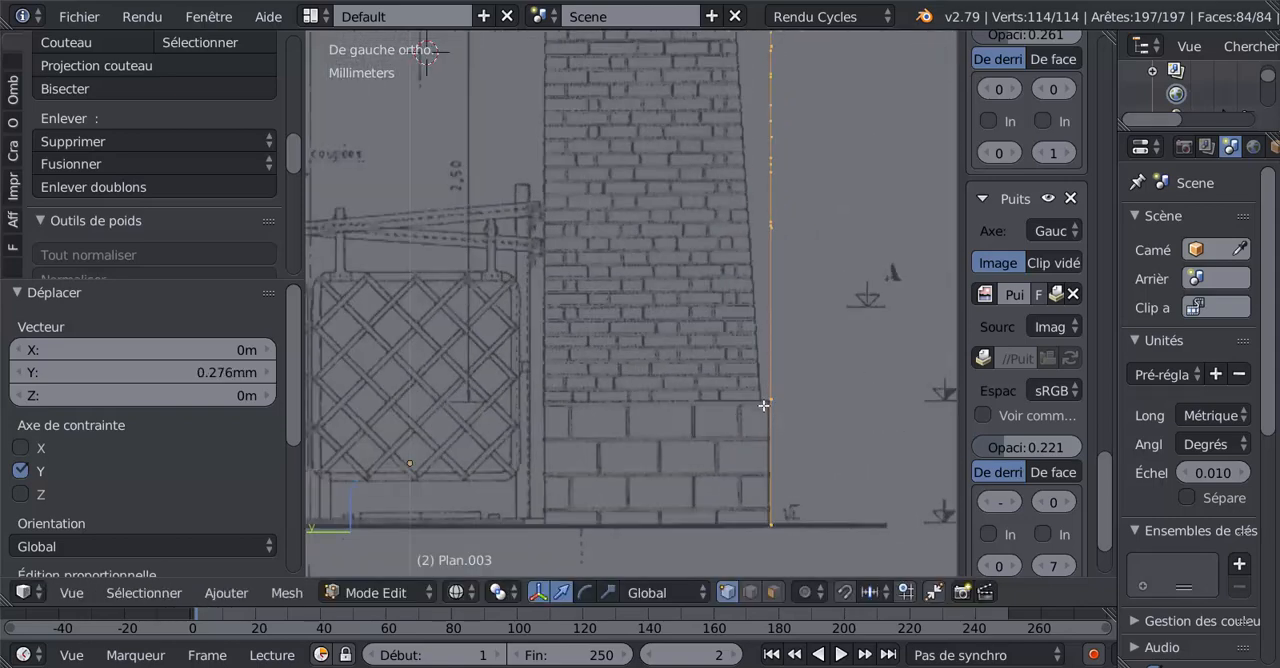
Shift the whole wall mesh 0.552 mm along Y to the foot of the brickwork and check it against the drawing.
scroll(763, 405, down, 2)
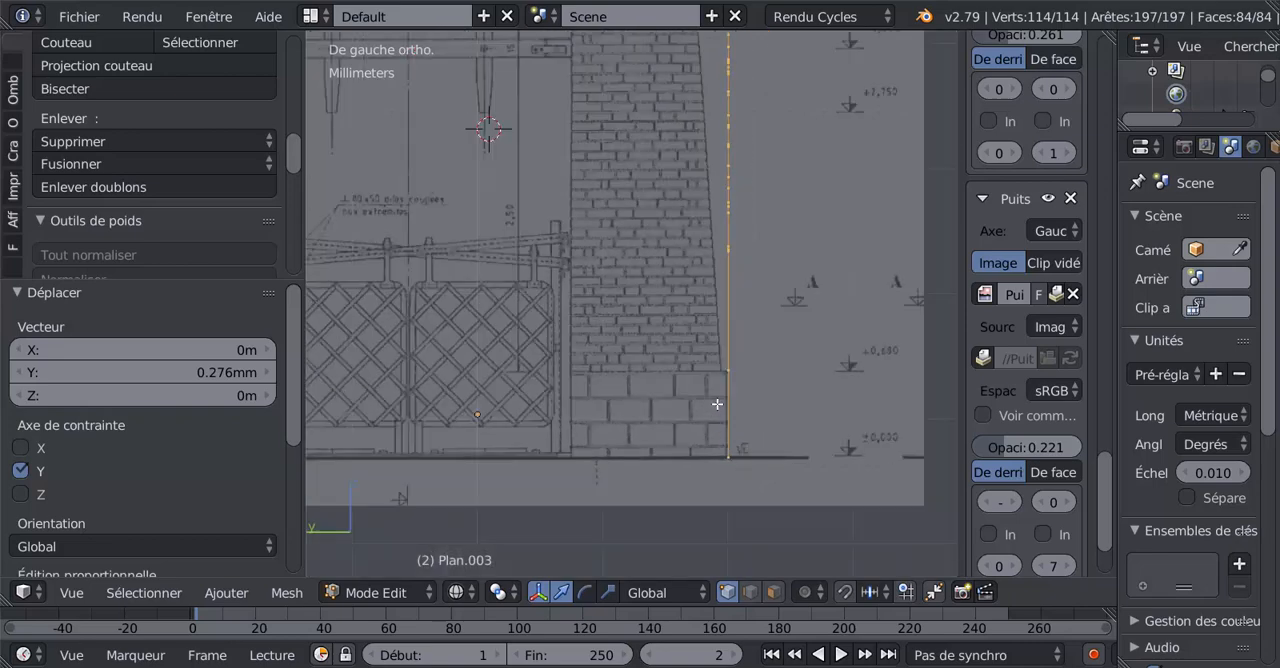
scroll(769, 390, down, 2)
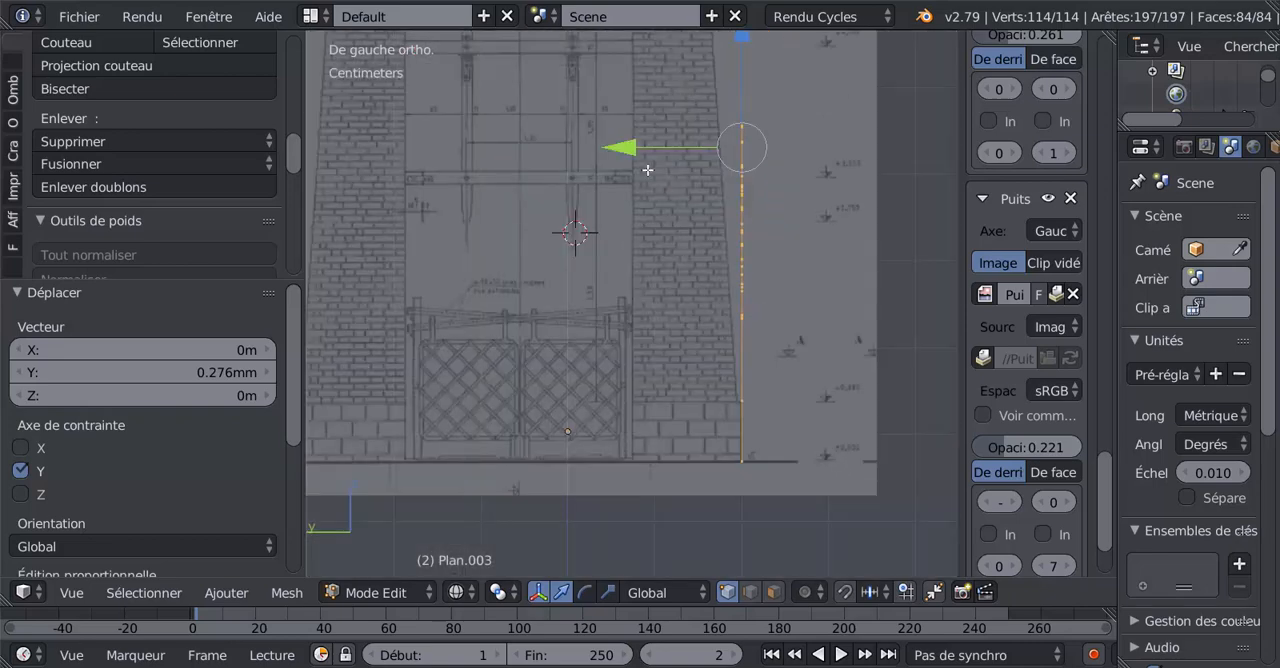
drag(631, 156, 626, 162)
scroll(779, 375, up, 2)
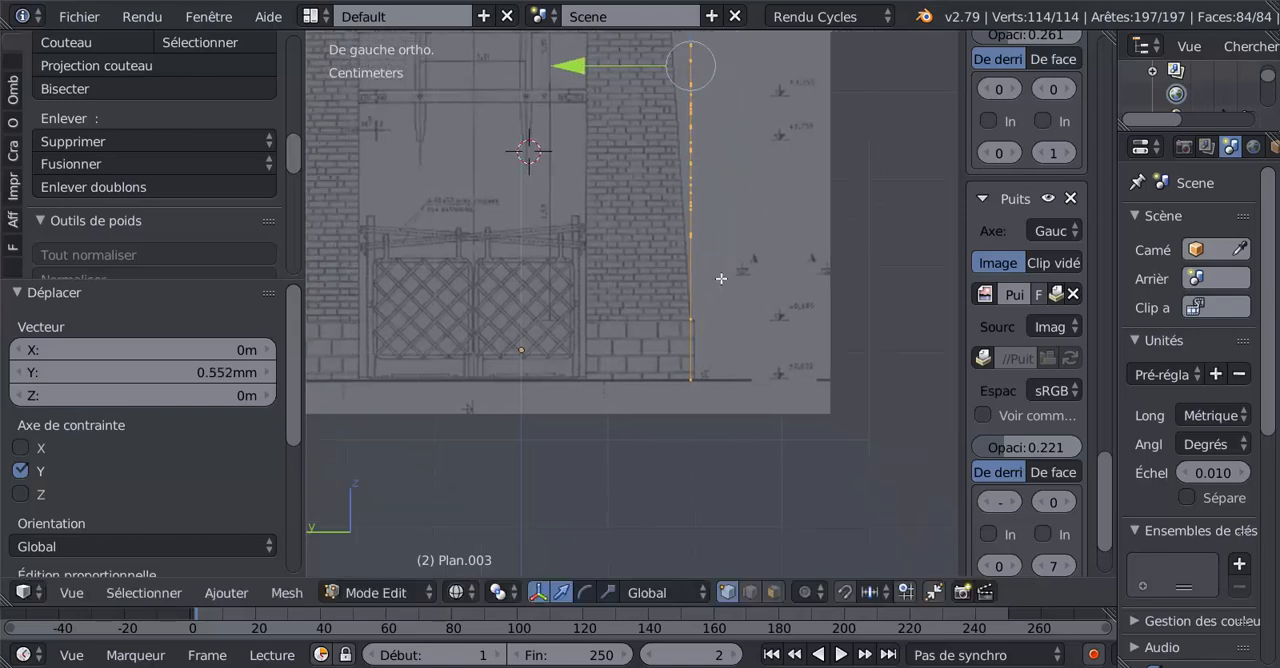
scroll(722, 376, up, 2)
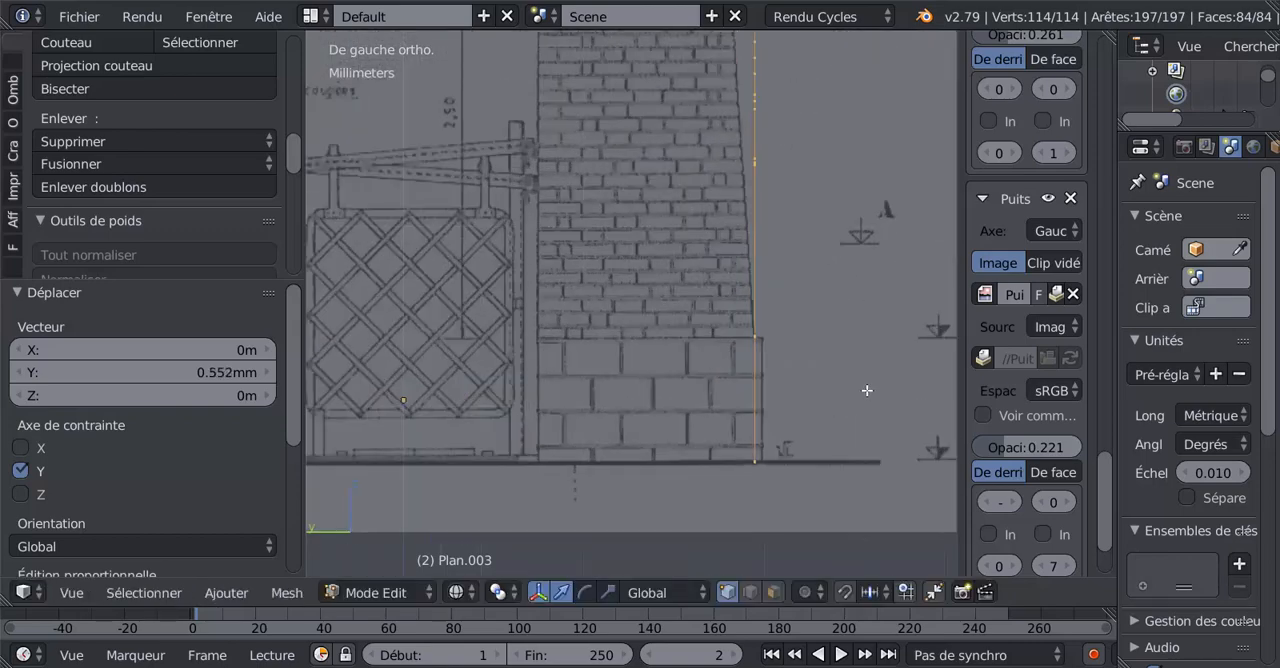
scroll(756, 351, up, 2)
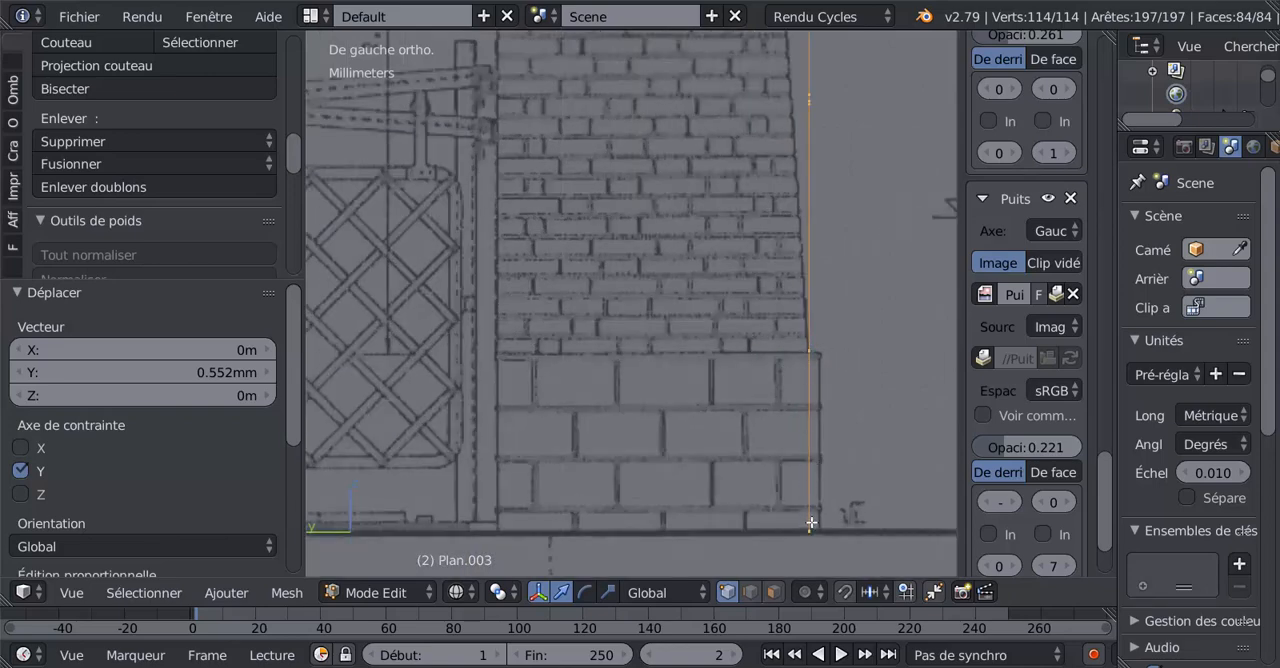
scroll(811, 522, down, 3)
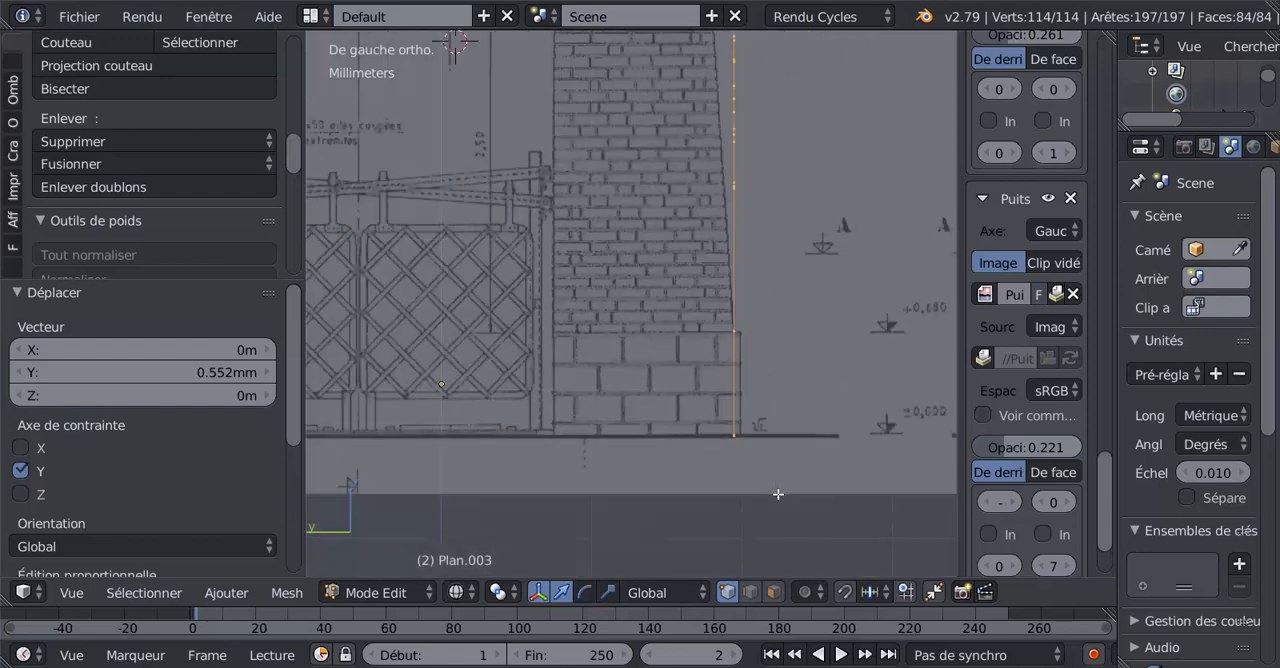
scroll(771, 343, down, 3)
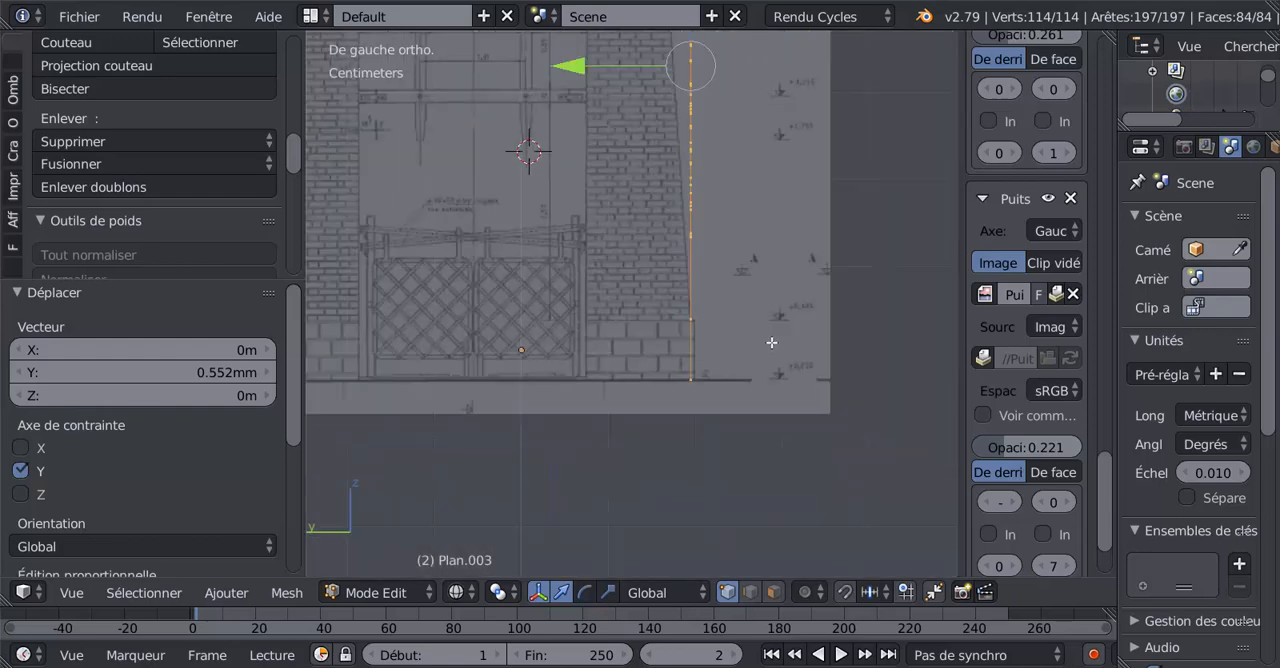
scroll(771, 343, up, 2)
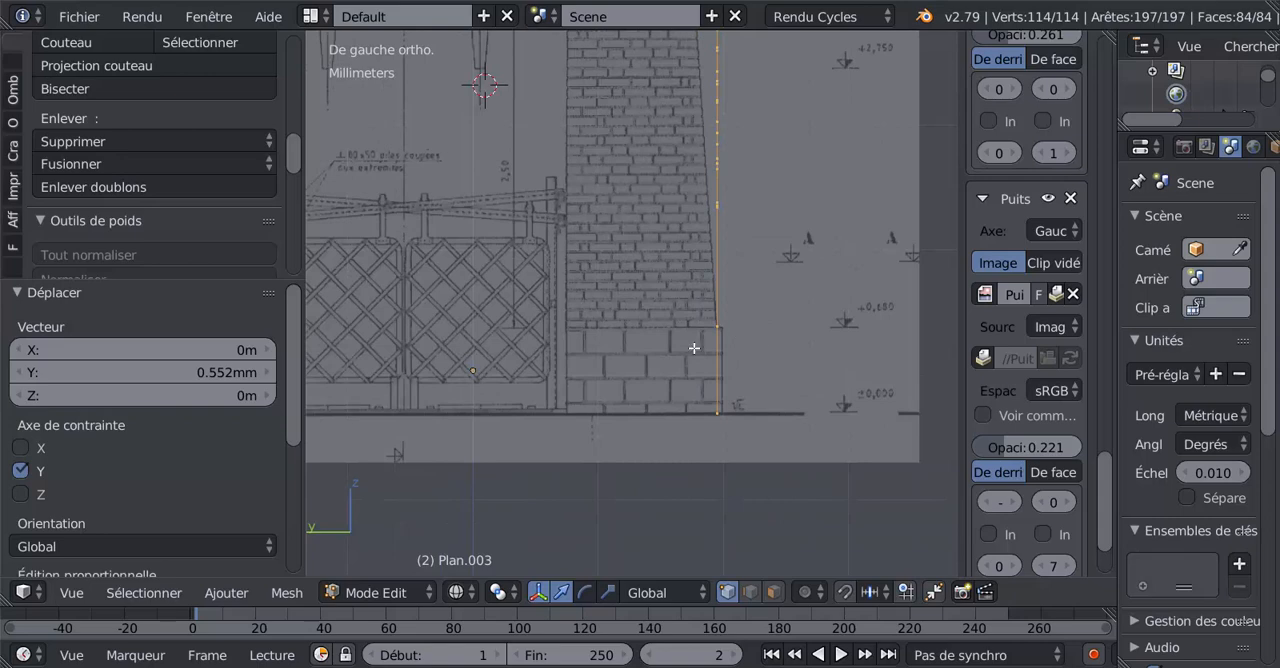
scroll(694, 347, down, 3)
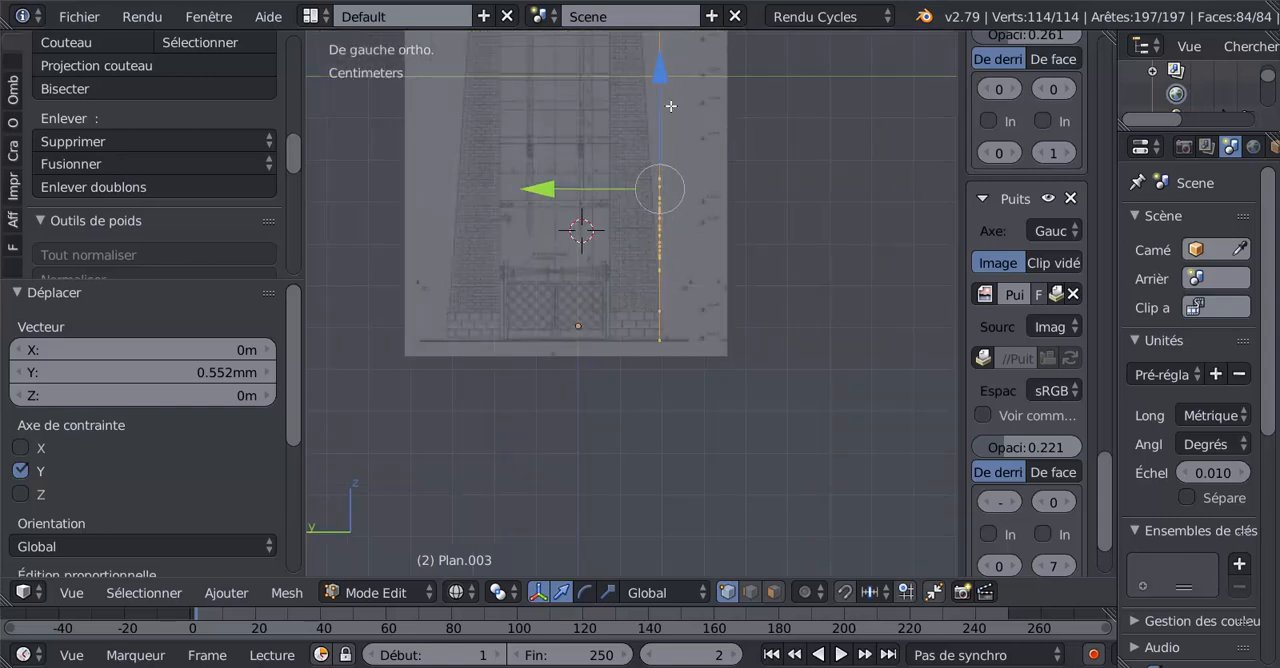
scroll(730, 195, down, 2)
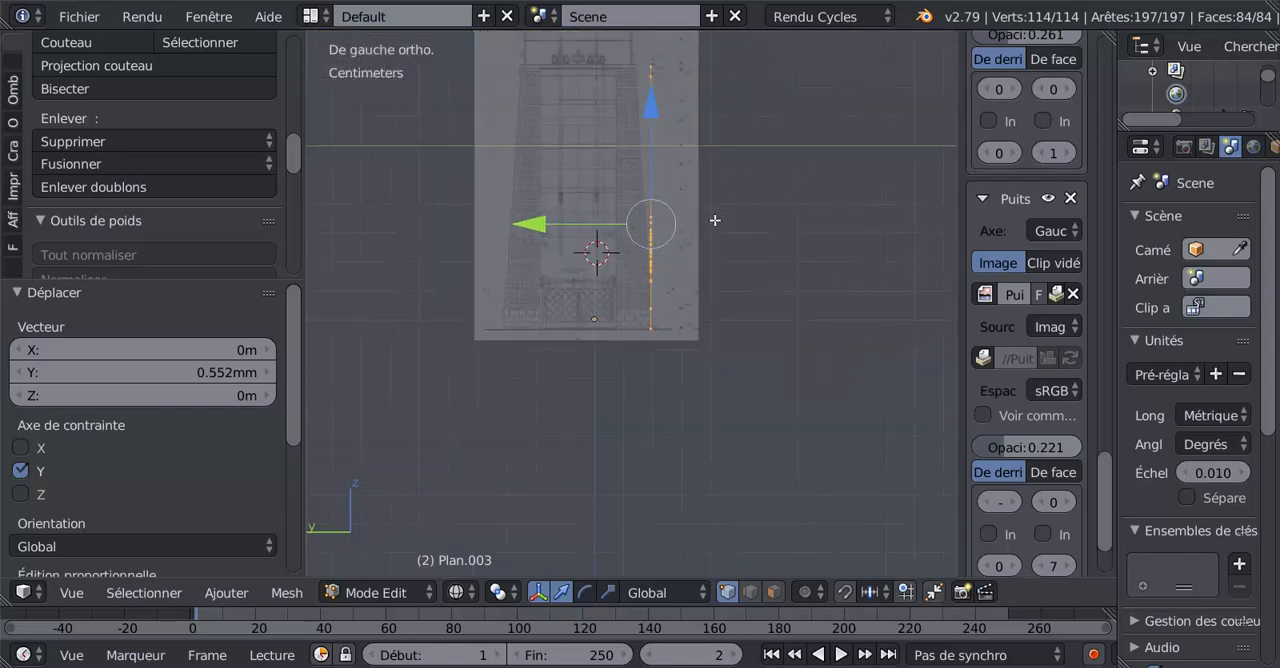
shift+middle_drag(715, 220, 727, 252)
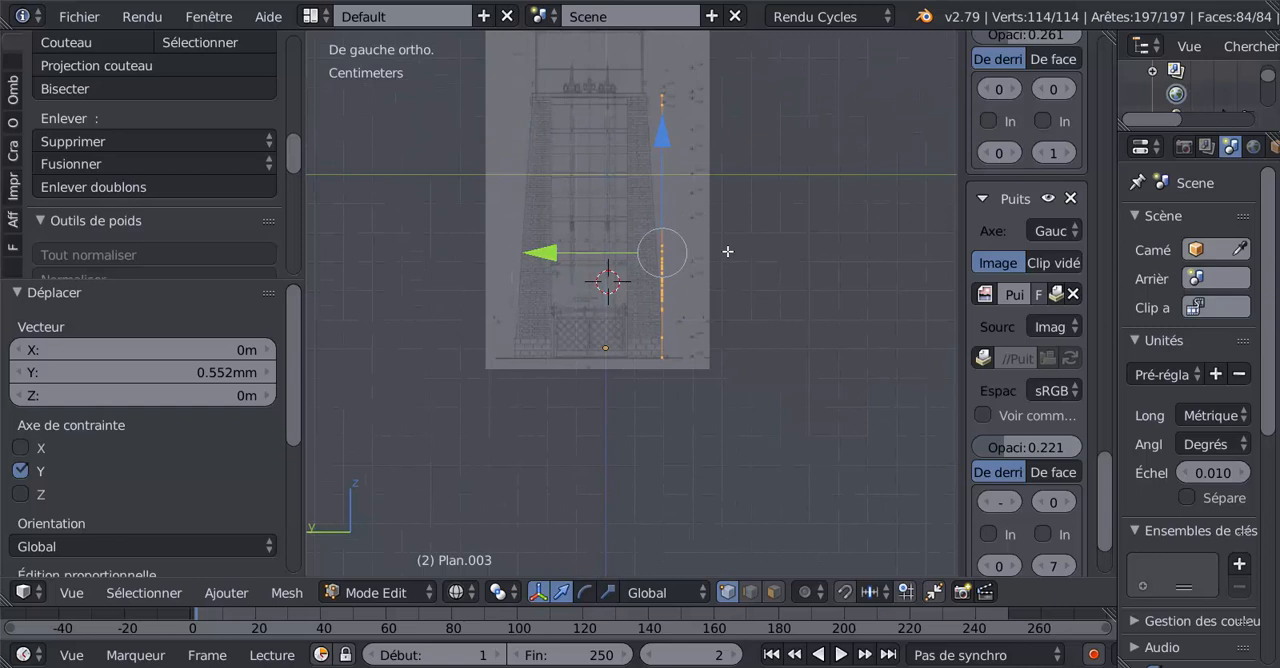
Duplicate the wall mesh in place, and undo both the copy and the preceding shift along Y.
key(shift+d)
right_click(716, 247)
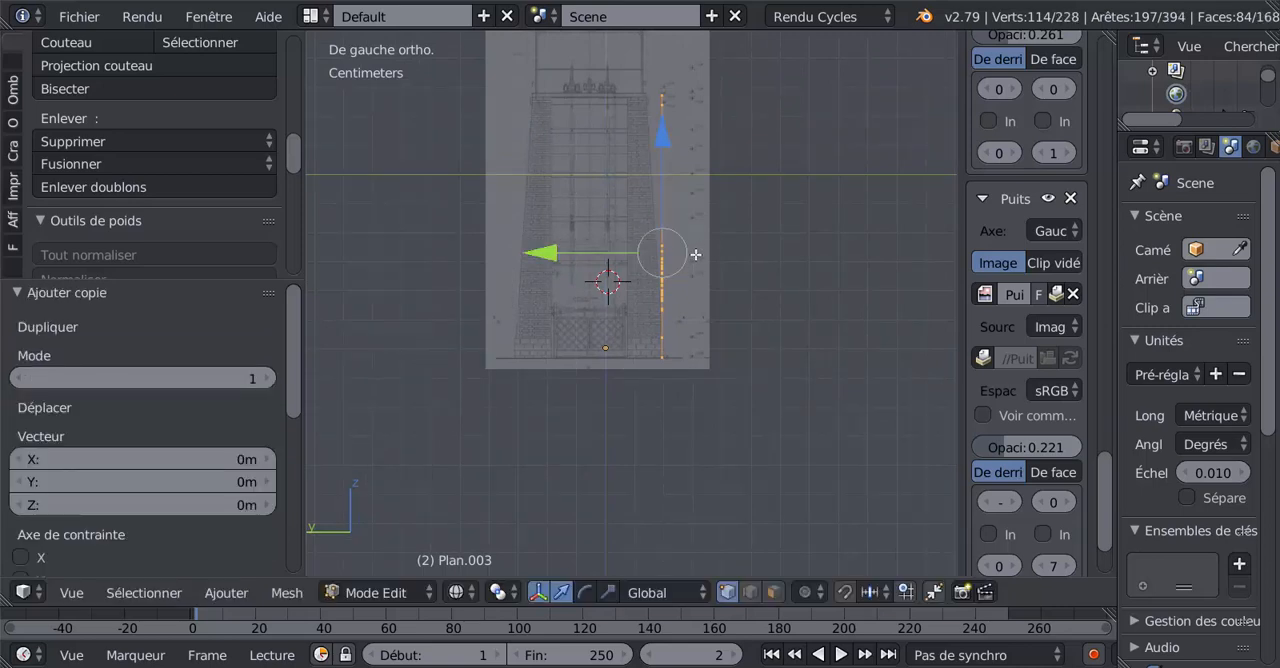
key(ctrl+z)
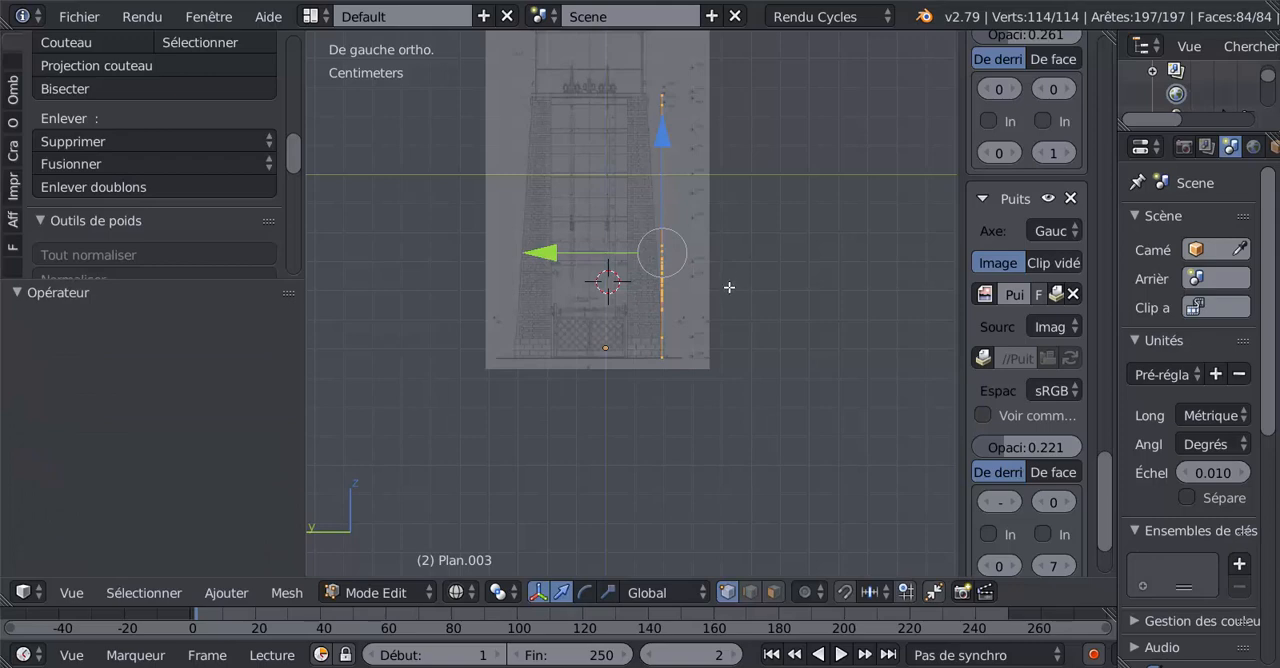
key(ctrl+z)
scroll(729, 287, up, 7)
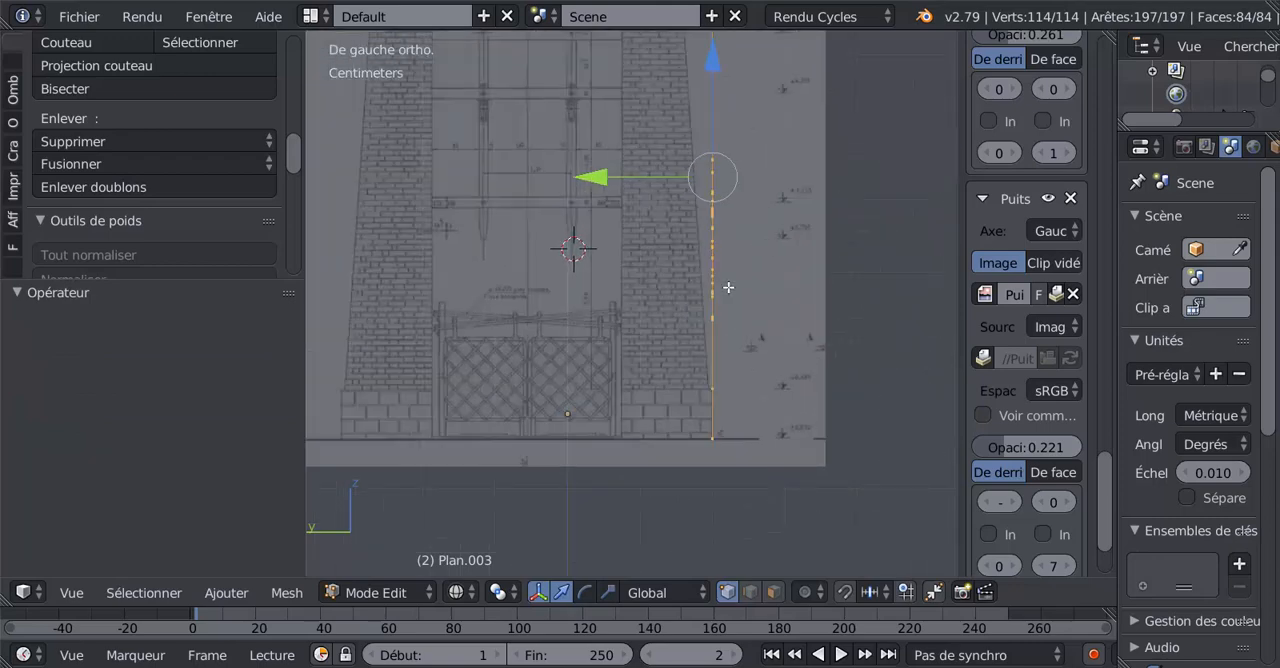
Shift the whole wall mesh 0.46 mm along Y to the outer edge of the brickwork's foot.
drag(636, 126, 630, 126)
scroll(792, 305, down, 3)
scroll(792, 305, up, 1)
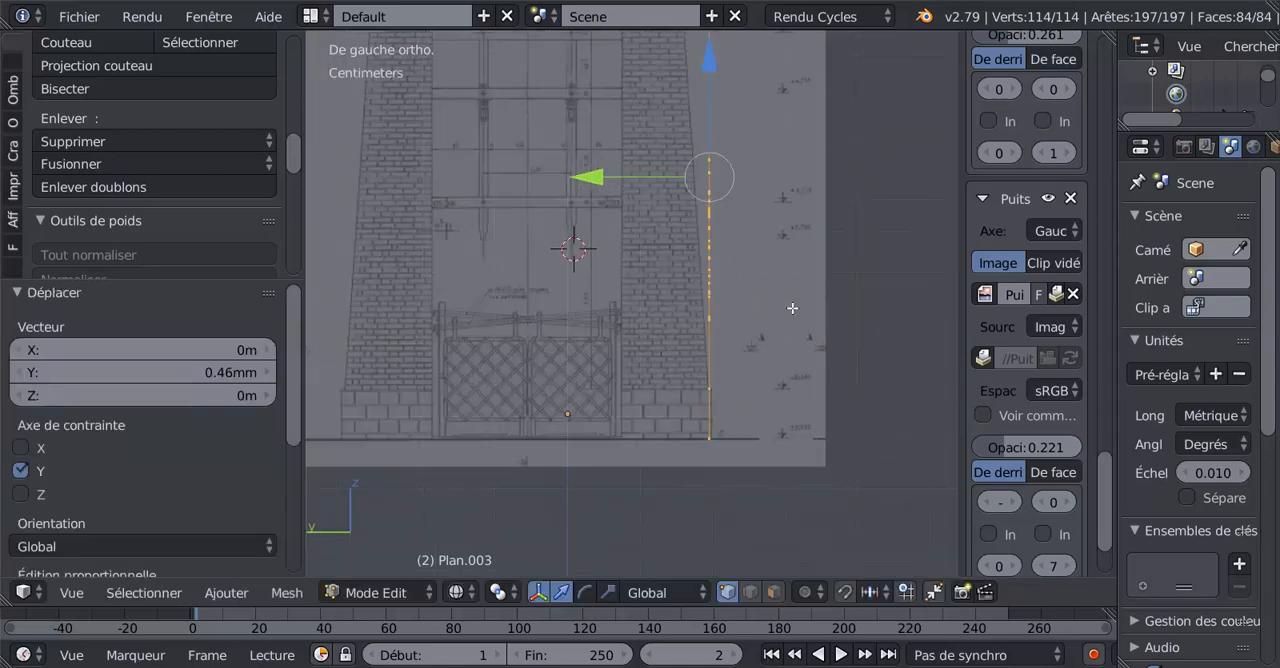
Extrude the whole wall mesh 1.21 cm along Y to the inner edge of the drawn masonry and check it against the elevation.
key(a)
key(a)
key(e)
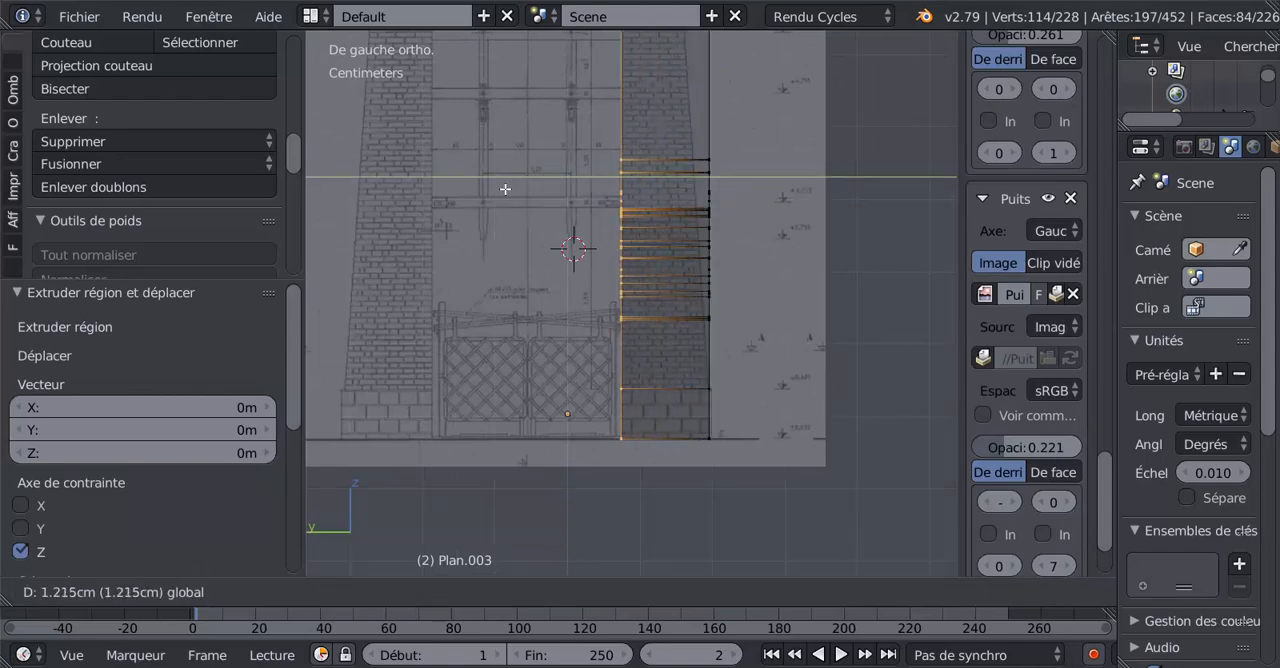
click(504, 189)
scroll(571, 200, down, 2)
shift+middle_drag(655, 183, 648, 404)
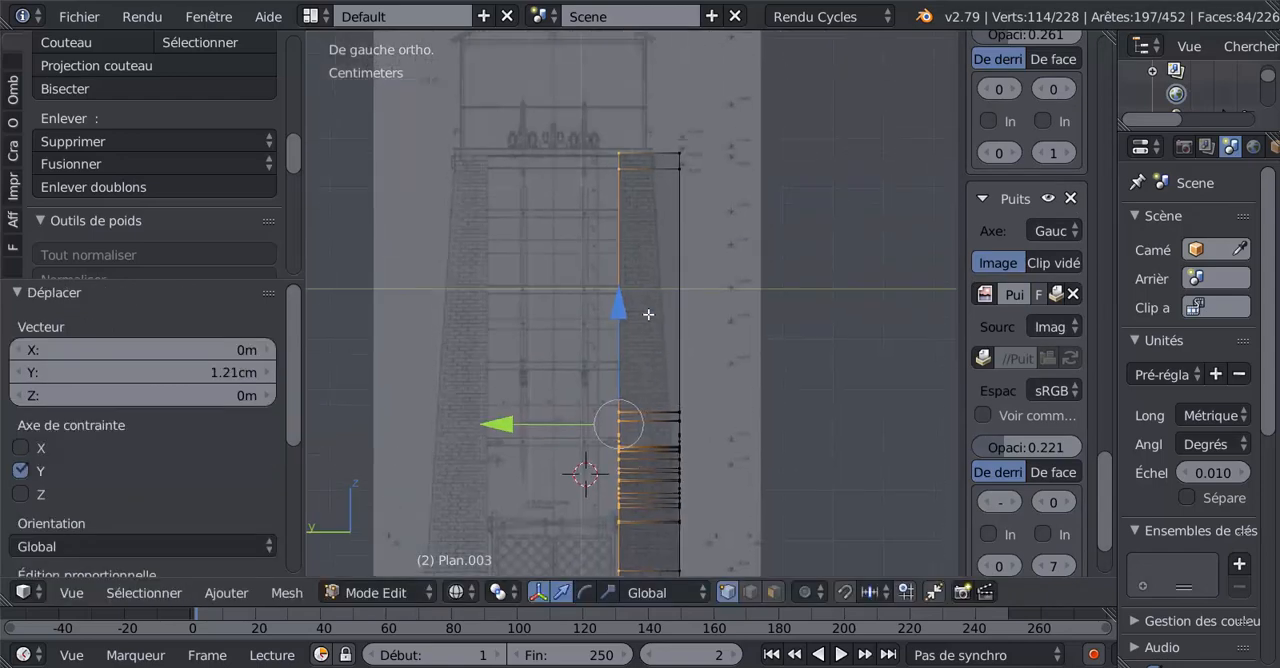
scroll(653, 262, up, 5)
scroll(653, 260, up, 2)
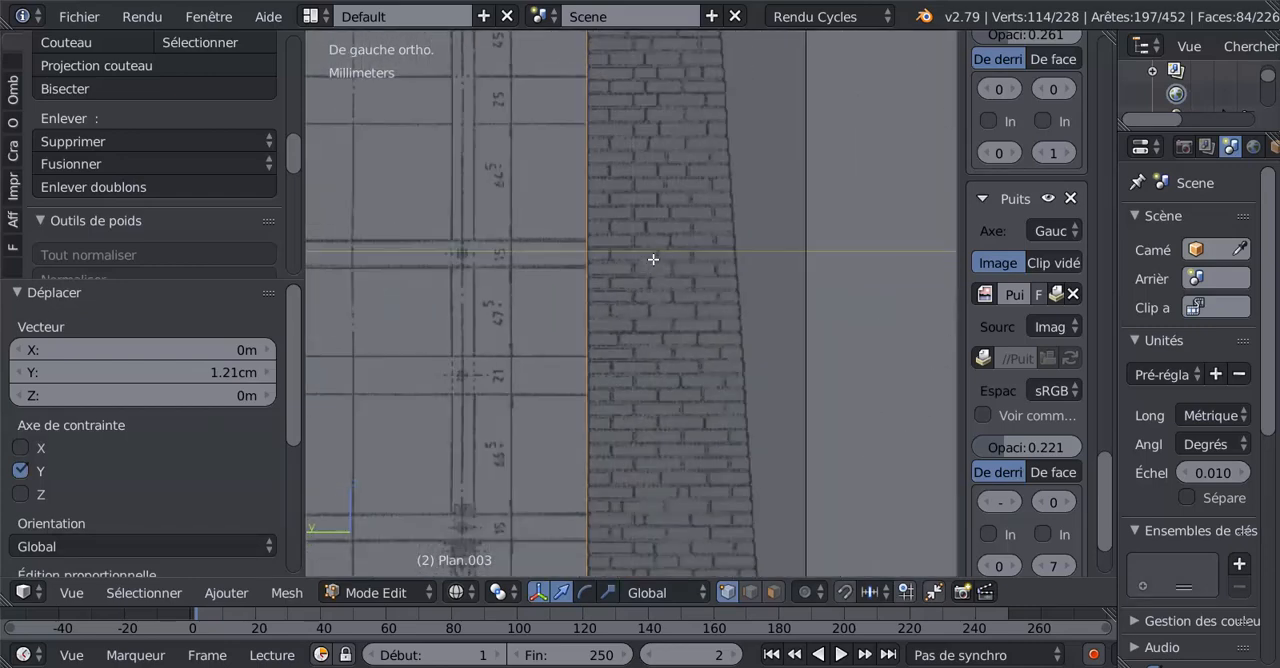
scroll(653, 260, down, 4)
shift+middle_drag(725, 509, 709, 357)
scroll(709, 357, down, 4)
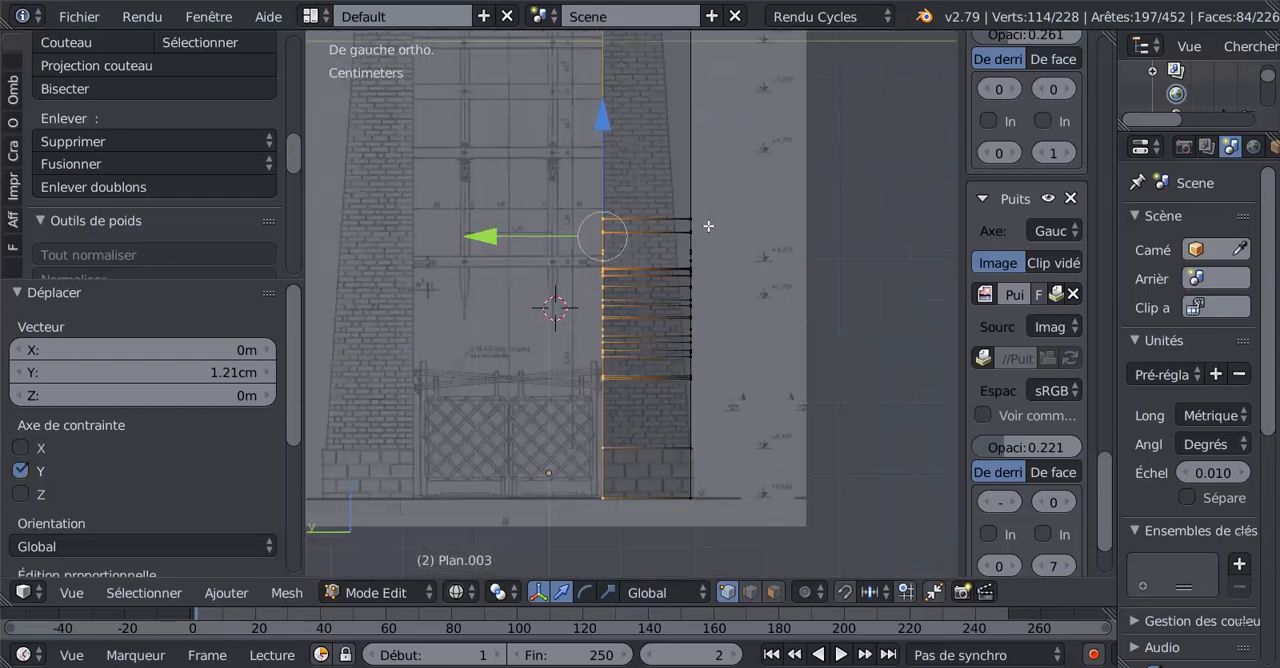
shift+middle_drag(667, 213, 673, 295)
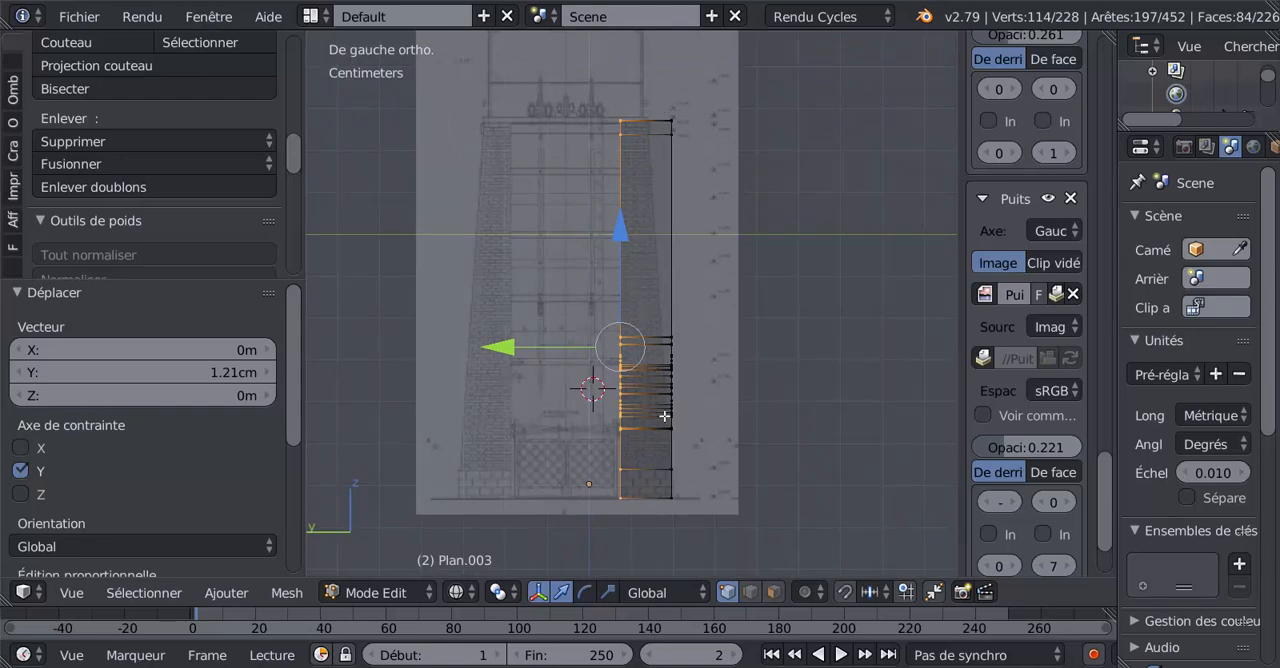
Select the outer corner vertex at the foot of the wall and set the pivot point to the 3D cursor.
right_click(671, 501)
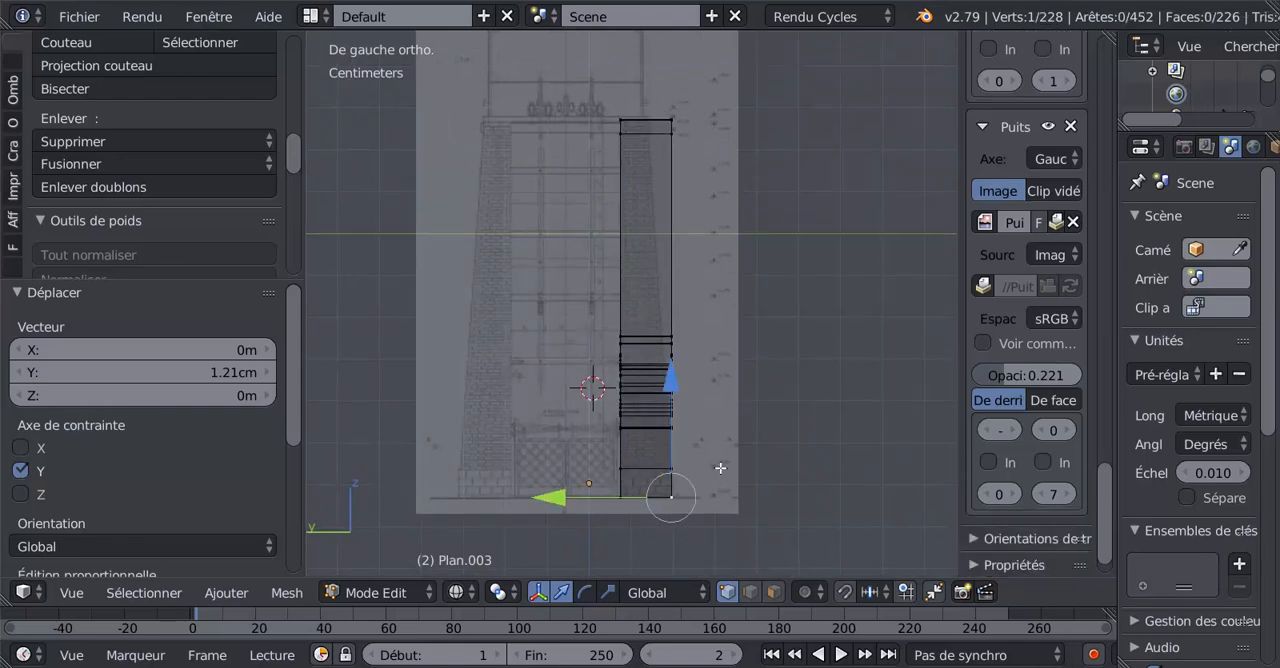
shift+middle_drag(720, 466, 720, 354)
scroll(720, 390, up, 3)
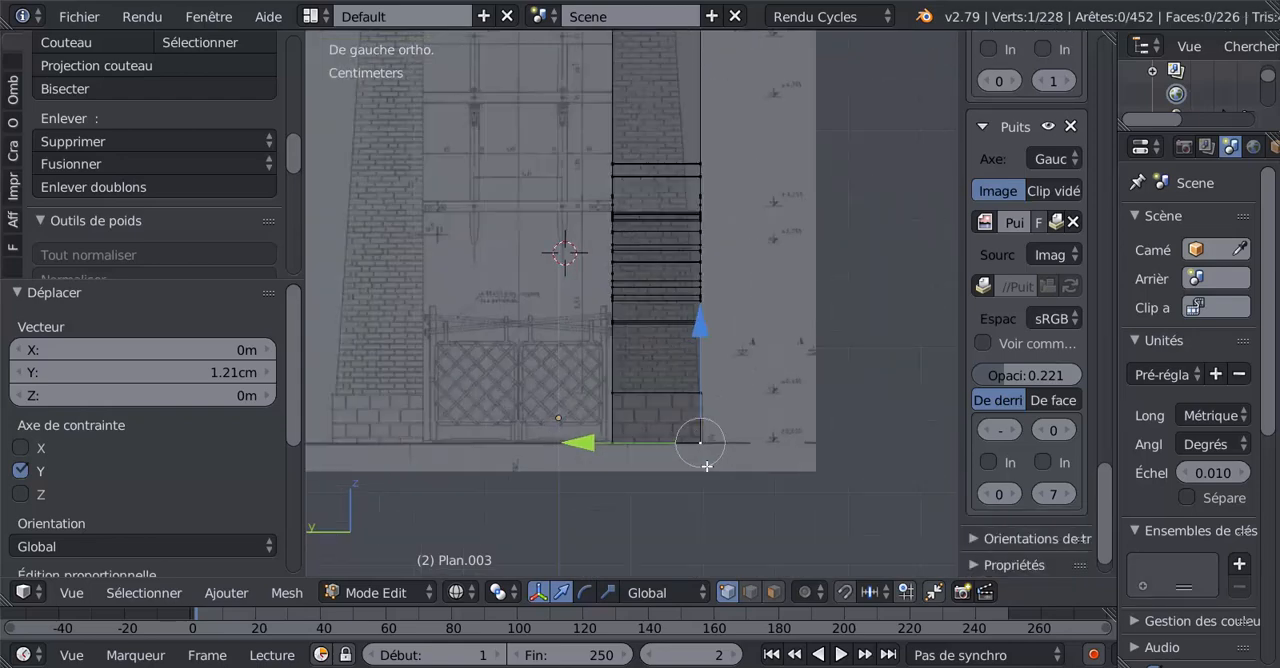
shift+middle_drag(707, 466, 673, 417)
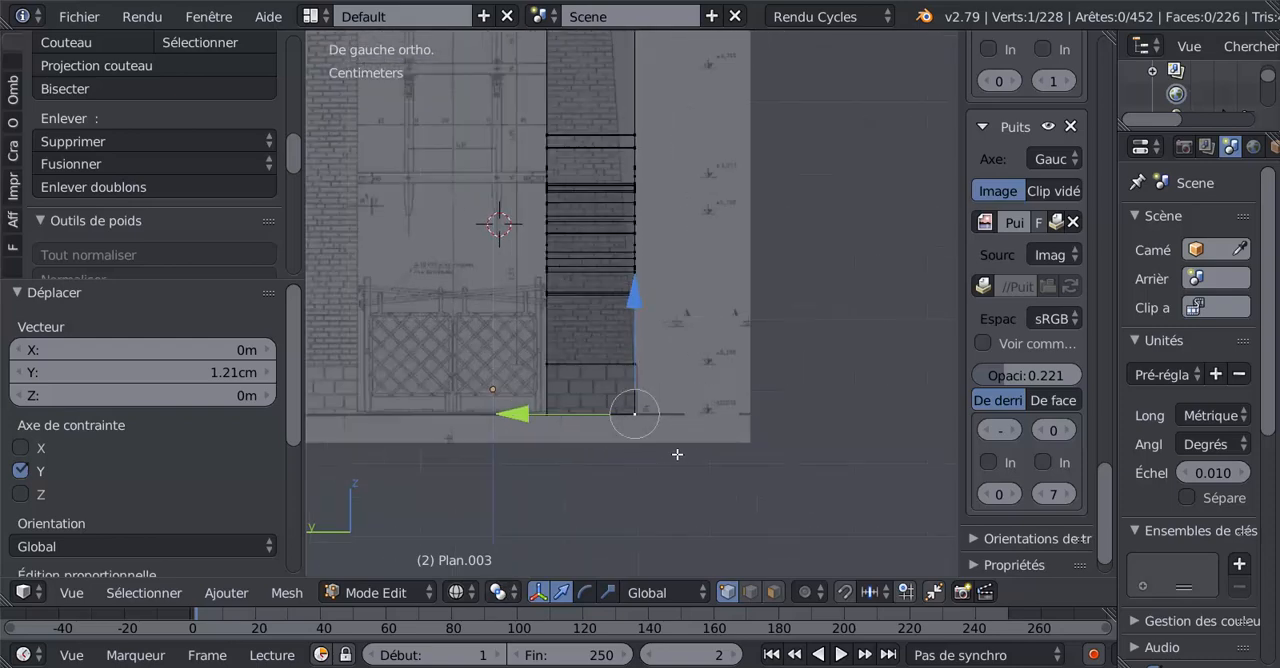
click(498, 592)
click(499, 590)
click(529, 539)
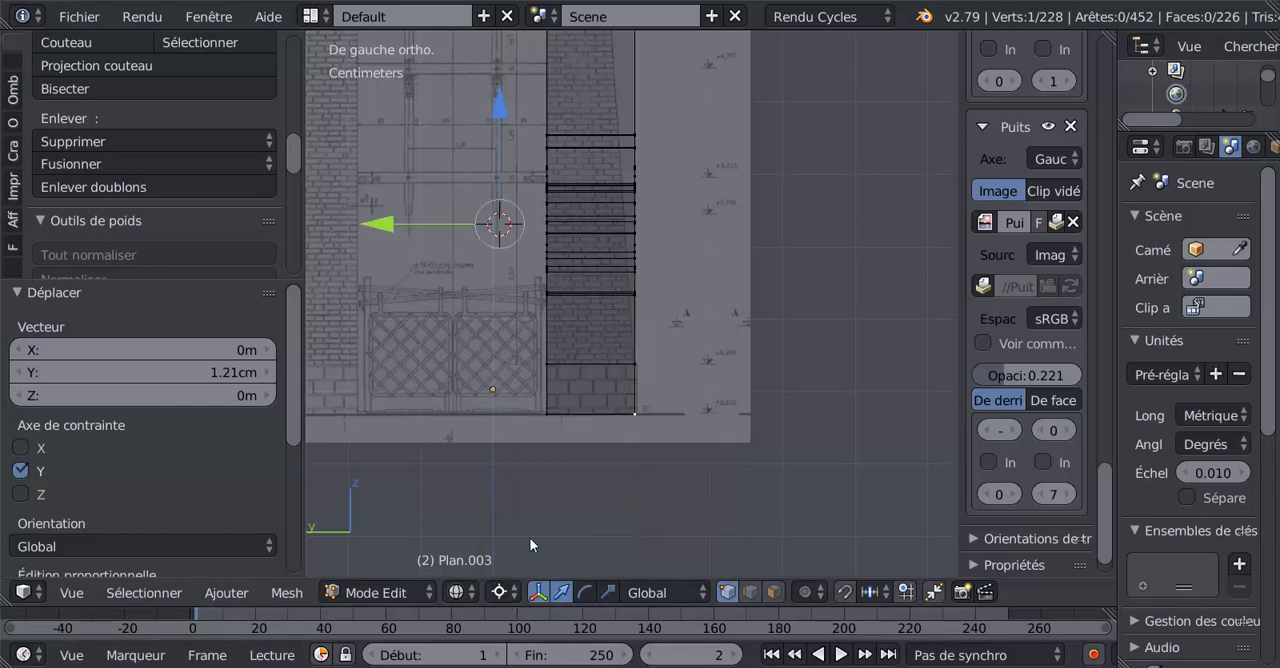
Snap the 3D cursor to the selected vertex at the wall's outer foot.
key(shift+c)
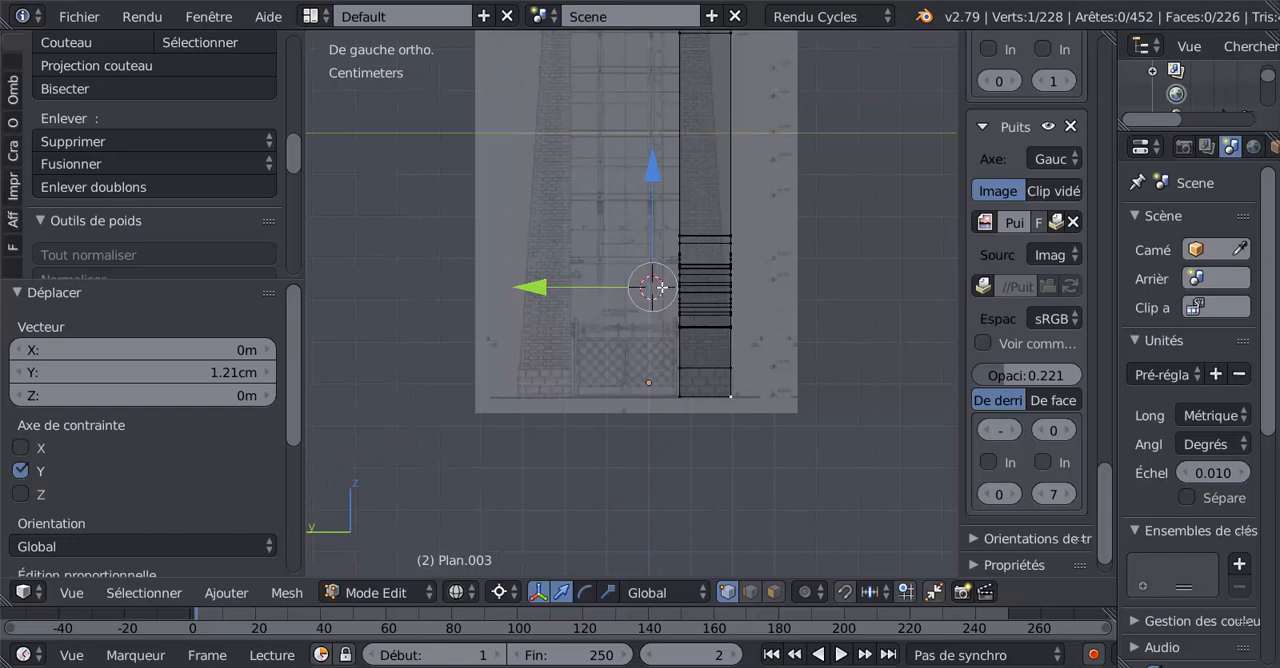
scroll(657, 292, up, 1)
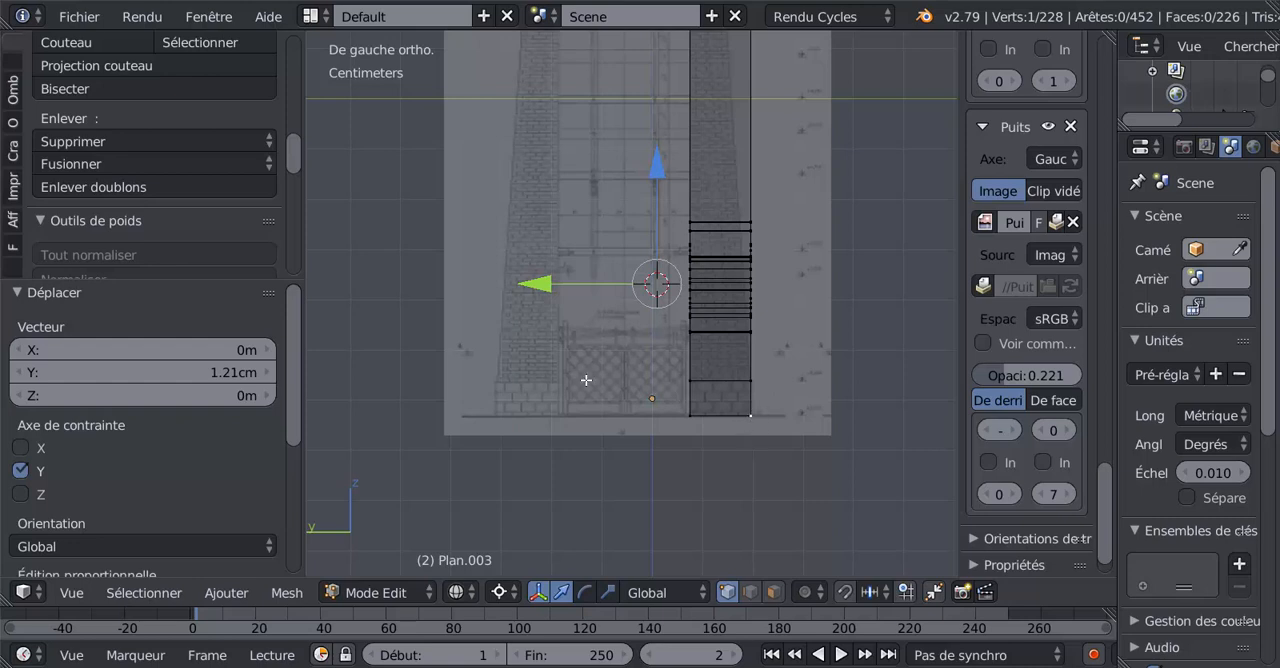
key(shift+s)
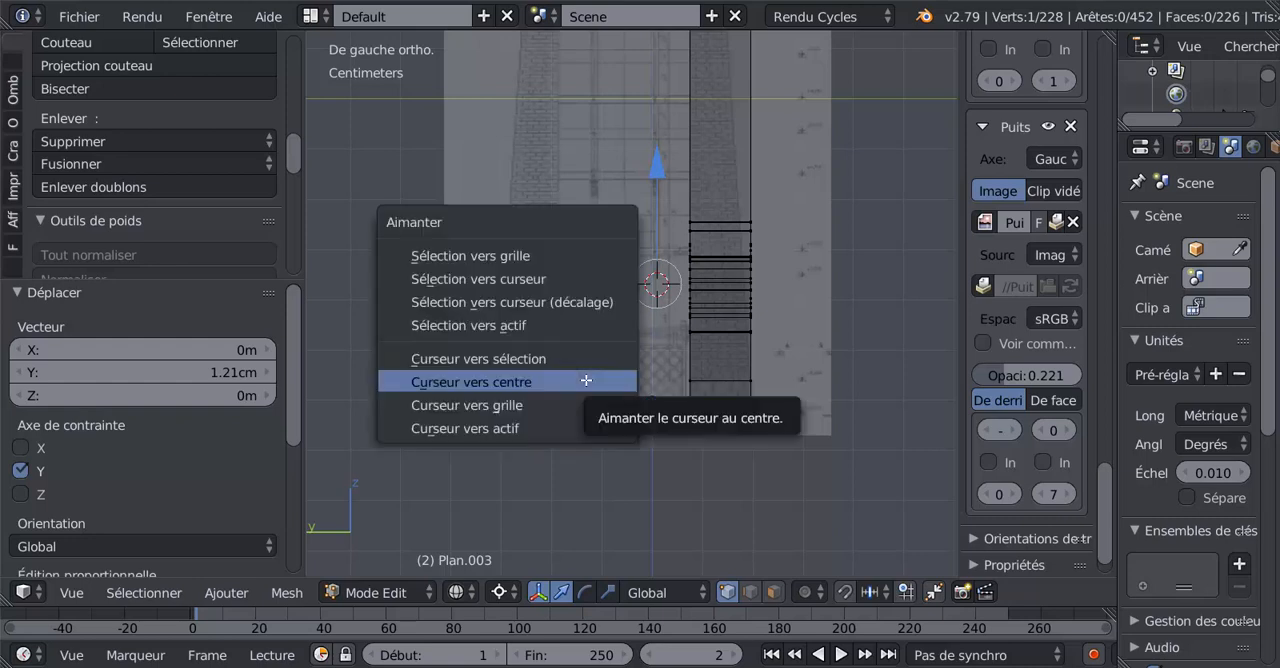
click(474, 359)
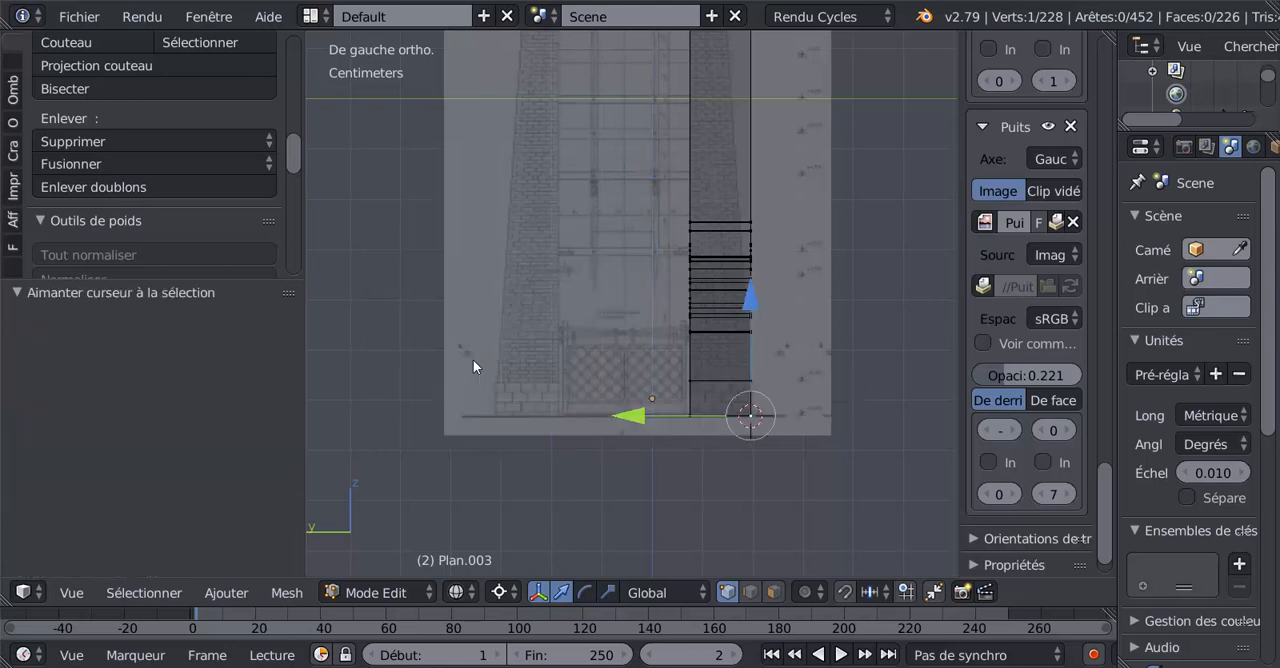
shift+middle_drag(662, 429, 611, 353)
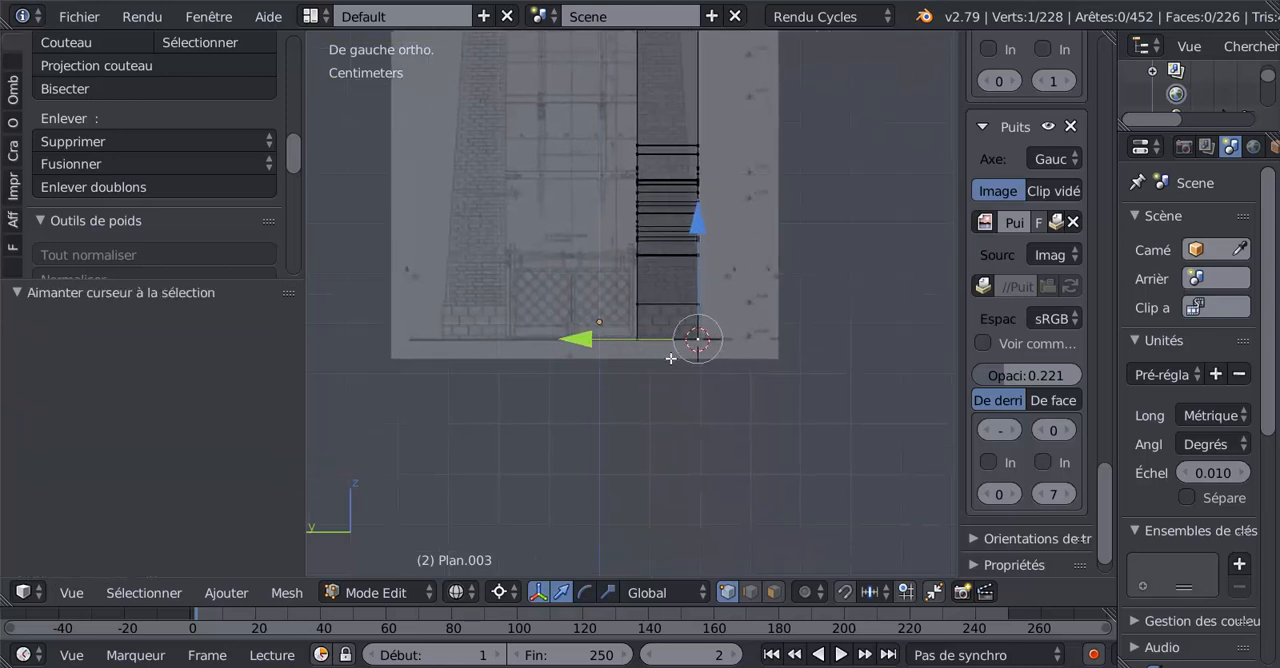
scroll(670, 358, up, 2)
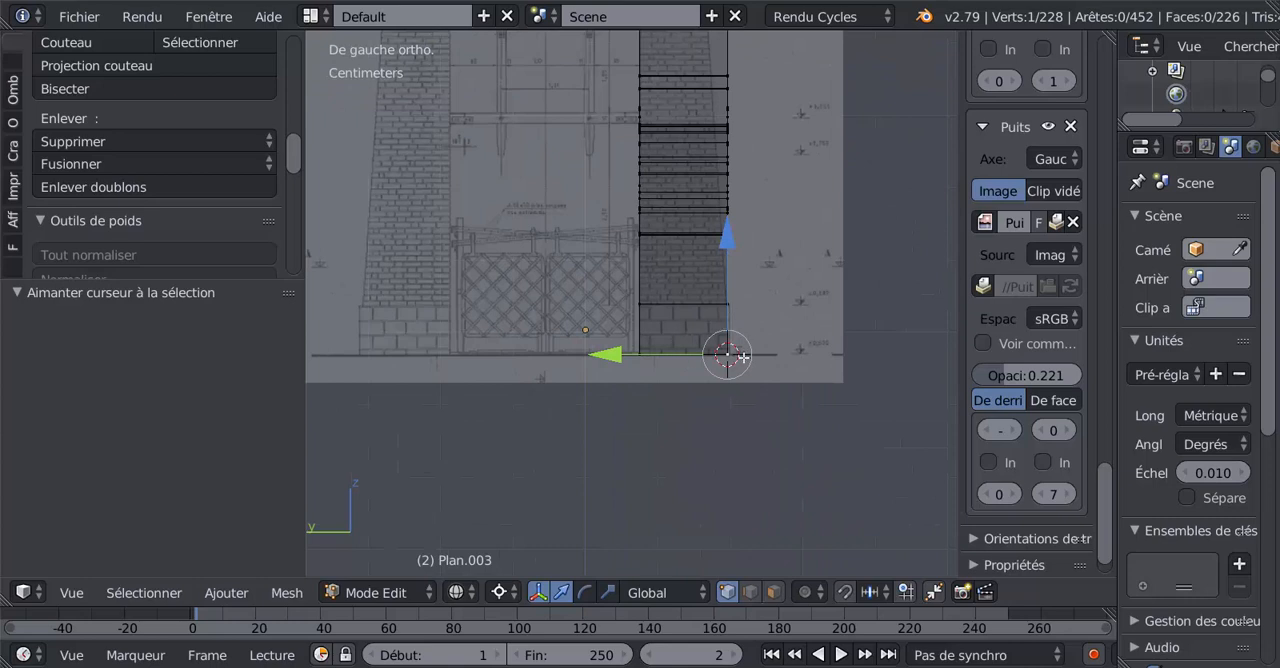
Select all vertices of the wall's outer face and rotate them -3.46° around the 3D cursor in the left view.
scroll(754, 323, down, 4)
key(c)
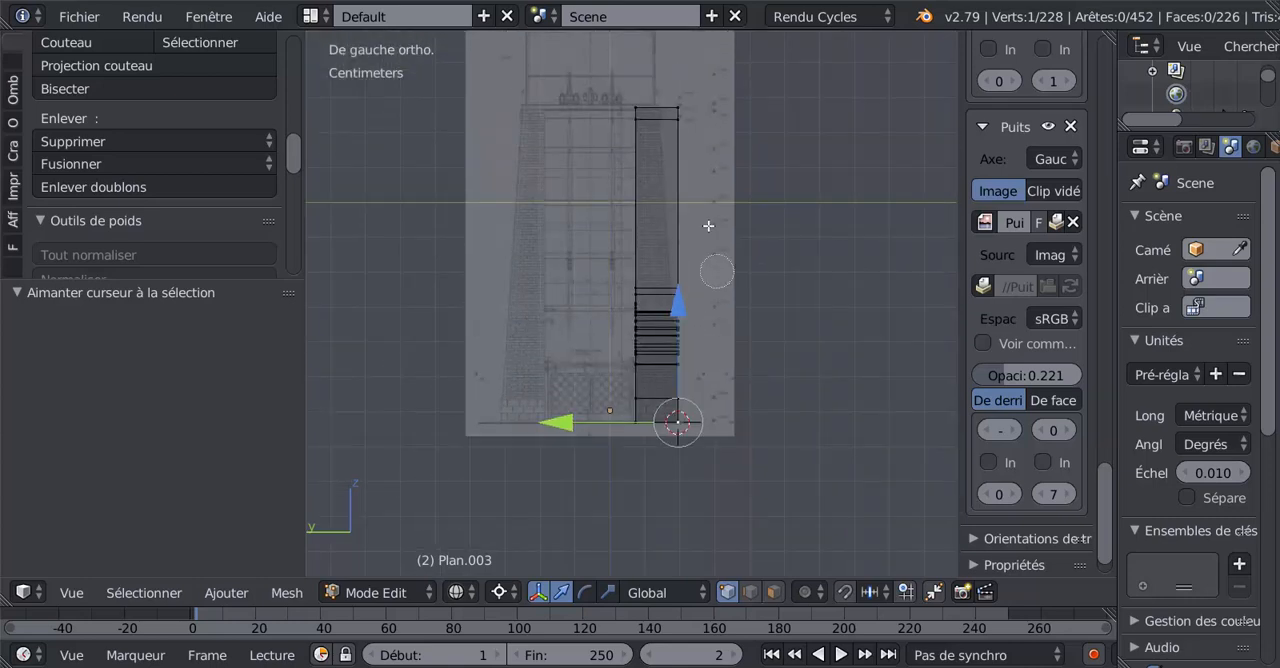
drag(689, 107, 690, 441)
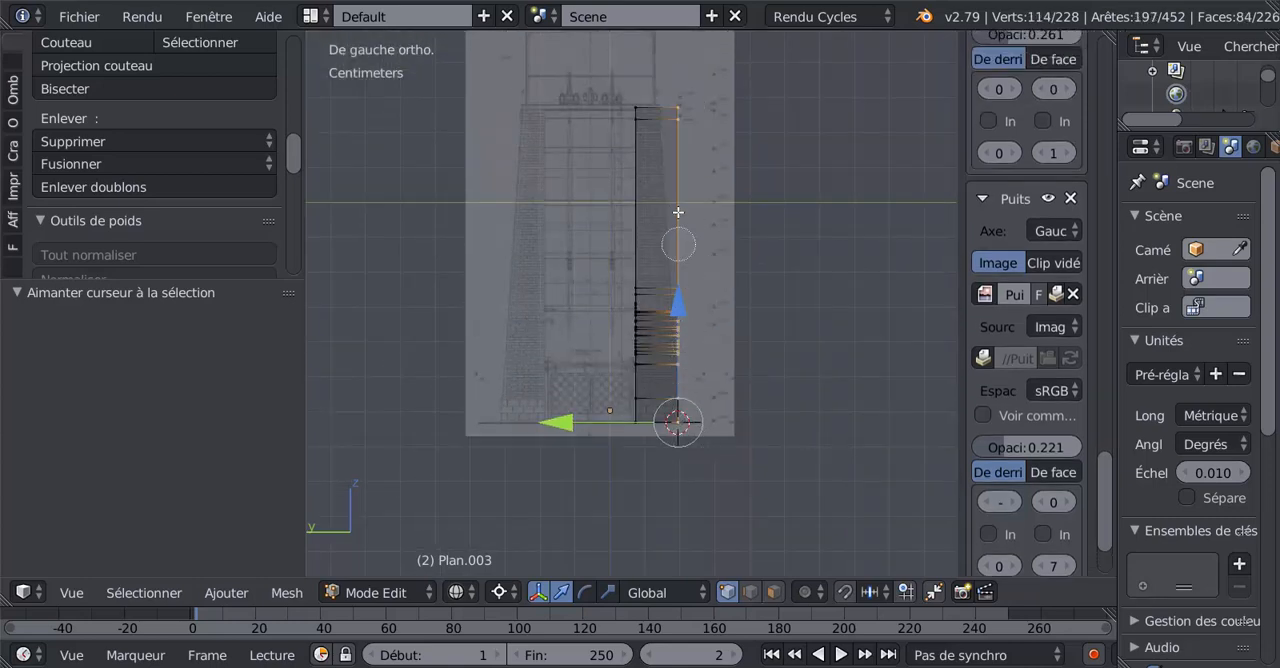
key(Escape)
scroll(800, 360, up, 2)
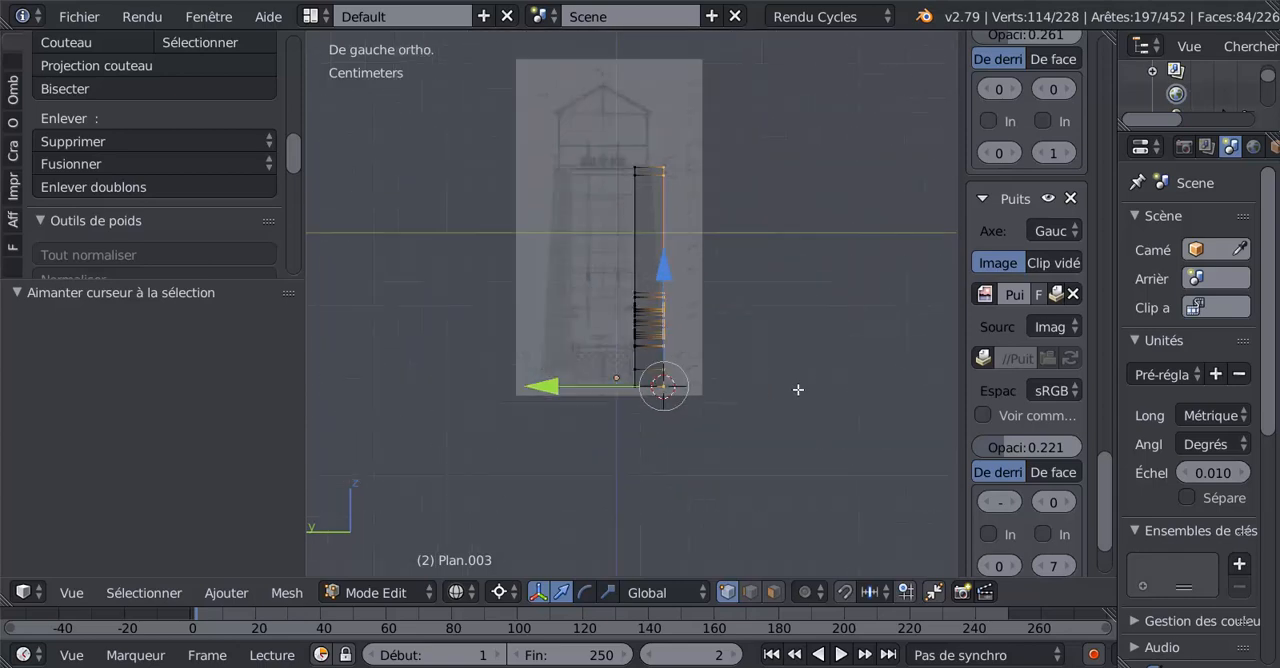
middle_drag(797, 389, 715, 409)
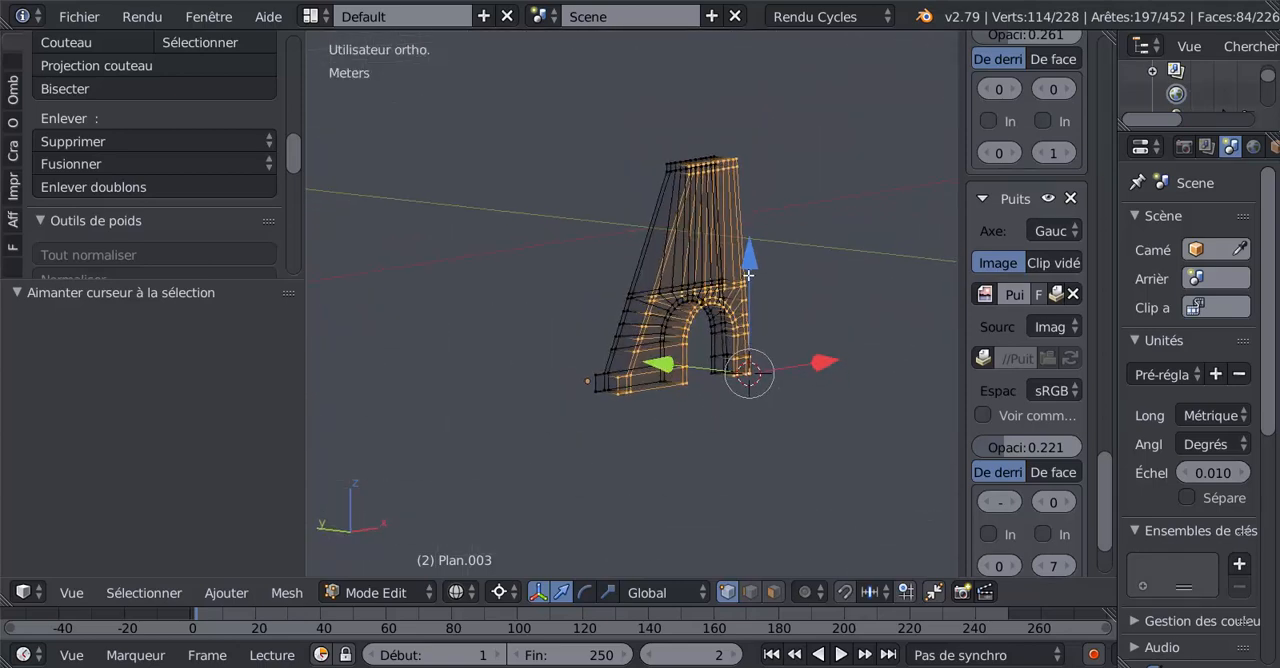
key(ctrl+KP_1)
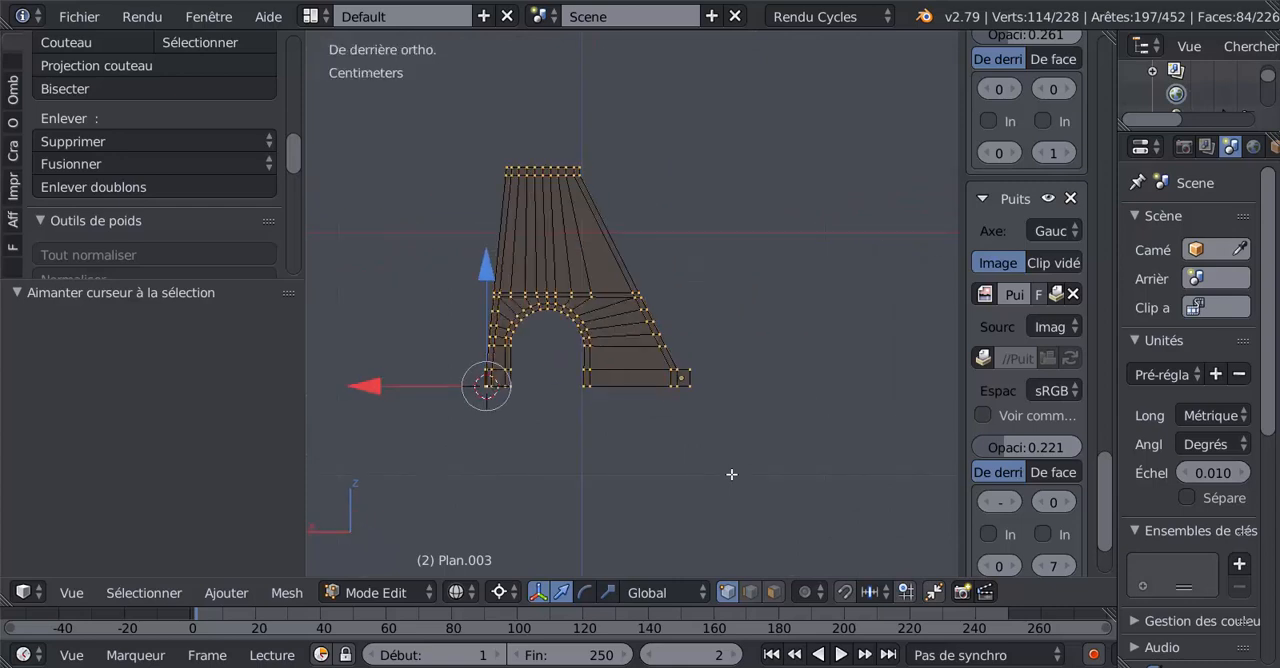
key(KP_1)
key(ctrl+KP_3)
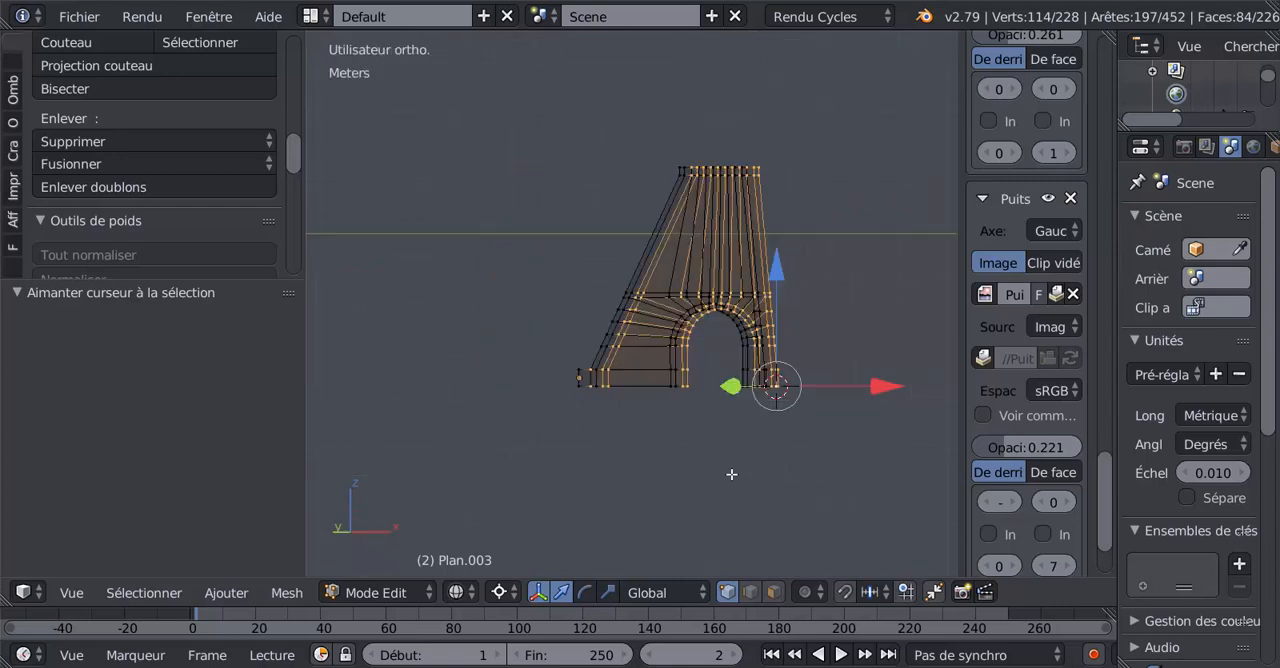
scroll(731, 474, up, 3)
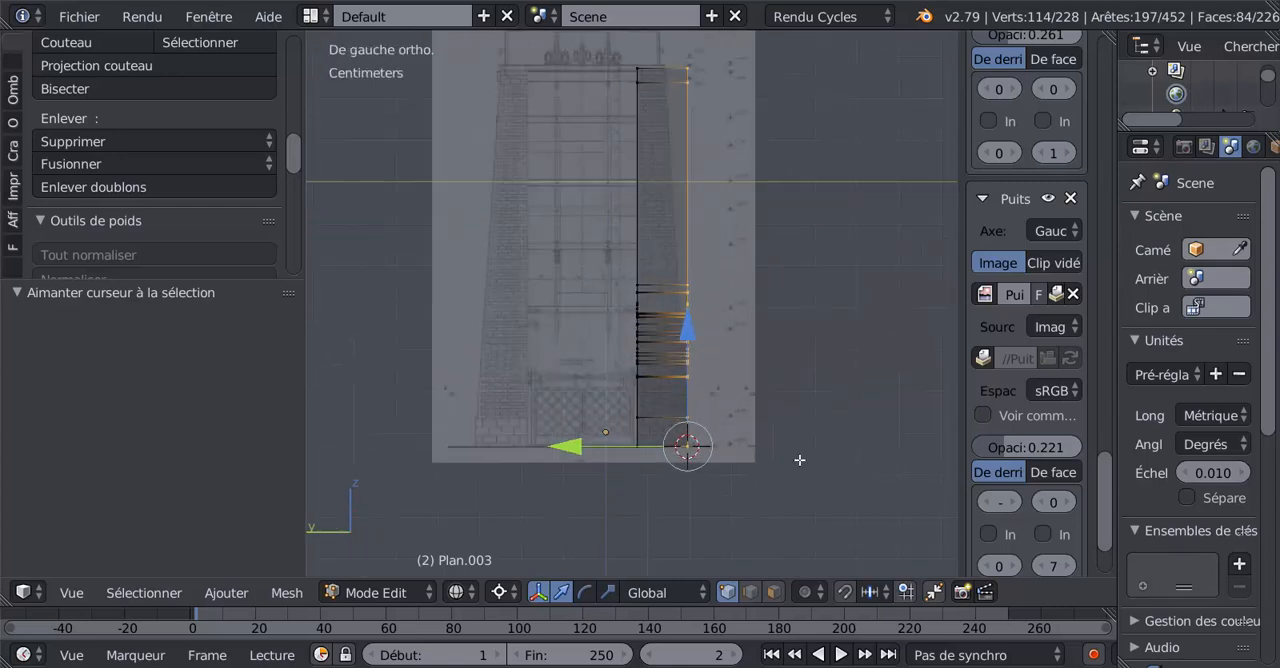
shift+middle_drag(799, 460, 766, 449)
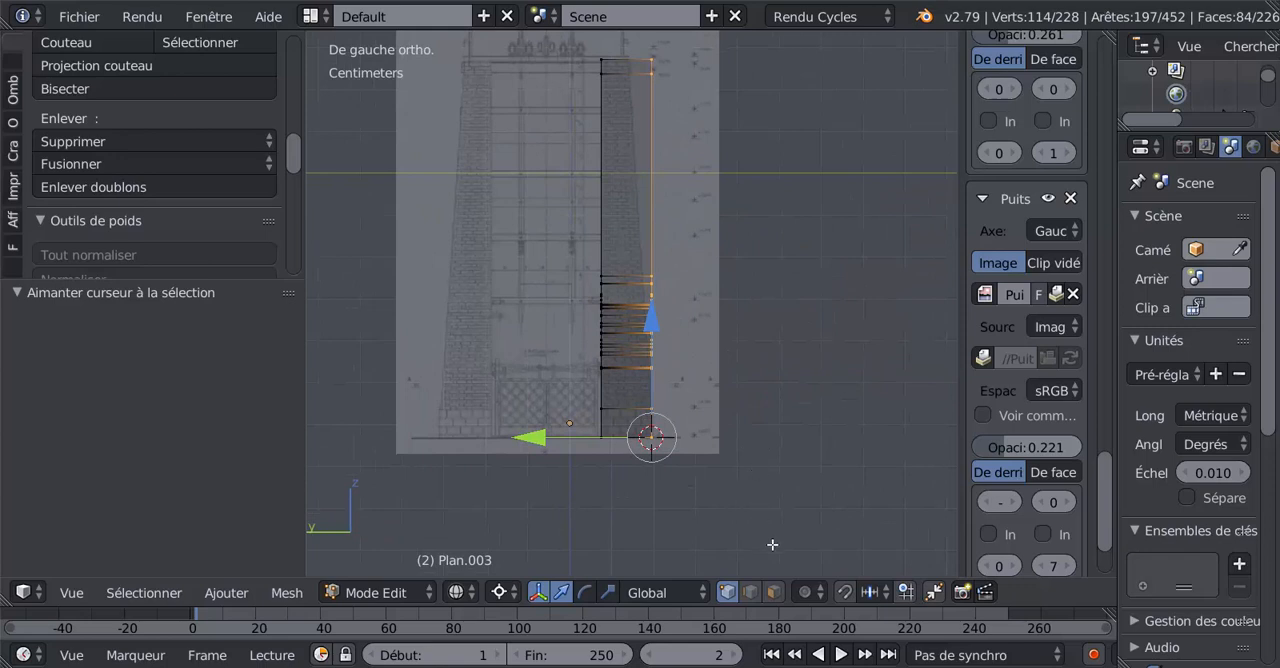
key(r)
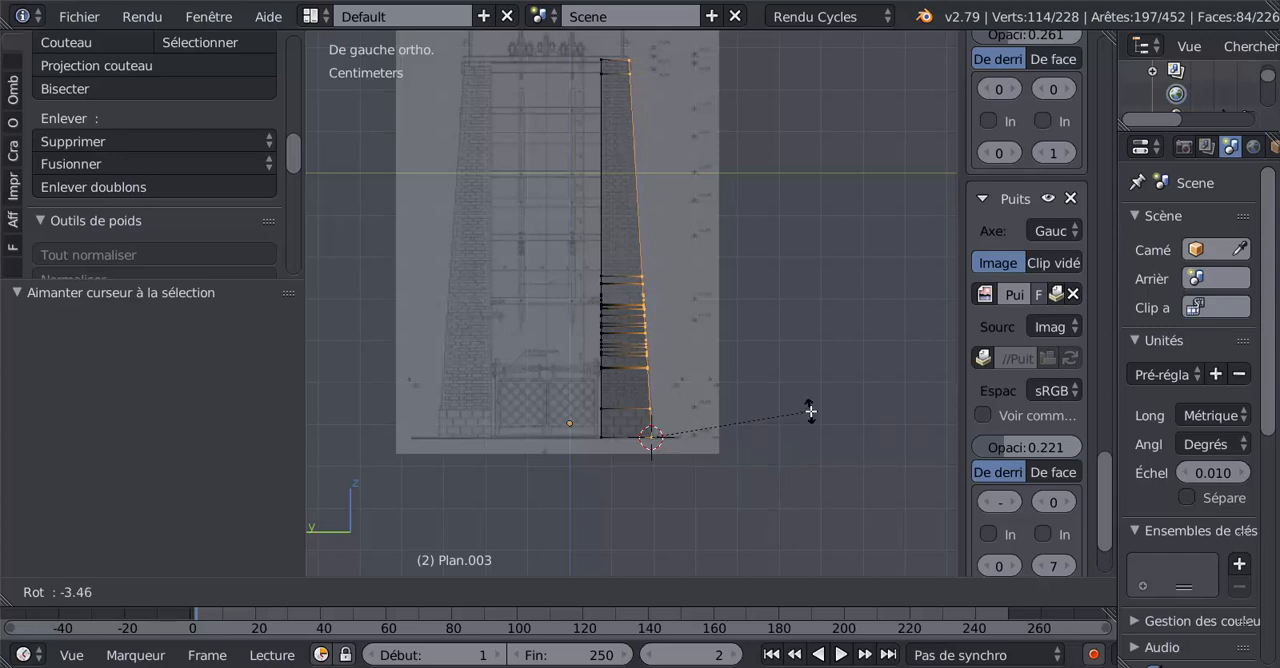
click(810, 411)
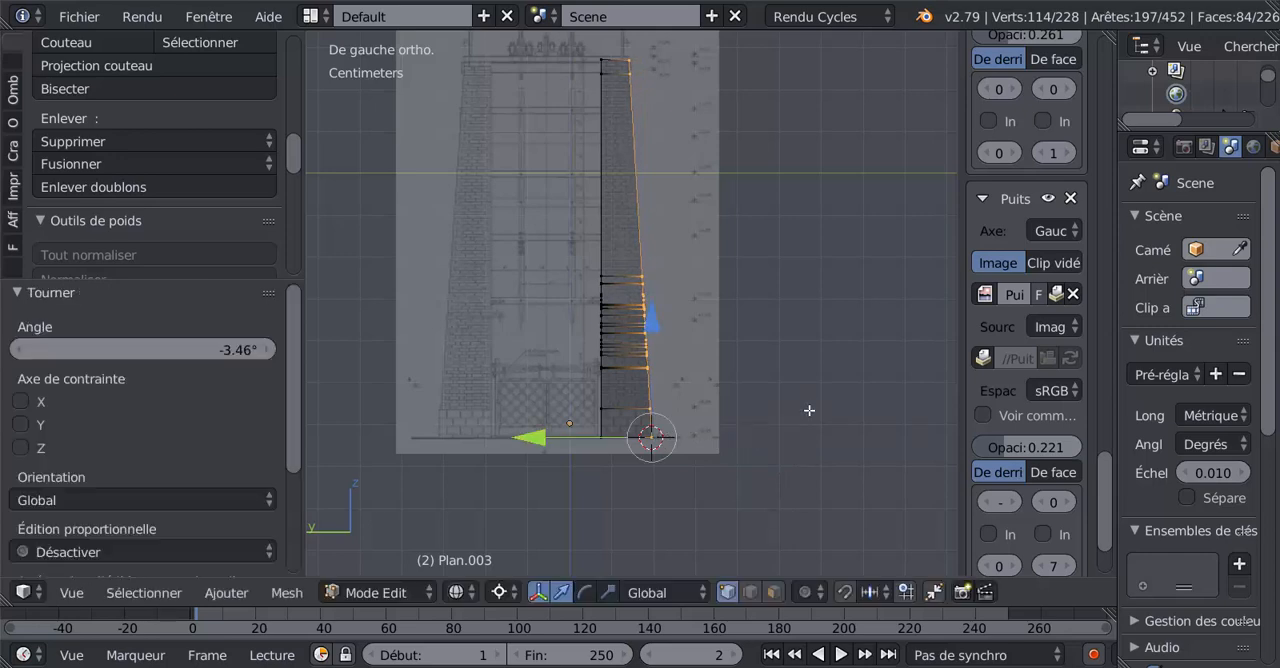
Rotate the outer face a further -0.166° so its upper part follows the sloping brick edge.
scroll(742, 186, up, 6)
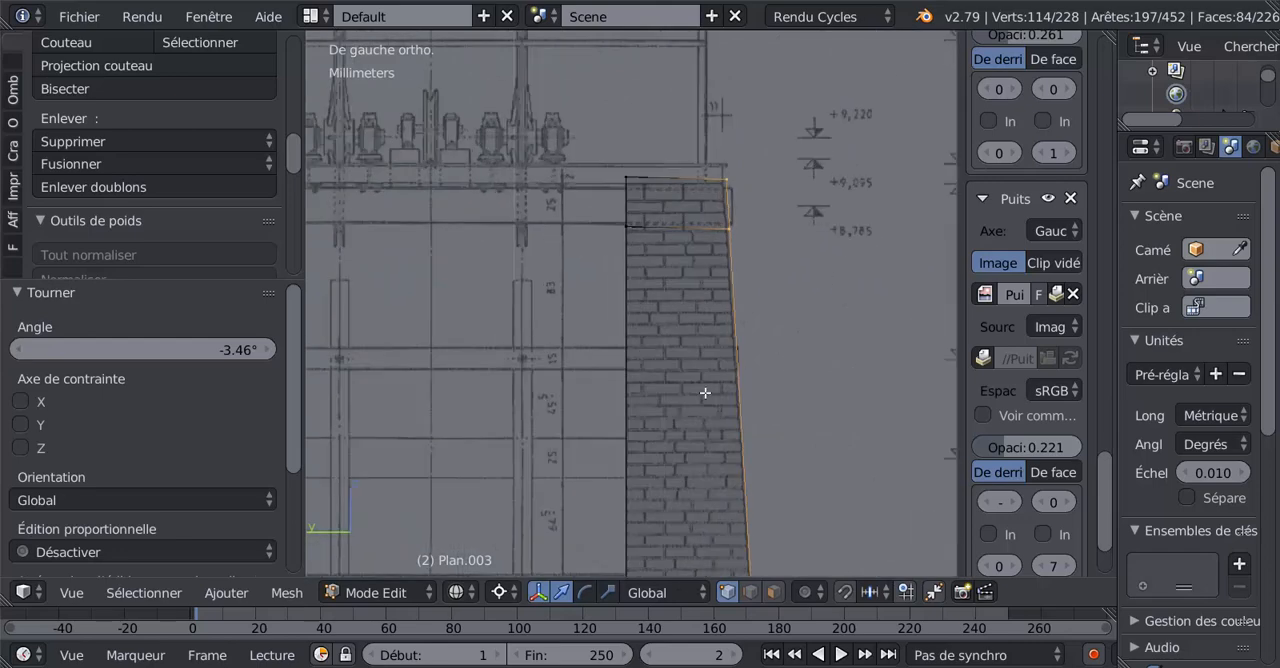
scroll(686, 401, up, 3)
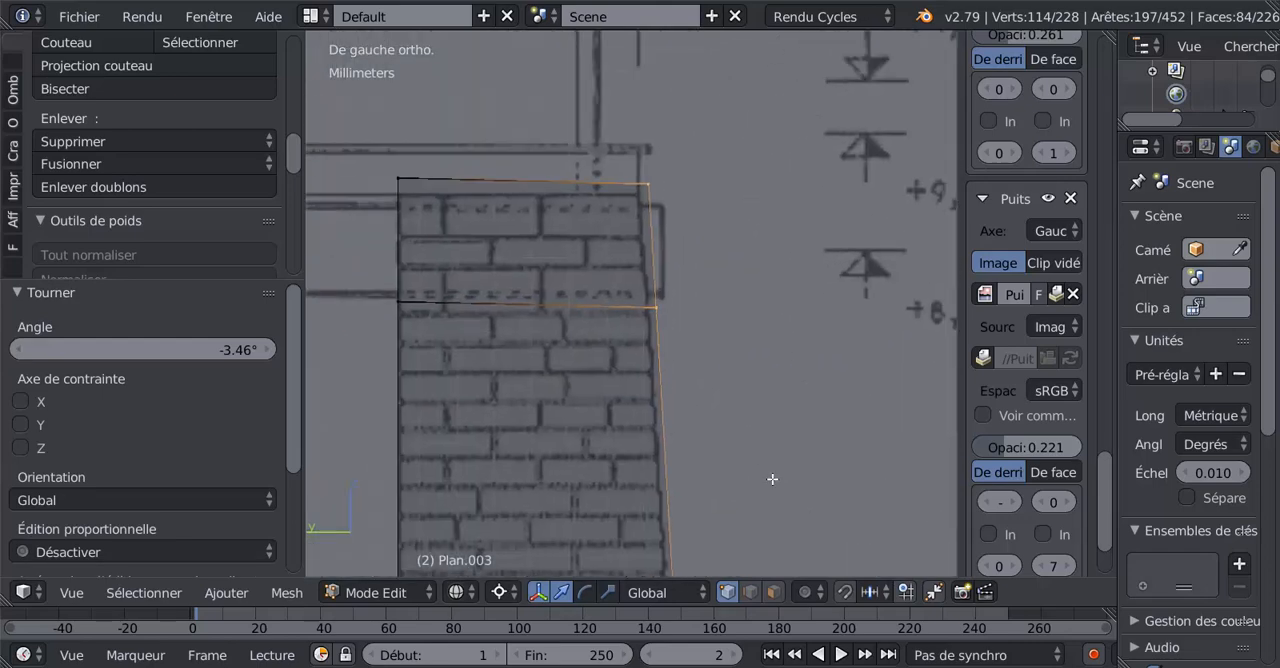
key(r)
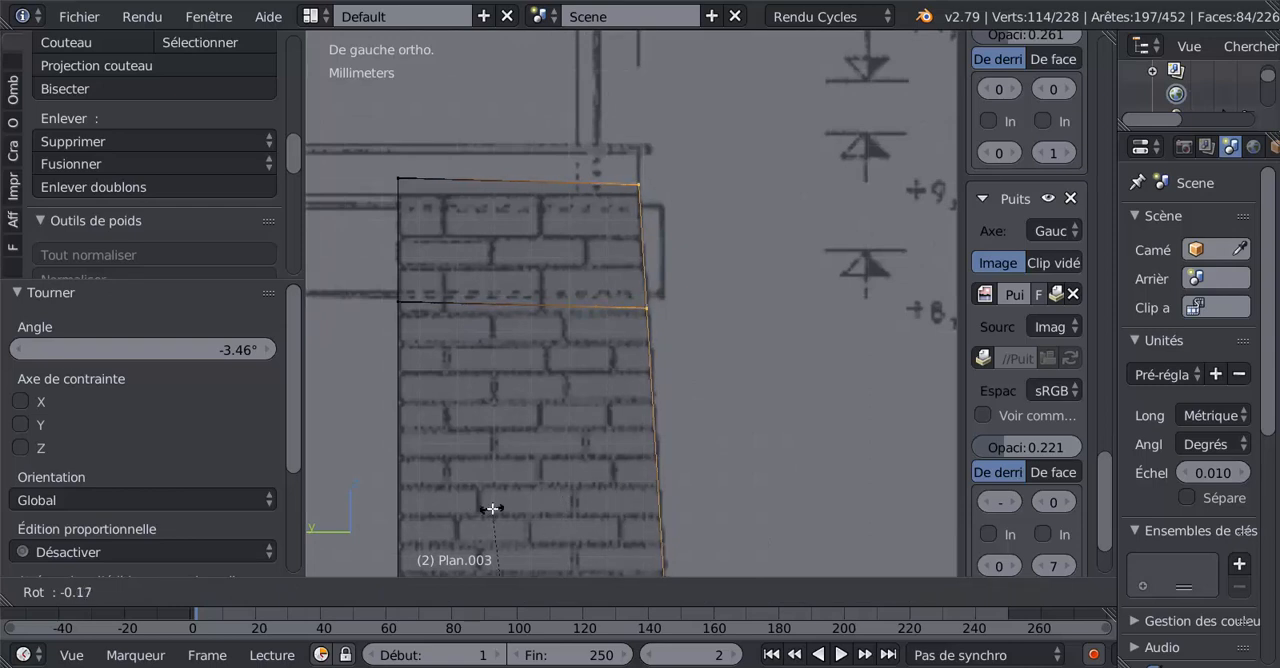
click(492, 509)
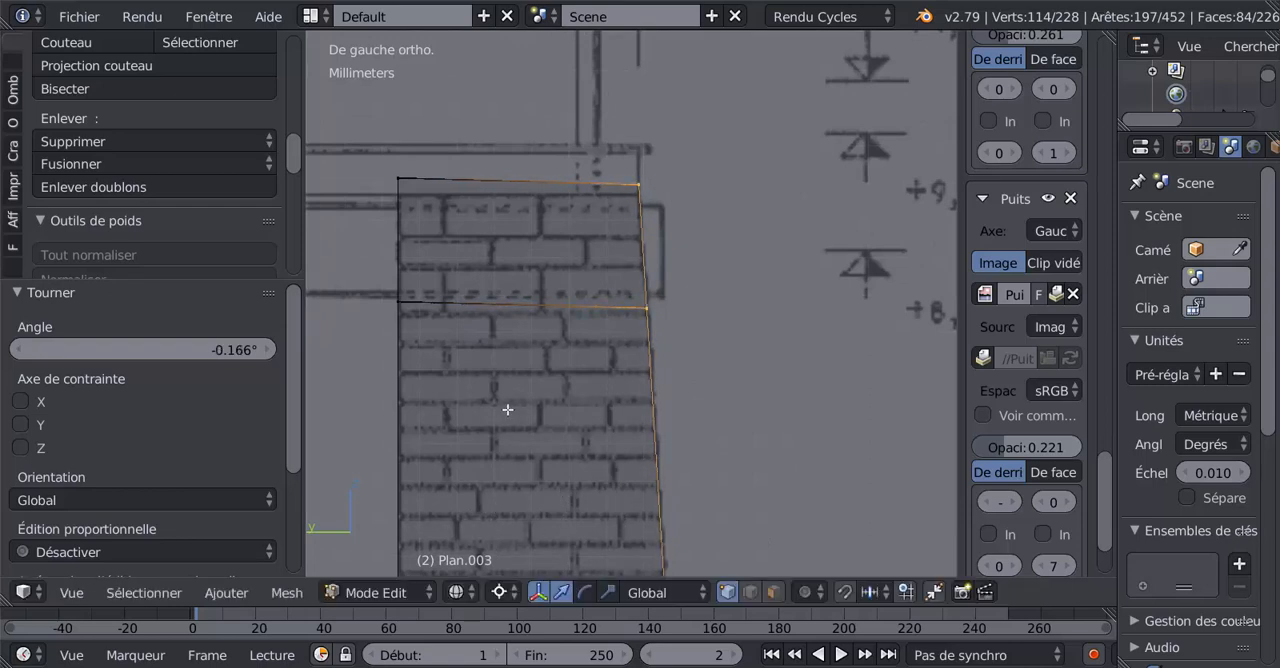
Select only the top row of outer-face vertices and move it -0.257 mm along Z to the top of the brickwork.
shift+middle_drag(754, 344, 842, 375)
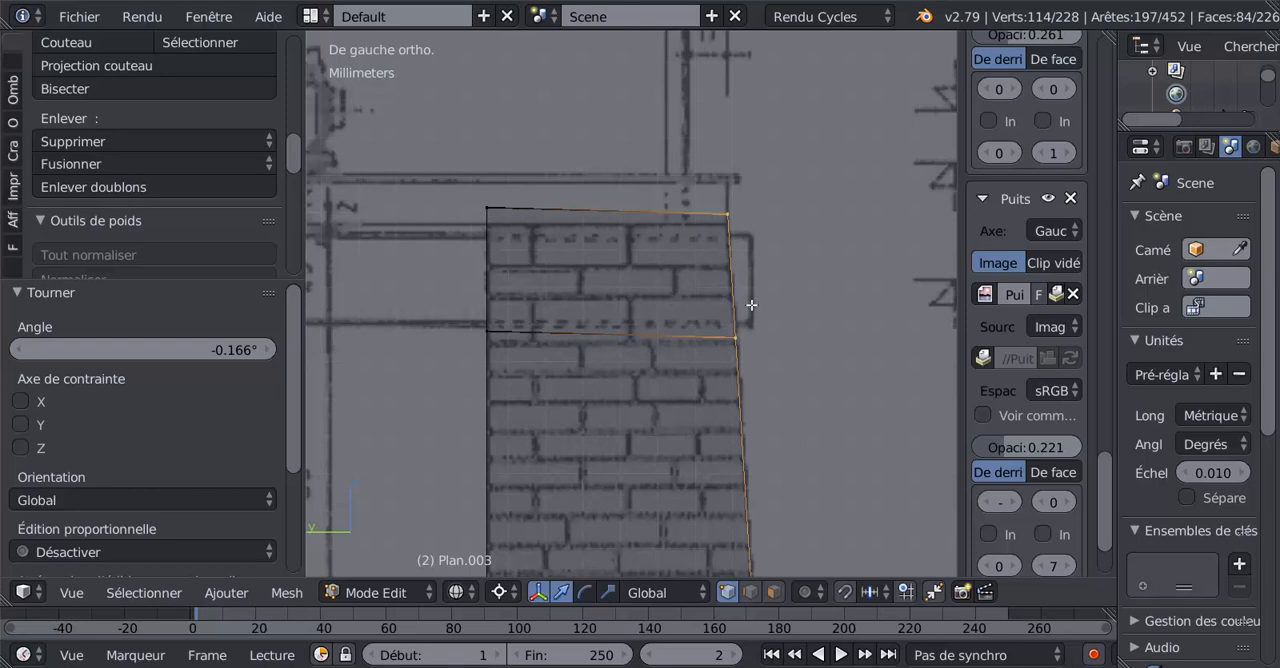
key(a)
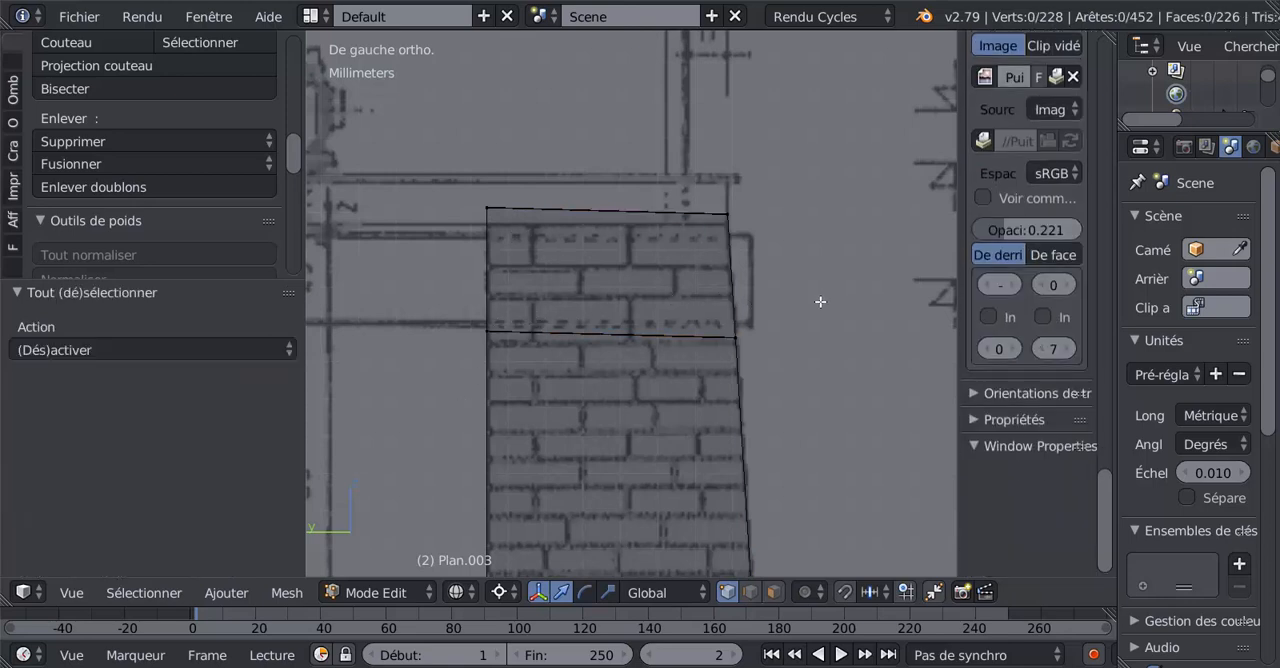
key(c)
click(728, 220)
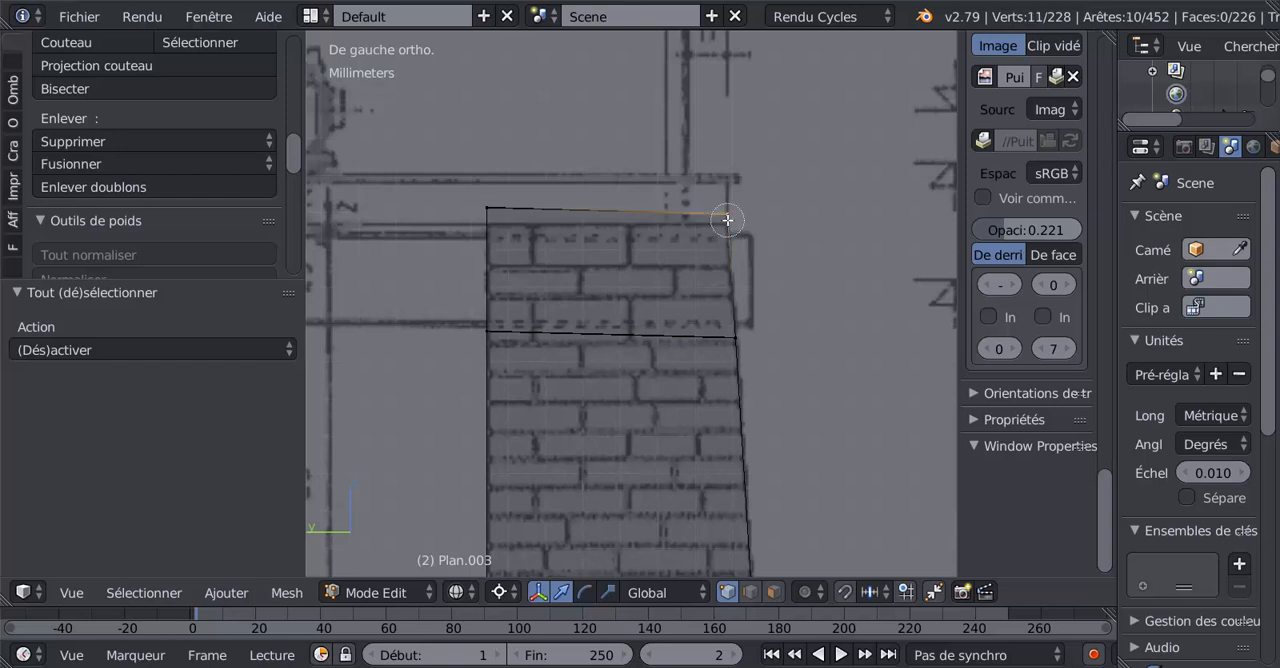
right_click(728, 220)
click(753, 201)
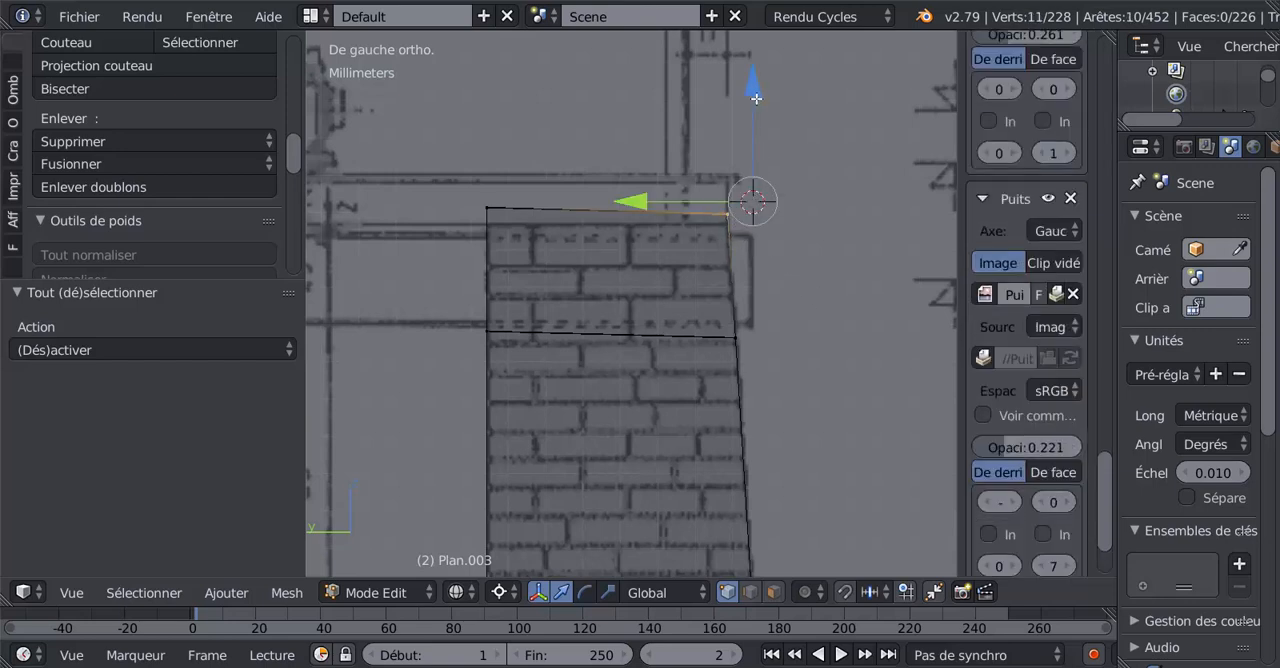
drag(756, 98, 762, 106)
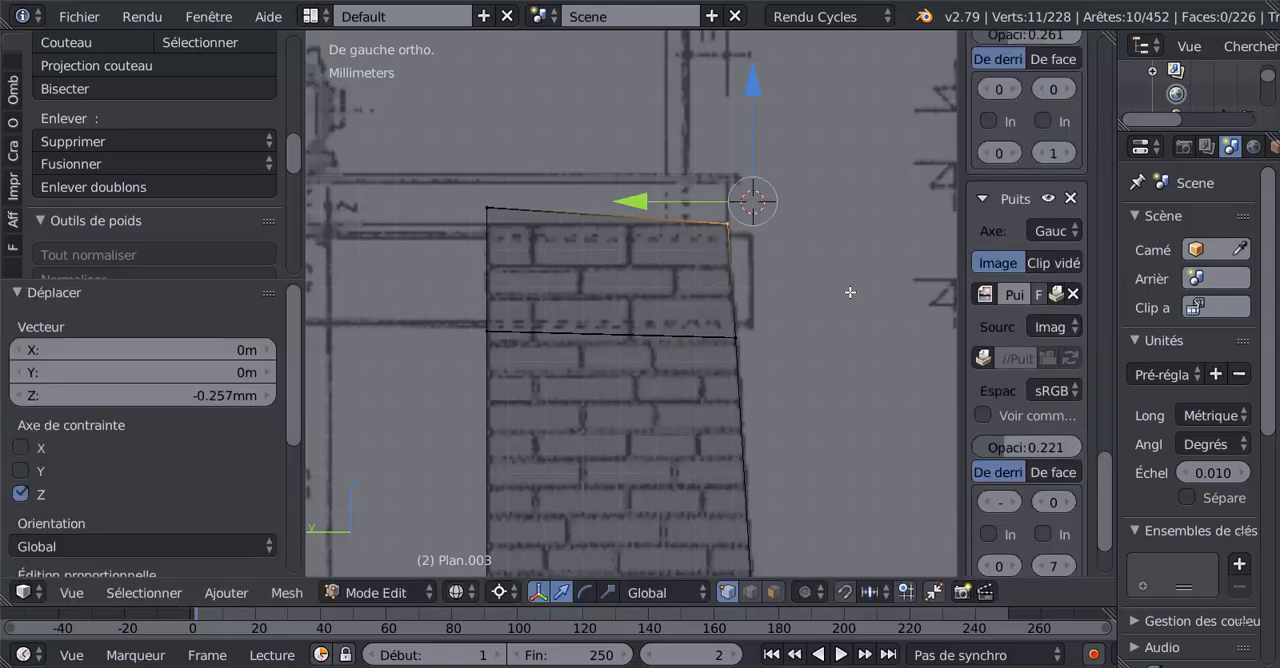
Place the 3D cursor at various empty spots around the wall's top in the left view.
click(569, 128)
click(755, 126)
click(870, 254)
click(511, 75)
click(338, 108)
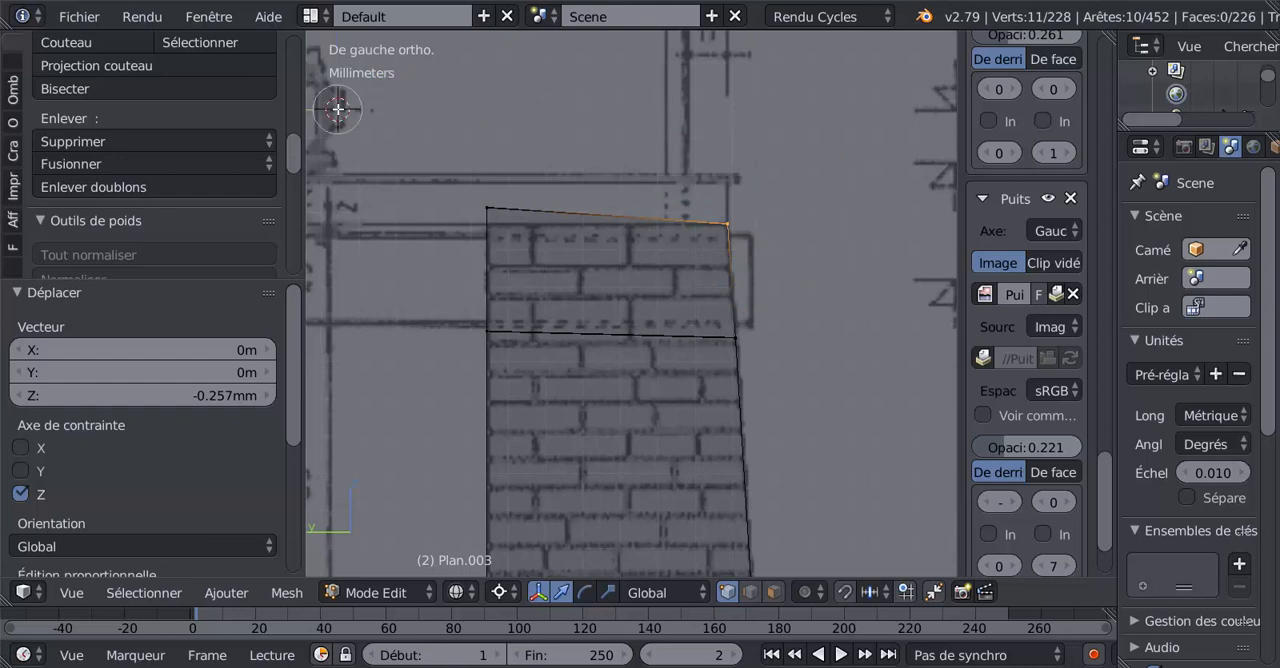
click(360, 277)
click(392, 329)
click(739, 159)
click(861, 297)
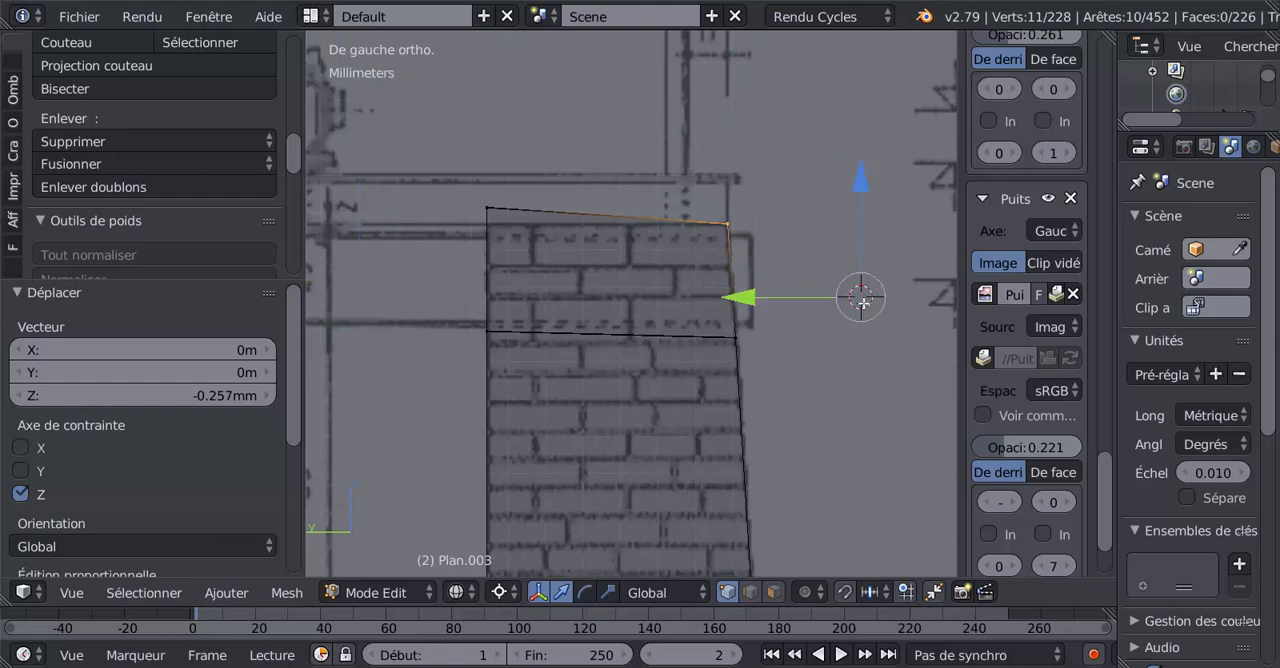
click(868, 349)
click(878, 385)
click(828, 180)
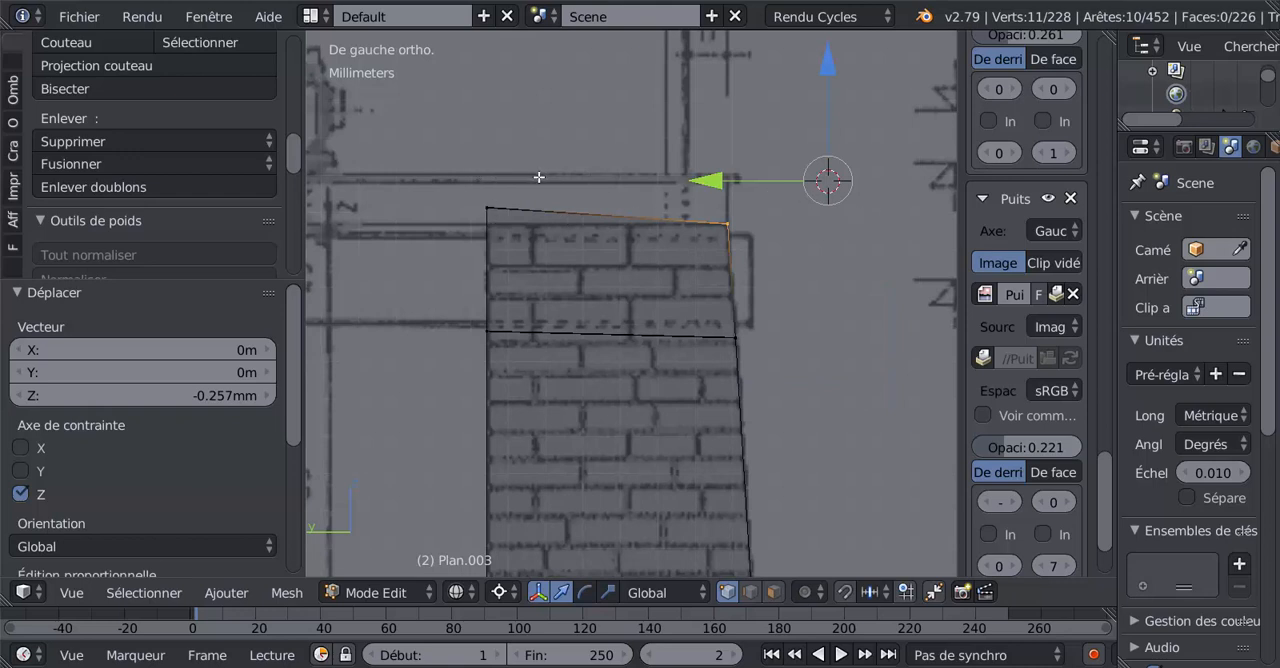
Select only the top row of inner-face vertices and move it -0.449 mm along Z, level with the top of the brickwork.
key(a)
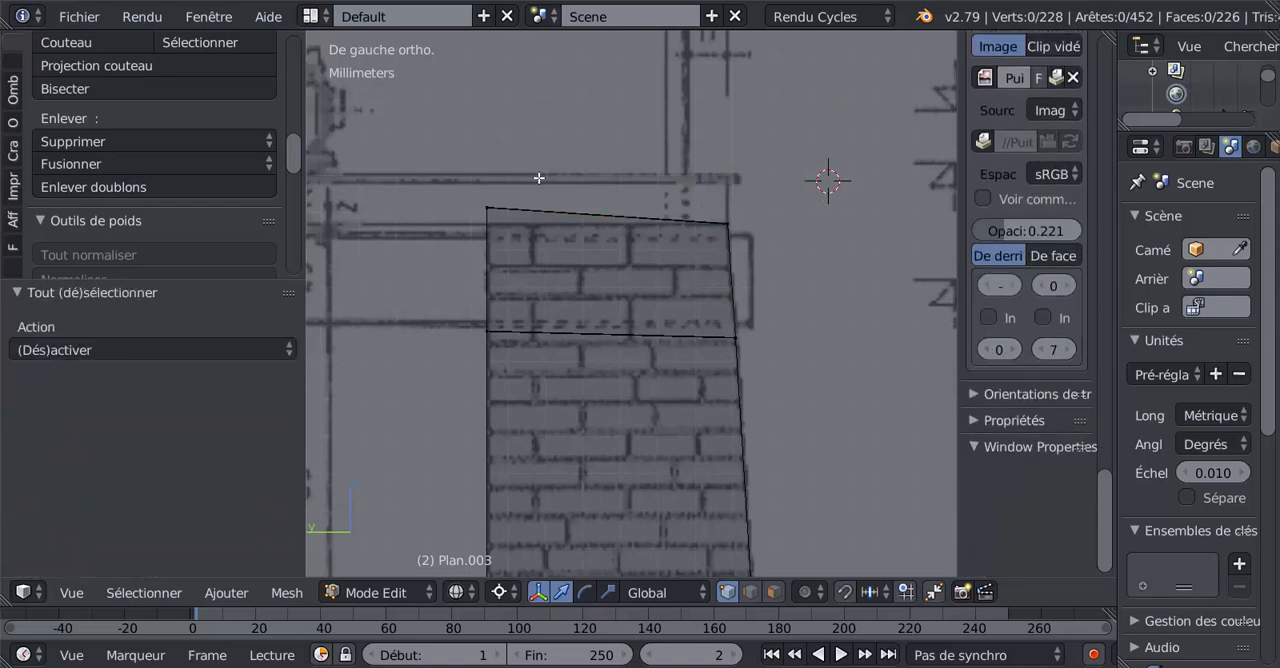
right_click(491, 209)
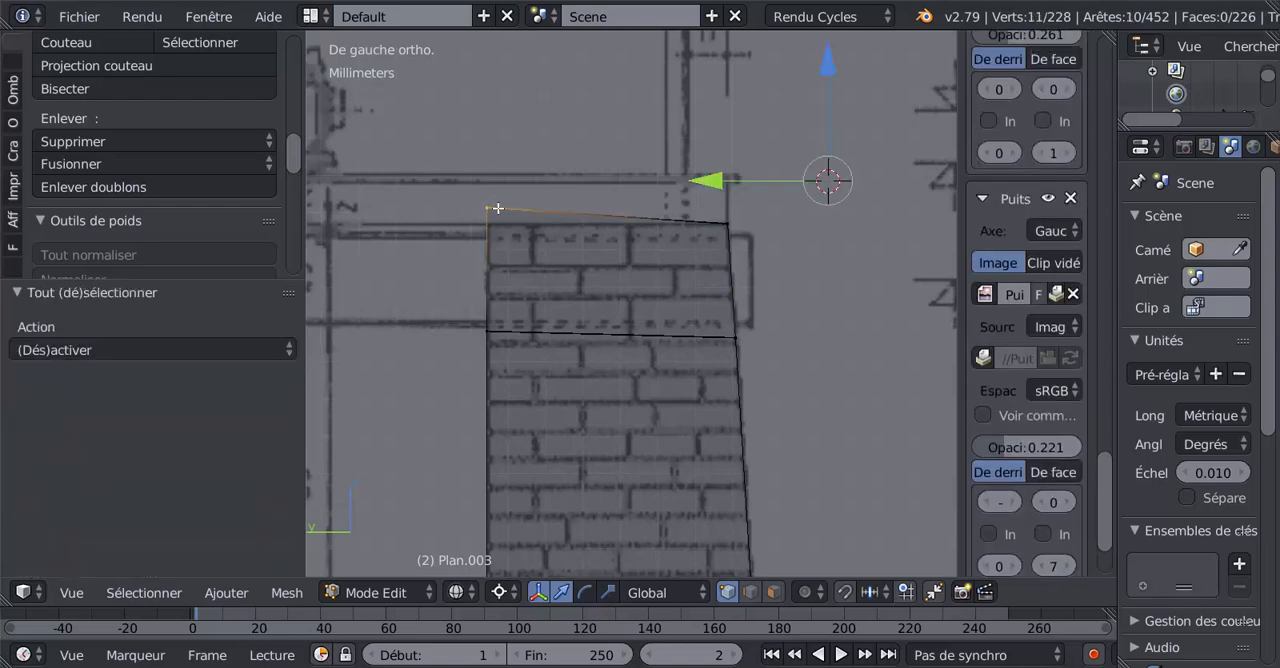
click(508, 171)
drag(507, 73, 517, 84)
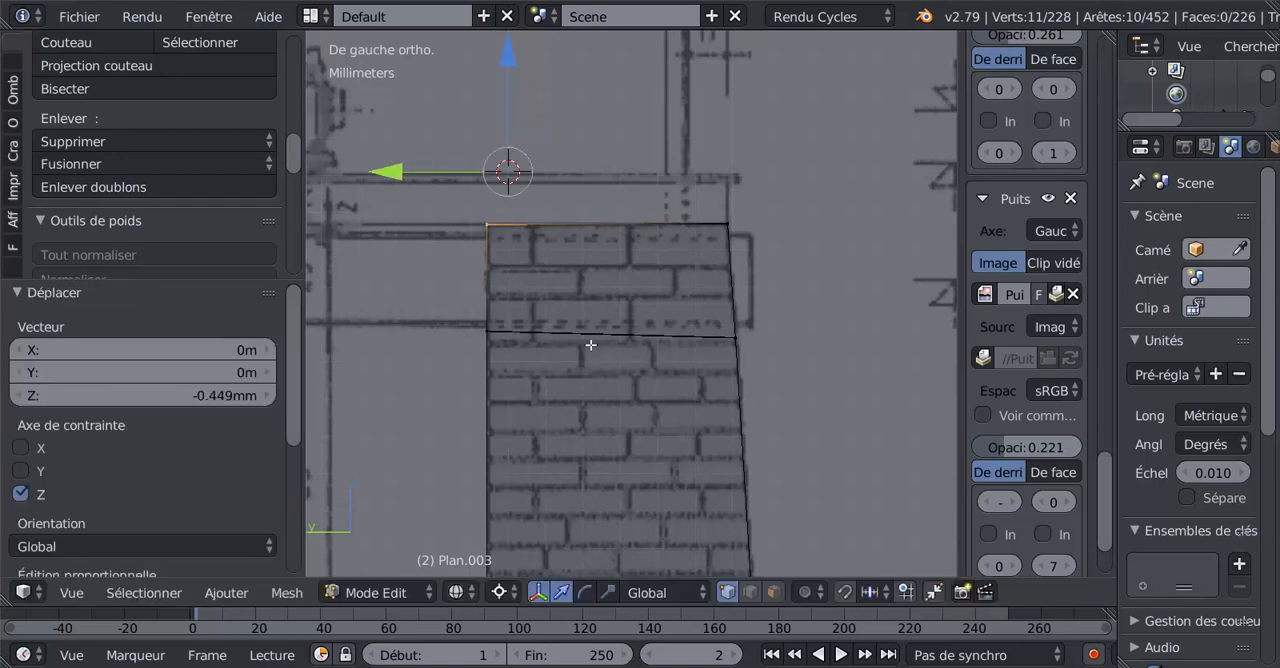
Select only the outer-face vertices at the lower edge of the top band and raise them 0.15 mm along Z.
key(a)
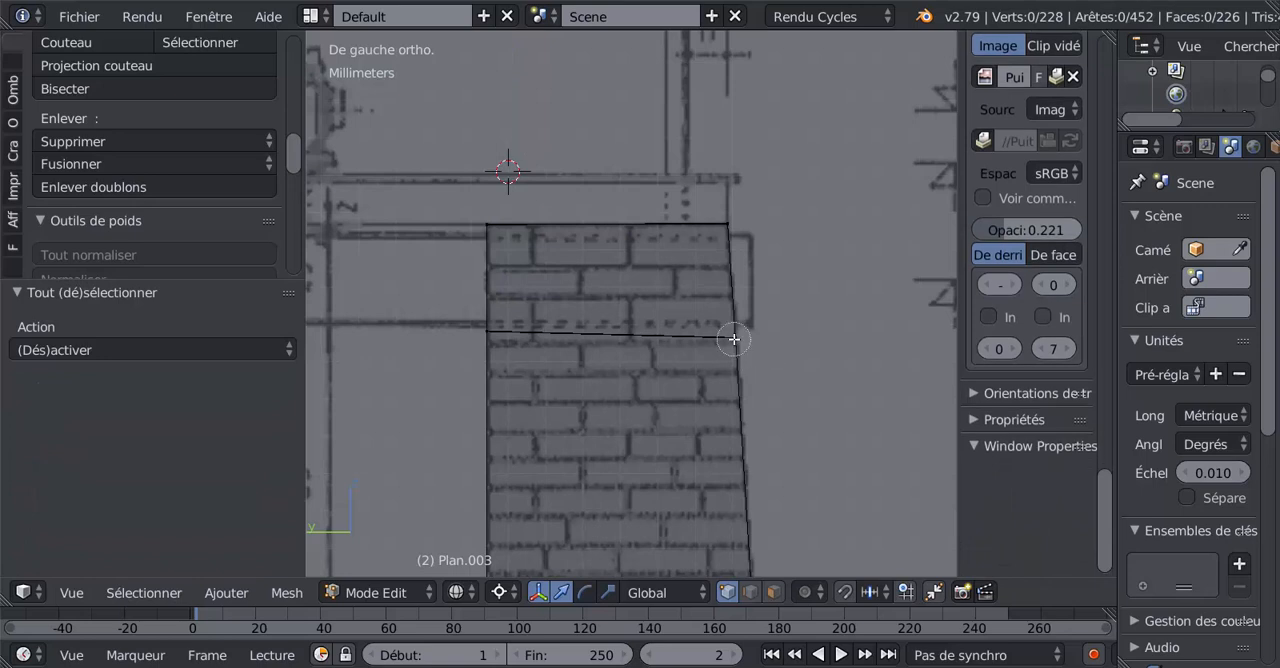
right_click(735, 338)
click(812, 288)
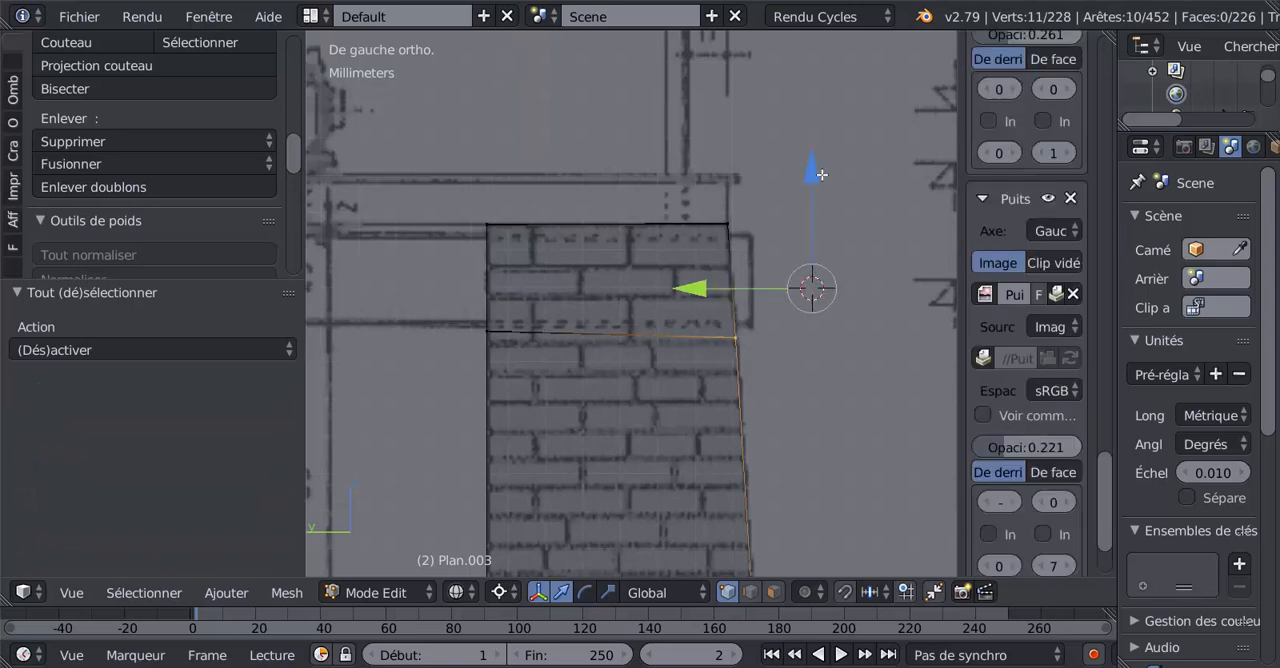
drag(821, 175, 816, 168)
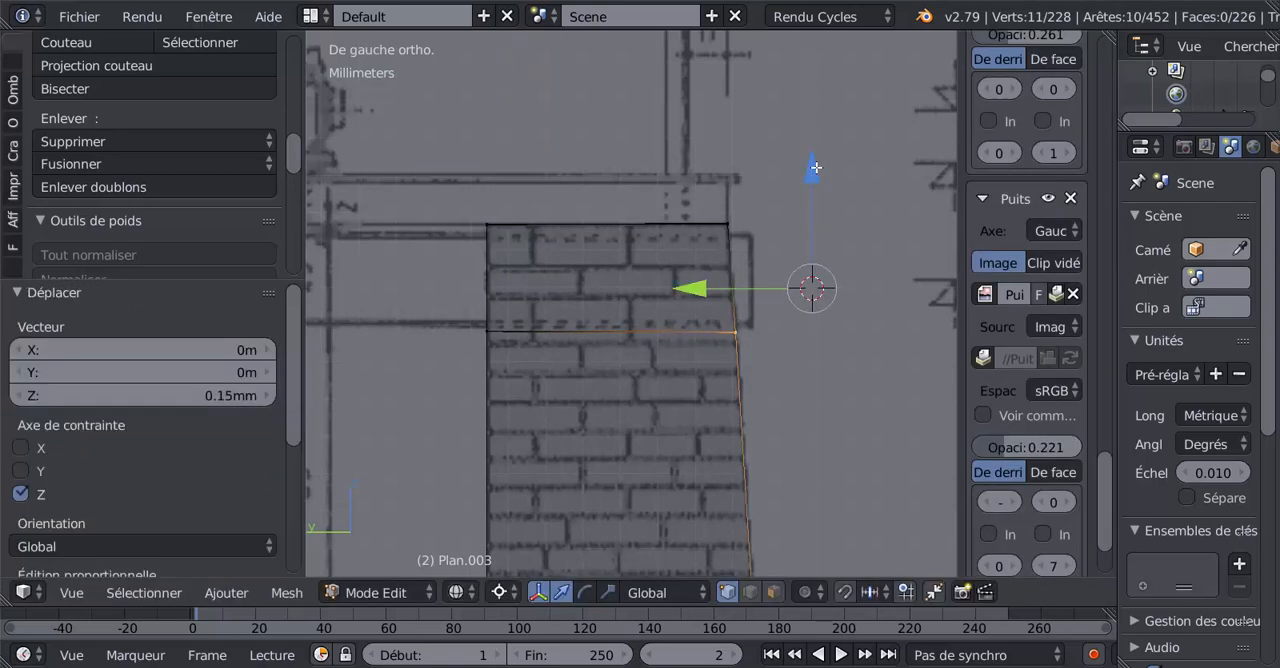
key(z)
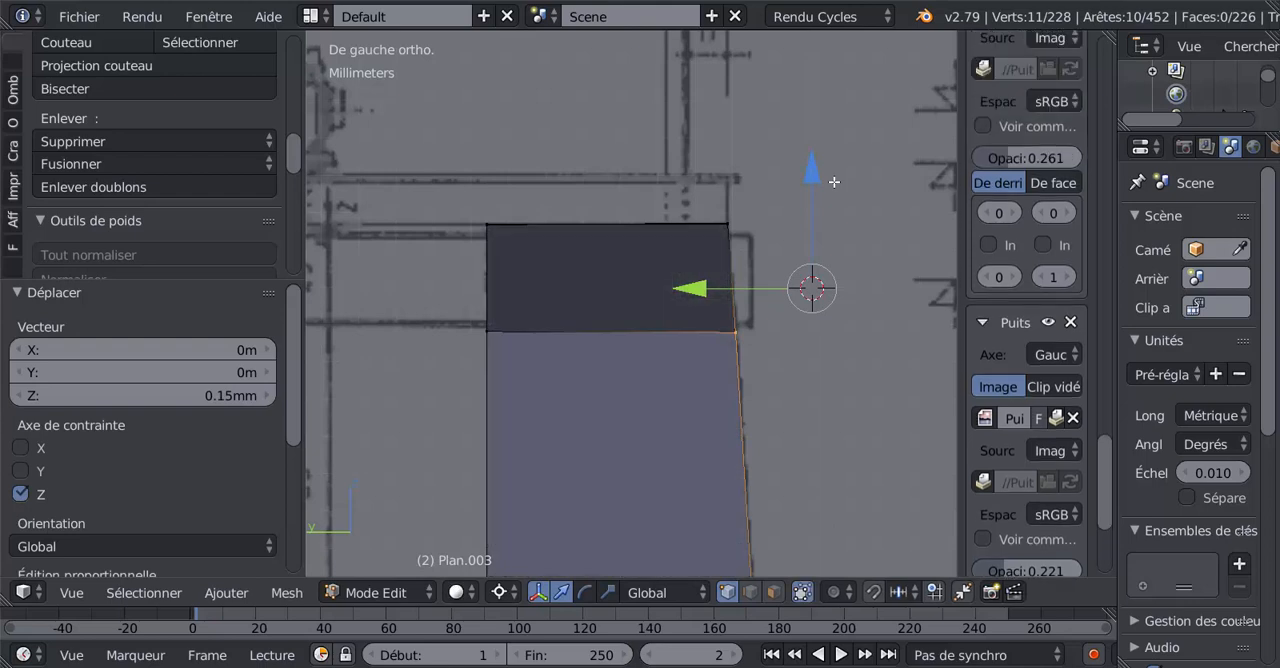
key(alt+z)
key(alt+z)
key(alt+z)
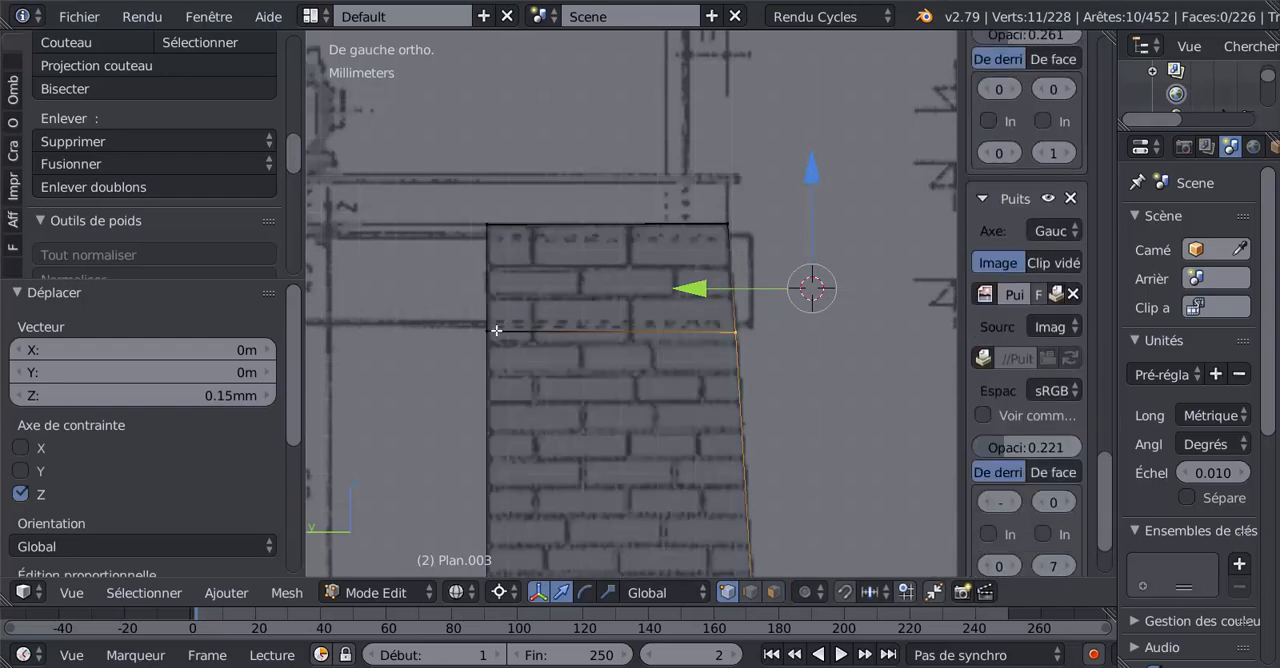
Add the matching inner-face vertices to the selection and raise the band's whole lower edge 0.235 mm along Z.
key(c)
click(496, 334)
right_click(488, 328)
drag(815, 172, 815, 163)
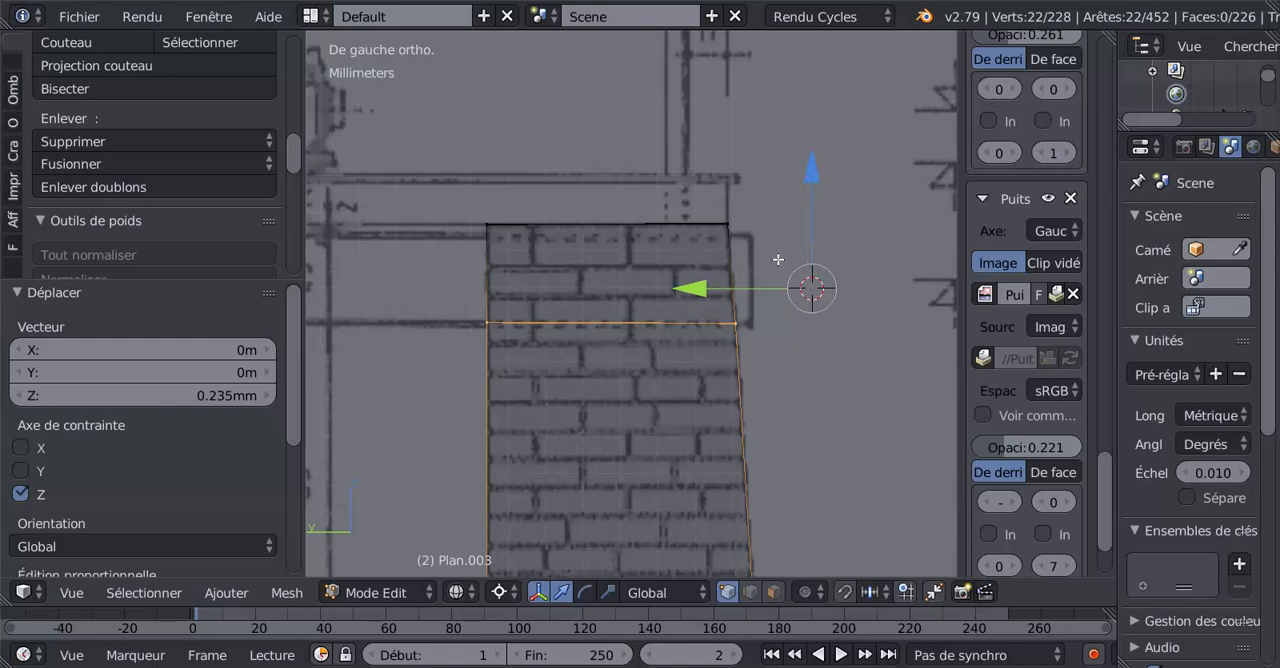
Select the wall's entire mesh in solid shading and recalculate its normals.
scroll(778, 259, down, 3)
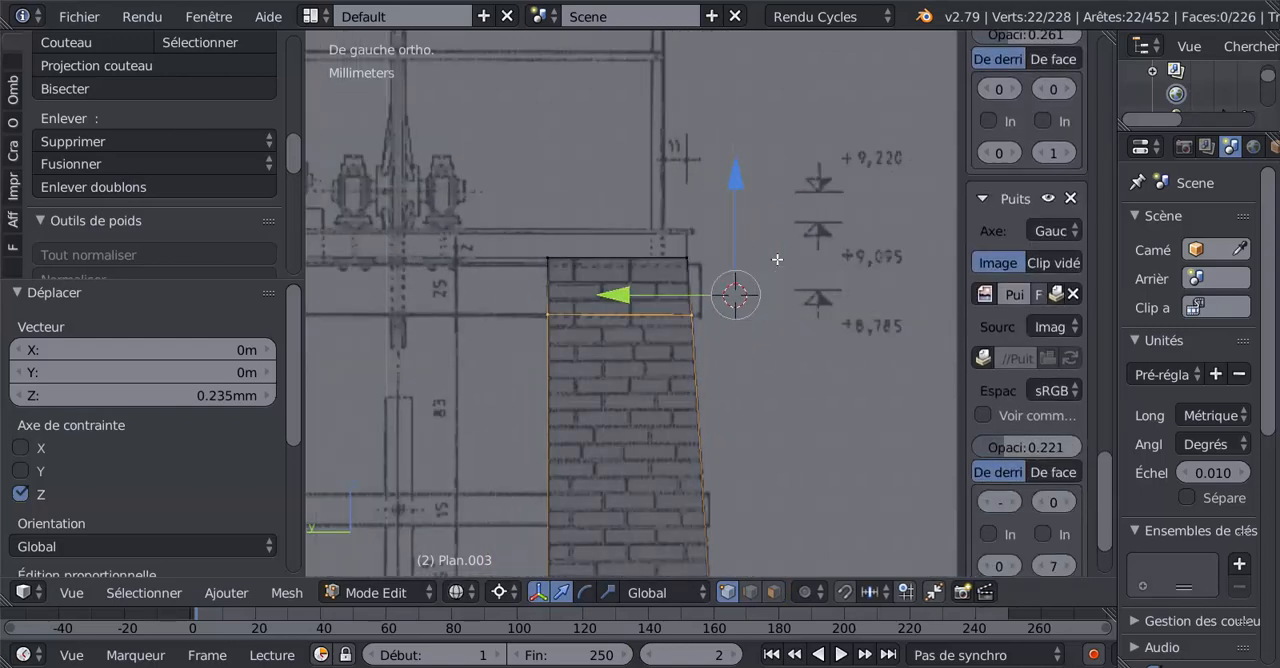
key(Tab)
middle_drag(777, 259, 704, 297)
key(Tab)
middle_drag(690, 295, 530, 276)
scroll(535, 281, down, 3)
key(a)
key(a)
scroll(604, 332, down, 3)
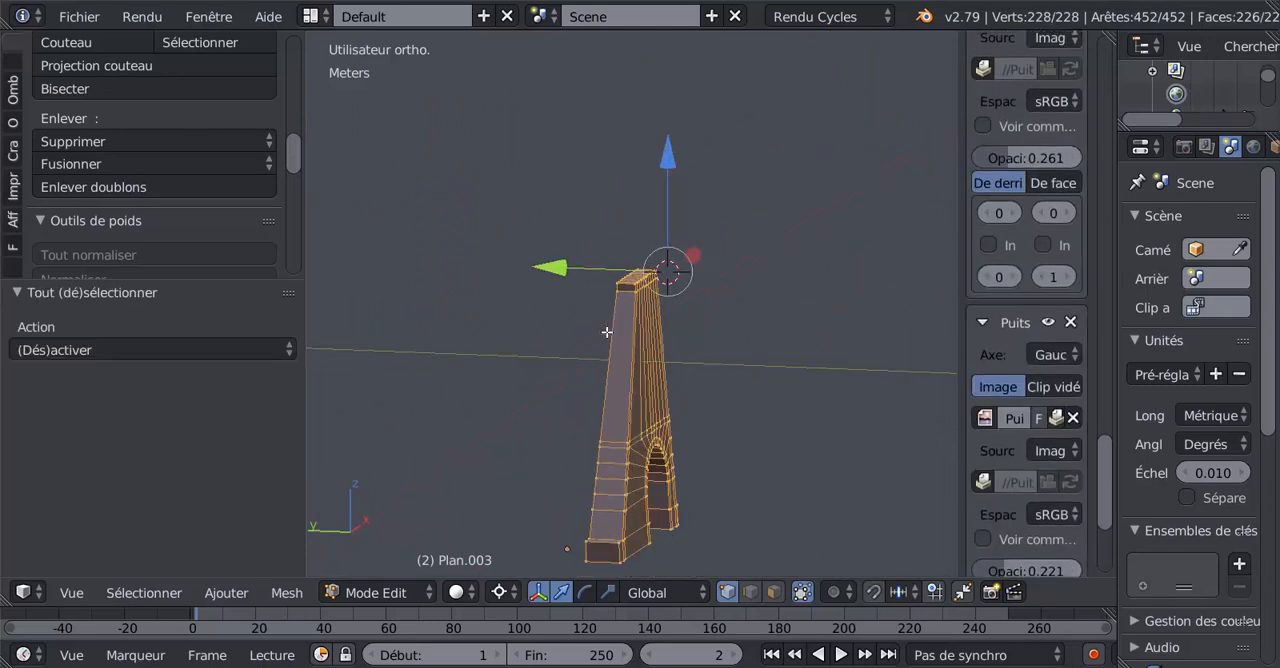
scroll(98, 142, up, 3)
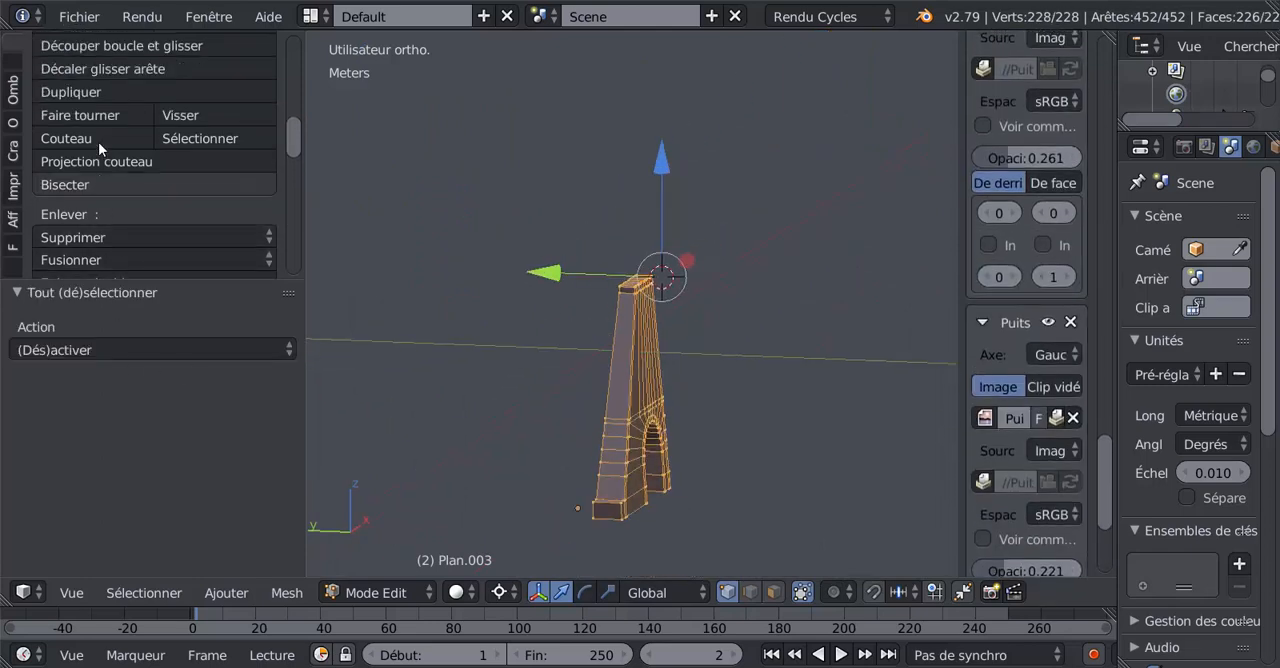
click(13, 88)
scroll(99, 90, down, 3)
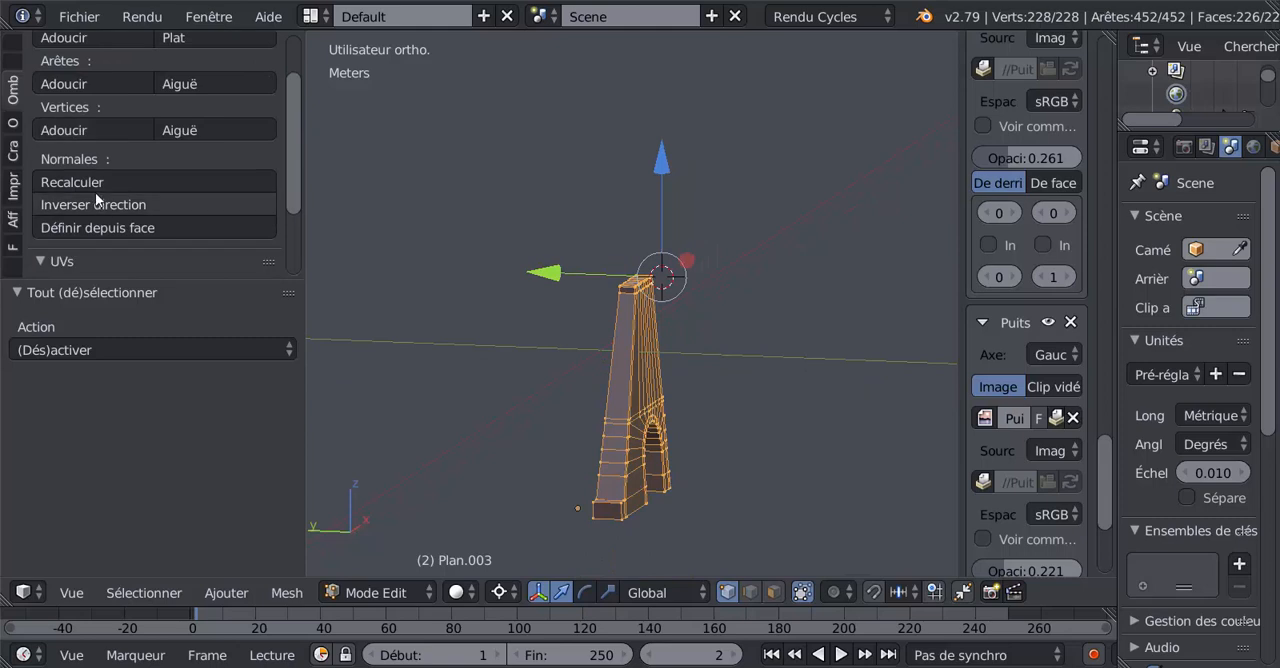
click(94, 181)
Examine the wall's shading and slope from several angles, in object mode and against the left elevation drawing.
middle_drag(423, 300, 437, 310)
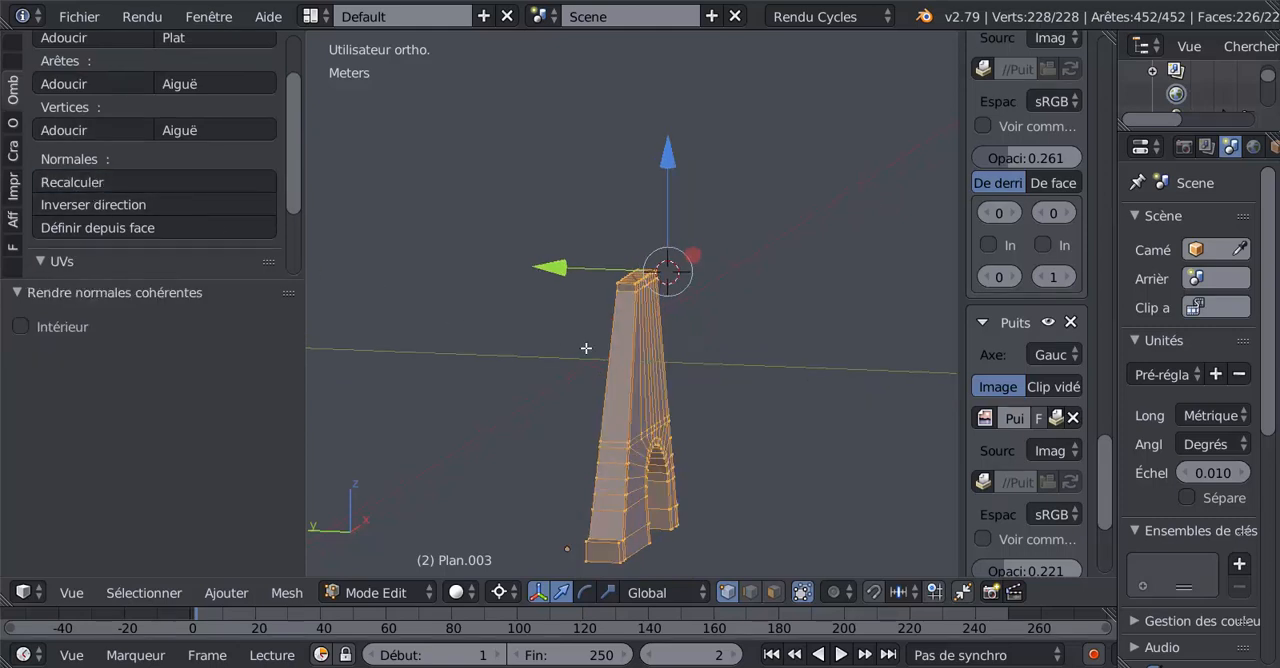
key(Tab)
middle_drag(584, 354, 599, 393)
key(Tab)
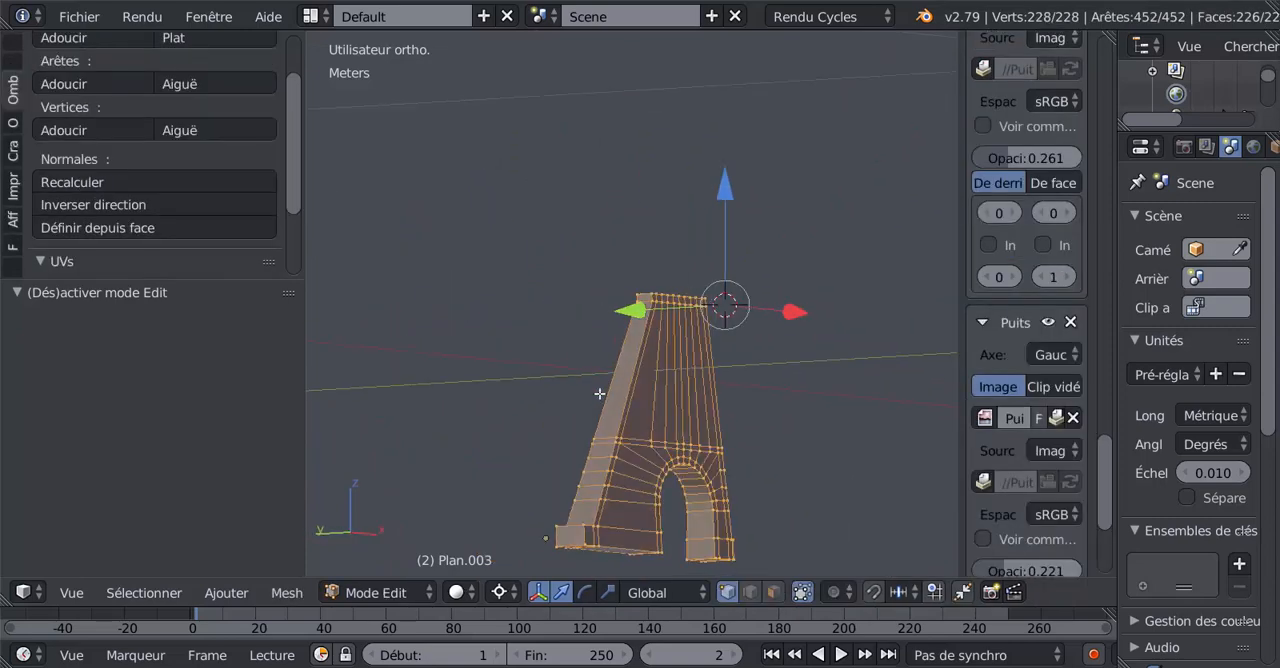
scroll(657, 420, up, 3)
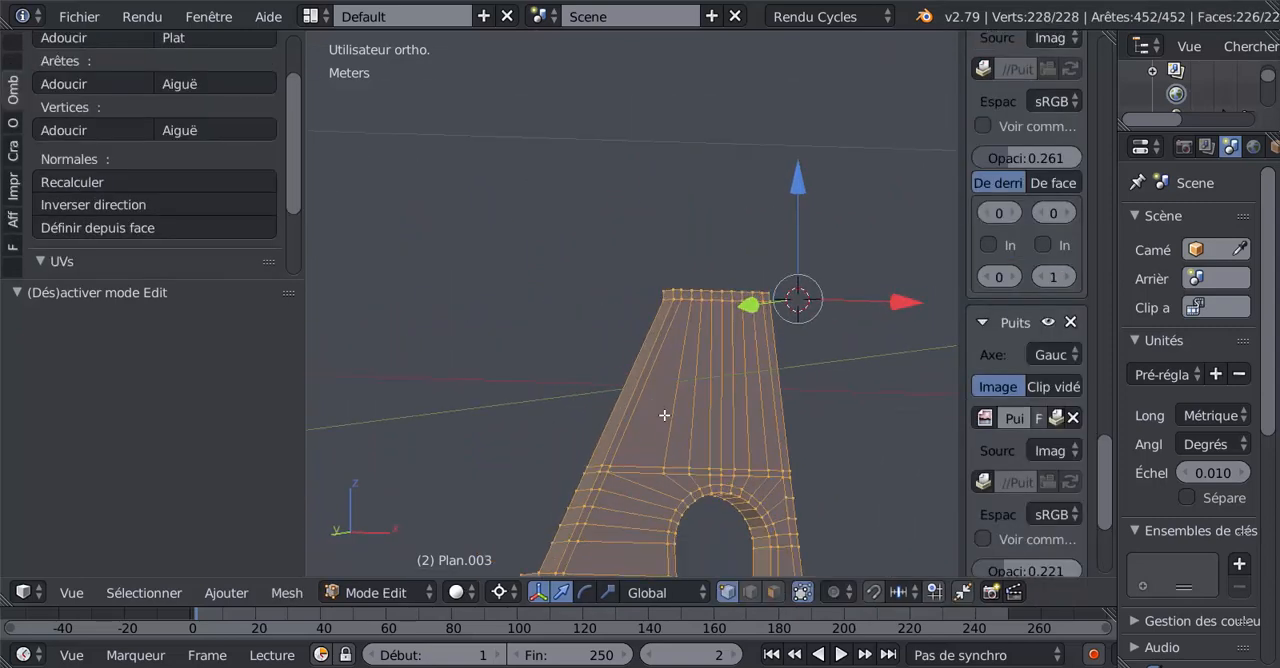
middle_drag(664, 415, 720, 361)
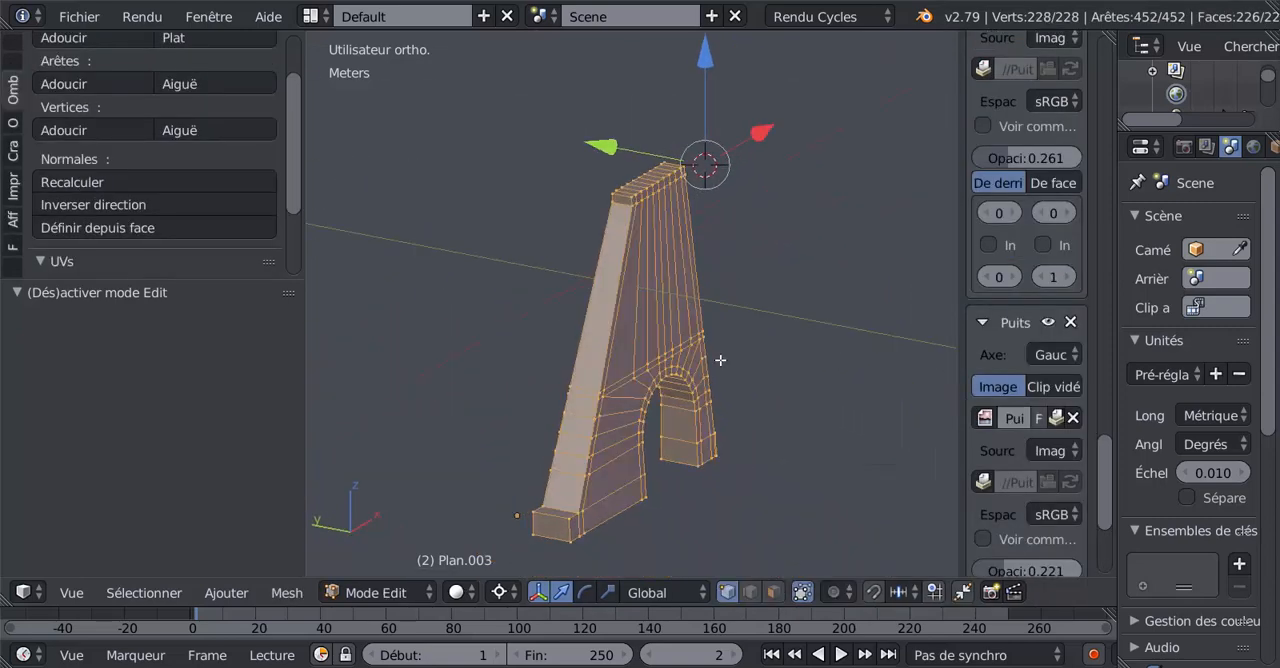
key(ctrl+KP_3)
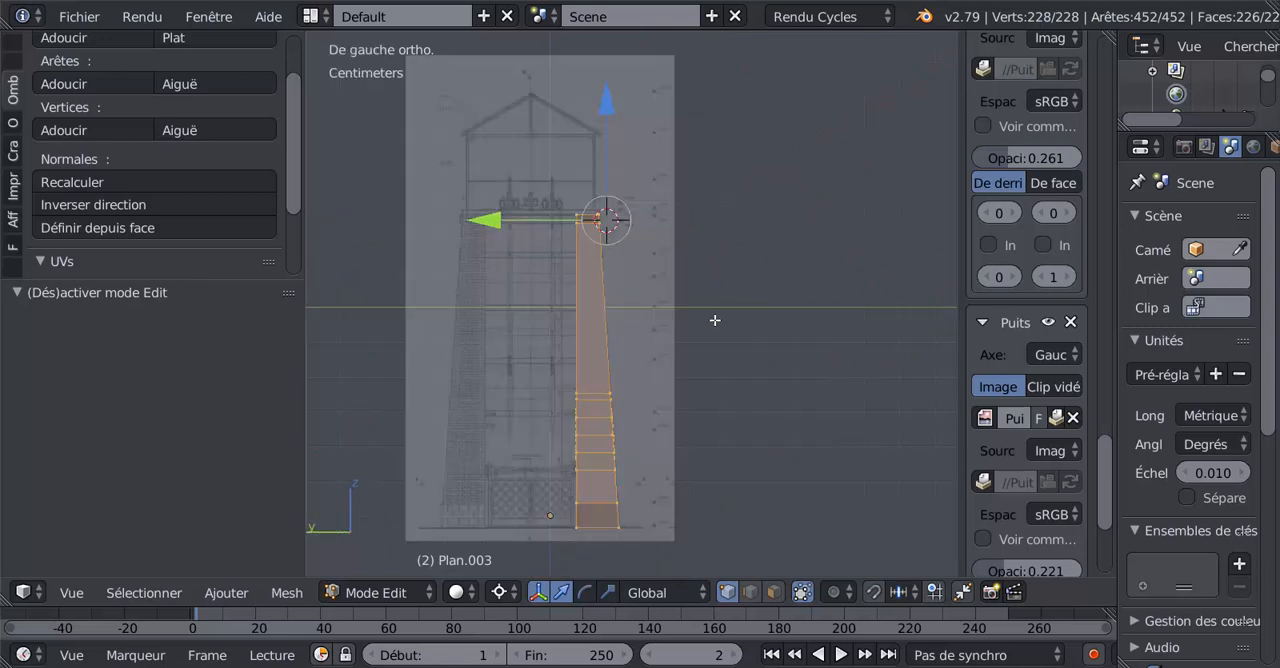
middle_drag(715, 320, 651, 446)
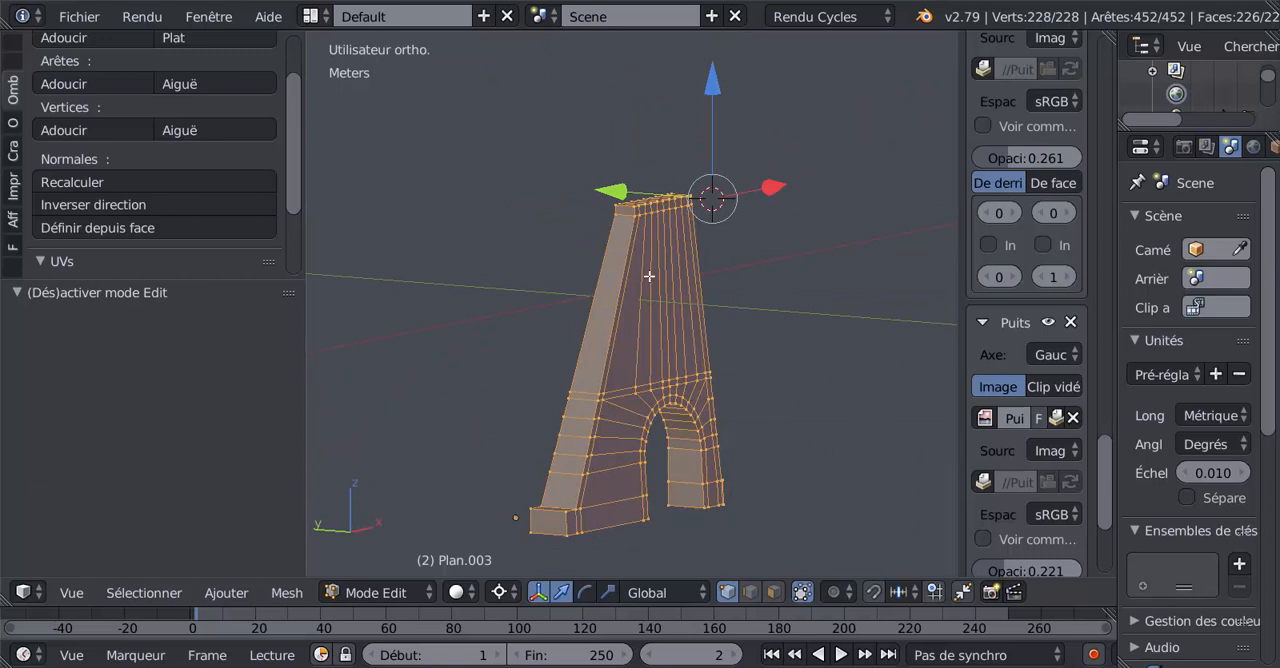
scroll(695, 412, up, 3)
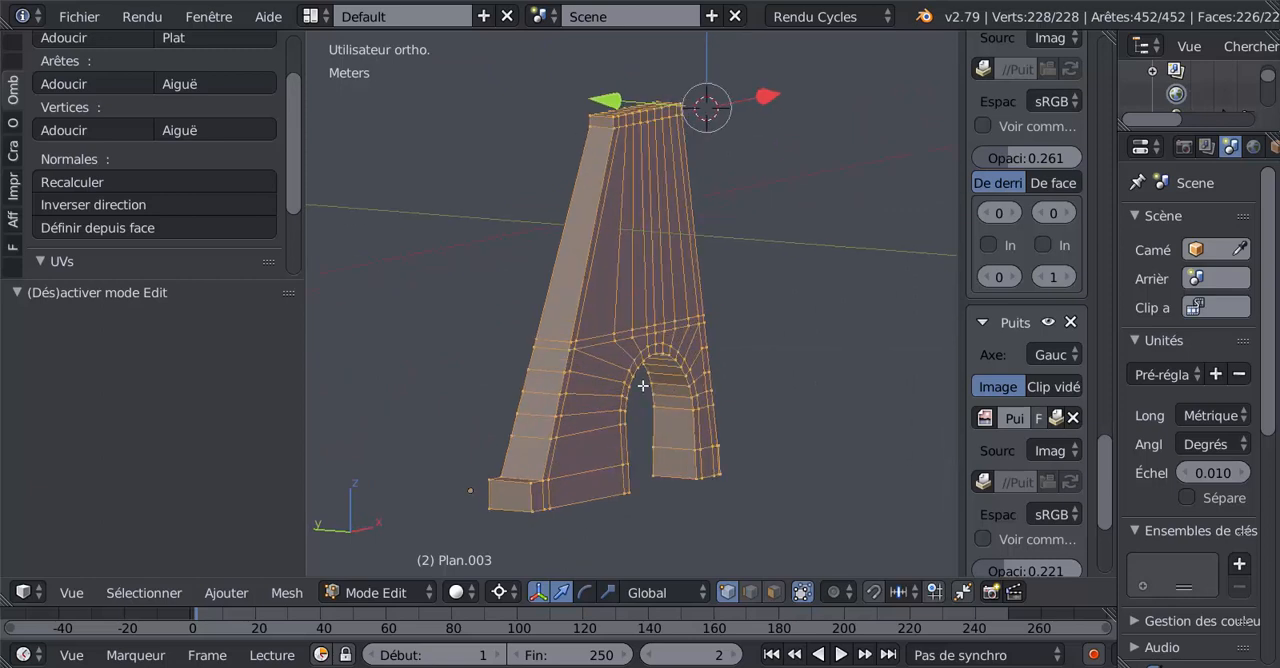
Switch to face selection and select the seven outer-side panel faces from above the plinth up to the arch's left shoulder.
click(771, 593)
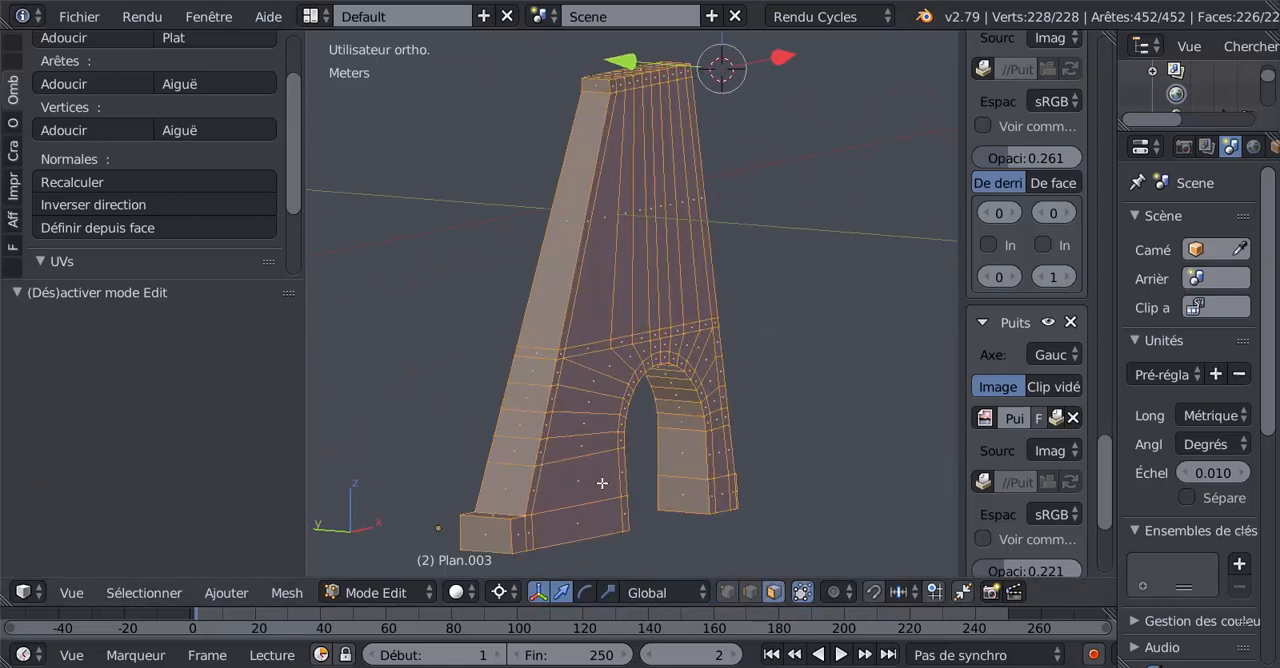
right_click(597, 484)
shift+right_click(593, 452)
shift+right_click(596, 410)
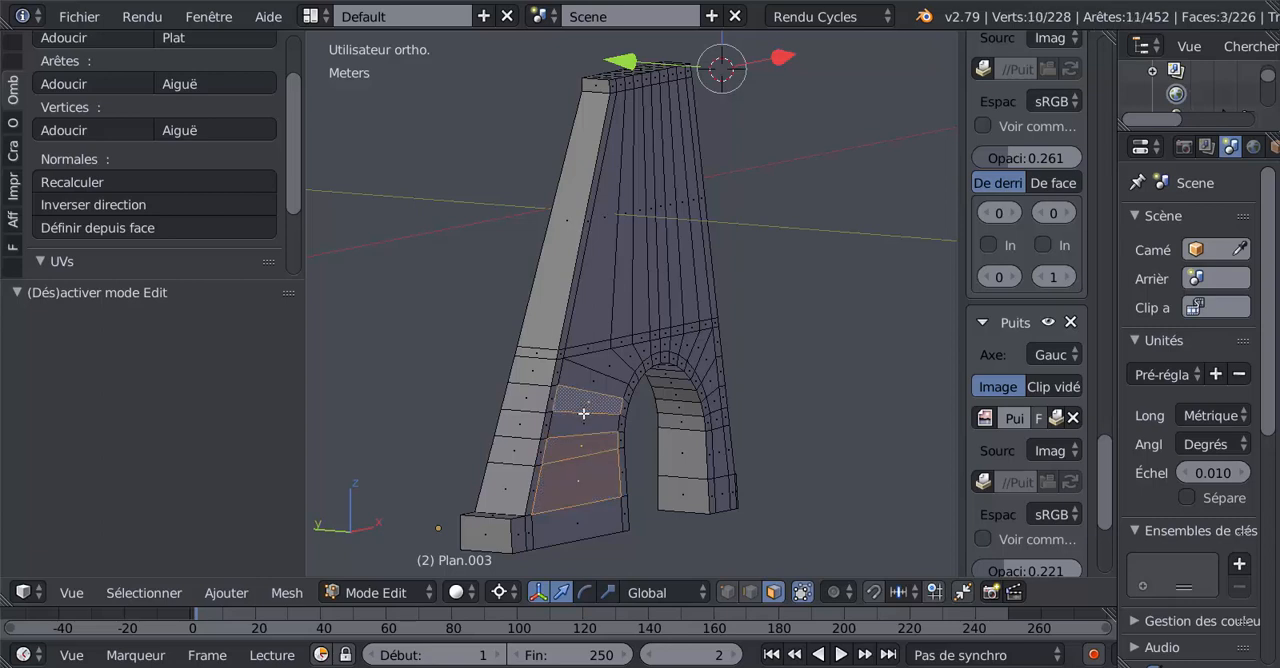
shift+right_click(582, 422)
shift+right_click(606, 386)
shift+right_click(616, 358)
shift+right_click(628, 352)
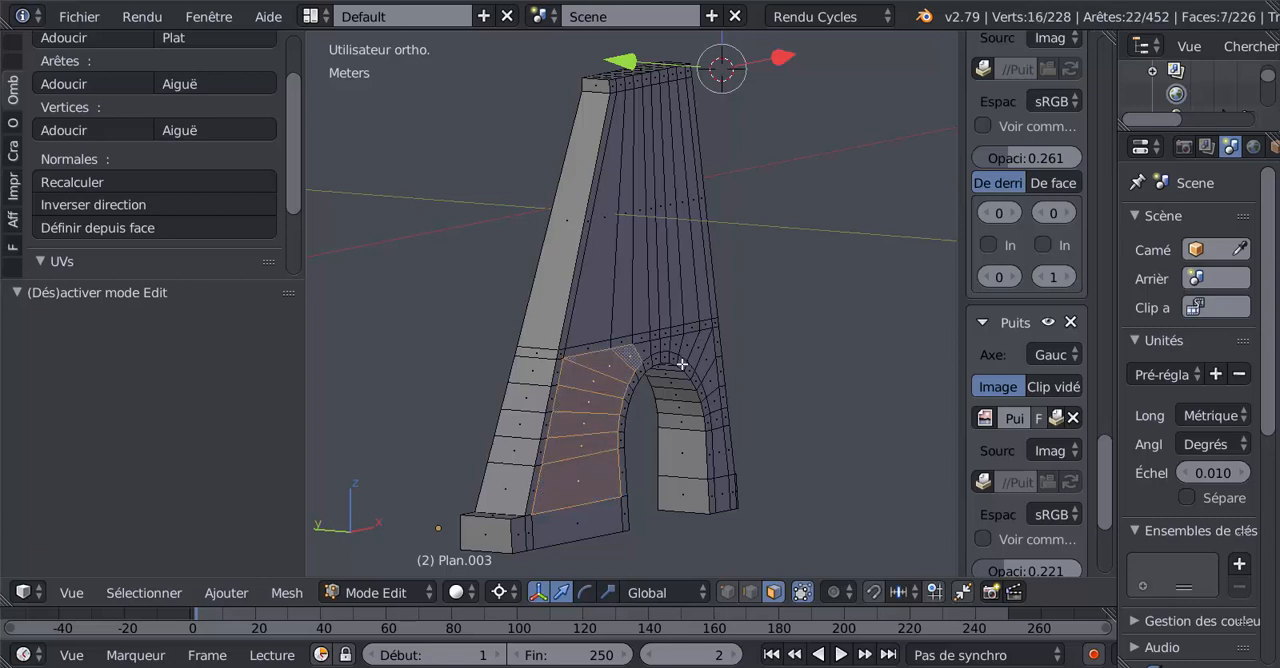
Extend the selection with the eleven panel faces over the arch and down its narrow right leg, leaving out the border strips.
scroll(672, 370, up, 3)
shift+right_click(660, 380)
shift+right_click(676, 376)
shift+right_click(691, 372)
shift+right_click(710, 371)
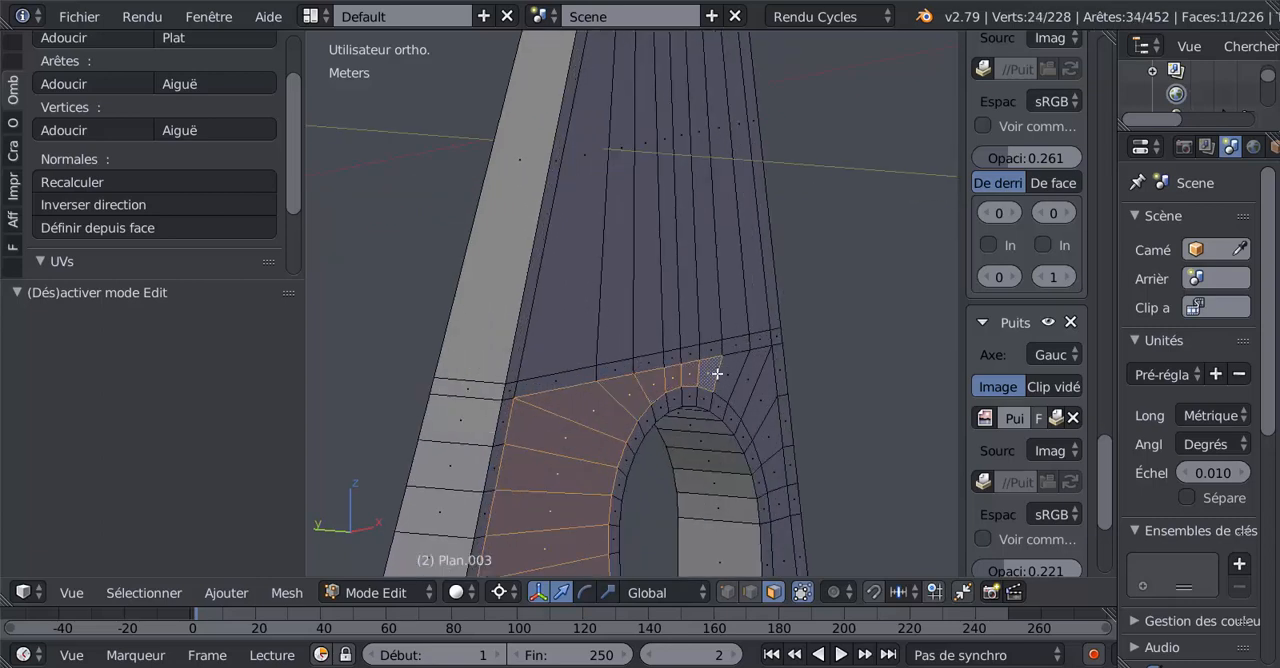
shift+right_click(738, 380)
shift+right_click(757, 402)
shift+right_click(764, 422)
shift+right_click(769, 446)
shift+right_click(775, 472)
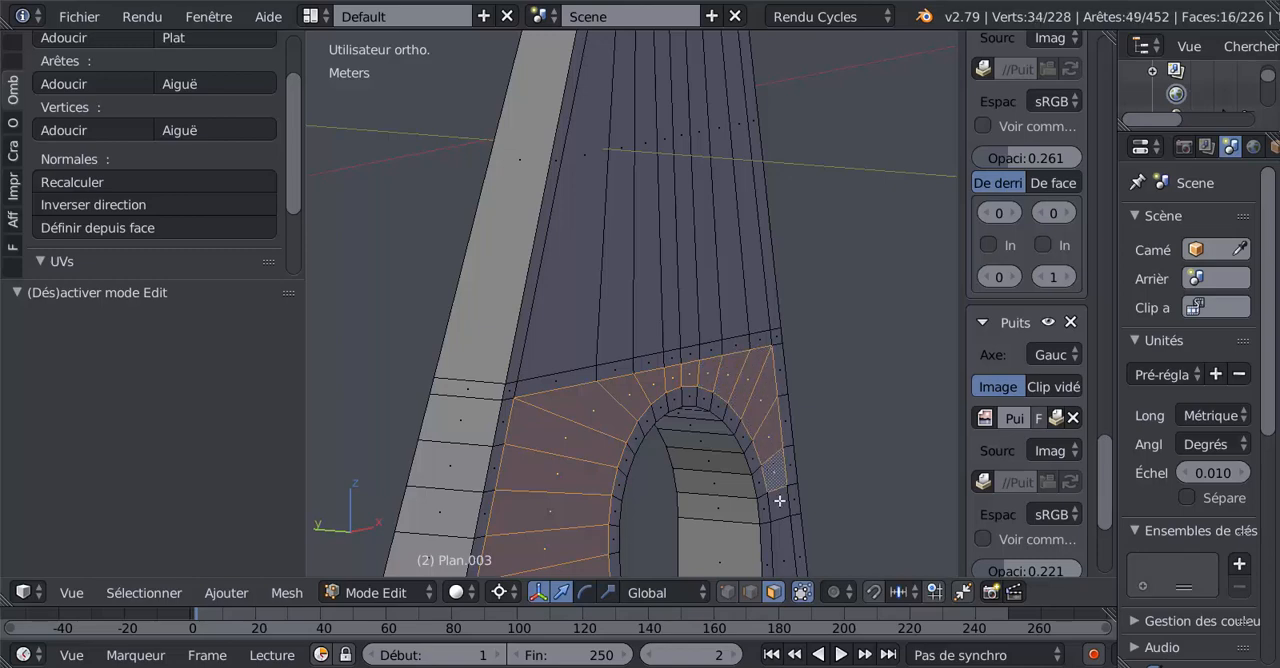
shift+right_click(781, 504)
shift+right_click(786, 537)
Add the eight tall upper panel faces to the selection, then extrude all selected faces and move them 1.08 mm along Y into the wall.
scroll(785, 534, down, 3)
middle_drag(783, 521, 637, 515)
middle_drag(701, 456, 495, 341)
key(c)
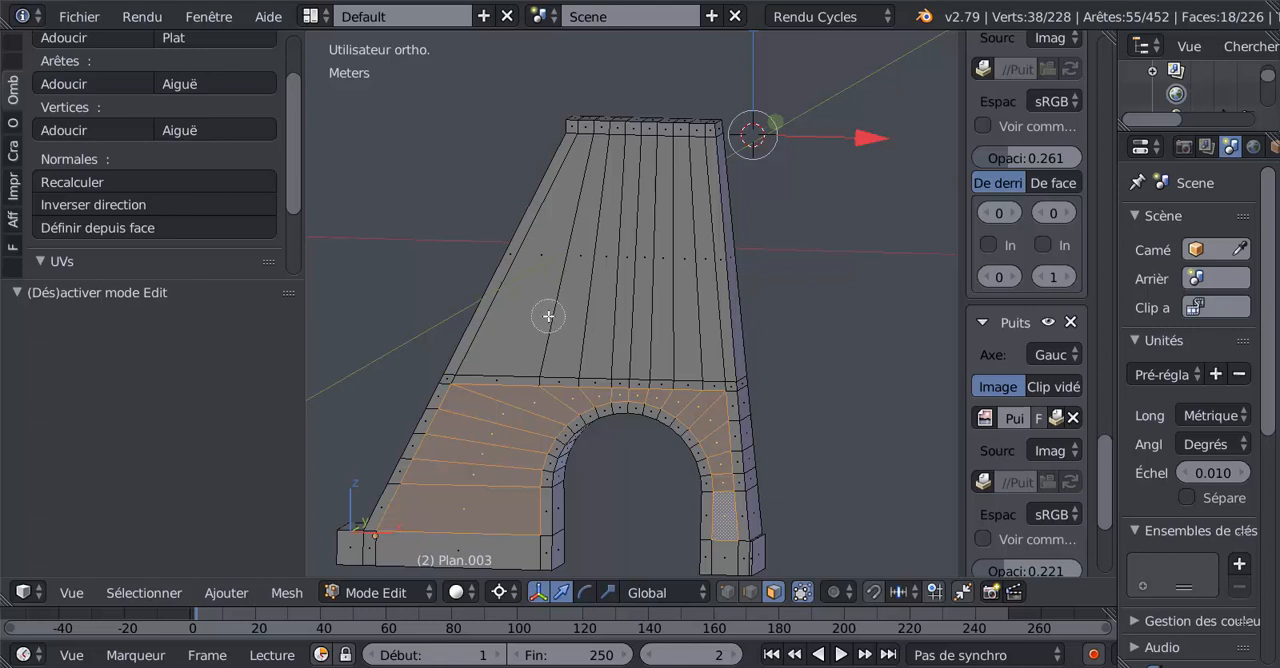
drag(548, 316, 686, 294)
right_click(686, 294)
middle_drag(659, 312, 554, 332)
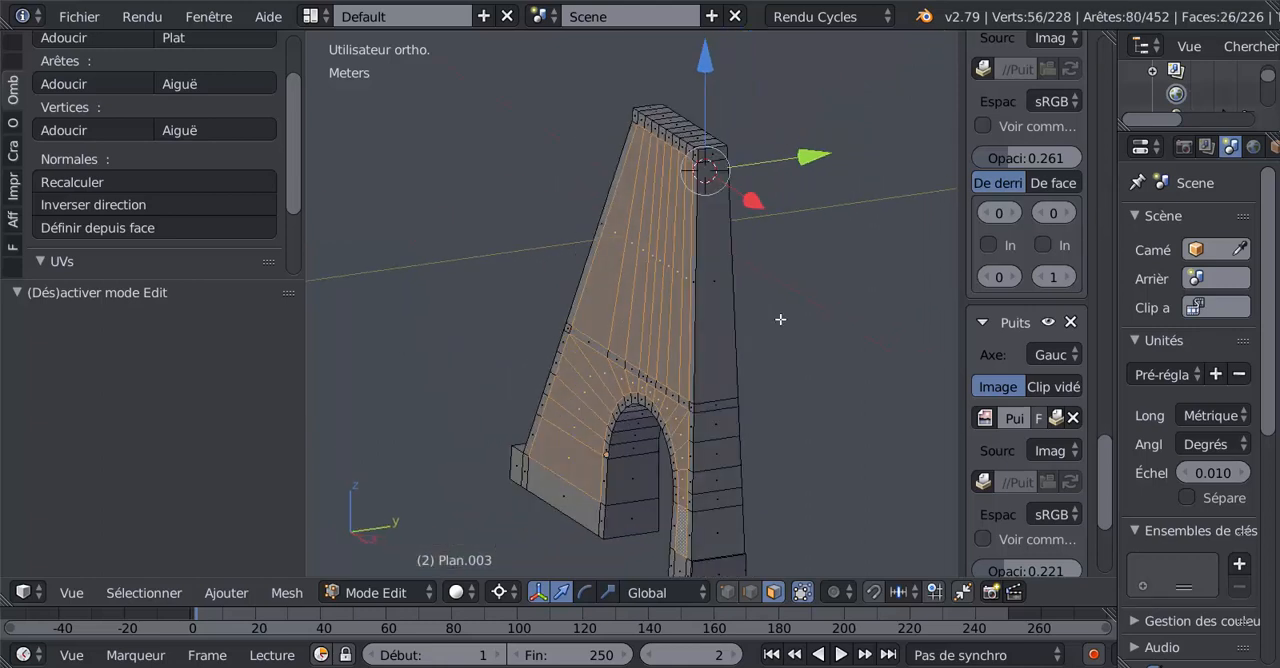
key(e)
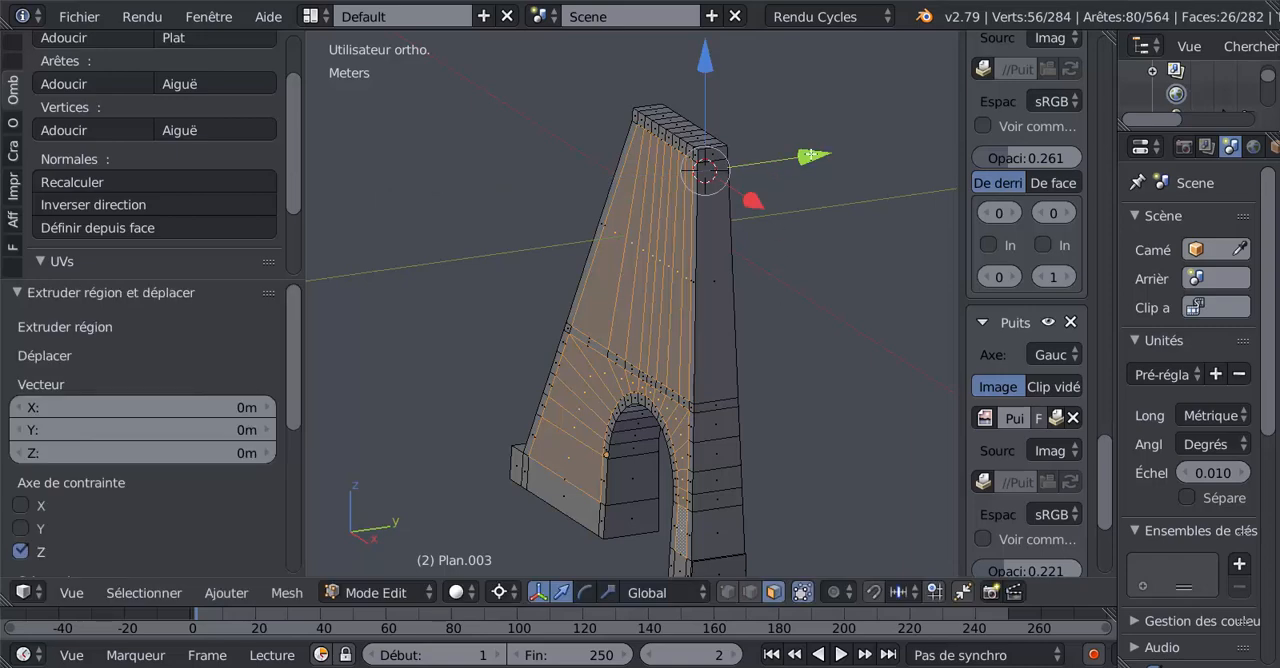
drag(811, 155, 812, 153)
Examine the recessed panels, the border strips and the arch edge from several angles.
scroll(634, 289, up, 3)
scroll(564, 314, down, 1)
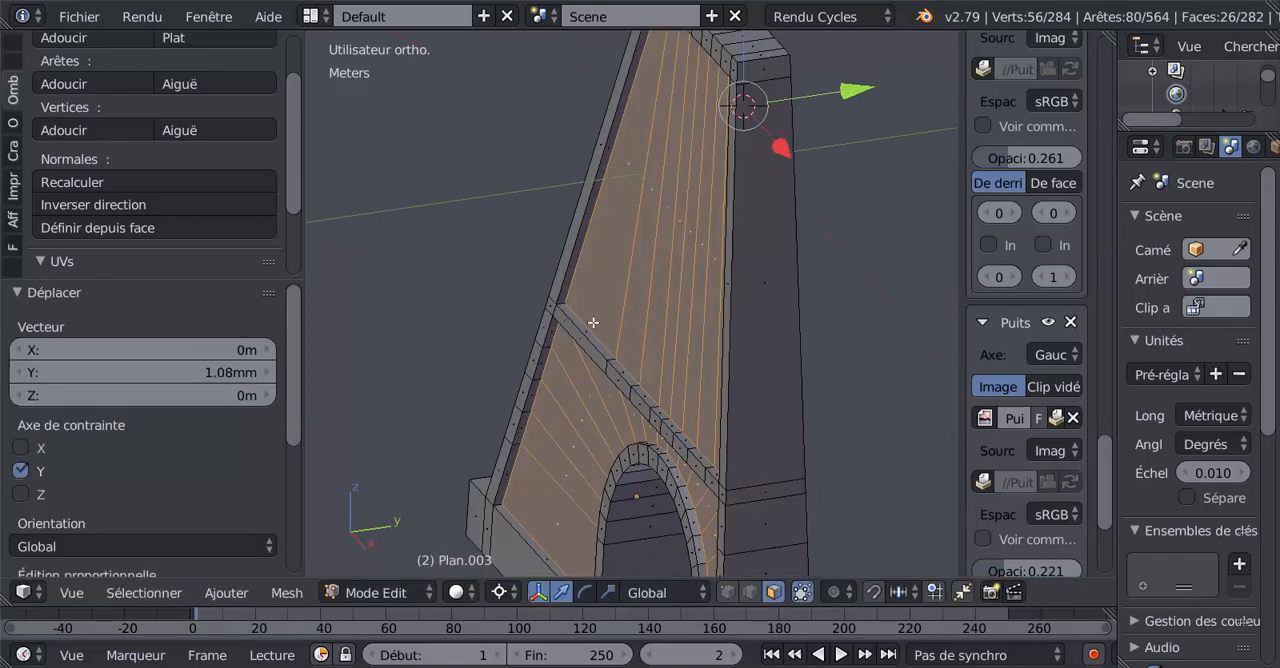
scroll(690, 423, down, 3)
middle_drag(717, 410, 795, 374)
key(Tab)
key(Tab)
scroll(711, 450, up, 4)
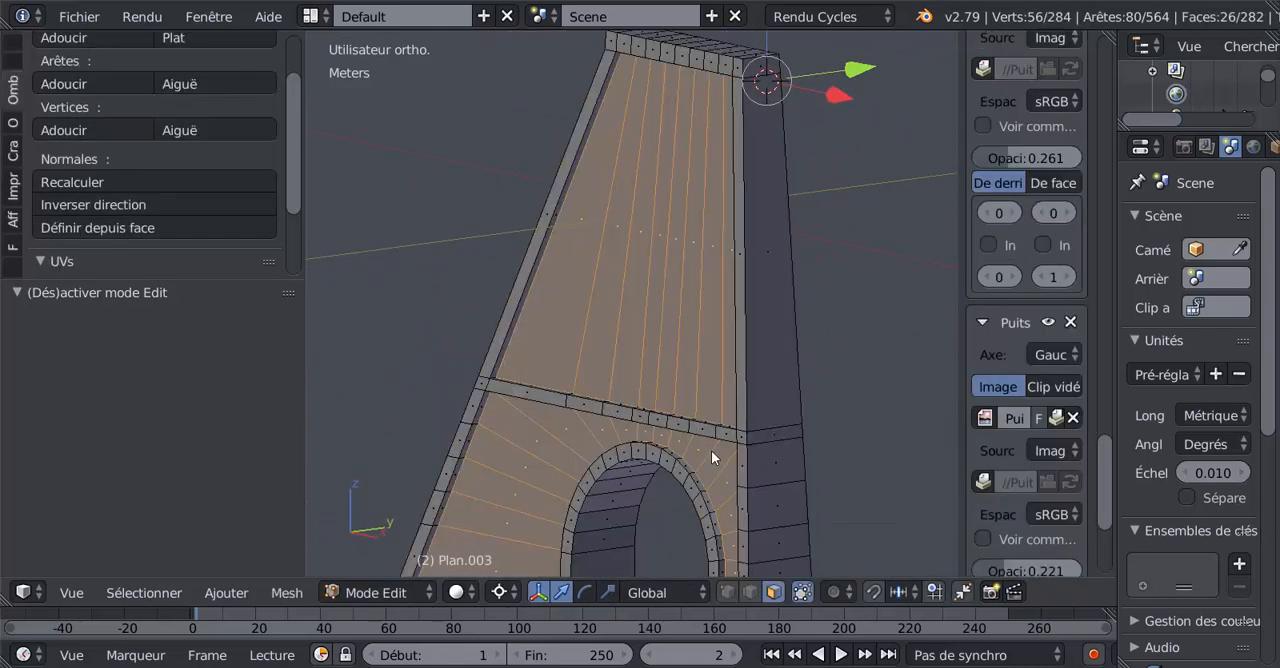
shift+middle_drag(711, 450, 764, 329)
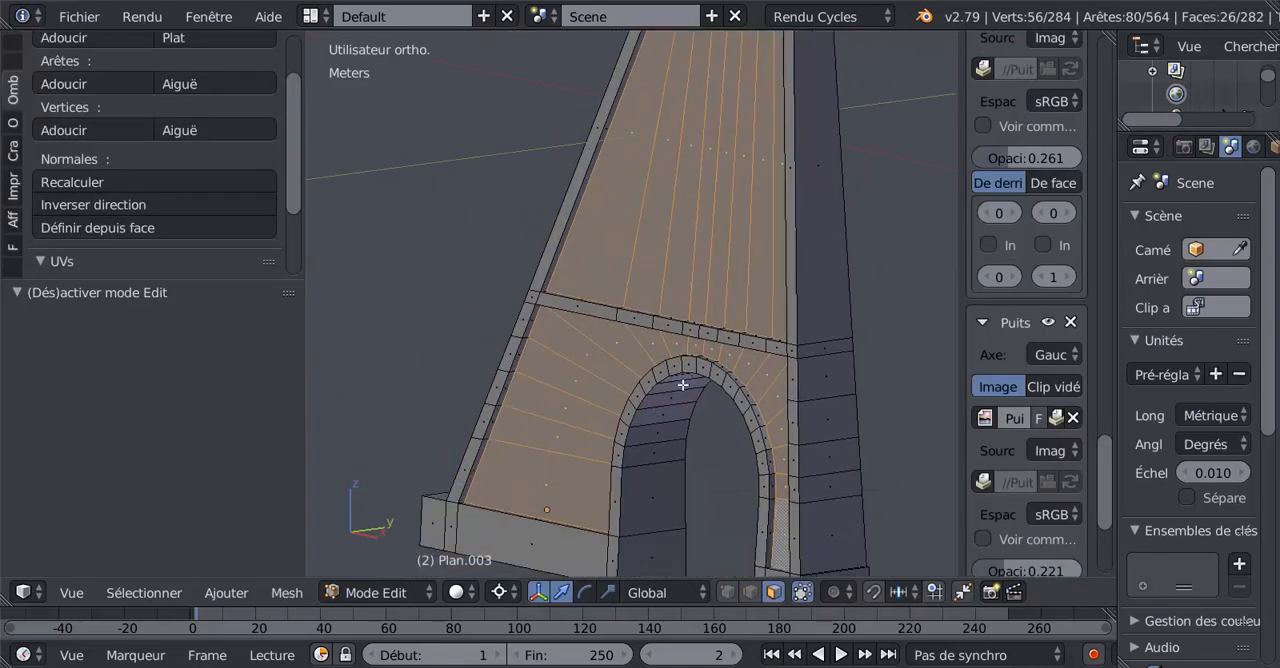
scroll(551, 420, down, 3)
middle_drag(551, 420, 780, 420)
scroll(901, 292, up, 3)
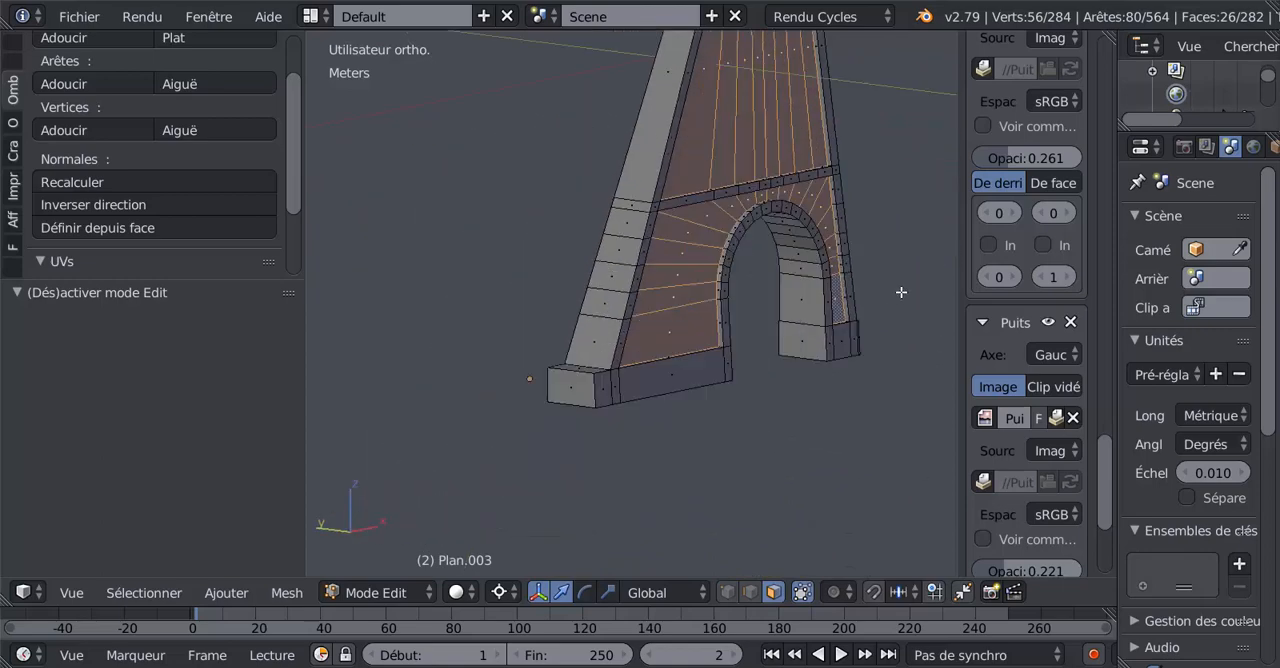
Select the eight outer-side faces of the plinth on both legs, including the narrow strips at their ends.
scroll(670, 400, up, 2)
right_click(601, 422)
shift+right_click(714, 408)
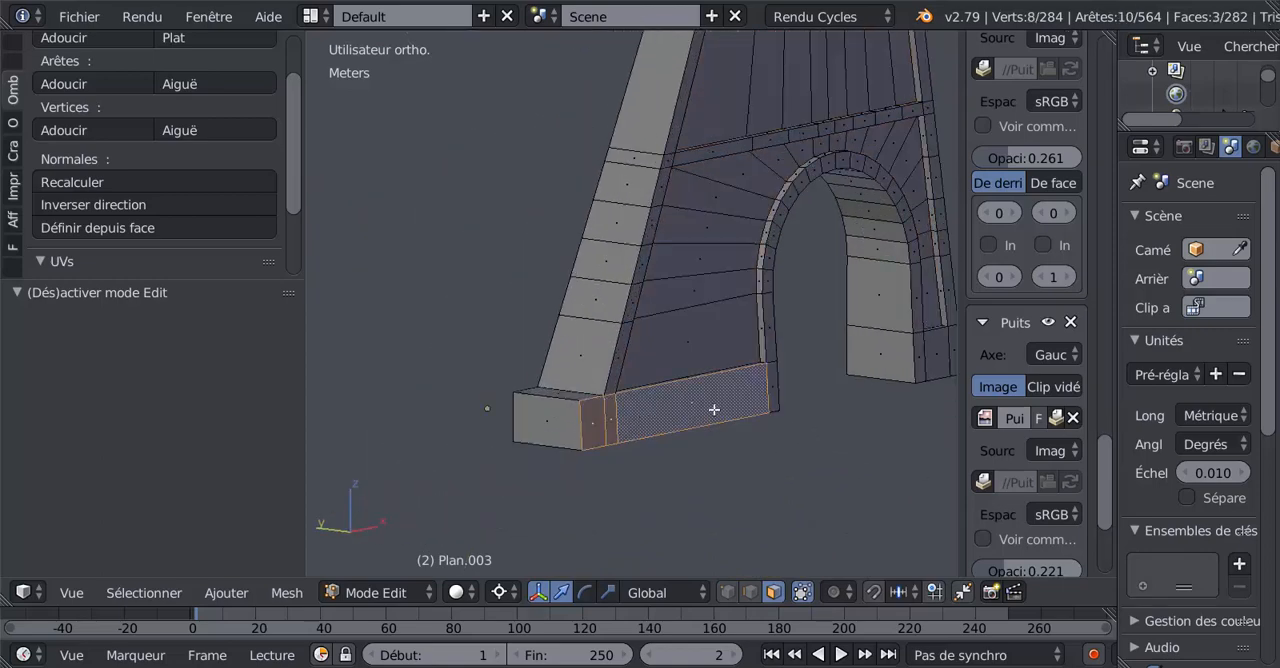
shift+right_click(770, 387)
shift+right_click(920, 355)
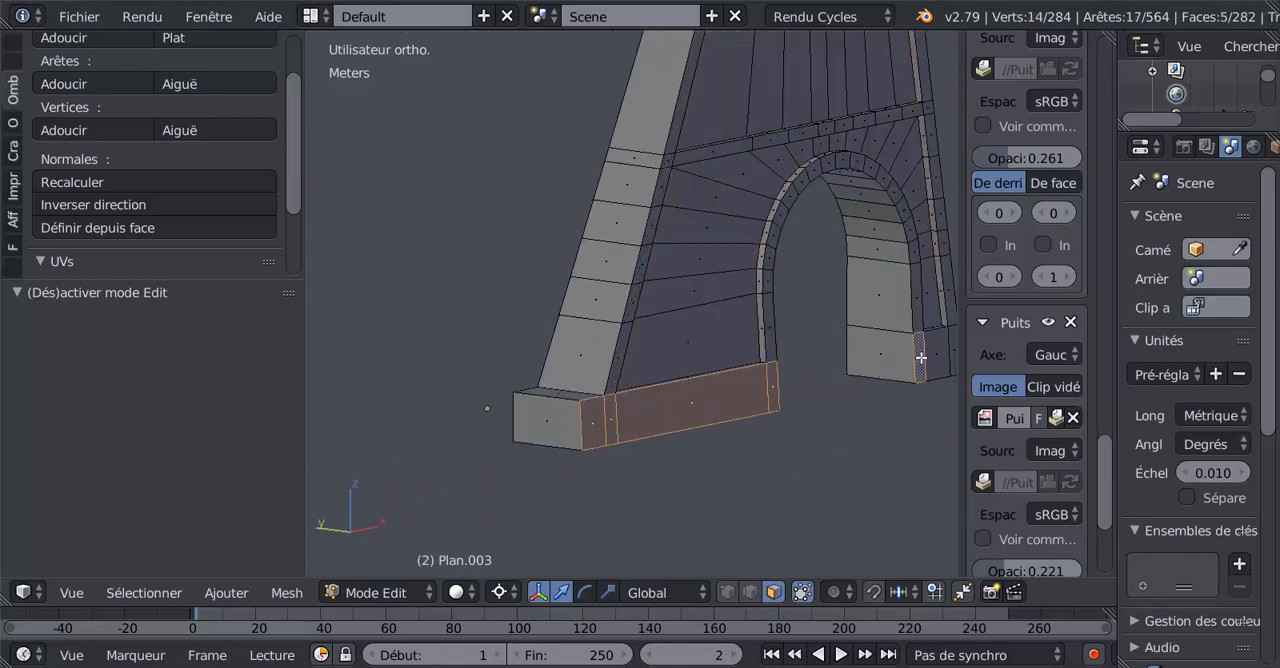
shift+right_click(933, 354)
shift+middle_drag(931, 354, 623, 421)
shift+right_click(716, 390)
middle_drag(872, 420, 625, 404)
scroll(614, 363, up, 2)
shift+right_click(620, 392)
scroll(632, 410, up, 2)
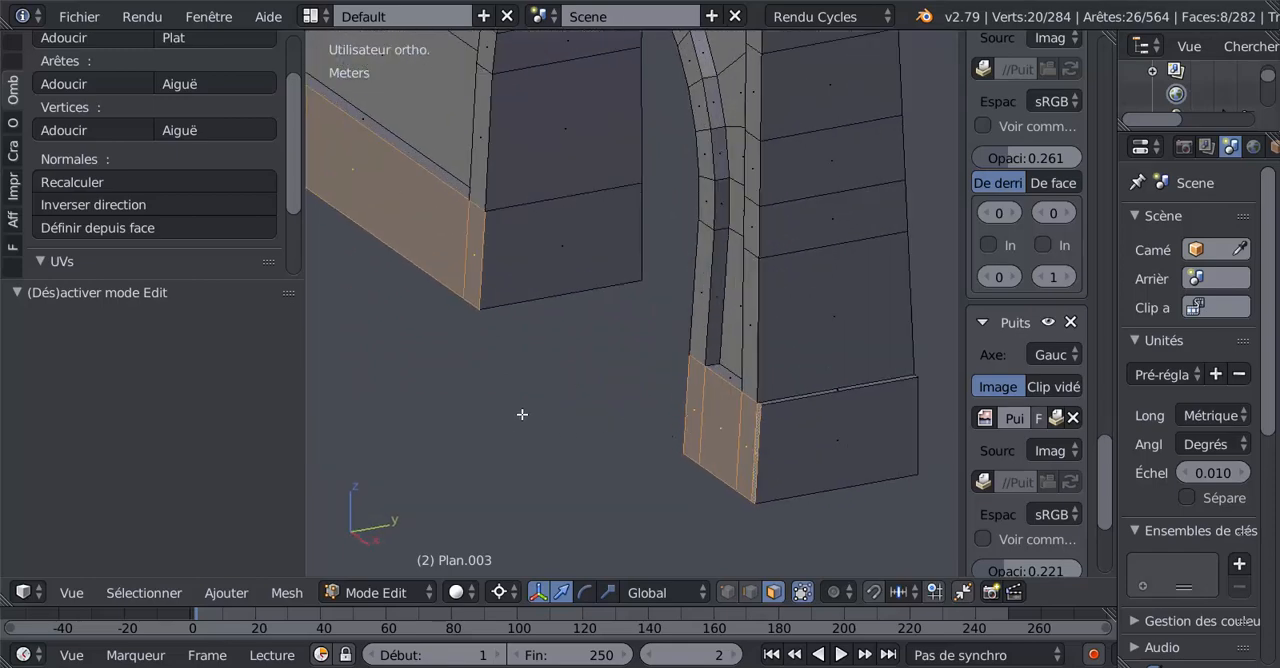
Extrude the eight selected plinth faces and move them -0.456 mm along Y, outward from the wall.
click(553, 417)
click(659, 478)
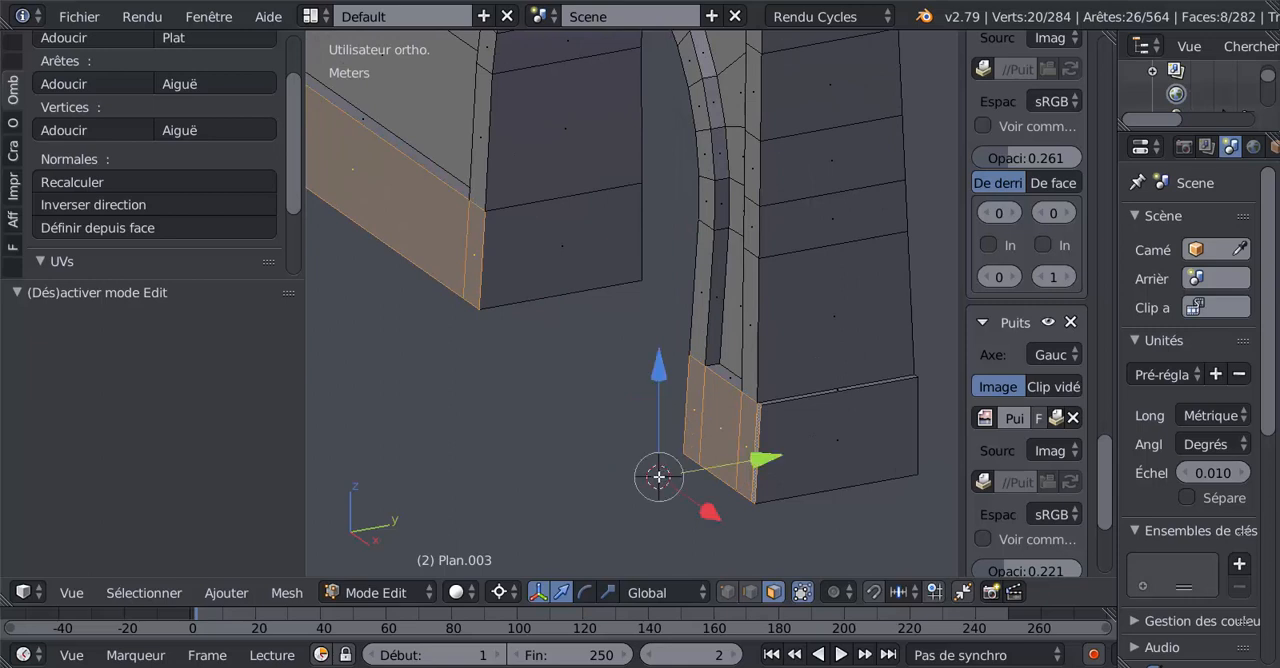
click(588, 431)
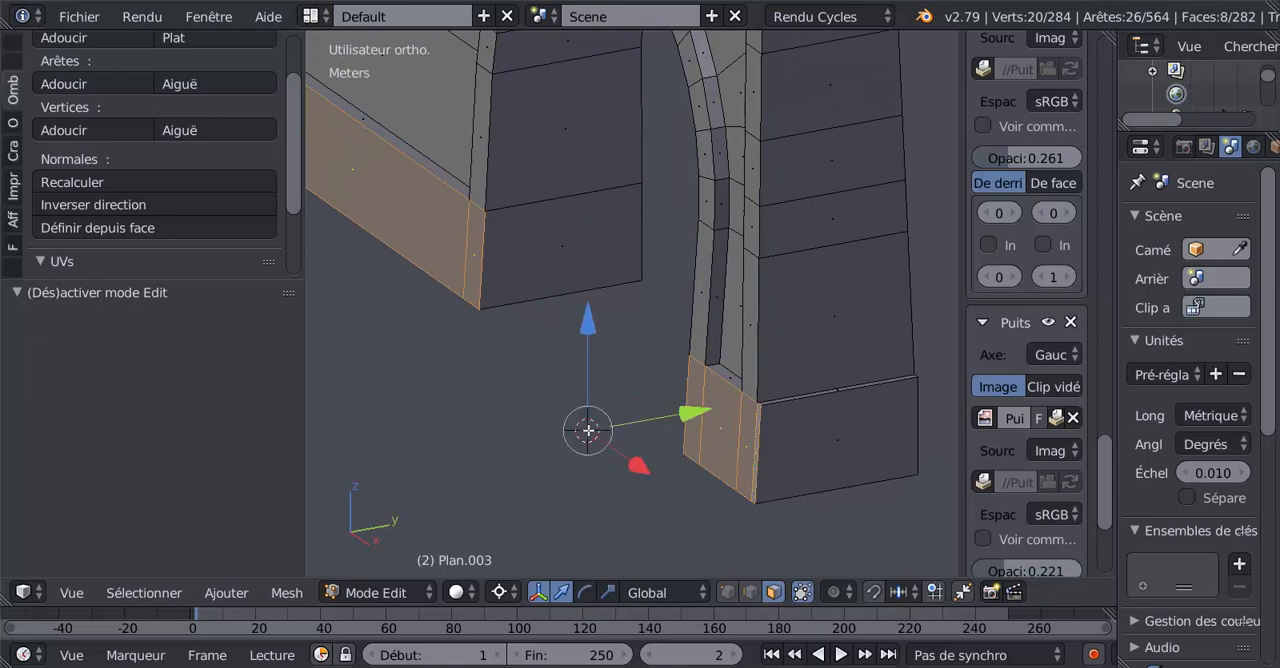
key(e)
key(Escape)
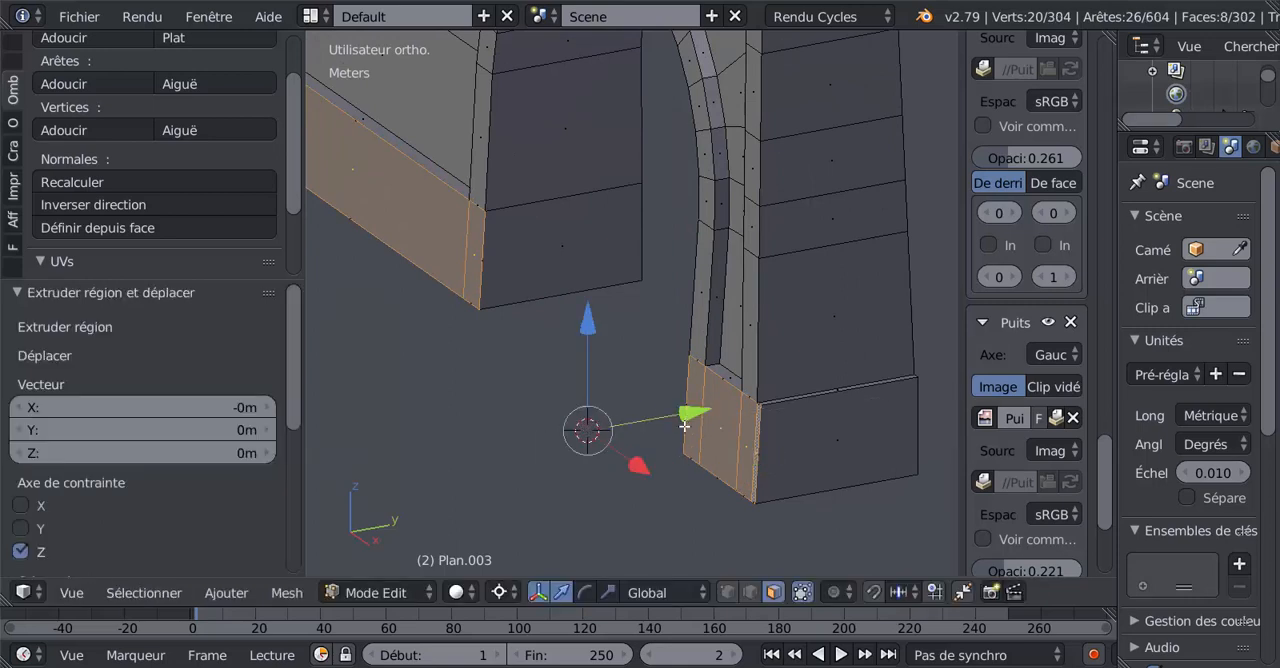
drag(690, 410, 688, 411)
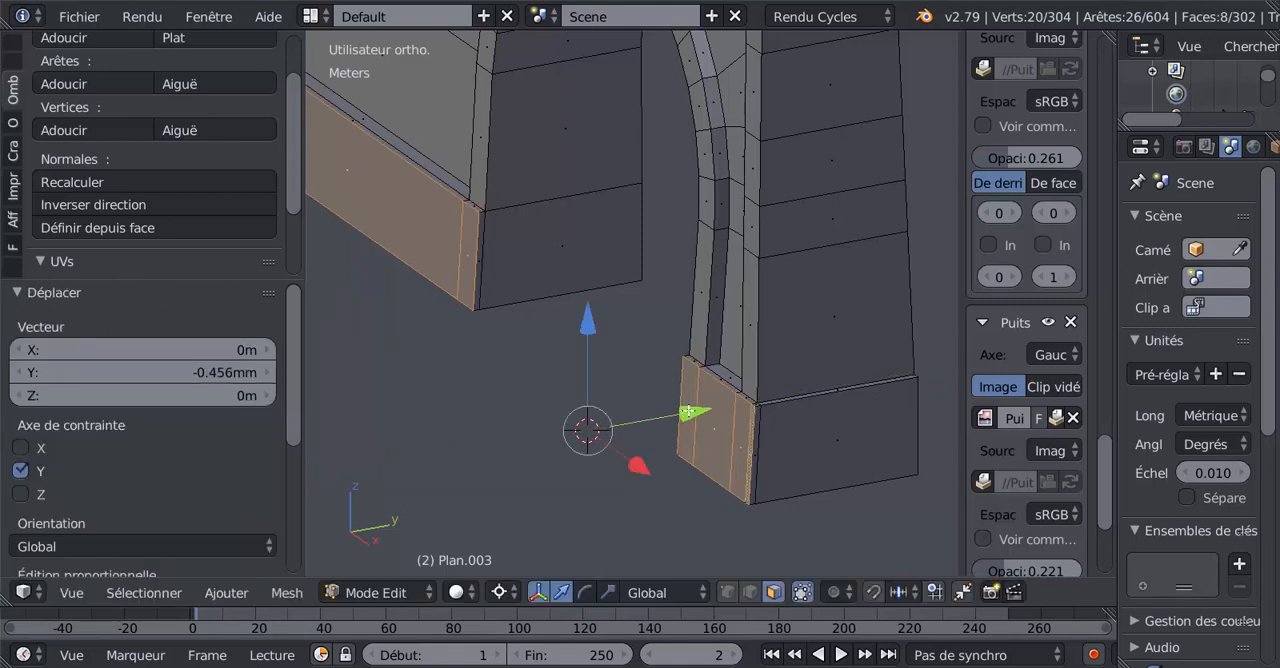
Nudge the extruded plinth faces slightly along Y and check the projecting plinth on both legs in object mode.
middle_drag(758, 377, 770, 424)
scroll(871, 389, up, 3)
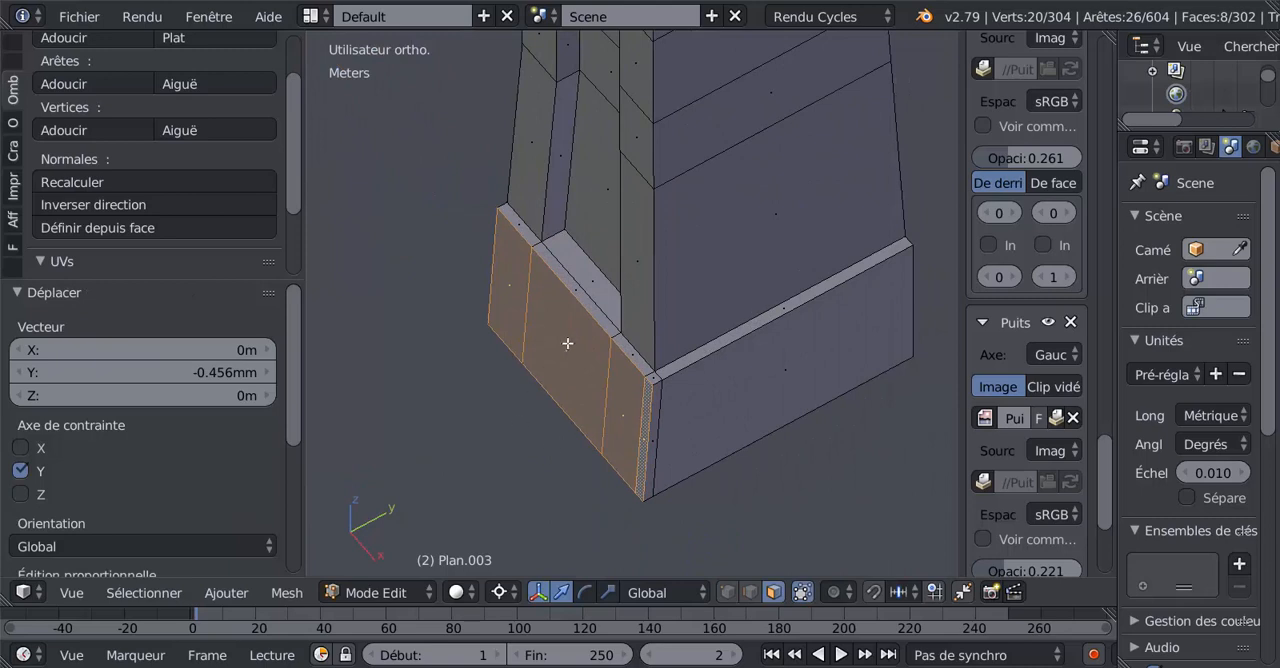
scroll(470, 496, down, 1)
click(460, 413)
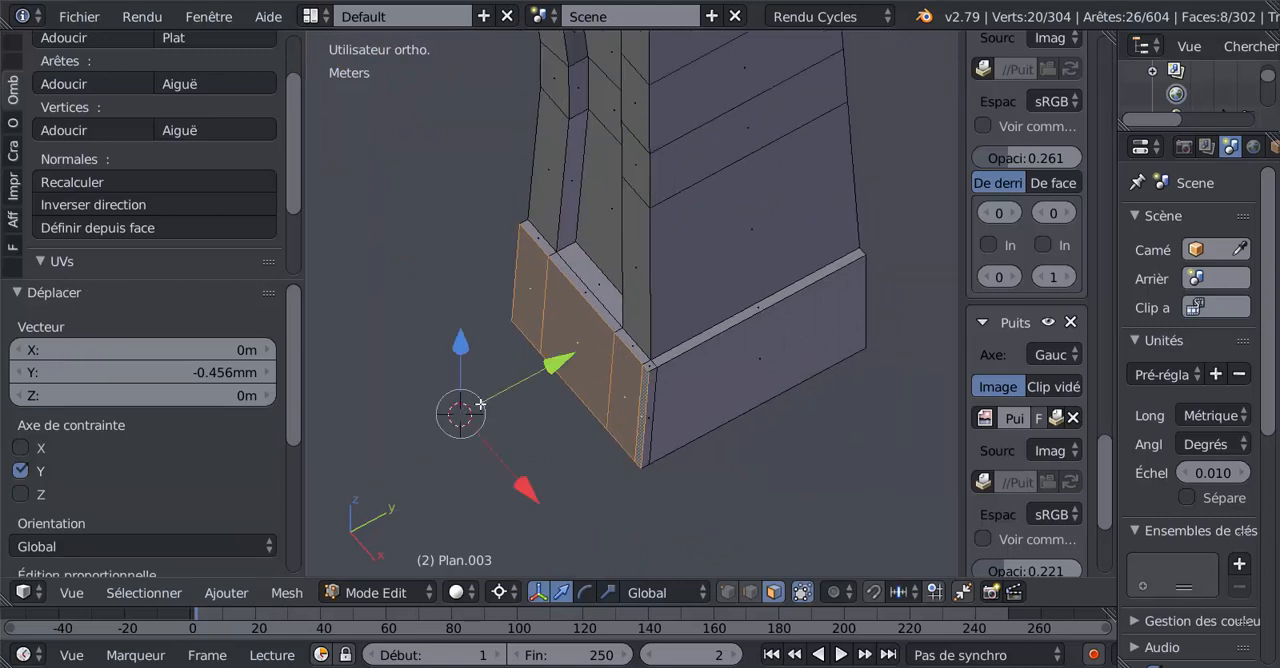
drag(551, 365, 551, 366)
key(Tab)
middle_drag(551, 365, 801, 328)
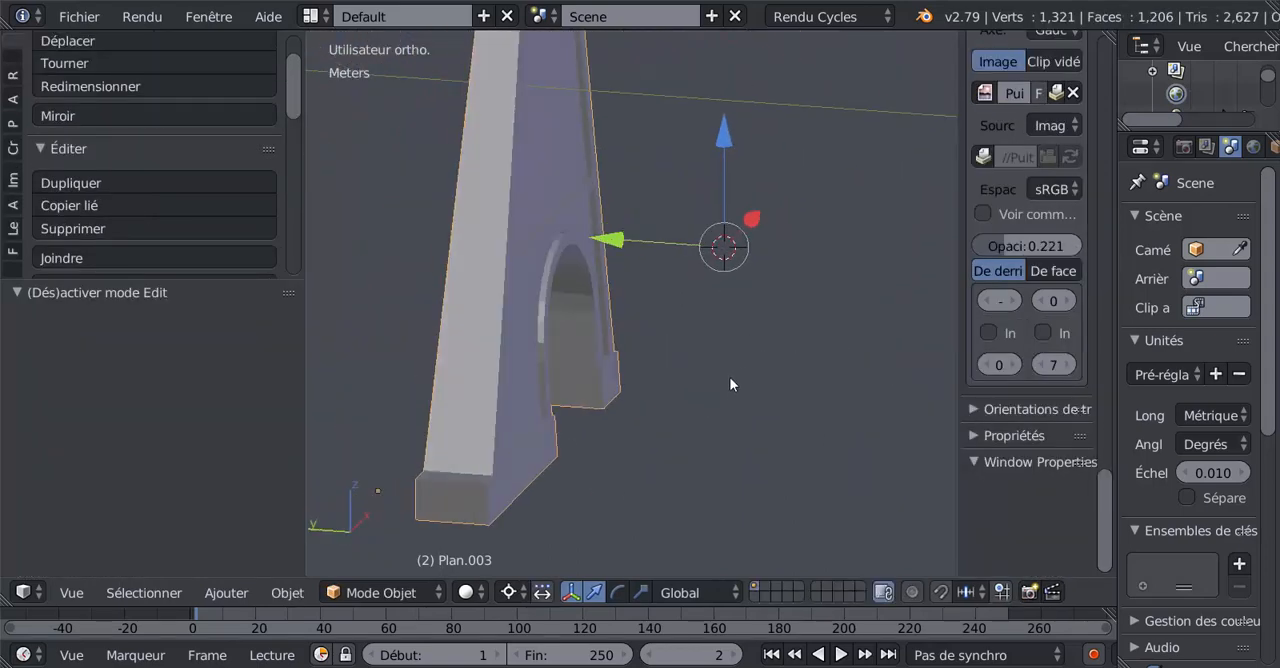
key(Tab)
middle_drag(620, 416, 473, 398)
key(Tab)
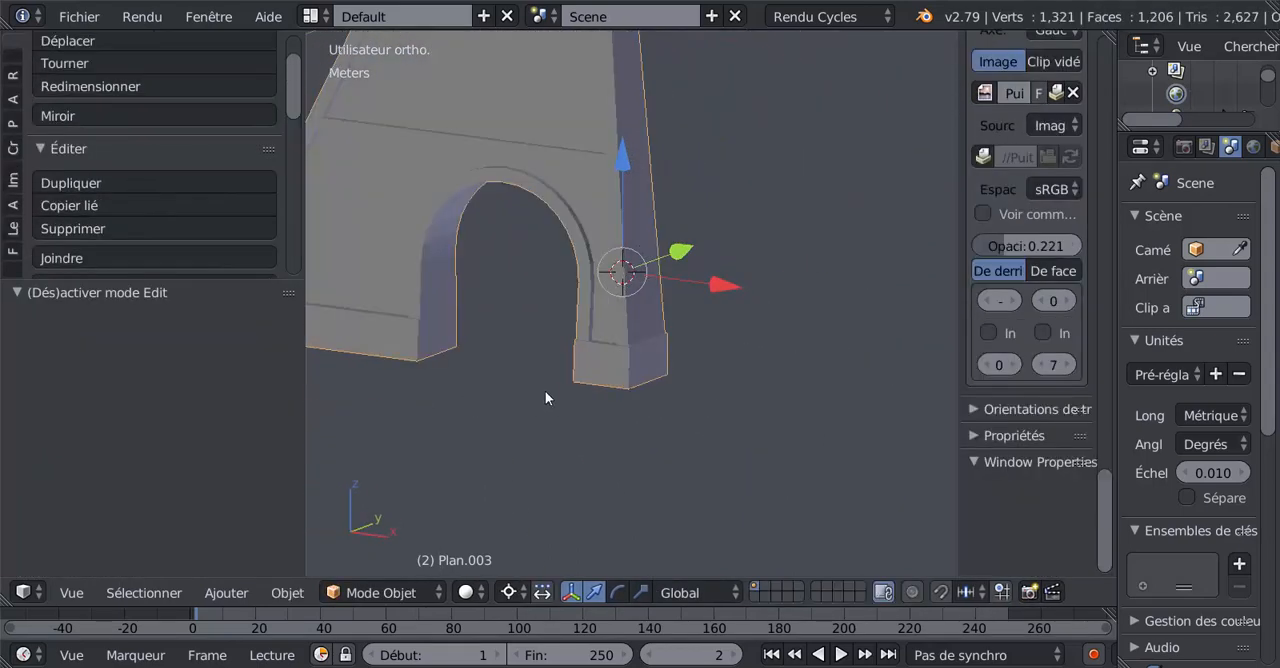
Select only the wide leg's arch-side plinth face and the narrow extruded strip beside it.
scroll(545, 398, up, 3)
key(Tab)
scroll(551, 362, up, 3)
right_click(551, 363)
scroll(525, 381, up, 2)
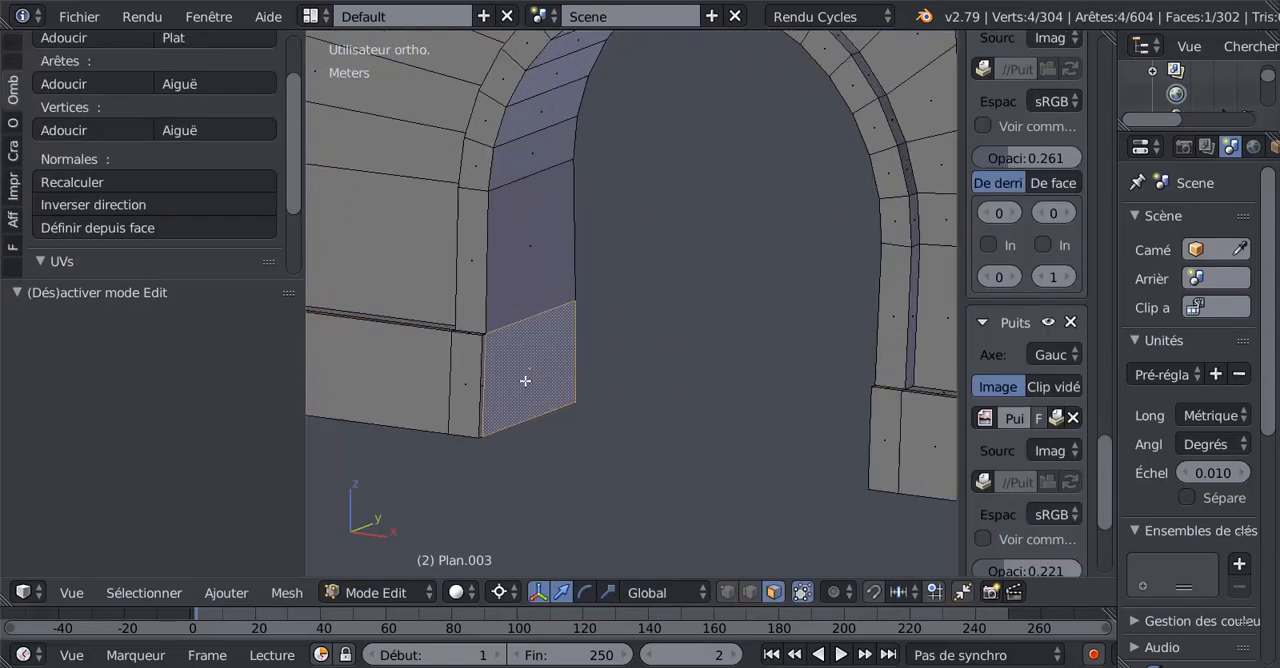
key(a)
right_click(519, 371)
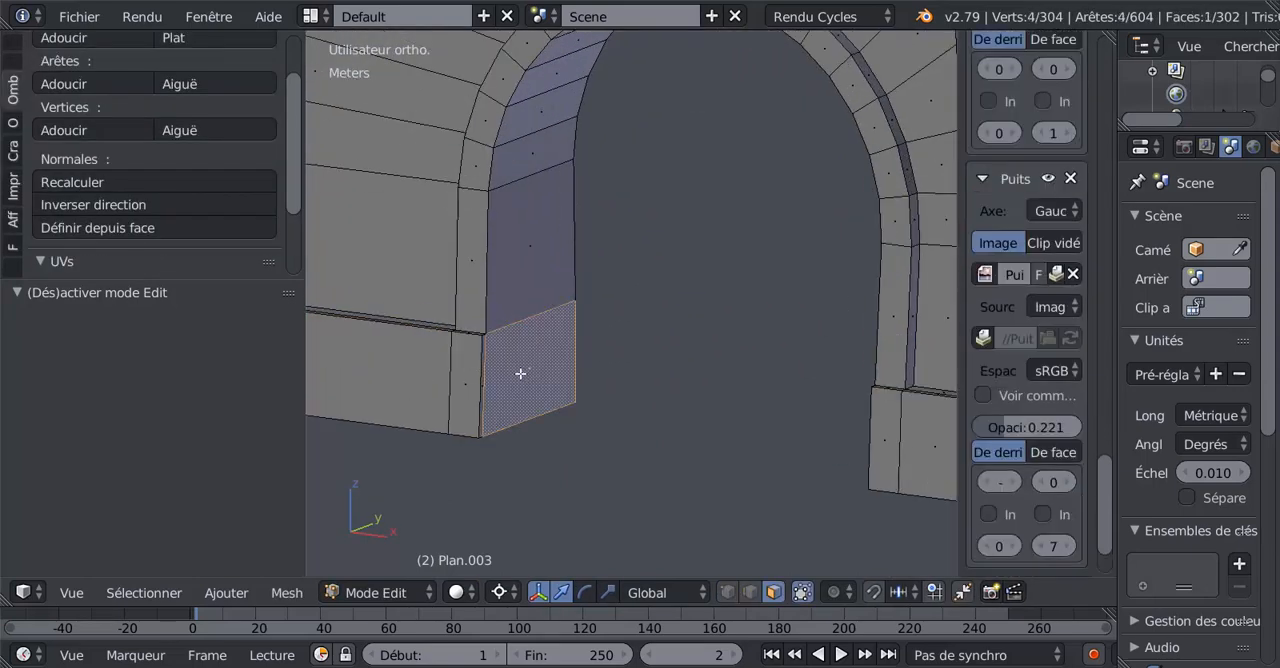
shift+right_click(483, 378)
Add the narrow leg's arch-side plinth face and its adjoining extruded strip to the selection.
scroll(526, 397, down, 2)
middle_drag(526, 397, 757, 414)
scroll(597, 423, up, 4)
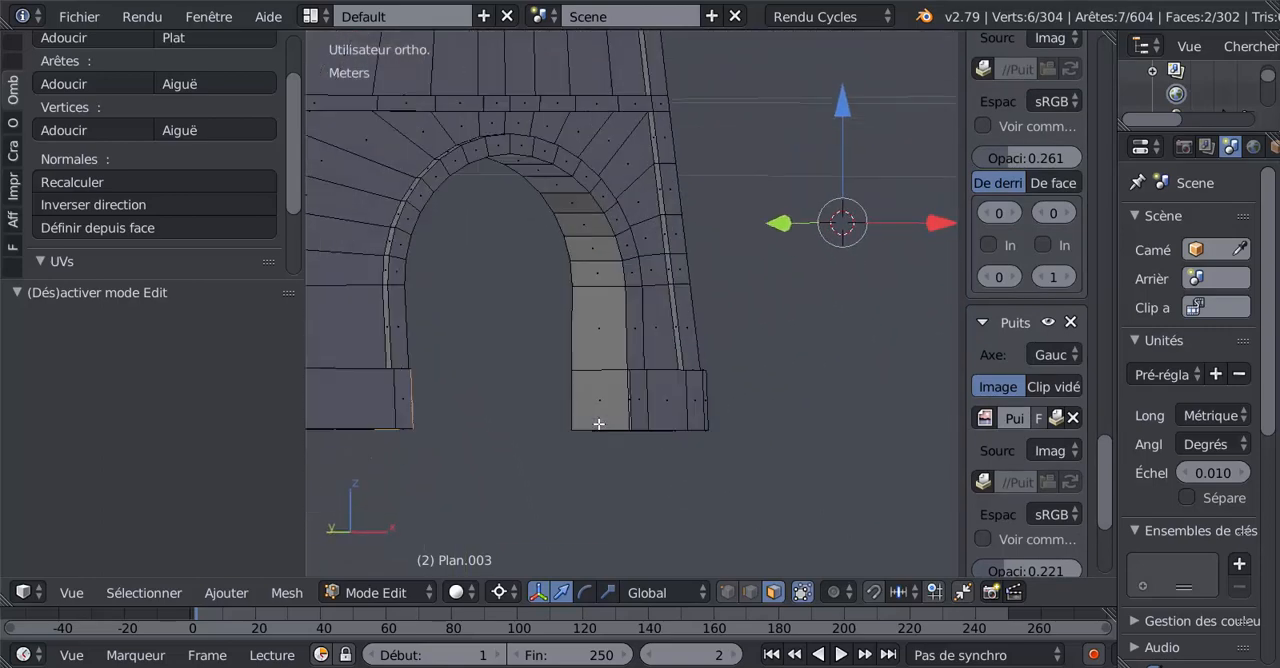
shift+right_click(590, 450)
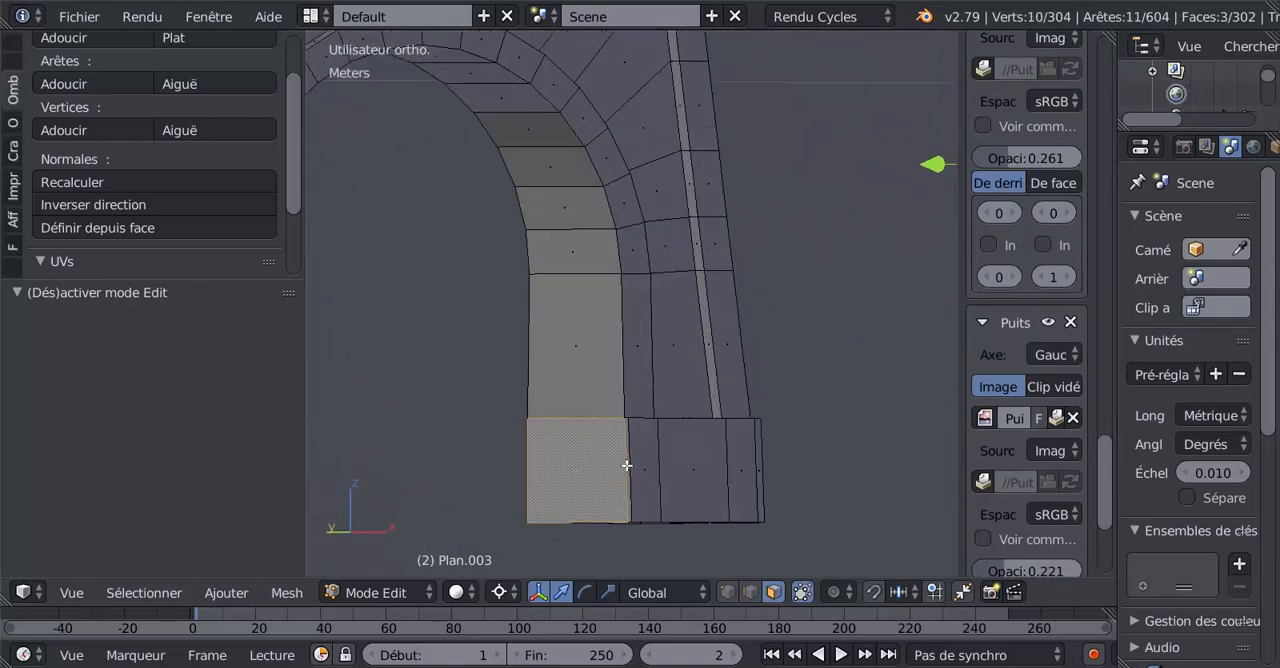
shift+right_click(626, 466)
scroll(622, 464, down, 3)
middle_drag(620, 463, 611, 506)
scroll(597, 435, up, 1)
scroll(685, 477, up, 2)
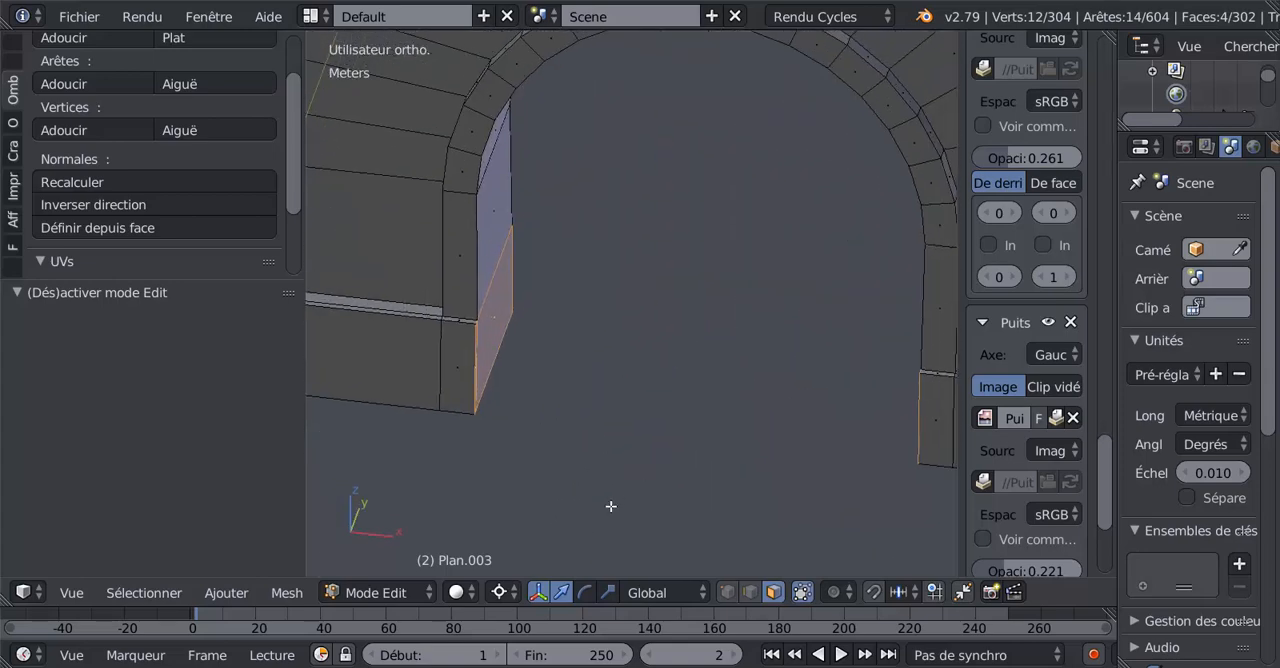
Extrude the four arch-side plinth faces and scale them slightly inward along X around the selection's centre.
key(ctrl+alt+s)
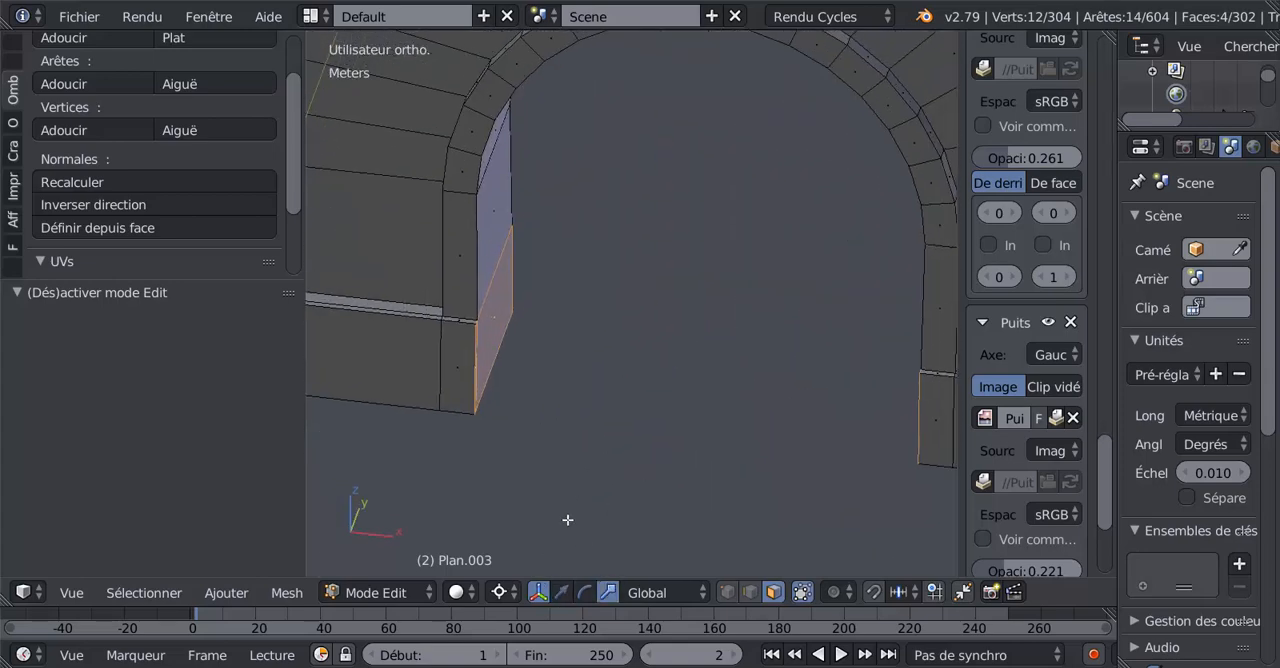
click(499, 592)
click(553, 493)
middle_drag(707, 438, 819, 419)
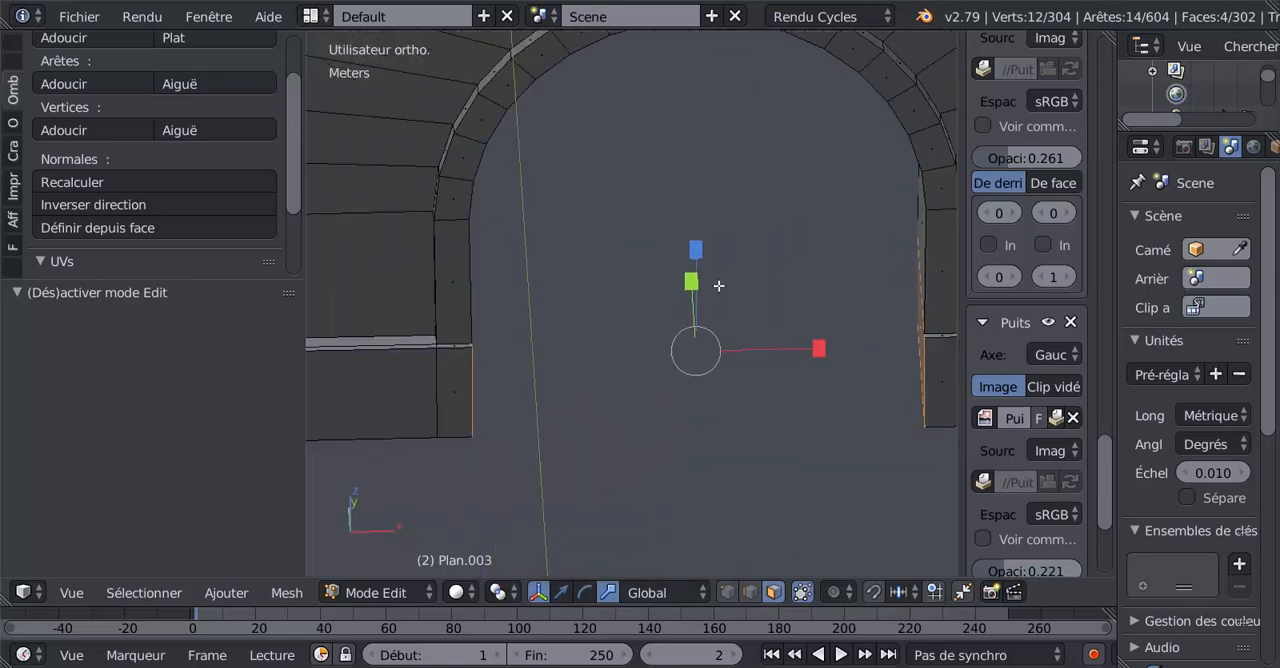
middle_drag(657, 393, 767, 431)
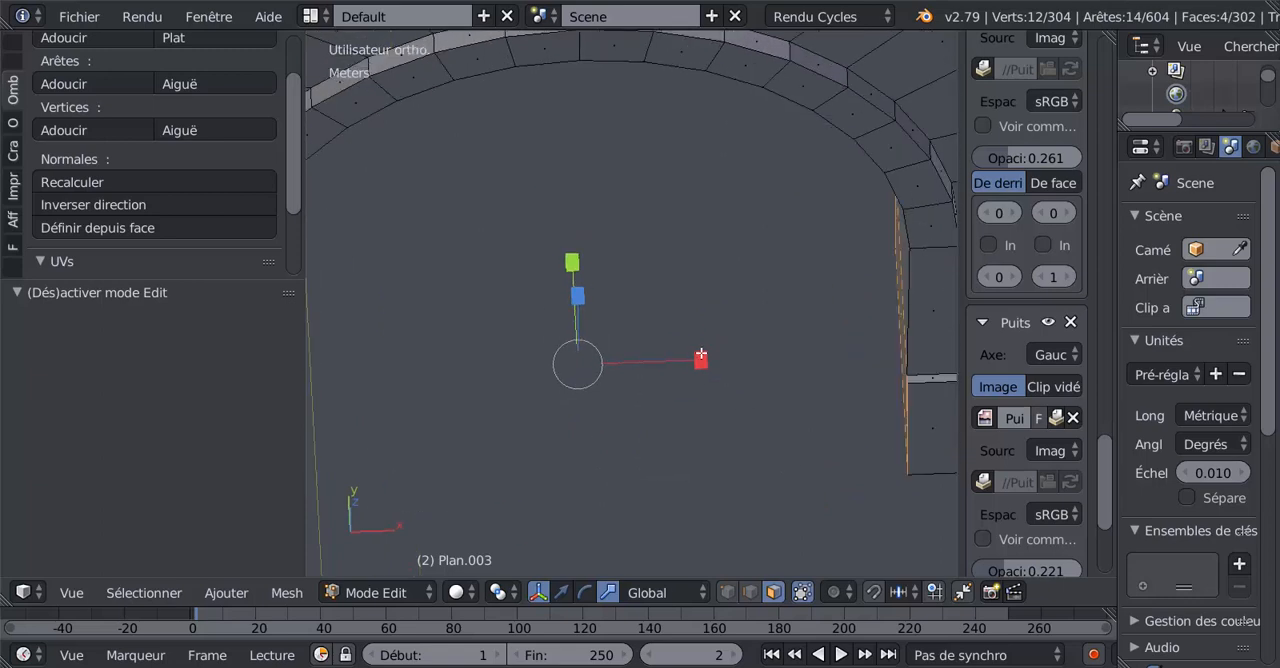
key(e)
right_click(718, 420)
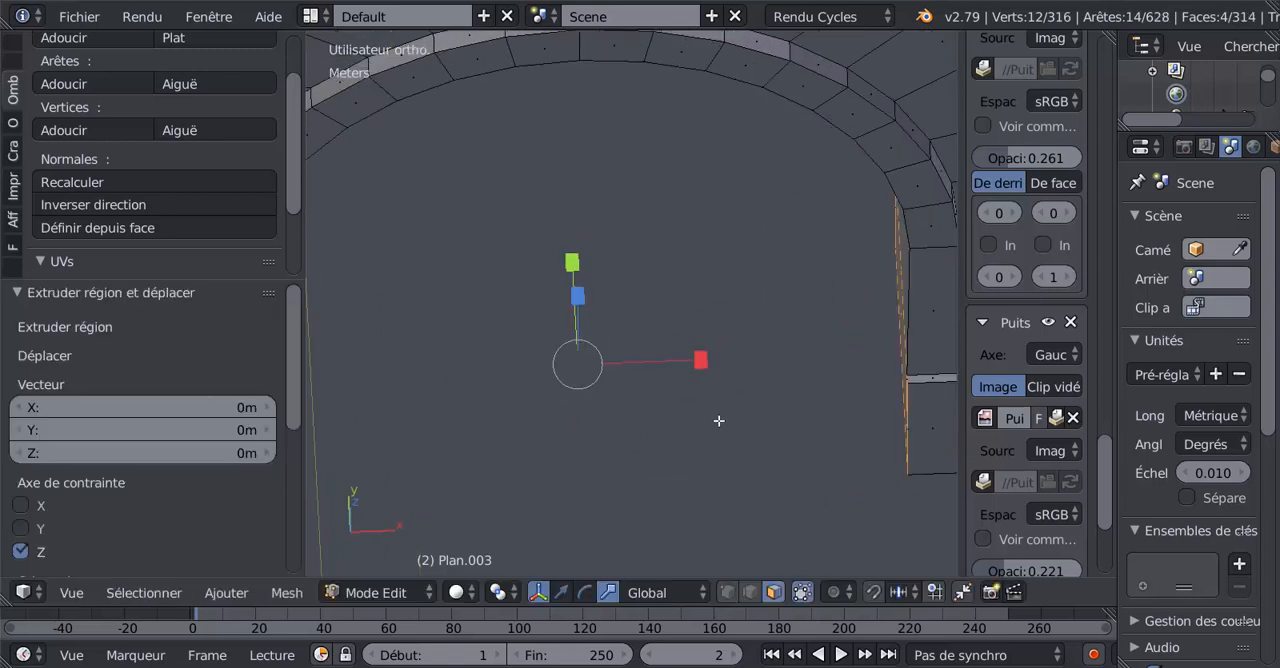
drag(708, 365, 705, 370)
Examine the plinth projection inside the arch on both legs from several angles in object mode.
key(Tab)
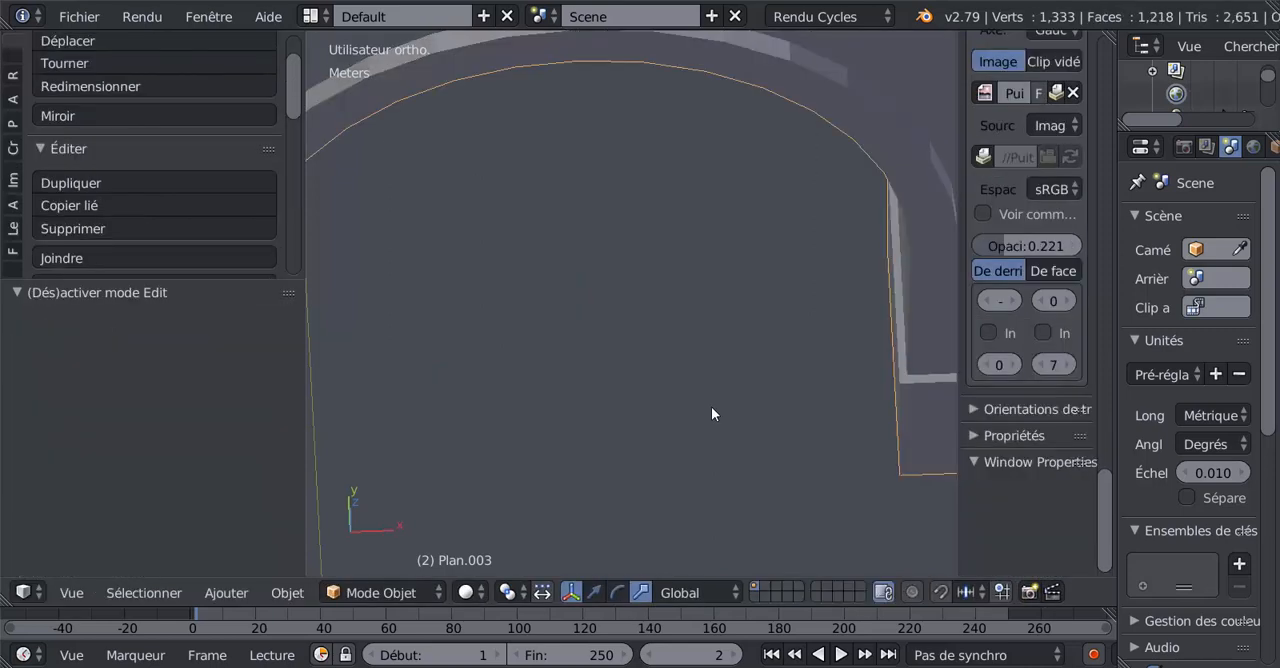
middle_drag(711, 406, 798, 305)
middle_drag(766, 355, 617, 378)
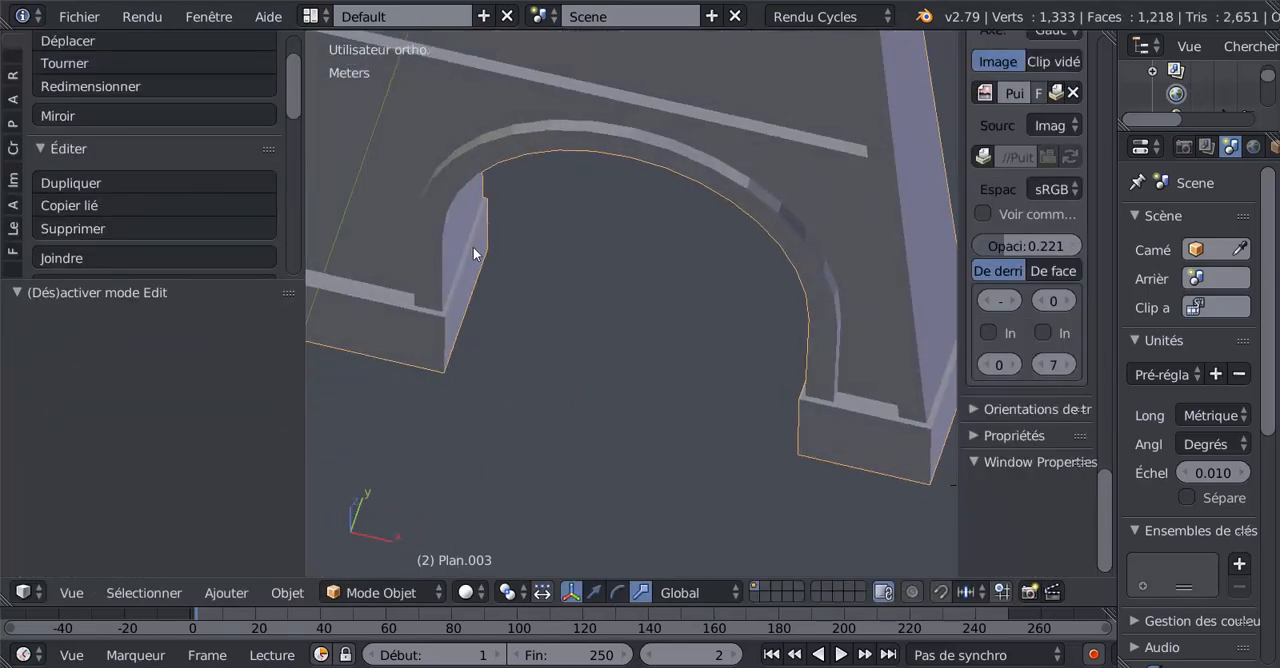
middle_drag(725, 293, 588, 326)
key(Tab)
Select the whole pillar wall mesh in edit mode and remove its duplicate vertices.
key(Tab)
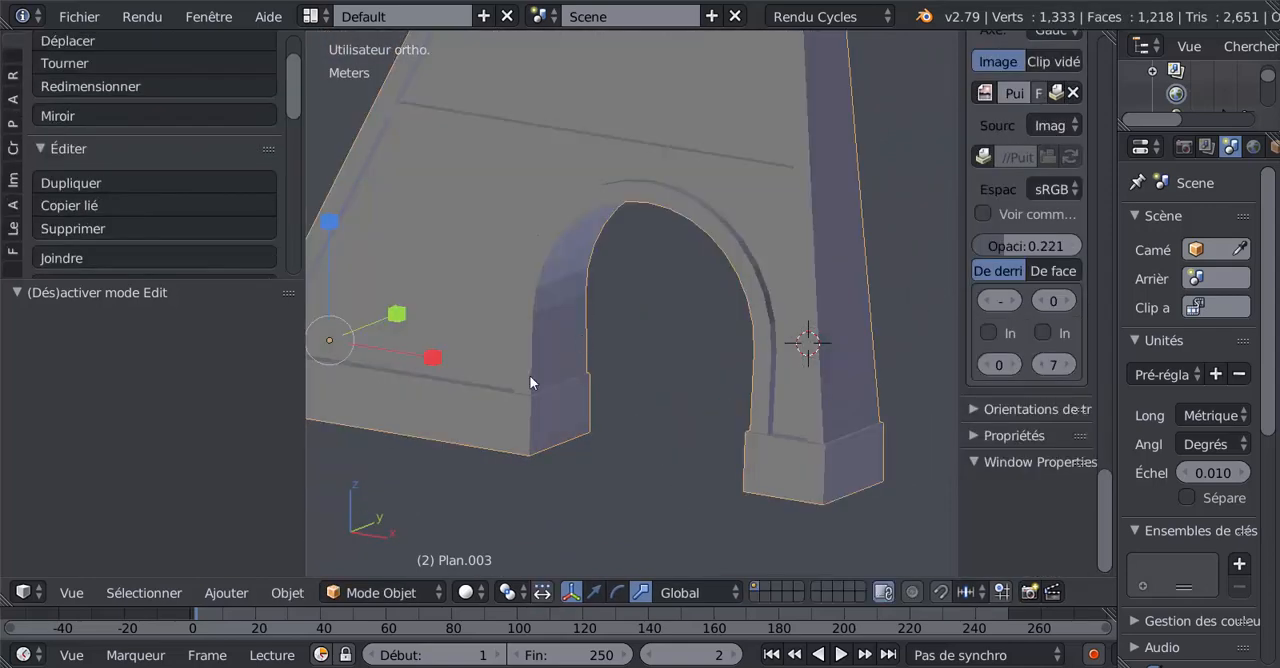
middle_drag(511, 390, 791, 441)
key(Tab)
key(a)
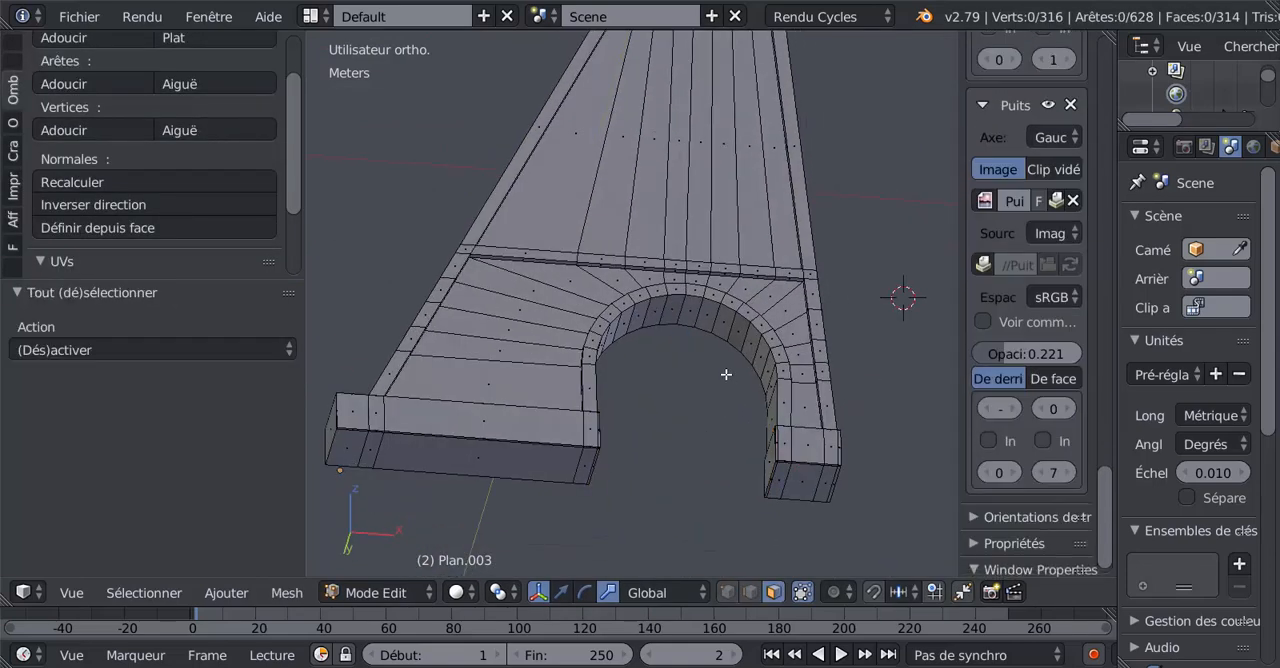
key(a)
scroll(725, 373, down, 2)
scroll(78, 158, down, 3)
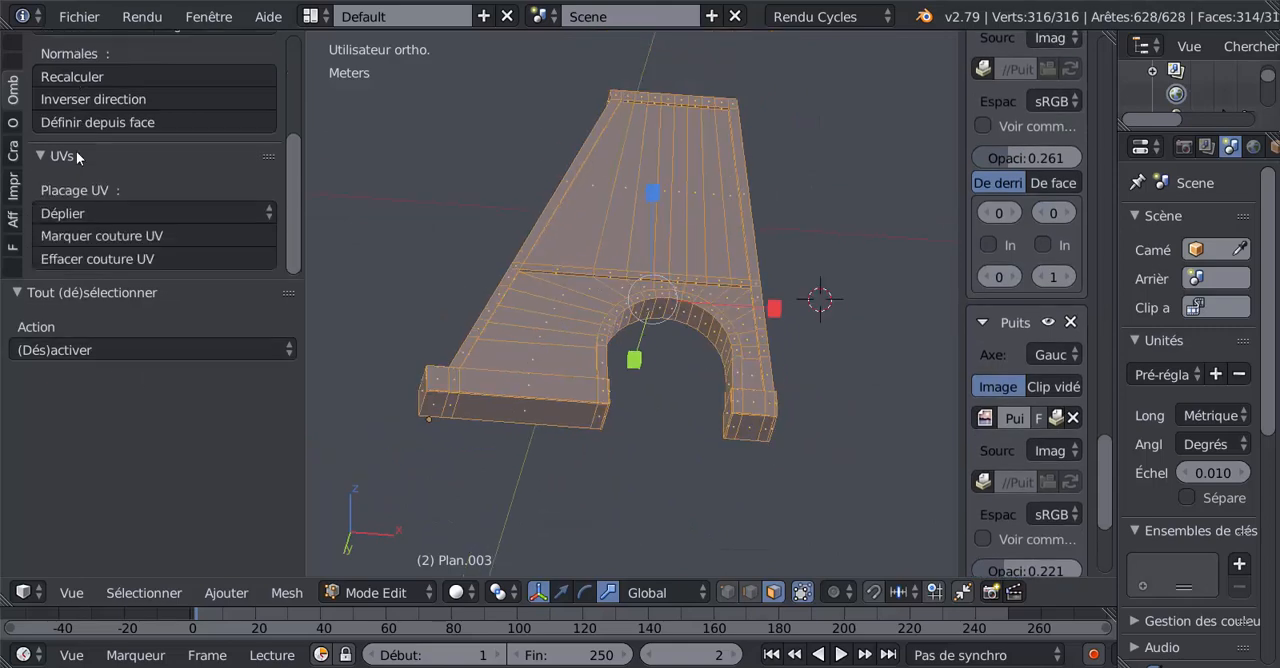
click(9, 30)
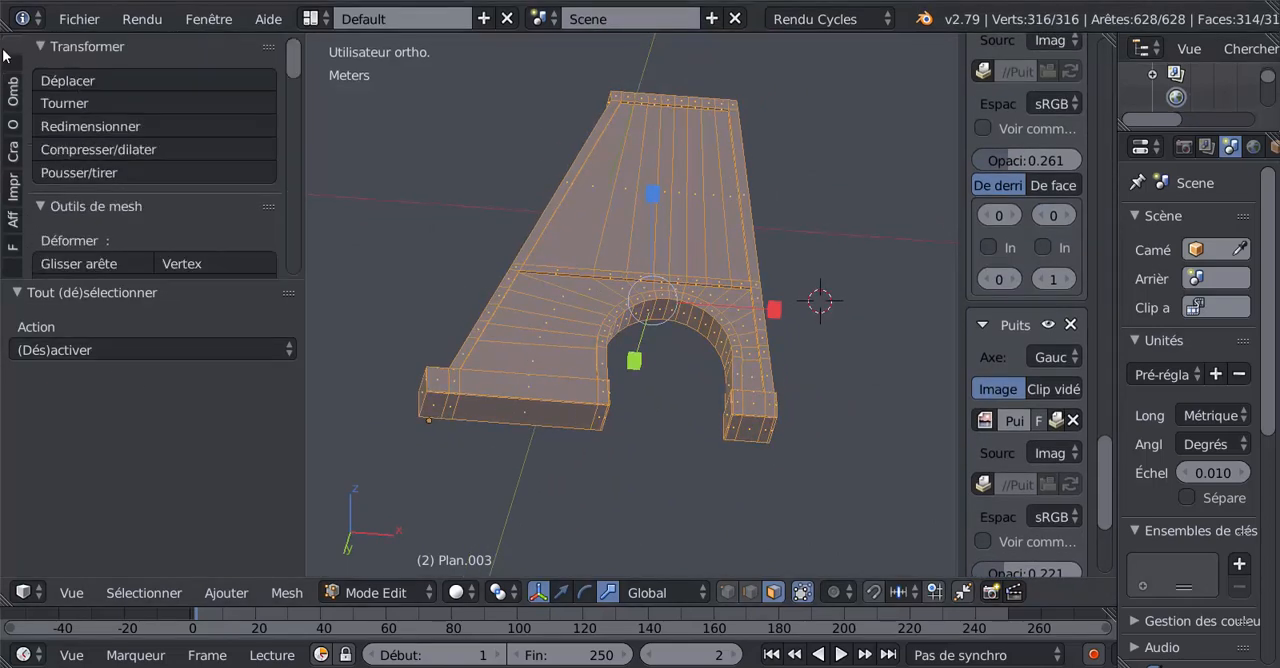
scroll(257, 150, down, 10)
scroll(310, 244, down, 10)
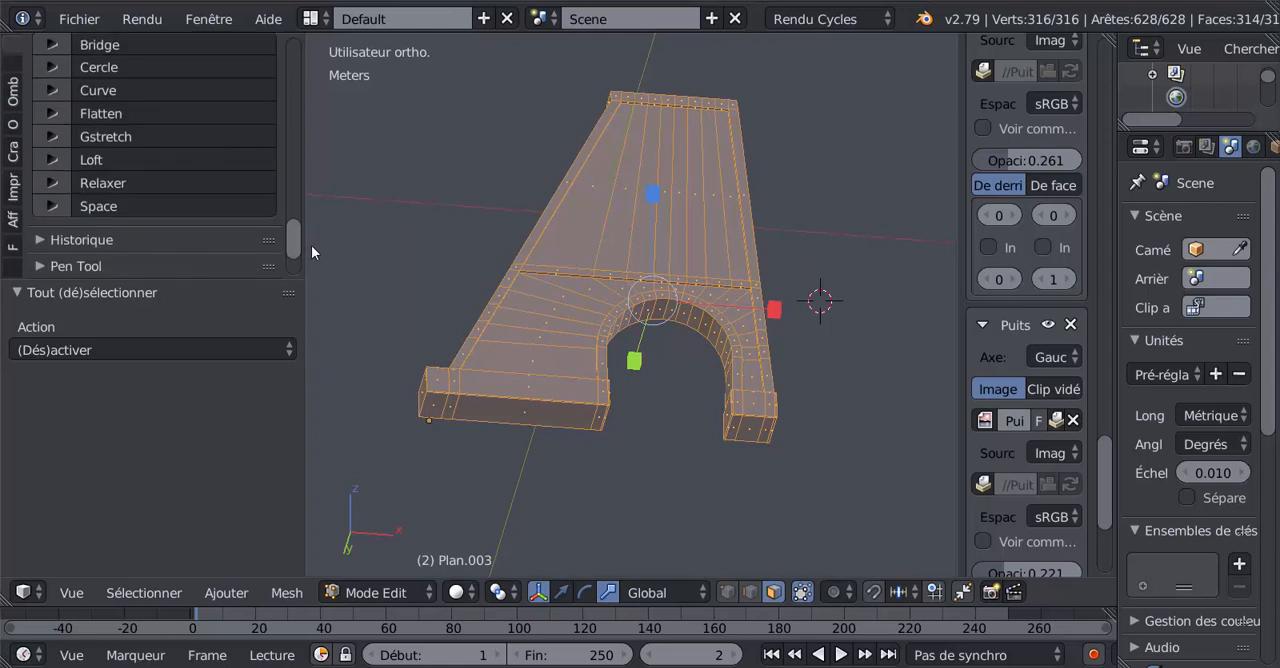
scroll(313, 250, up, 10)
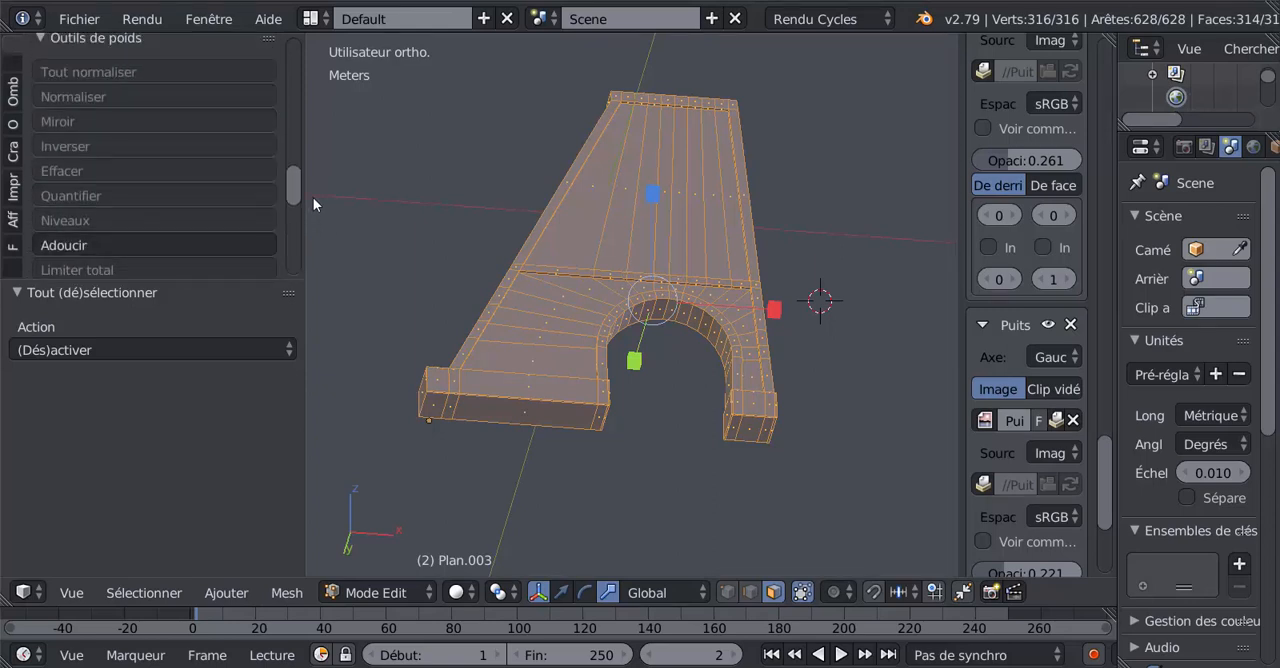
scroll(313, 215, down, 6)
scroll(312, 200, up, 10)
scroll(296, 150, up, 2)
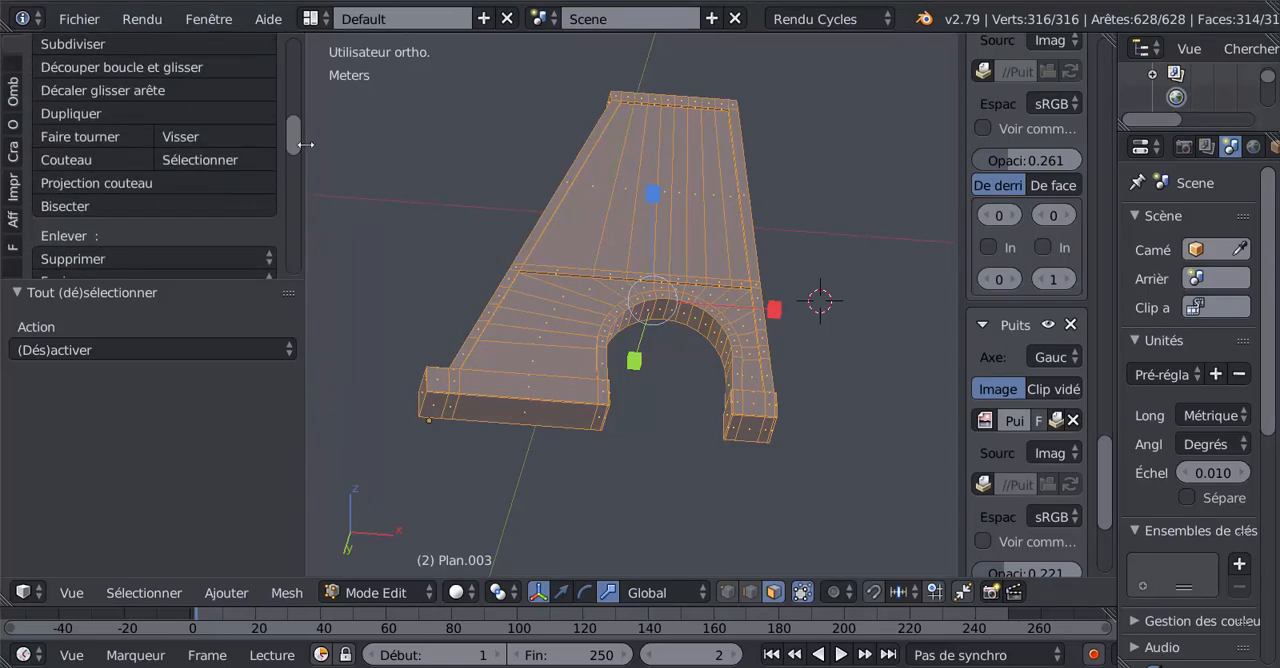
scroll(150, 166, up, 5)
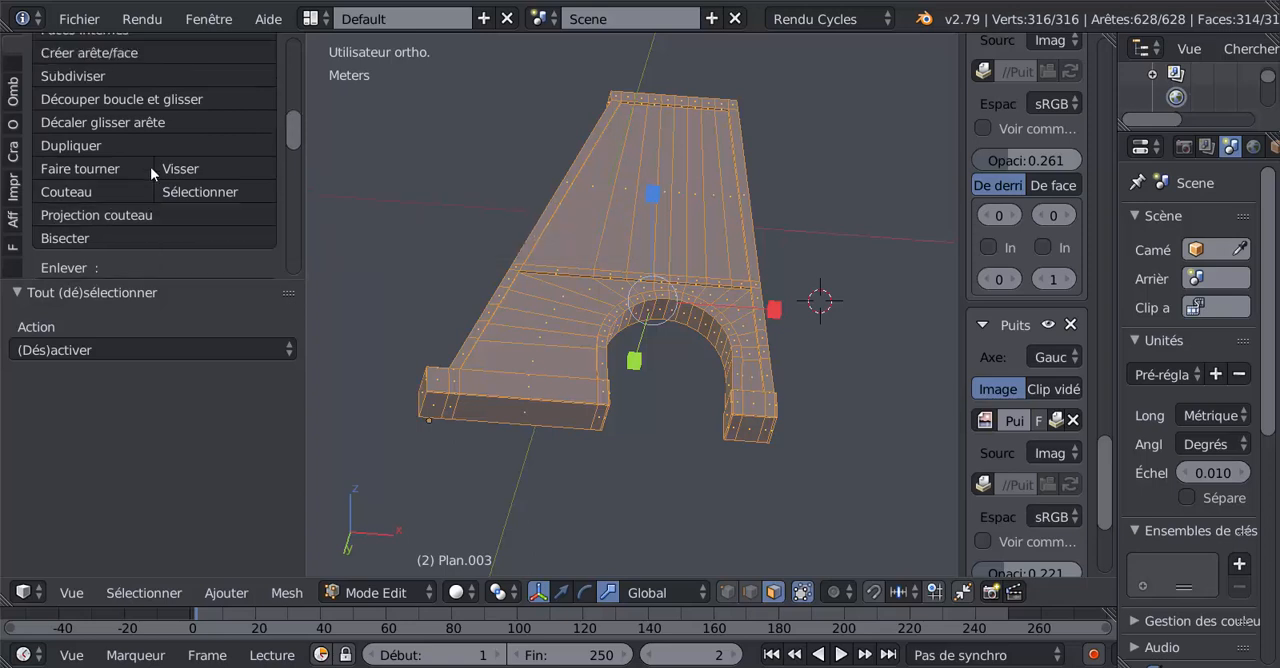
scroll(150, 166, down, 9)
scroll(151, 168, down, 1)
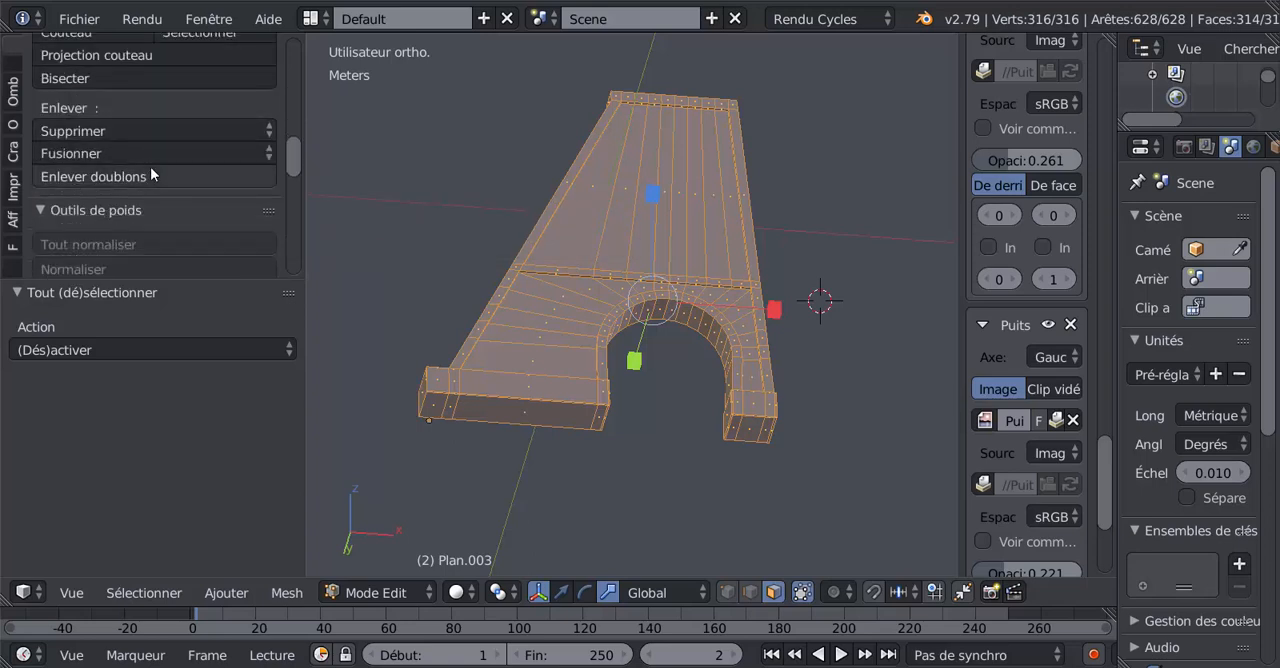
click(90, 175)
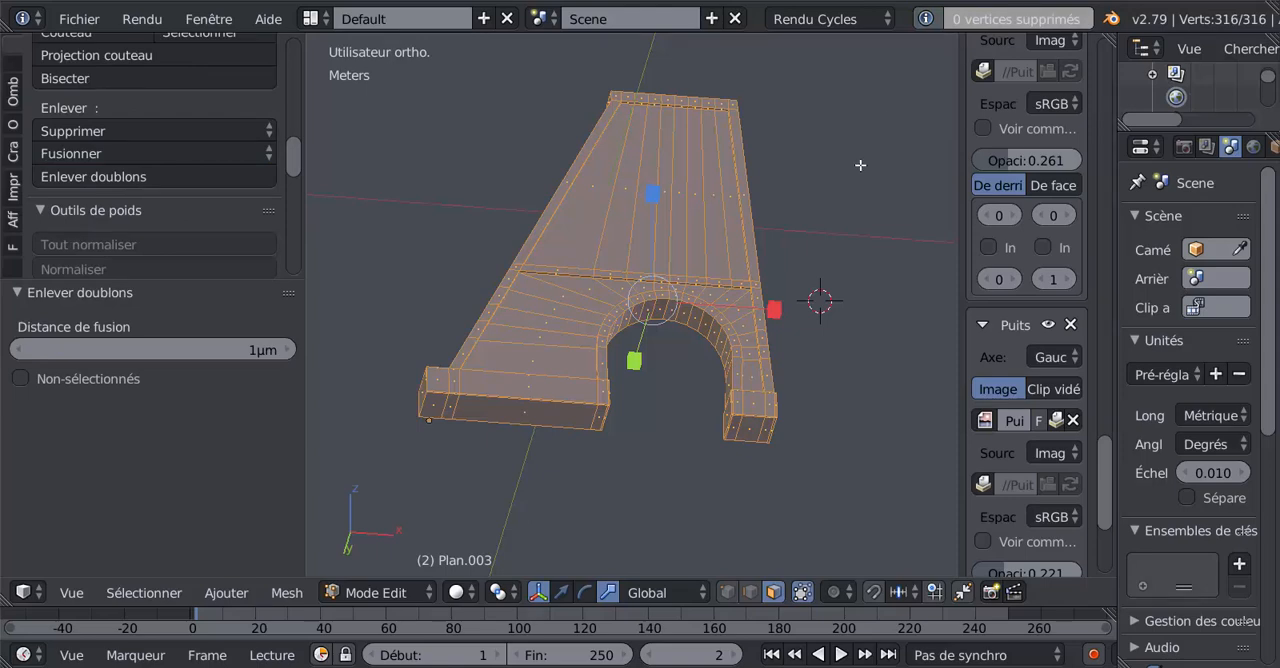
Examine the wall's top band against the elevation drawings from the left, front and back, in solid and wireframe display.
middle_drag(700, 242, 786, 362)
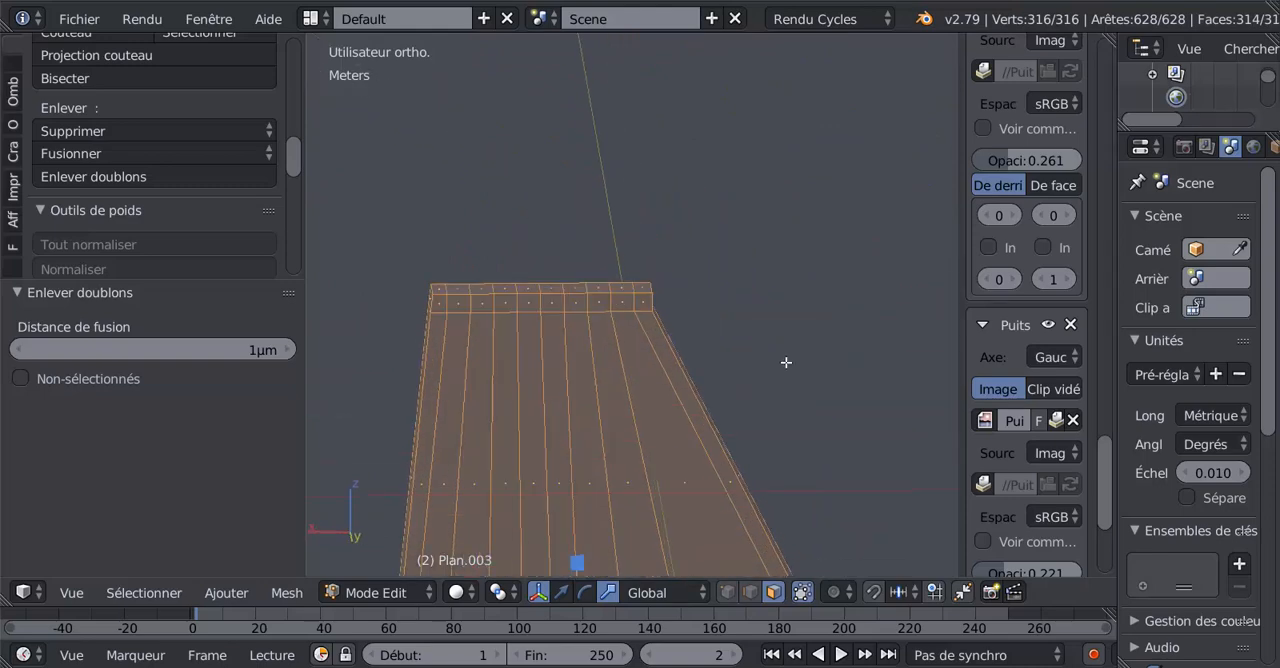
key(ctrl+KP_3)
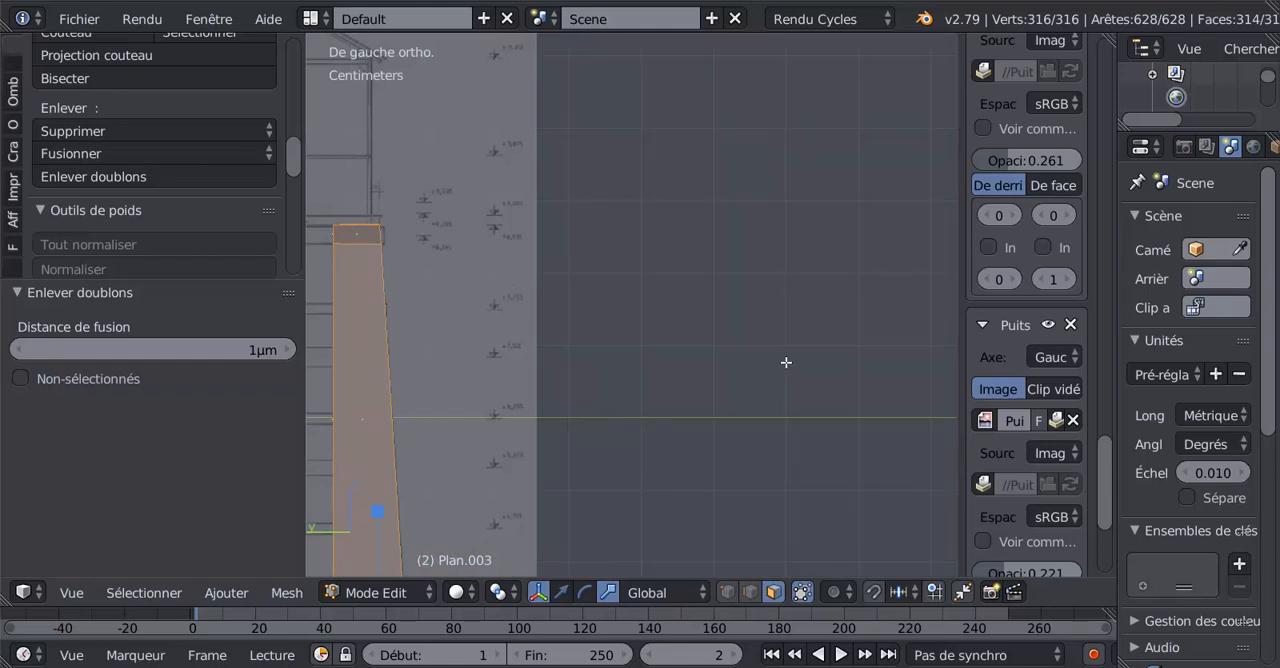
key(KP_1)
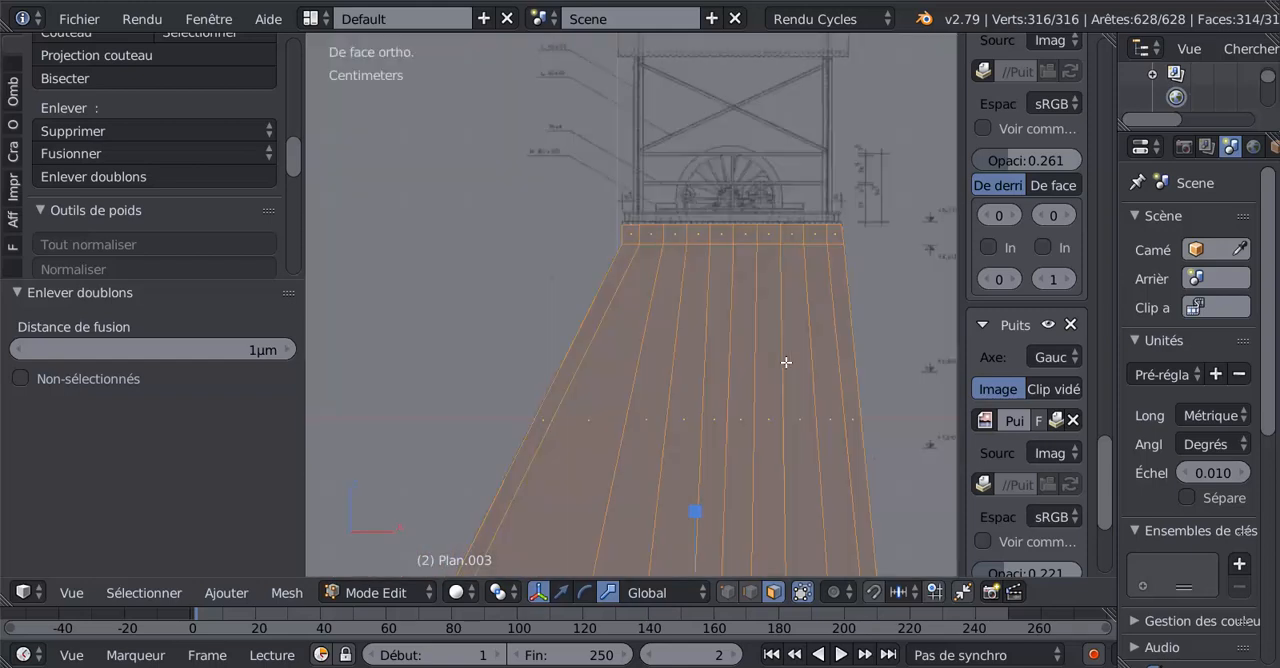
key(ctrl+KP_1)
scroll(786, 362, down, 4)
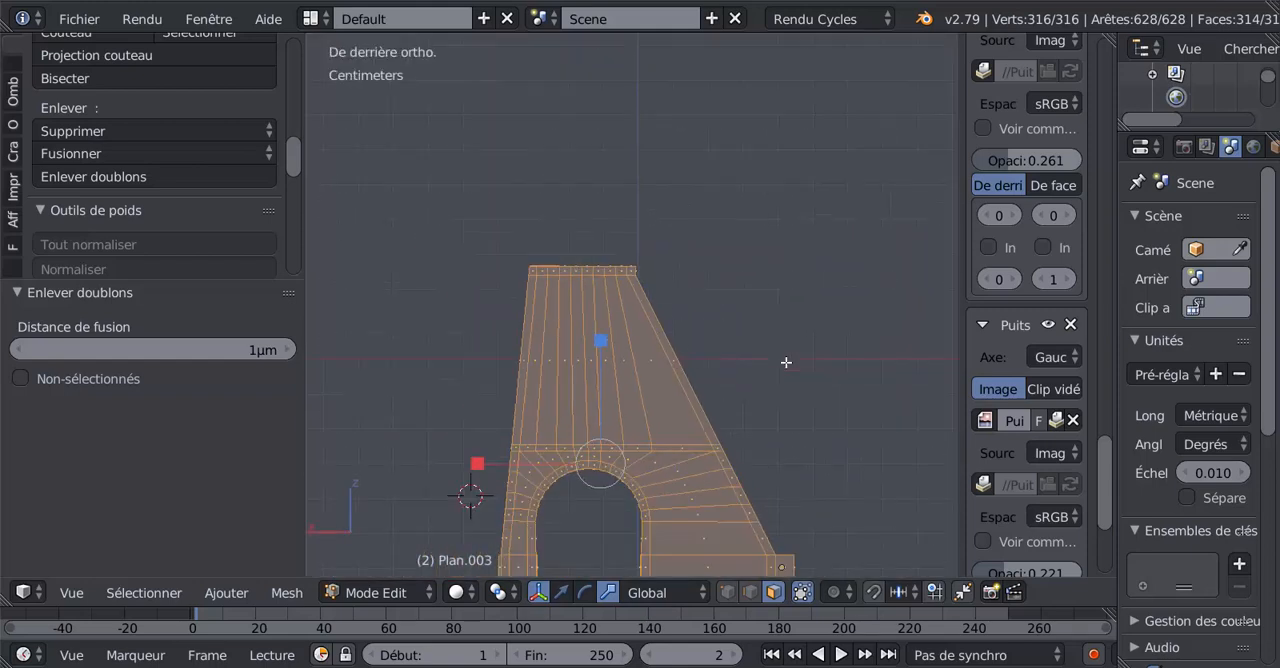
middle_drag(783, 381, 797, 411)
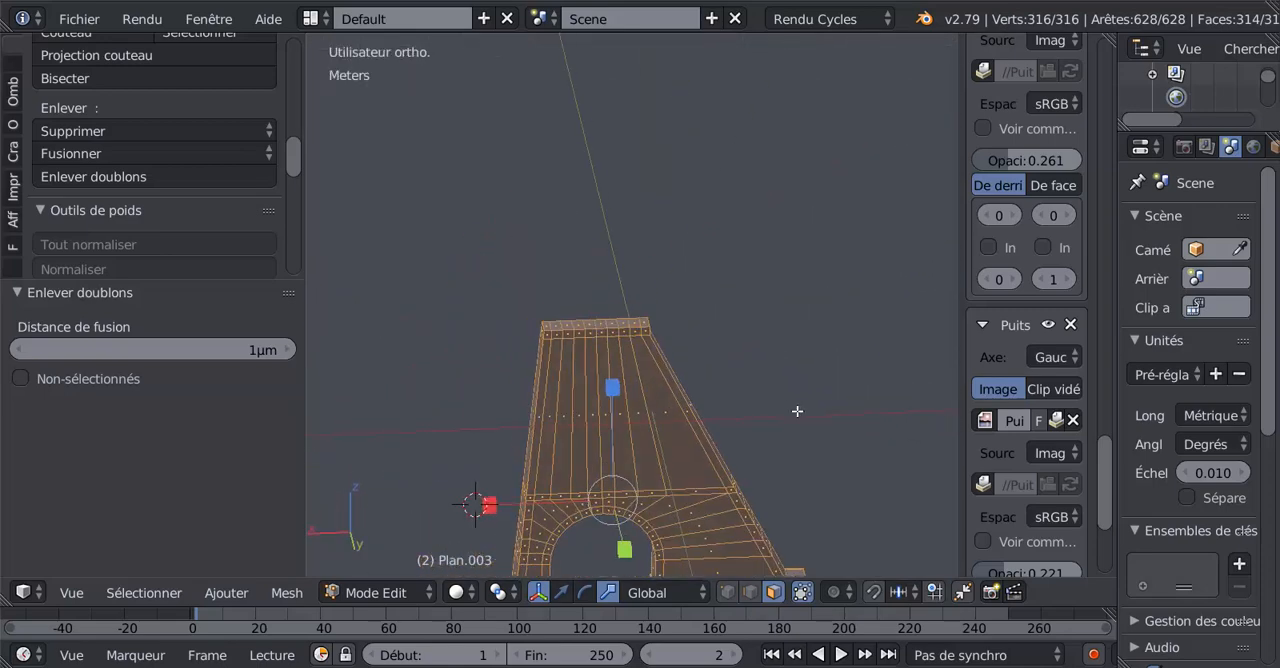
key(ctrl+KP_1)
scroll(658, 366, up, 3)
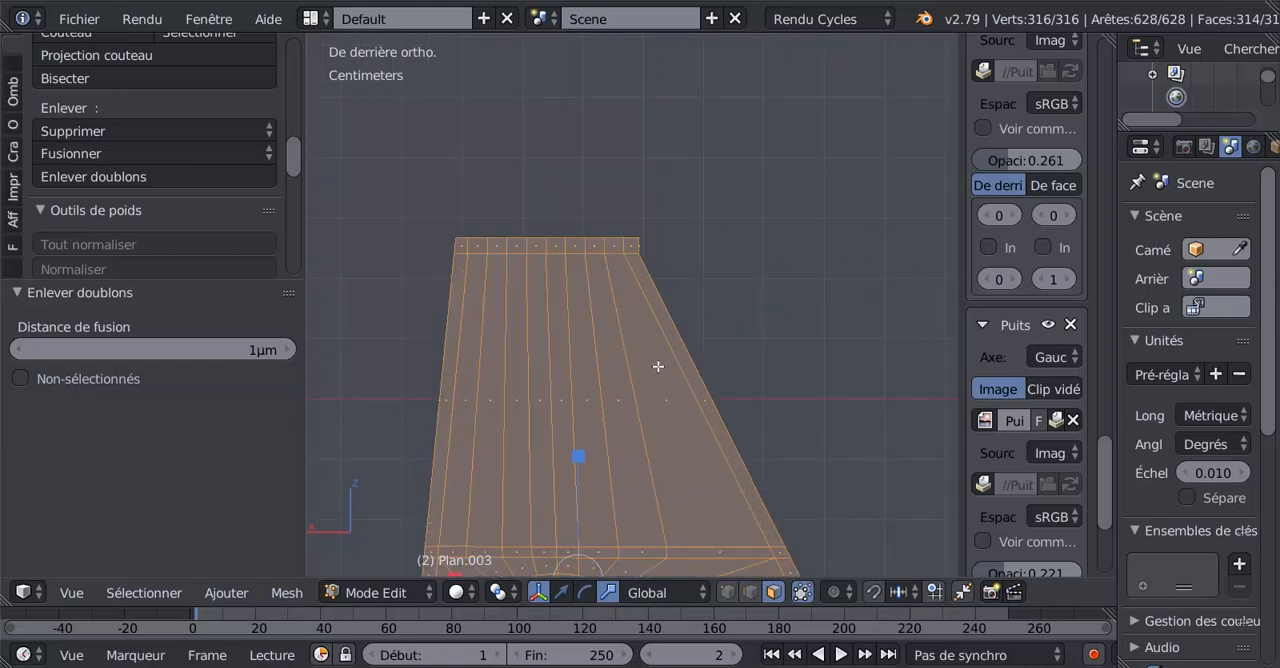
key(z)
scroll(597, 318, up, 3)
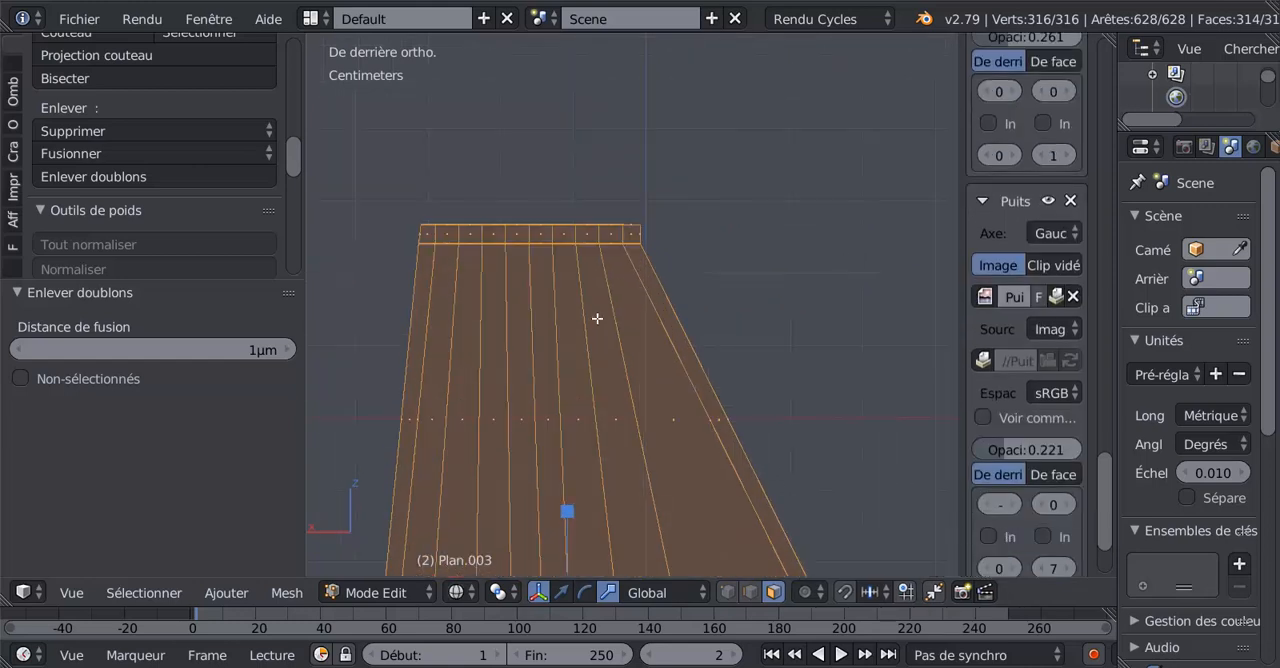
scroll(794, 324, down, 3)
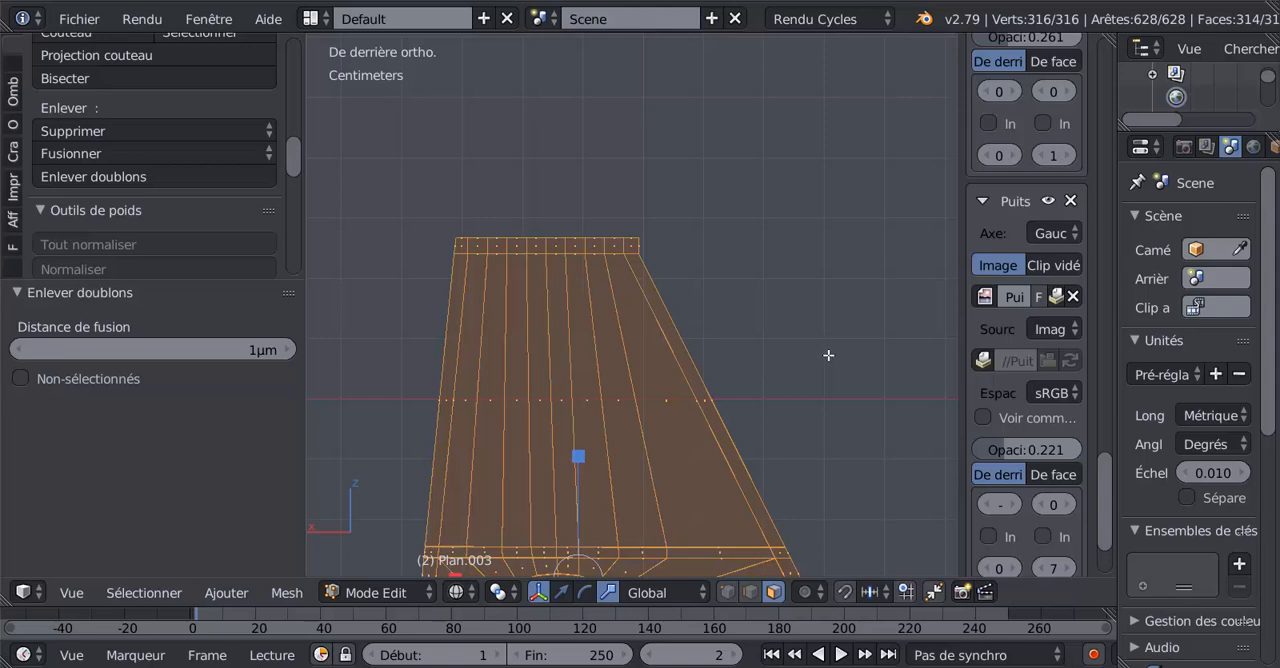
key(KP_1)
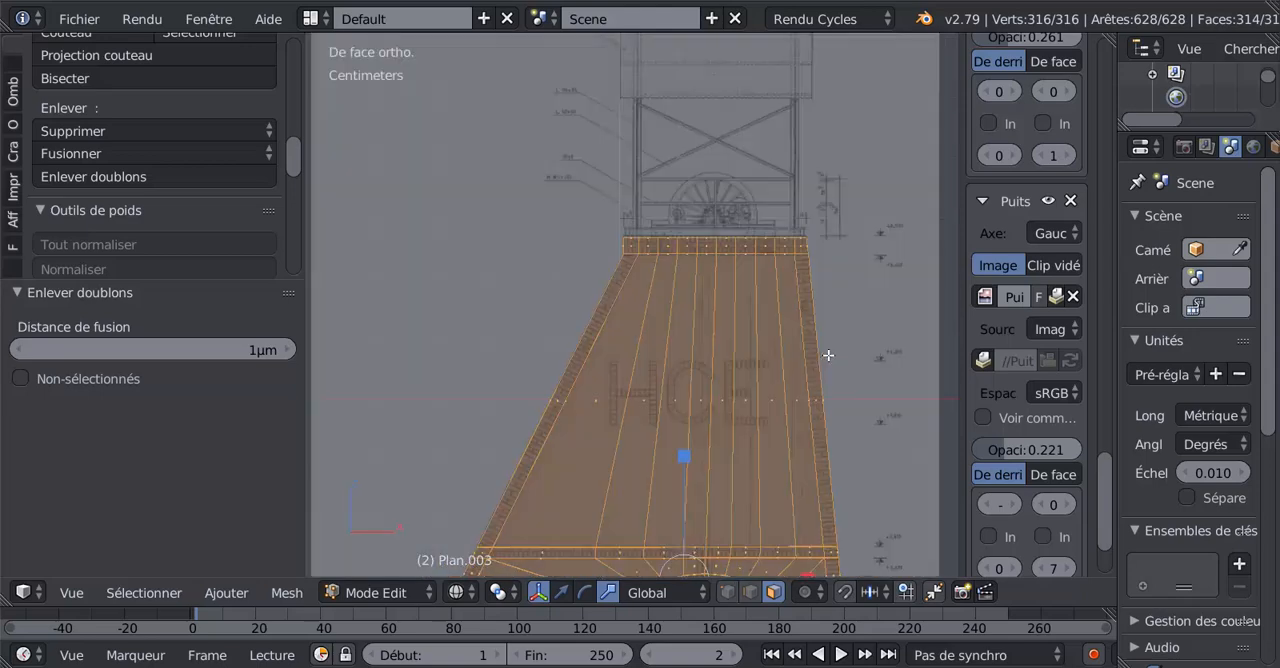
scroll(723, 391, up, 5)
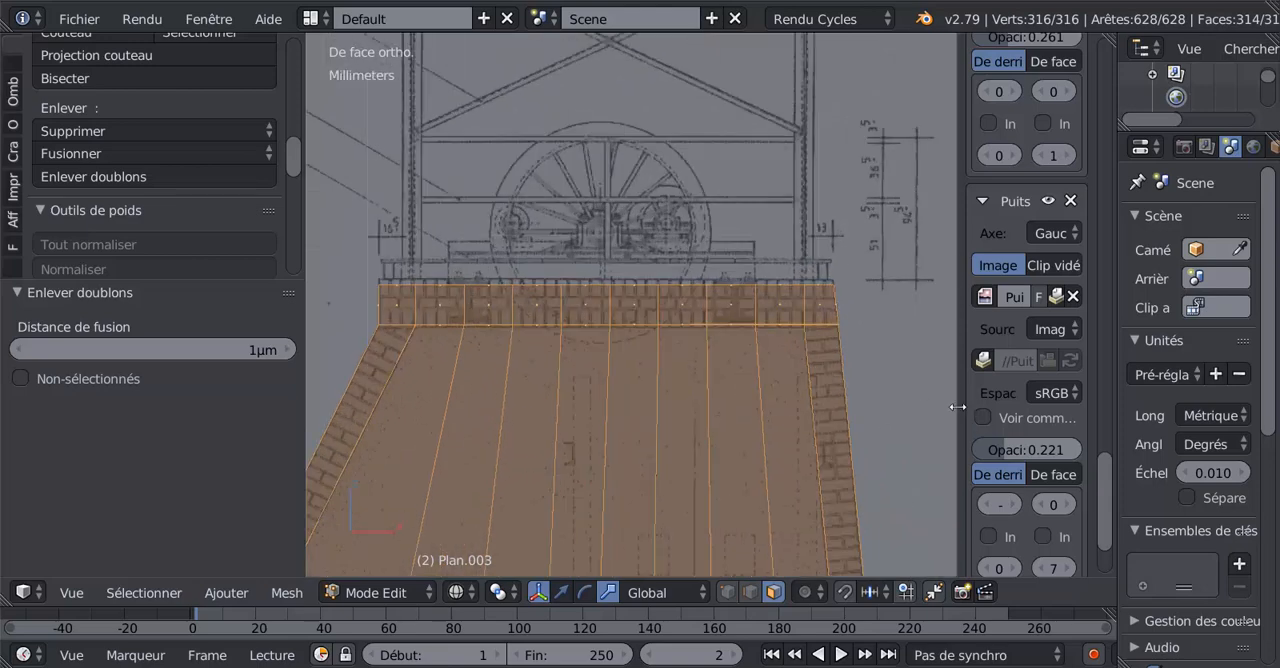
drag(961, 406, 971, 406)
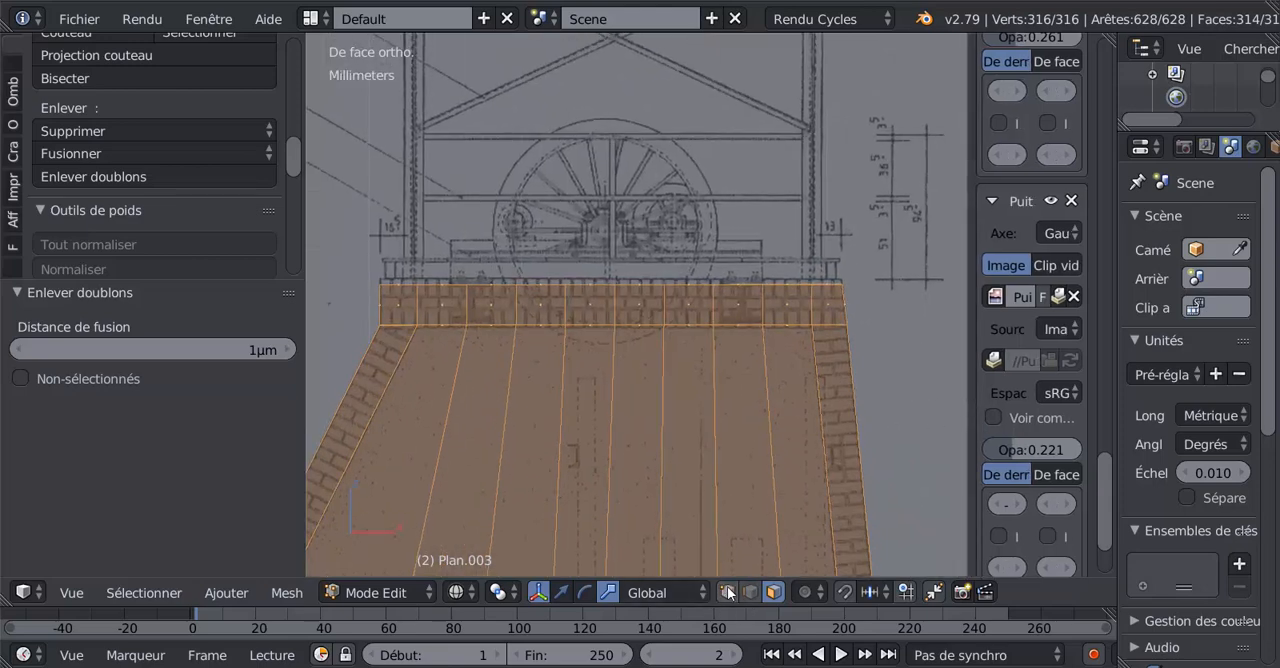
Select the top band's vertical vertex column beside the right-hand beam and move it 0.581 mm along X to the beam's drawn edge.
click(727, 592)
scroll(655, 480, up, 2)
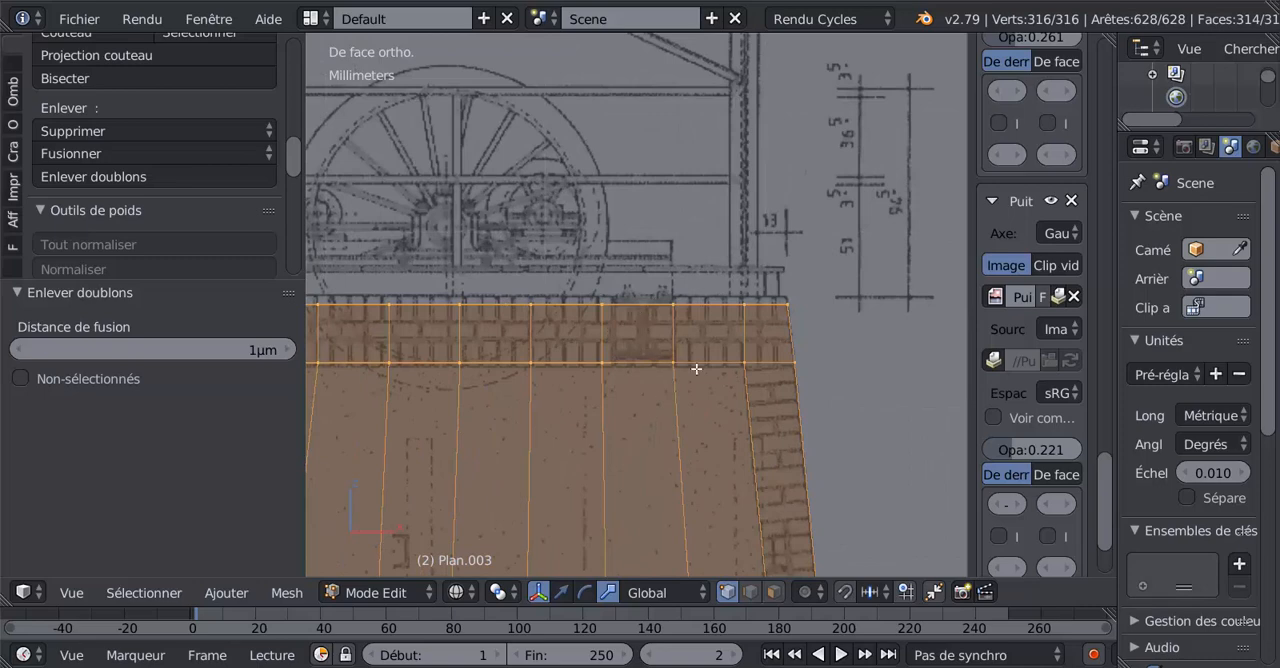
scroll(639, 371, up, 2)
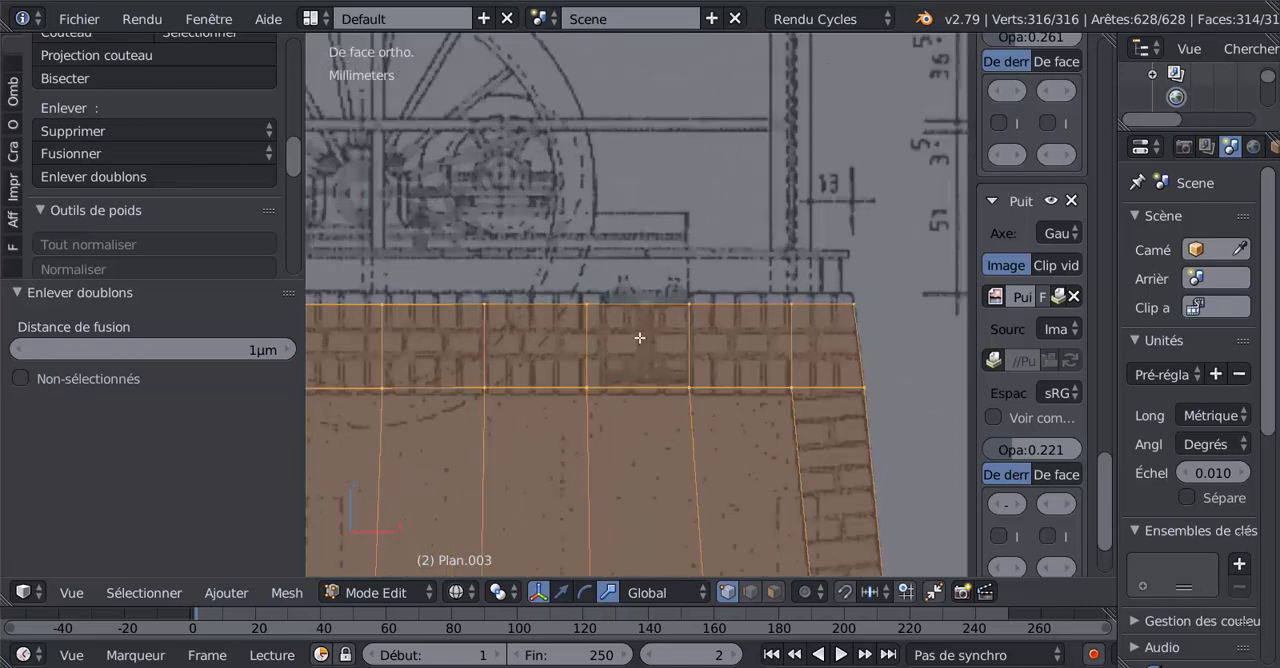
key(a)
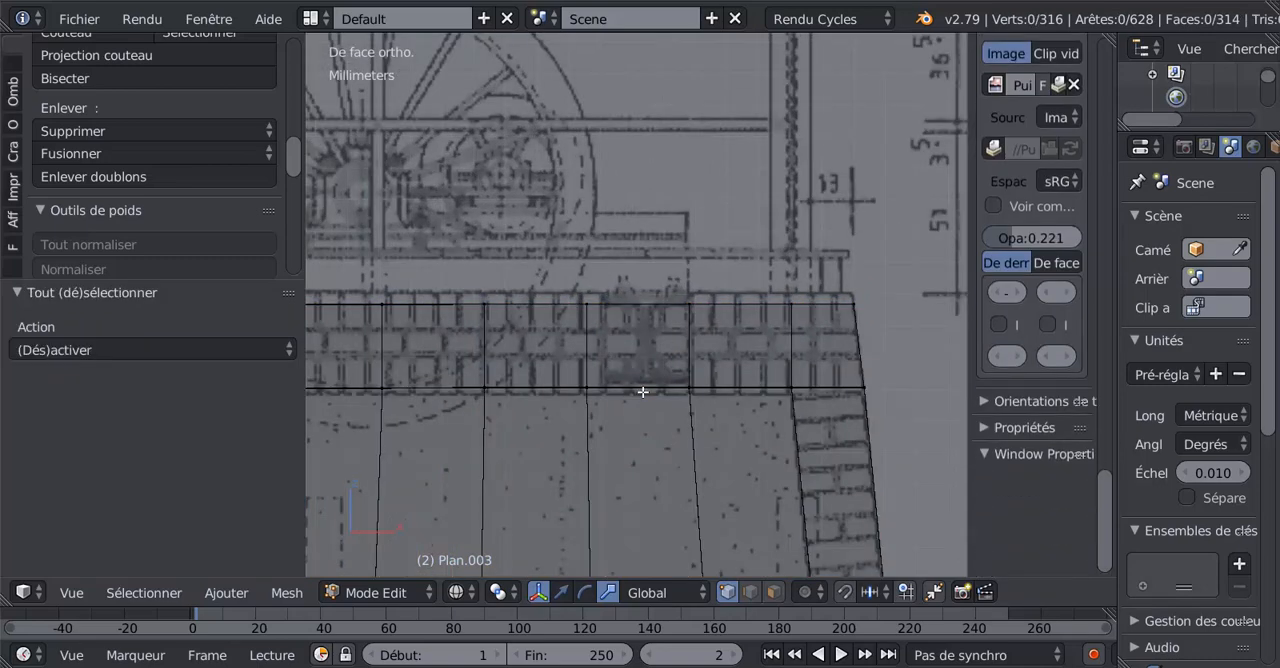
key(c)
click(590, 305)
drag(577, 376, 577, 404)
key(Escape)
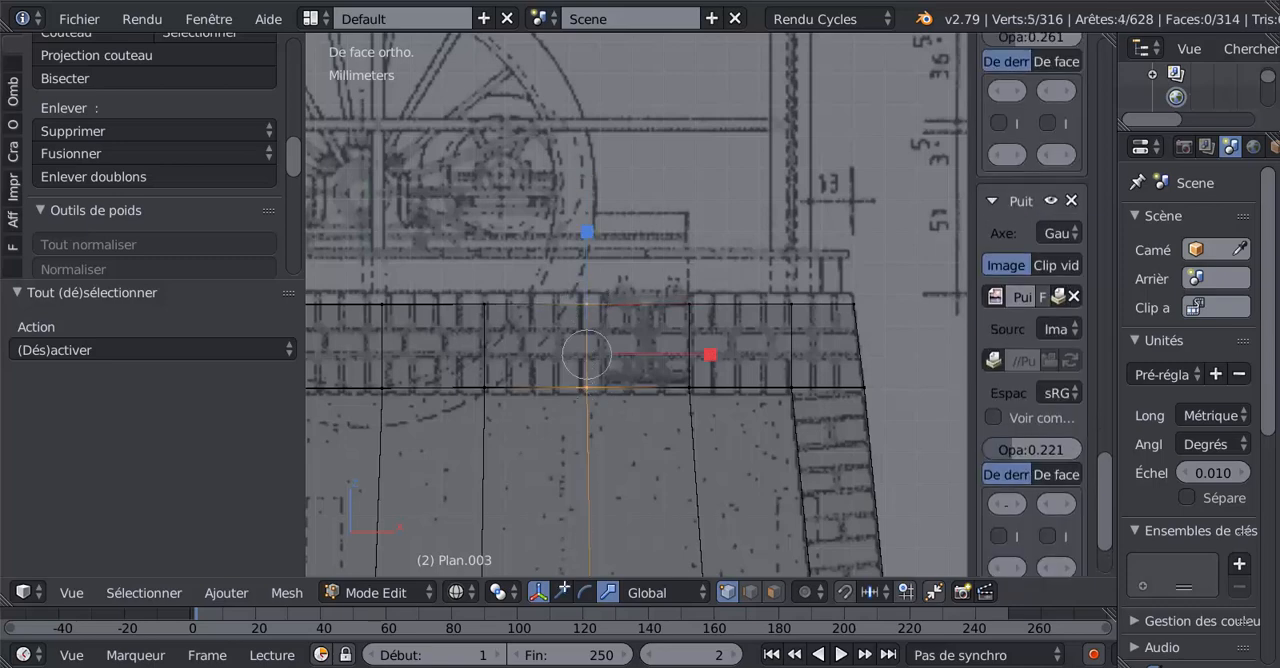
click(562, 592)
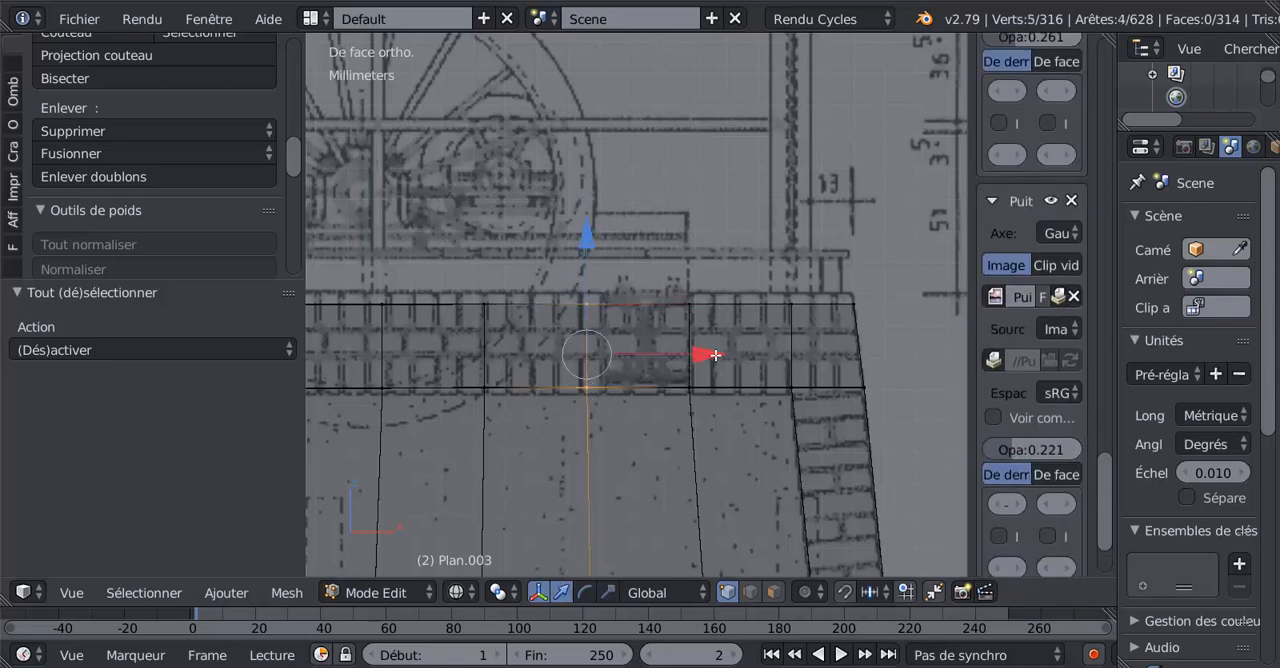
drag(716, 354, 727, 356)
Select the wall's whole top row of vertices and raise it 0.349 mm along Z to the drawn top line.
scroll(711, 364, down, 5)
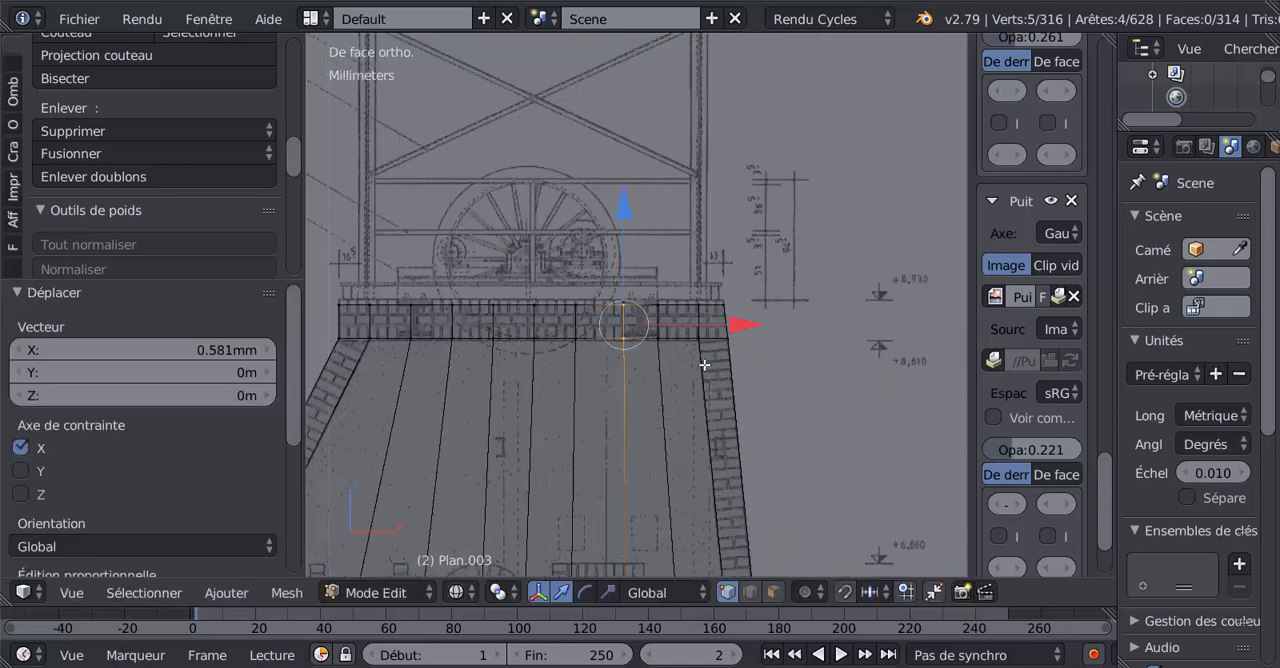
key(c)
drag(429, 297, 702, 296)
middle_click(624, 340)
right_click(624, 341)
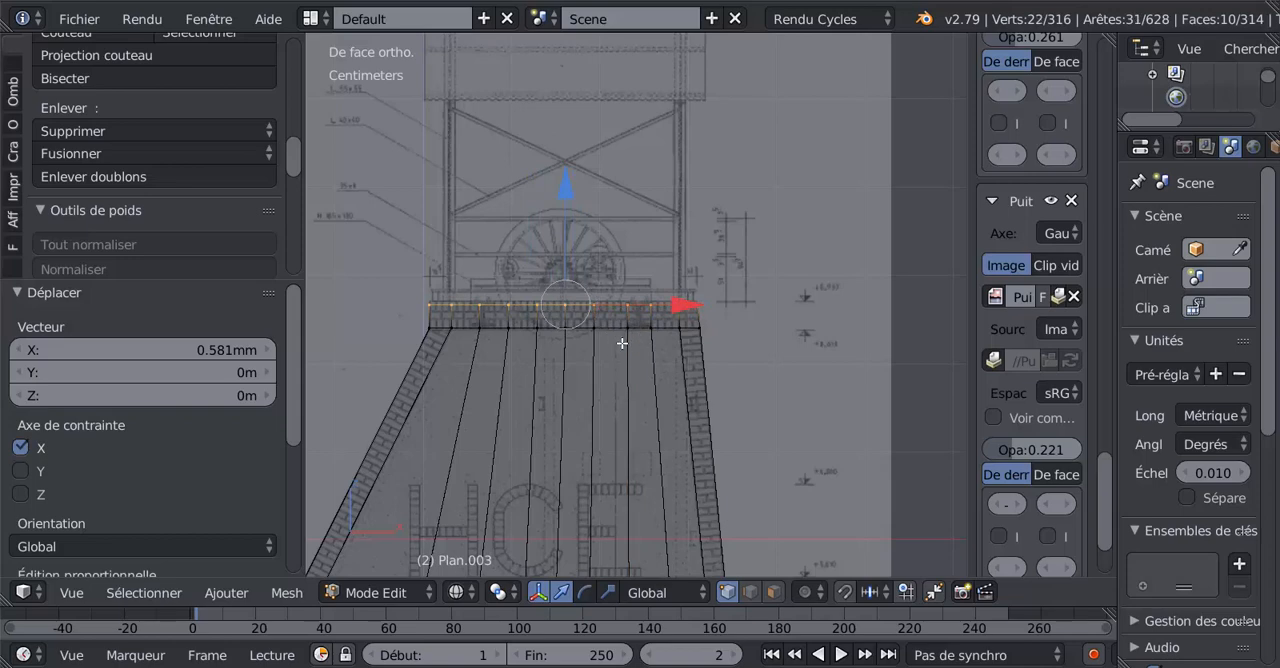
scroll(610, 320, up, 4)
drag(490, 186, 484, 177)
scroll(634, 351, up, 2)
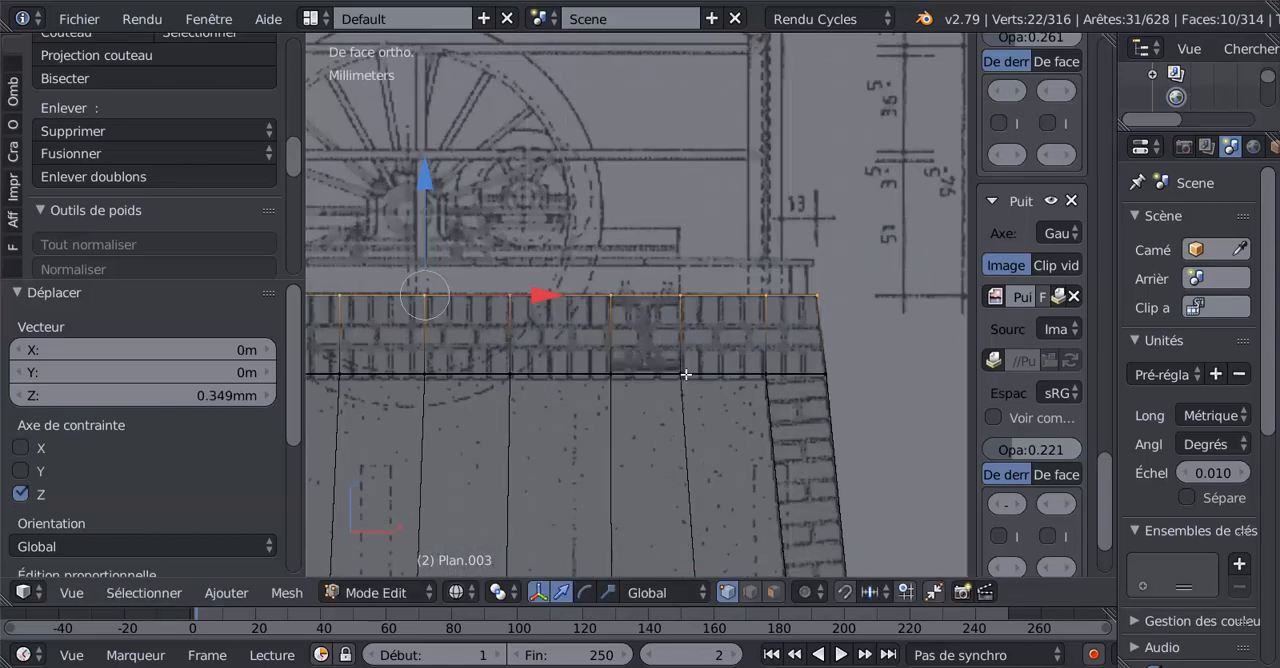
Select the vertex row along the top band's lower edge and move it -0.177 mm along Z to match the drawing.
scroll(728, 373, down, 2)
key(a)
scroll(663, 380, down, 3)
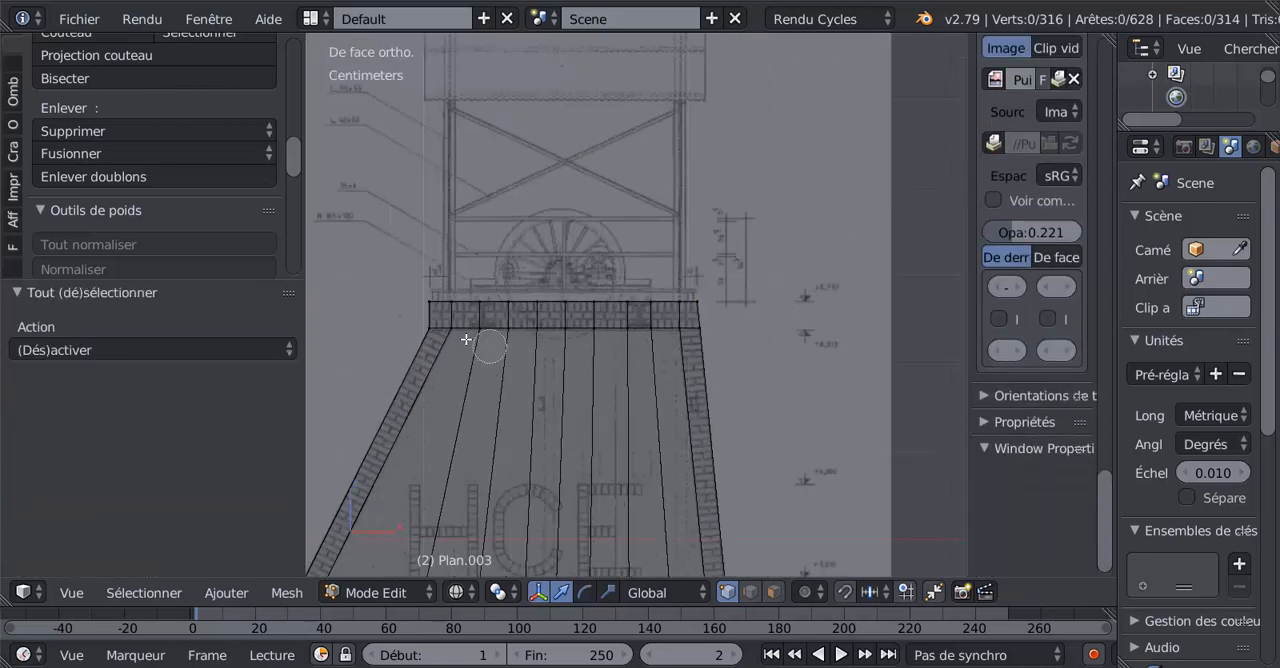
alt+right_click(448, 332)
scroll(458, 300, up, 5)
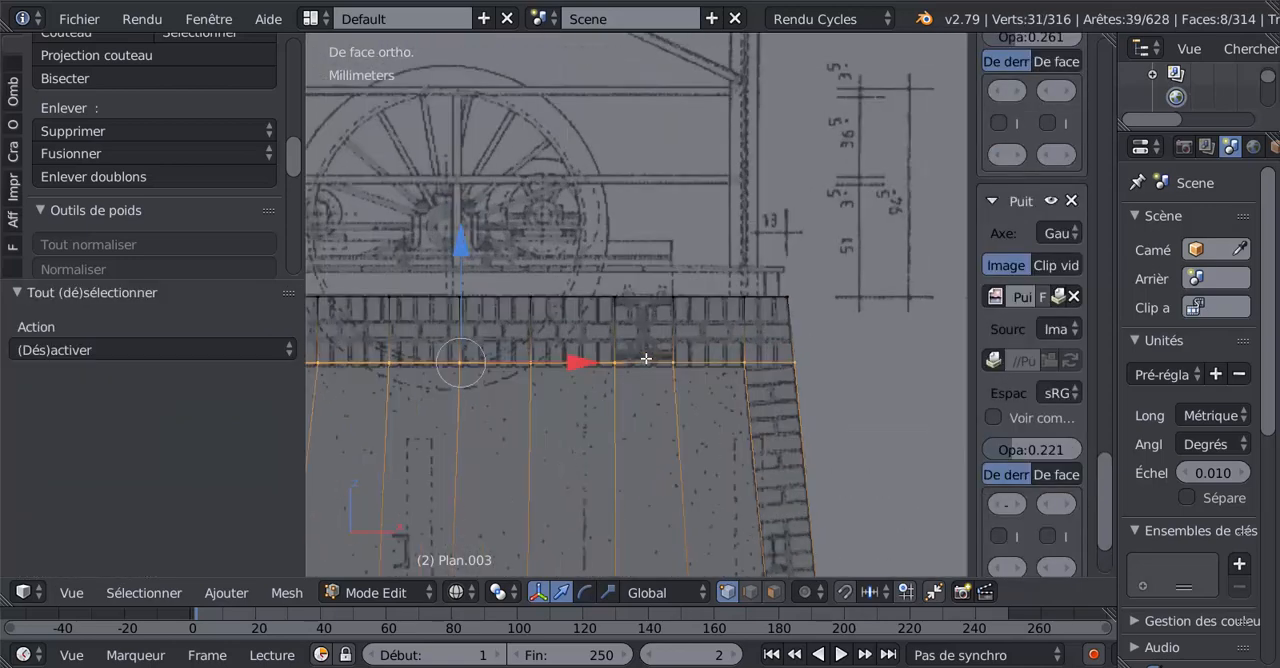
drag(390, 275, 394, 281)
scroll(530, 376, down, 1)
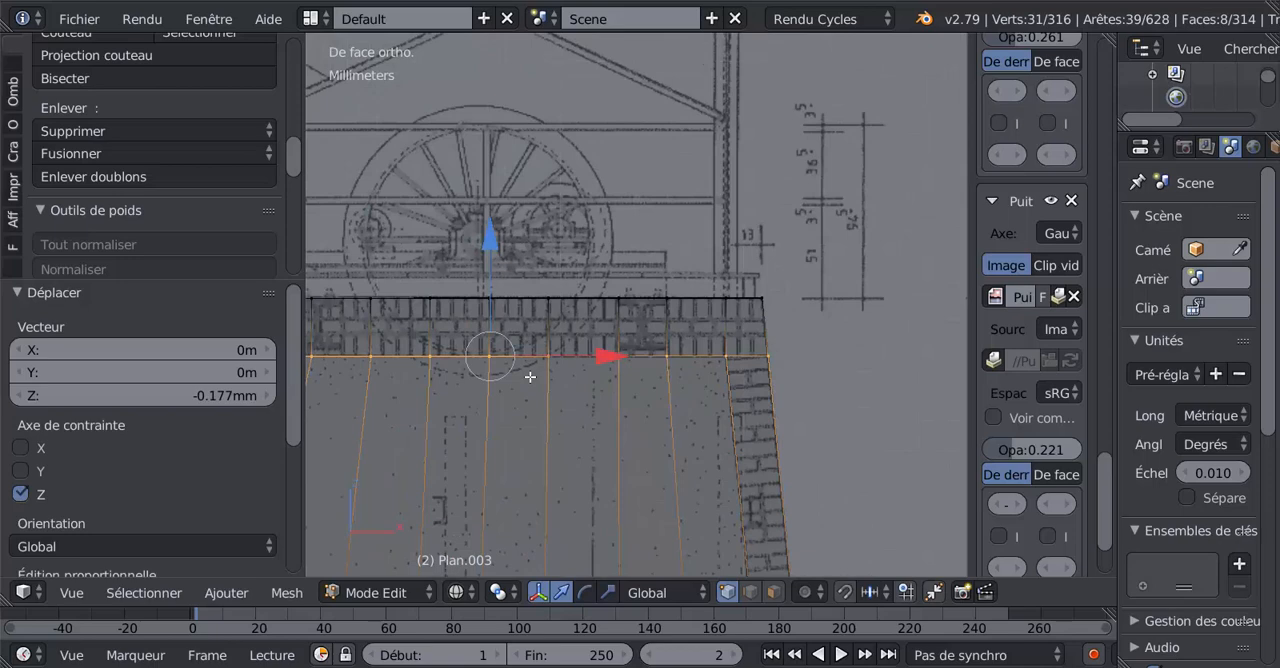
key(a)
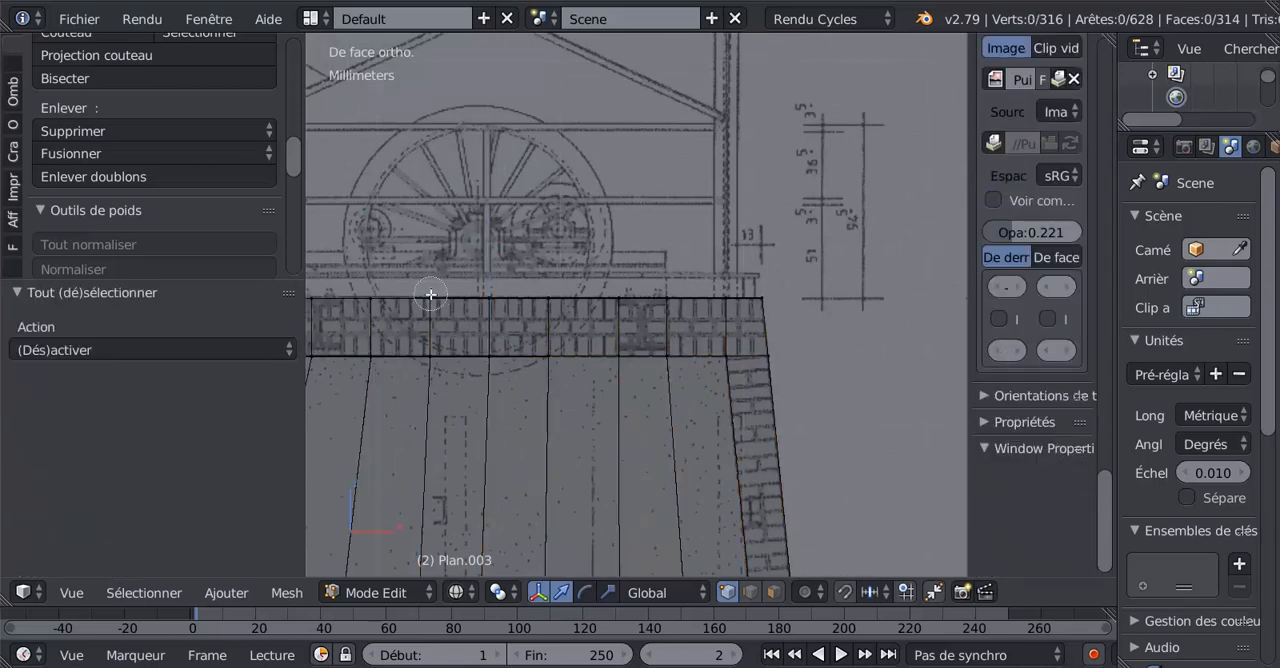
alt+right_click(430, 365)
drag(546, 335, 542, 340)
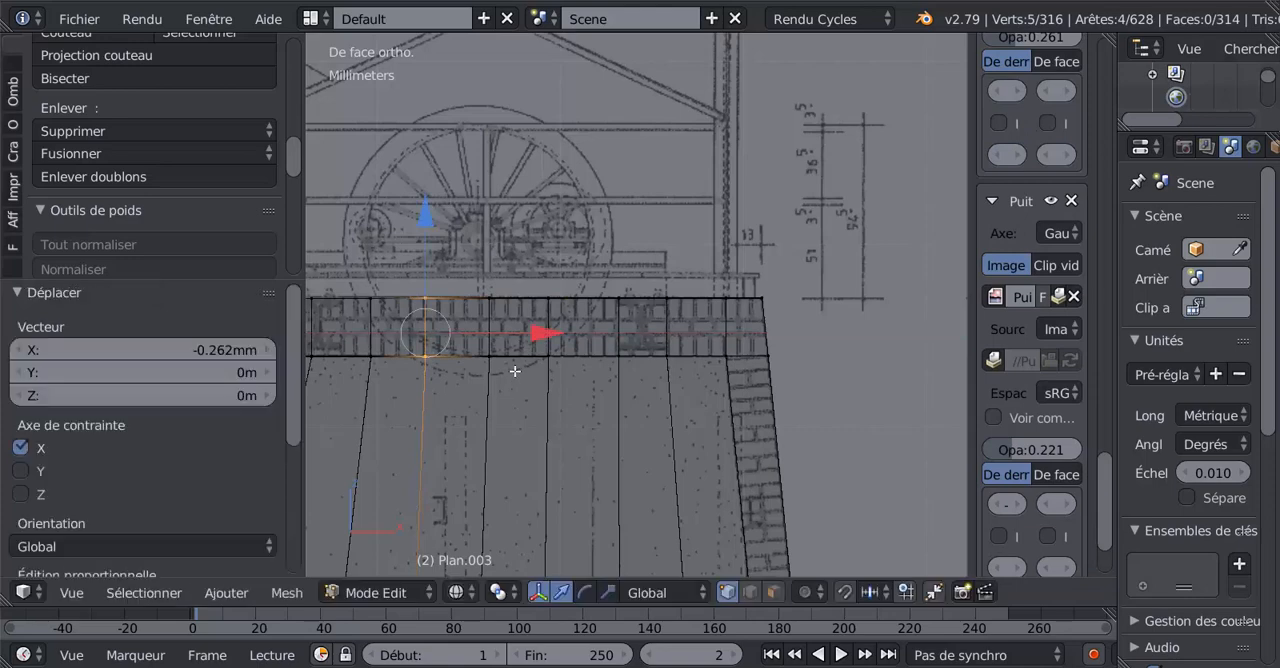
key(ctrl+z)
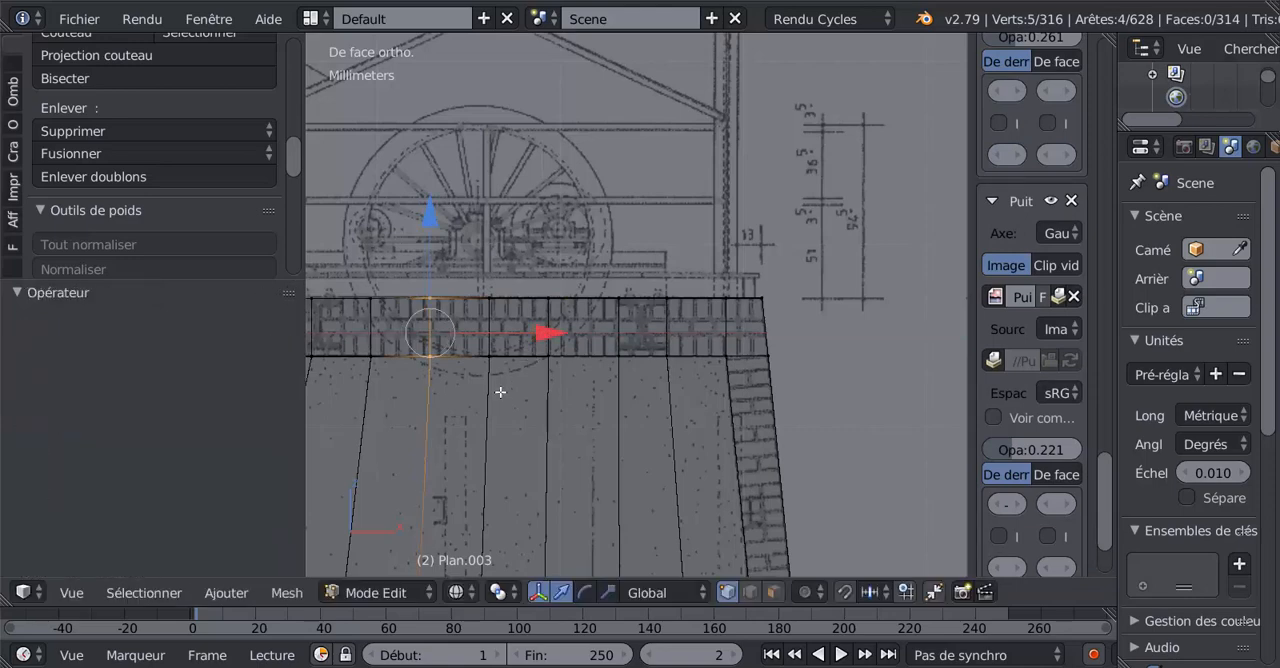
Select the top band's third vertex column from the left and move it -0.94 mm along X to the left-hand beam's outer edge.
shift+middle_drag(536, 379, 785, 380)
scroll(560, 336, up, 2)
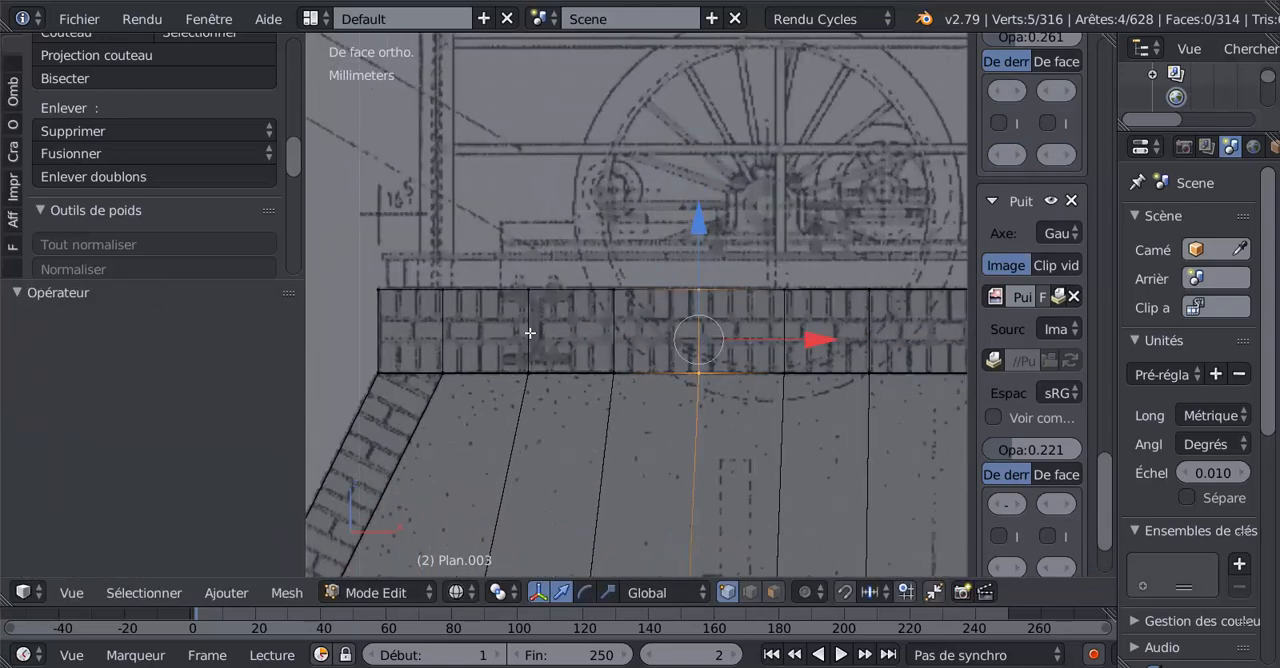
key(a)
alt+right_click(528, 303)
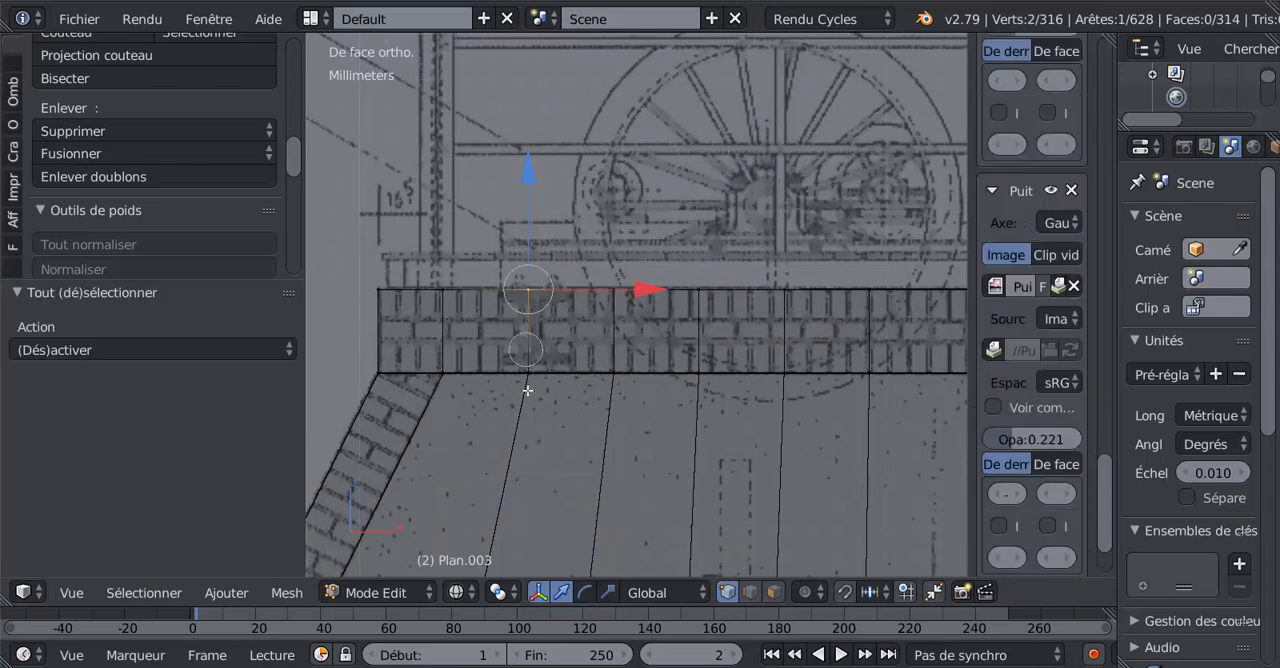
key(g)
key(x)
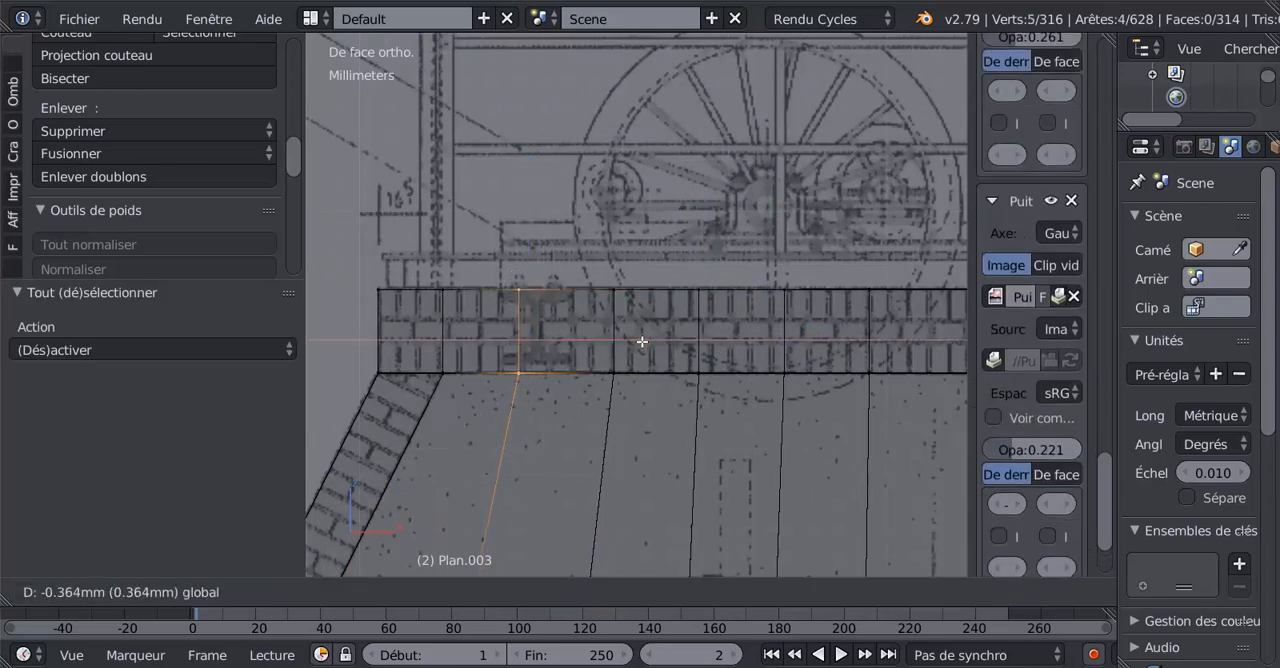
click(627, 342)
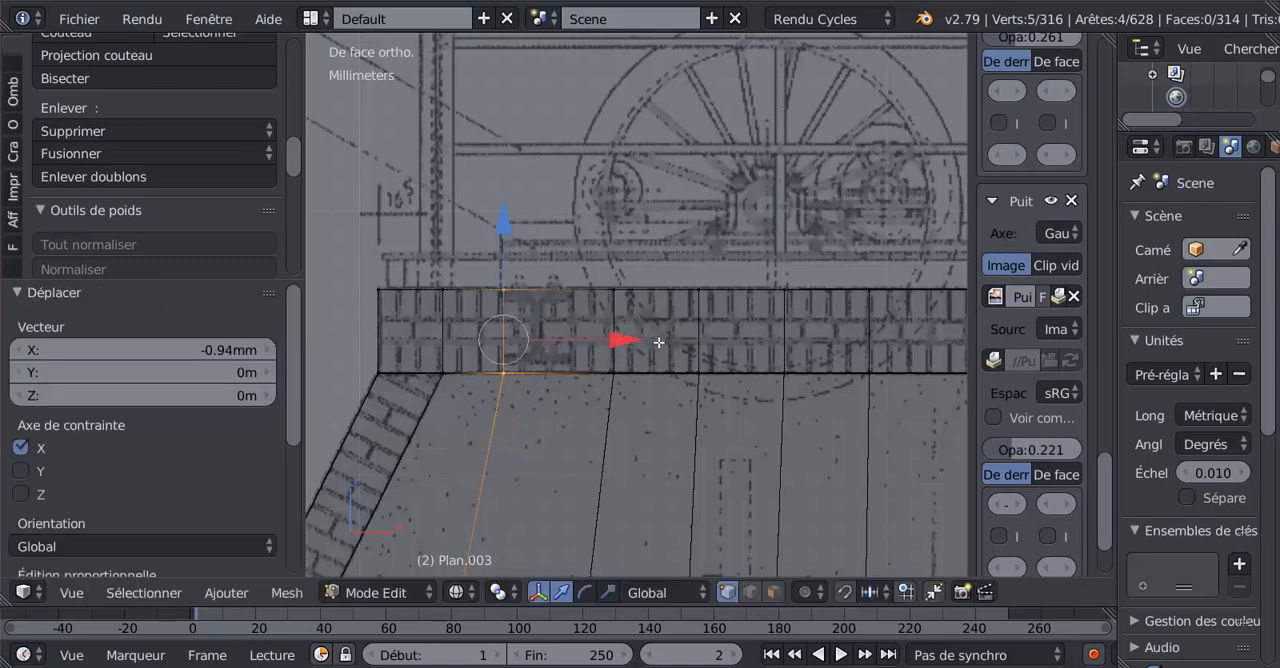
Select the top band's fourth vertex column from the left and move it -1.46 mm along X to the left-hand beam's inner edge.
key(a)
alt+right_click(613, 303)
key(g)
key(x)
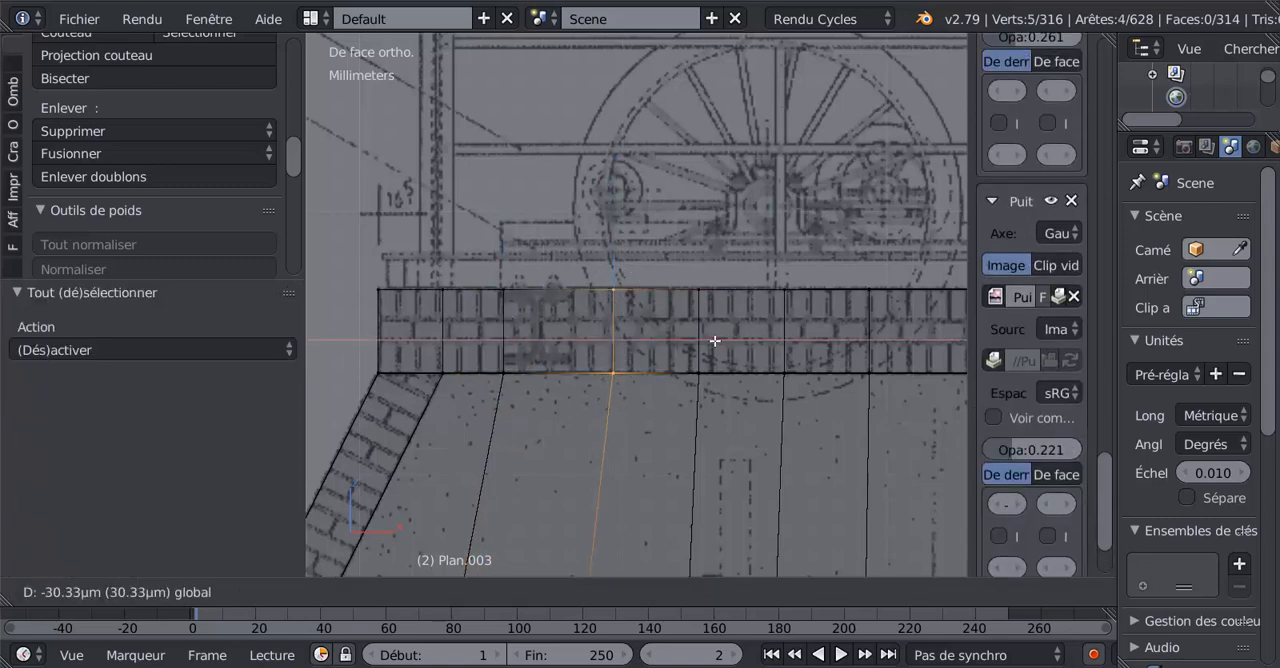
click(689, 346)
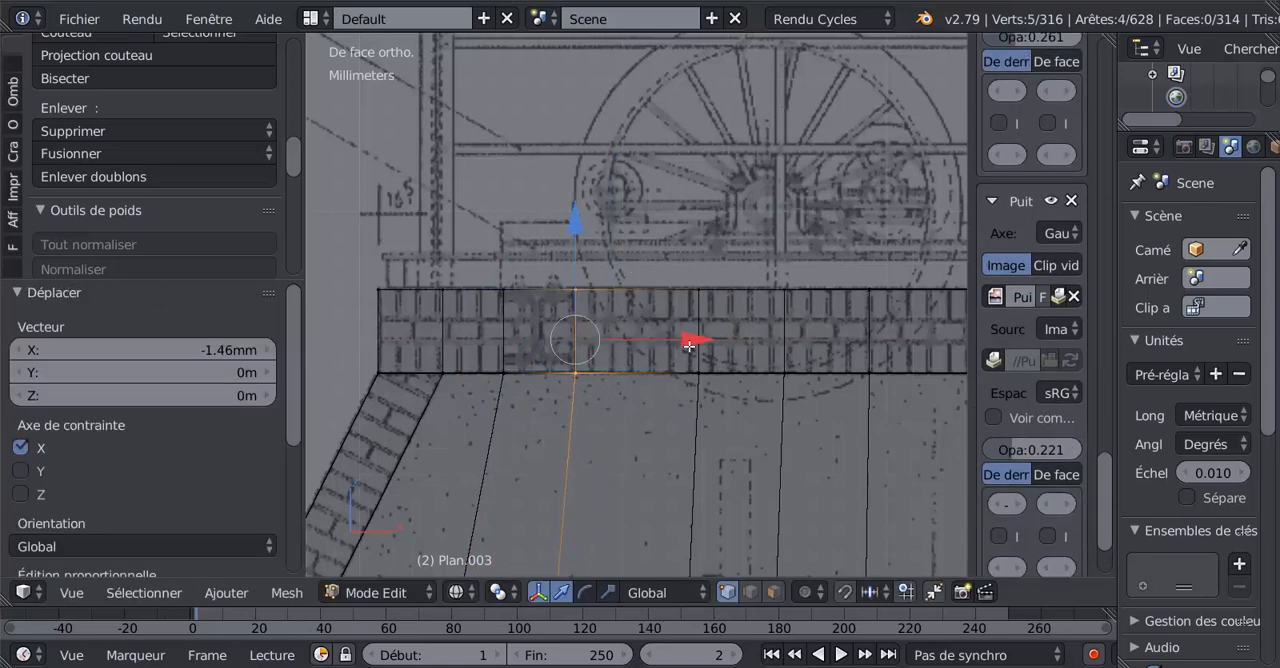
Select the two faces on the wall's upper surface at the beam positions, using face selection in solid display.
scroll(689, 346, down, 2)
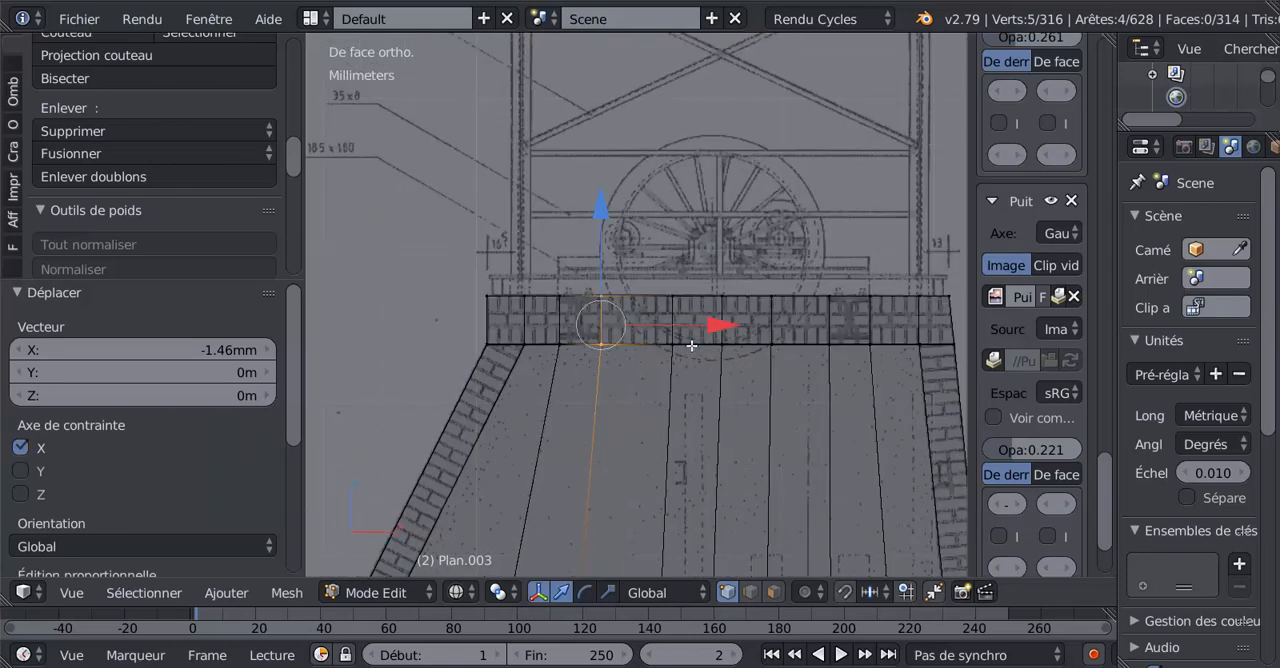
mouse_move(738, 336)
middle_down()
mouse_move(723, 379)
mouse_move(786, 383)
mouse_move(714, 394)
mouse_move(763, 377)
mouse_move(551, 380)
mouse_move(679, 347)
mouse_move(623, 357)
middle_up()
scroll(723, 379, down, 2)
key(z)
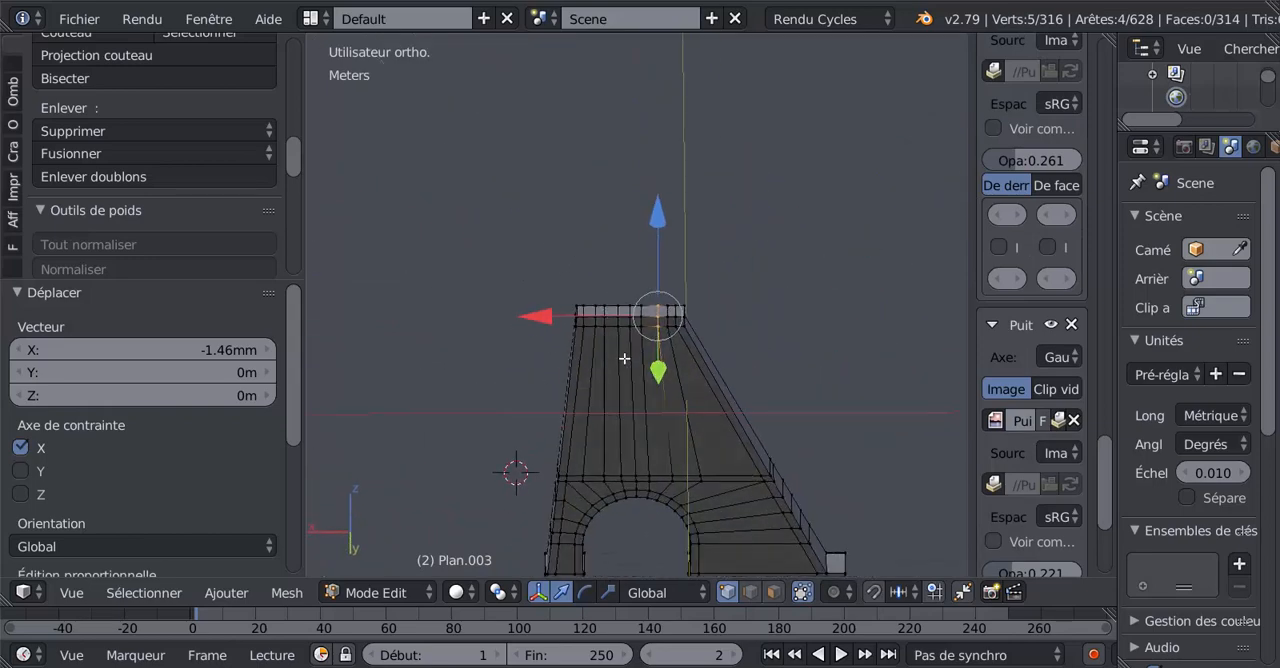
scroll(636, 367, up, 3)
click(773, 592)
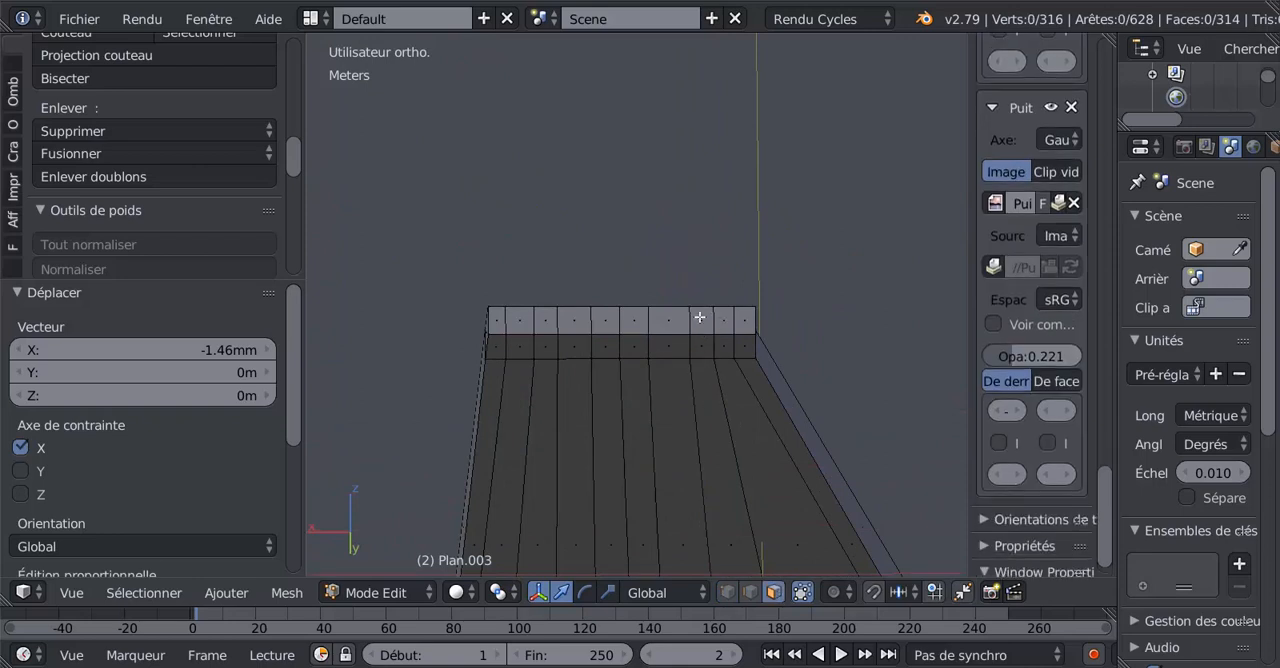
right_click(697, 320)
shift+right_click(542, 328)
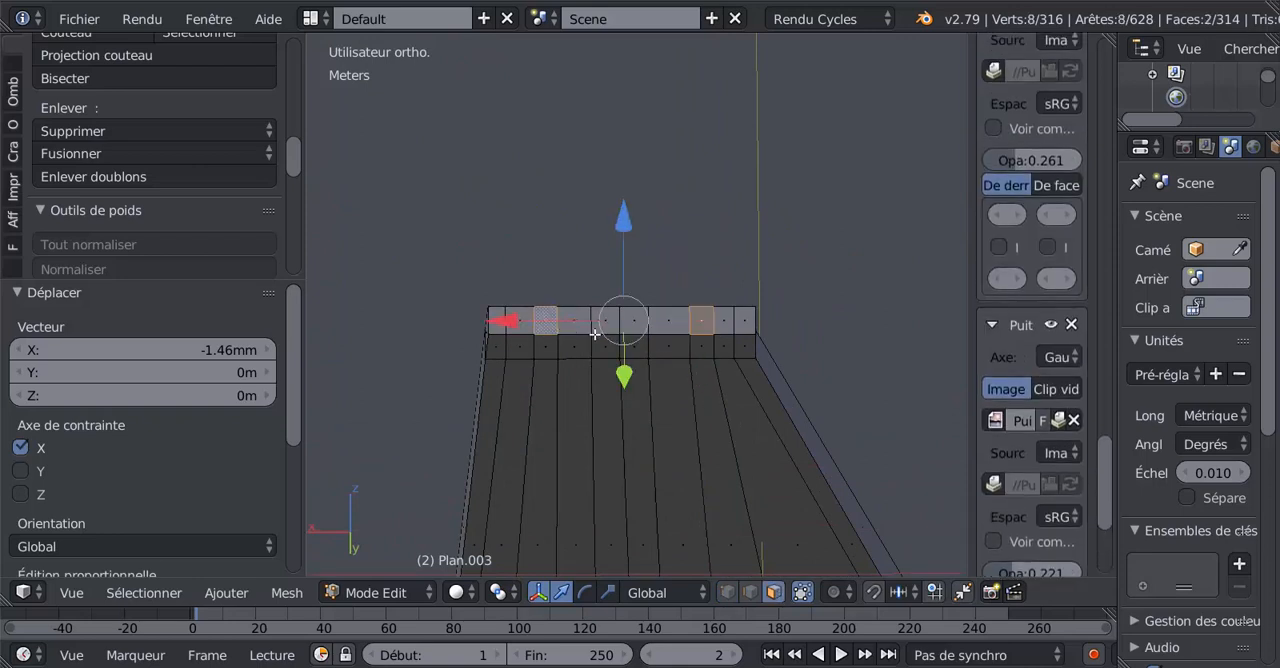
Add one centred loop cut running lengthwise along the wall's upper surface and down both ends, splitting the thickness in half.
middle_drag(542, 328, 641, 309)
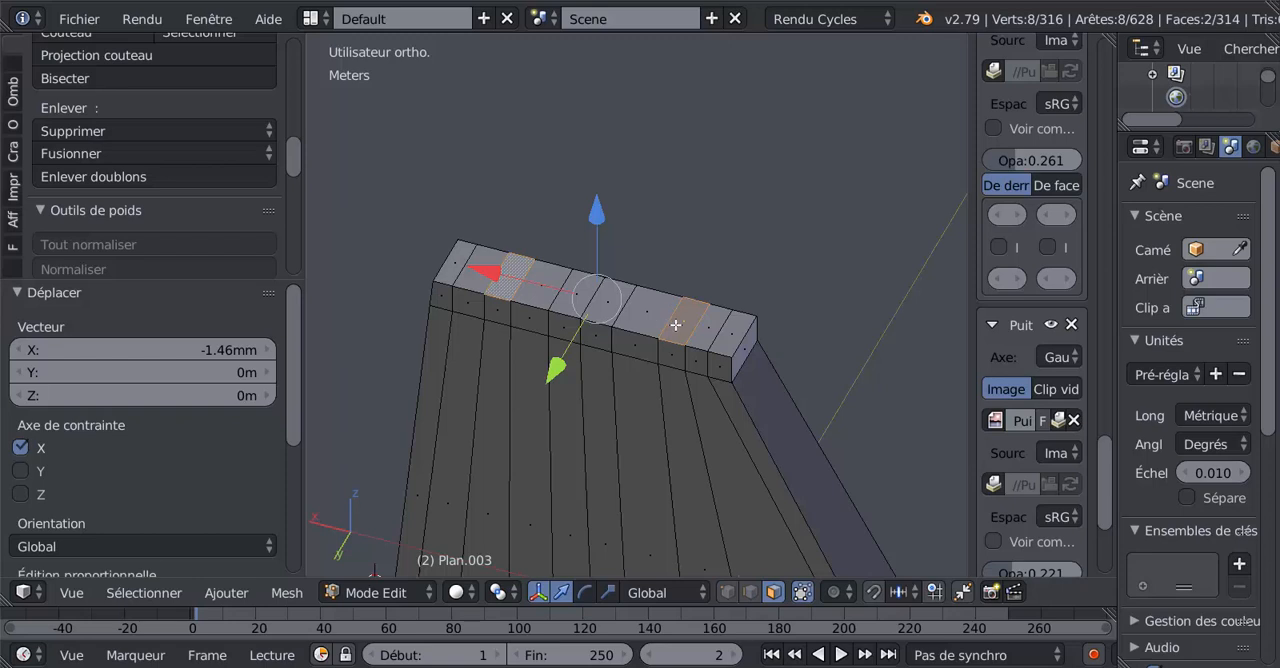
key(ctrl+r)
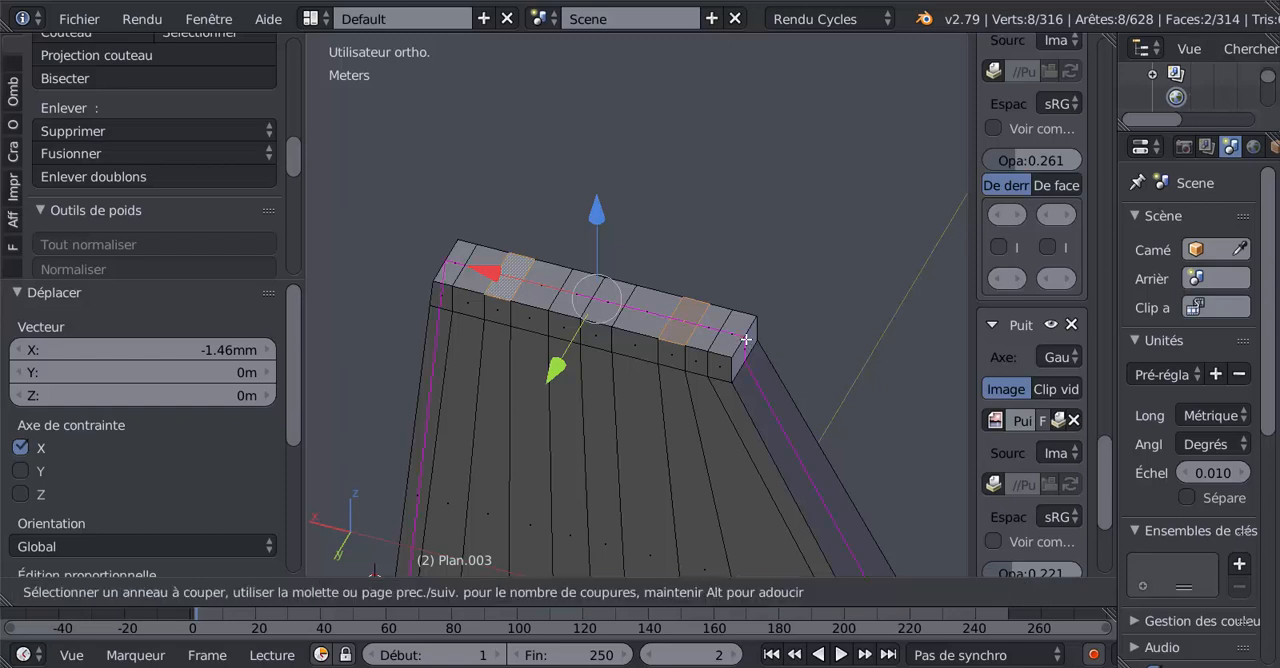
click(746, 340)
right_click(720, 384)
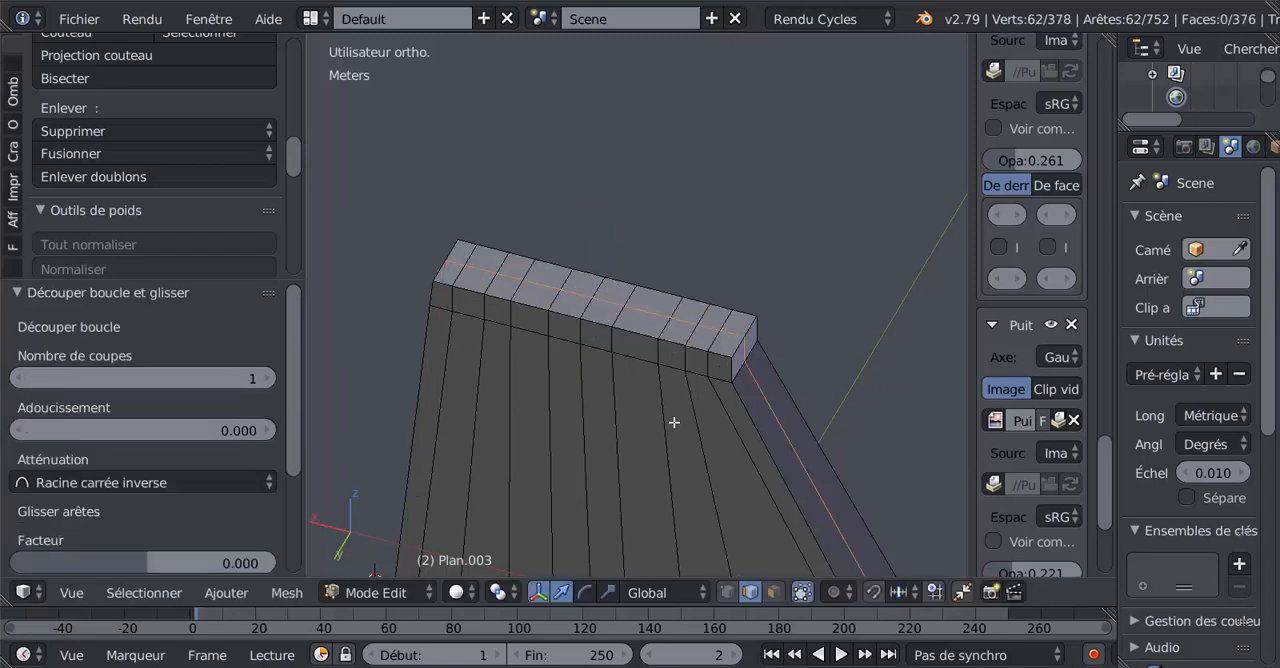
Clear the selection and select only the two half-depth faces at the beam positions on the +Y side of the wall's upper surface.
scroll(674, 423, up, 2)
key(a)
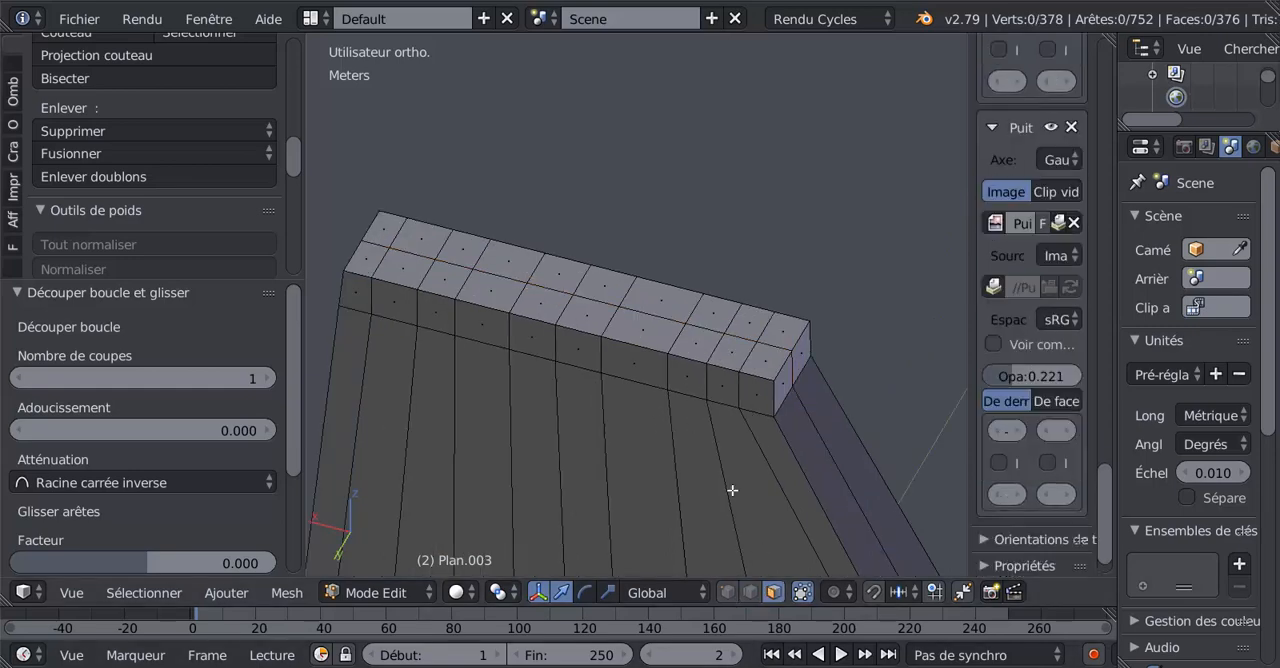
right_click(700, 338)
shift+right_click(467, 282)
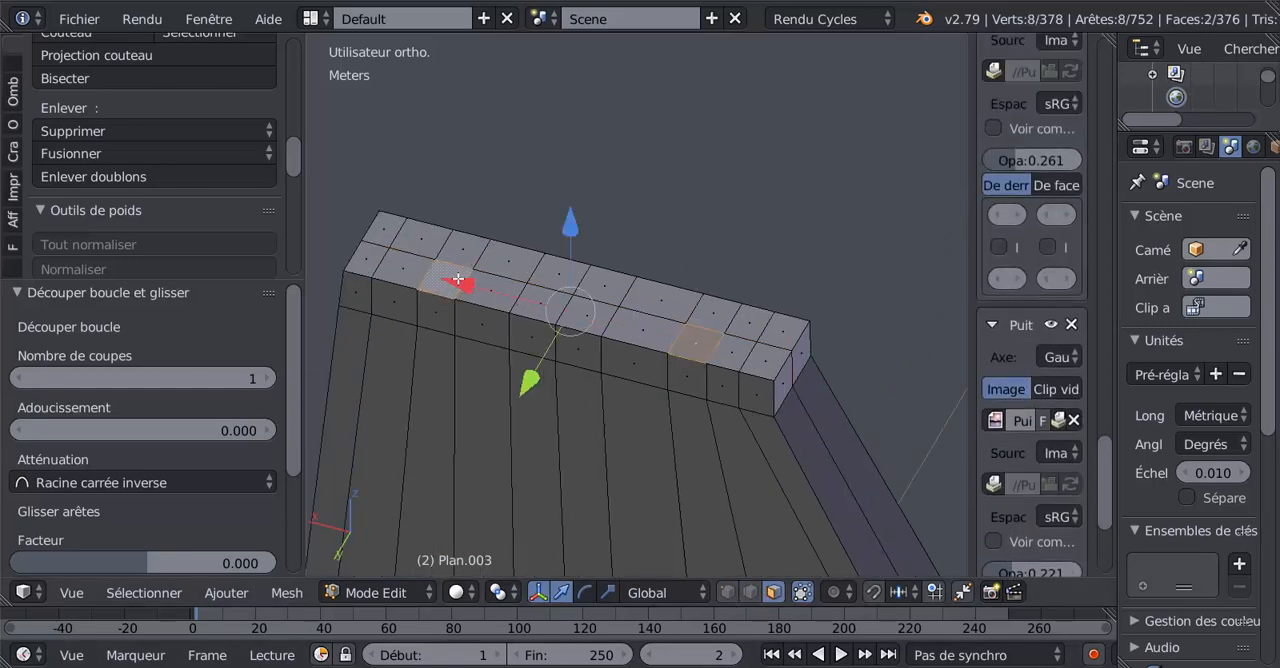
scroll(840, 505, down, 5)
middle_drag(837, 492, 756, 486)
scroll(665, 405, up, 4)
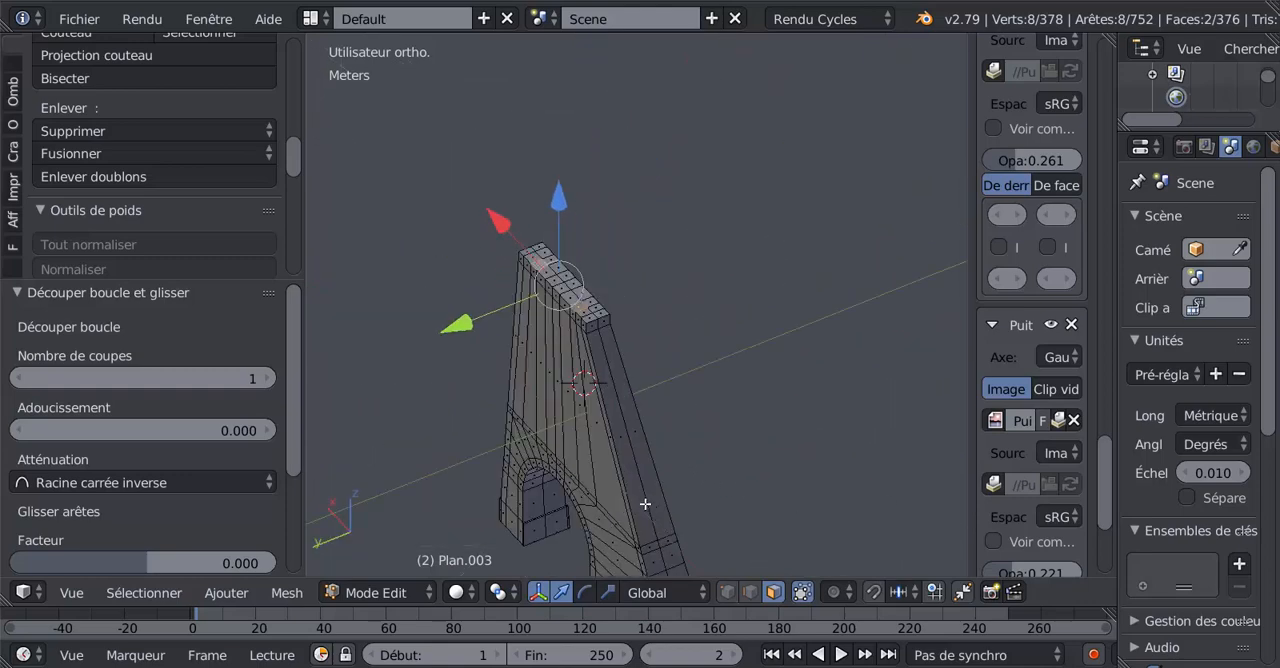
shift+middle_drag(651, 417, 795, 515)
scroll(776, 490, up, 3)
scroll(561, 388, up, 3)
shift+middle_drag(746, 472, 720, 397)
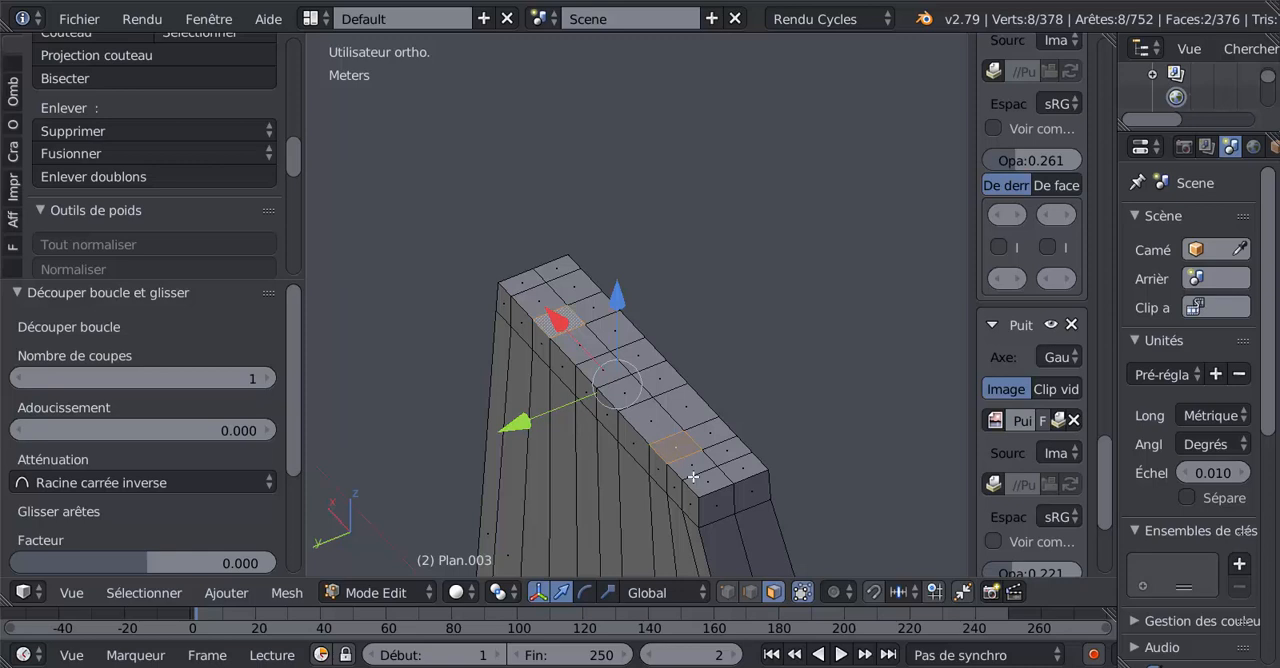
Delete the two selected half-depth faces at the beam positions on the wall's upper surface.
key(x)
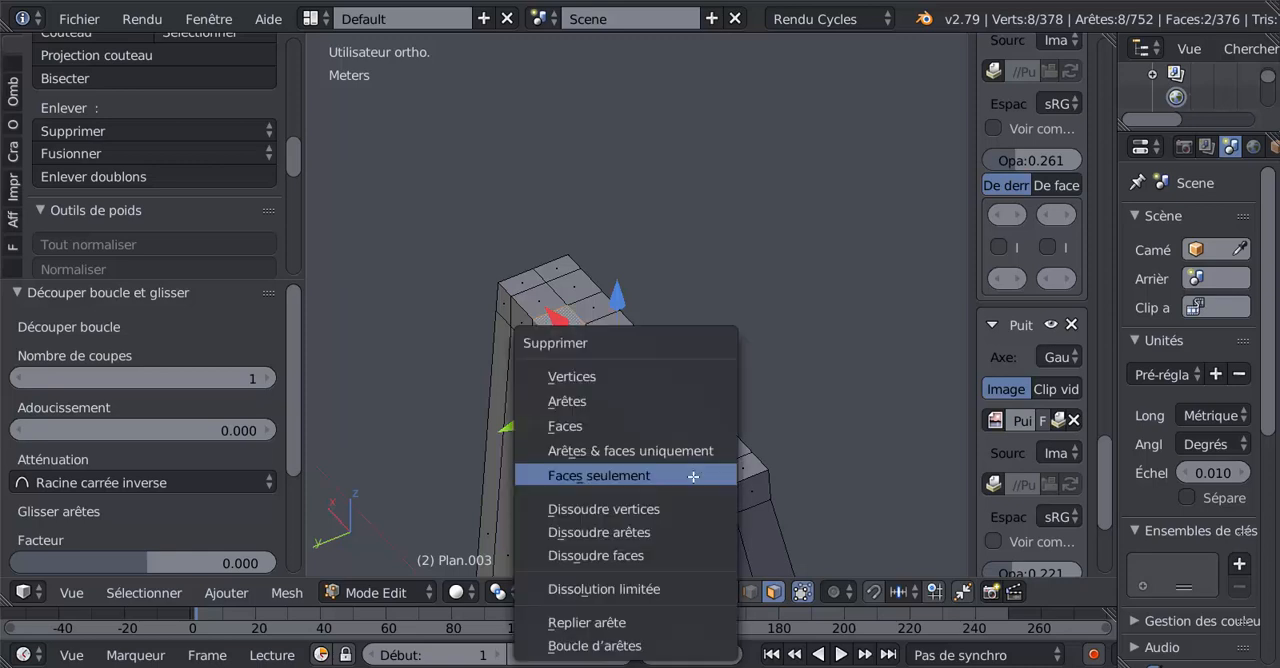
click(586, 423)
shift+middle_drag(656, 457, 676, 350)
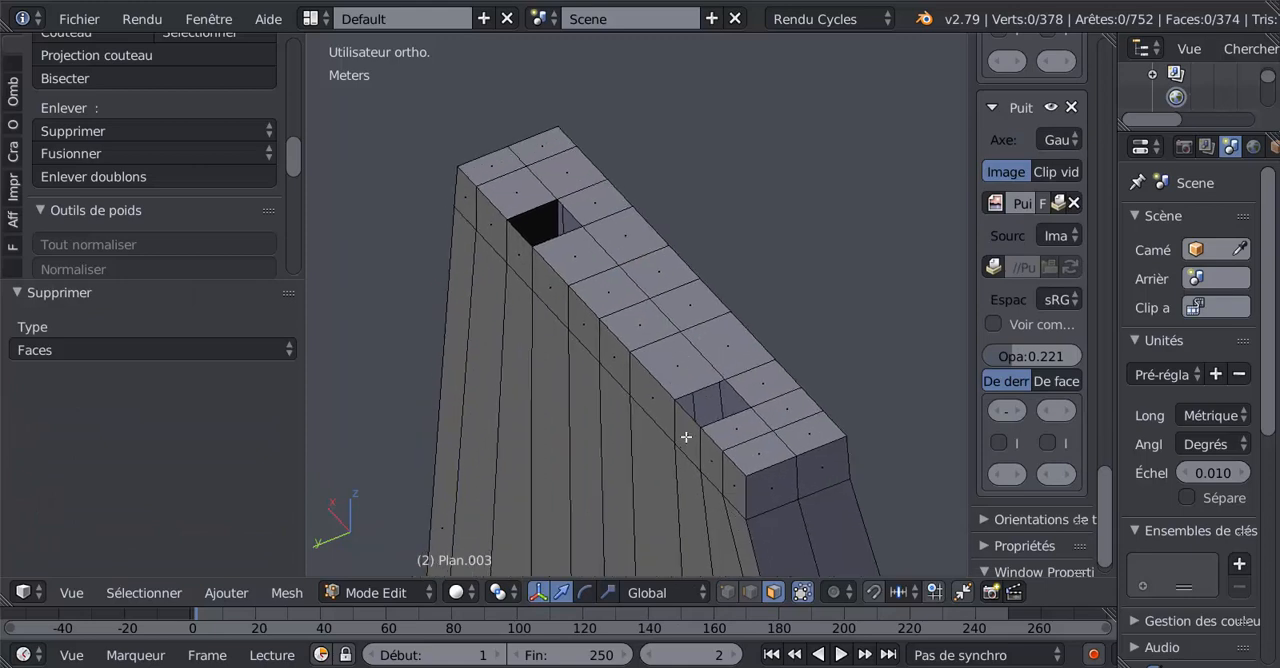
Extrude the two +Y side faces below the openings and move them -3.21 mm along Y to the wall's mid-thickness.
right_click(689, 439)
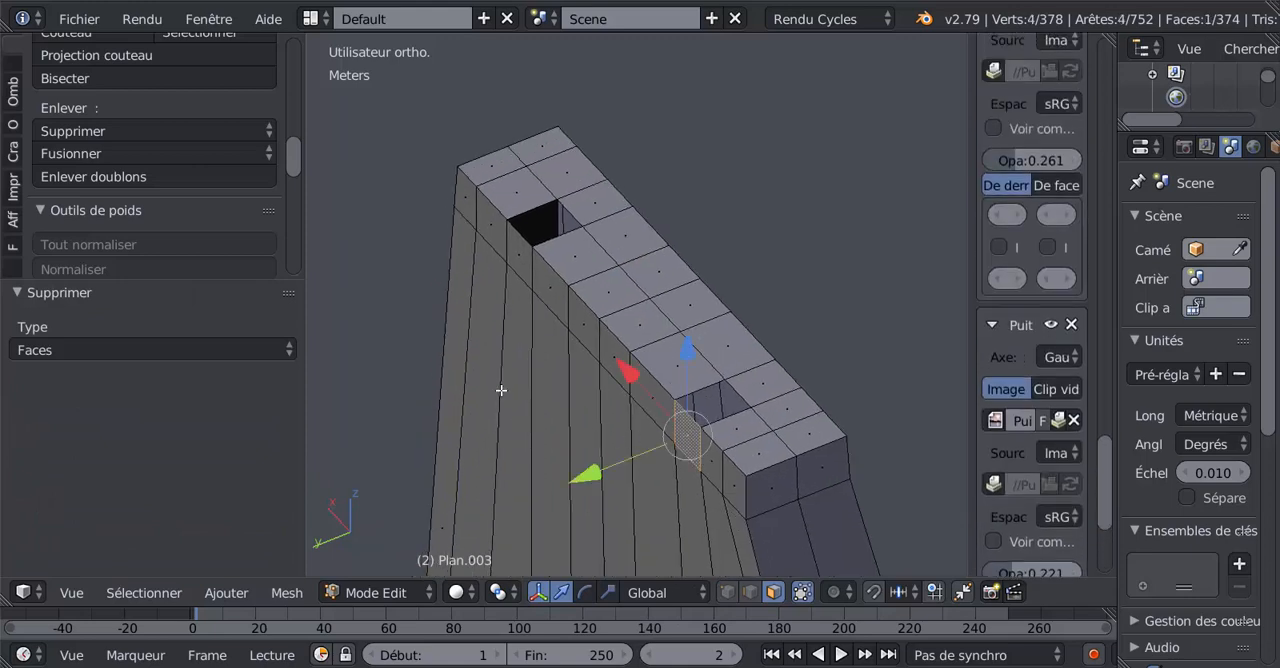
shift+right_click(513, 248)
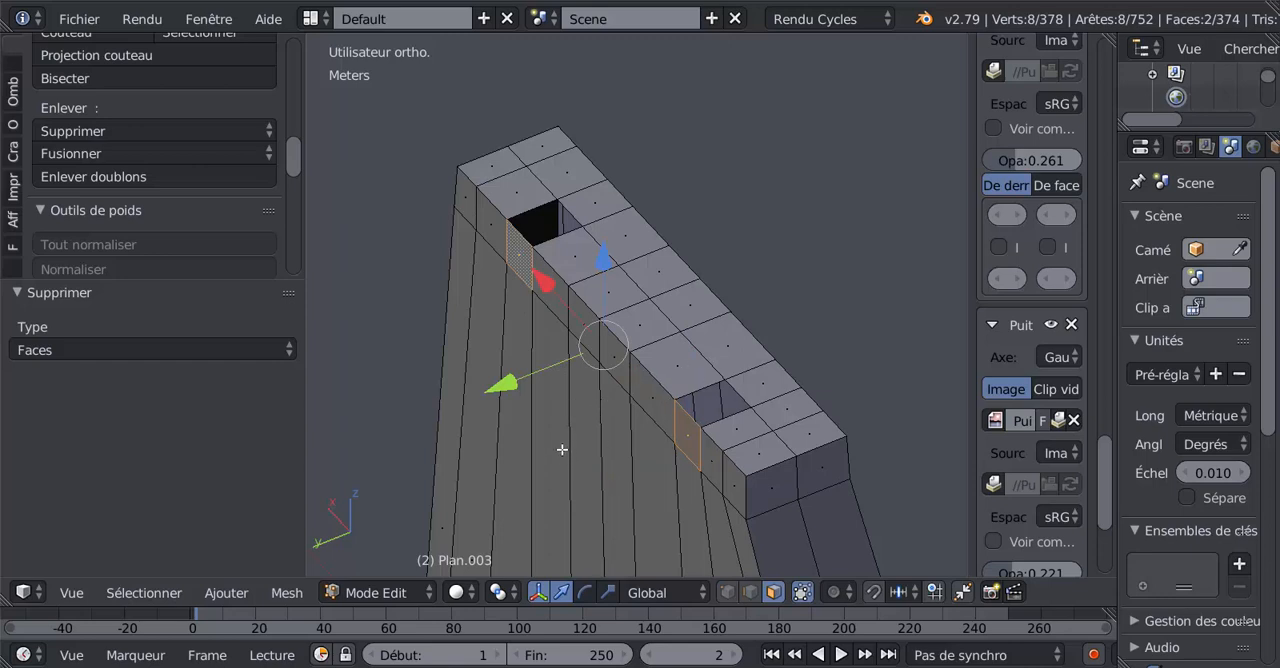
key(e)
right_click(515, 394)
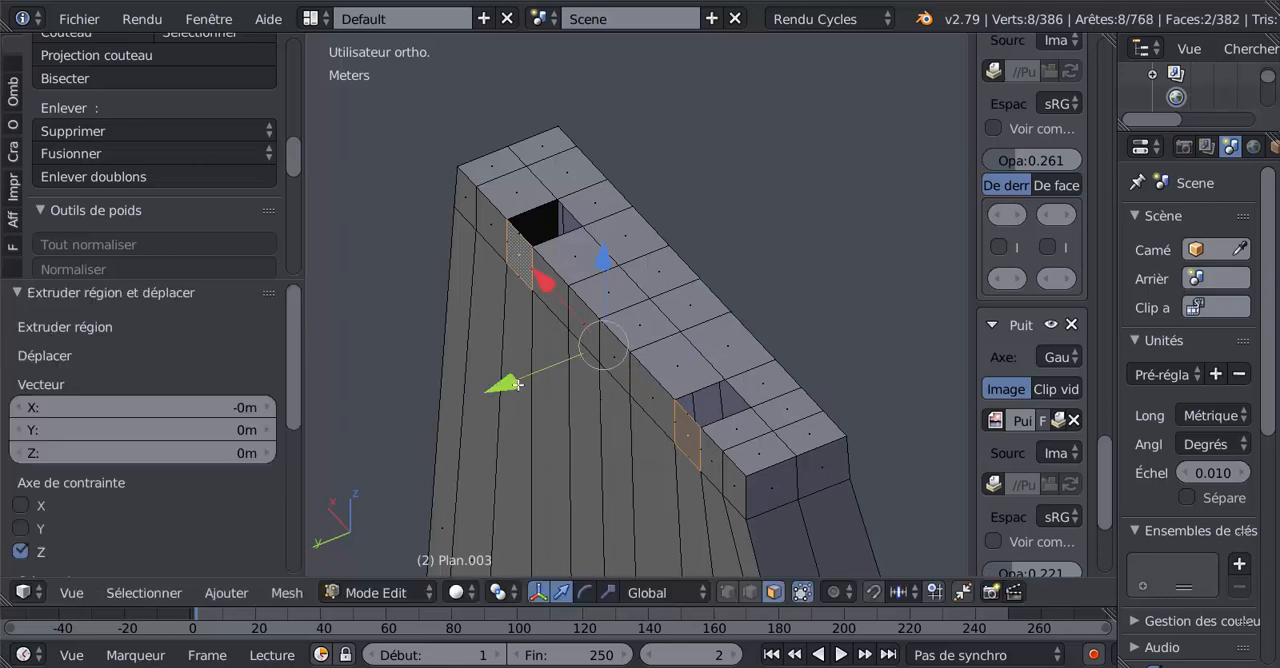
drag(517, 384, 562, 361)
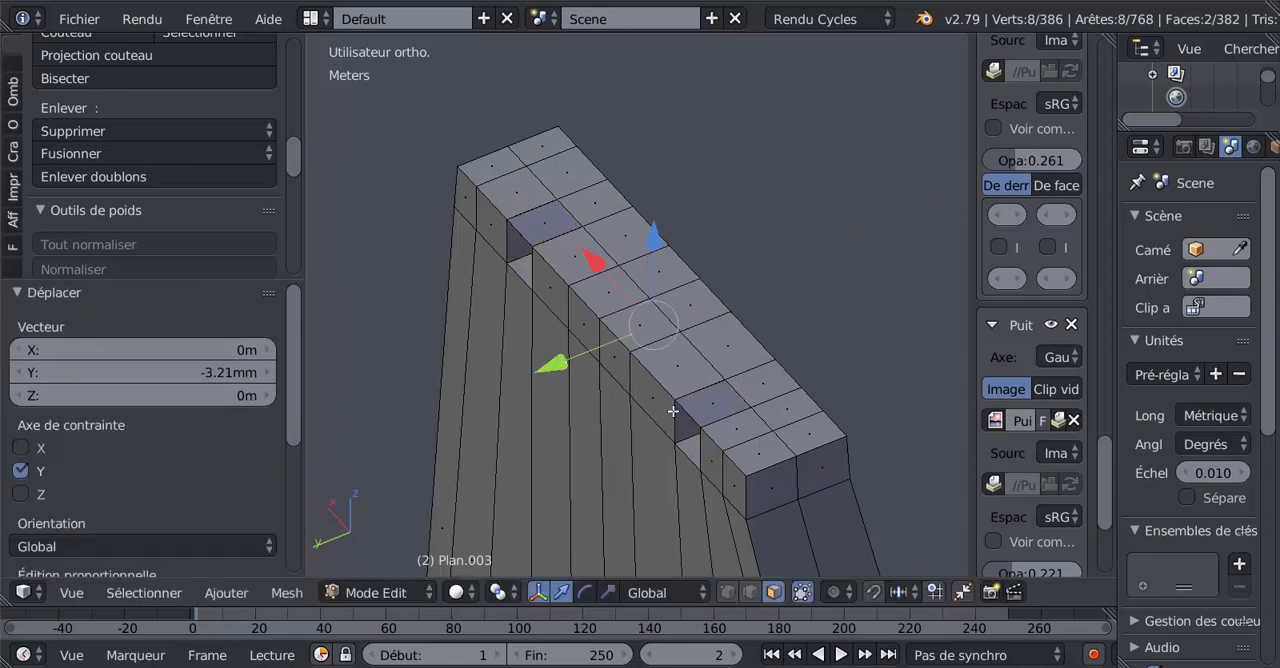
Delete the two extruded faces covering the tops of the beam notches.
scroll(670, 412, up, 4)
scroll(657, 424, down, 3)
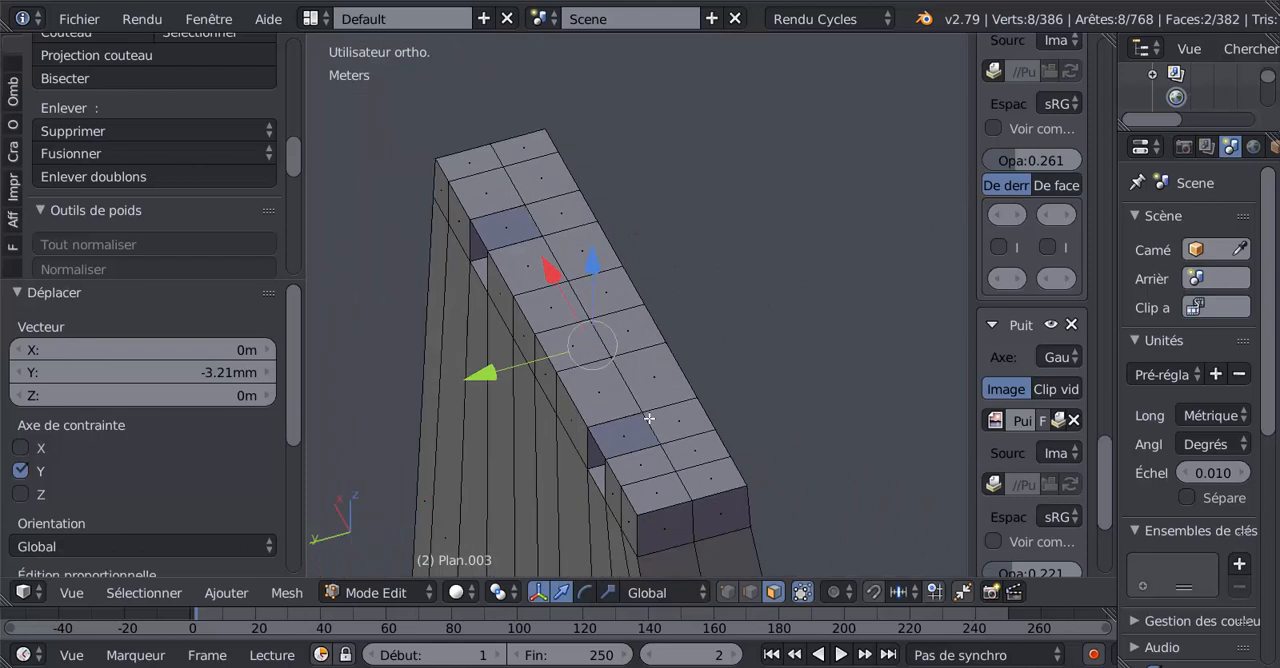
click(624, 437)
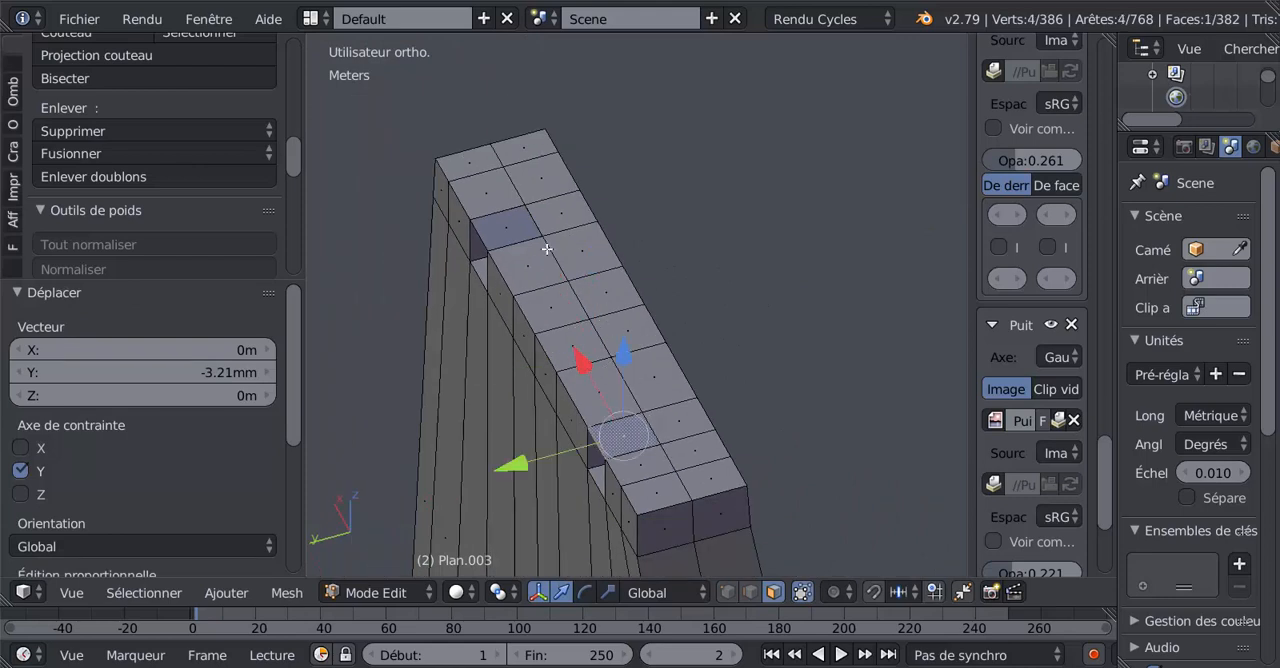
shift+click(503, 216)
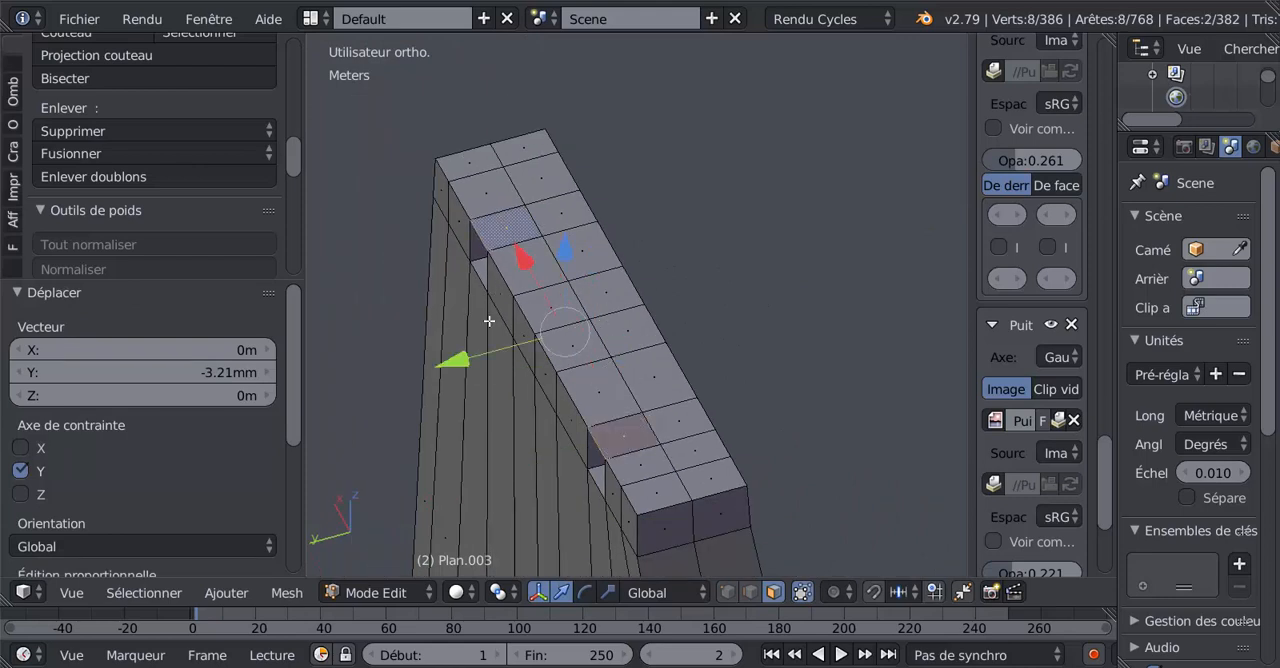
key(x)
click(421, 414)
In wireframe display with vertex selection, merge at centre the two overlapping vertices at the +X notch's inner upper corner nearest the wall's end.
middle_drag(430, 418, 859, 504)
scroll(740, 385, up, 2)
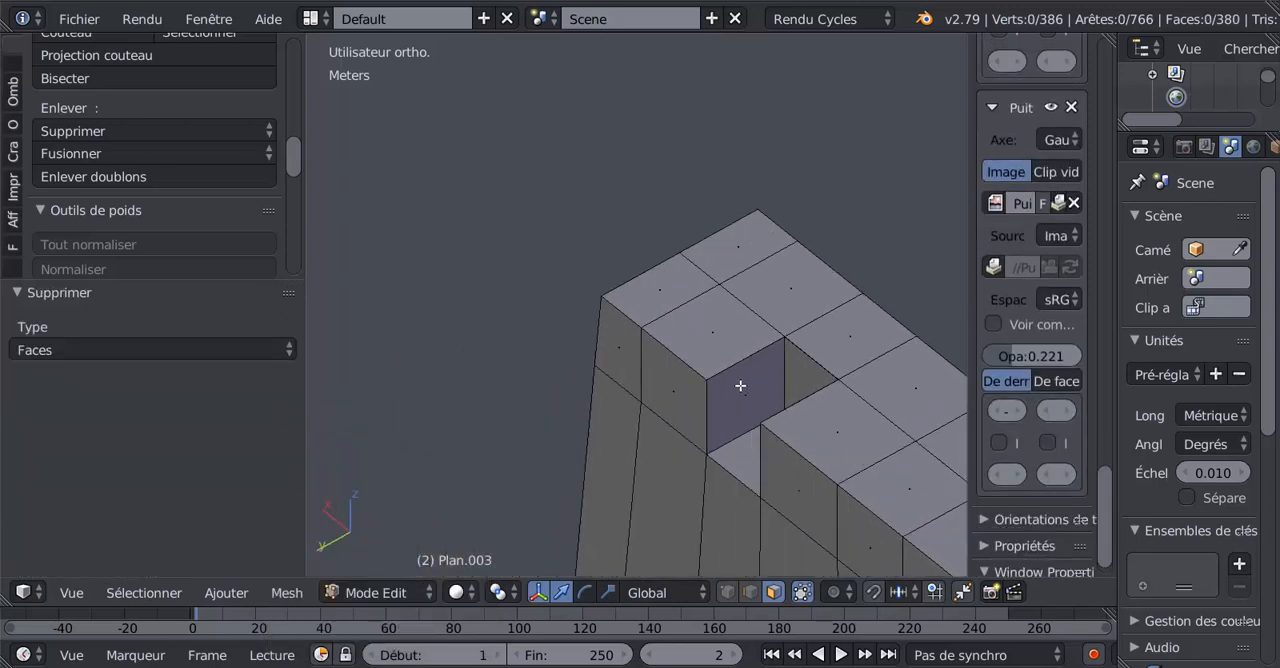
shift+middle_drag(766, 383, 694, 408)
key(z)
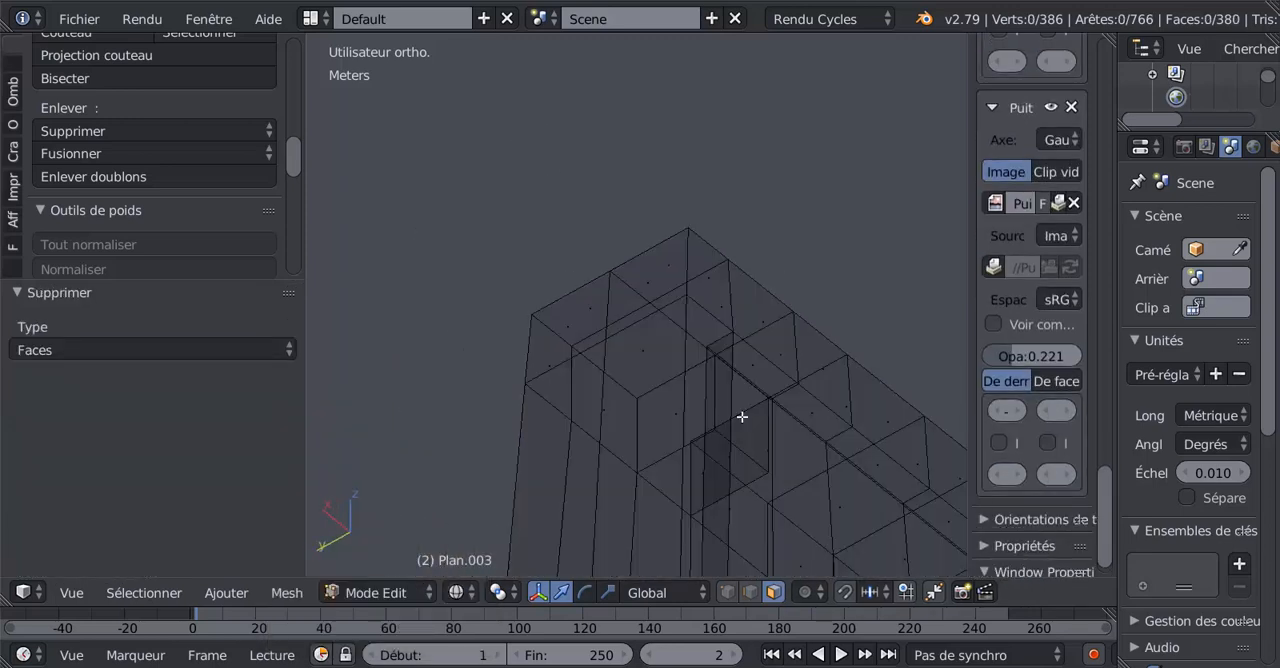
scroll(743, 417, up, 1)
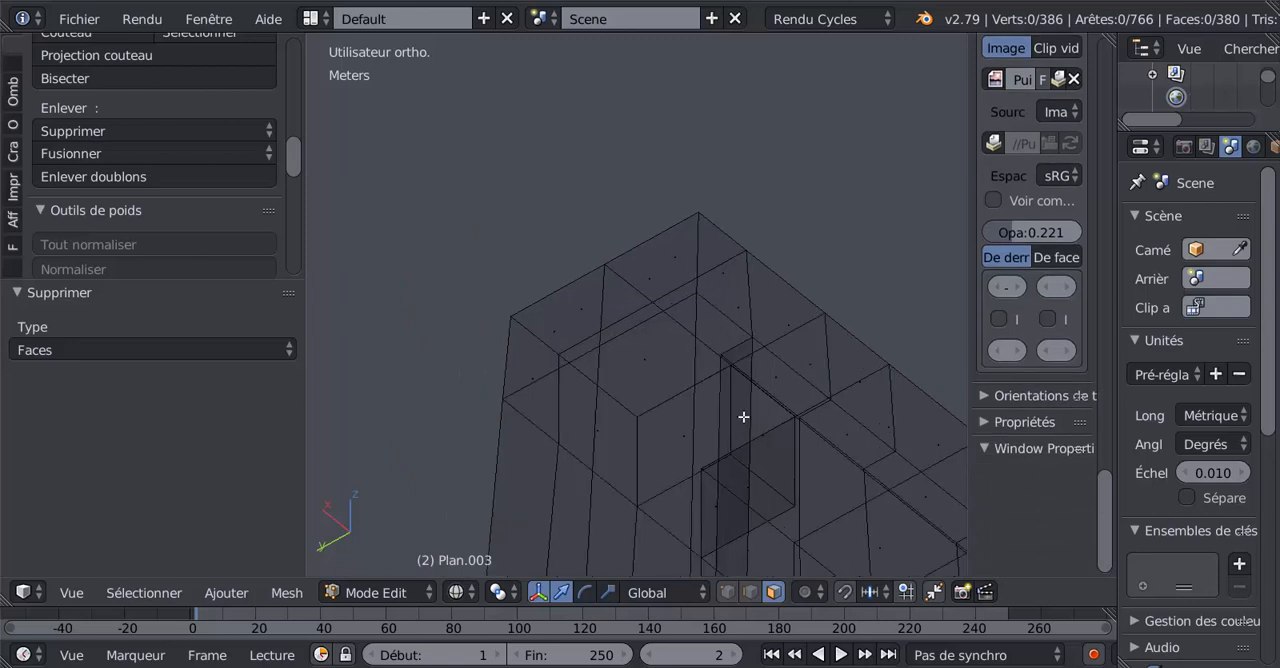
click(727, 592)
middle_drag(694, 466, 652, 469)
scroll(627, 450, up, 1)
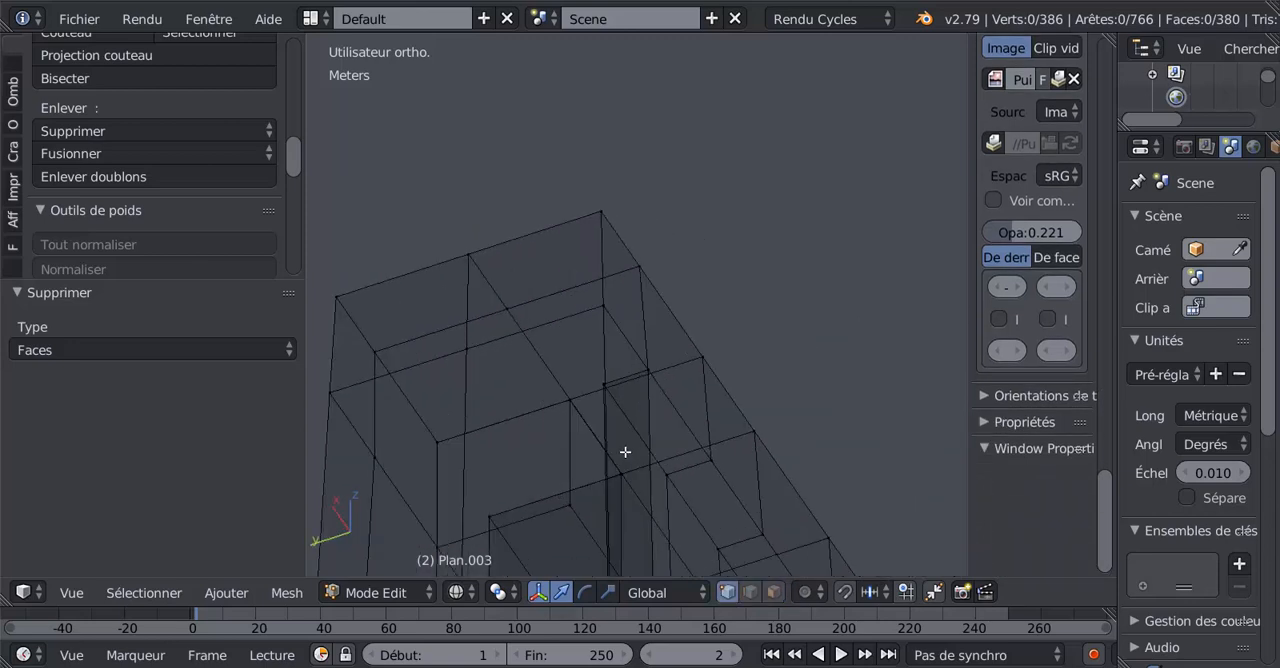
scroll(623, 450, down, 3)
scroll(597, 409, up, 2)
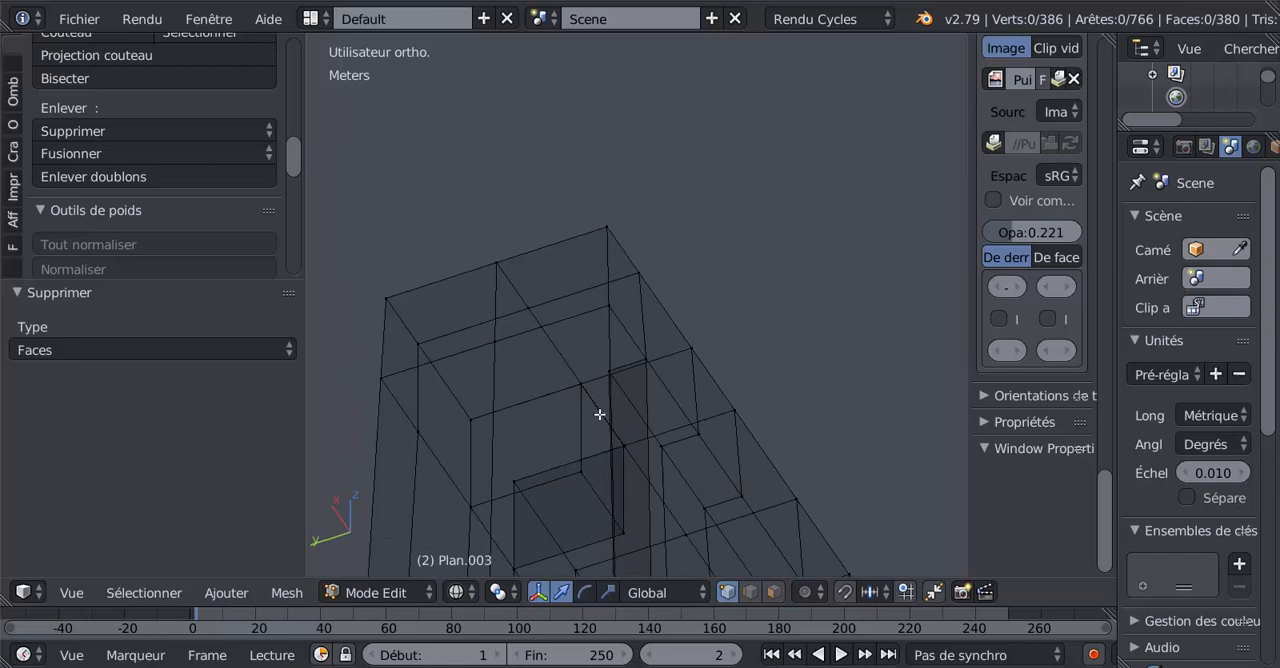
right_click(582, 386)
scroll(586, 419, up, 2)
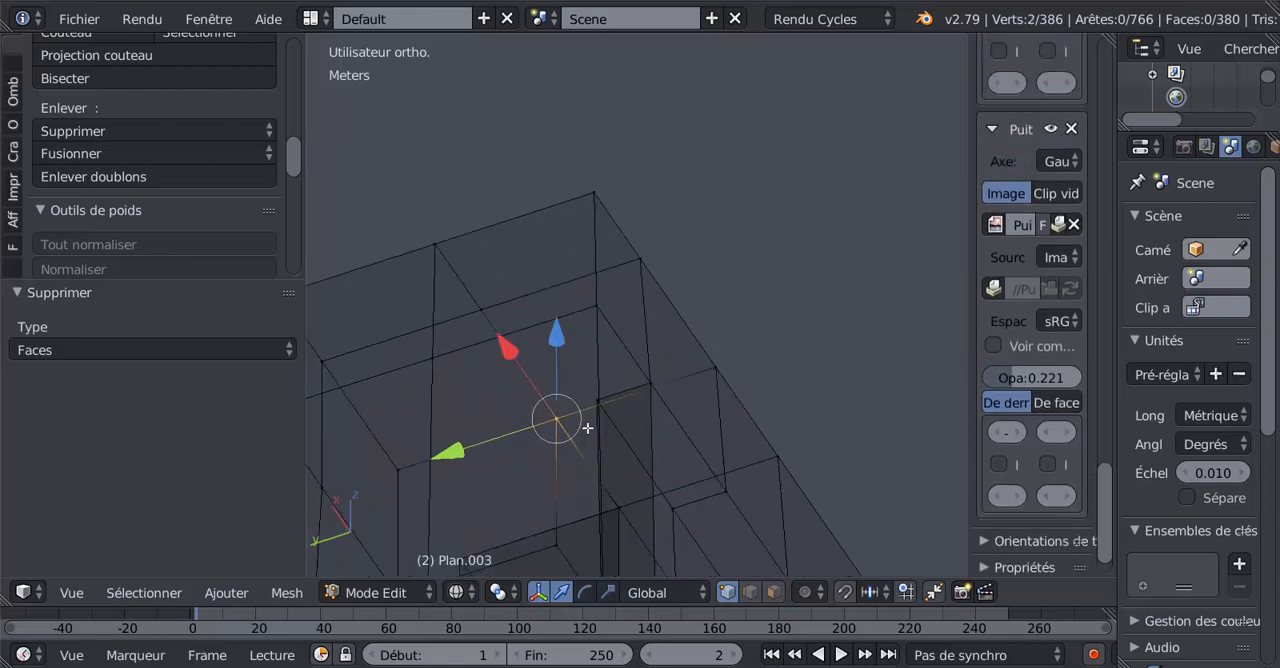
scroll(587, 425, down, 3)
key(z)
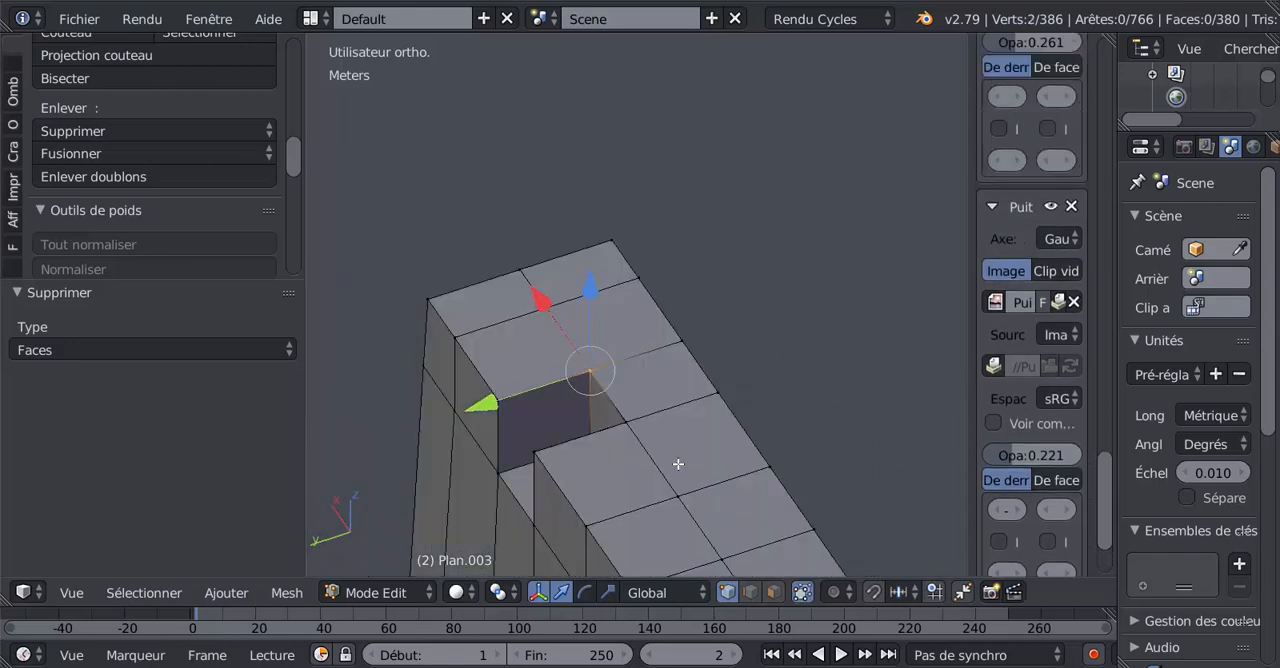
key(z)
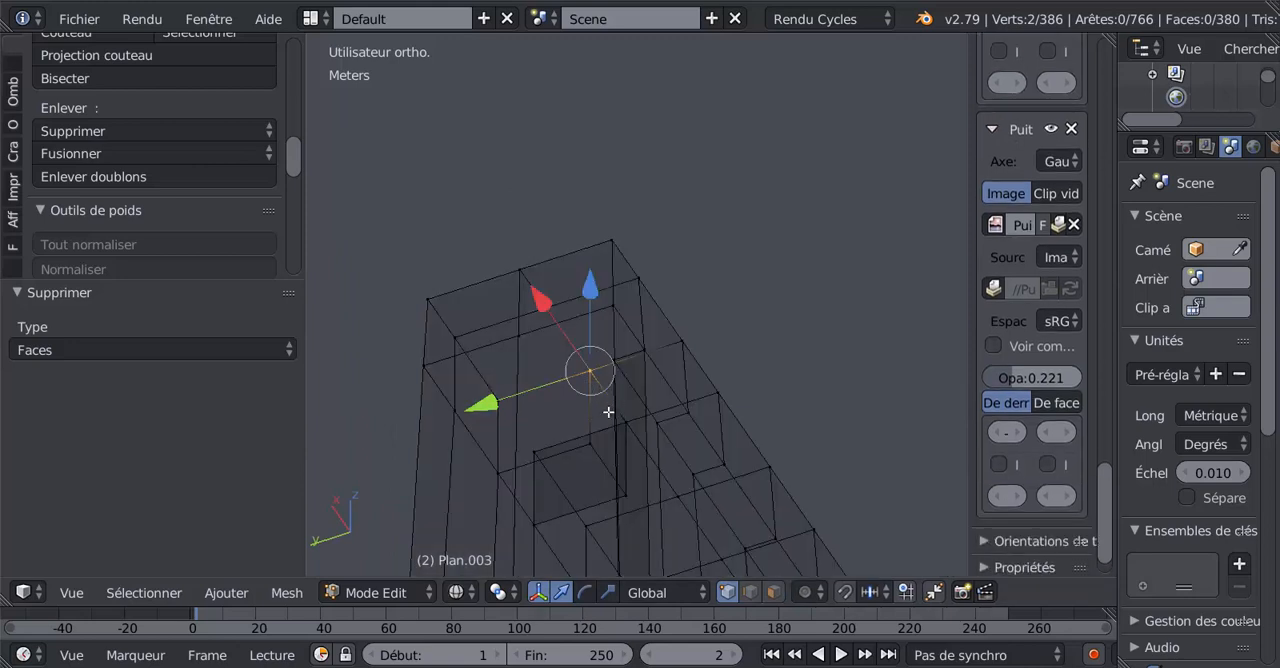
key(alt+m)
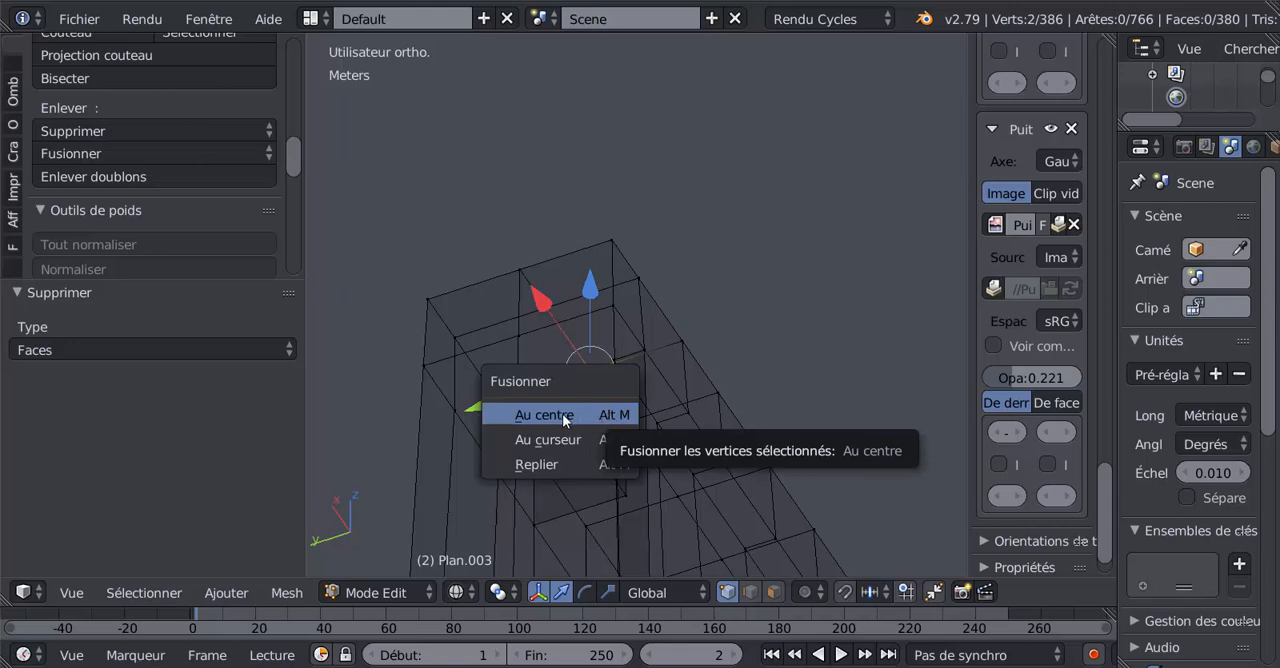
click(565, 421)
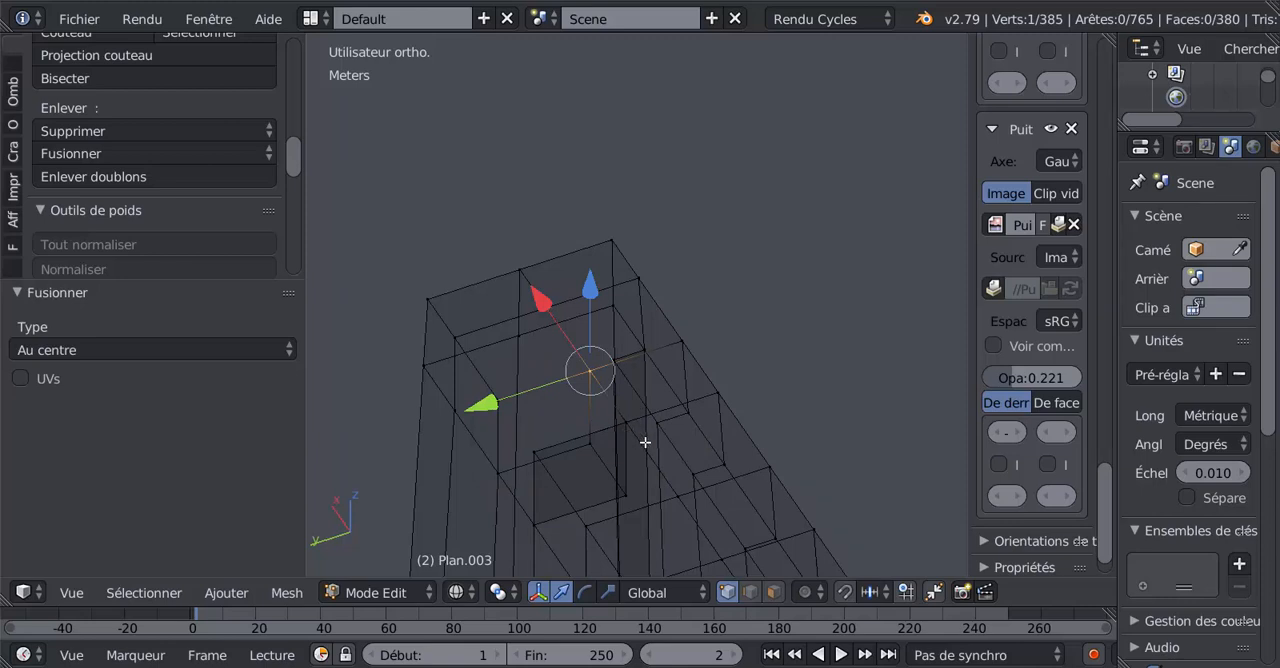
Clear the selection and merge at centre the overlapping vertices at the +X notch's other inner upper corner, nearest the wall's middle.
middle_drag(685, 470, 651, 337)
key(a)
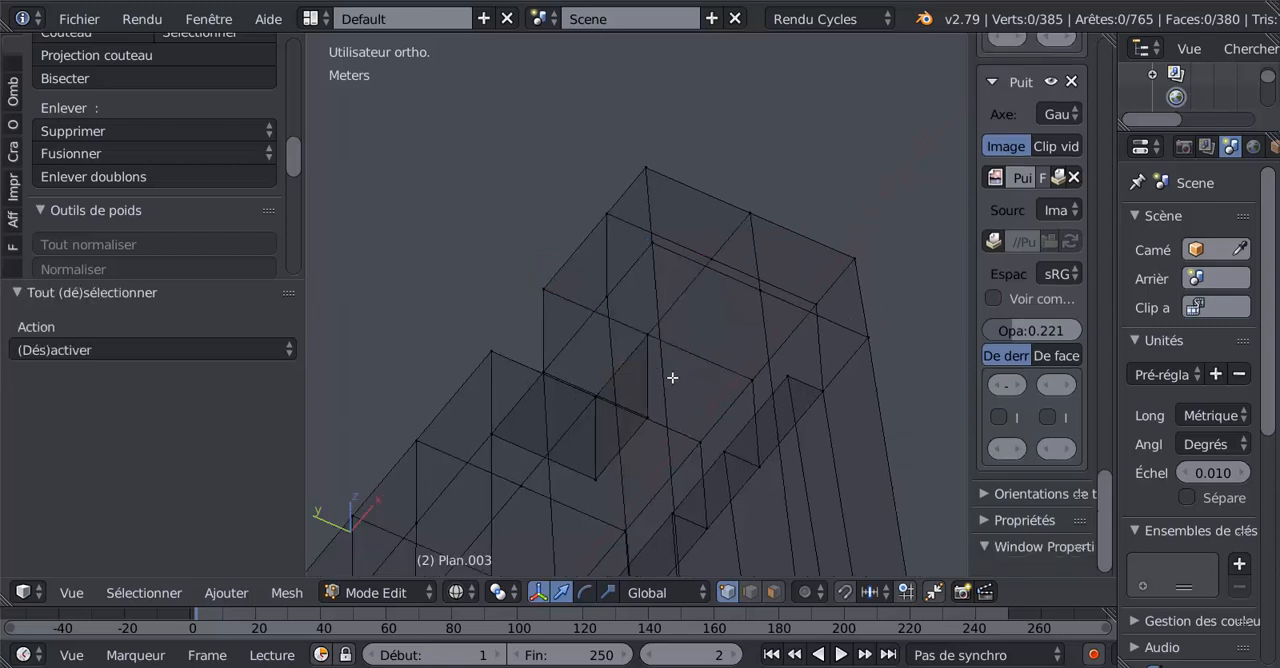
click(591, 405)
right_click(591, 402)
scroll(574, 443, up, 2)
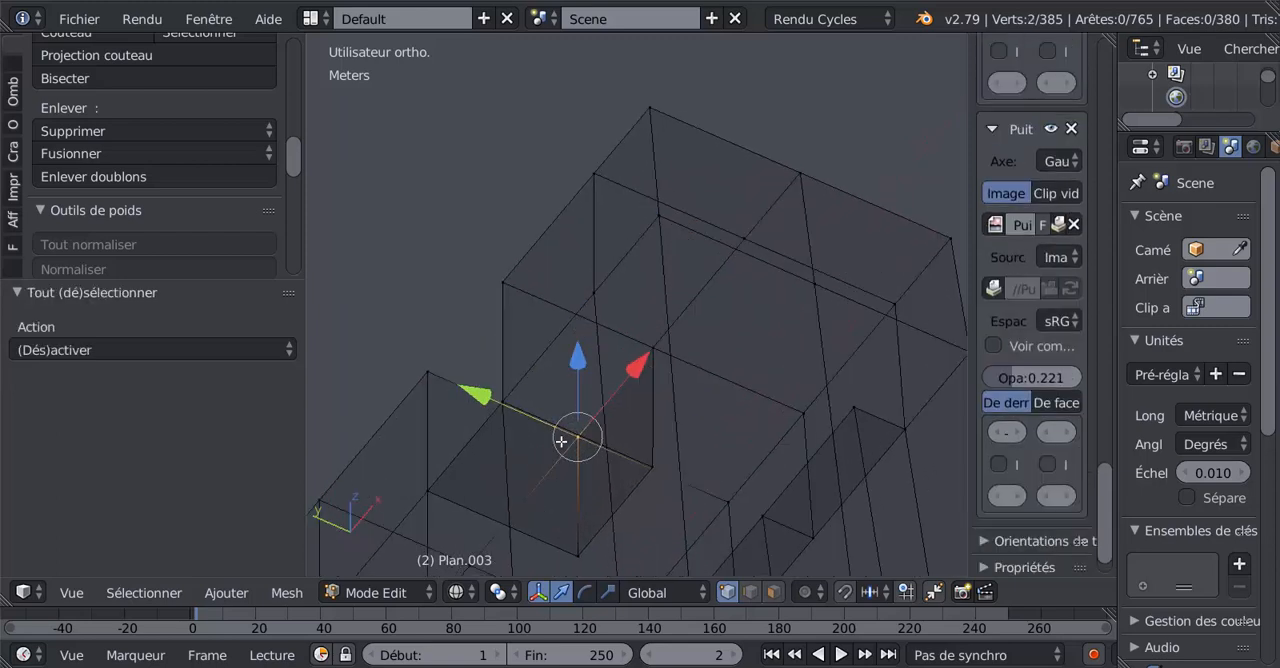
key(alt+m)
click(624, 451)
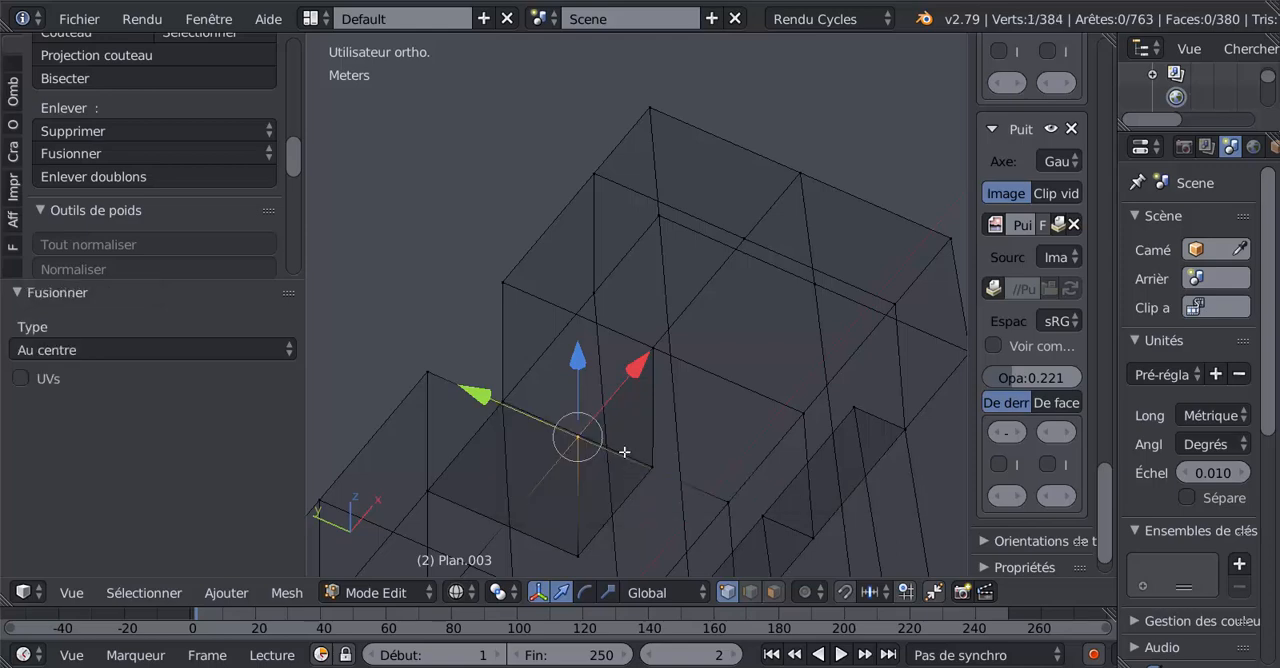
Check the +X notch's corner vertices for remaining duplicates by grabbing them in solid display and cancelling each move.
scroll(624, 452, down, 4)
key(Tab)
scroll(624, 452, down, 3)
mouse_move(625, 452)
middle_down()
mouse_move(824, 498)
mouse_move(868, 462)
mouse_move(834, 434)
mouse_move(623, 91)
mouse_move(580, 531)
mouse_move(507, 497)
mouse_move(634, 371)
middle_up()
key(Tab)
scroll(507, 483, up, 2)
key(z)
key(g)
click(571, 408)
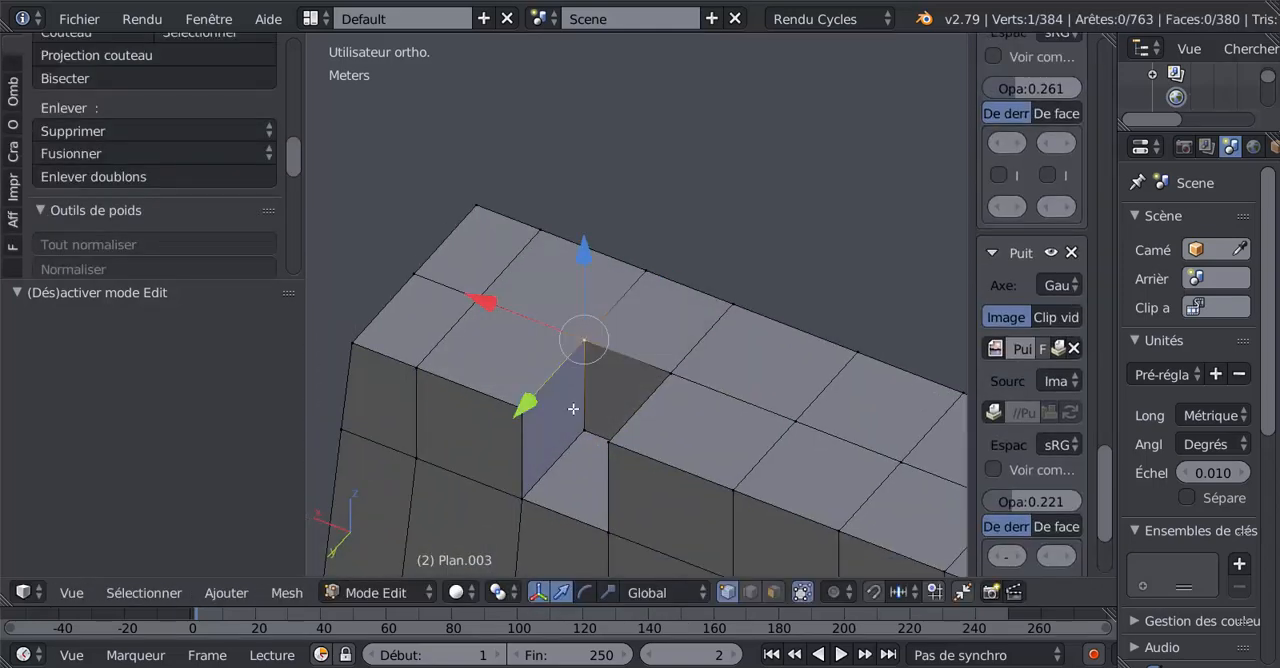
key(g)
click(571, 414)
middle_drag(571, 414, 729, 377)
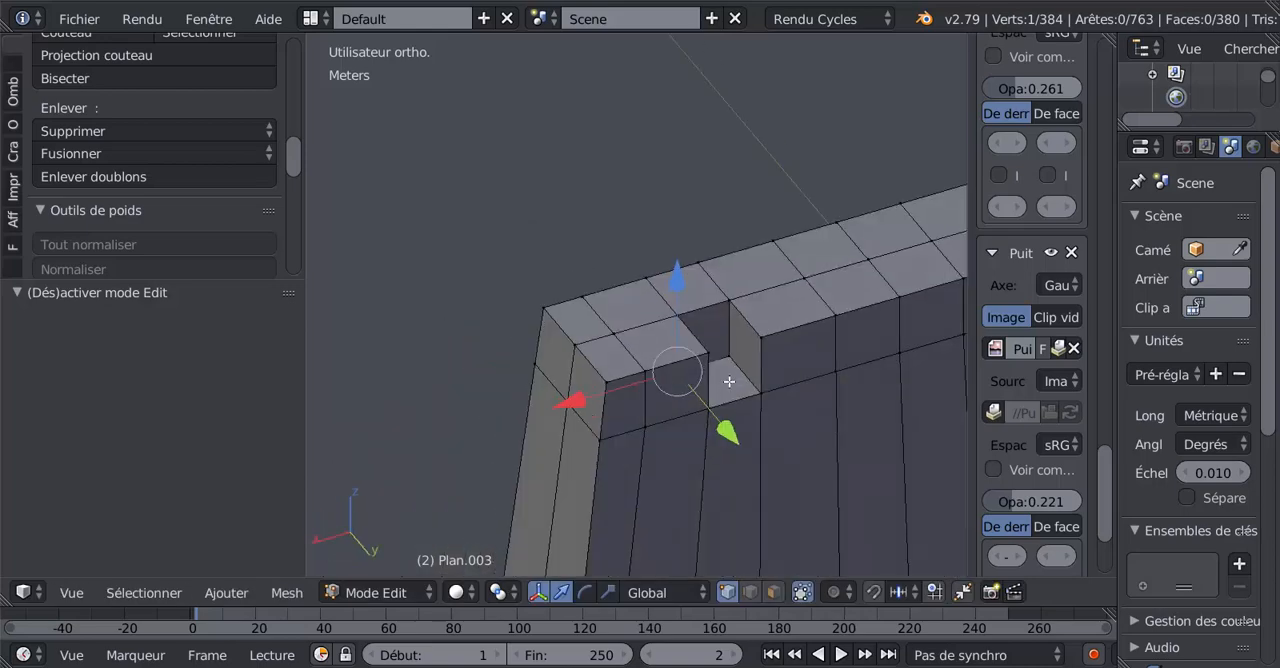
key(g)
click(733, 305)
right_drag(729, 300, 743, 271)
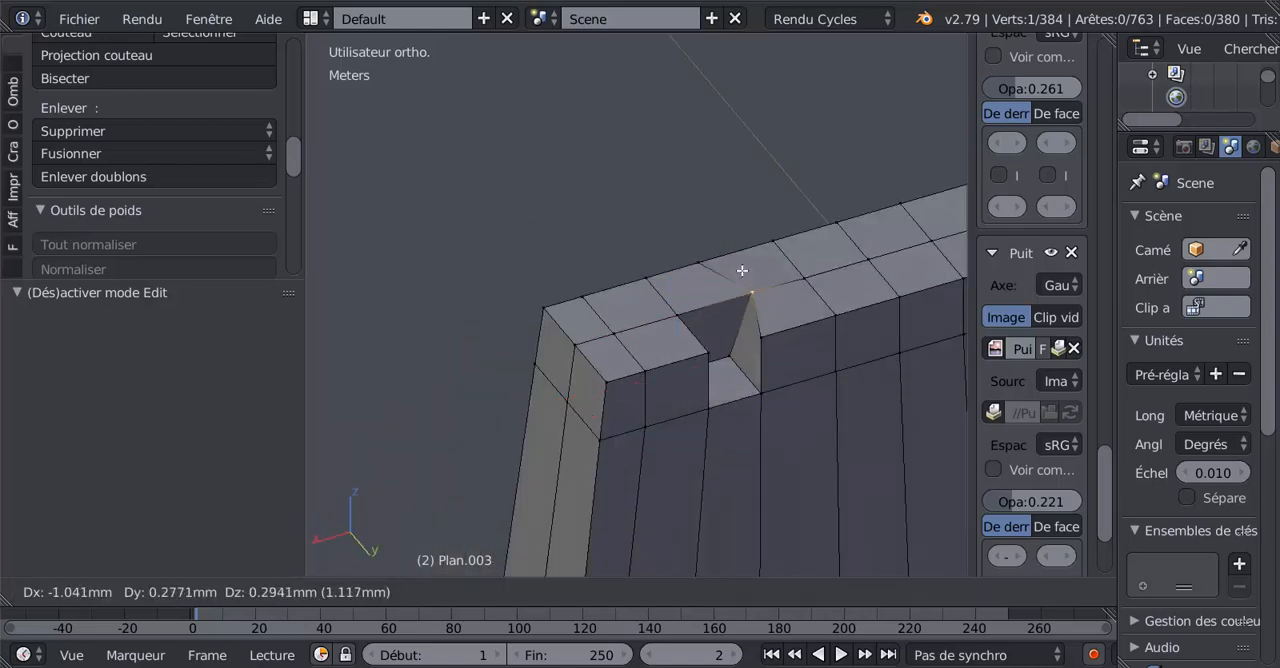
right_click(750, 284)
right_drag(761, 337, 772, 358)
right_click(775, 357)
Merge at centre the overlapping vertices at the -X notch's inner upper corner nearest the wall's middle, using wireframe display.
scroll(775, 357, down, 1)
middle_drag(775, 357, 625, 385)
scroll(640, 394, up, 2)
key(a)
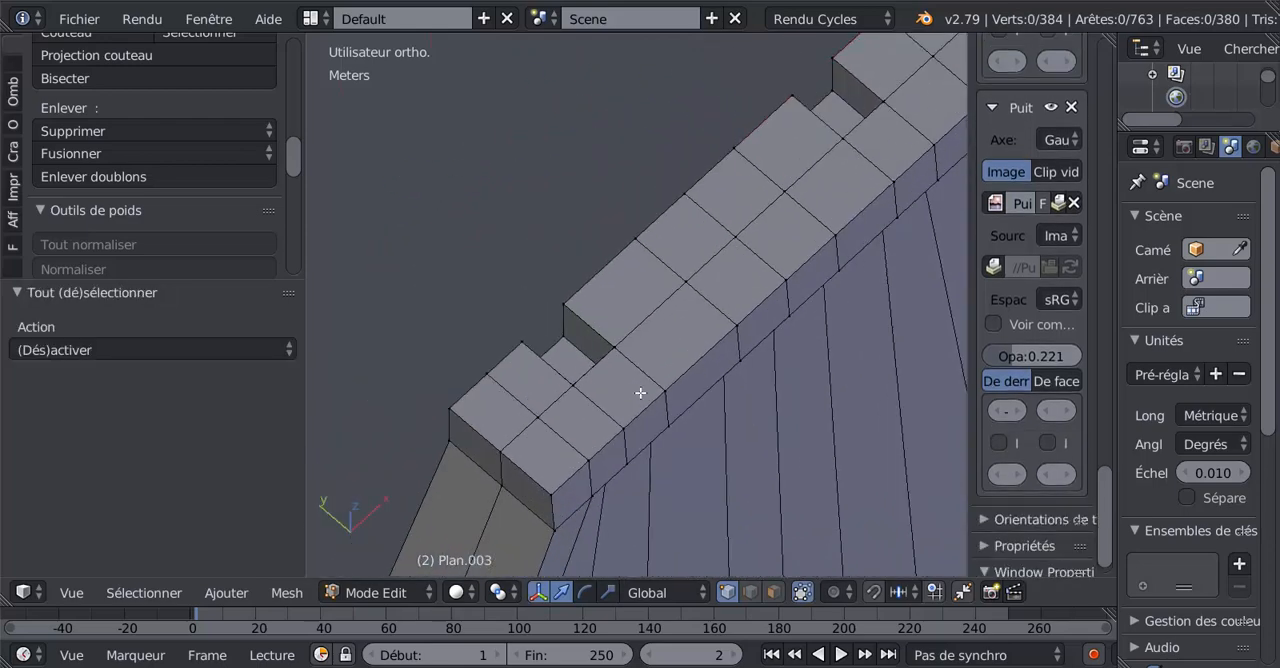
right_click(640, 371)
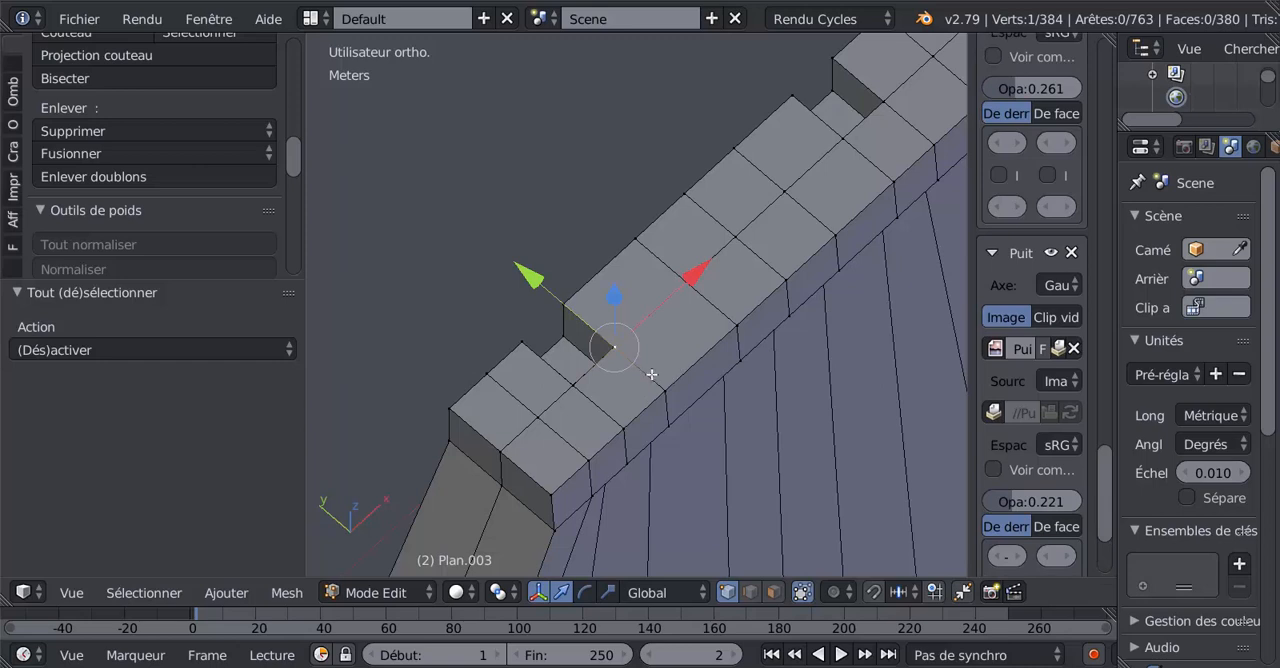
key(z)
scroll(648, 376, up, 1)
key(c)
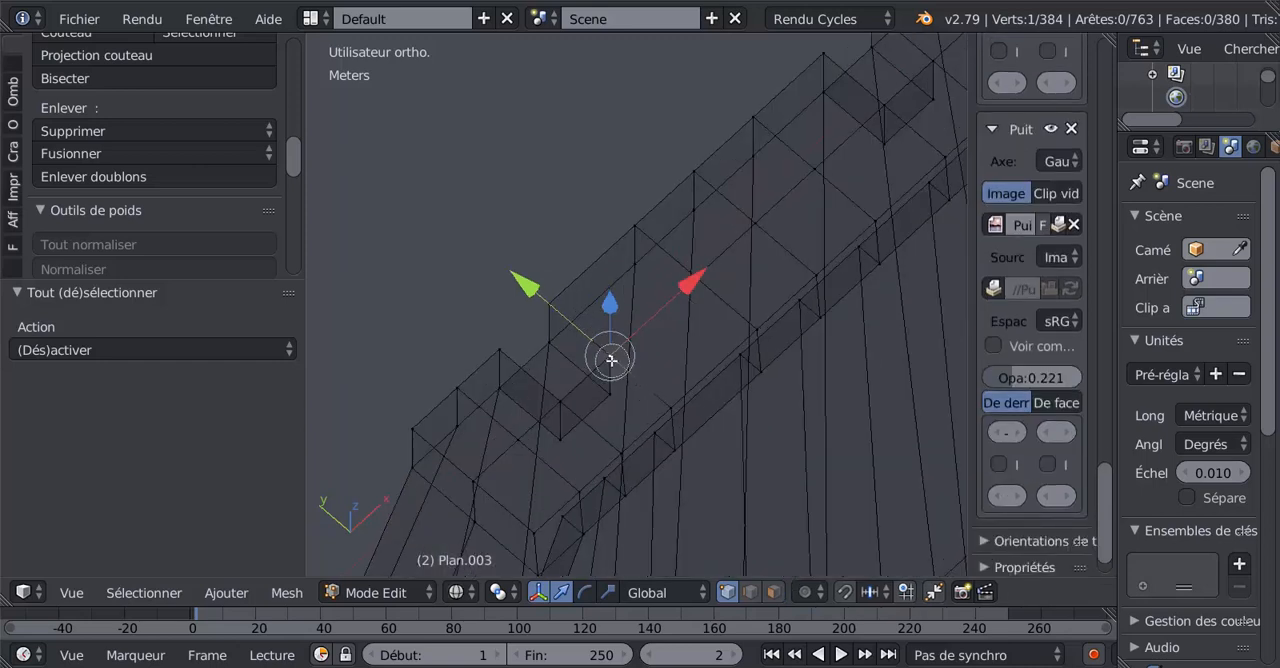
click(609, 358)
right_click(607, 357)
key(alt+m)
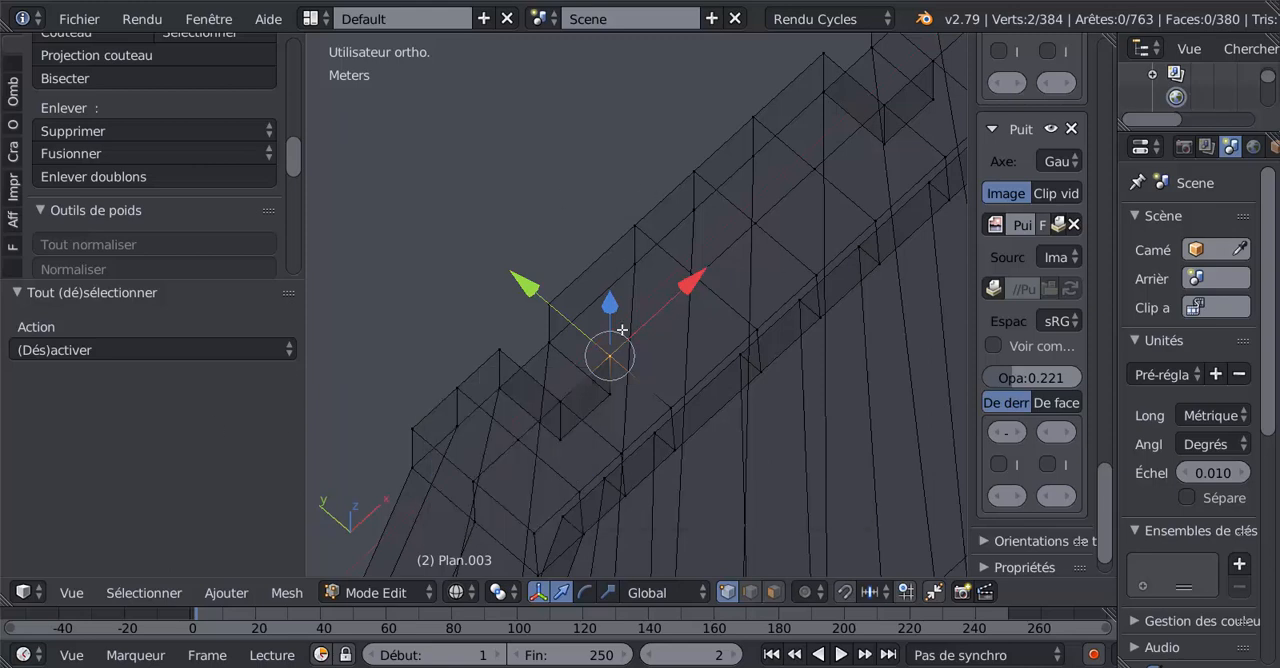
key(alt+m)
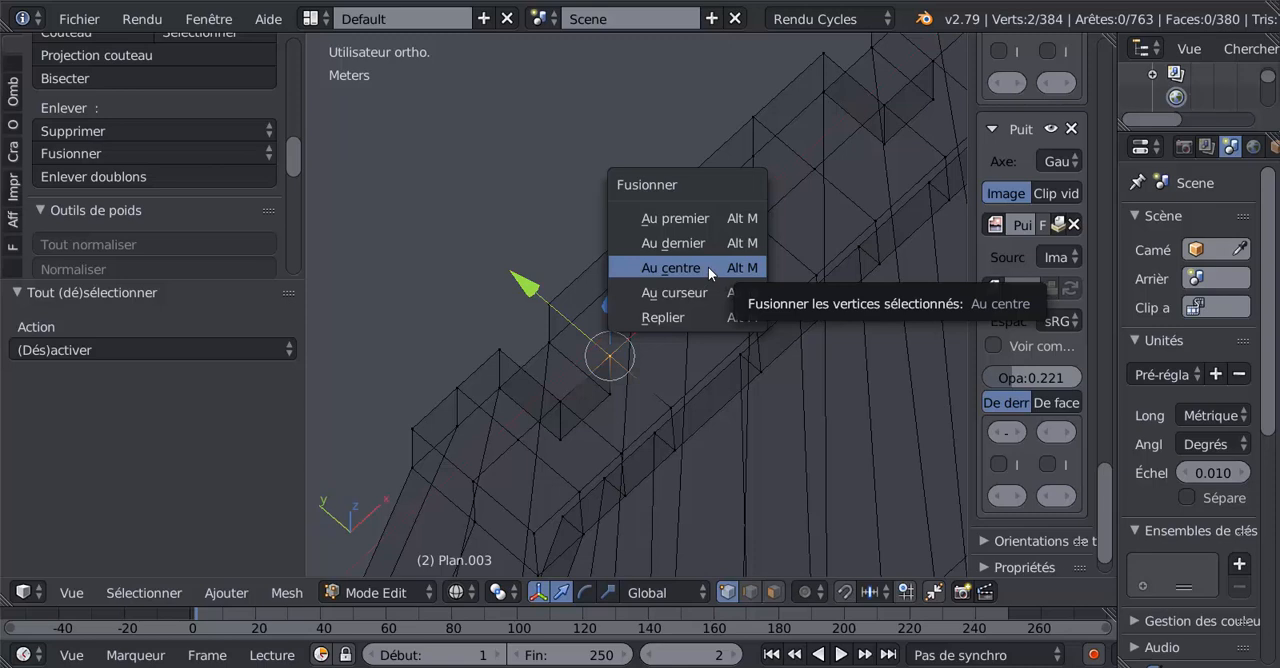
click(708, 267)
Clear the selection and merge at centre the overlapping vertices at the -X notch's inner upper corner nearest the wall's end.
key(a)
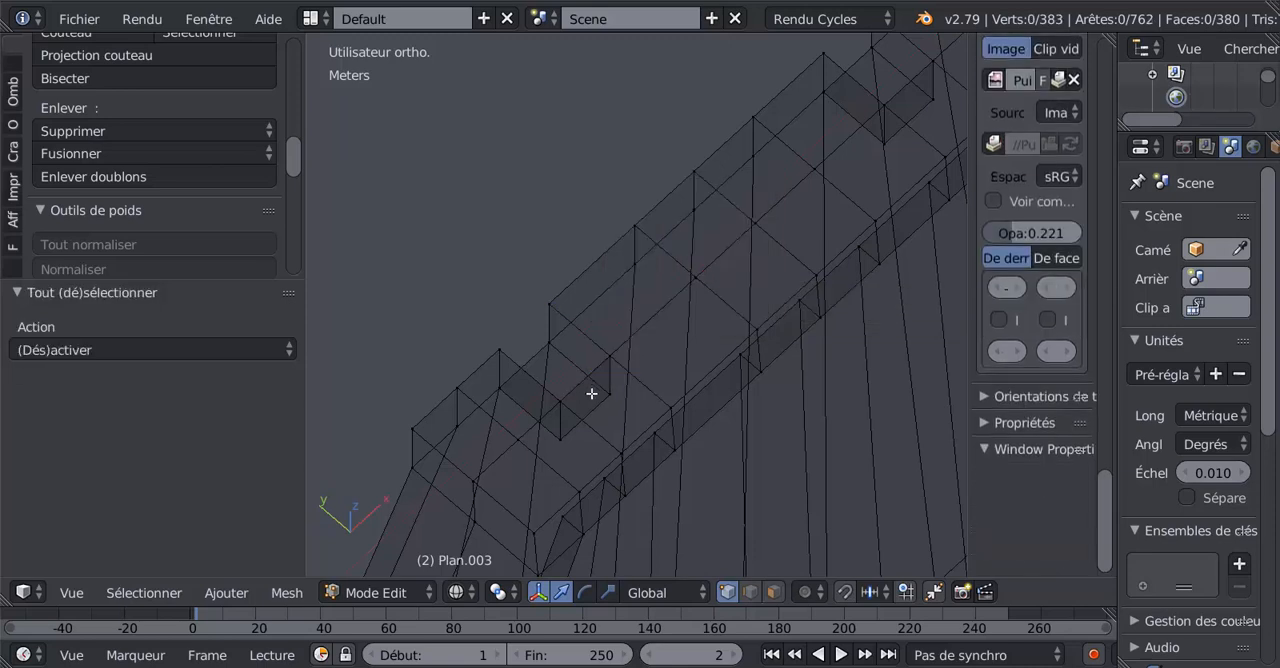
right_click(561, 401)
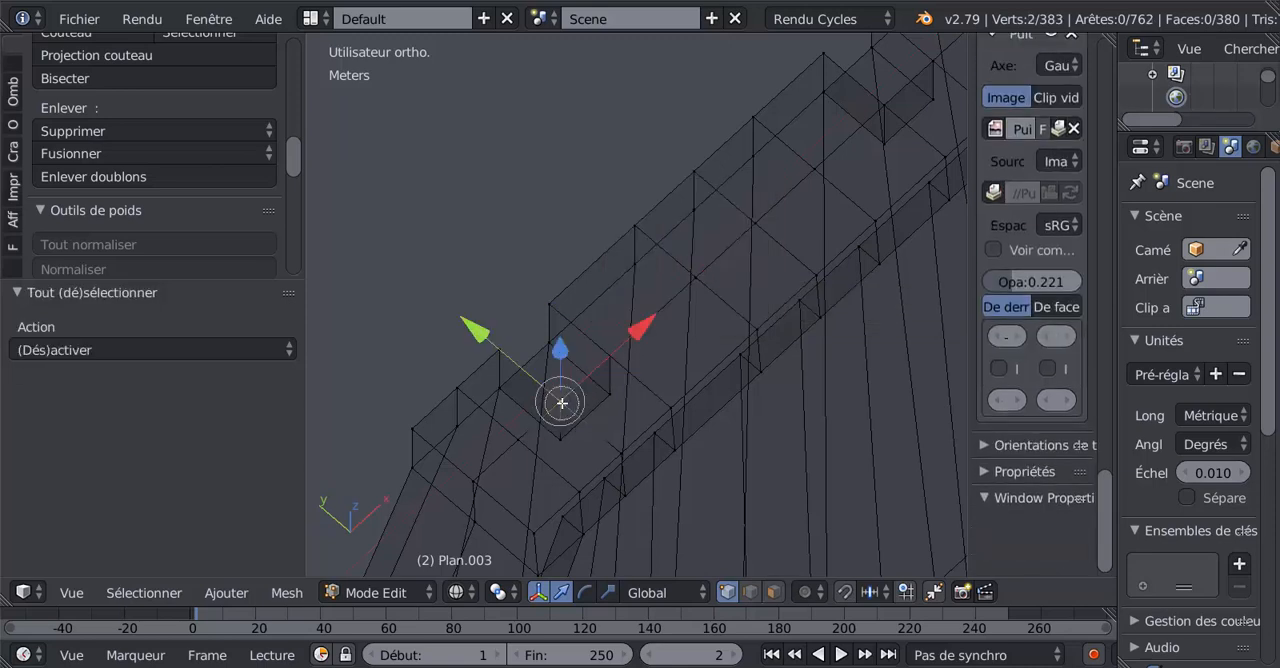
key(alt+m)
click(735, 348)
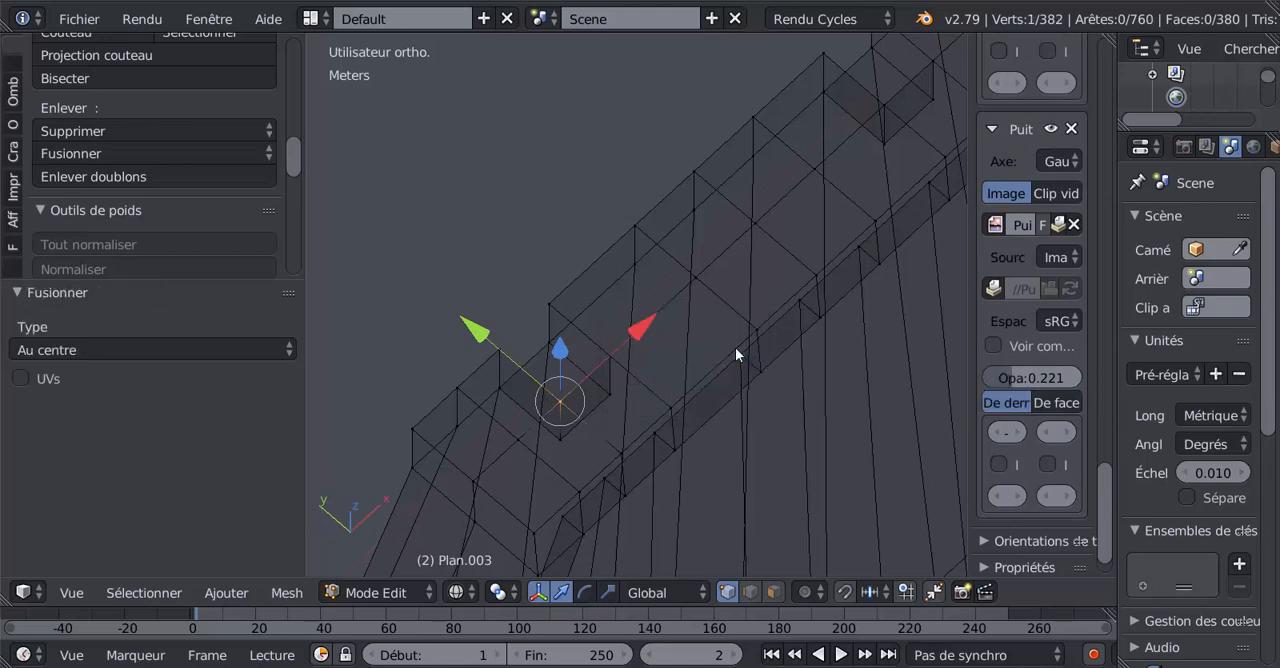
Check the -X notch's inner corner vertices for remaining duplicates by grabbing them in solid display and cancelling each move.
key(Tab)
key(z)
mouse_move(736, 352)
middle_down()
mouse_move(632, 408)
mouse_move(818, 356)
mouse_move(778, 323)
middle_up()
key(Tab)
scroll(778, 323, up, 3)
right_click(788, 224)
key(g)
right_click(781, 214)
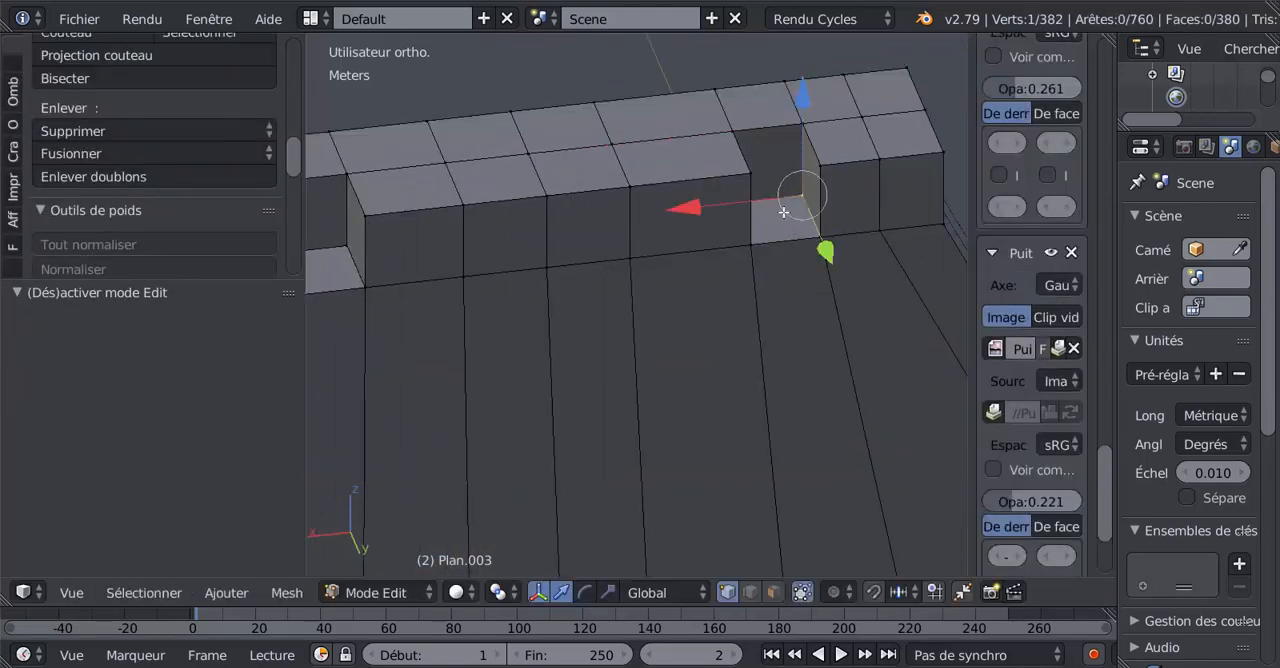
right_click(793, 138)
key(g)
right_click(780, 139)
middle_drag(780, 141, 718, 213)
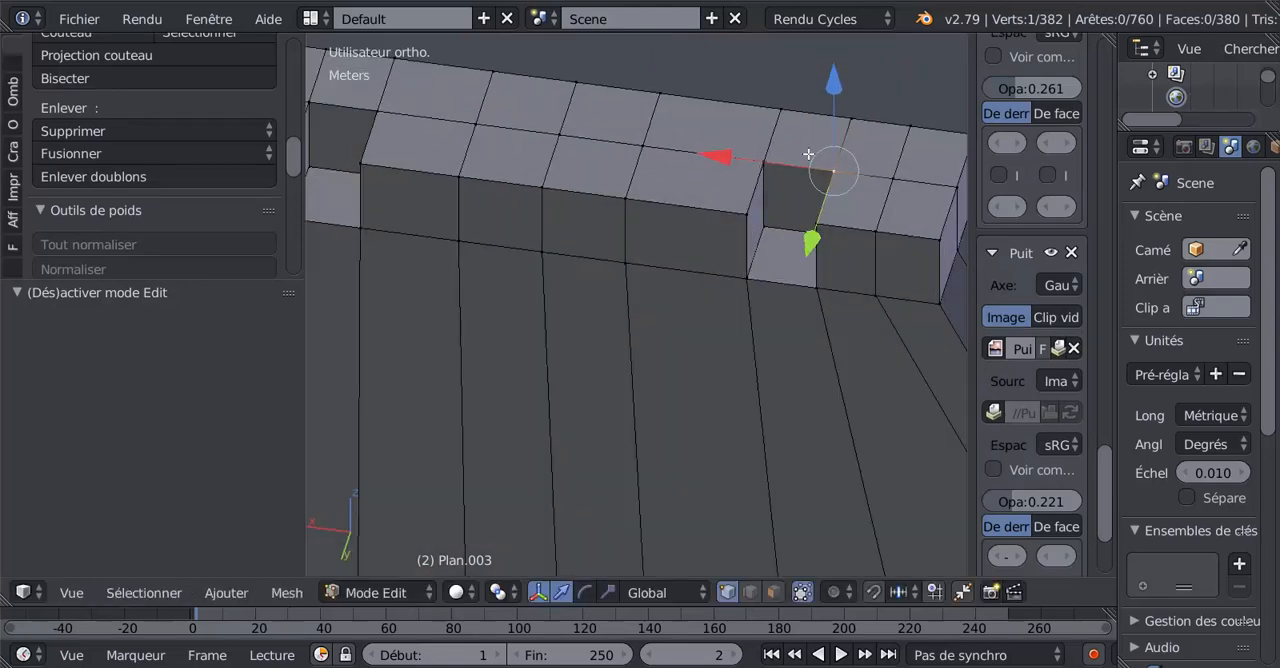
Check another notch corner vertex for duplicates with a cancelled move, and inspect the whole wall in object mode.
right_click(751, 172)
key(g)
right_click(773, 198)
scroll(762, 250, down, 4)
key(Tab)
scroll(752, 286, down, 4)
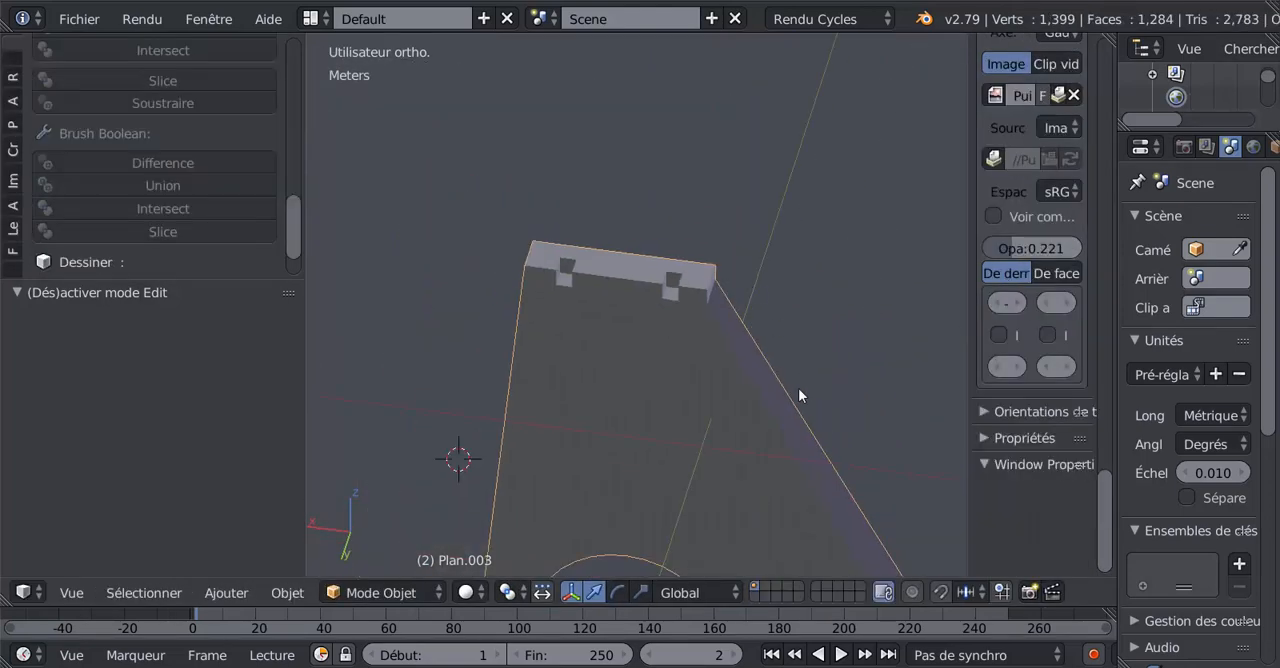
middle_drag(798, 390, 619, 390)
scroll(619, 390, down, 4)
shift+middle_drag(686, 431, 641, 380)
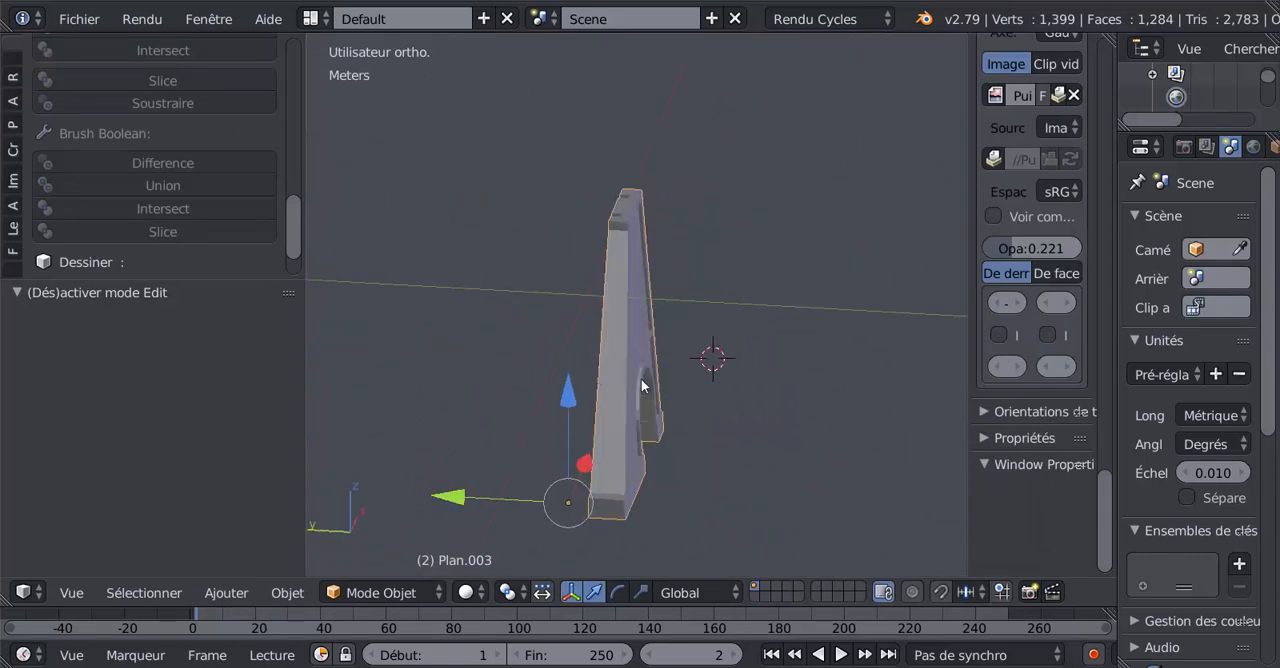
Against the side elevation drawing, duplicate the entire wall mesh in edit mode and move the copy 1.95 cm along Y.
key(KP_1)
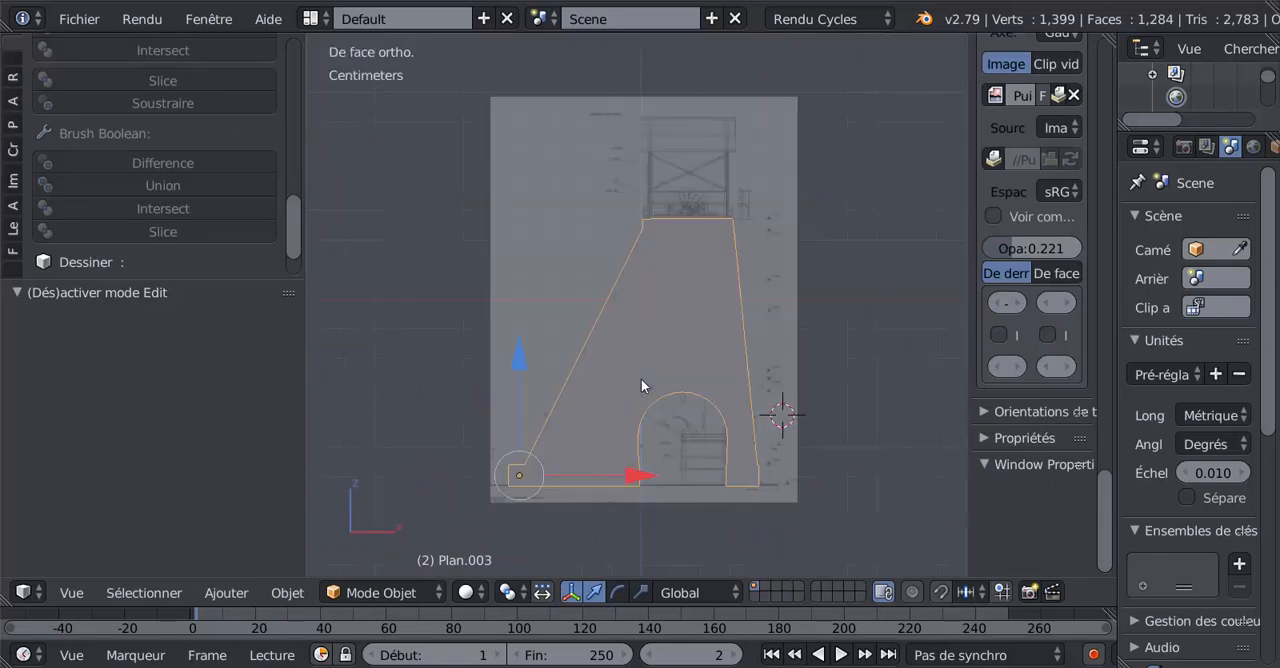
key(ctrl+KP_3)
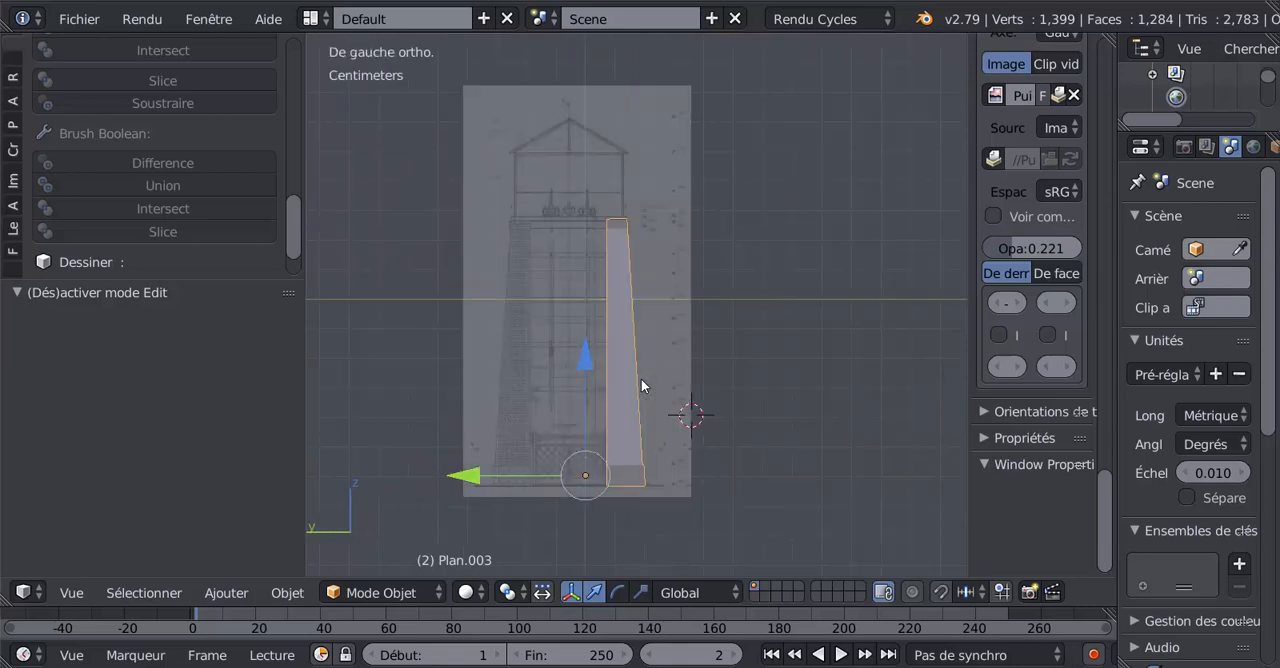
scroll(638, 380, up, 2)
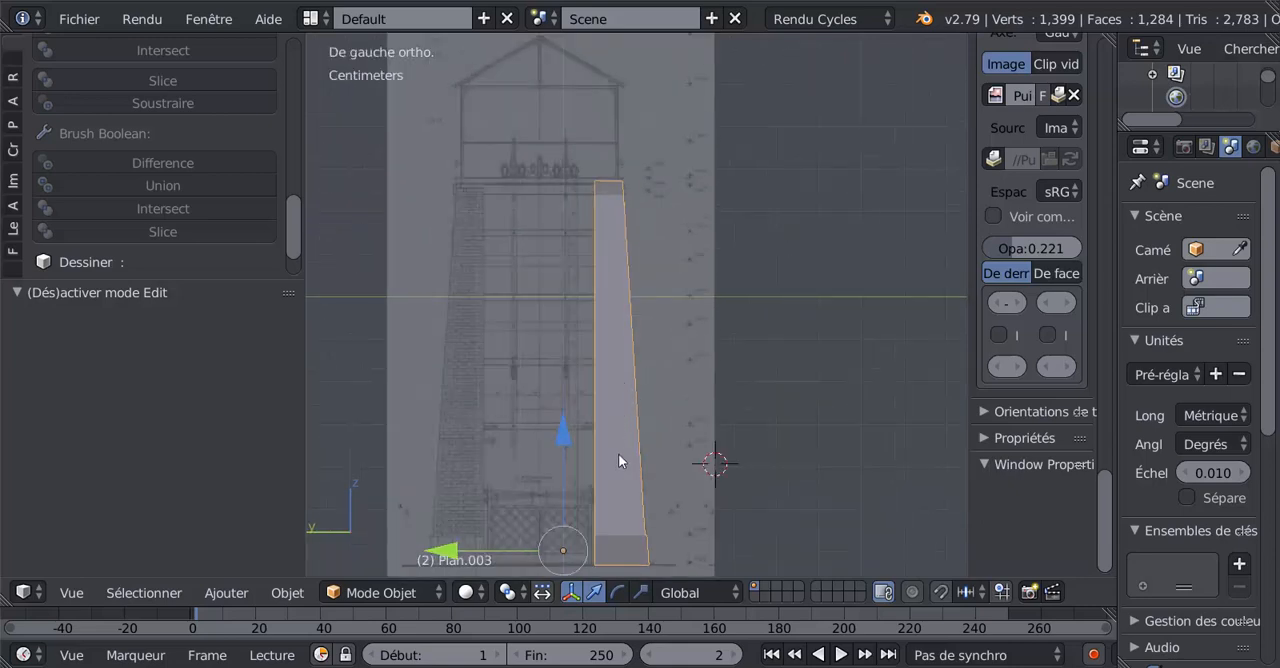
key(Tab)
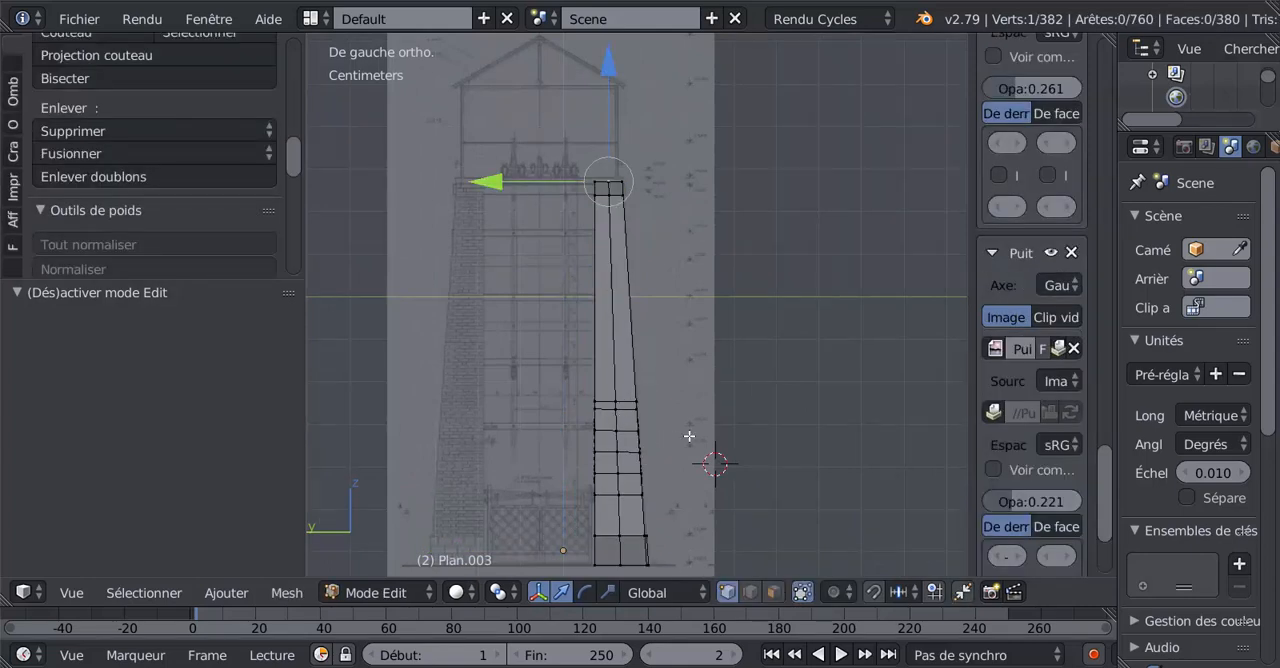
key(a)
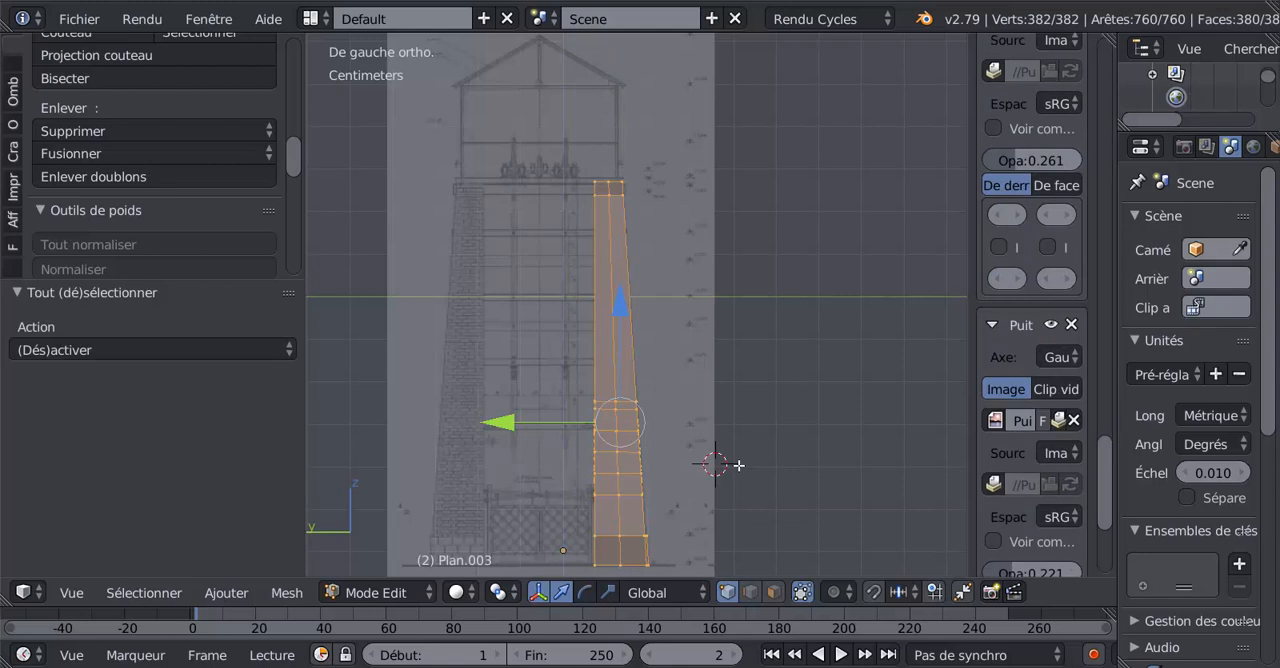
key(shift+d)
key(Escape)
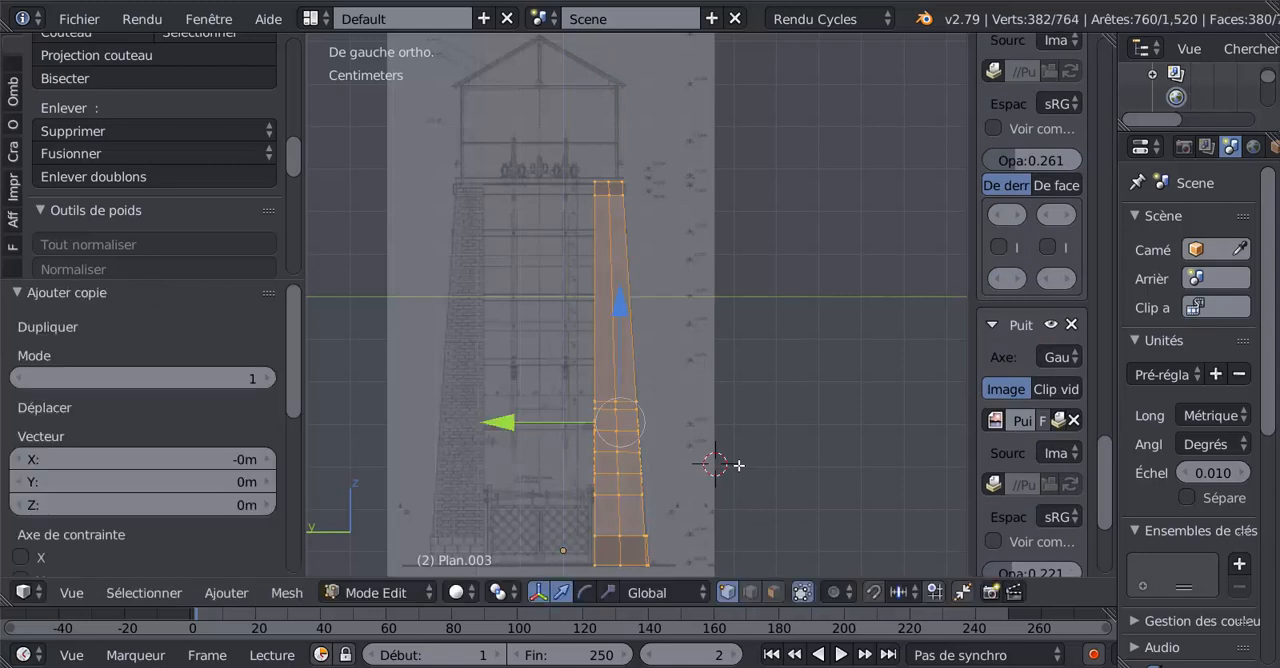
drag(493, 428, 420, 430)
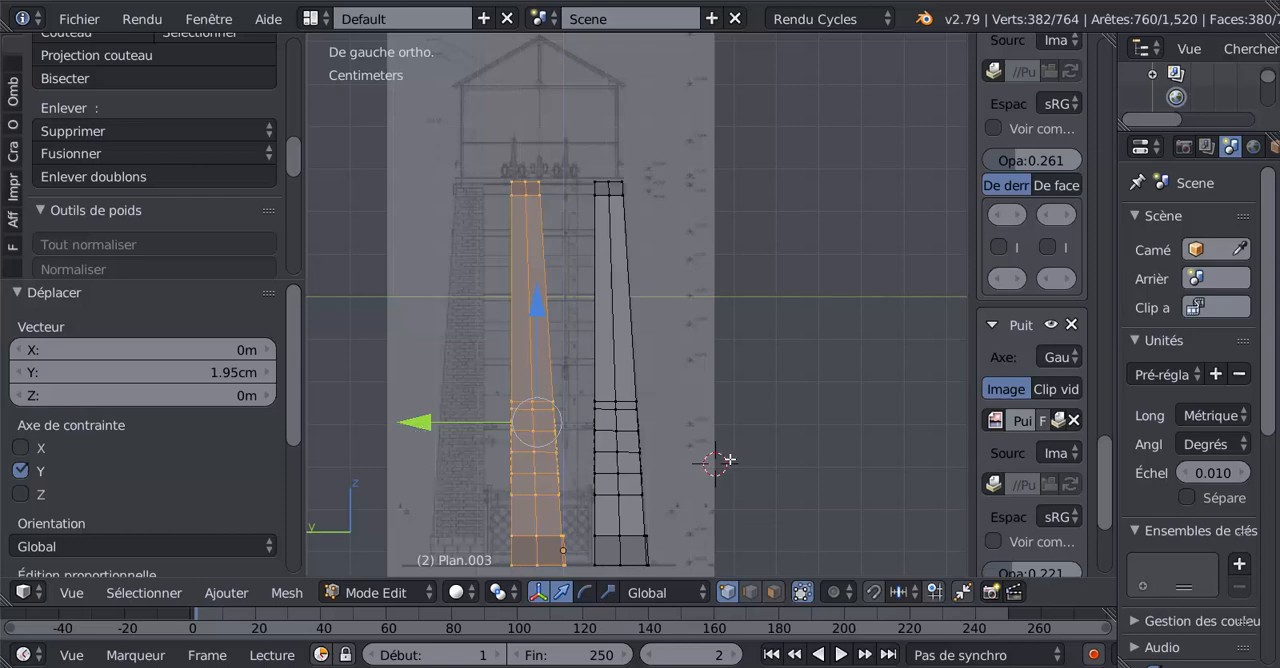
Narrow the properties region to widen the 3D view and switch the transform manipulator to scaling.
shift+middle_drag(720, 458, 834, 425)
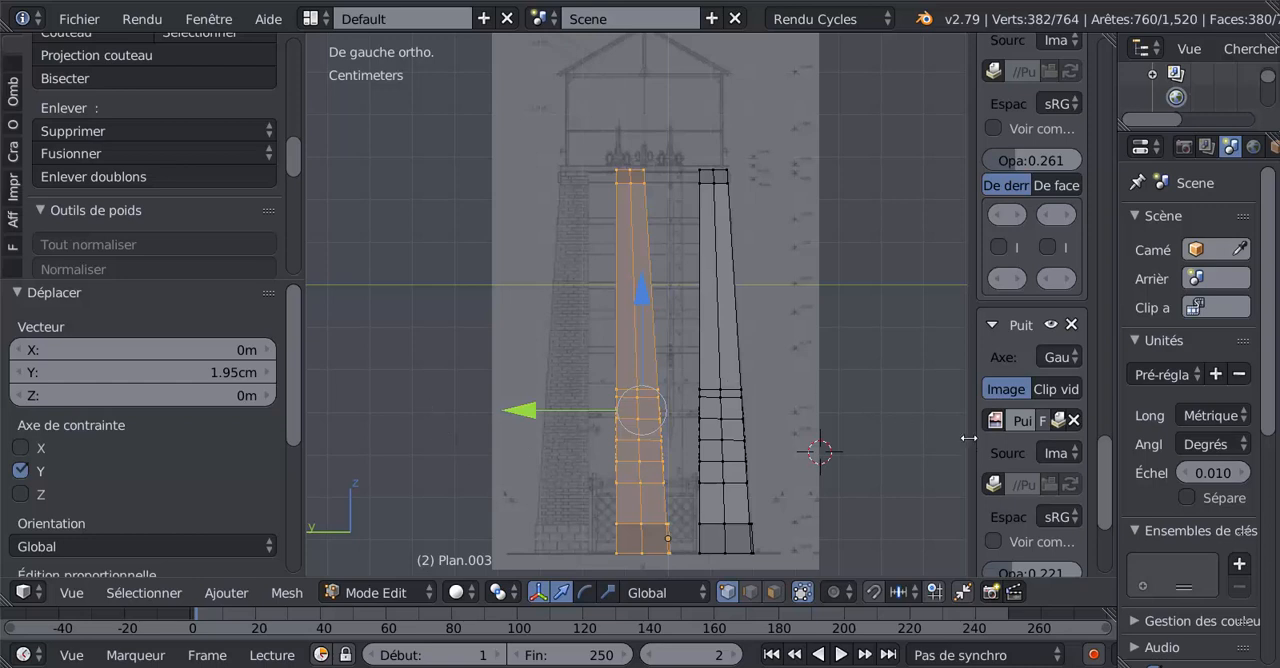
drag(976, 438, 1052, 461)
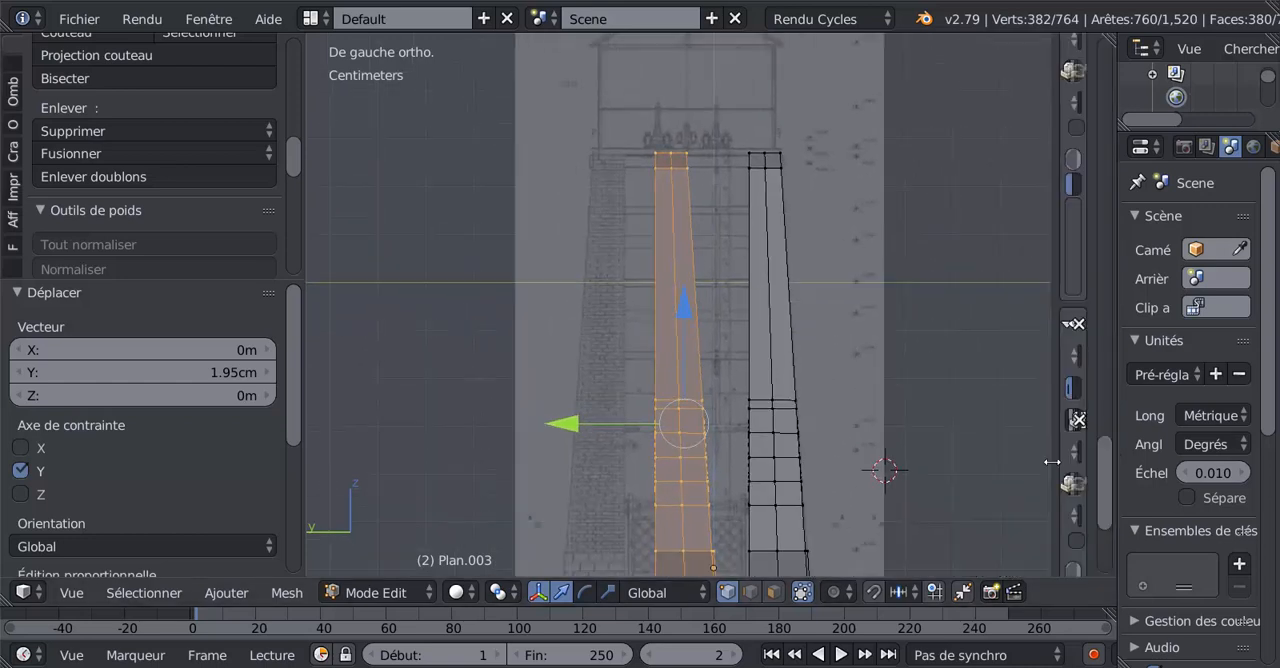
shift+middle_drag(980, 435, 937, 388)
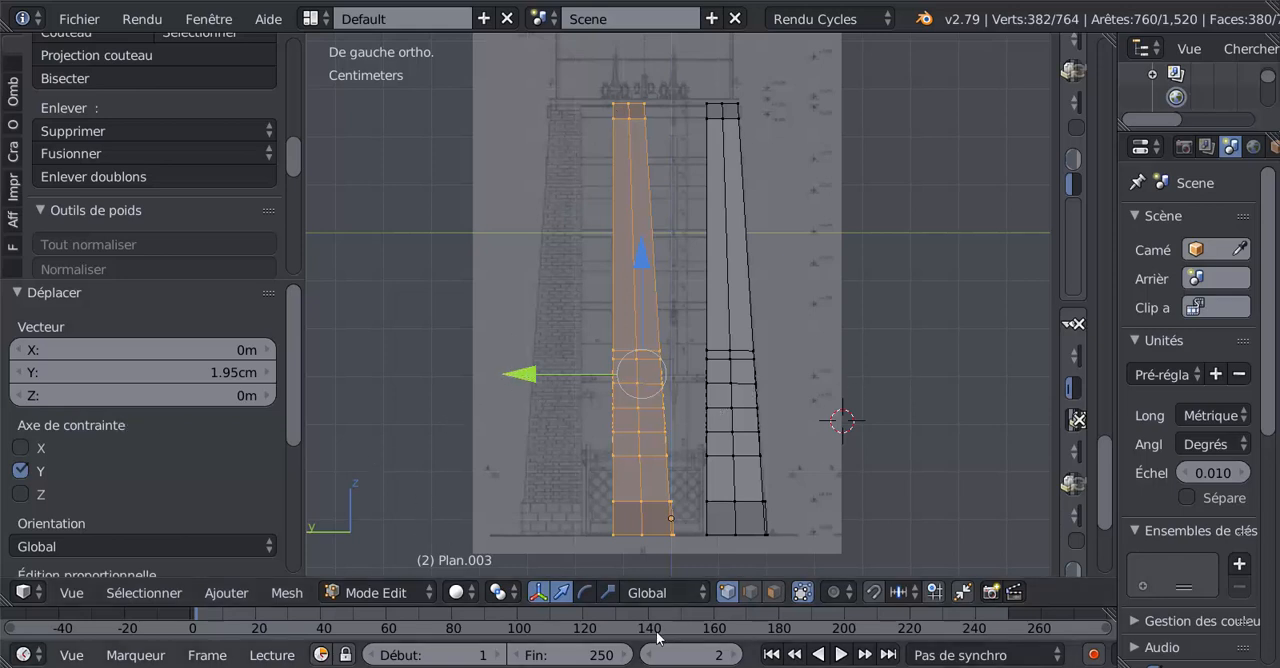
click(608, 592)
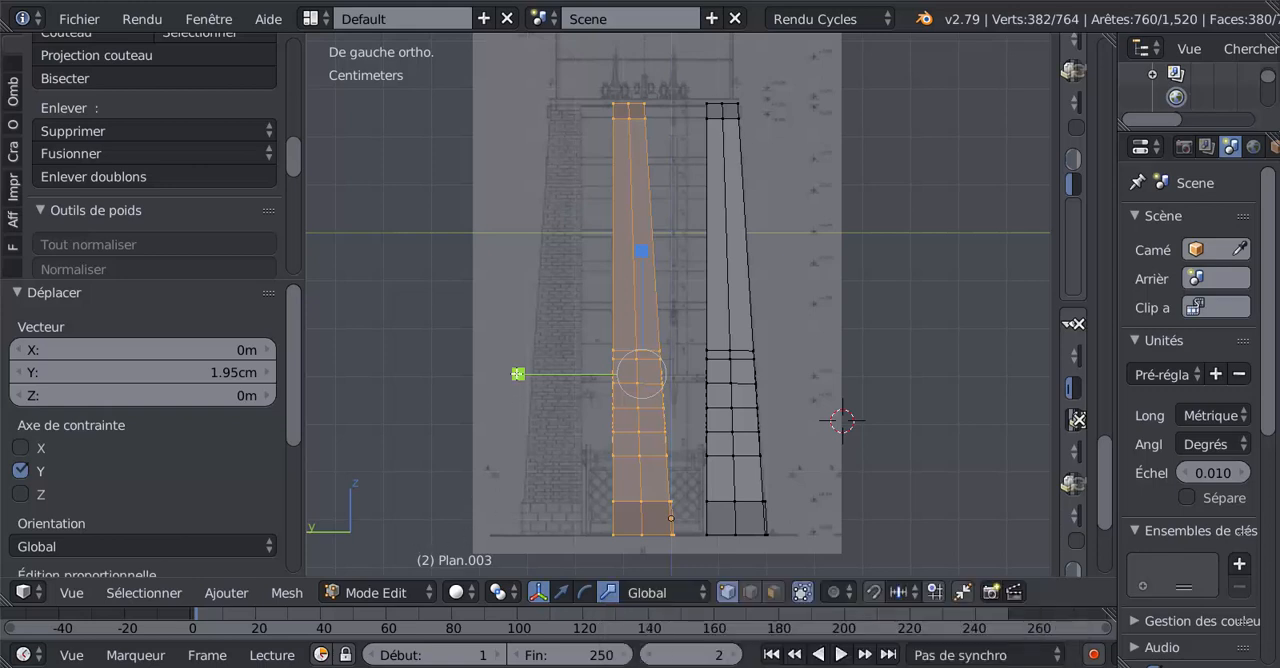
Try scaling the copied wall along Y with the manipulator and look through the resize operation's options.
click(518, 374)
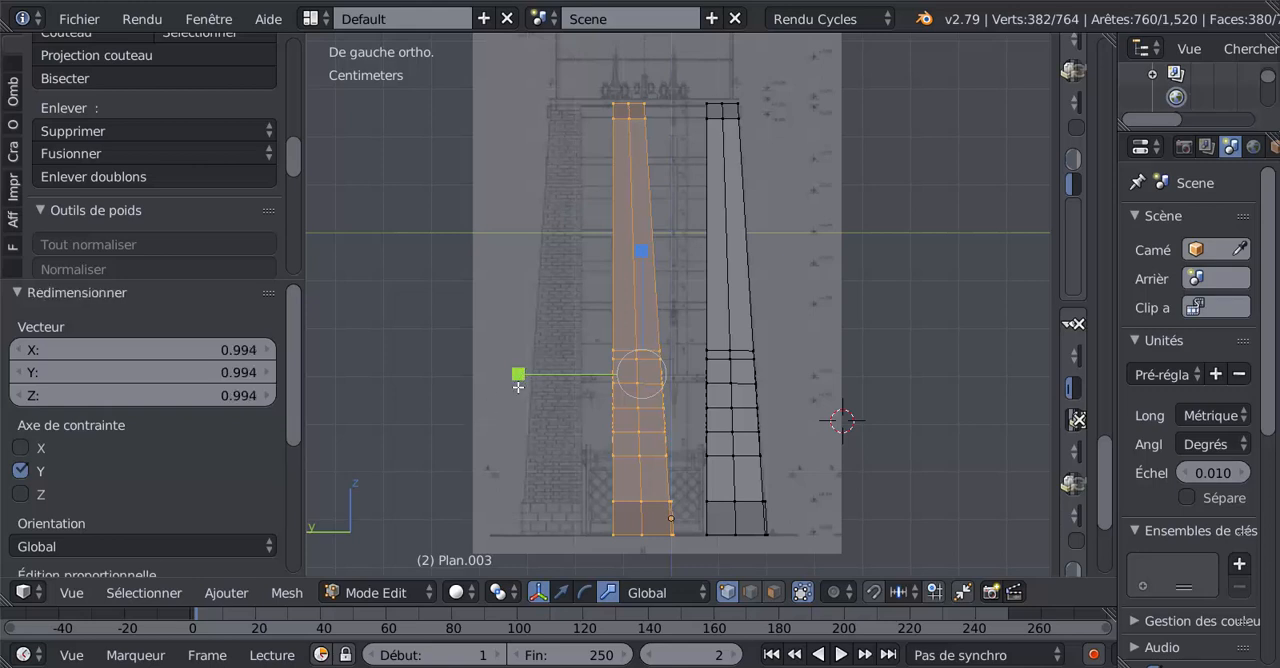
key(ctrl+z)
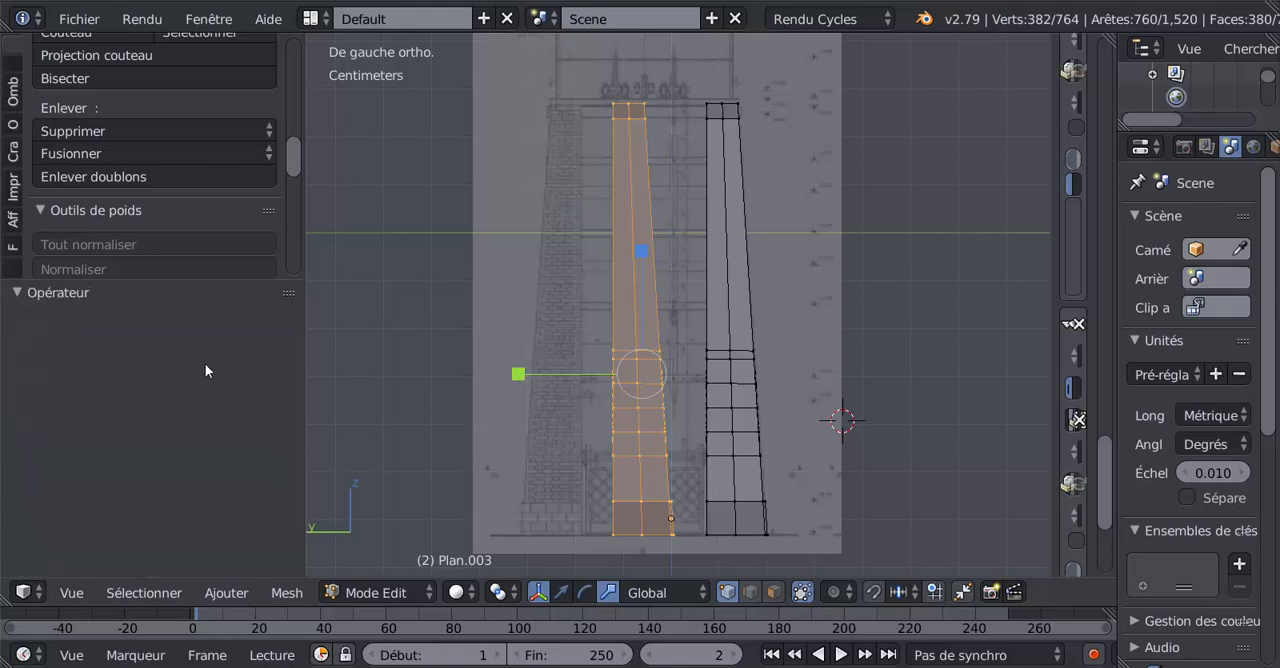
click(518, 374)
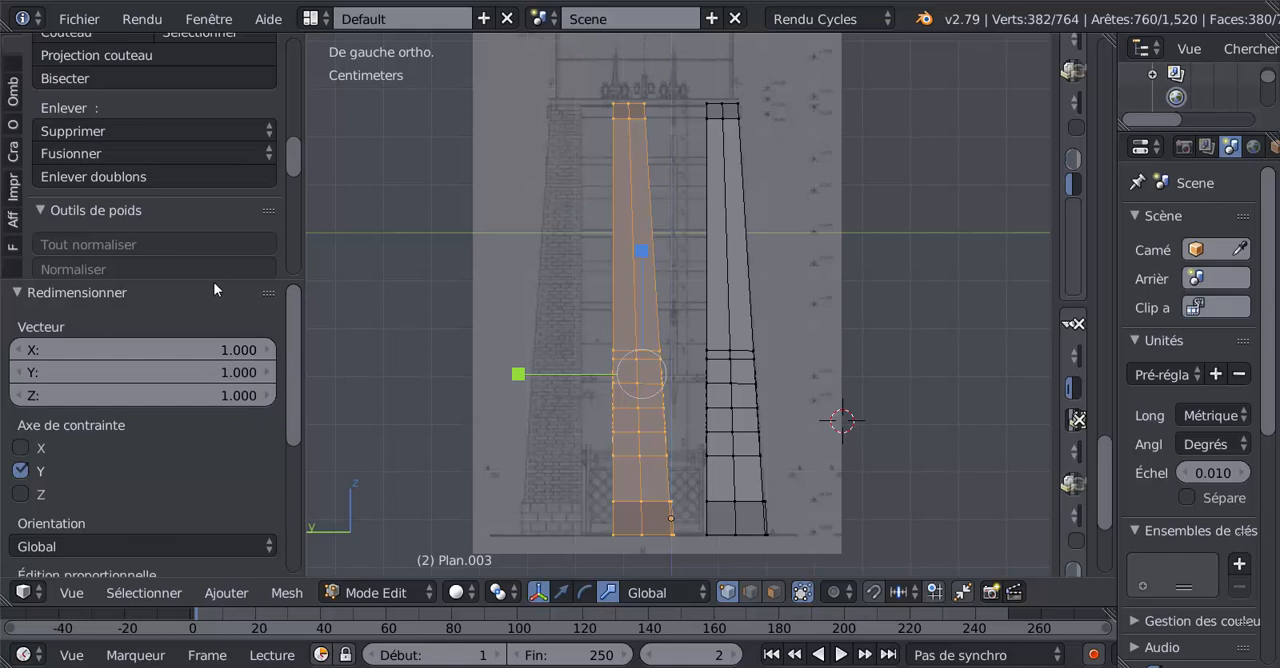
drag(213, 280, 213, 143)
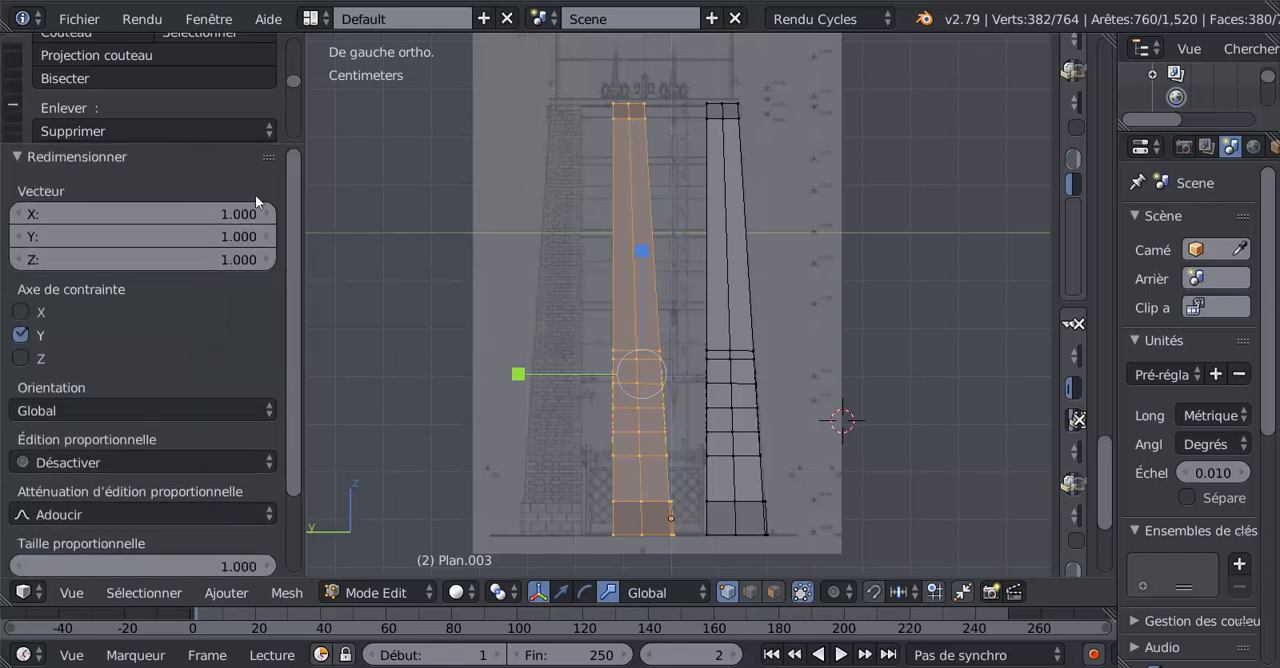
scroll(293, 296, down, 1)
scroll(294, 303, down, 2)
scroll(294, 273, up, 3)
scroll(296, 289, down, 3)
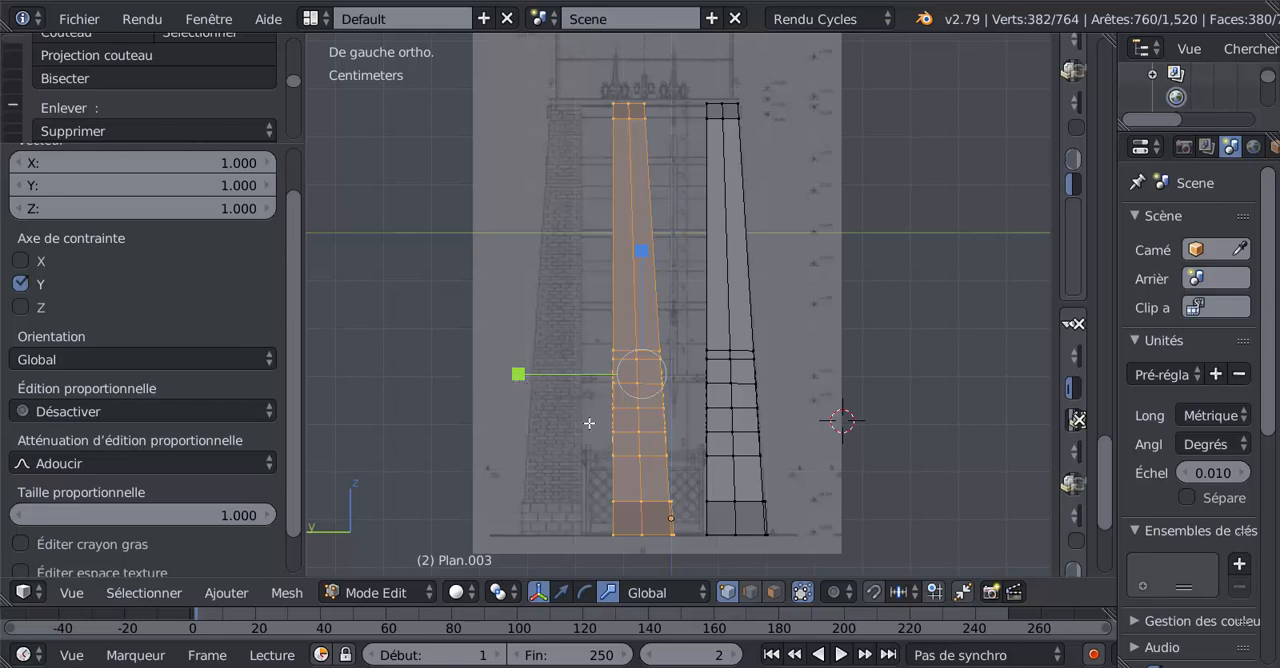
Mirror the copied wall by setting its Y scale factor to -1, and undo the mirroring.
click(643, 252)
click(518, 374)
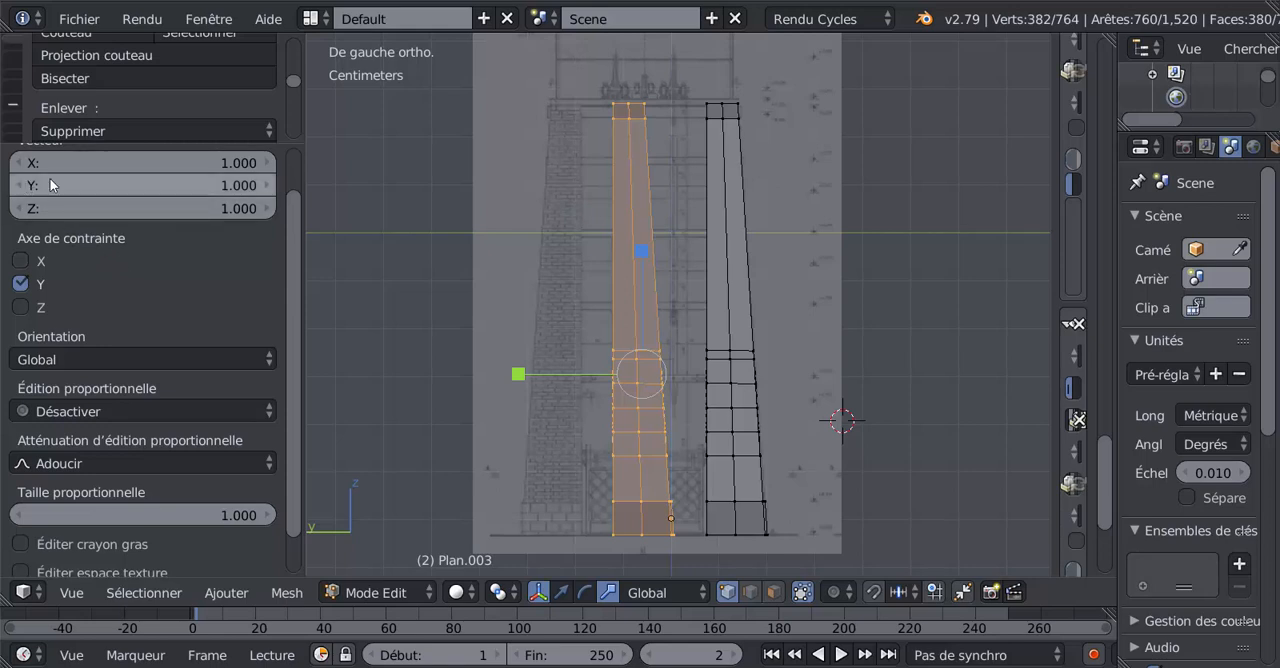
click(241, 184)
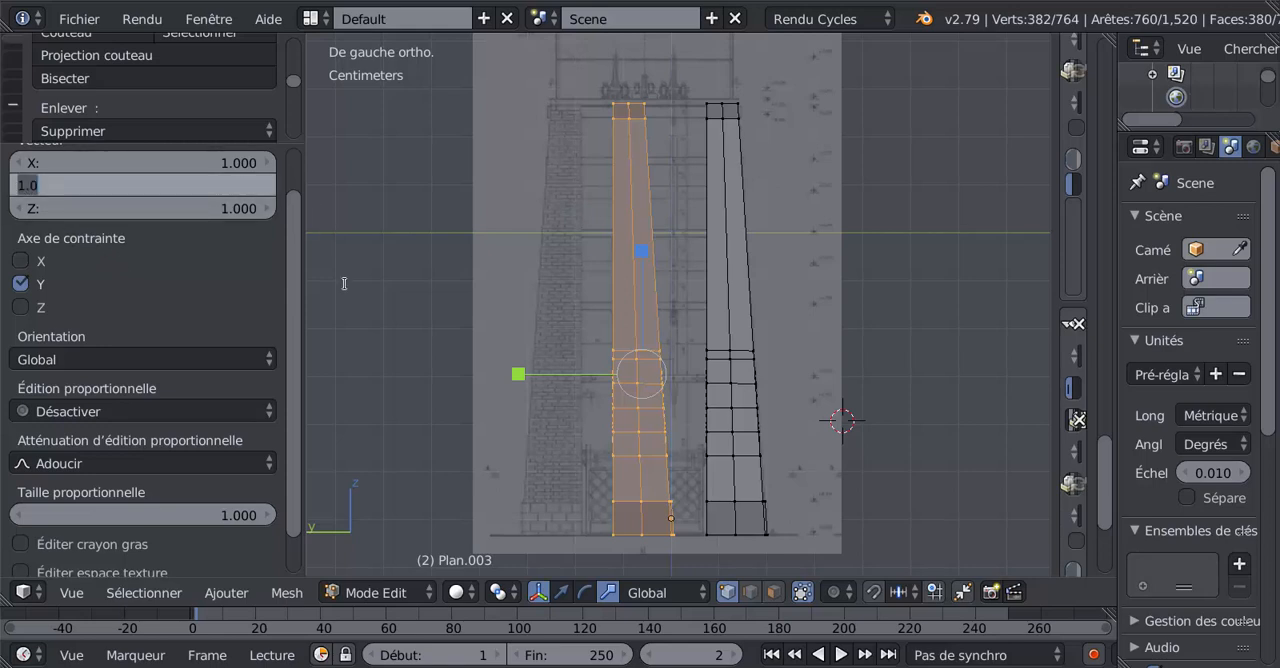
text(-1)
key(Return)
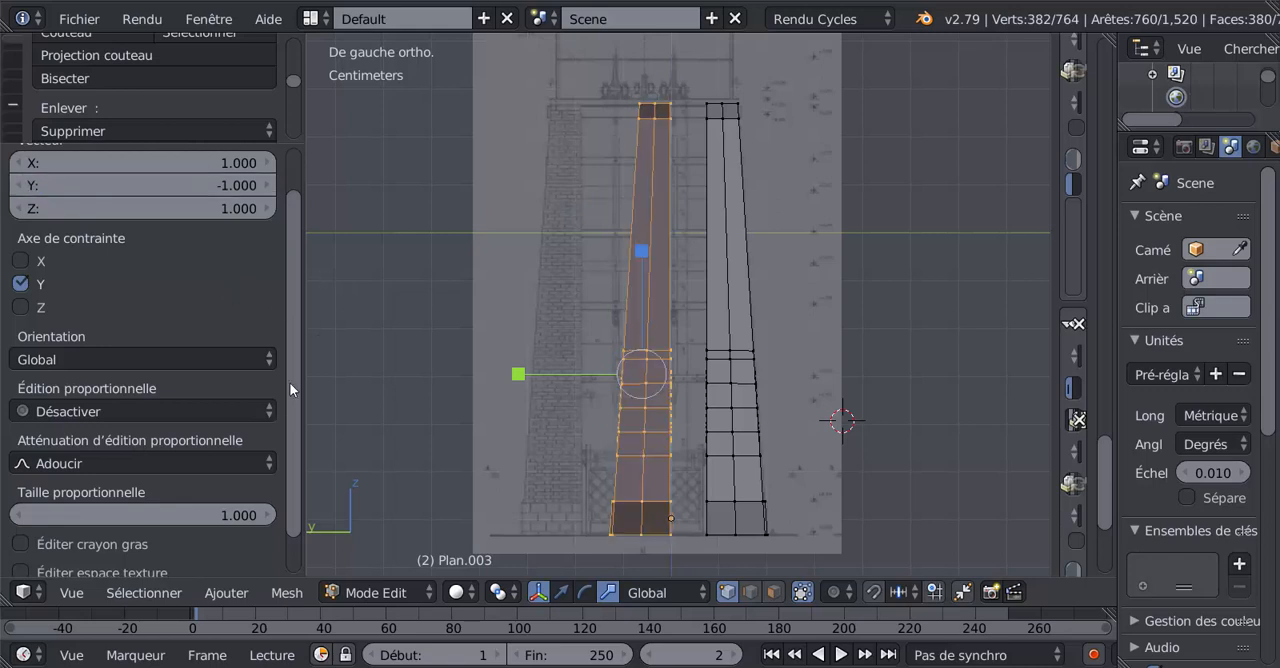
scroll(287, 290, up, 2)
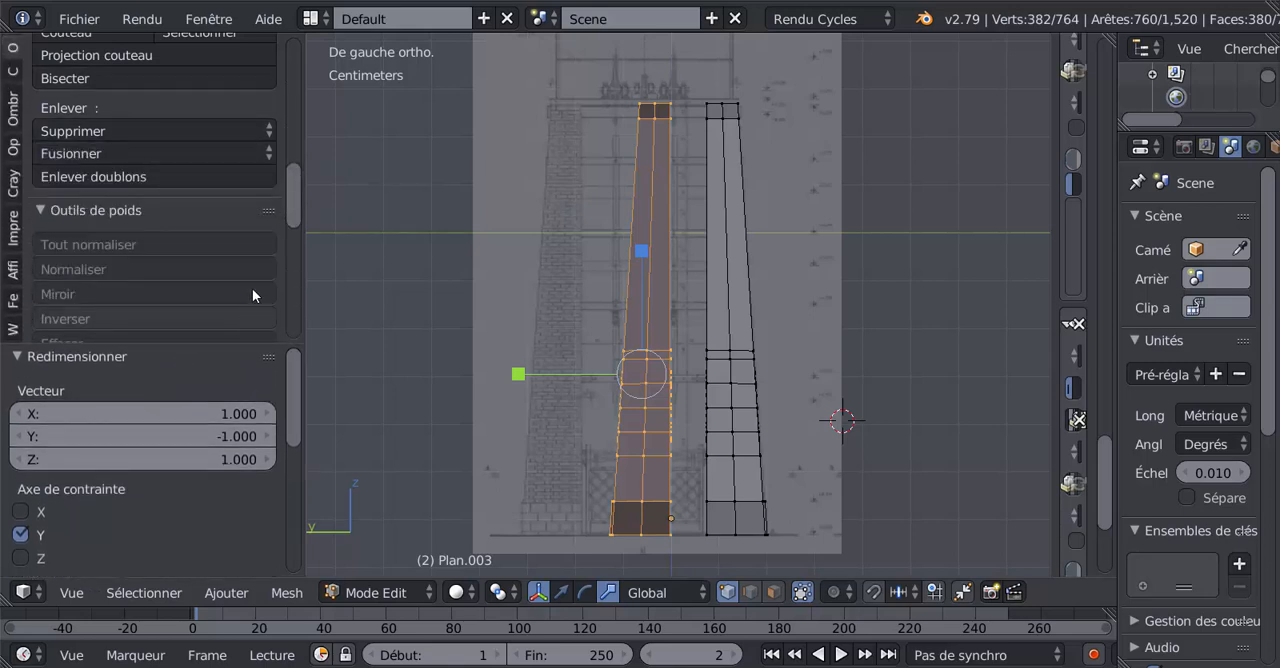
key(ctrl+z)
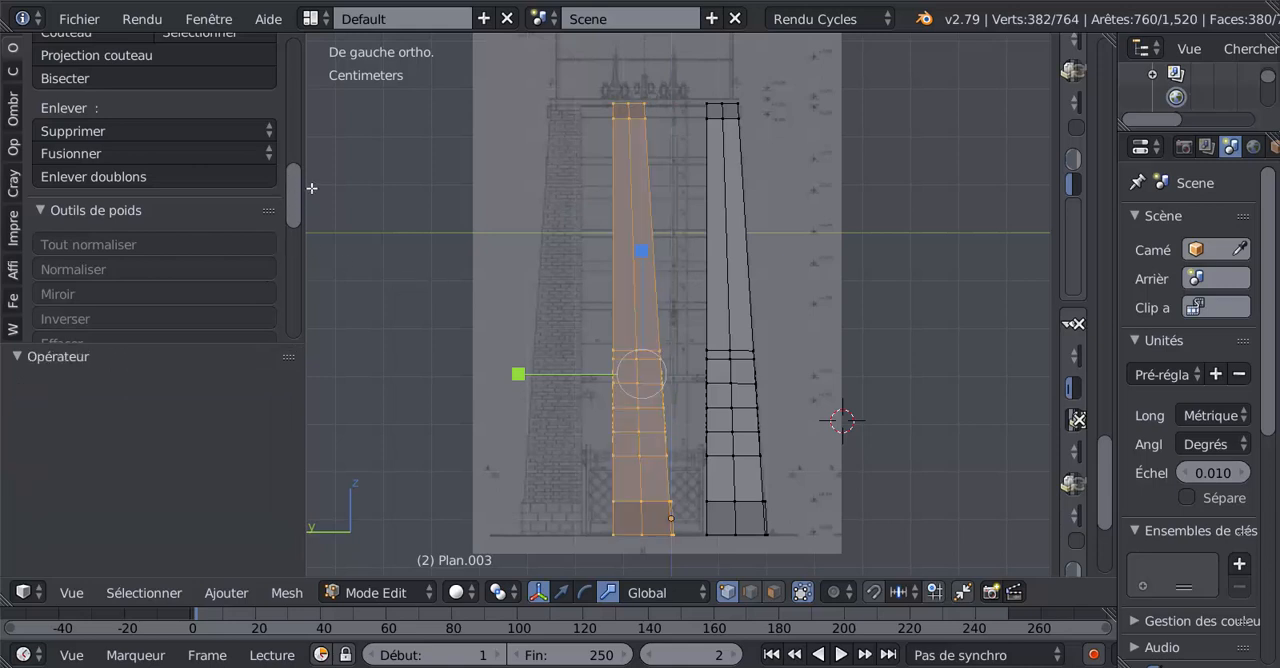
Widen the tool shelf and examine the edit-mode transform, mesh and weight tools for a command suited to the copied wall.
mouse_move(295, 186)
mouse_down()
mouse_move(296, 136)
mouse_move(297, 189)
mouse_up()
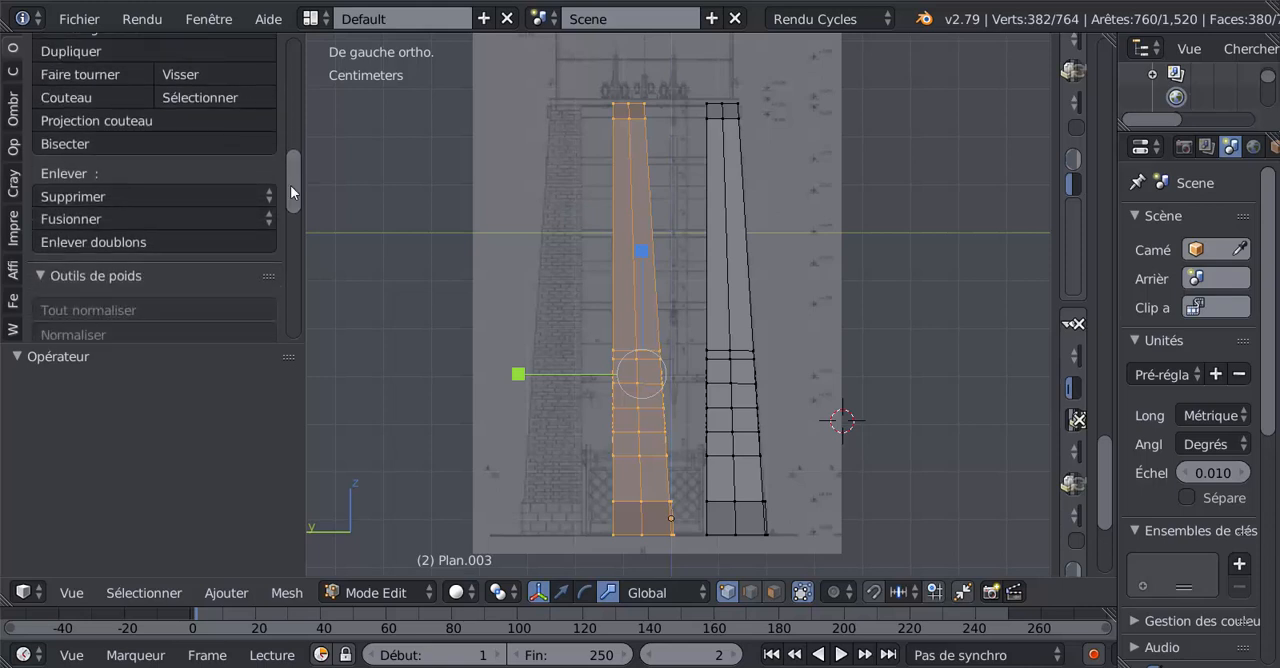
scroll(105, 173, up, 1)
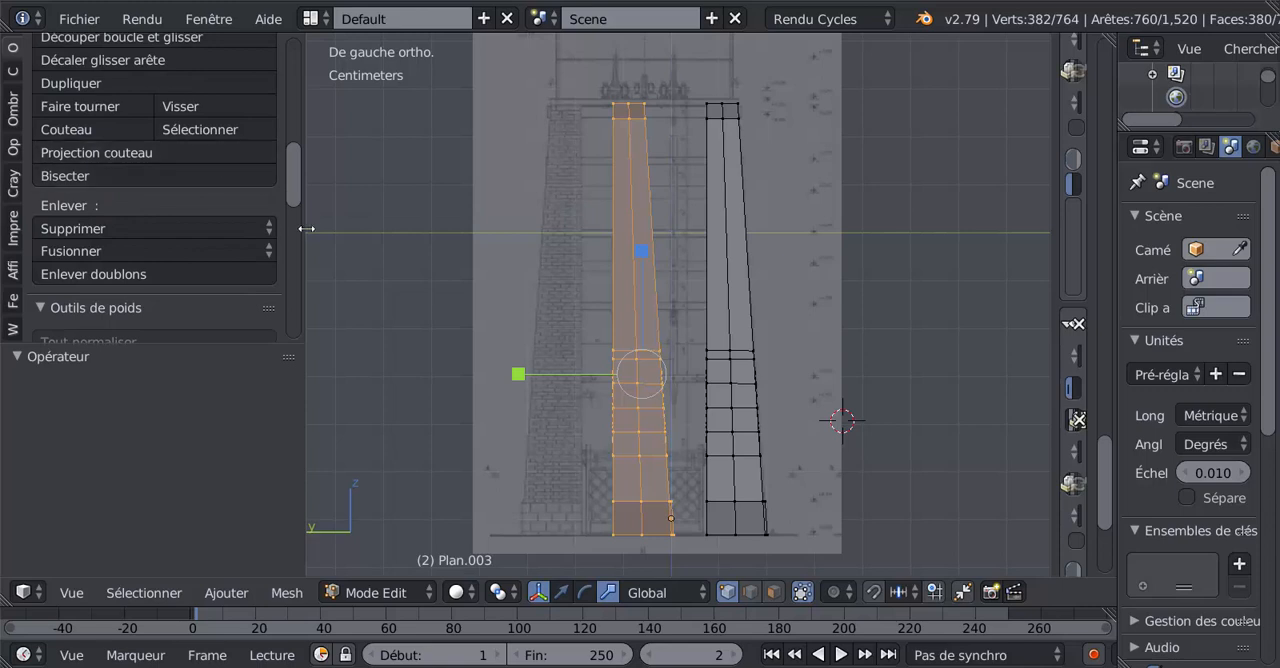
drag(305, 231, 383, 197)
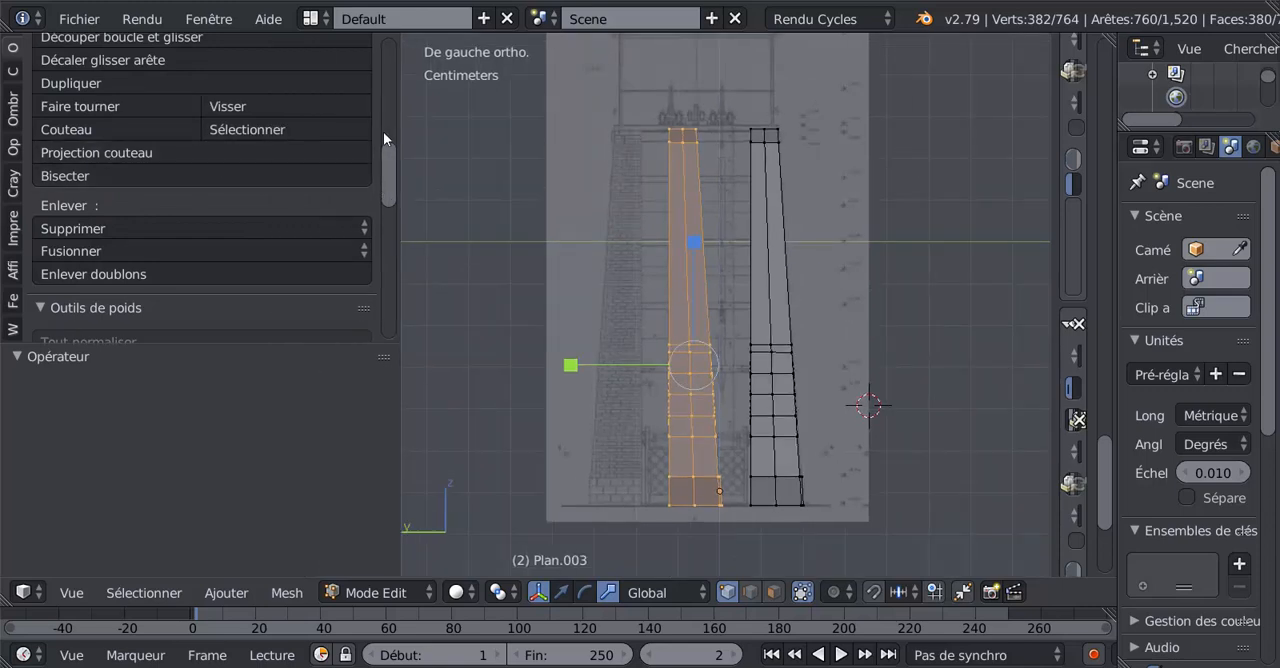
scroll(289, 129, up, 10)
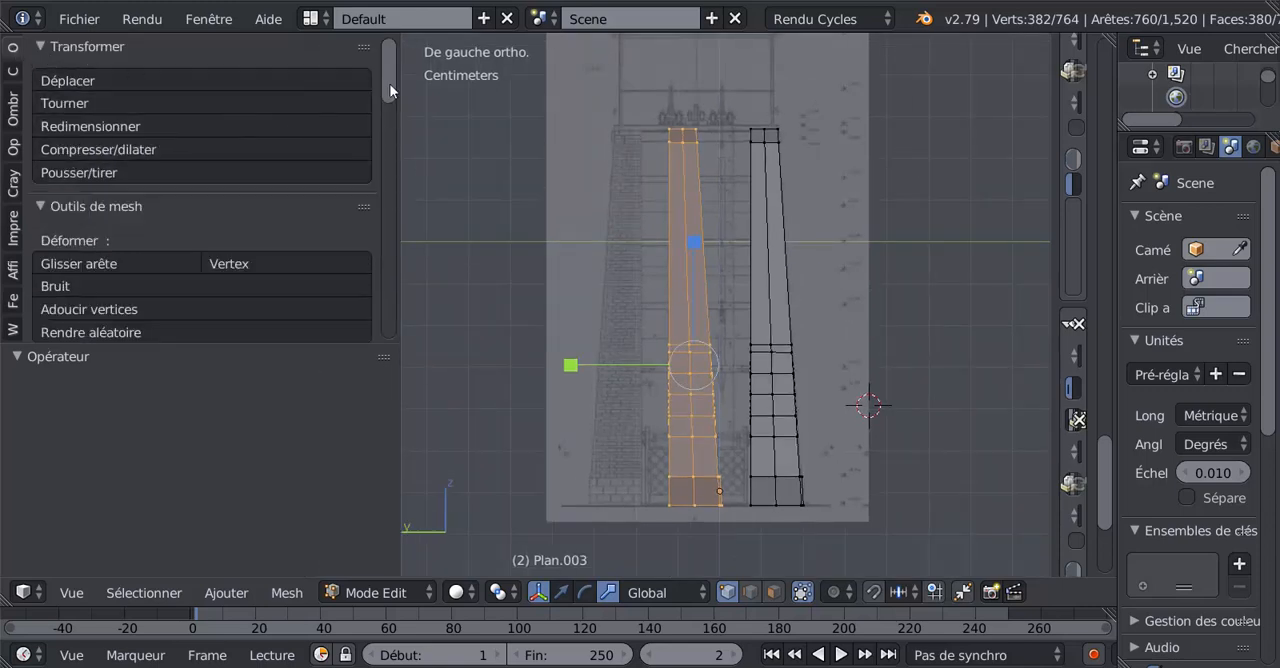
scroll(394, 99, down, 1)
scroll(394, 99, down, 1)
scroll(394, 100, down, 2)
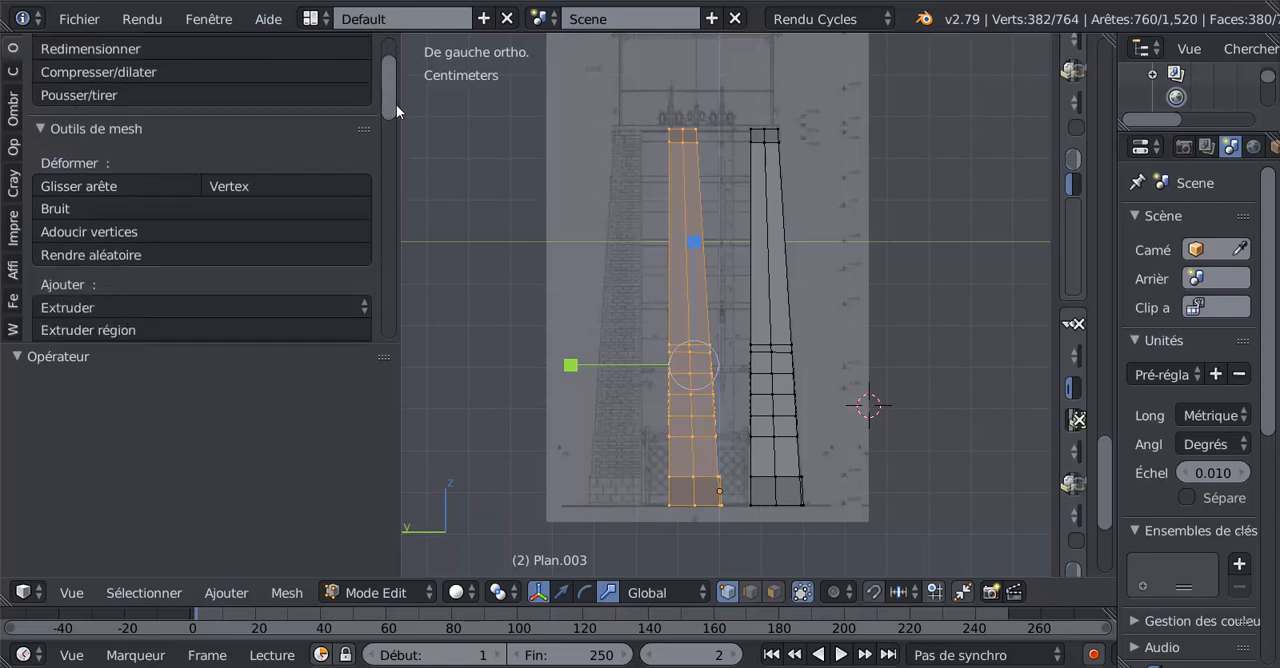
scroll(401, 121, down, 3)
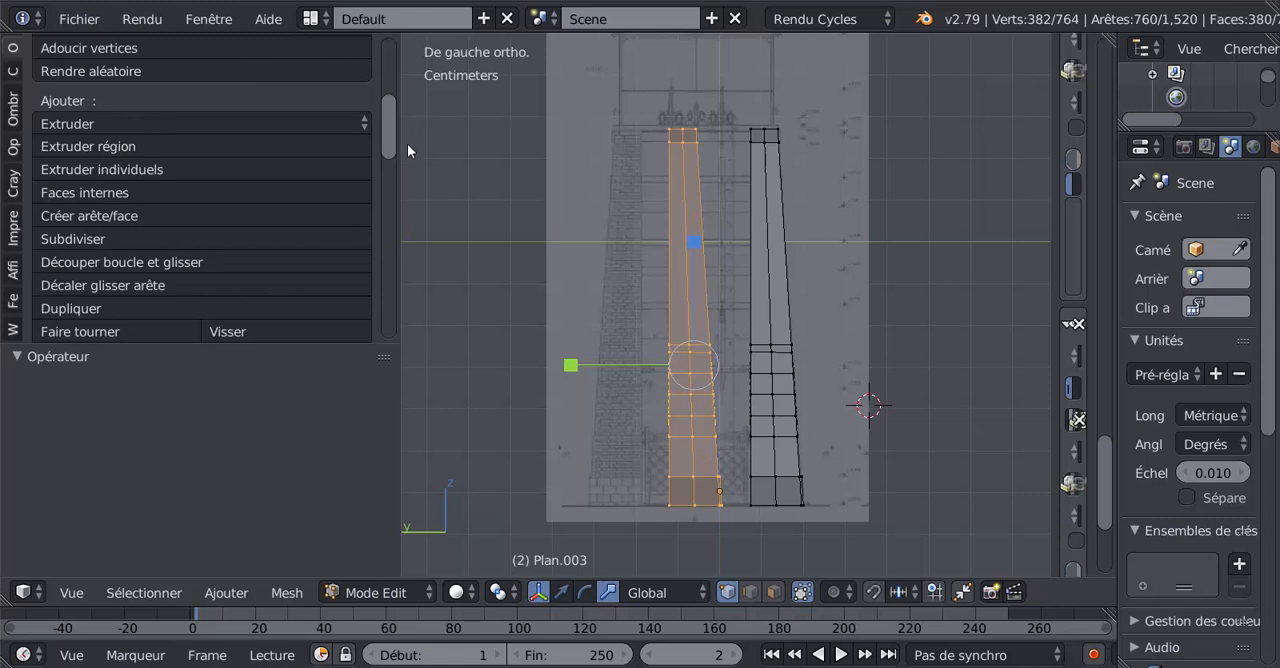
scroll(407, 143, down, 2)
scroll(408, 149, down, 2)
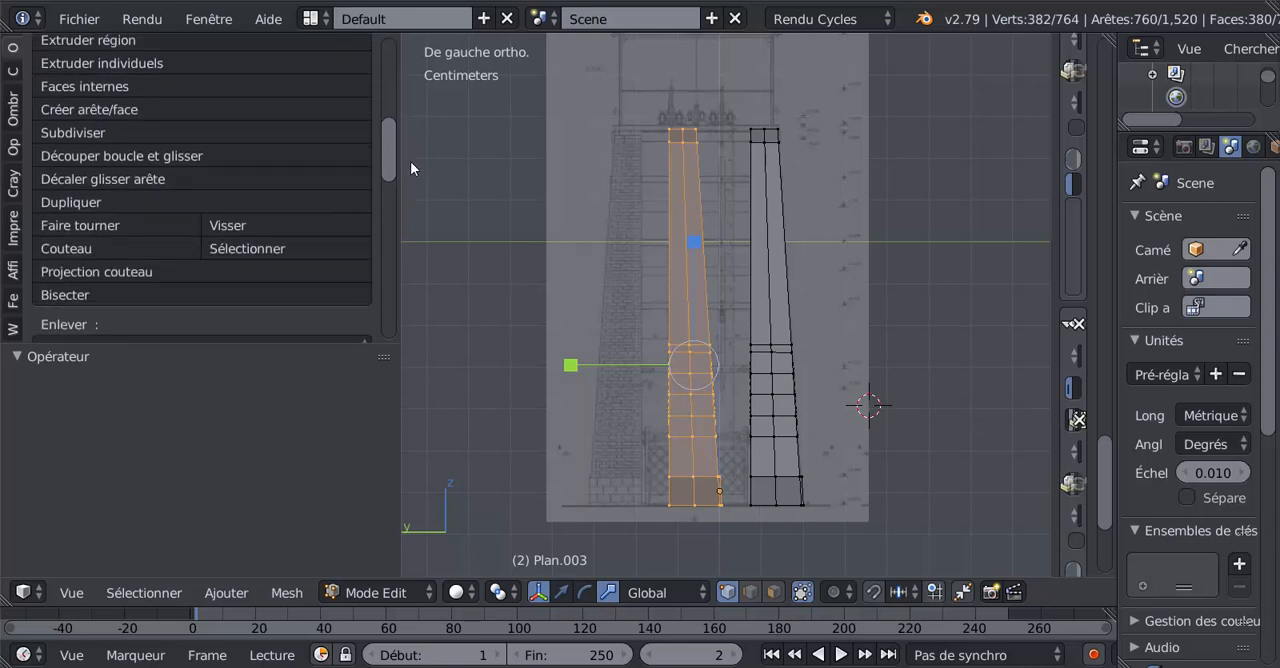
scroll(410, 165, down, 3)
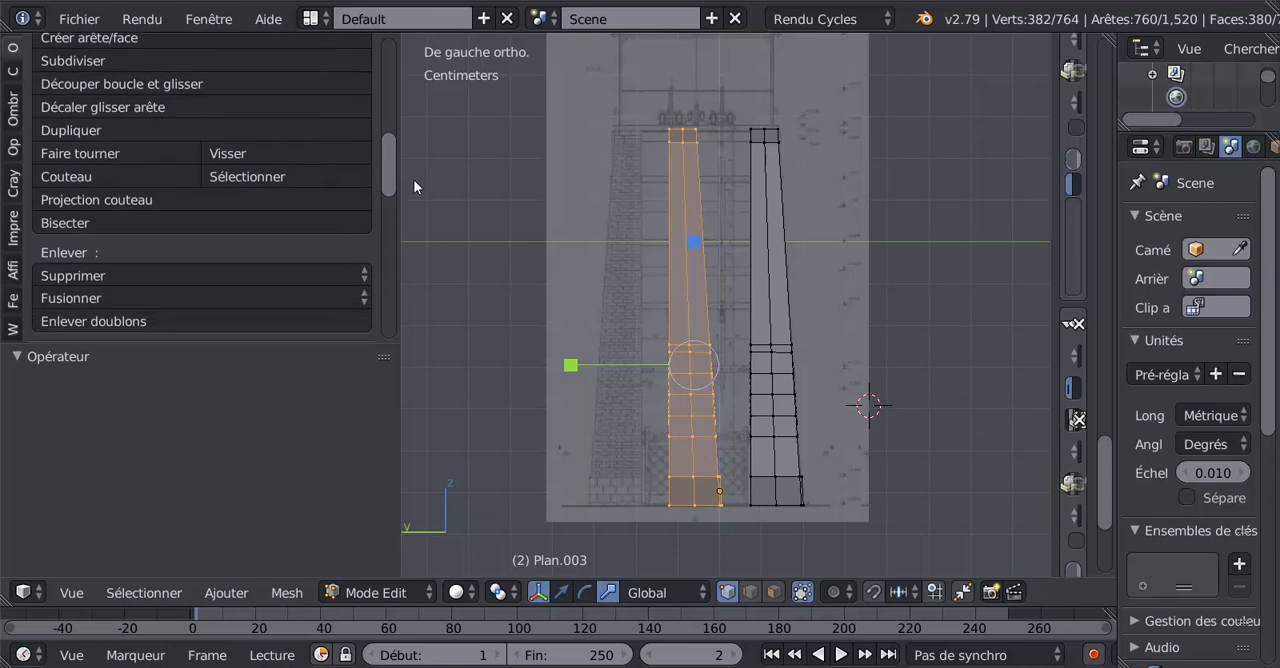
scroll(414, 182, down, 4)
scroll(417, 207, down, 2)
scroll(416, 207, up, 3)
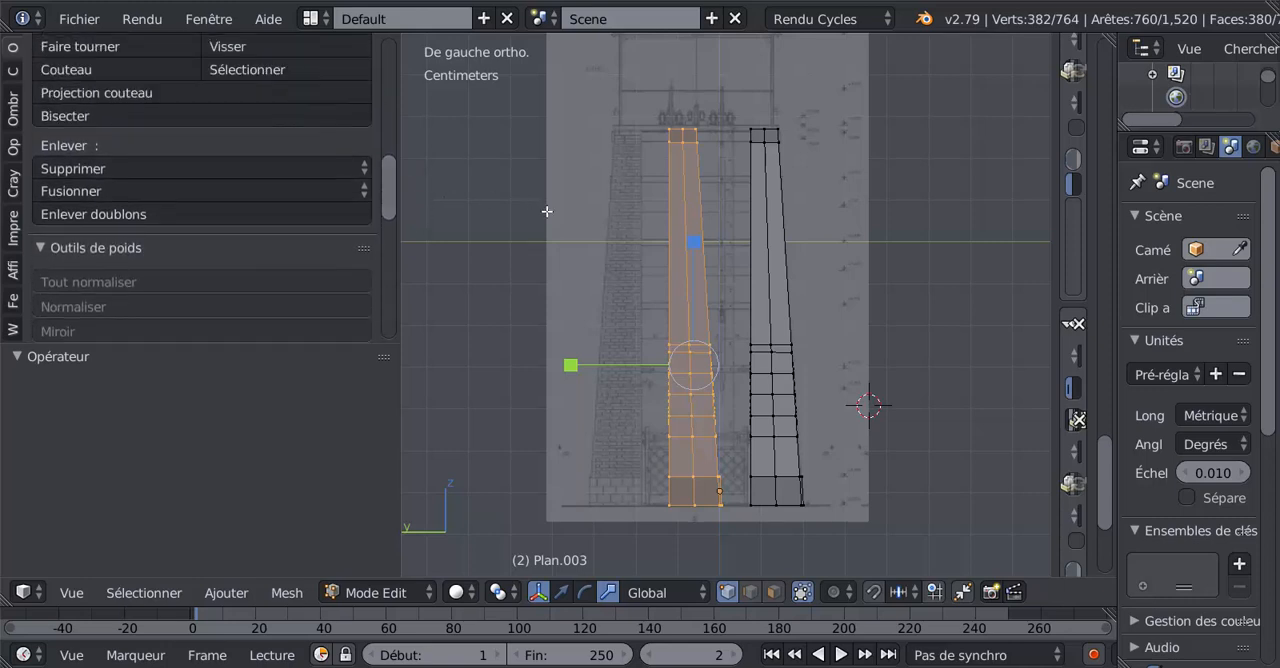
Separate the selected wall copy from the original mesh into its own object and select it in object mode.
key(Tab)
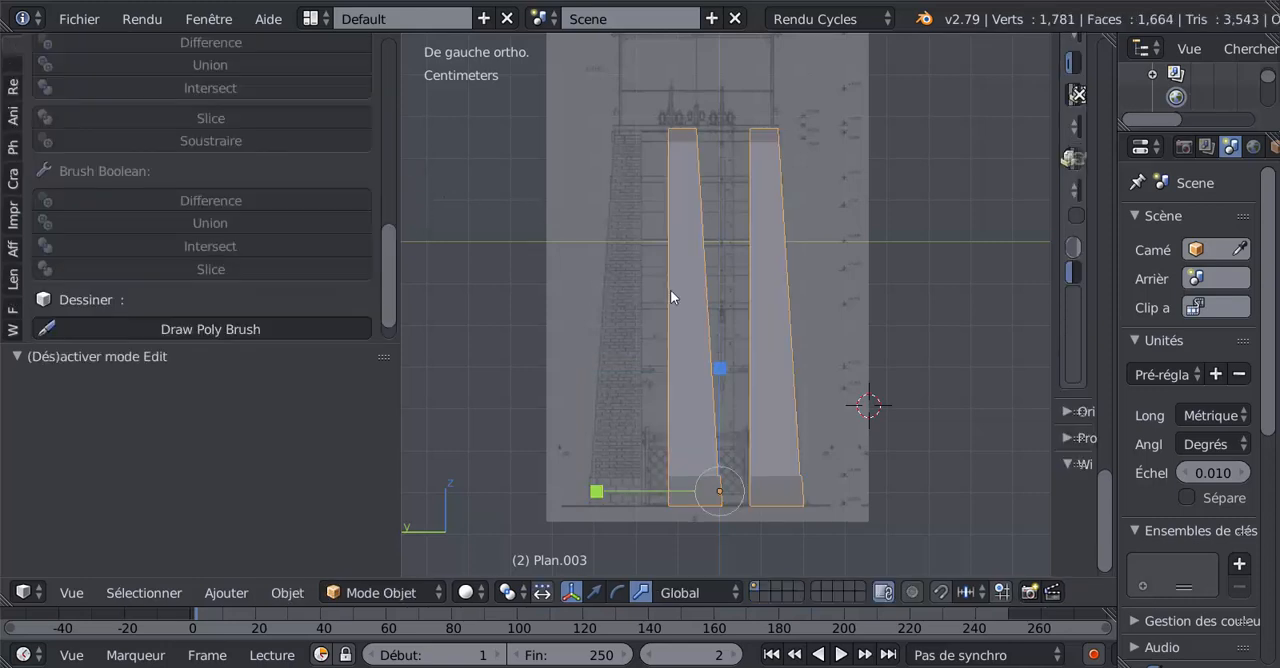
key(Tab)
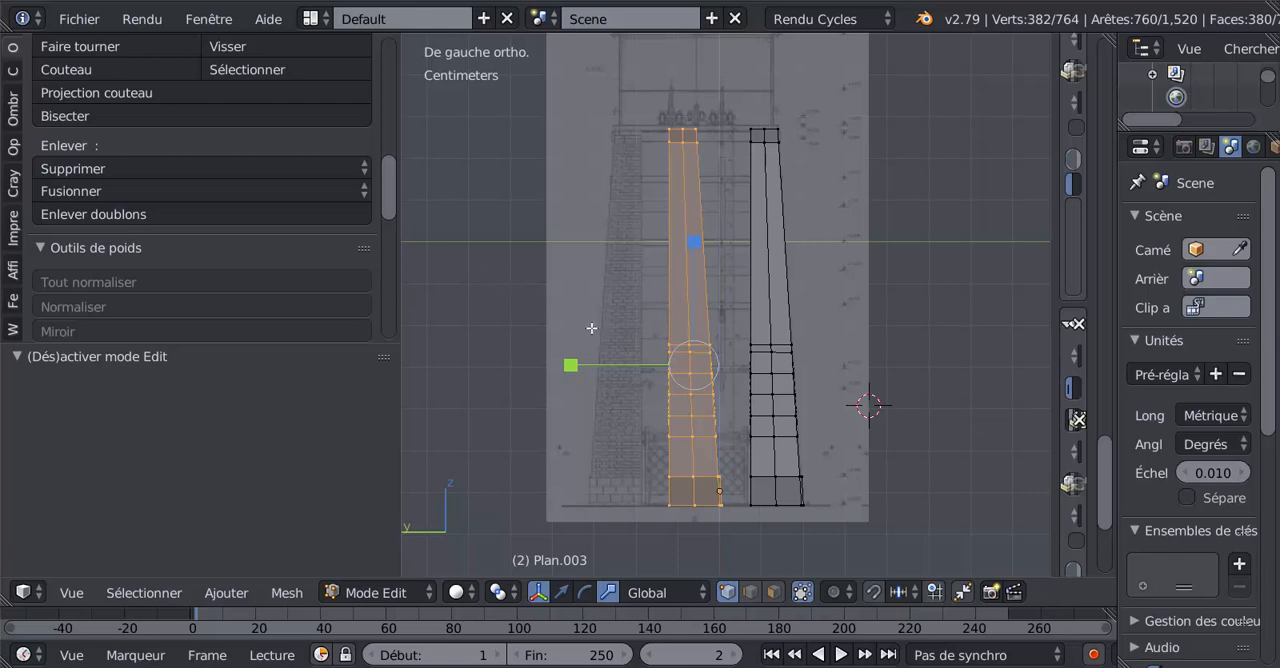
key(ctrl+p)
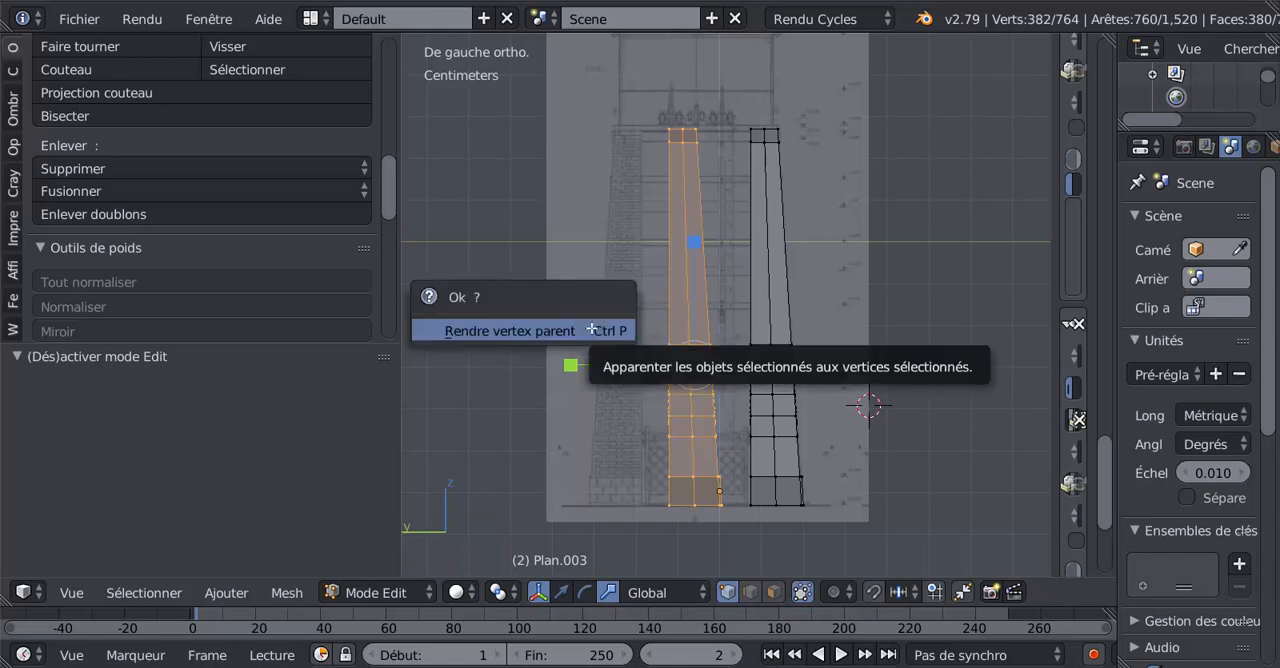
click(592, 330)
key(p)
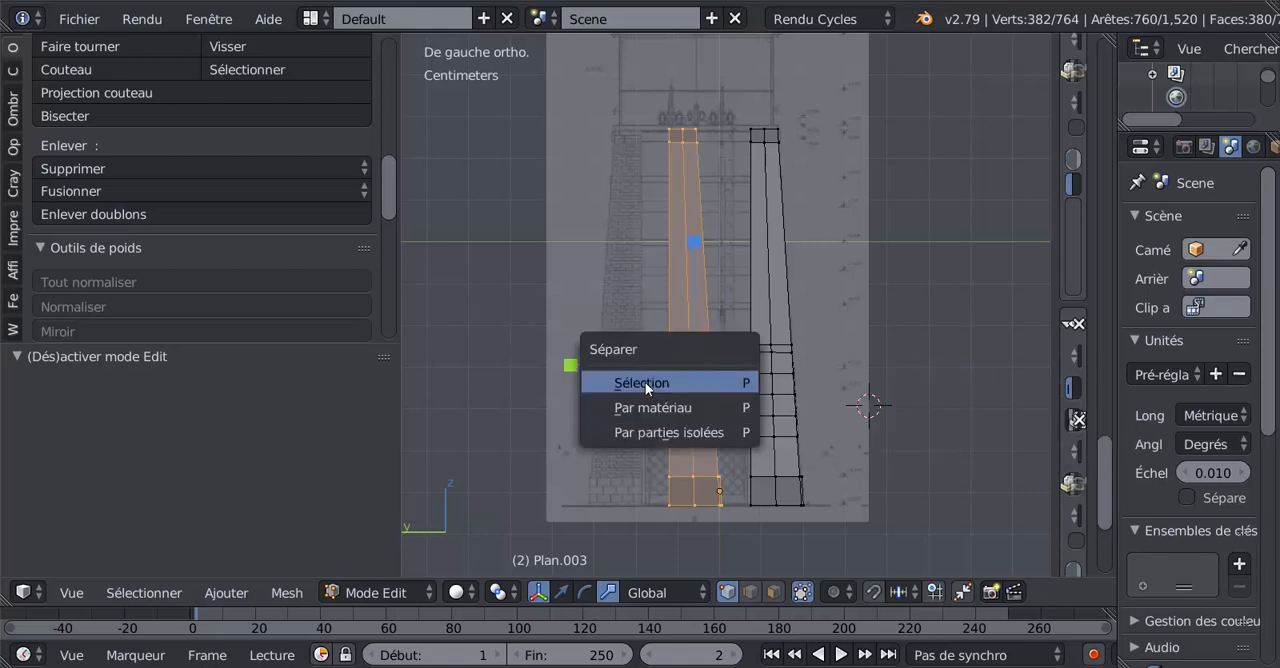
click(645, 382)
key(Tab)
right_click(705, 340)
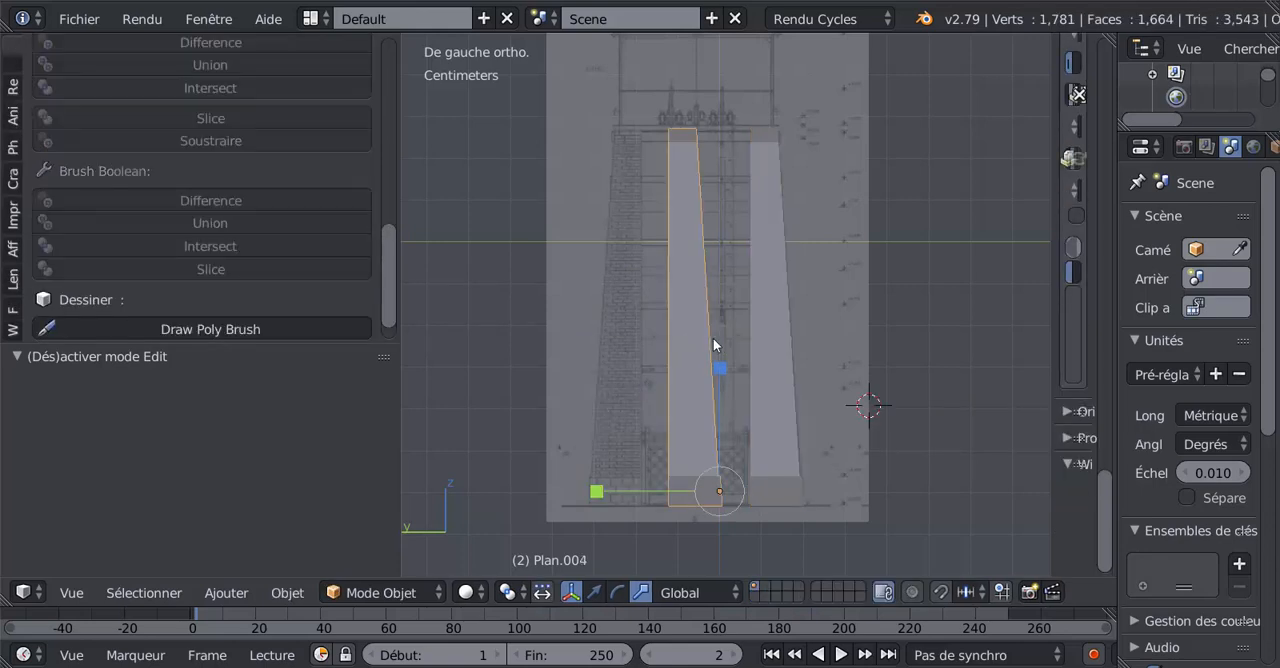
right_click(715, 338)
right_click(724, 337)
right_click(702, 338)
right_click(699, 331)
Look through the object-mode transform, edit and Bool Tools commands, widen the tool shelf, and try the Rotate command on the separated wall.
click(12, 52)
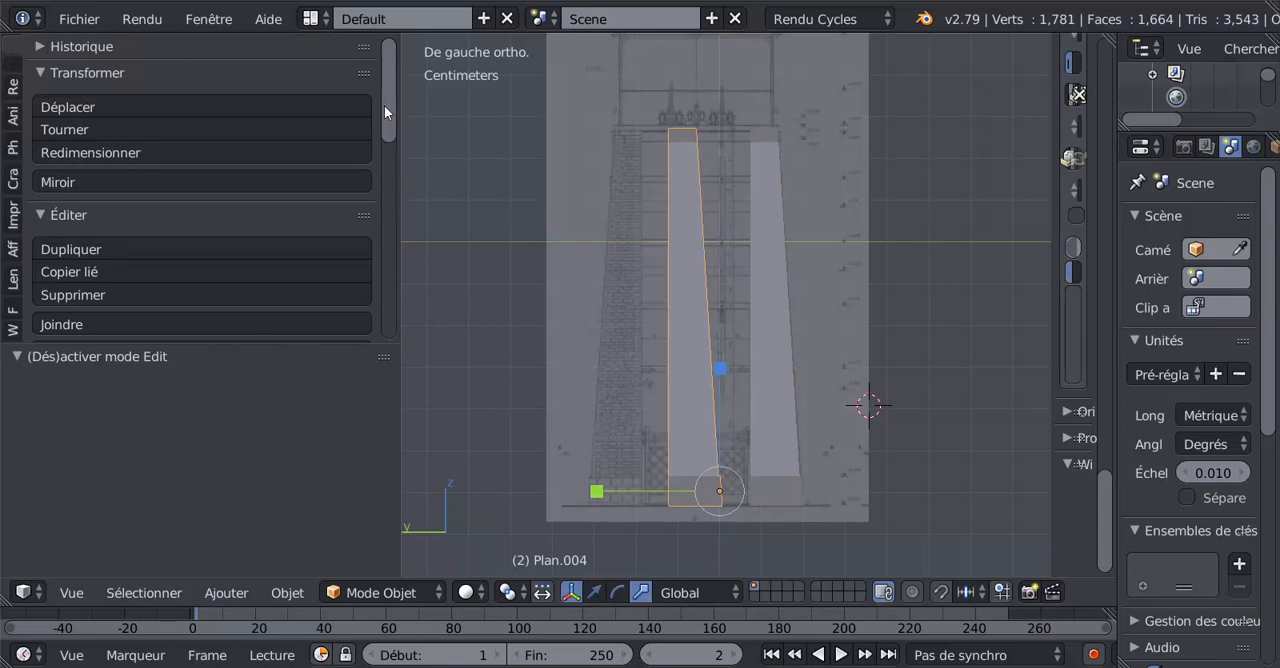
scroll(392, 122, down, 2)
scroll(393, 124, down, 1)
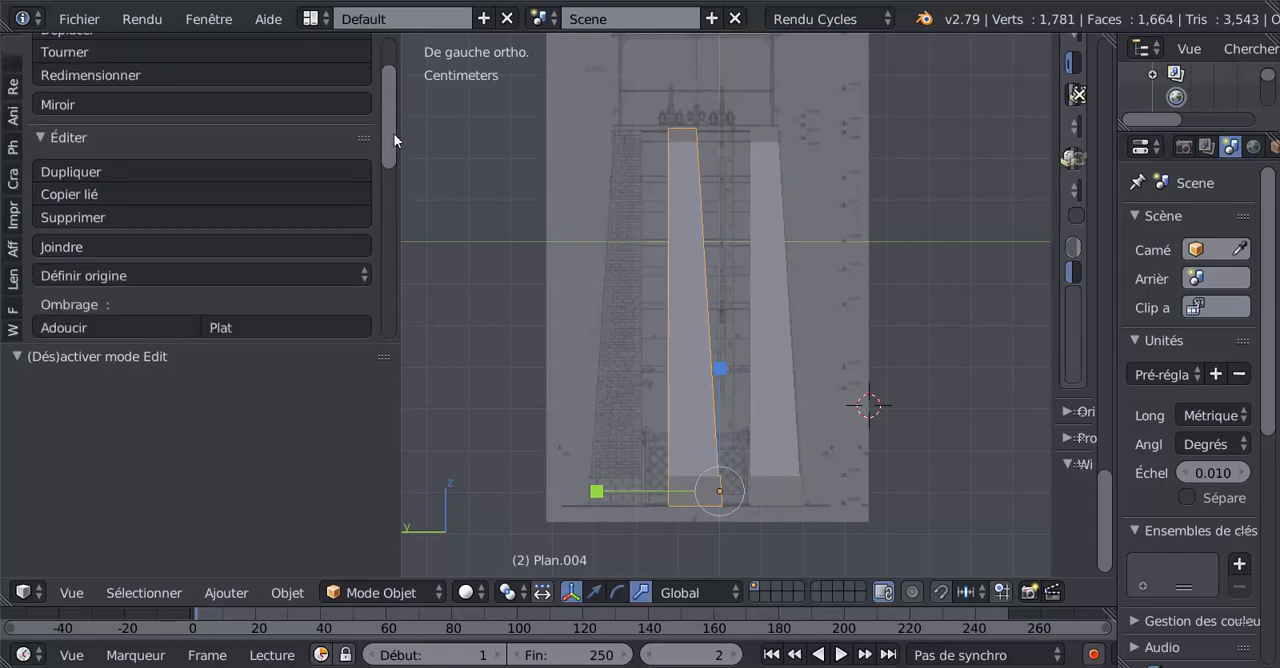
scroll(394, 139, down, 4)
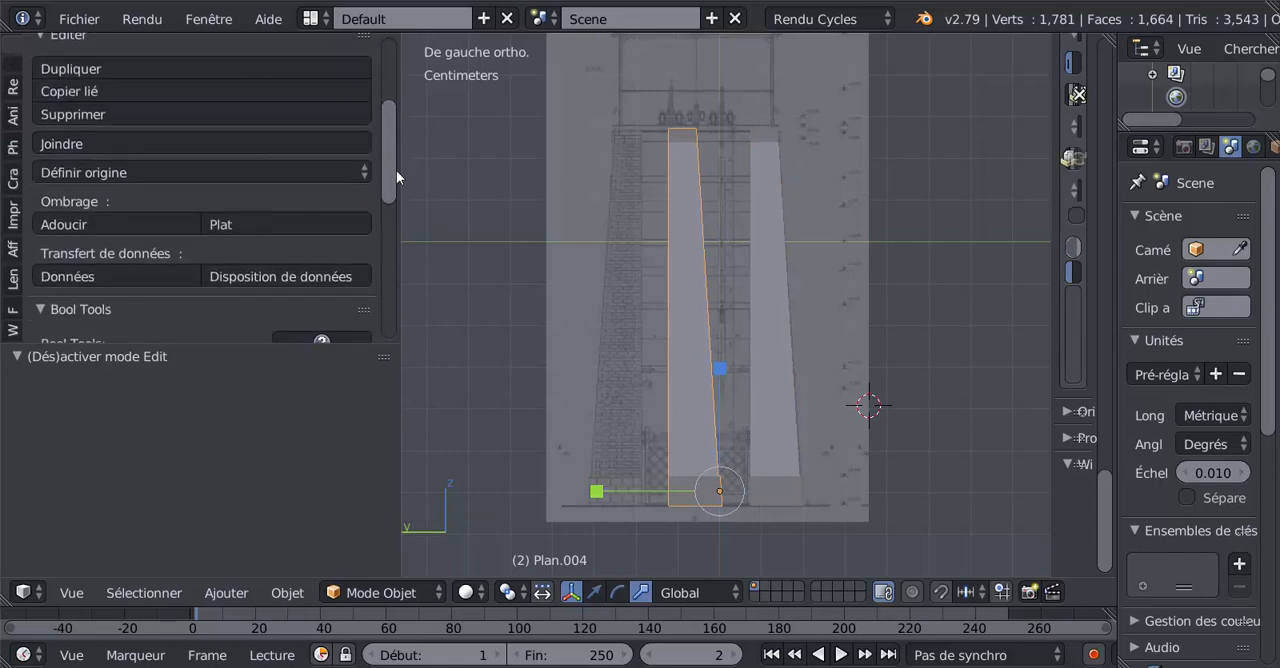
mouse_move(396, 170)
mouse_down()
mouse_move(415, 322)
mouse_move(405, 215)
mouse_move(103, 123)
mouse_up()
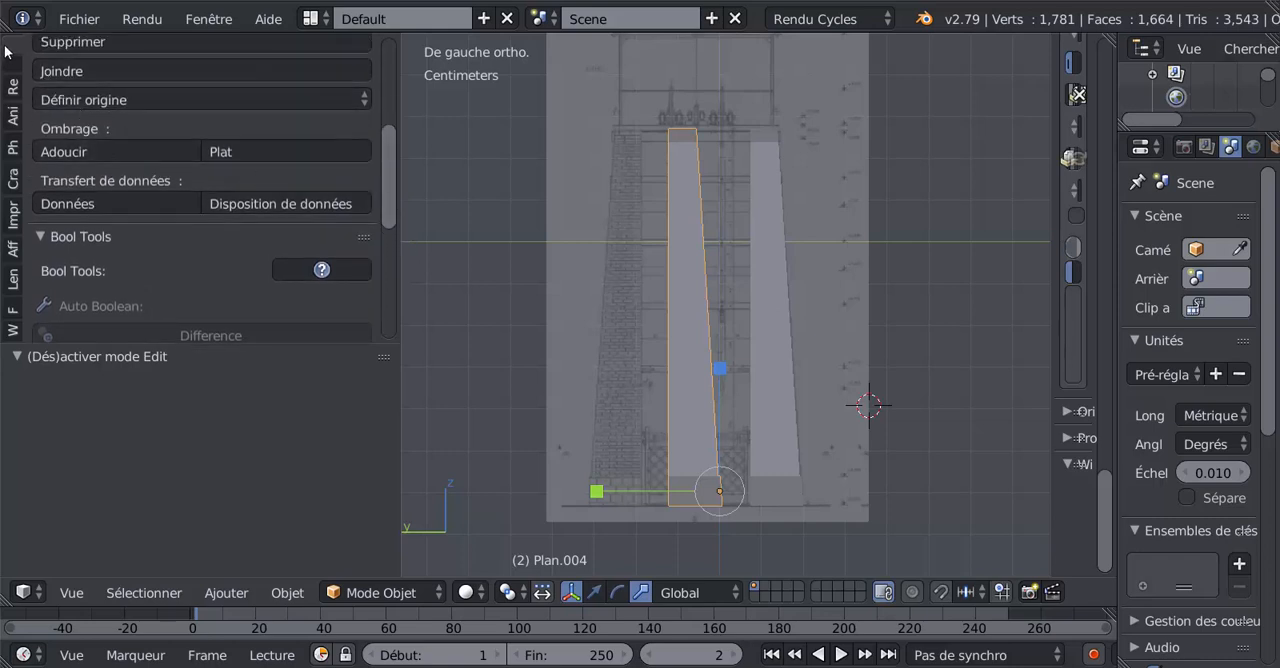
drag(5, 50, 209, 86)
drag(385, 108, 428, 114)
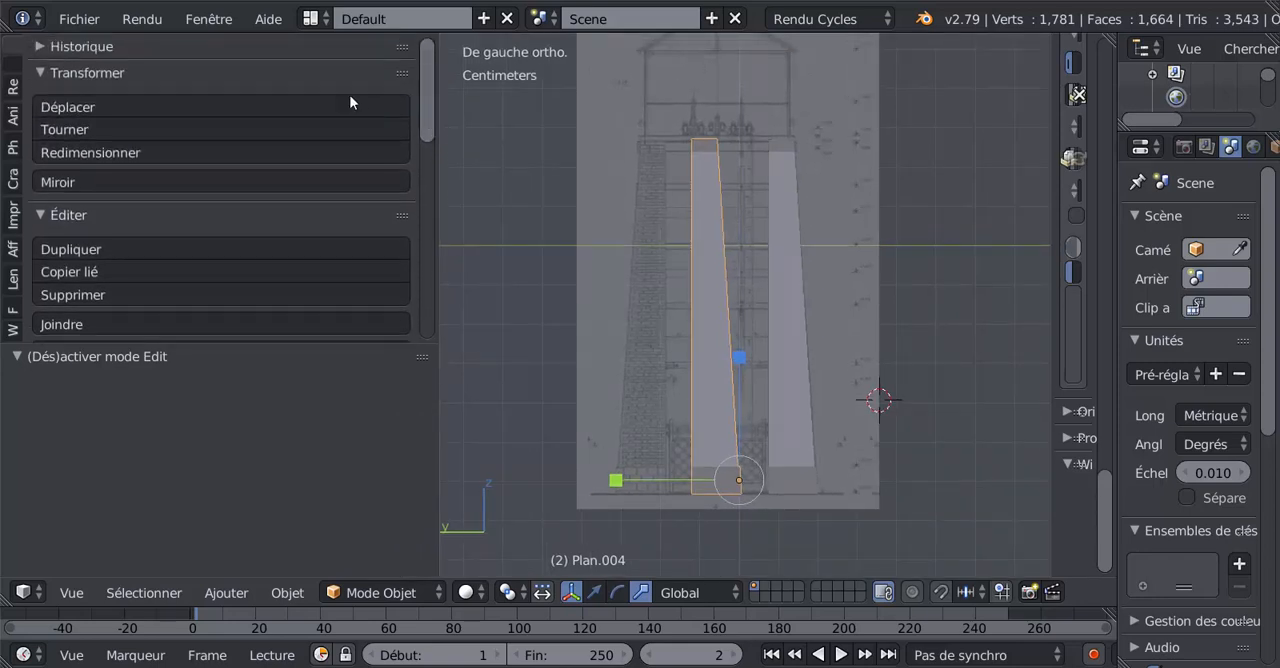
click(72, 127)
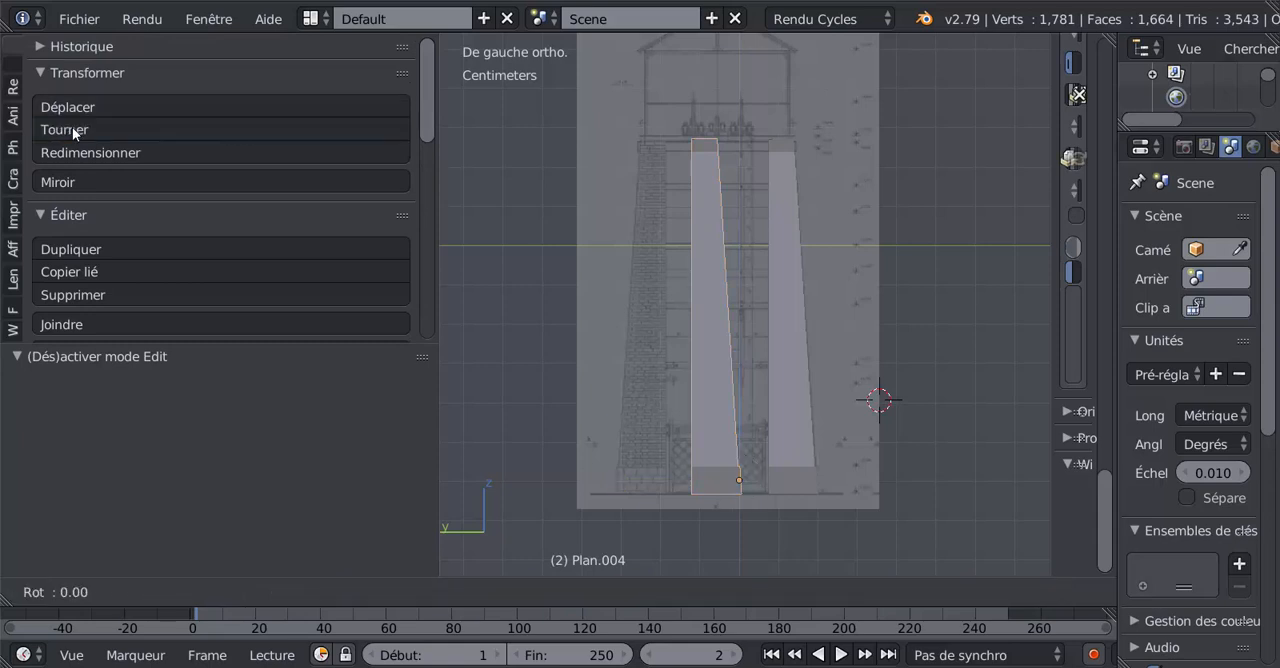
click(204, 150)
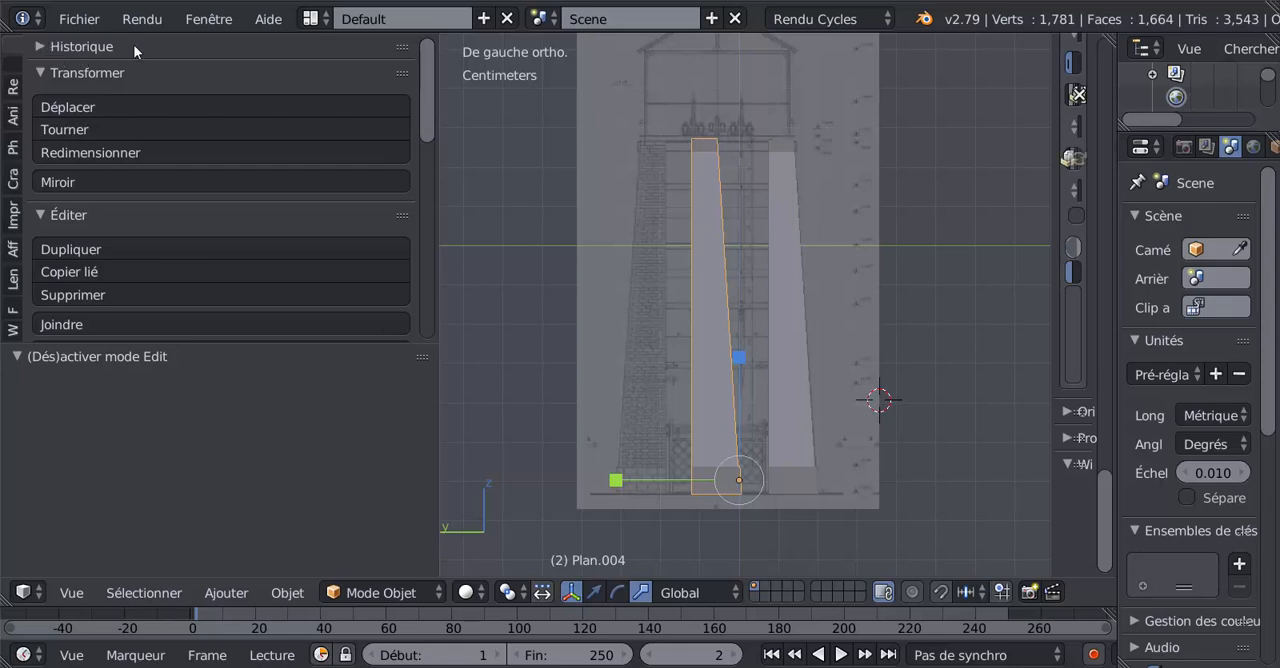
Examine the separated wall's edit-mode transform, mesh, weight and LoopTools commands for a way to flip it.
key(Tab)
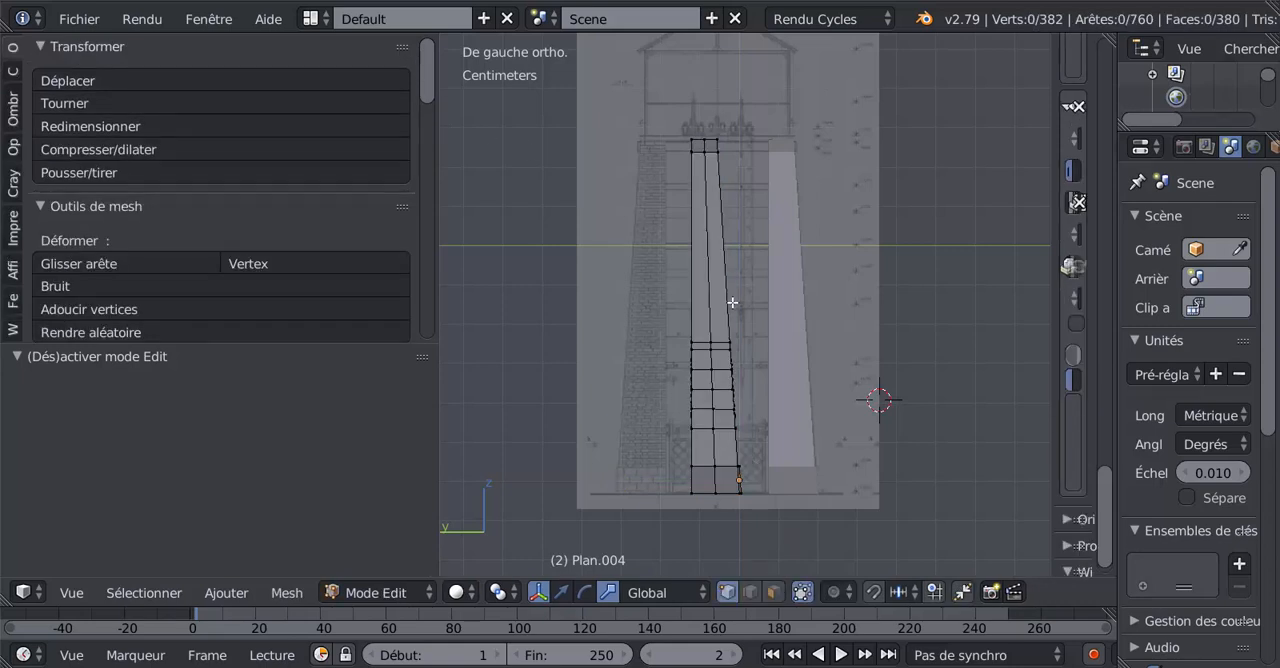
scroll(724, 311, down, 1)
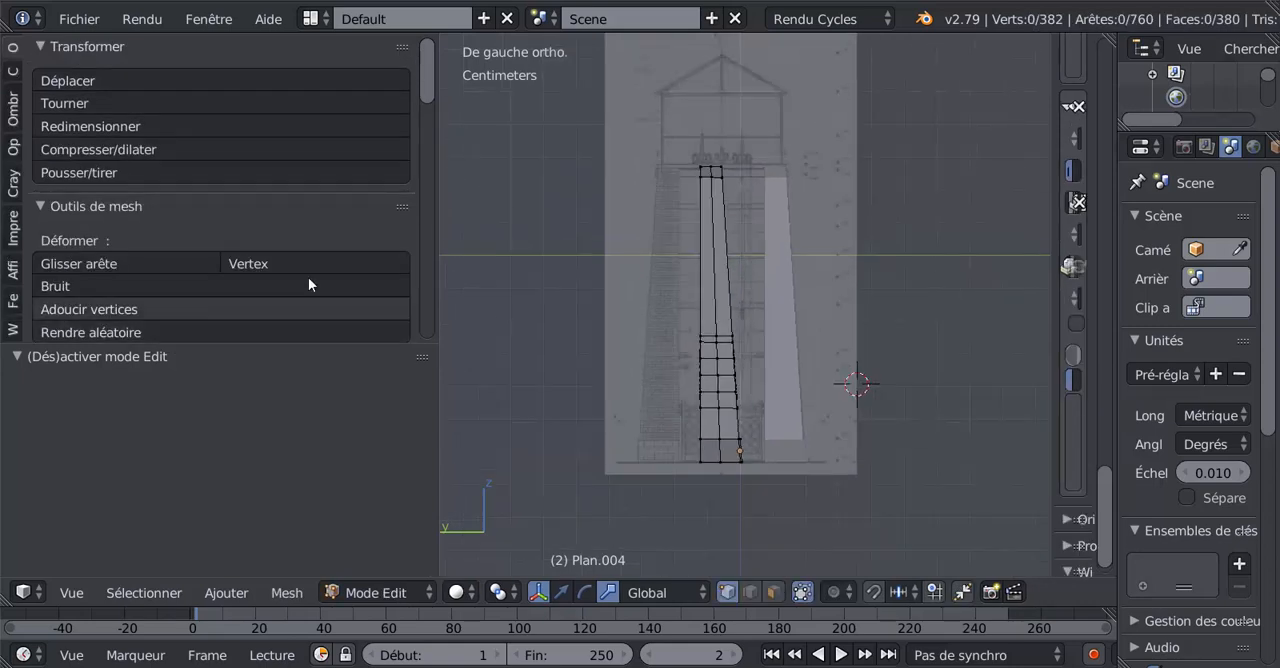
scroll(425, 120, down, 4)
scroll(430, 130, down, 1)
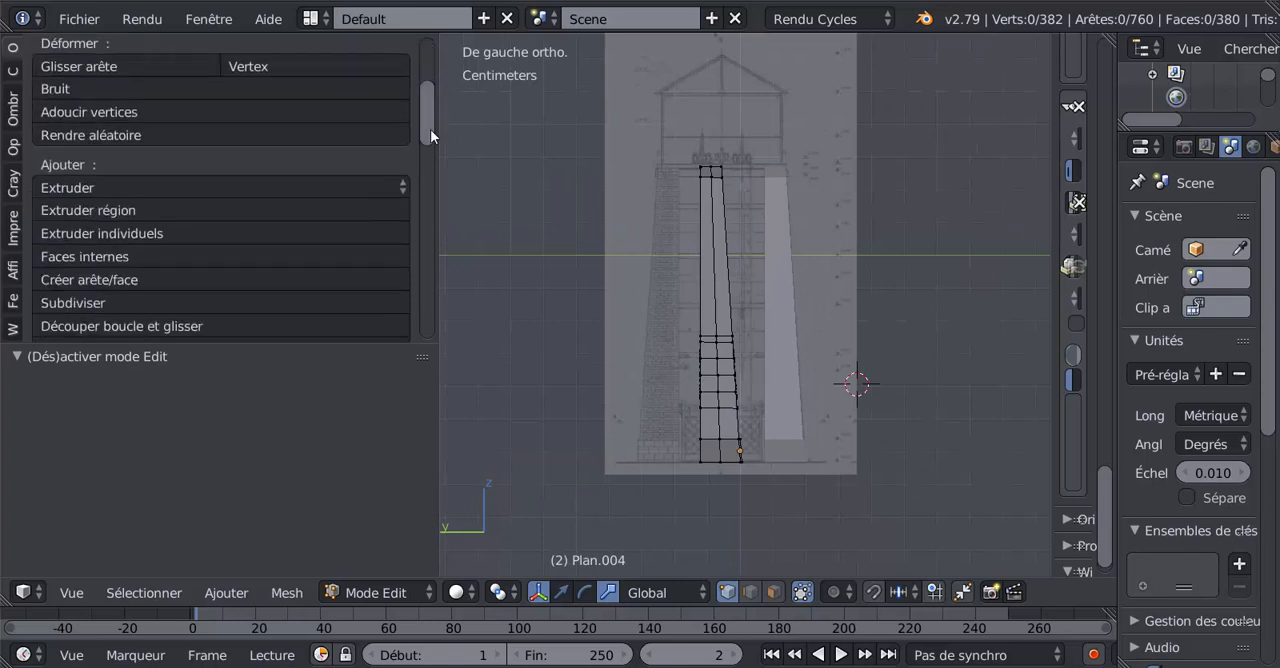
scroll(433, 140, down, 2)
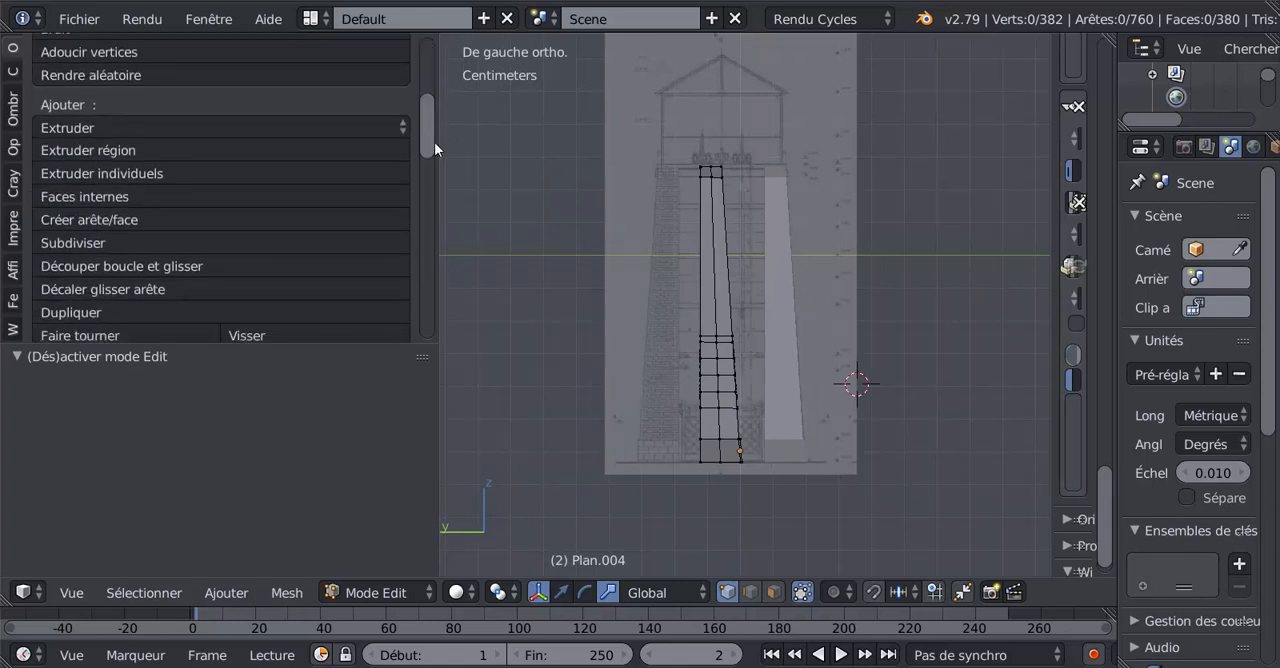
scroll(435, 150, down, 2)
scroll(436, 160, down, 2)
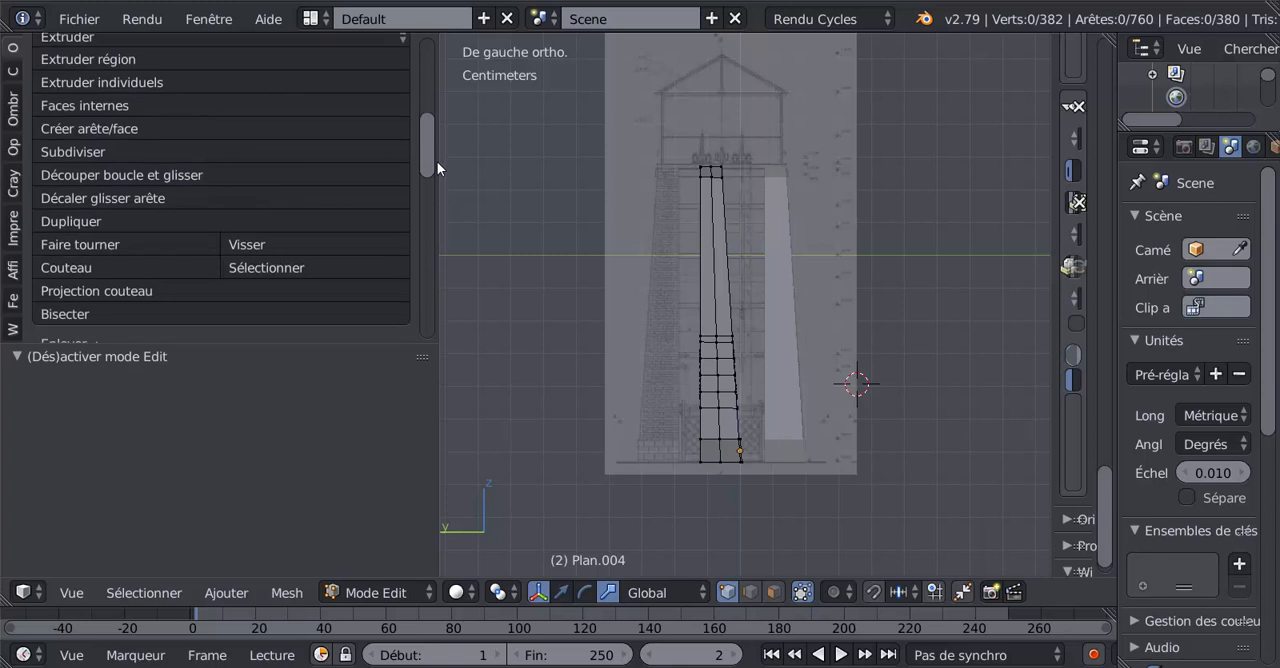
scroll(437, 171, down, 6)
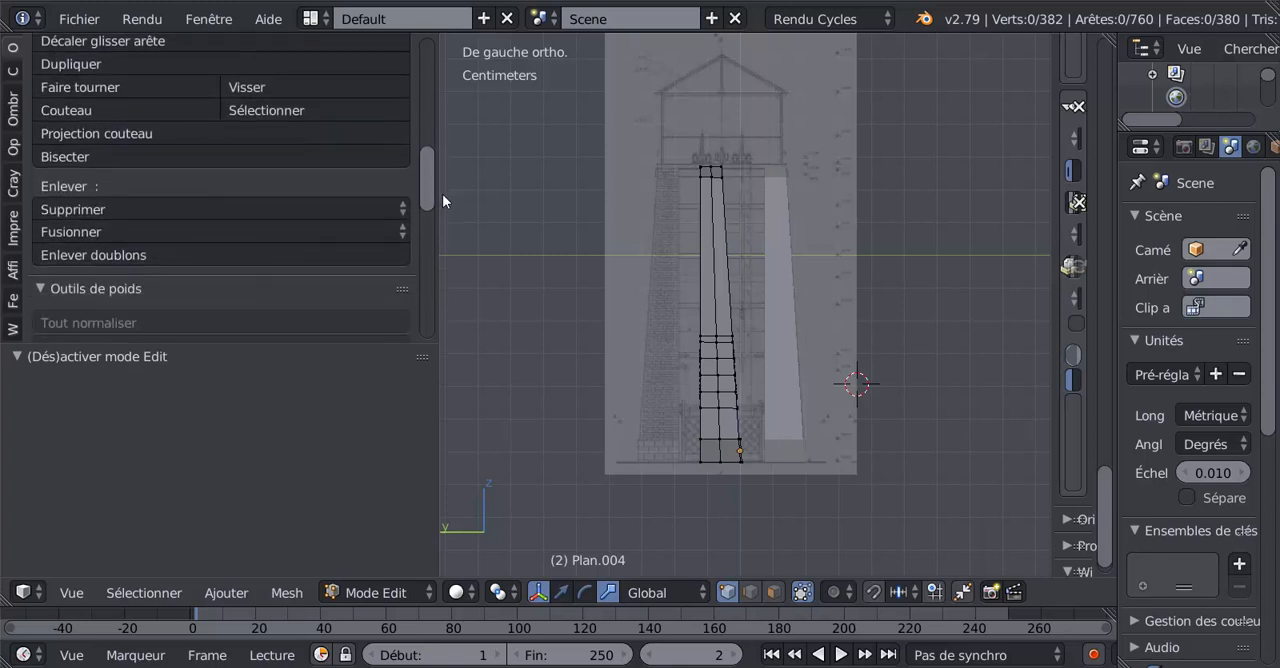
scroll(442, 194, down, 13)
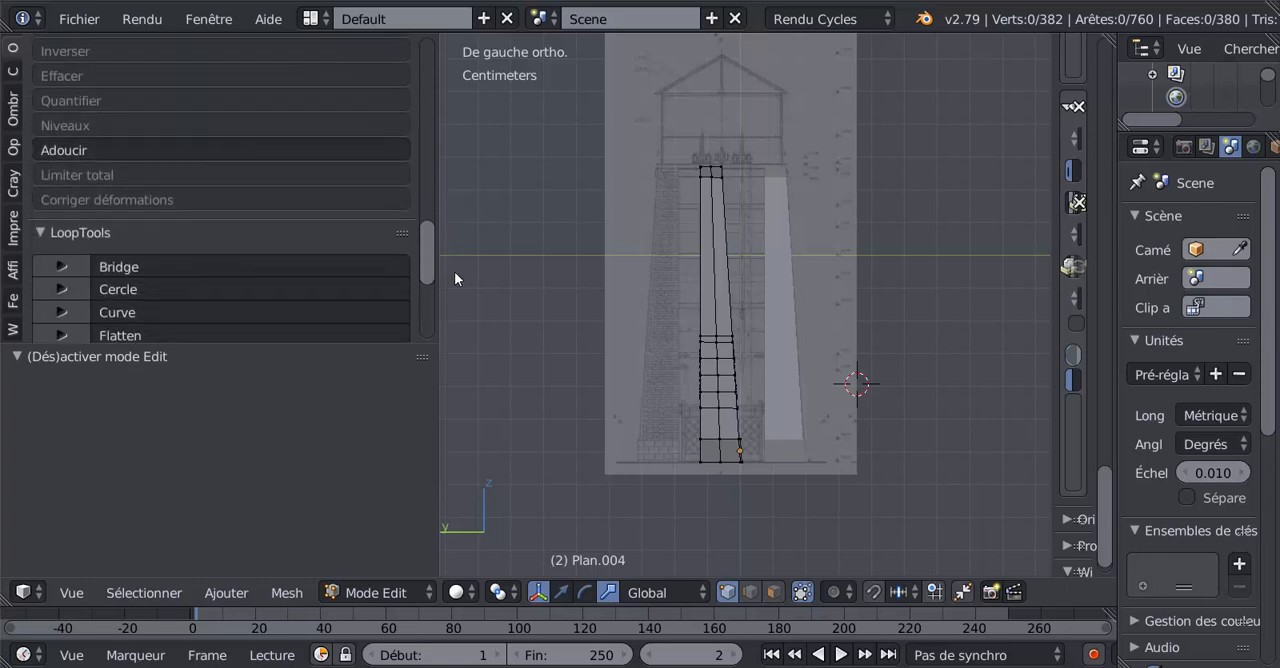
scroll(455, 278, down, 10)
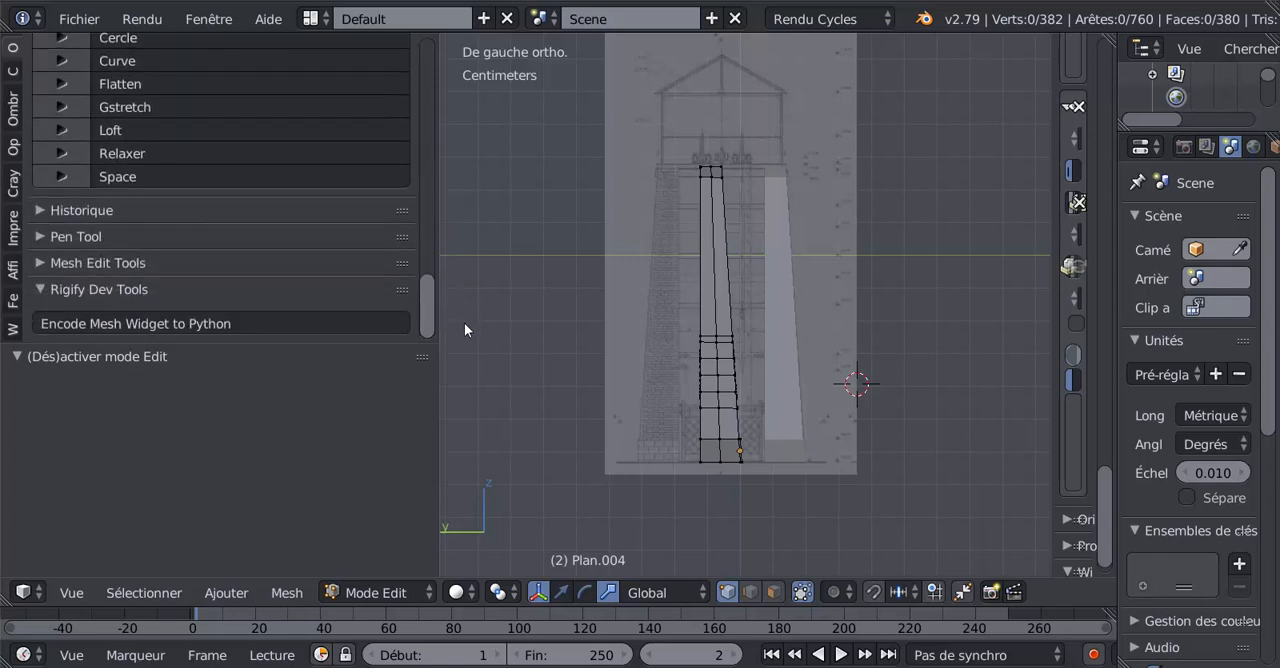
scroll(465, 300, up, 18)
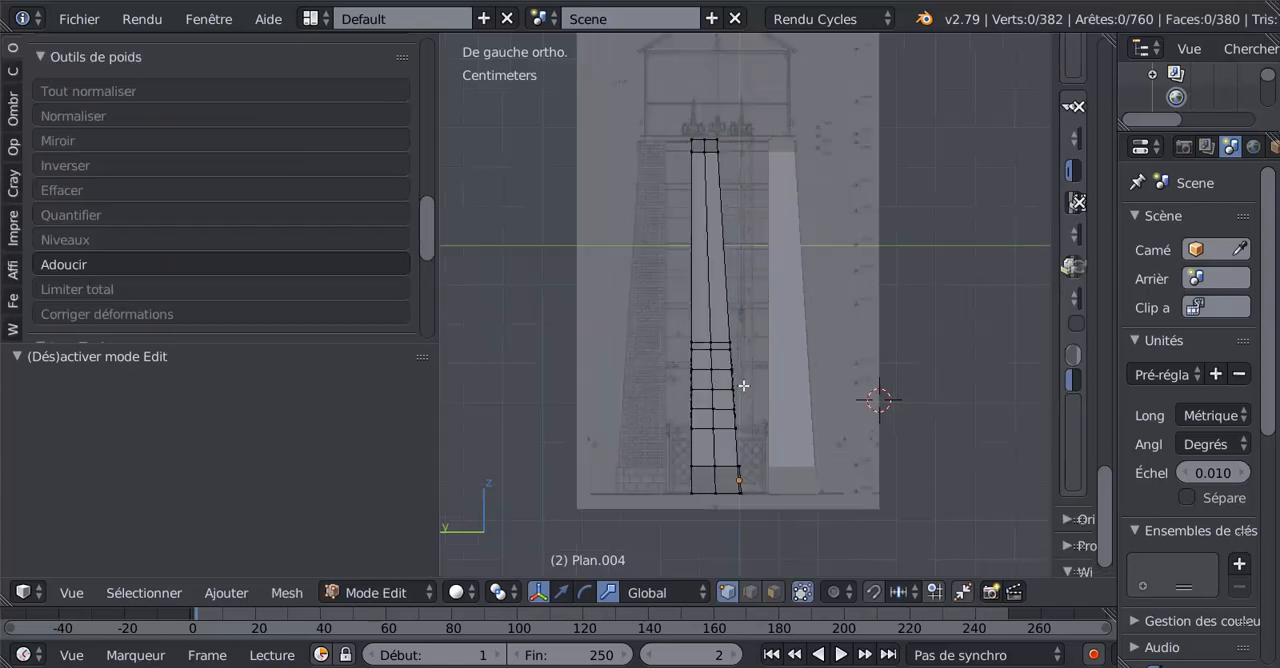
scroll(743, 385, up, 1)
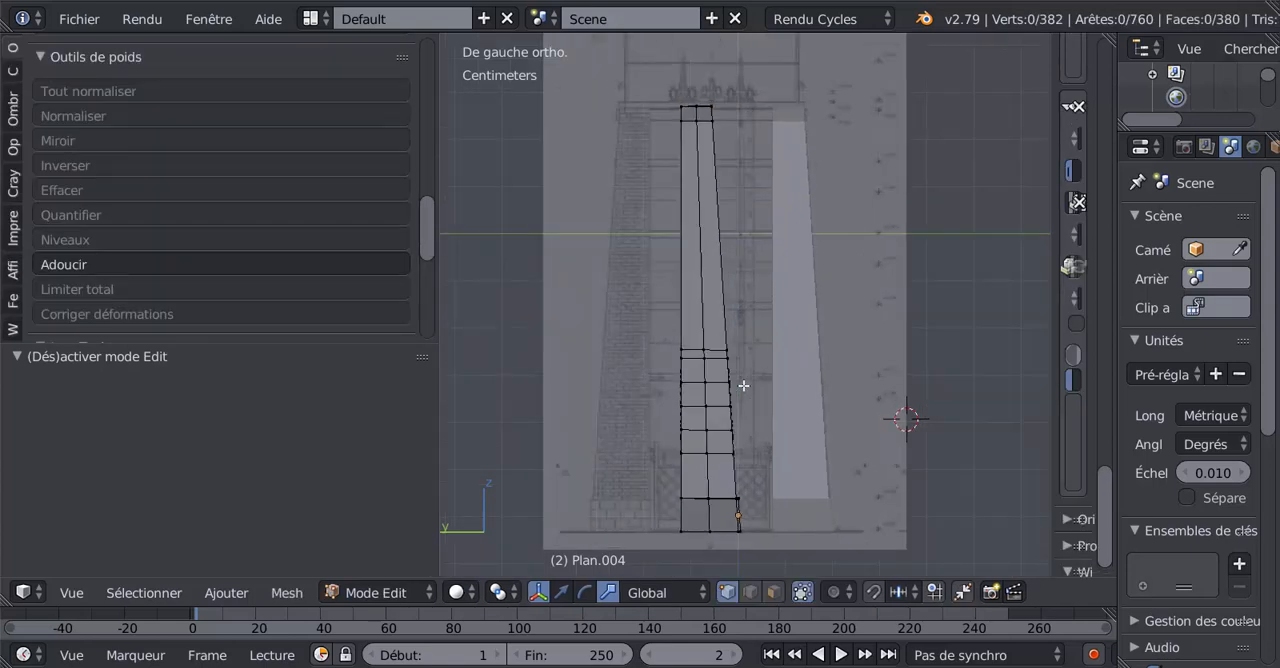
Mirror the separated wall's entire mesh by scaling it along Y with a factor of -1, and check it in wireframe.
key(a)
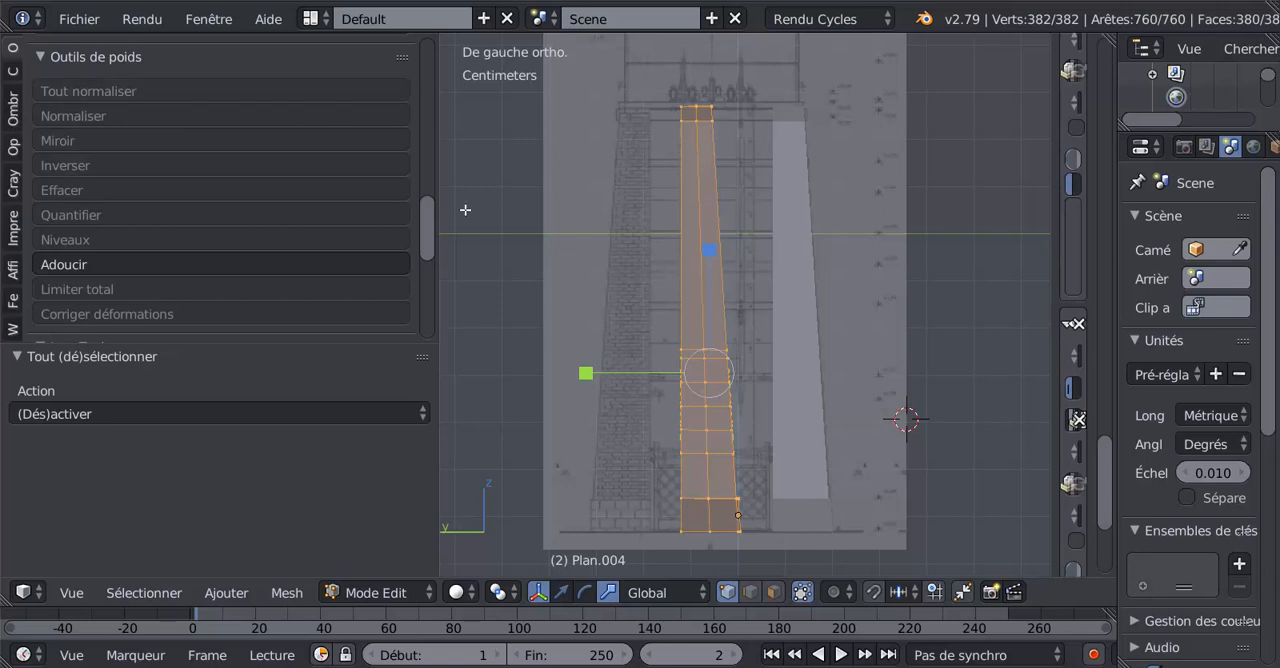
click(586, 374)
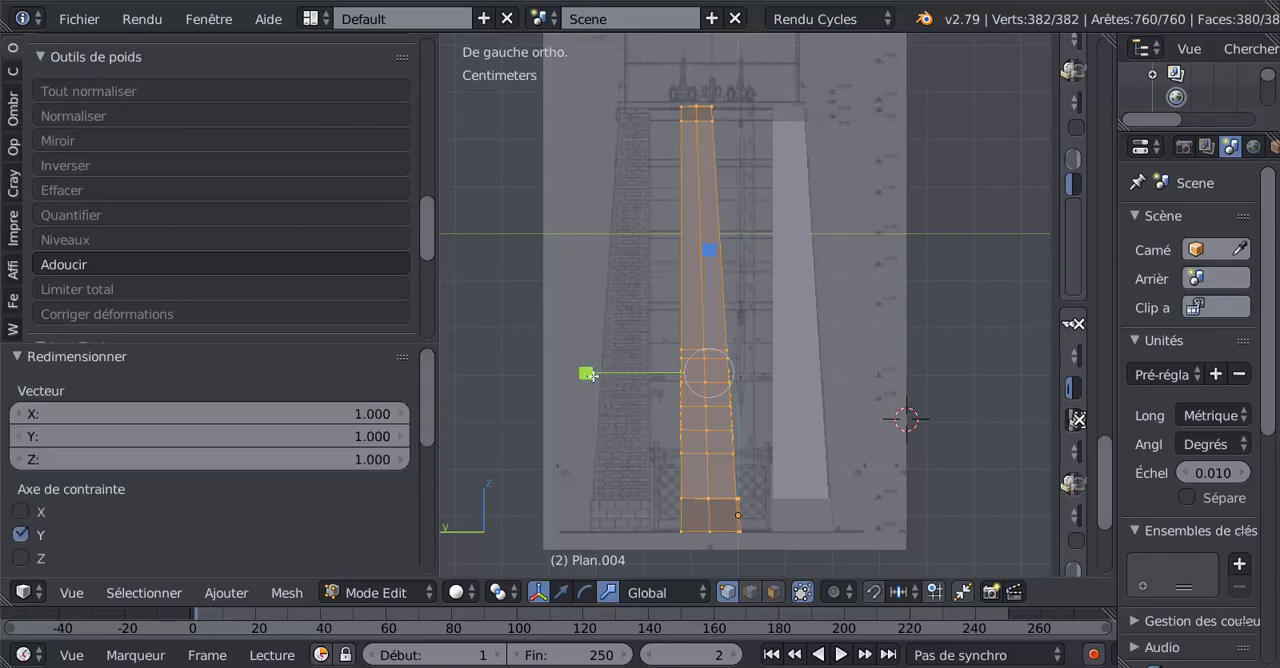
click(365, 437)
text(-)
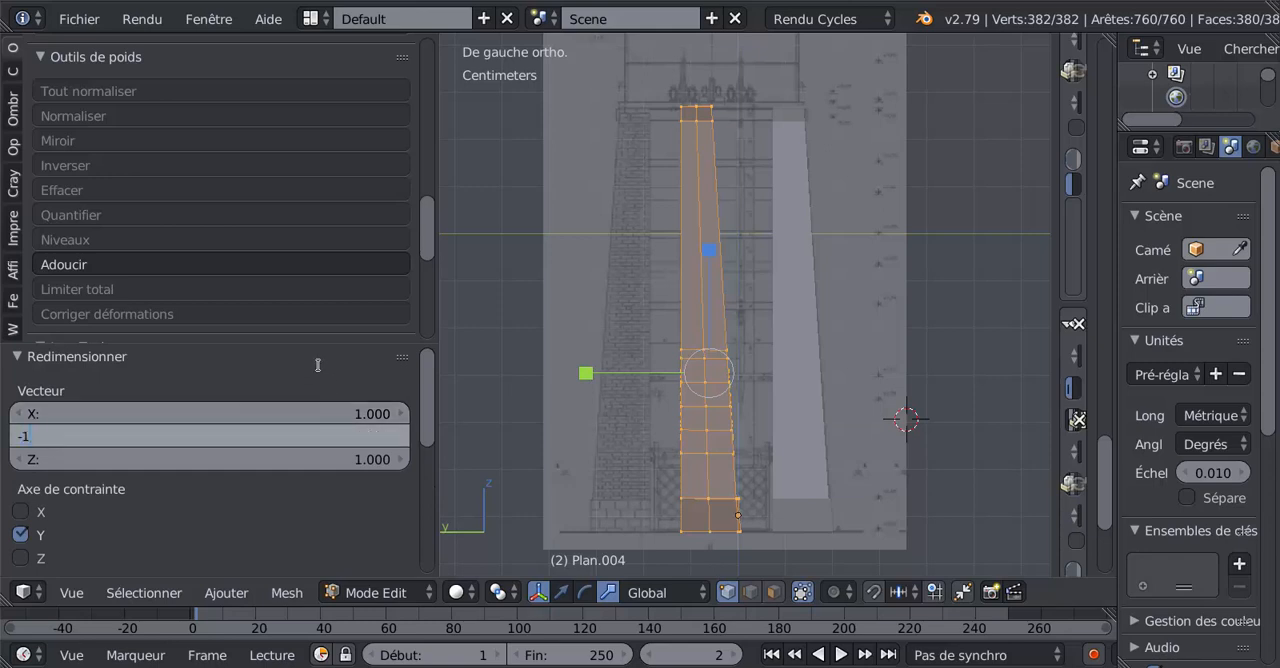
text(1)
key(Return)
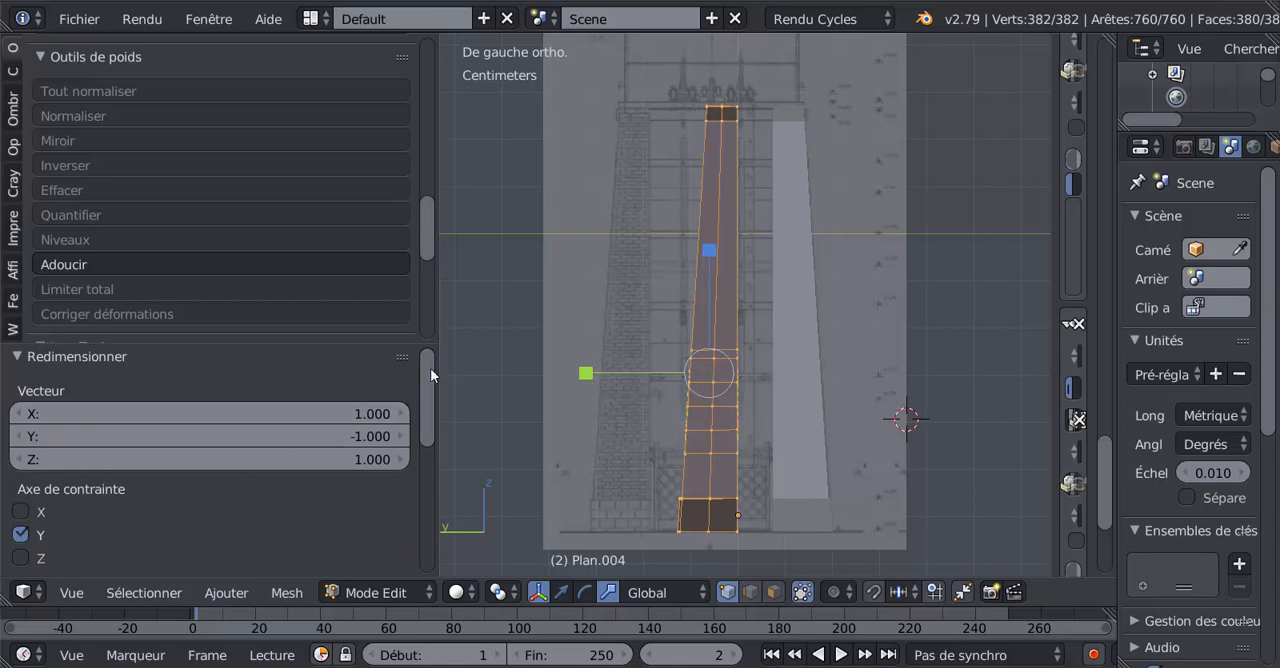
key(z)
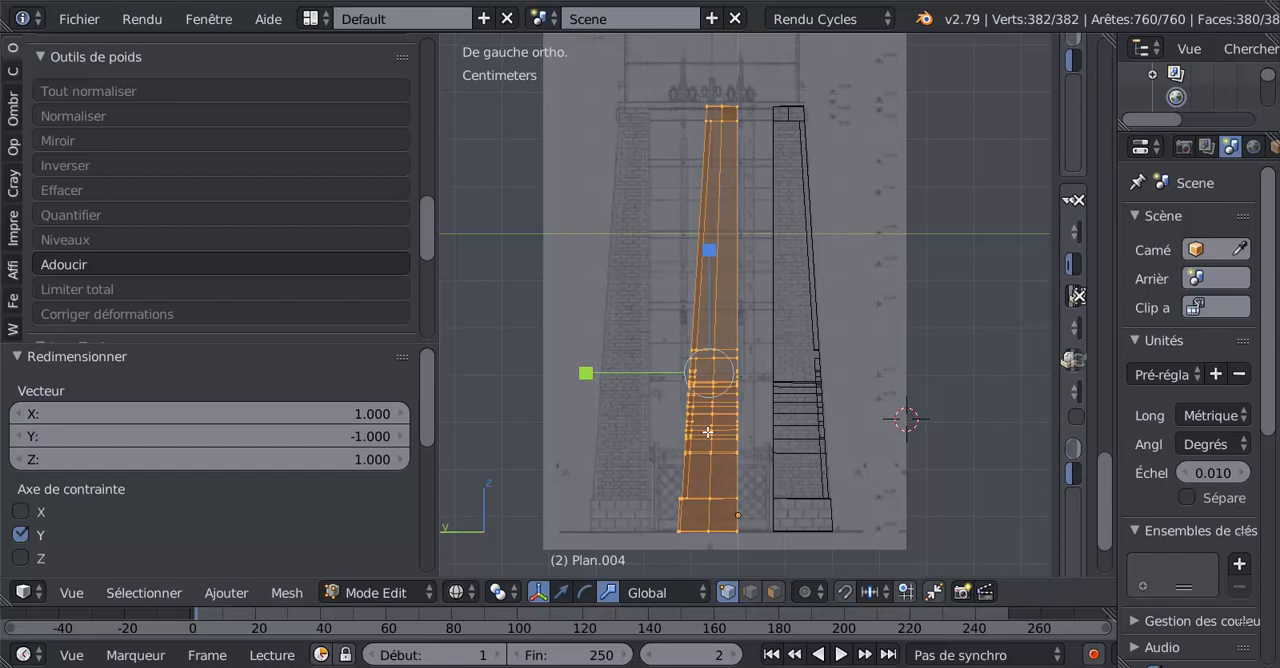
key(z)
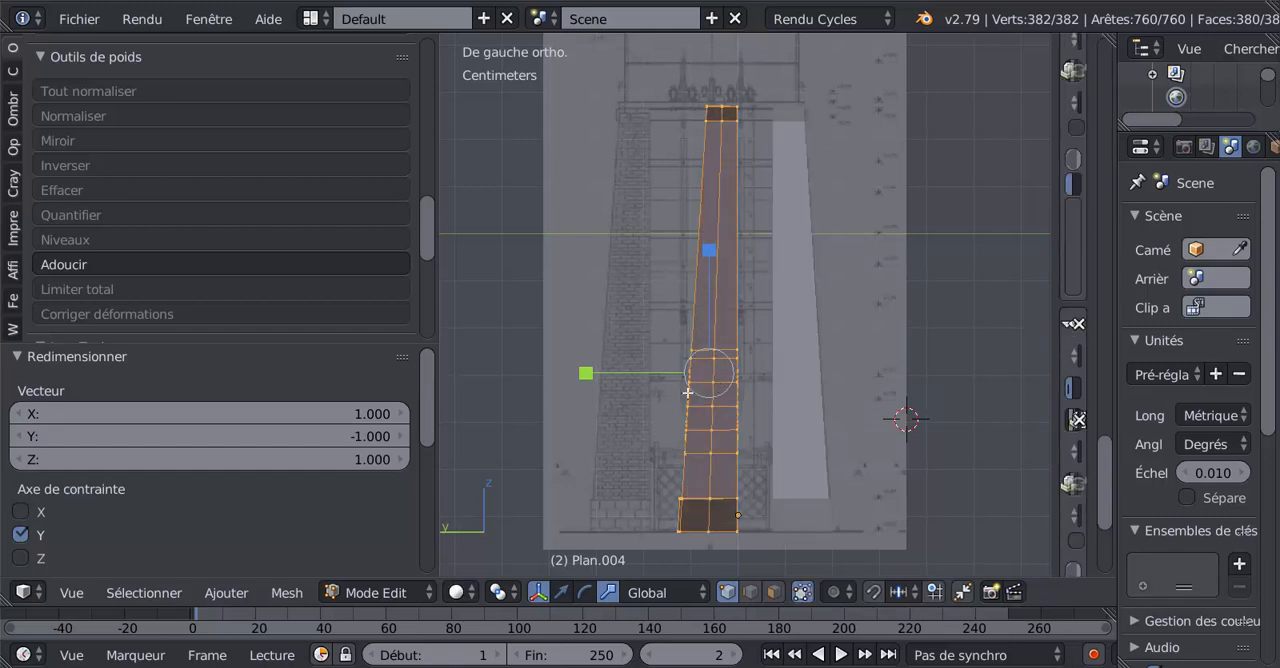
Recalculate the mirrored wall's normals and return to object mode.
scroll(571, 404, down, 2)
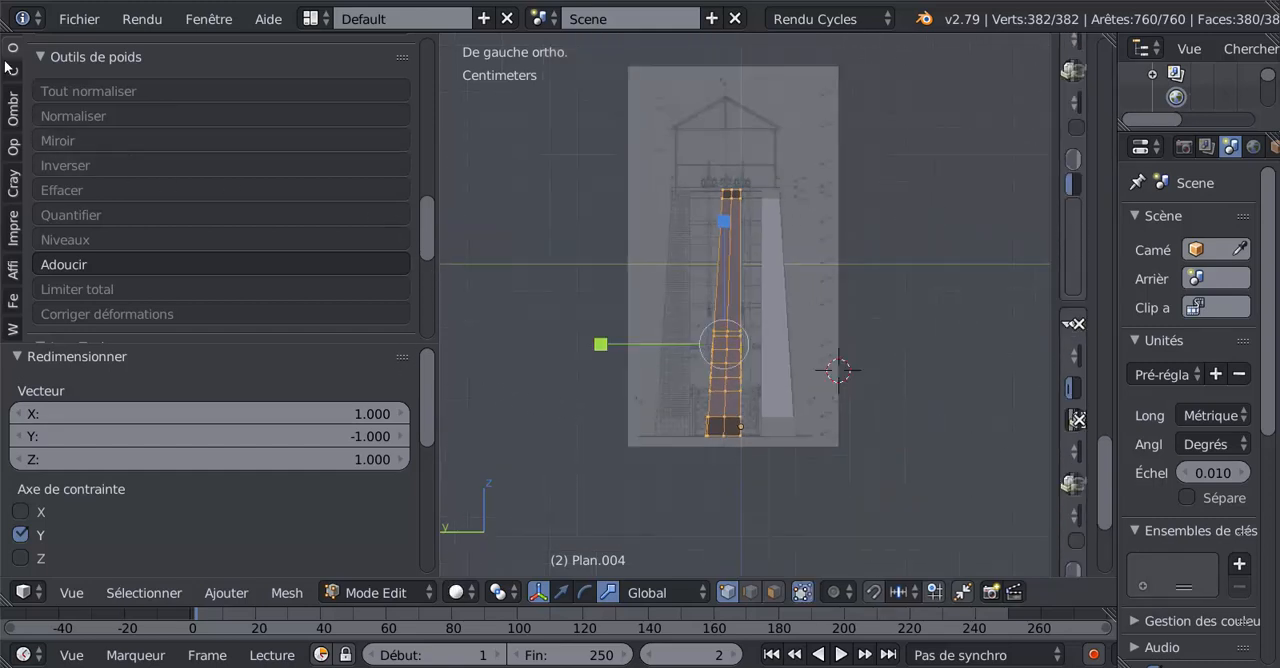
drag(421, 226, 414, 122)
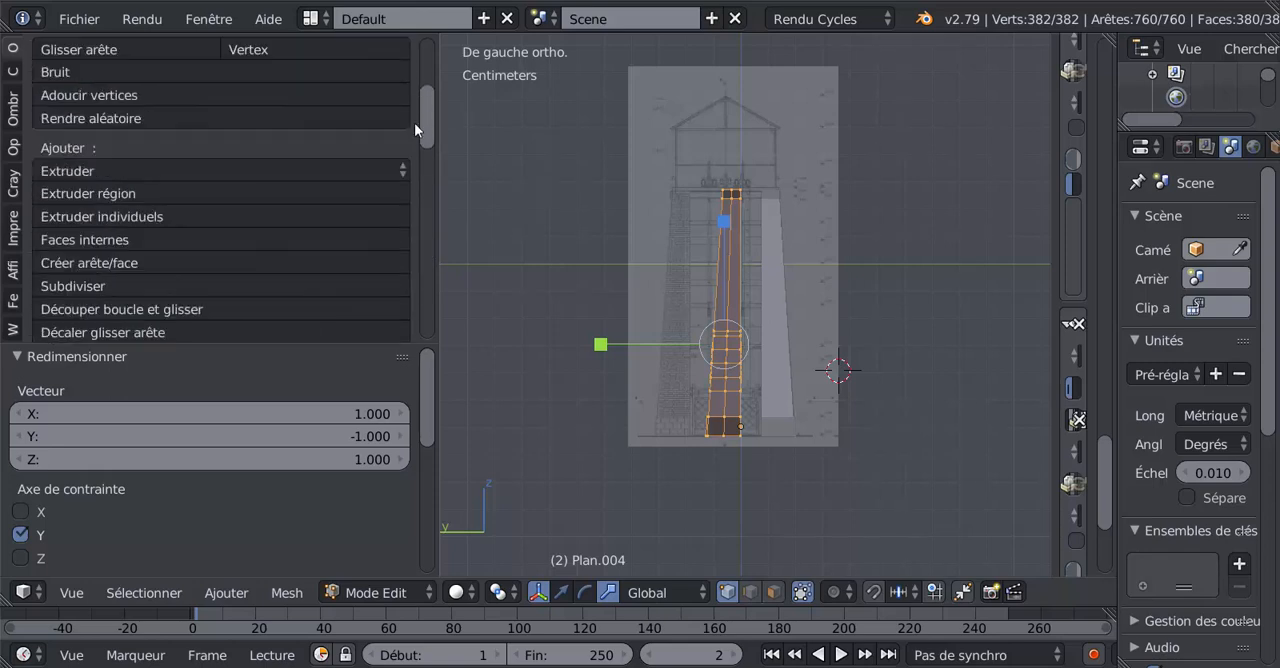
click(13, 108)
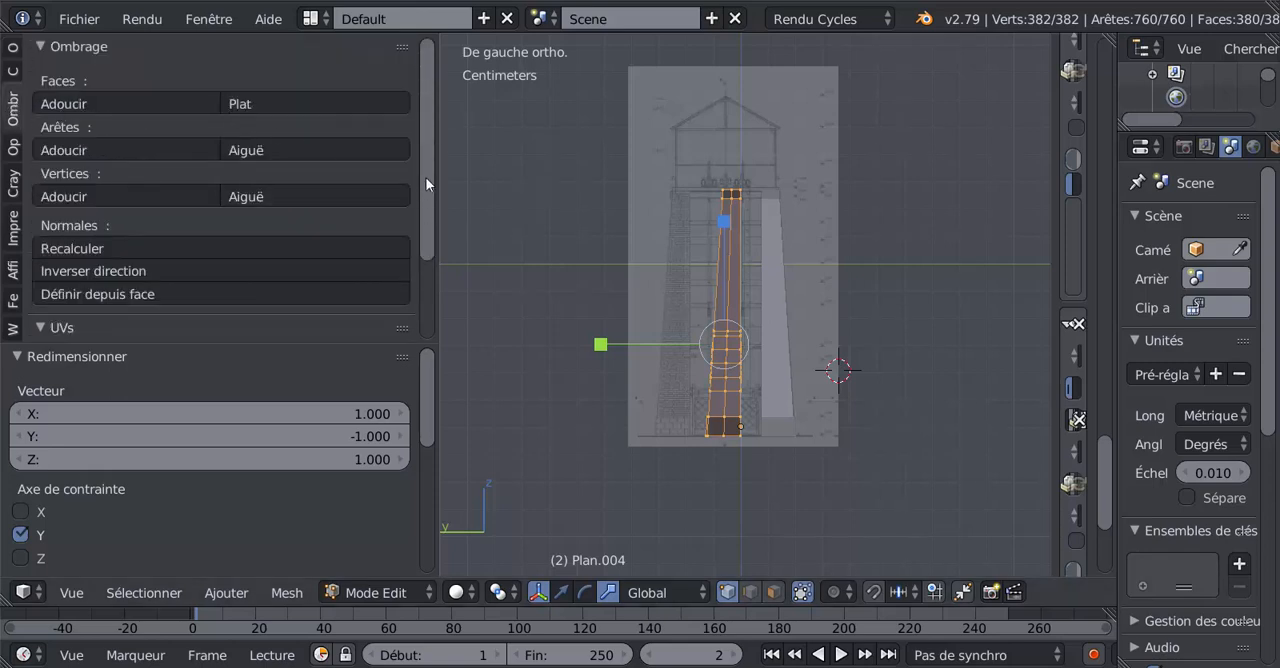
drag(425, 177, 426, 207)
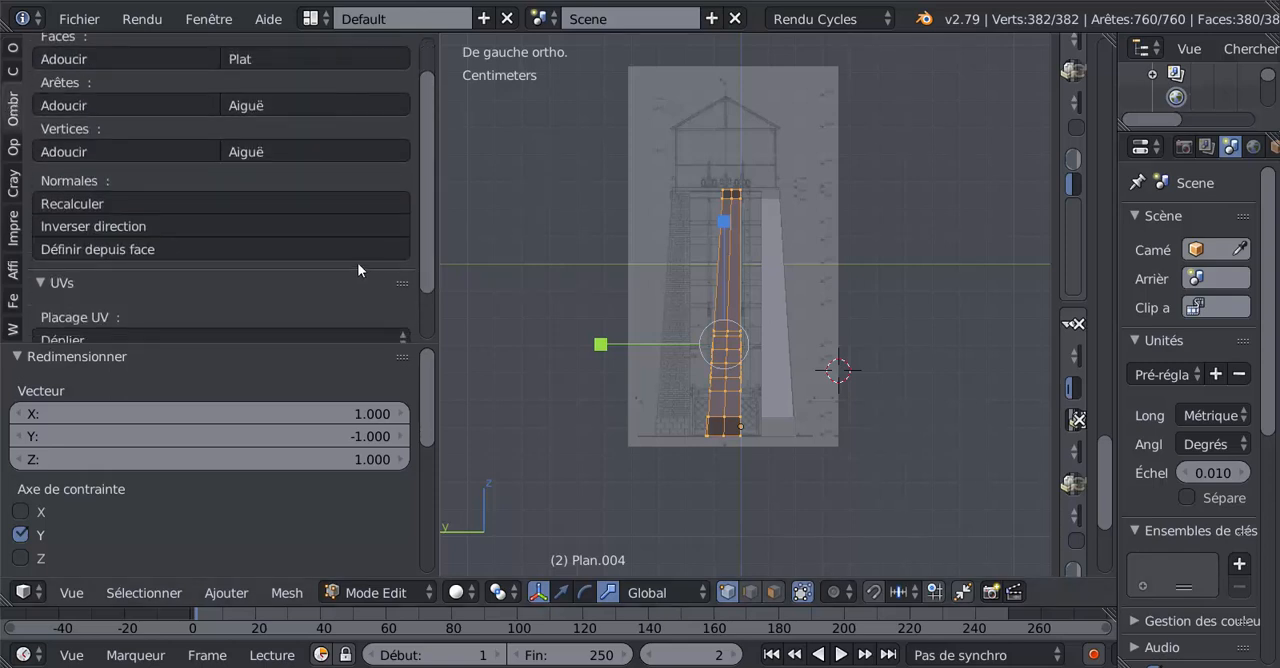
click(69, 204)
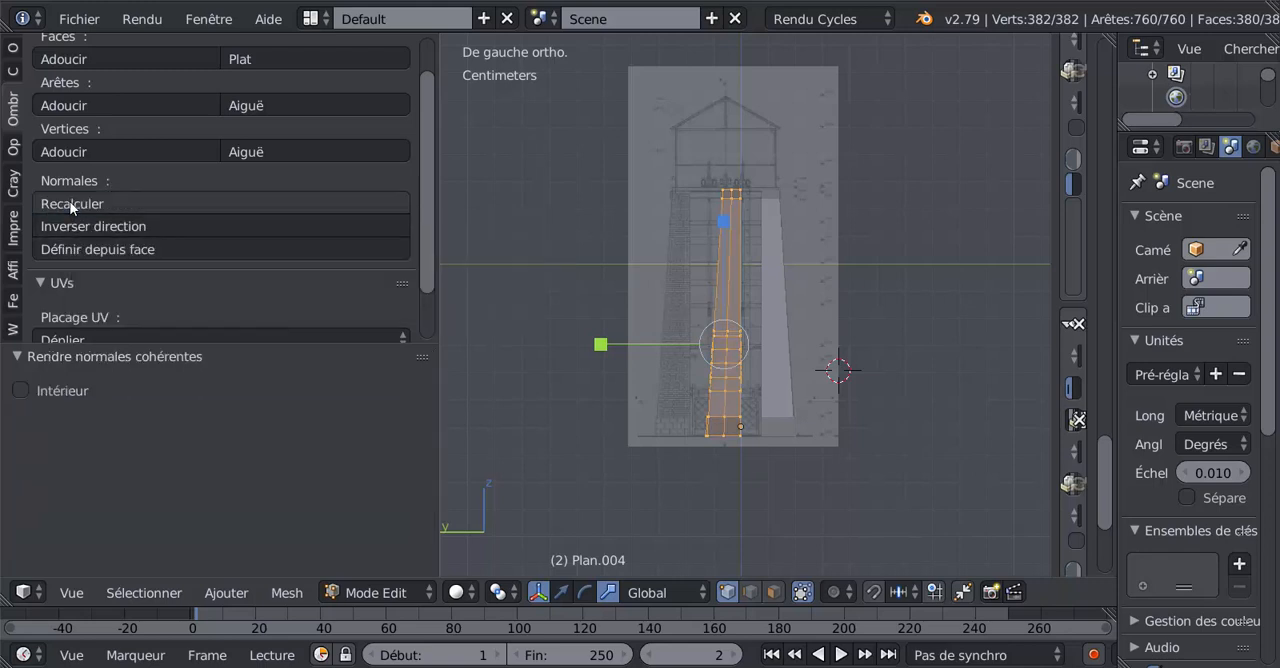
key(Tab)
Move the mirrored wall about 1.83 cm along Y onto the opposite pillar of the elevation drawing and check it in wireframe.
scroll(787, 328, up, 2)
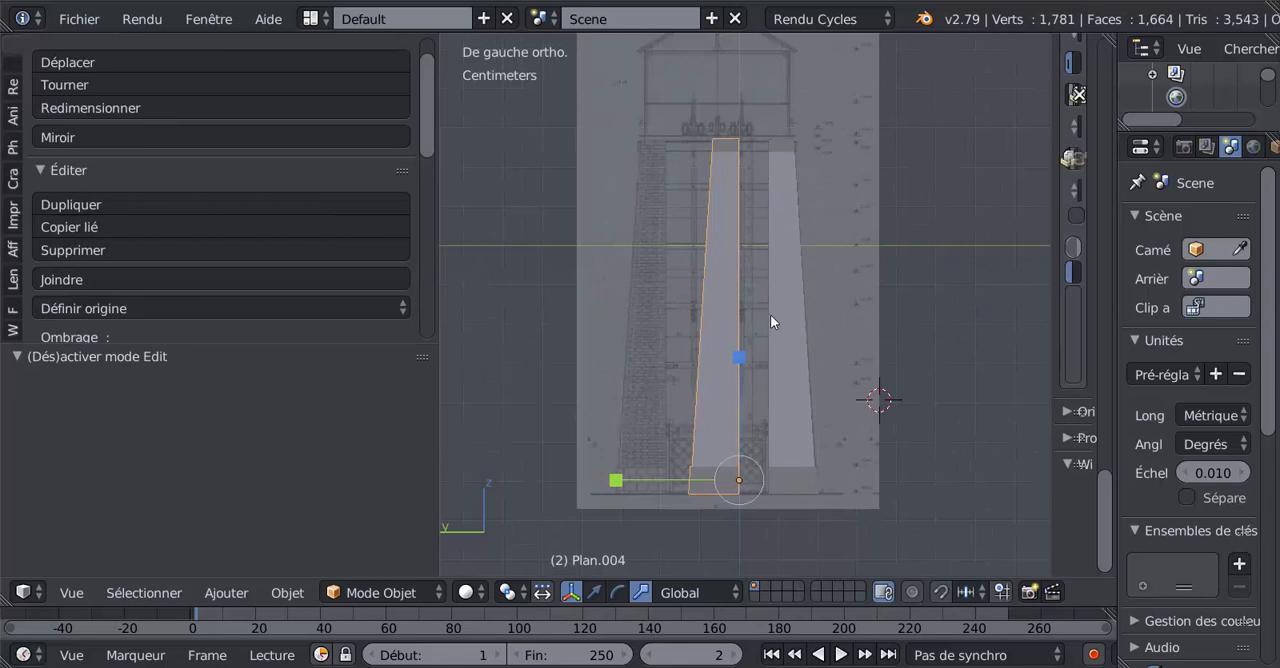
click(617, 592)
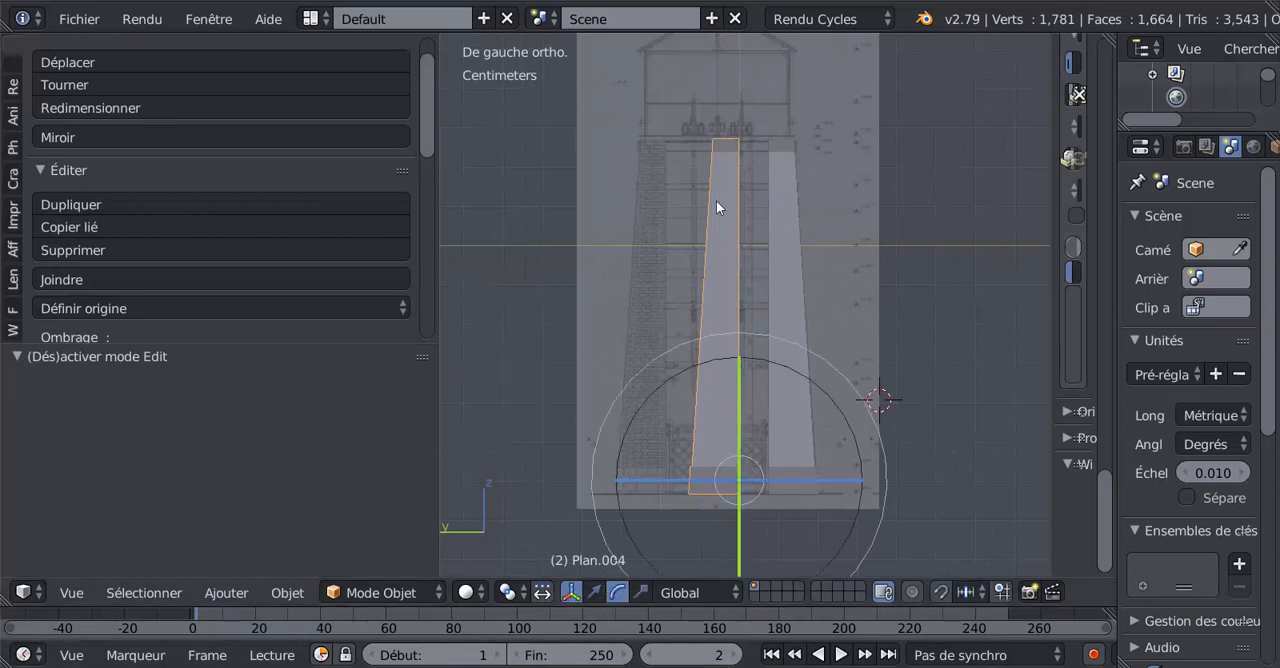
click(595, 592)
drag(622, 481, 549, 474)
scroll(549, 474, up, 2)
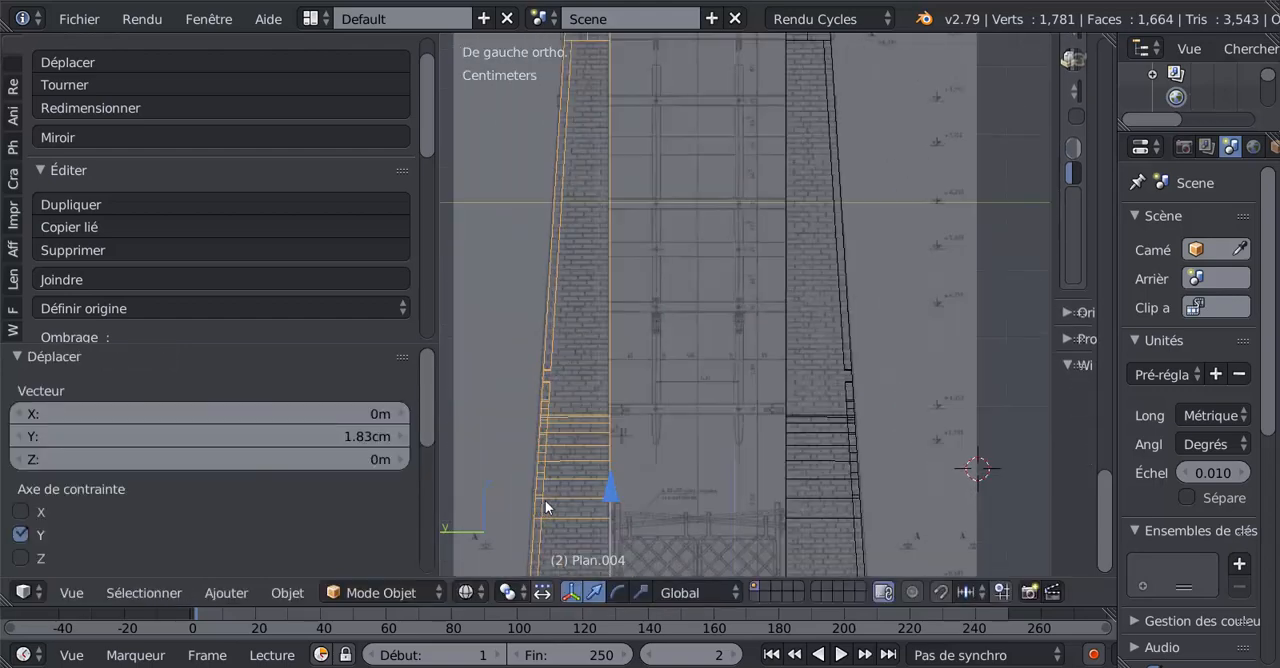
scroll(549, 478, down, 3)
drag(546, 477, 545, 470)
key(z)
Compare the mirrored wall and the original wall in 3D, checking each one in edit mode and object mode.
key(Tab)
middle_drag(713, 465, 617, 478)
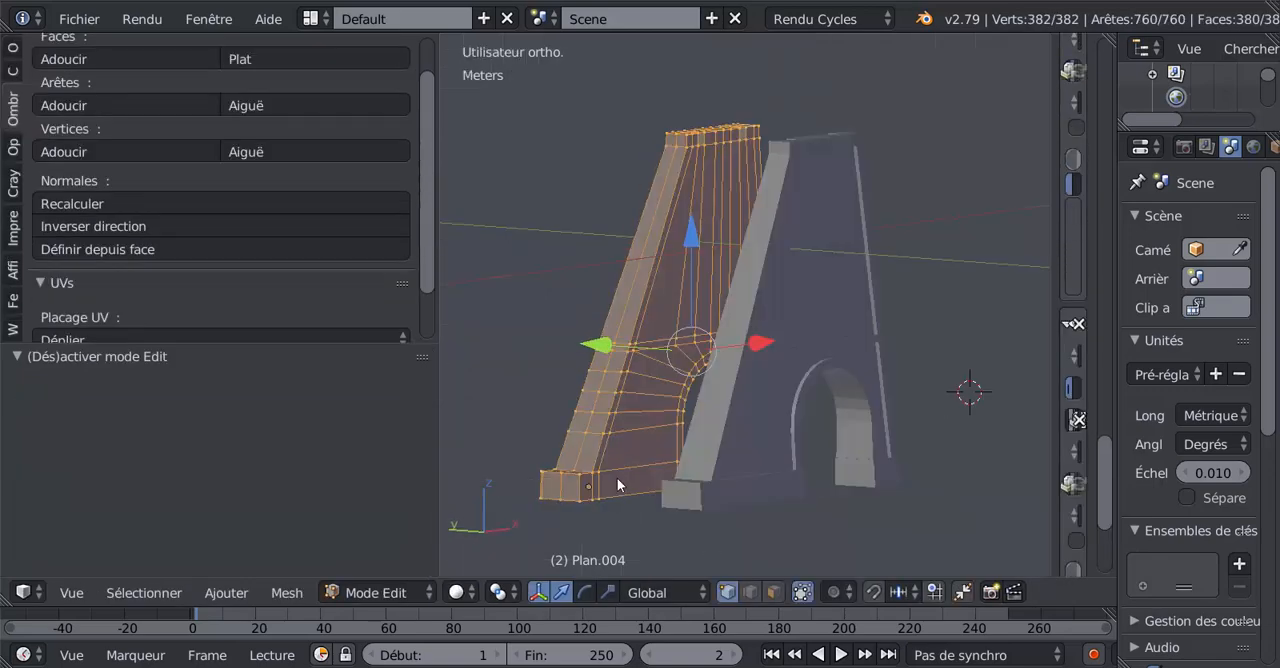
key(Tab)
right_click(765, 370)
key(Tab)
key(Tab)
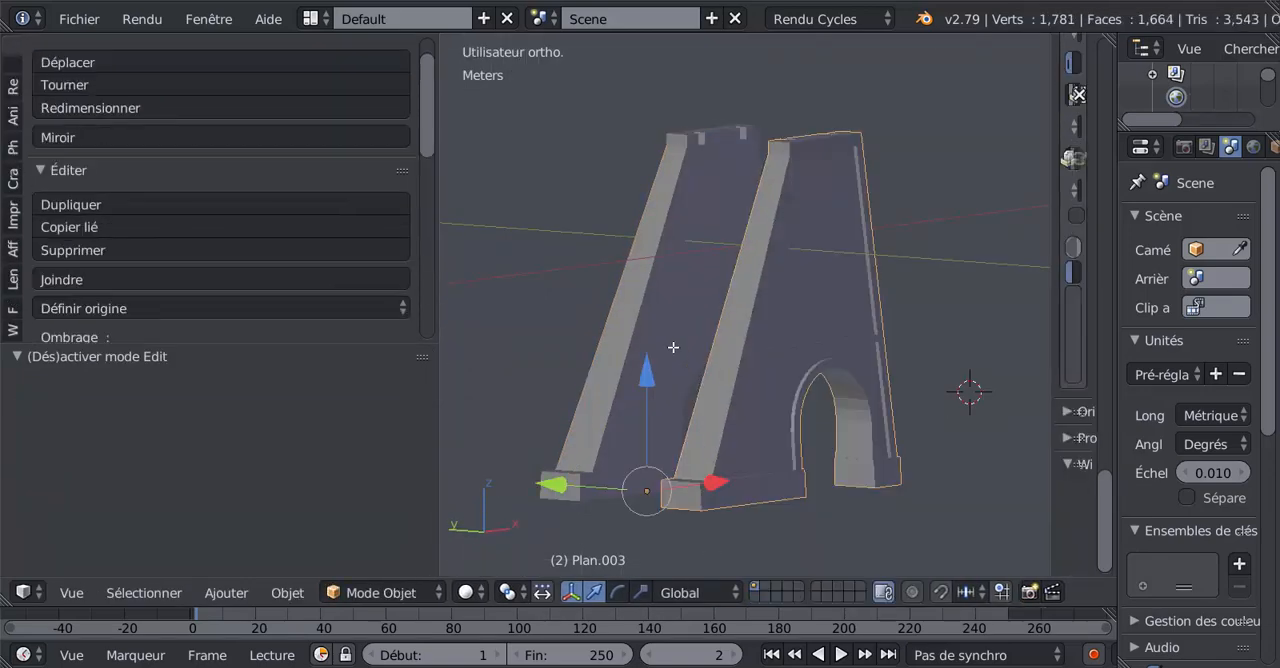
middle_drag(688, 374, 763, 371)
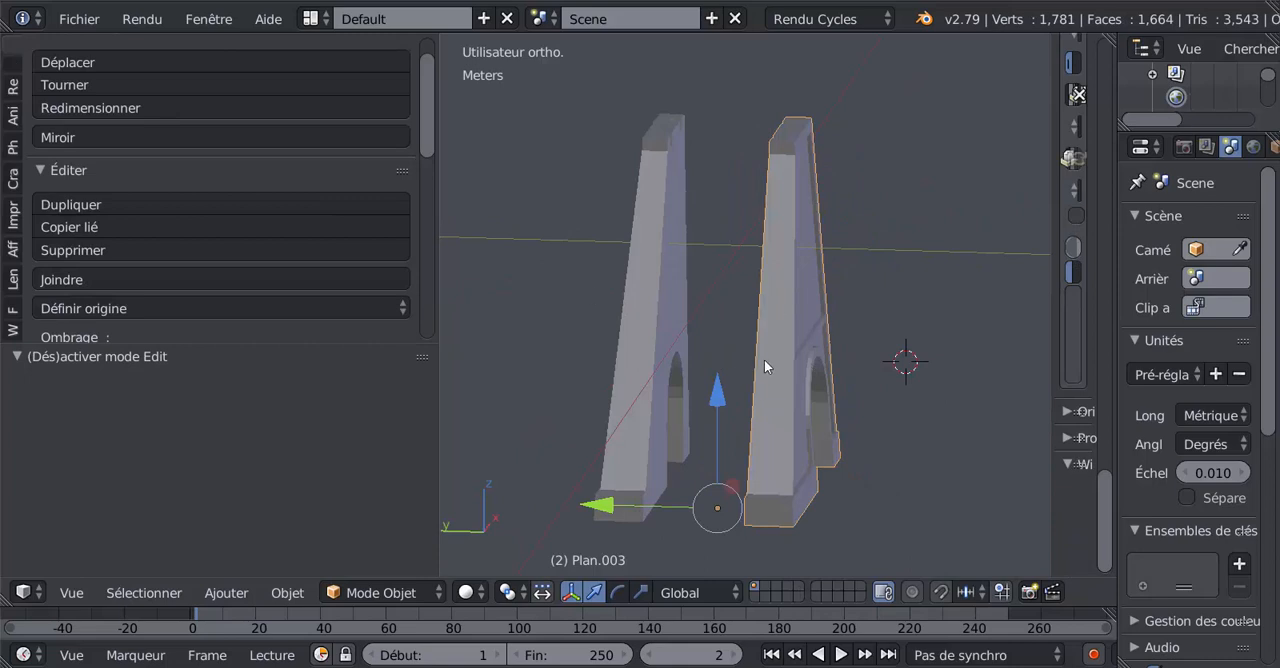
Join the original and mirrored walls into a single object and open its mesh for editing.
right_click(679, 349)
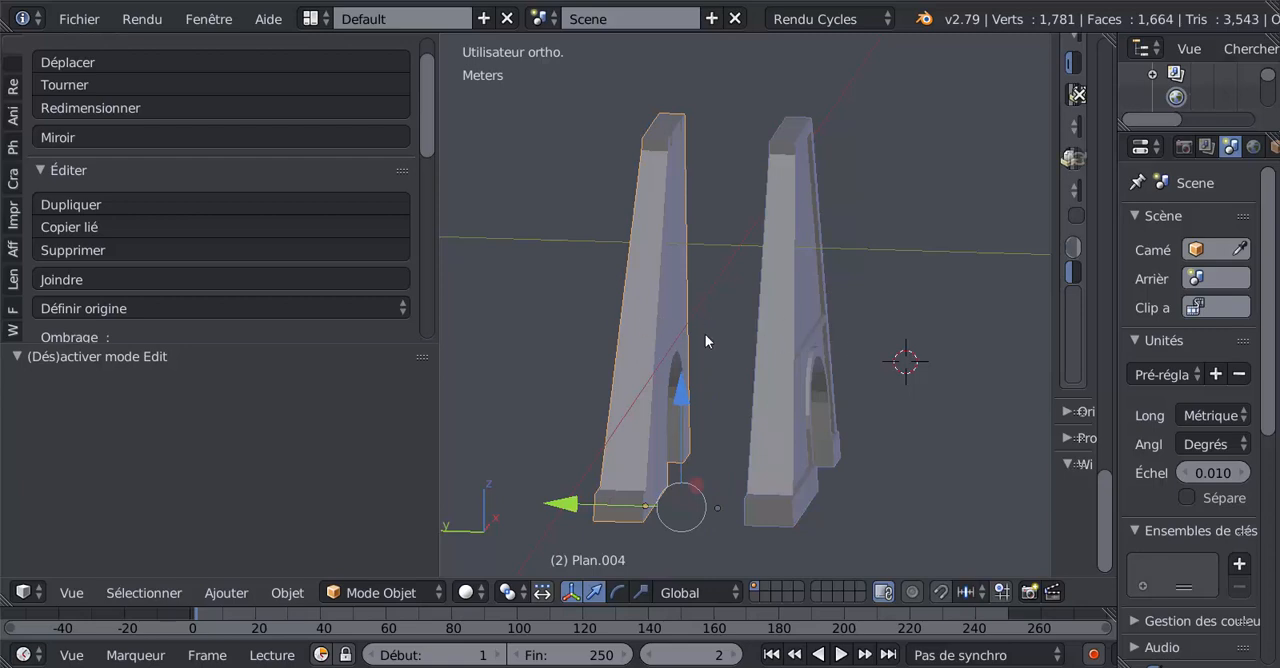
key(ctrl+j)
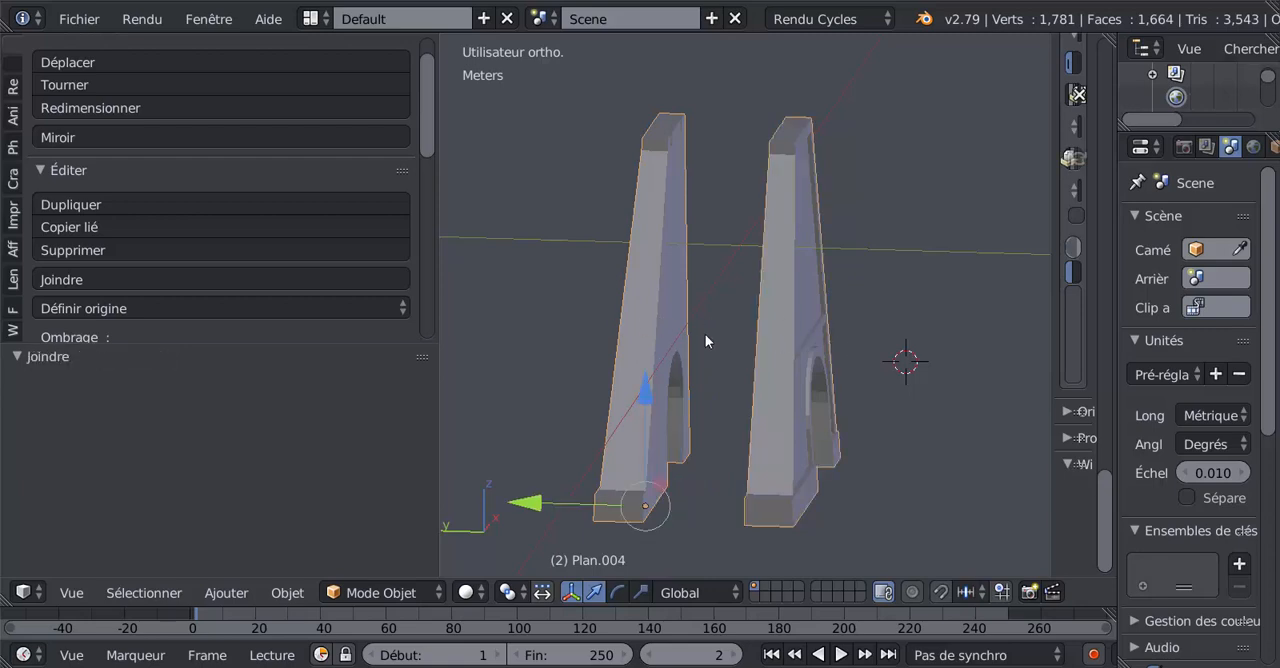
click(705, 334)
key(Tab)
scroll(705, 334, down, 1)
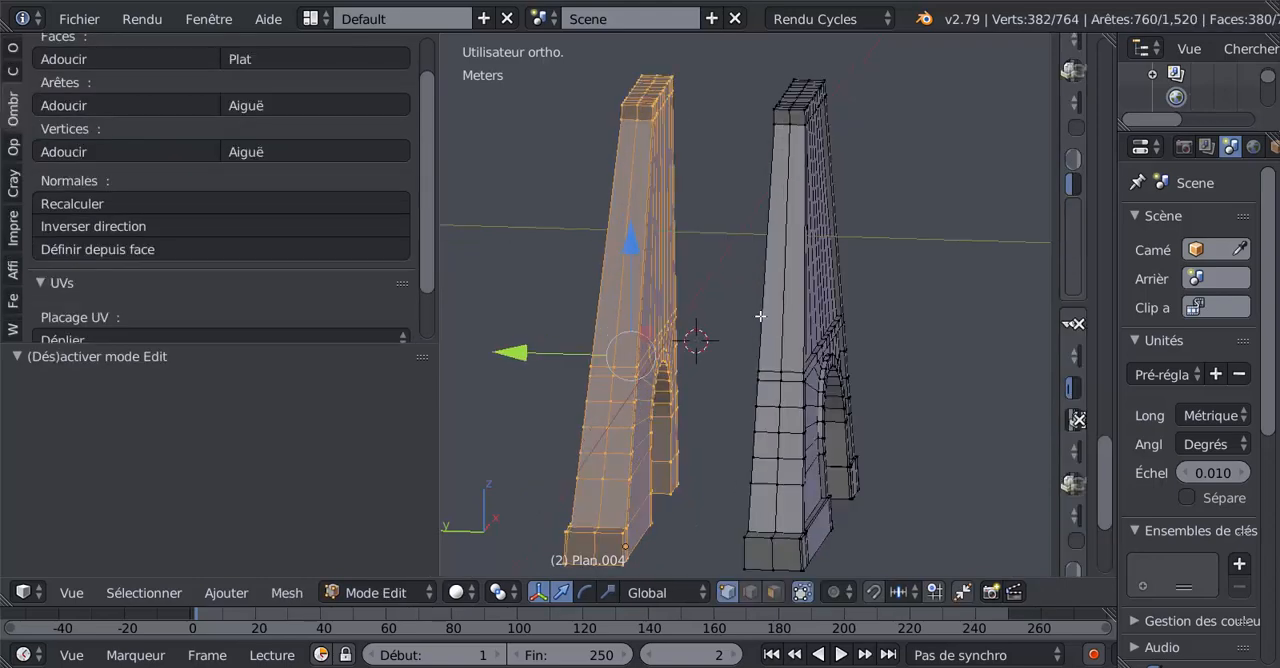
Select the entire joined mesh of both walls and return to object mode.
middle_drag(760, 316, 704, 332)
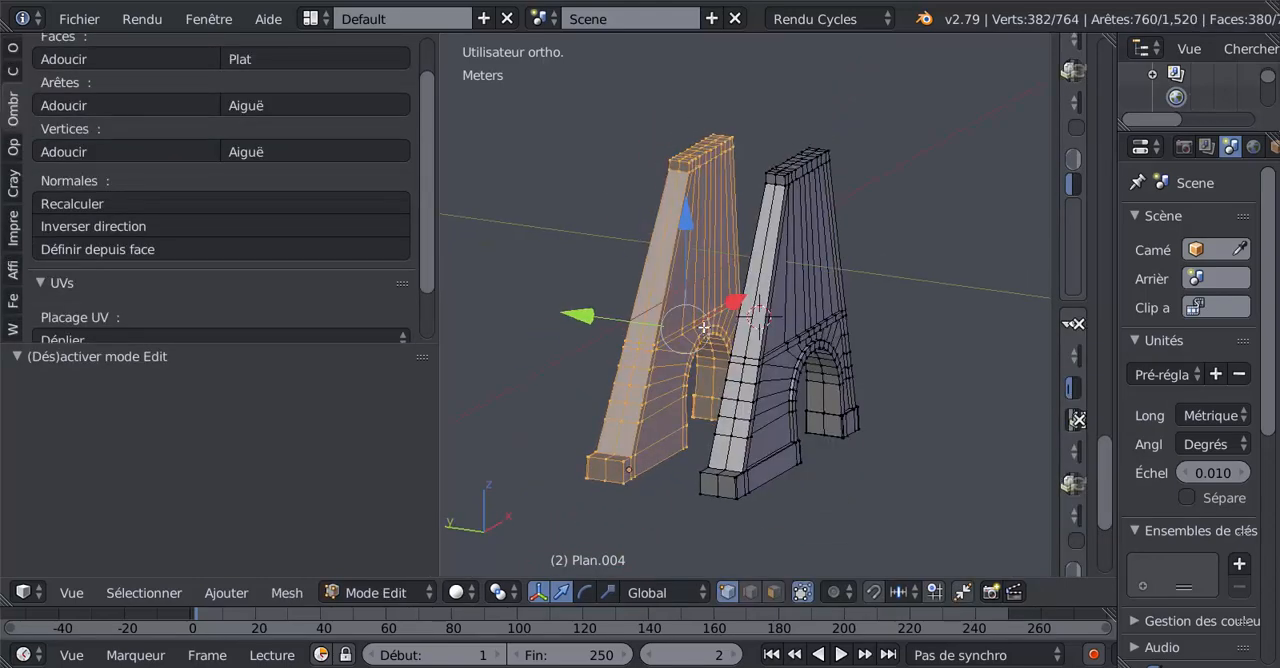
scroll(737, 305, up, 2)
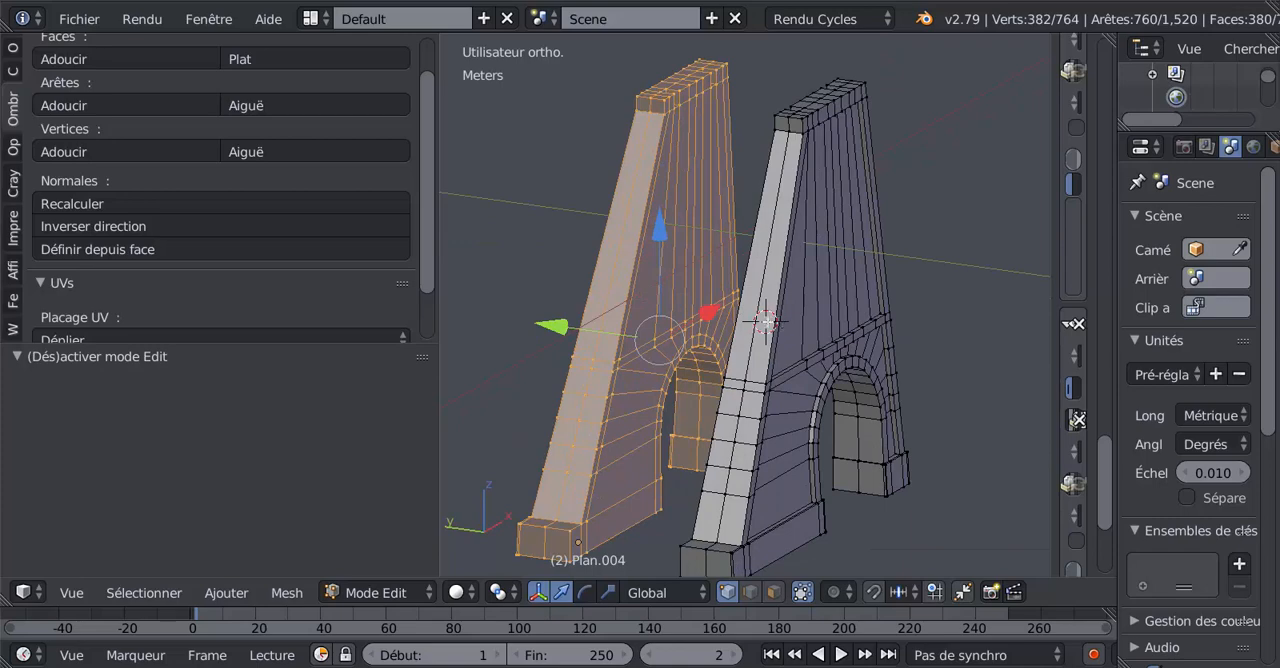
key(a)
key(a)
scroll(734, 322, down, 2)
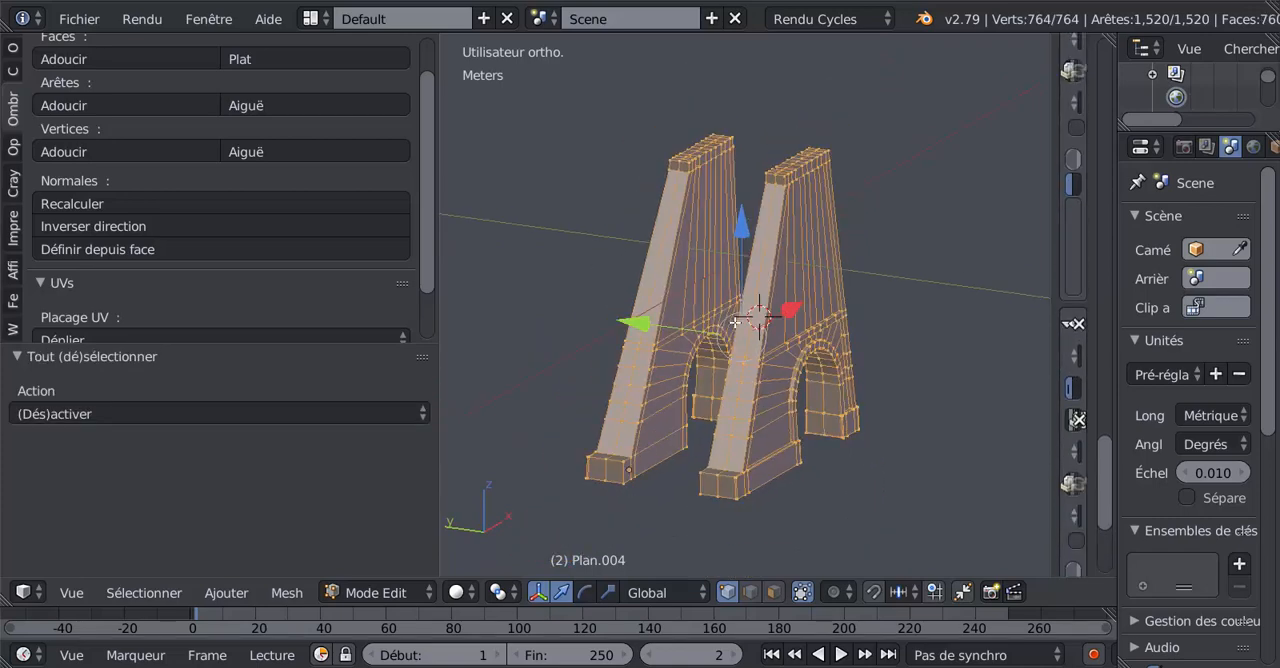
key(a)
key(a)
key(Tab)
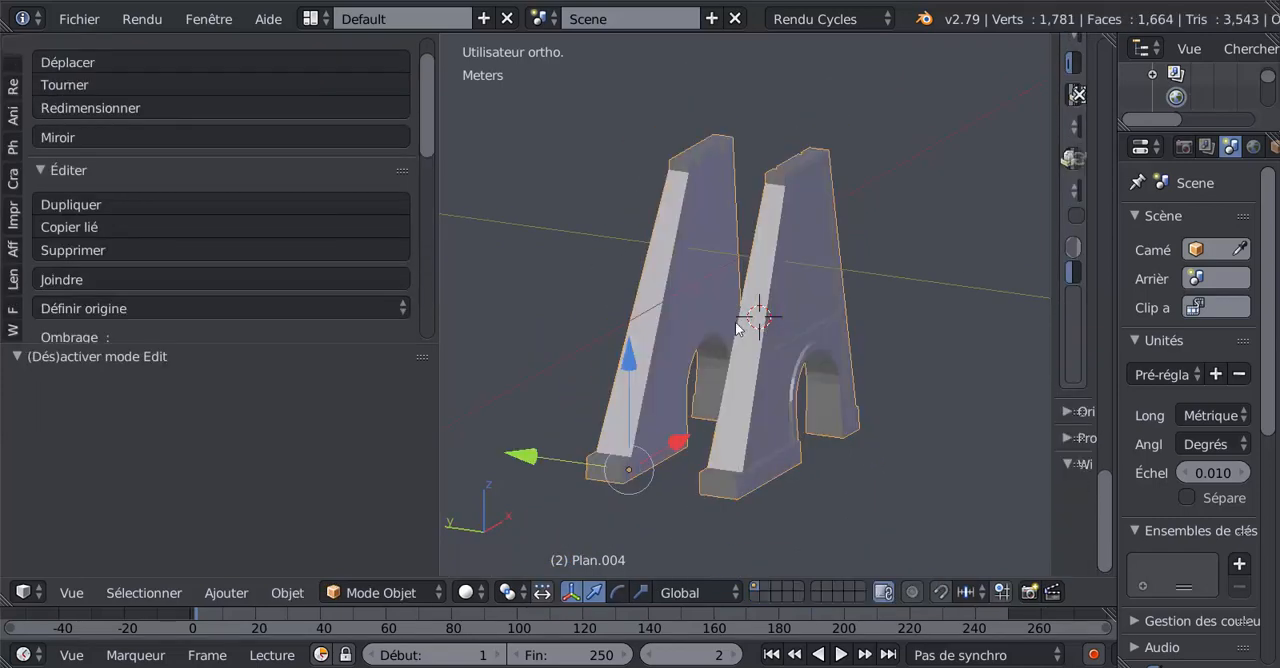
Set the joined walls' origin to their geometry and look at its position between the walls.
middle_drag(734, 358, 736, 388)
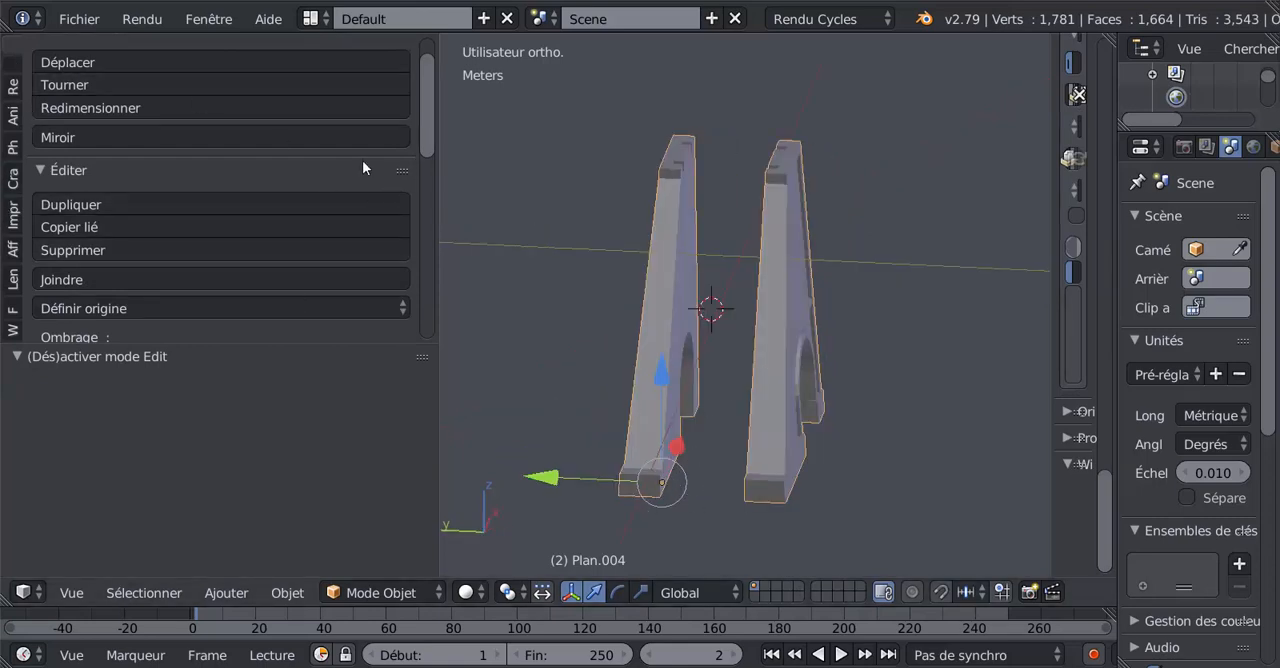
middle_drag(654, 399, 609, 506)
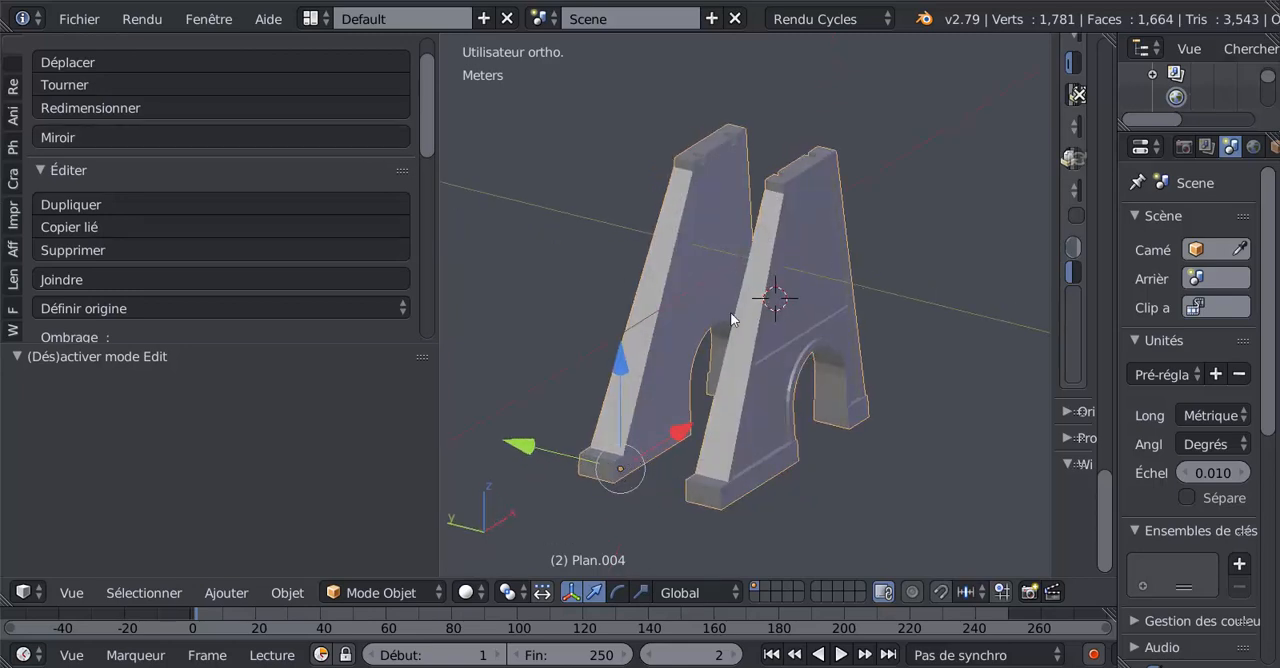
drag(428, 128, 430, 181)
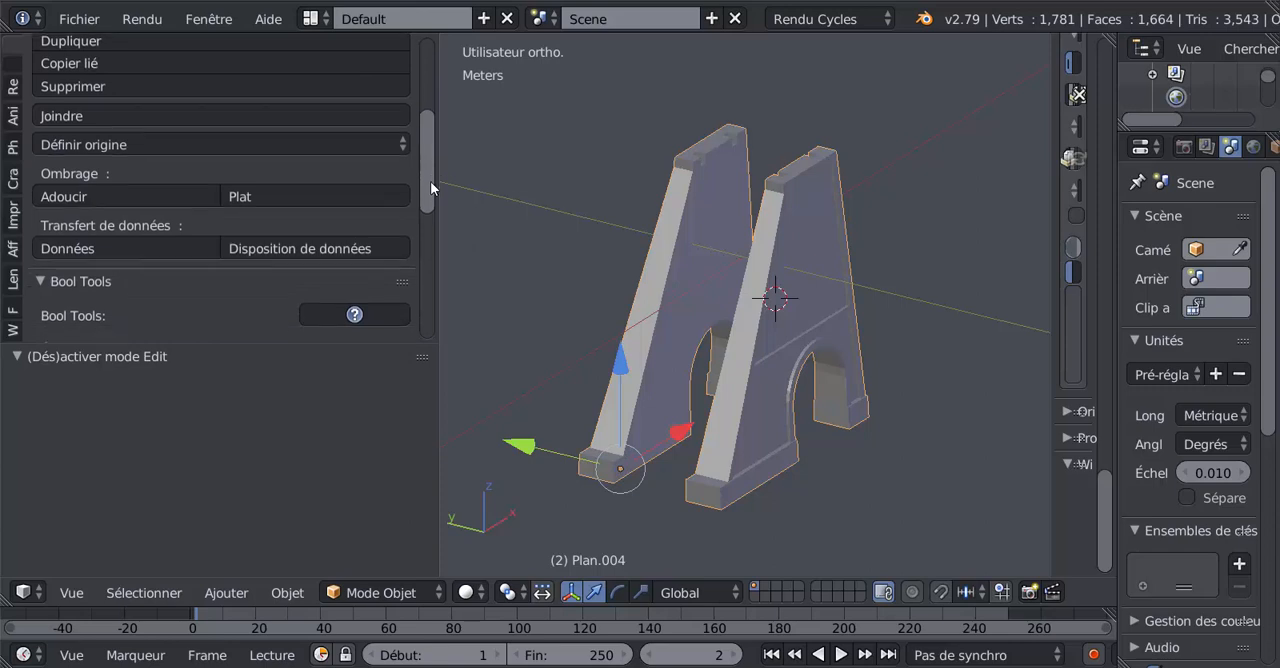
click(119, 147)
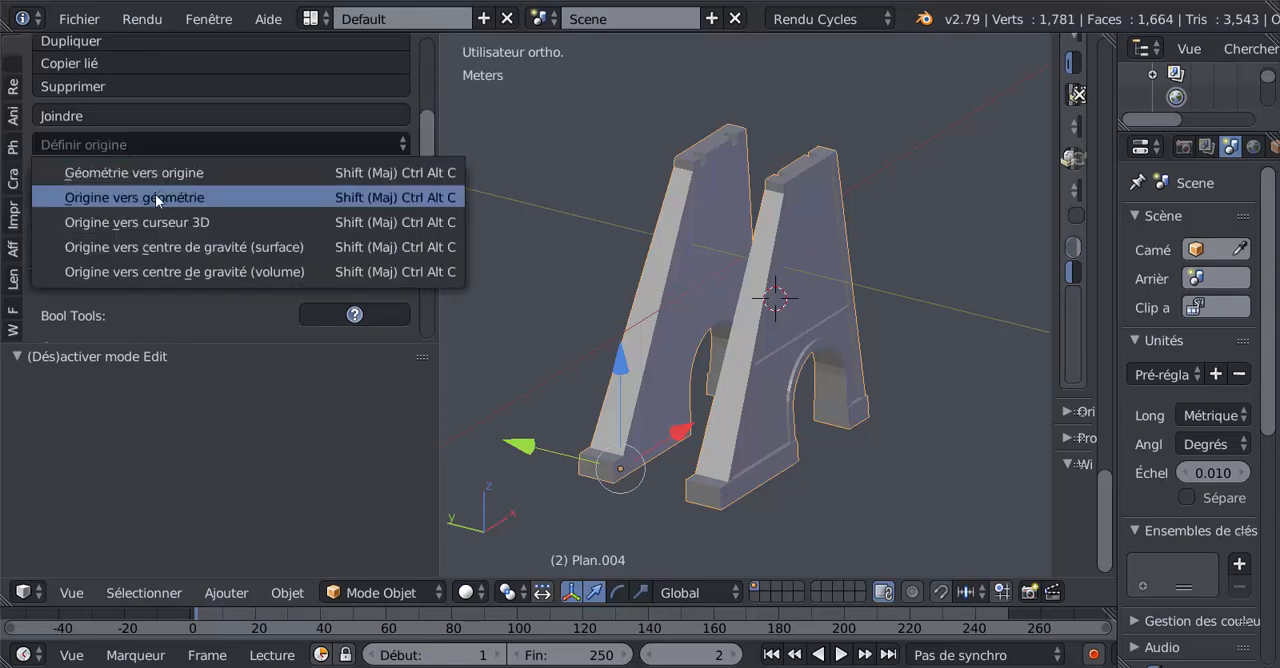
click(190, 199)
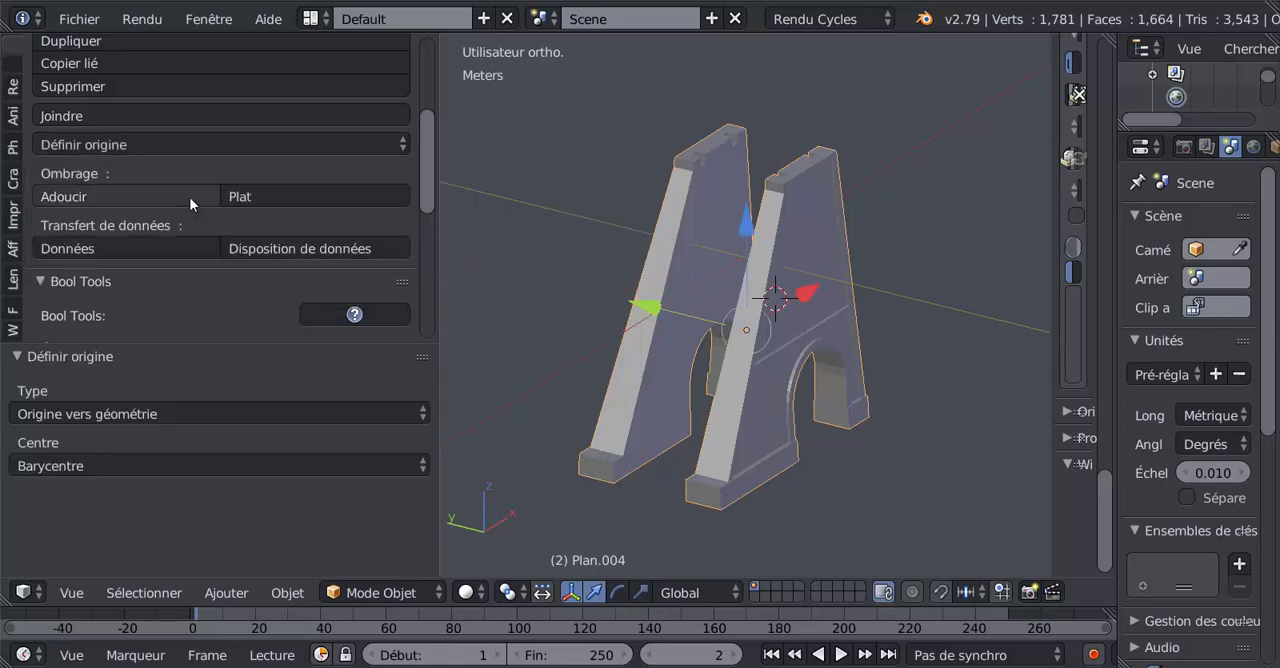
middle_drag(660, 330, 711, 334)
scroll(731, 333, up, 2)
scroll(770, 400, down, 2)
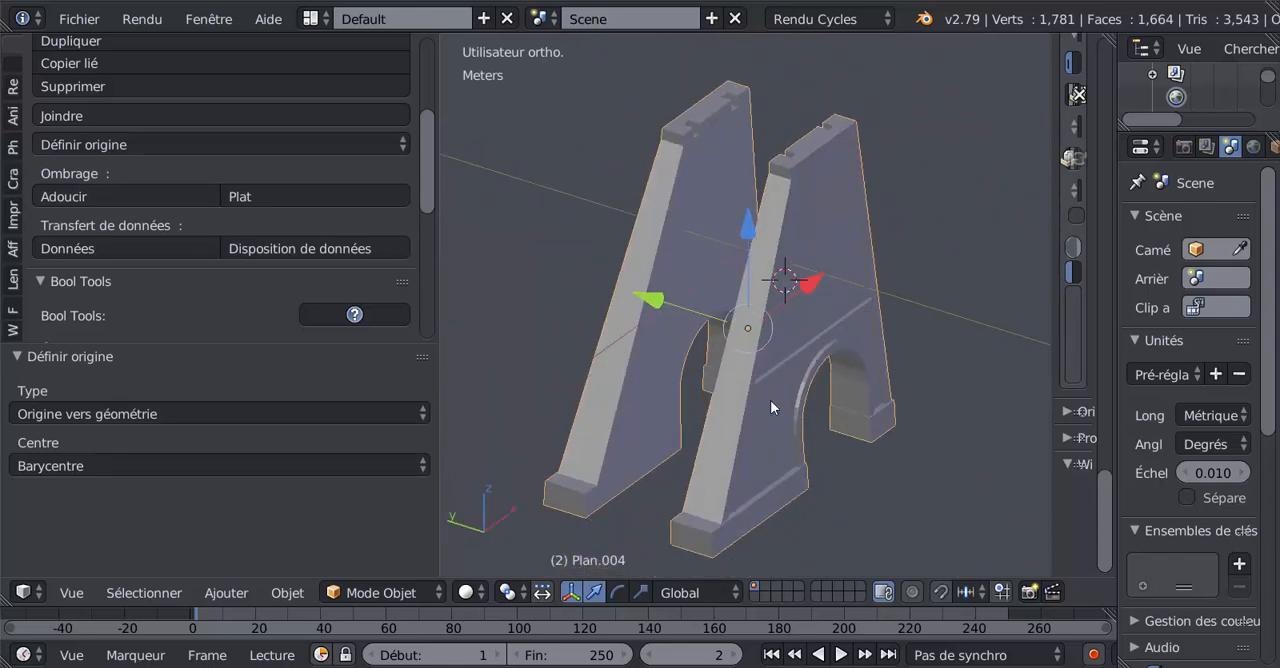
Try rotating the joined walls about the global Z axis around their centred origin, then cancel the rotation.
key(r)
key(z)
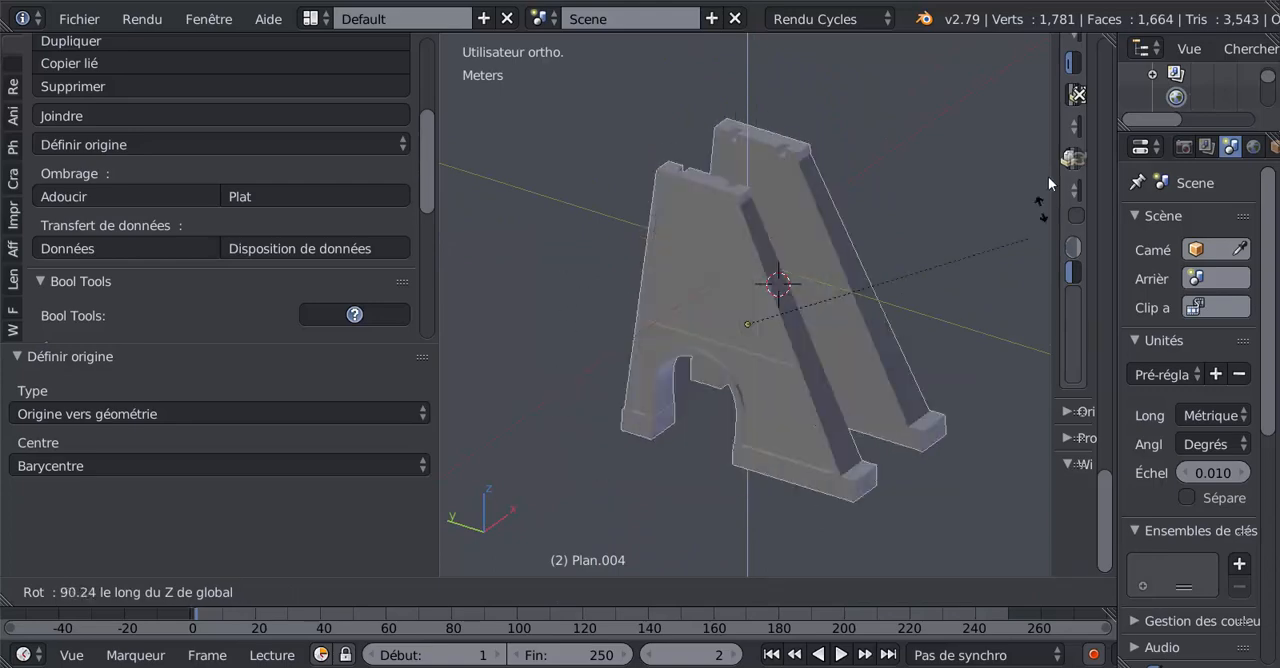
right_click(785, 268)
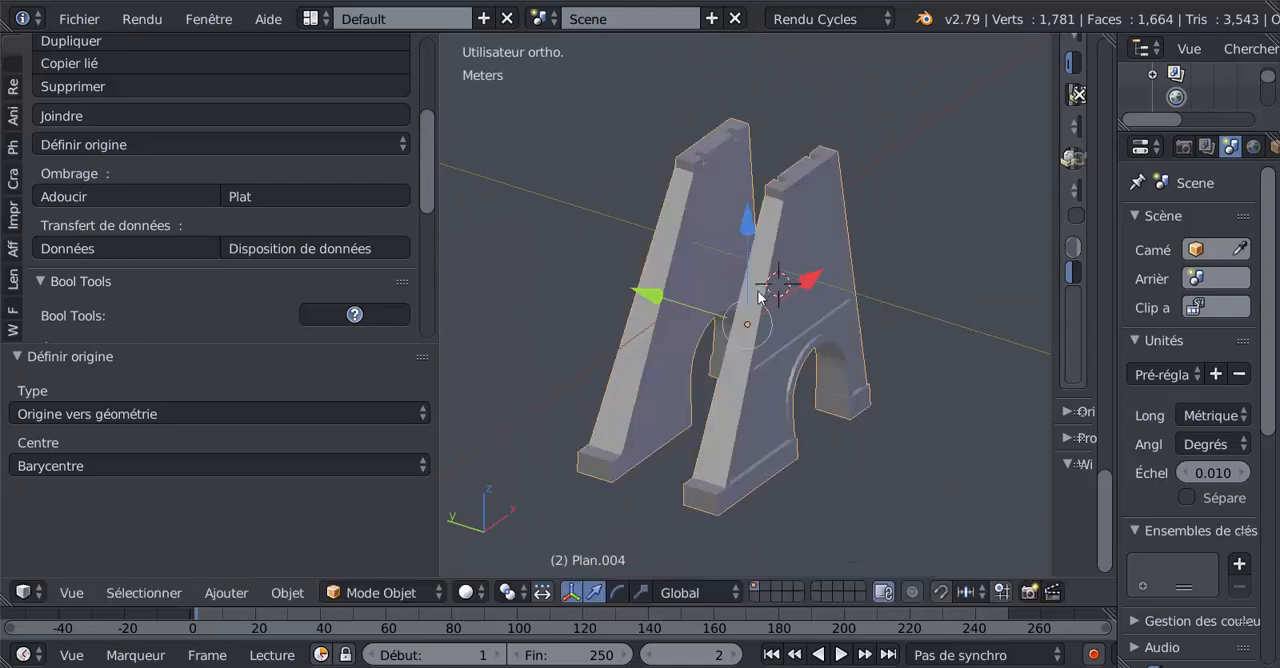
Undo the origin change and try the Z rotation around the old origin at the wall's foot, then cancel it.
key(ctrl+z)
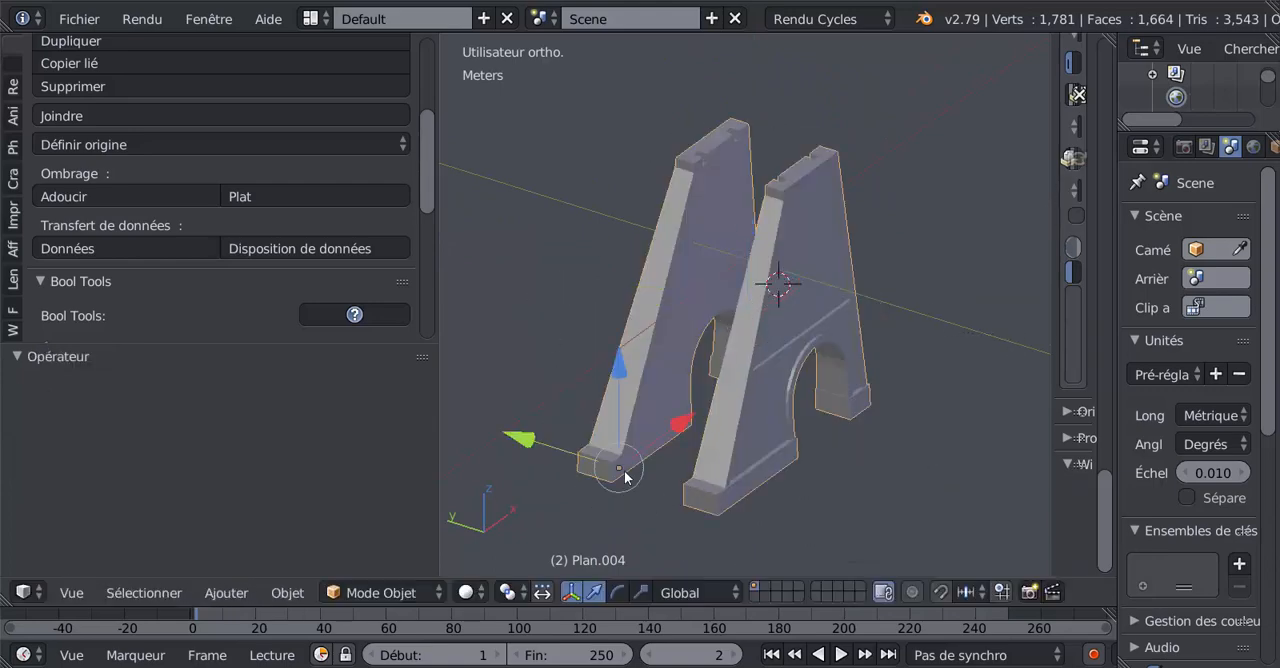
key(r)
key(z)
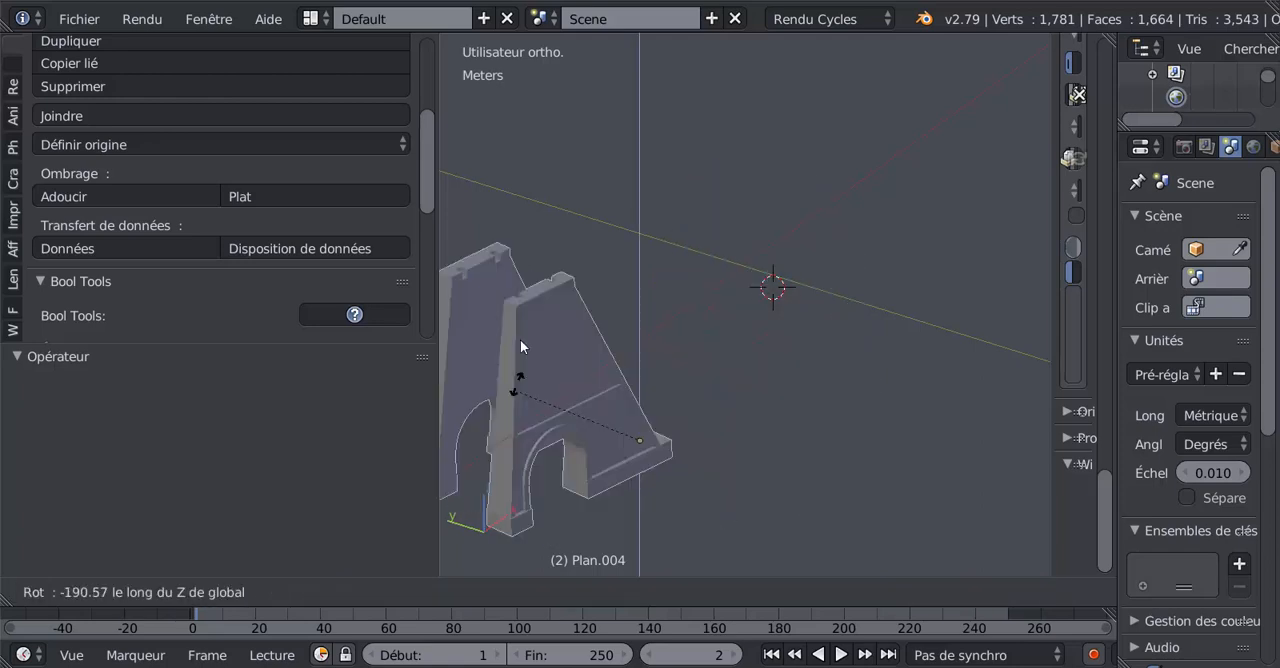
right_click(688, 283)
Set the joined walls' origin to their geometry again and enter edit mode.
click(78, 142)
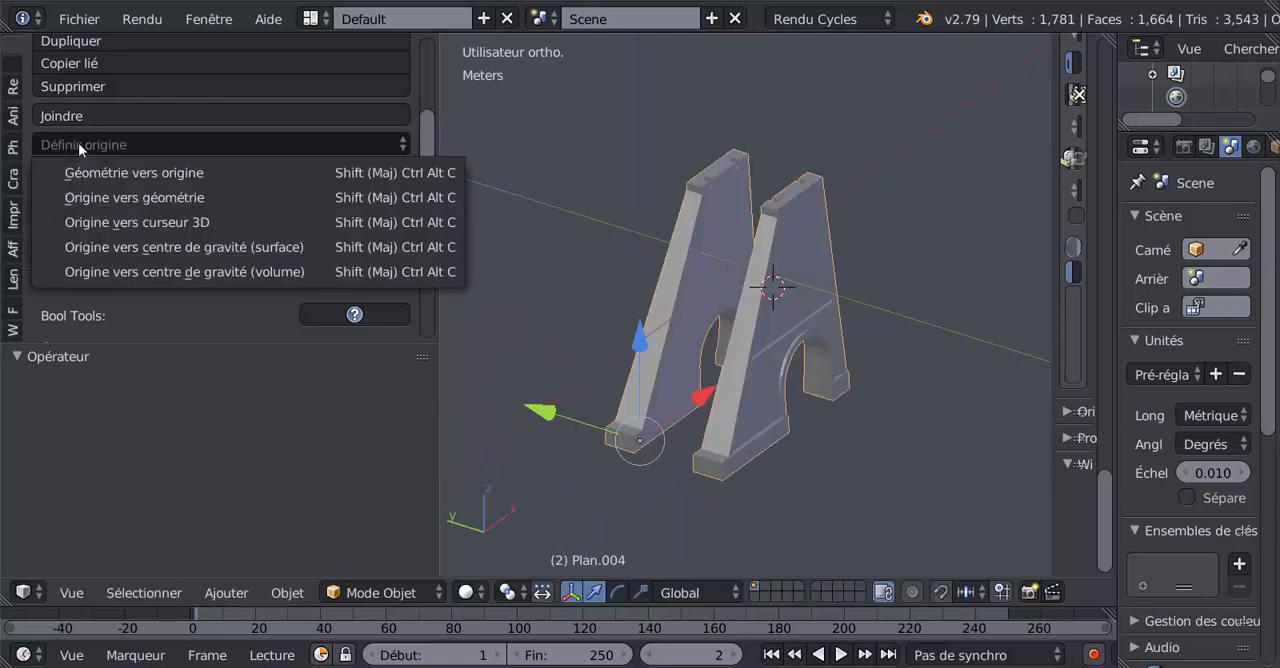
click(149, 195)
middle_drag(495, 342, 519, 317)
key(Tab)
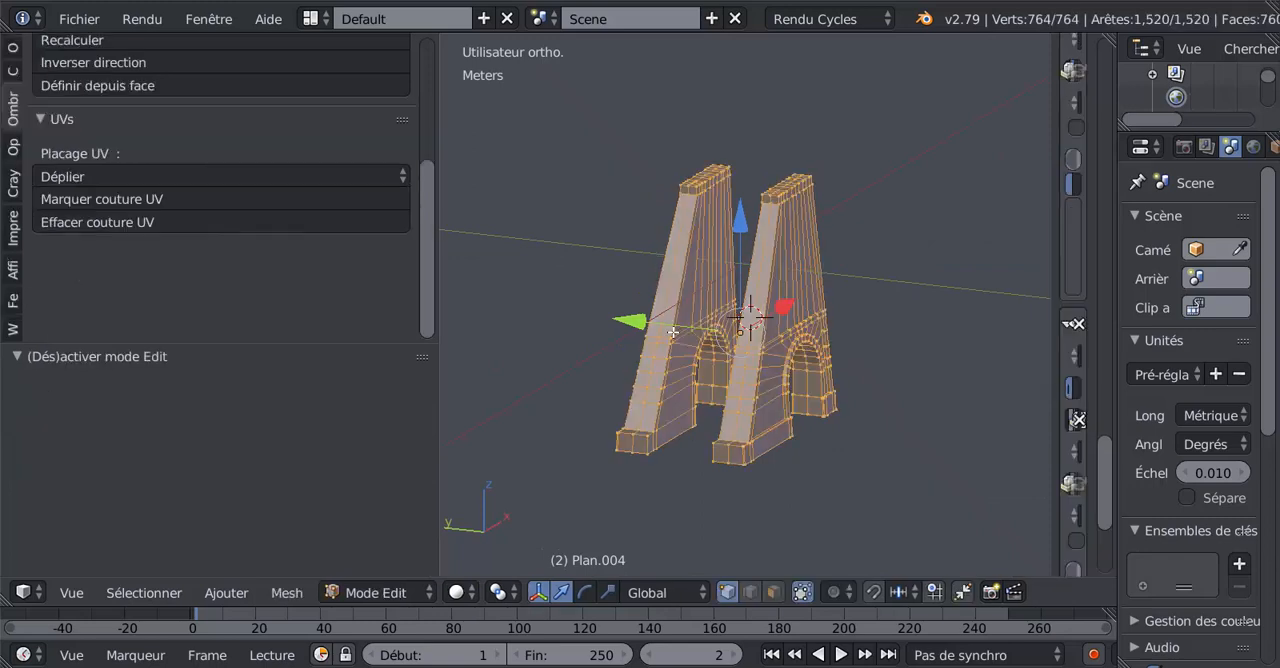
Enlarge the 3D view by hiding the properties region and narrowing the tool shelf, and shrink the last-operator area.
scroll(704, 337, up, 2)
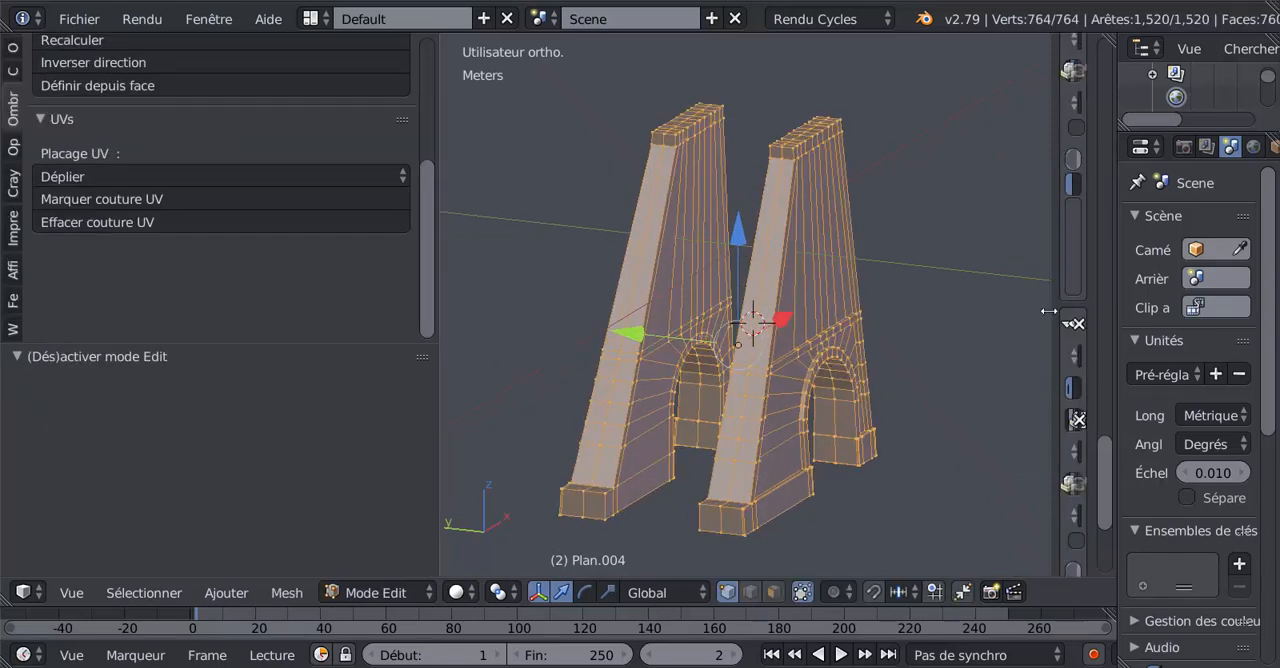
drag(1048, 311, 1112, 312)
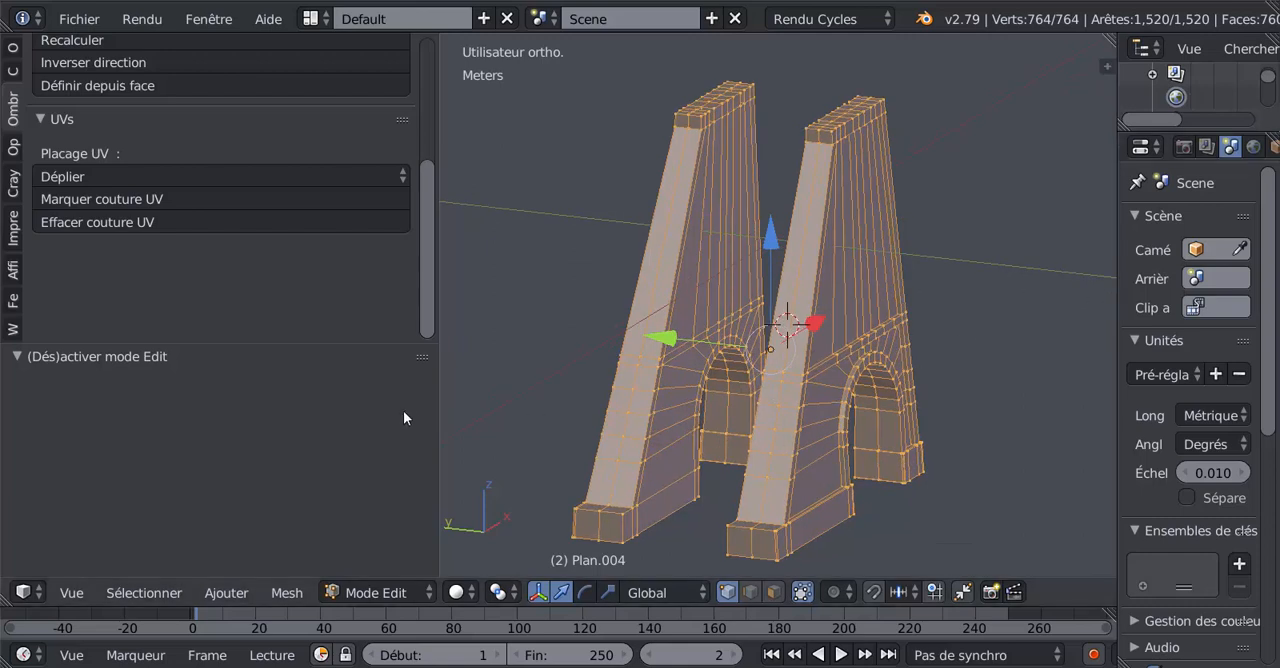
drag(439, 414, 359, 420)
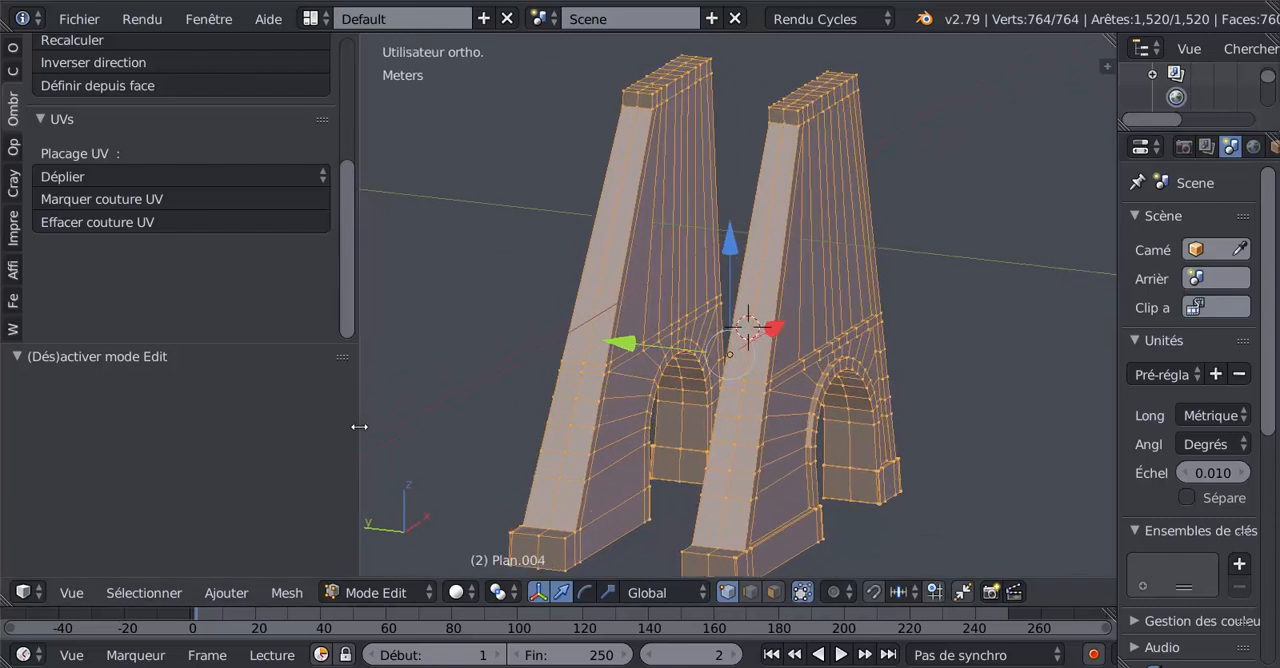
scroll(335, 250, up, 3)
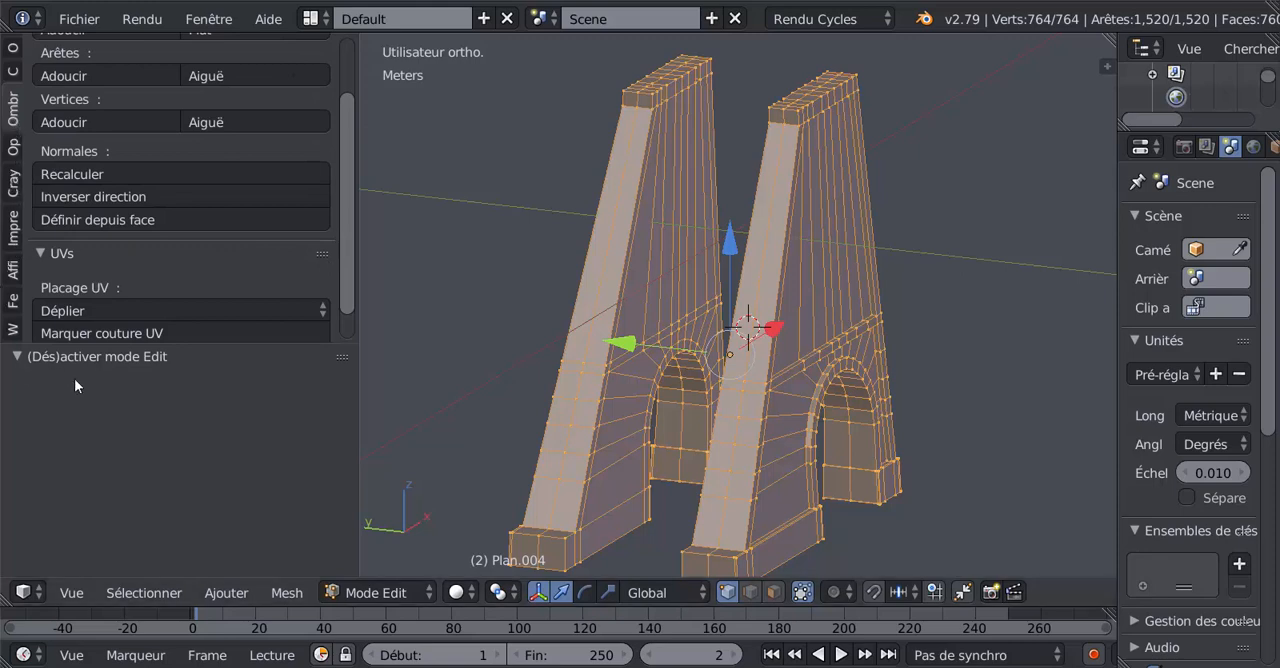
drag(68, 345, 73, 482)
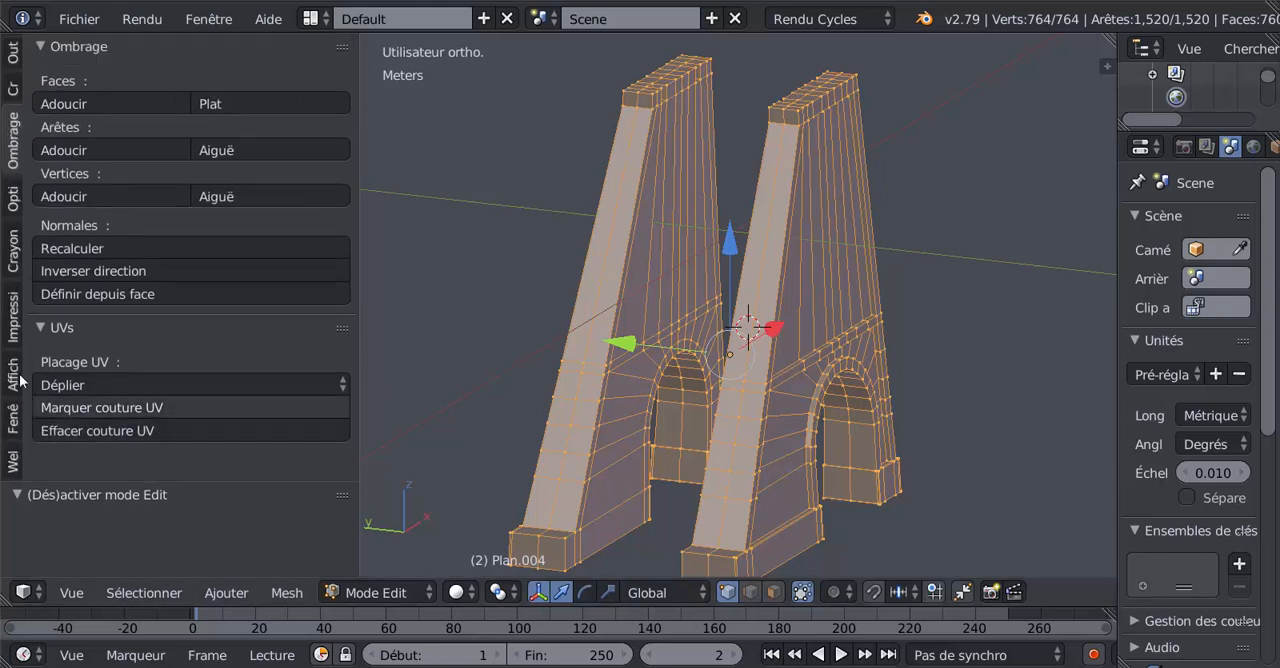
Run all the 3D-printing checks on the joined walls and examine the reported results and the mesh around the arch.
click(12, 328)
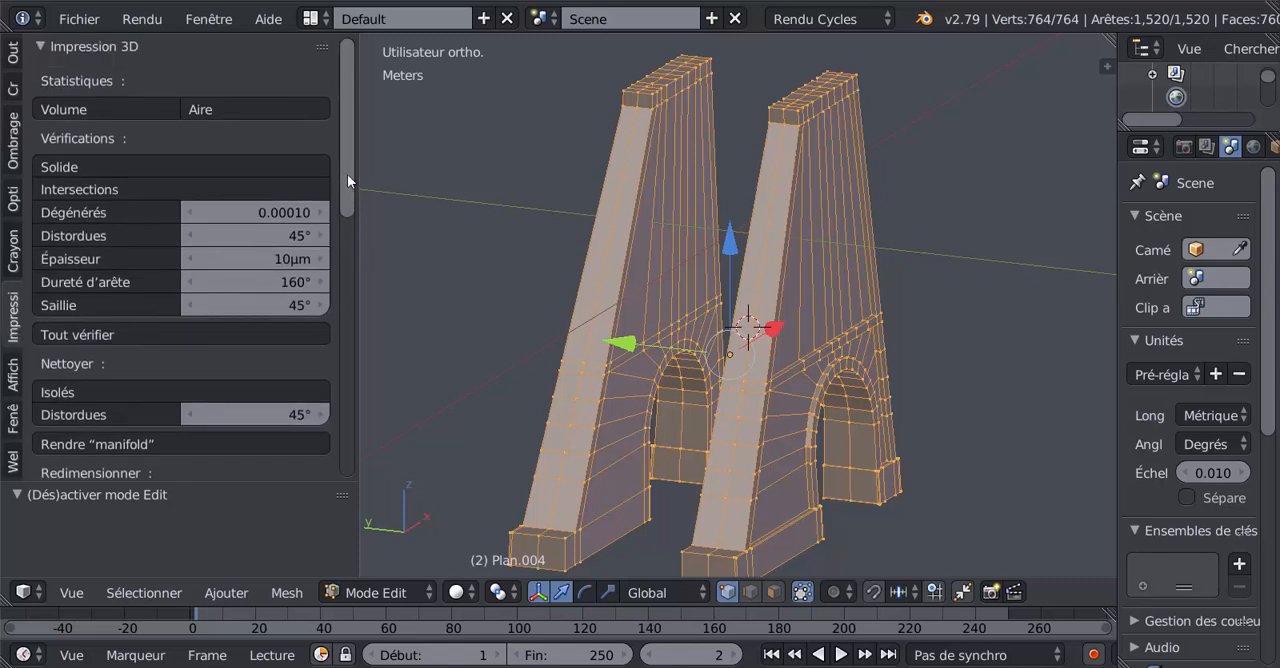
click(91, 334)
drag(346, 185, 363, 384)
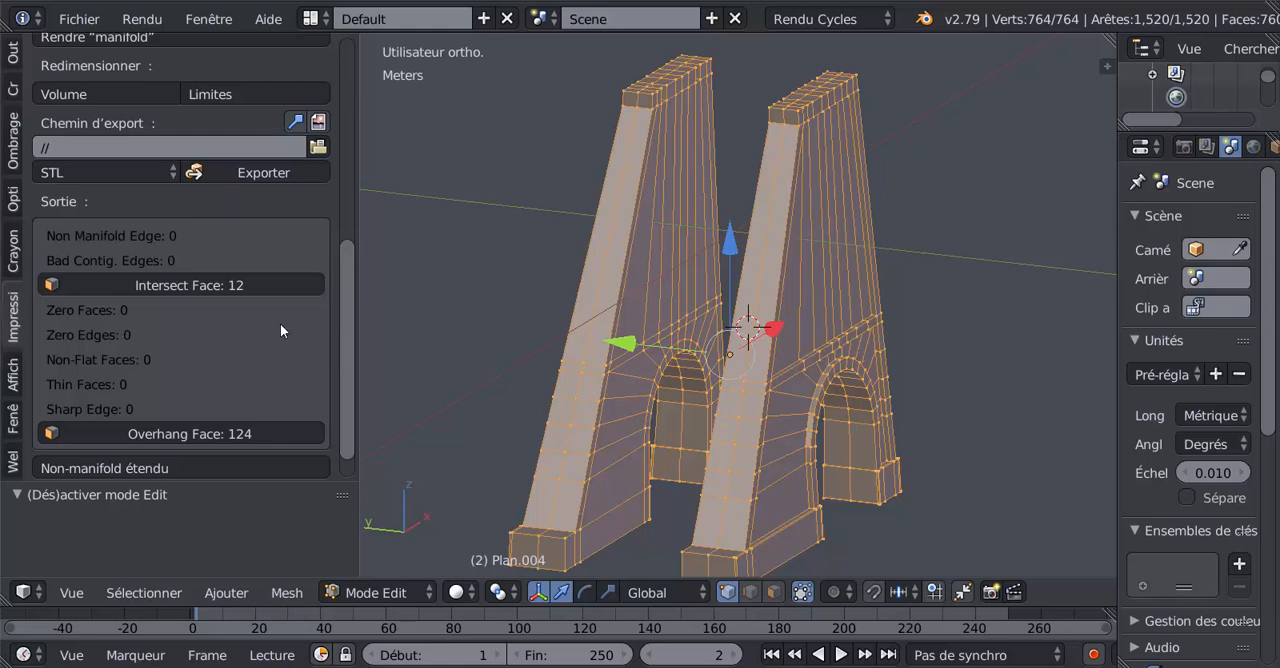
scroll(608, 378, up, 6)
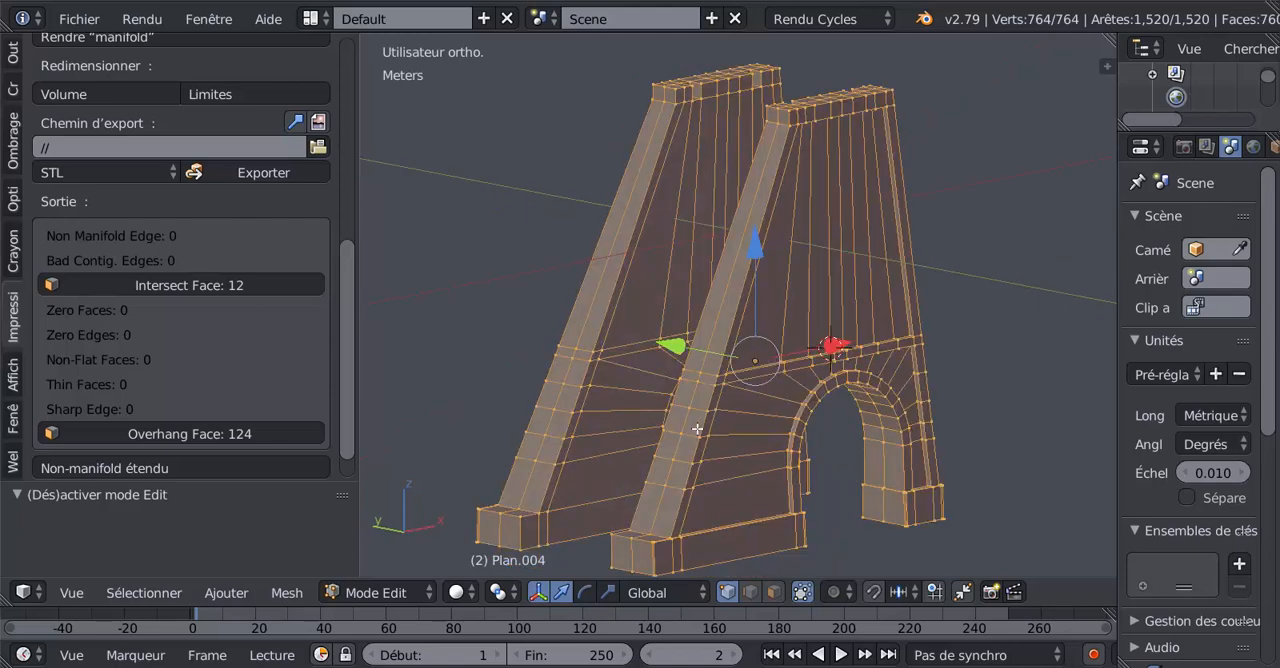
scroll(680, 349, up, 2)
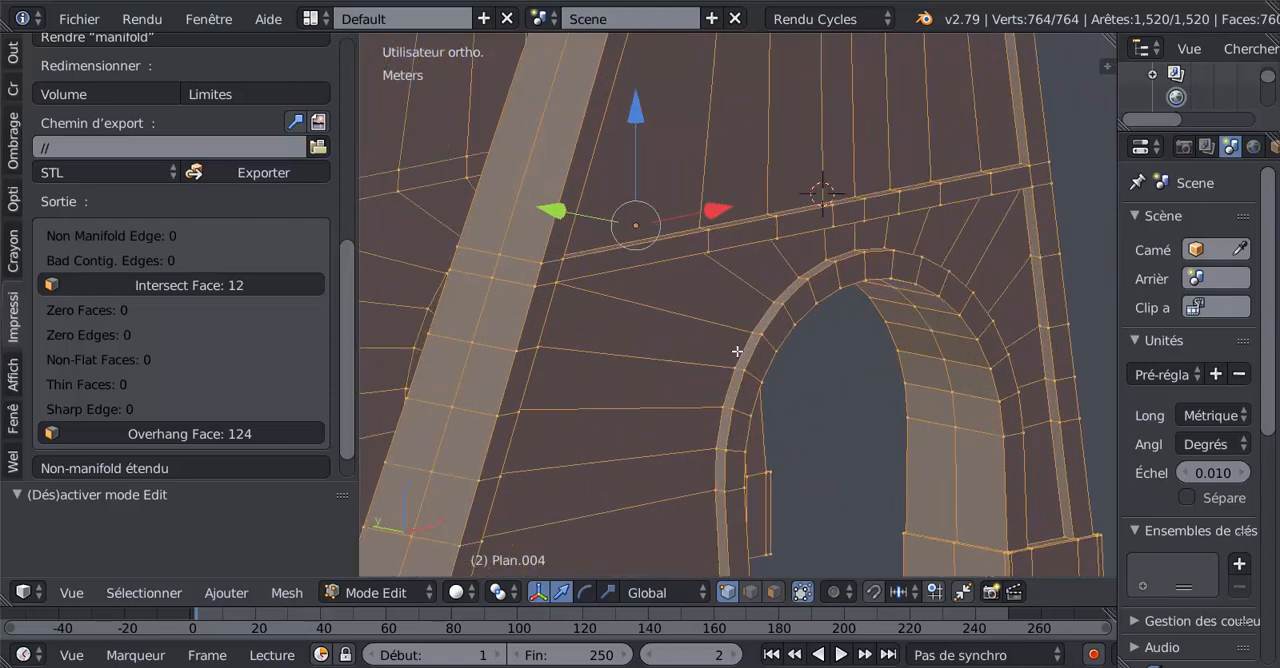
In edge selection mode, rip the wall edge running from the sloping pillar to the arch, leaving it in place.
click(752, 593)
right_click(659, 311)
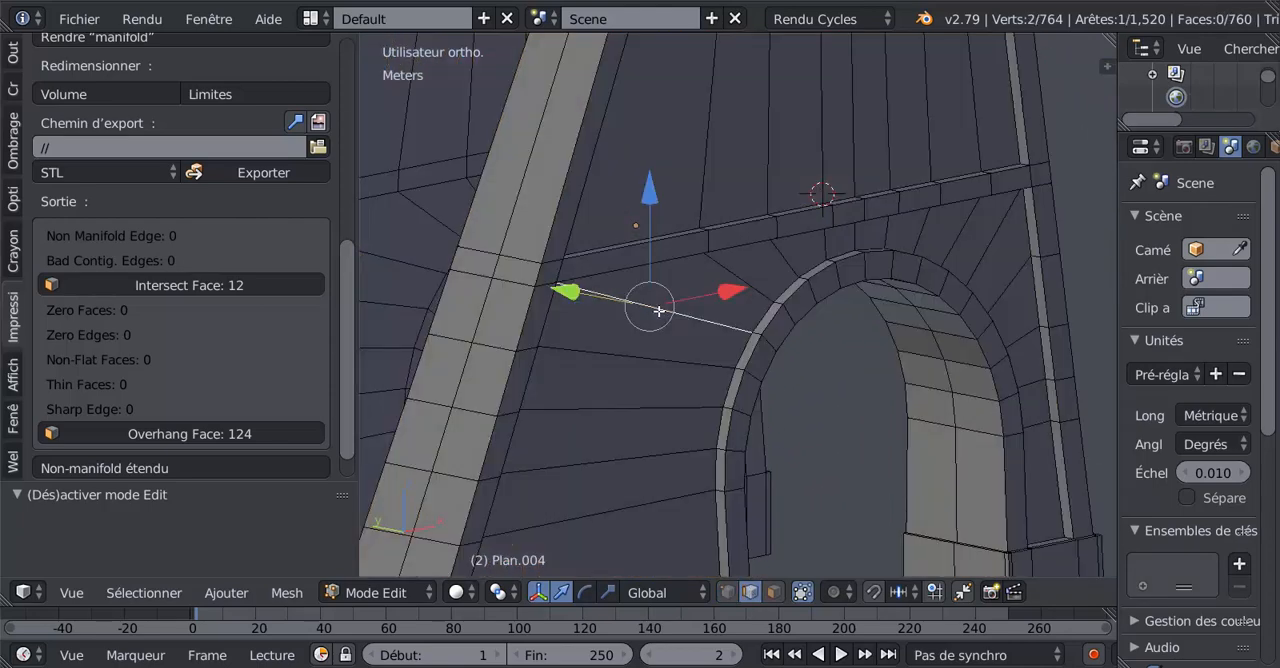
scroll(590, 370, up, 1)
scroll(617, 374, up, 1)
scroll(720, 363, up, 2)
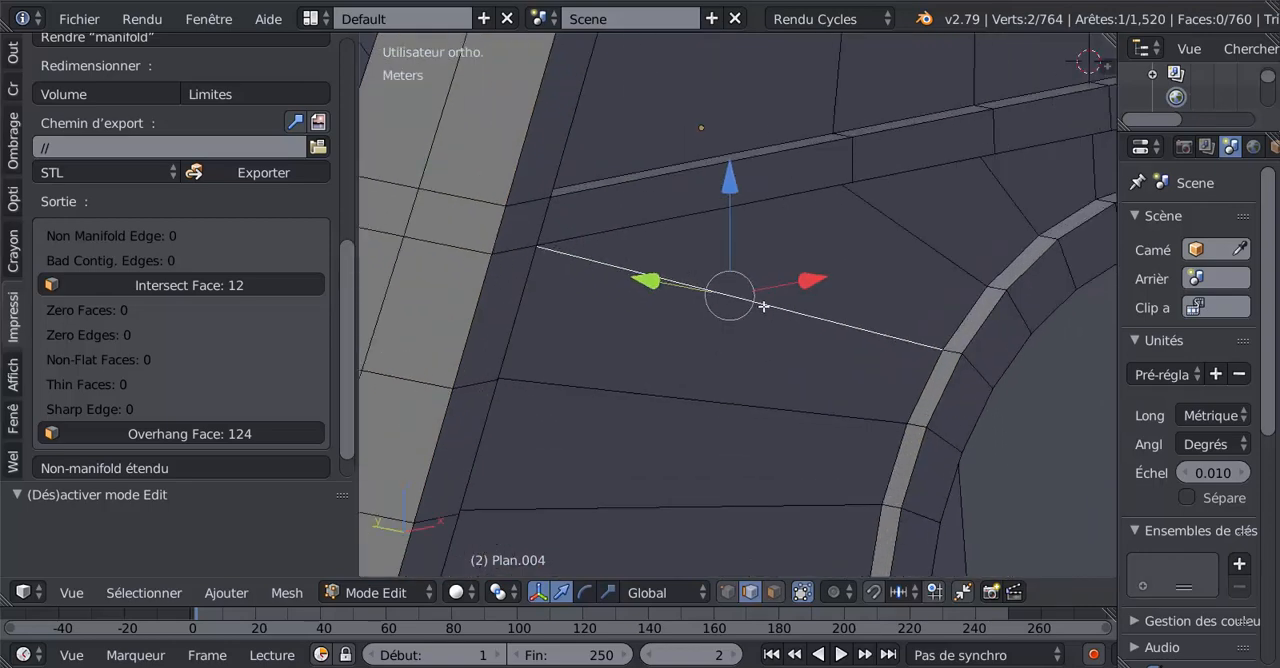
key(v)
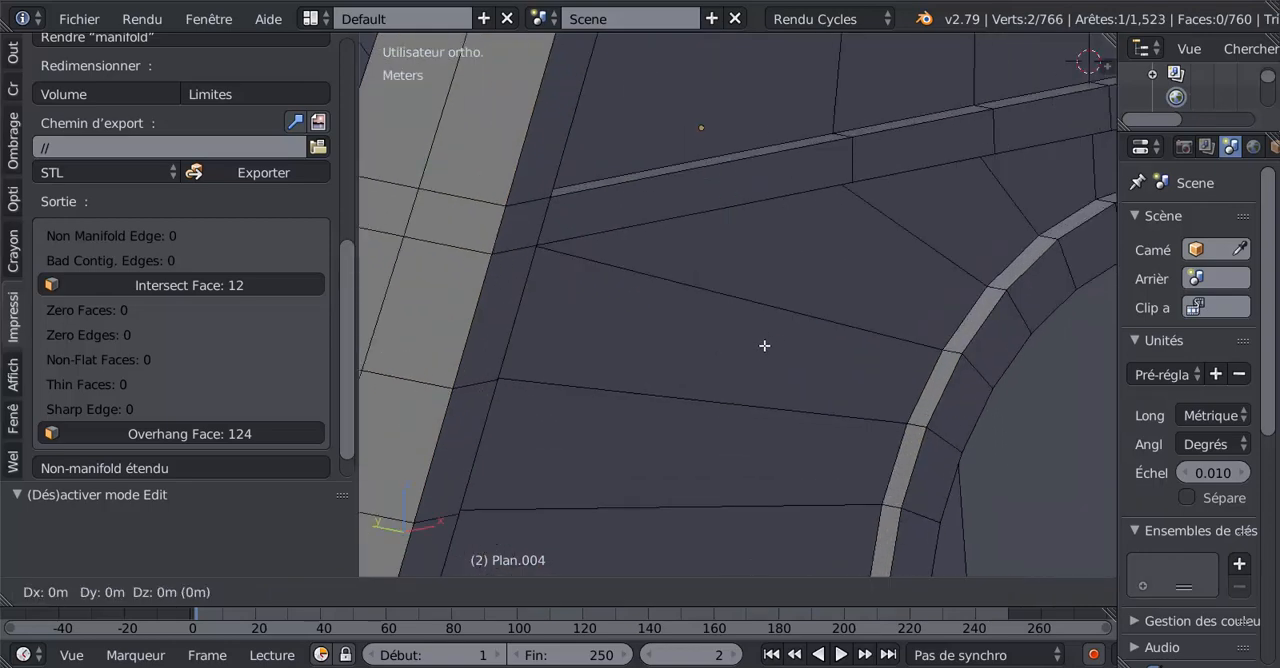
click(760, 346)
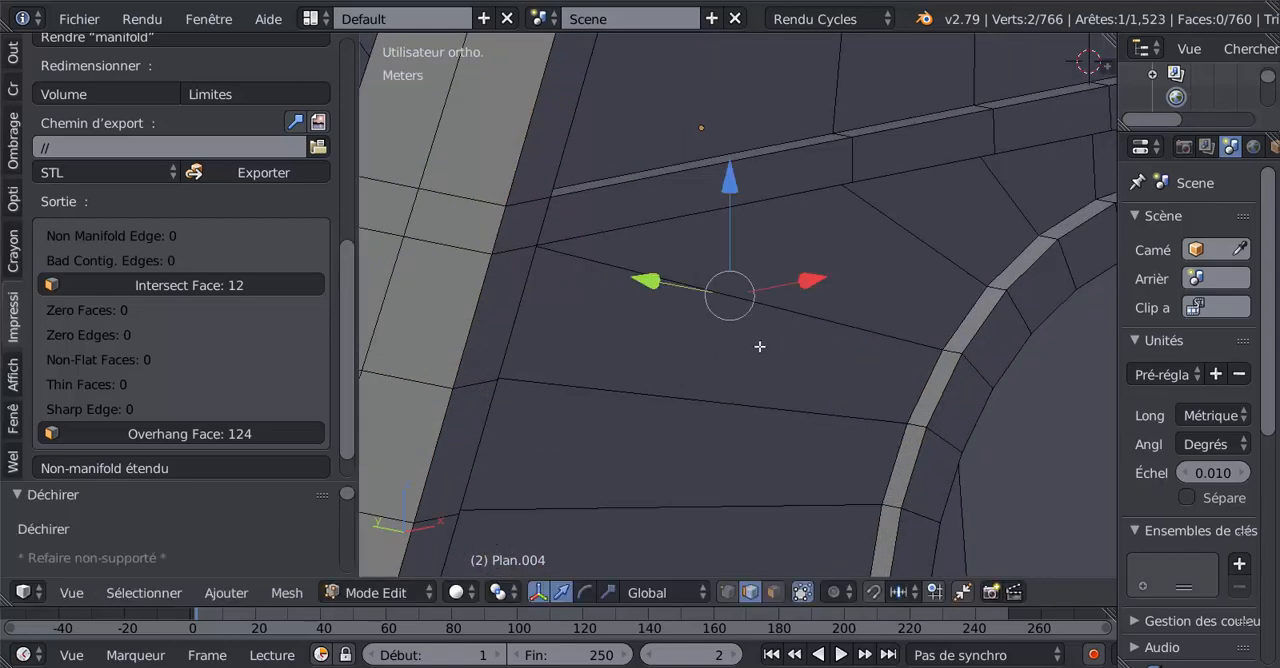
Try moving the ripped edge away from the wall face to open the gap.
key(g)
right_click(714, 319)
key(g)
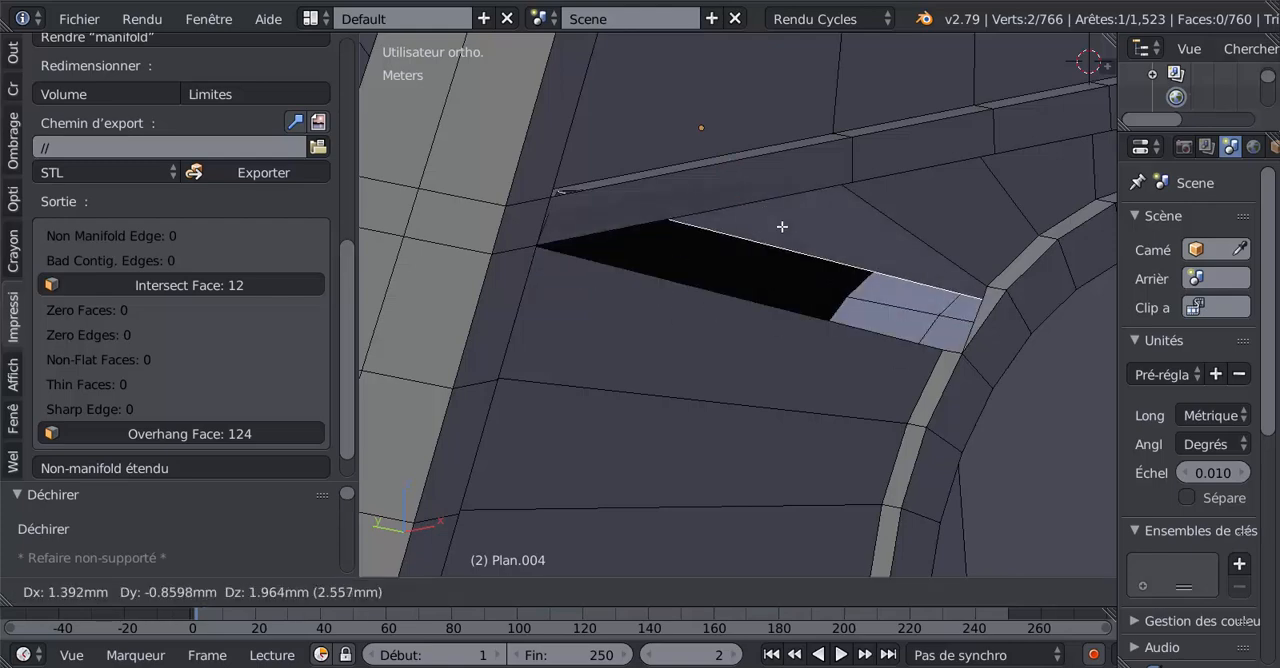
right_click(766, 251)
Select the whole mesh and run all the 3D-printing checks again.
scroll(709, 338, down, 2)
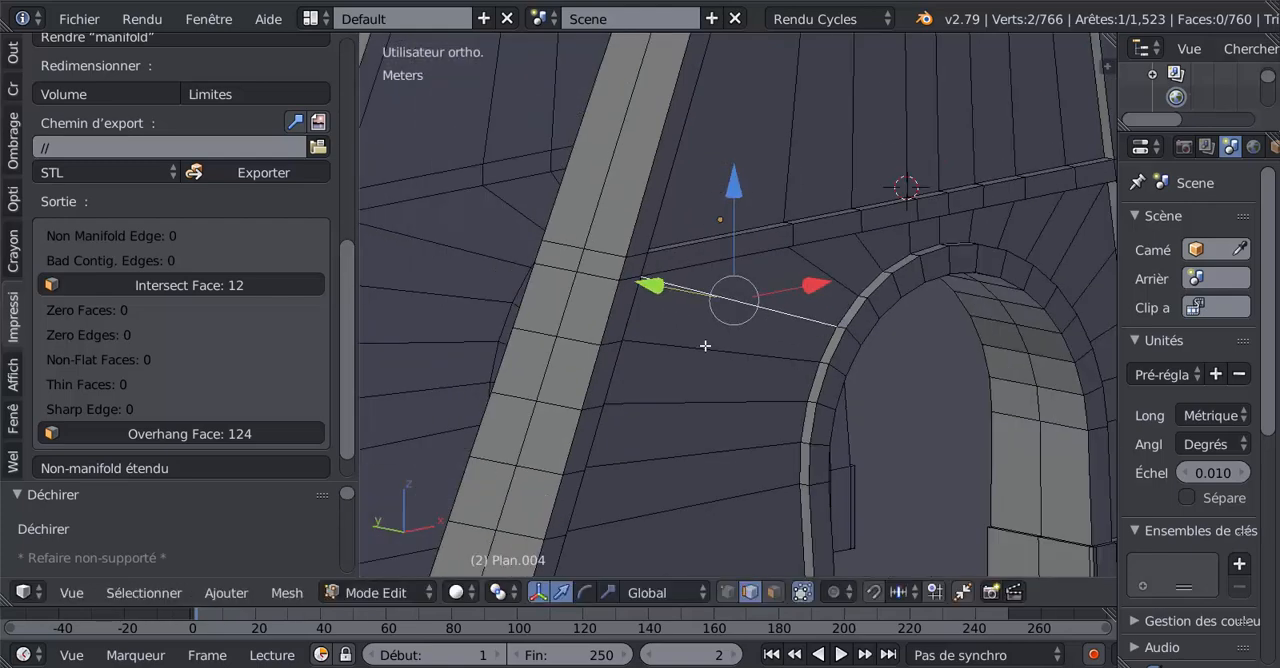
key(a)
key(a)
scroll(705, 345, down, 2)
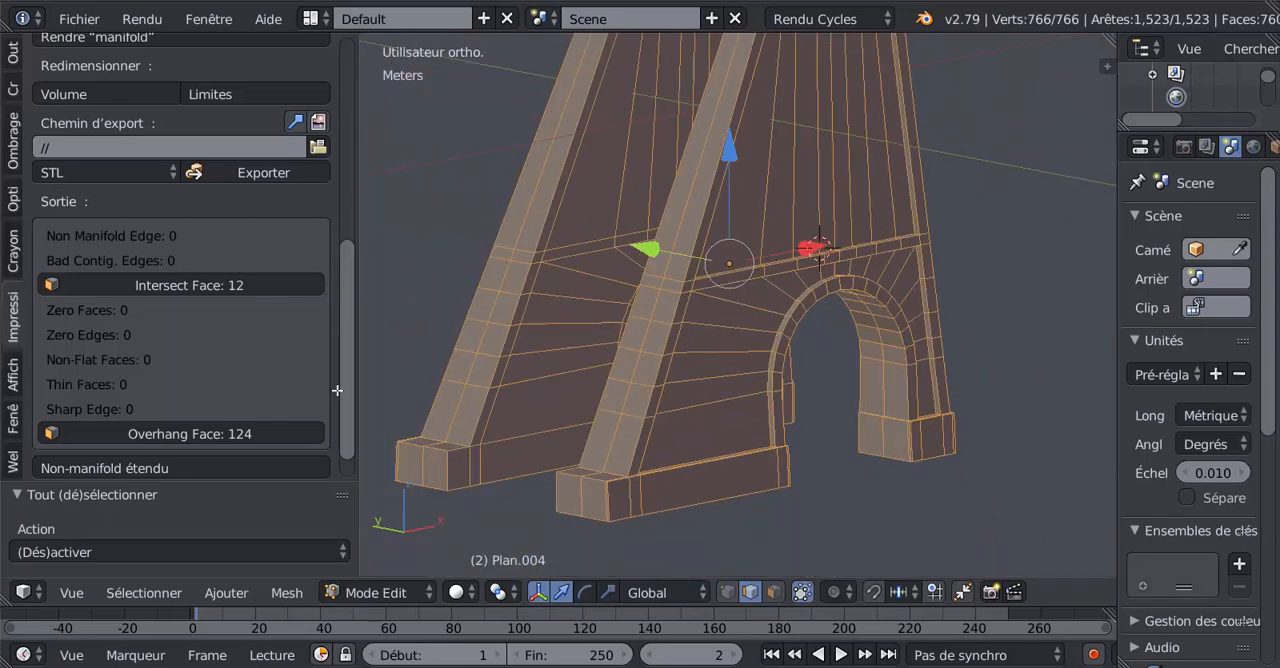
scroll(141, 239, up, 2)
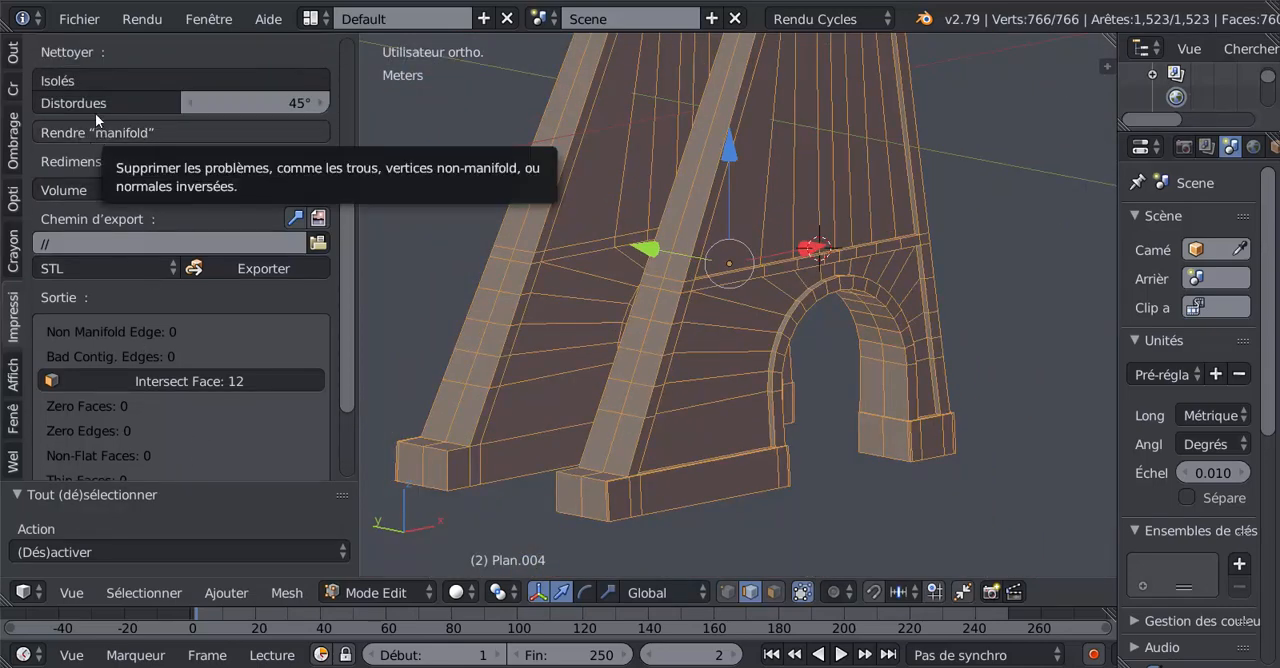
scroll(96, 116, up, 1)
click(107, 88)
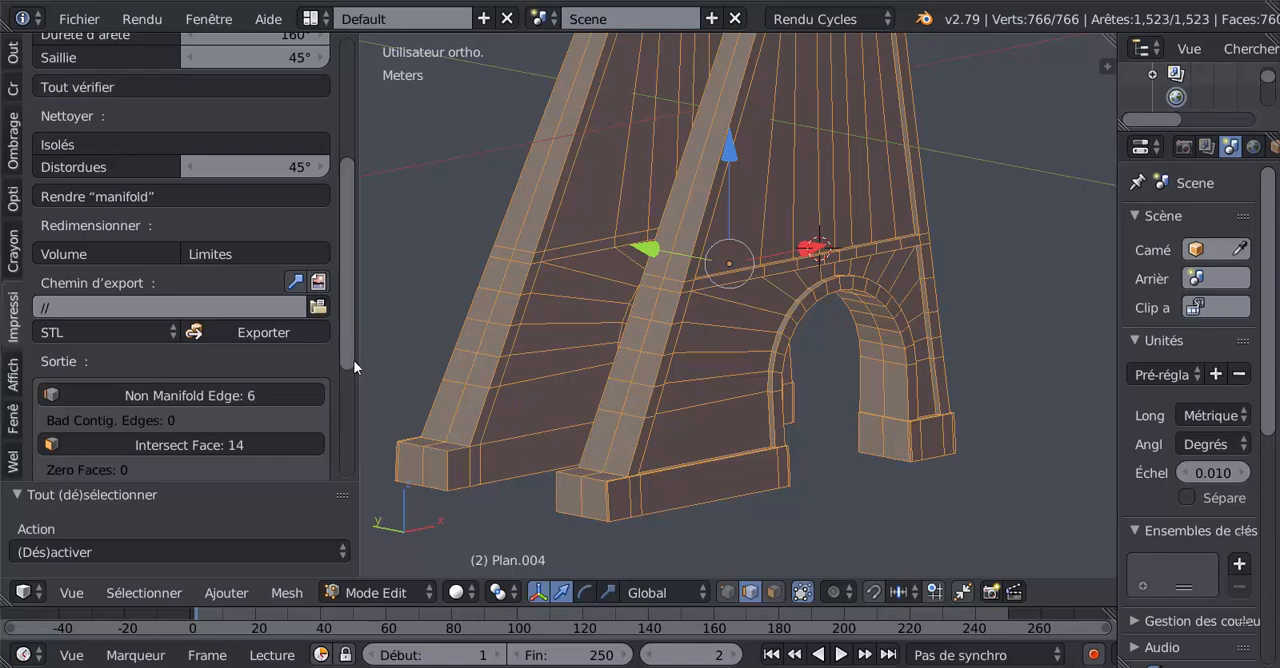
scroll(358, 393, down, 2)
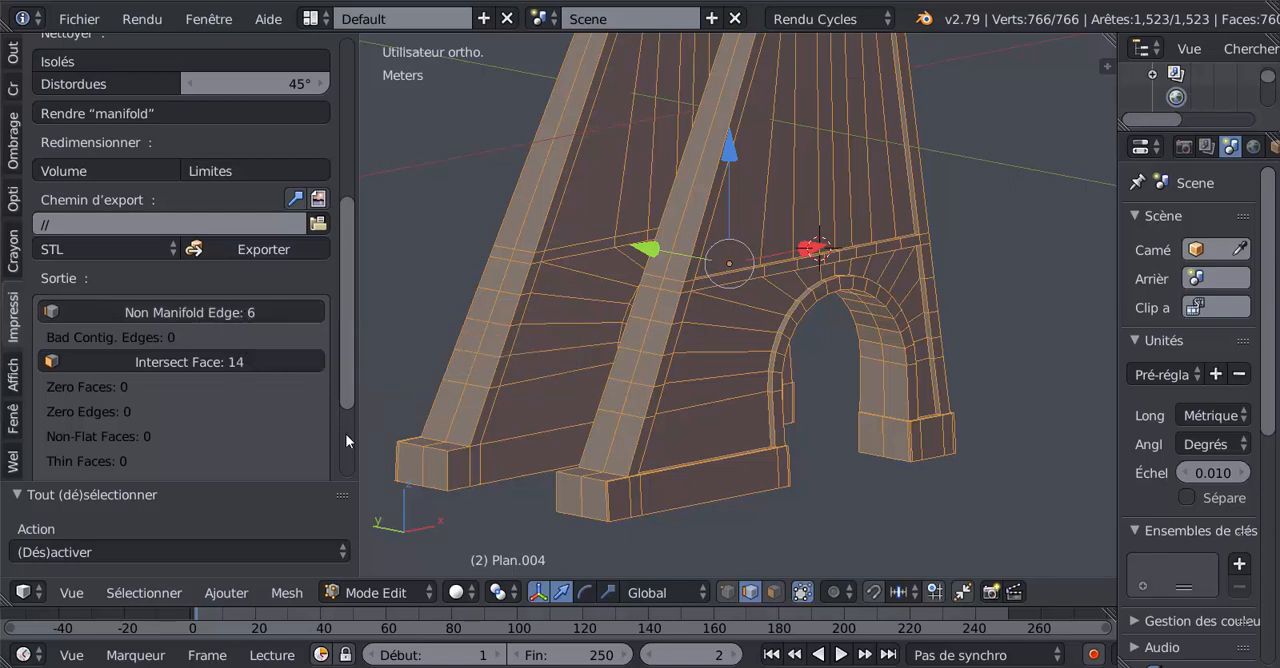
Select the reported non-manifold edges and examine where they lie between the pillar and the arch.
click(172, 312)
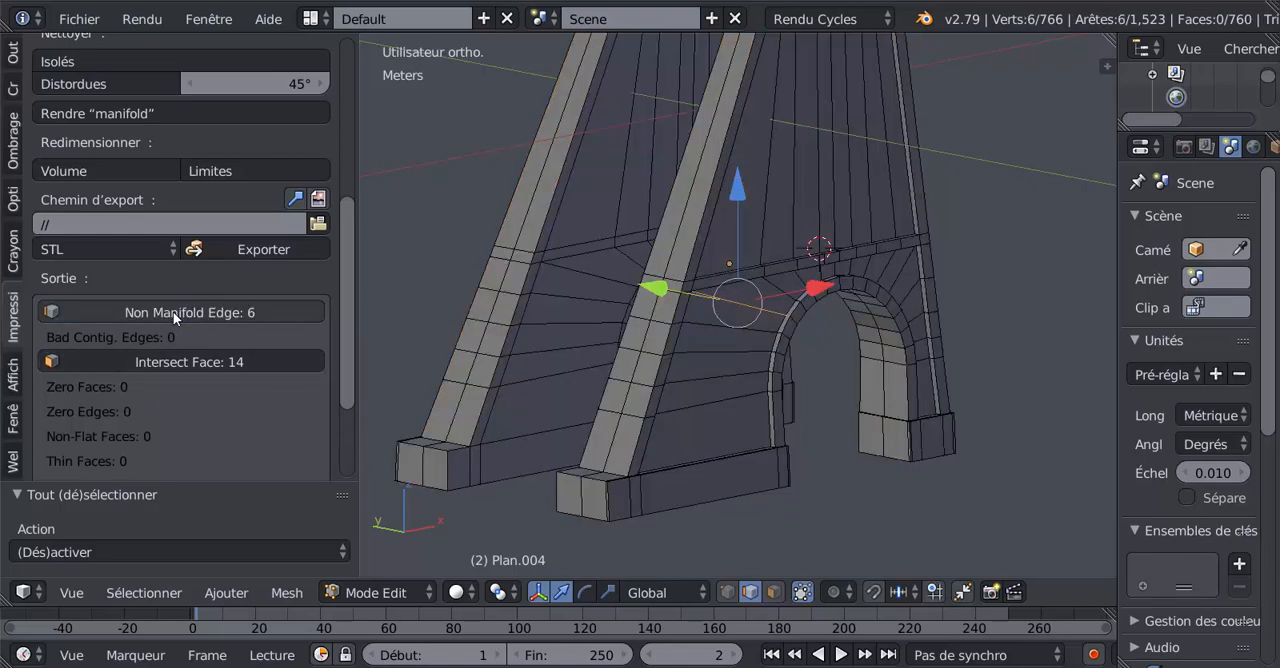
middle_drag(628, 424, 585, 429)
scroll(694, 434, up, 1)
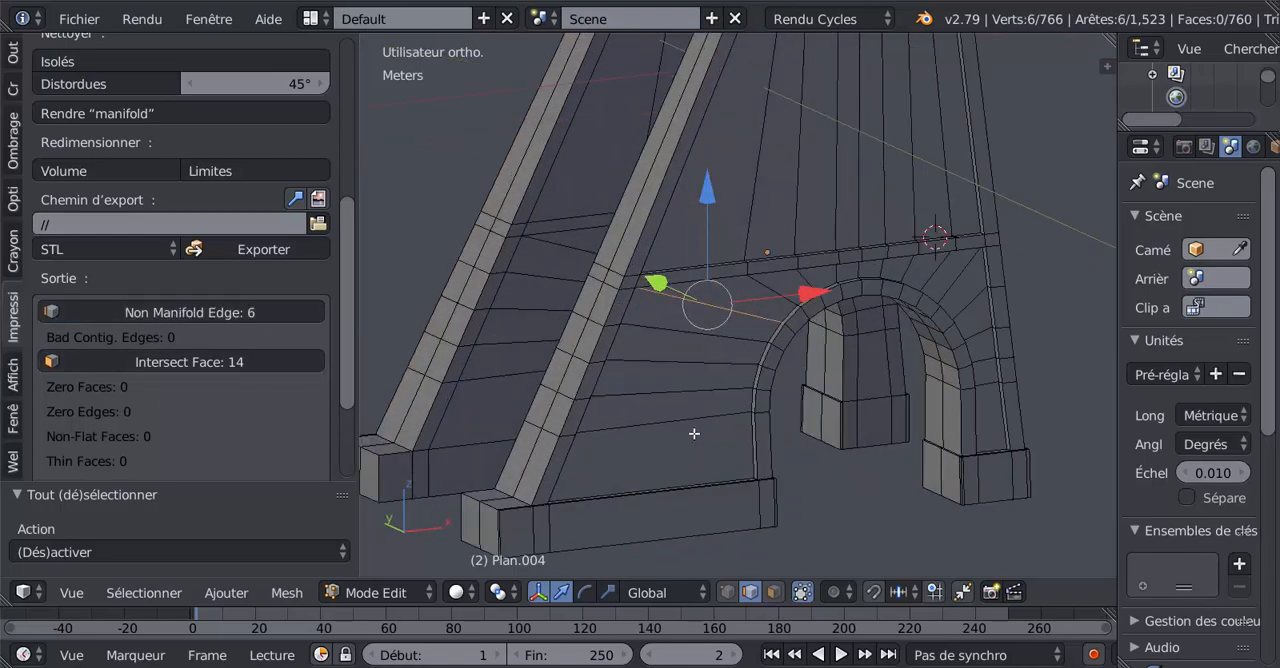
scroll(694, 434, up, 5)
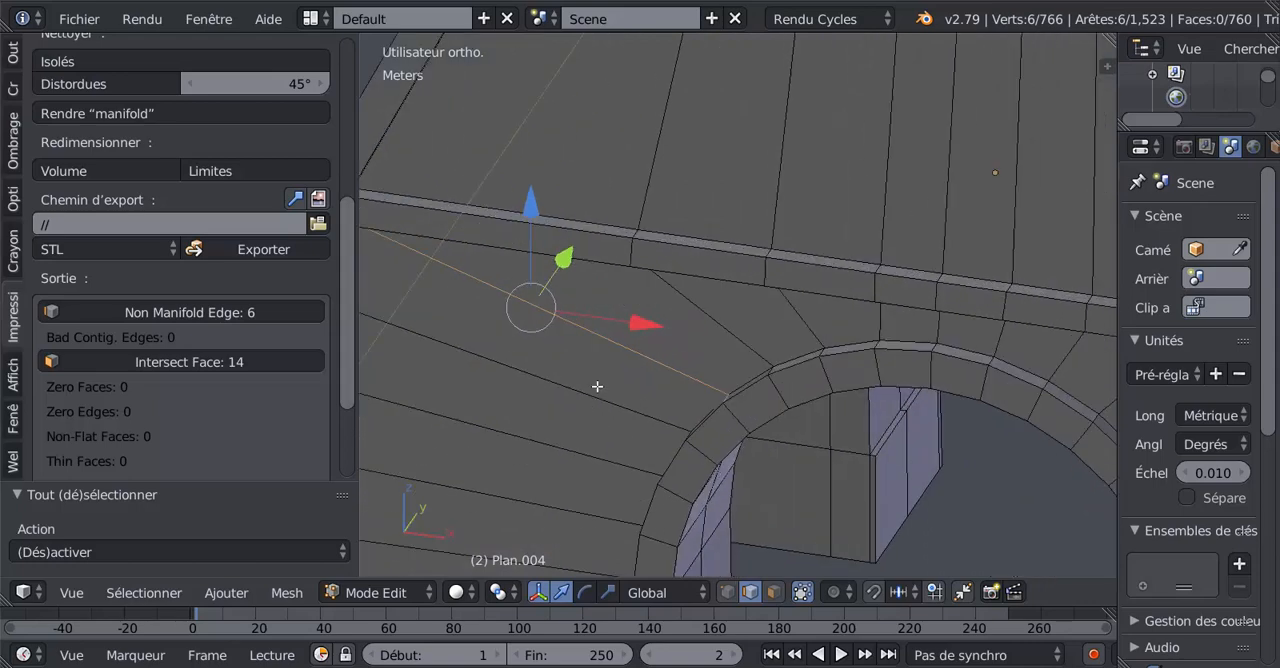
middle_drag(629, 366, 828, 388)
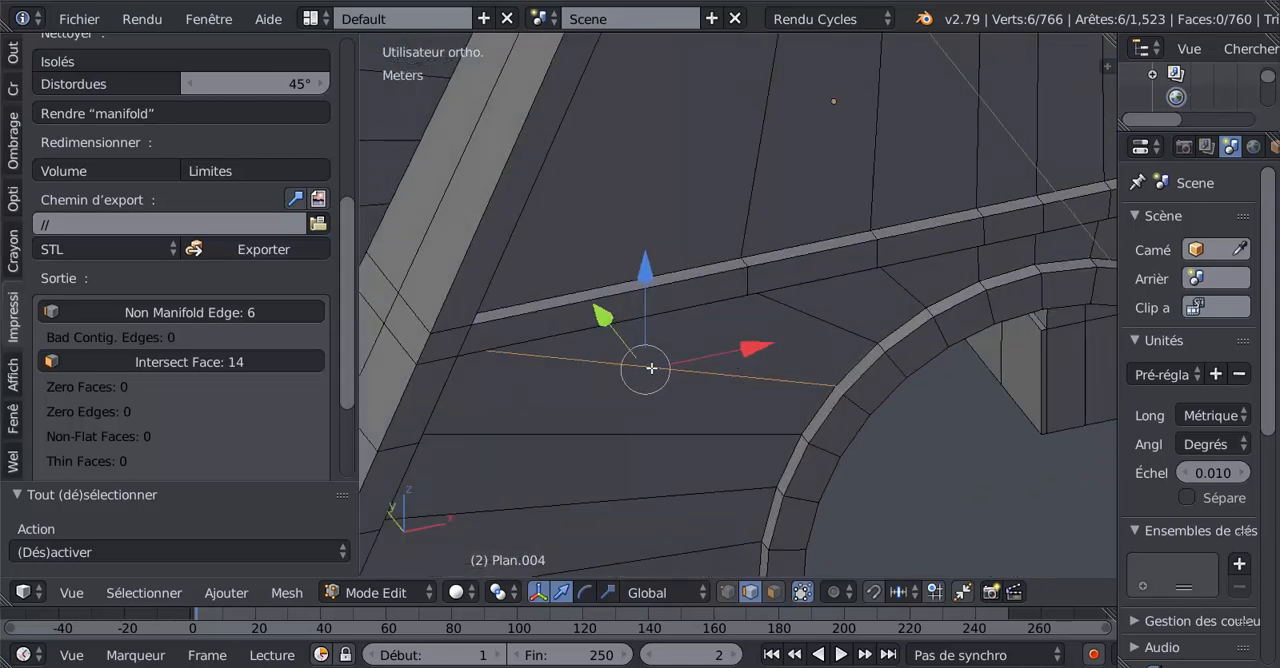
scroll(707, 371, up, 1)
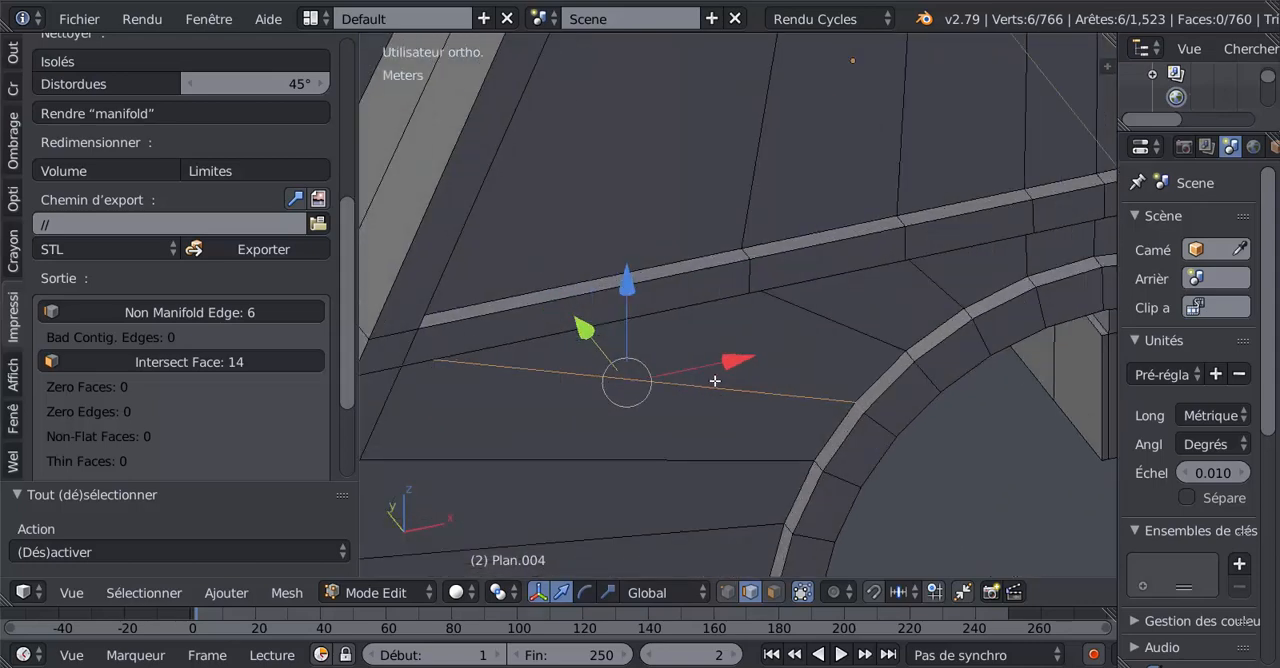
Switch to vertex selection, pick the ripped edge's end vertex at the arch and show the mesh in wireframe.
click(728, 591)
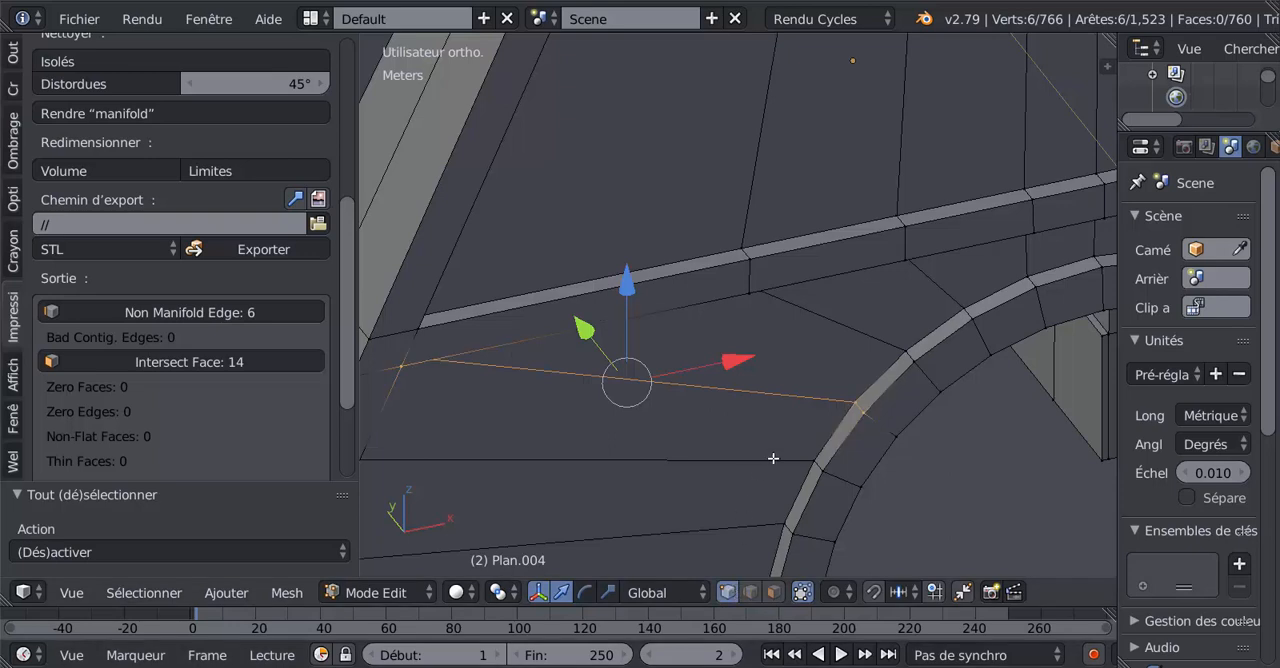
middle_drag(793, 435, 800, 433)
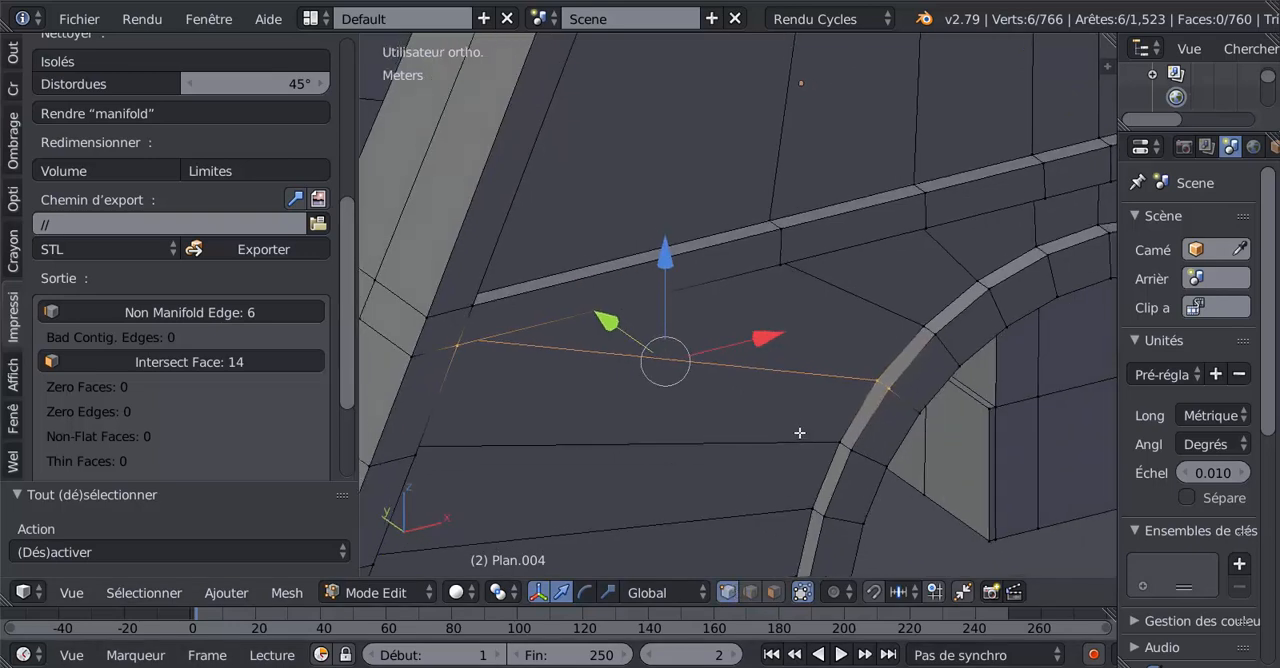
right_drag(881, 368, 861, 403)
right_click(877, 384)
scroll(879, 400, up, 3)
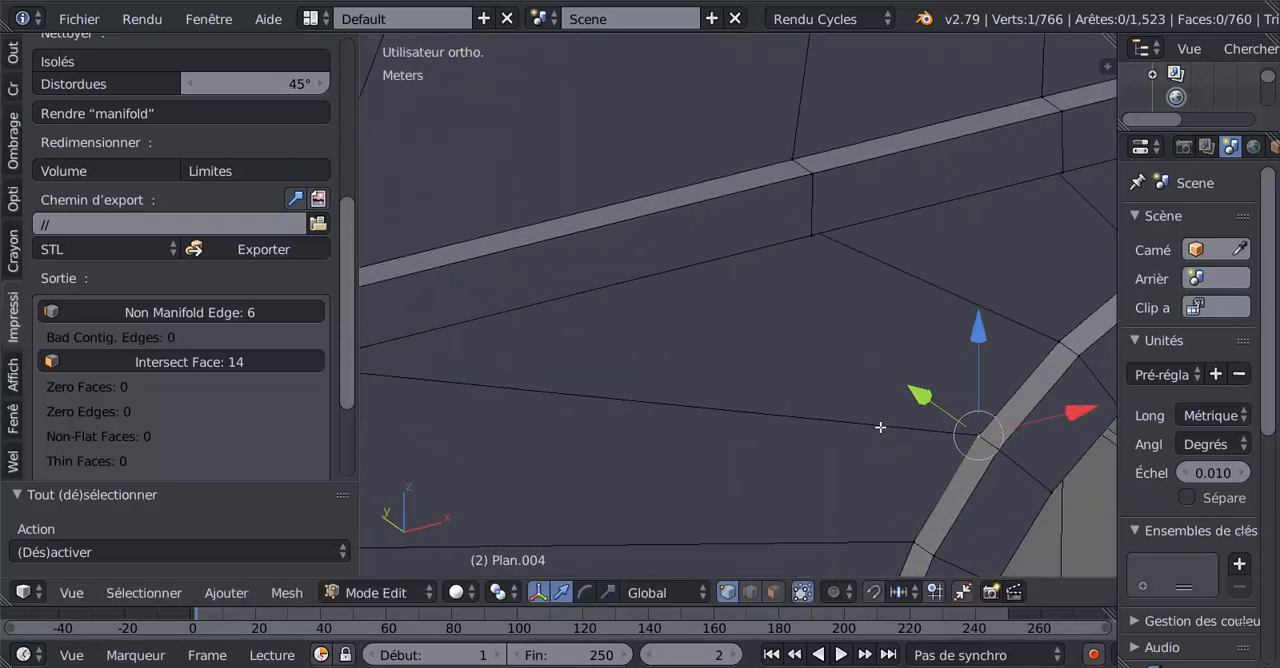
mouse_move(896, 429)
shift+middle_down()
mouse_move(723, 417)
mouse_move(770, 446)
shift+middle_up()
key(z)
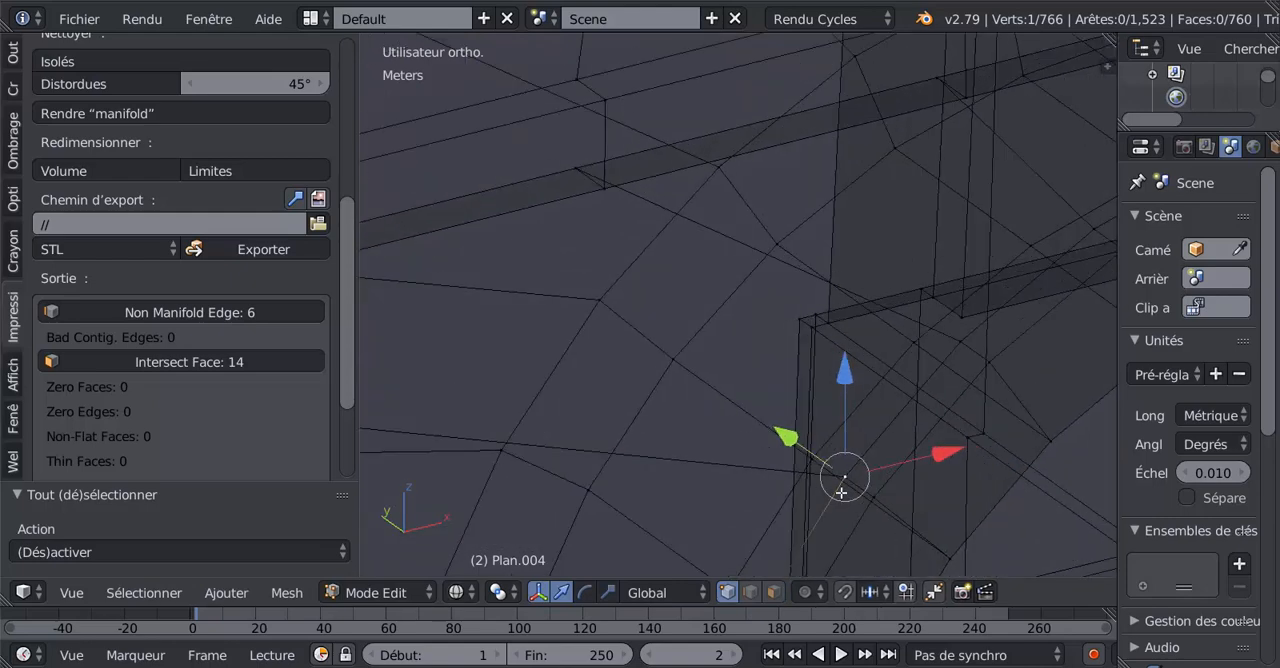
Select the two overlapping vertices at the ripped edge's arch end and merge them at their centre.
key(a)
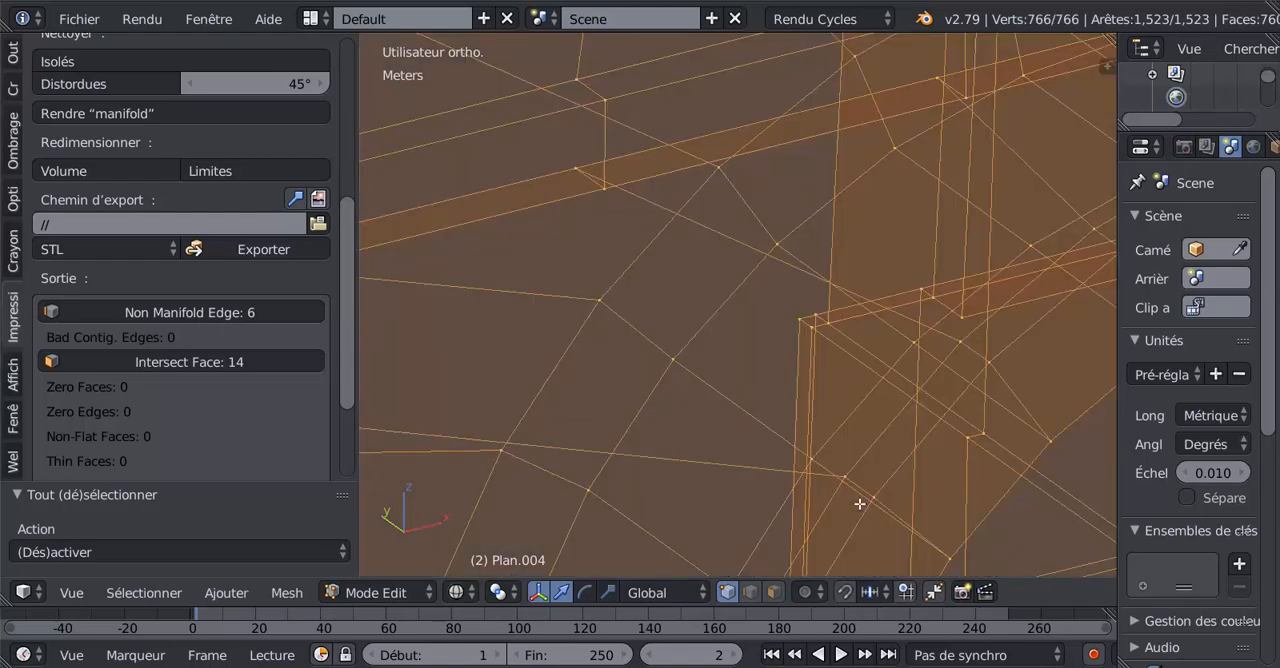
key(Tab)
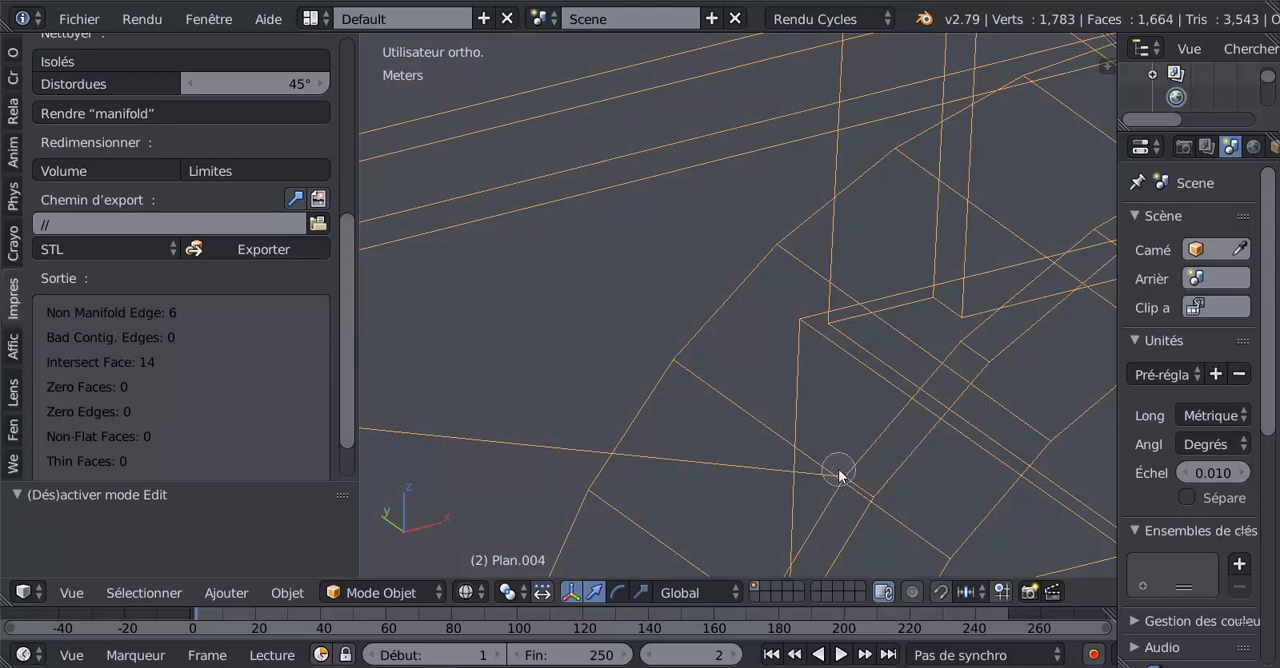
key(Tab)
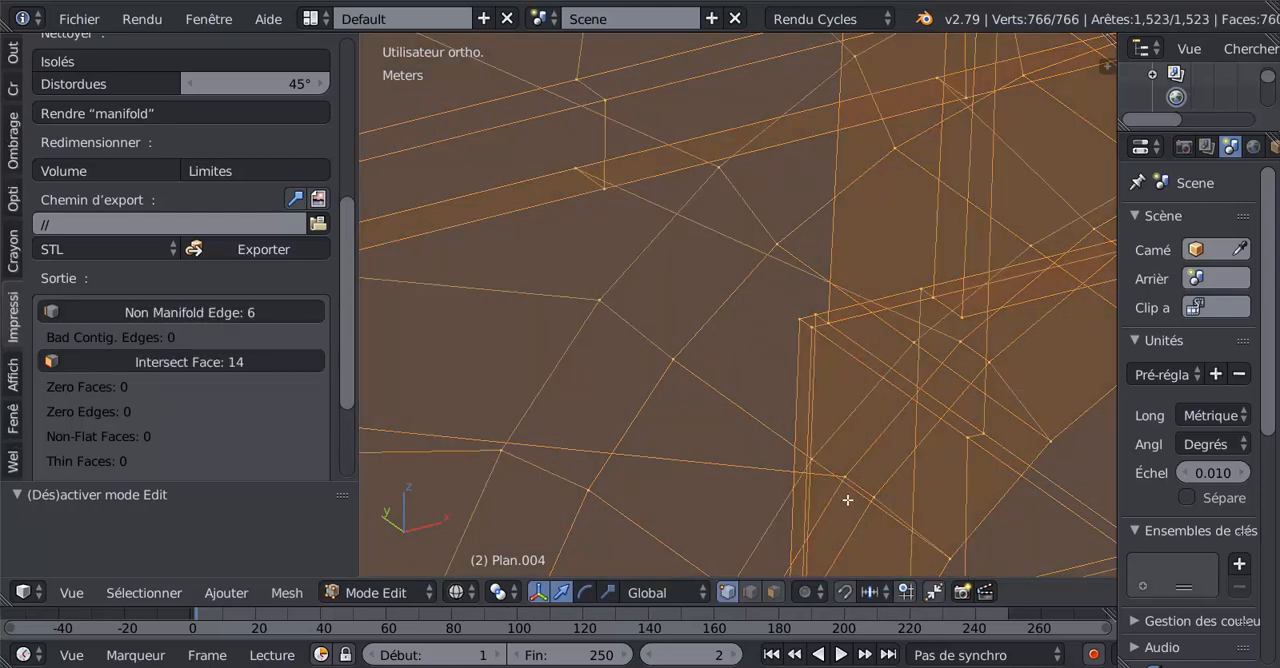
key(a)
right_click(846, 477)
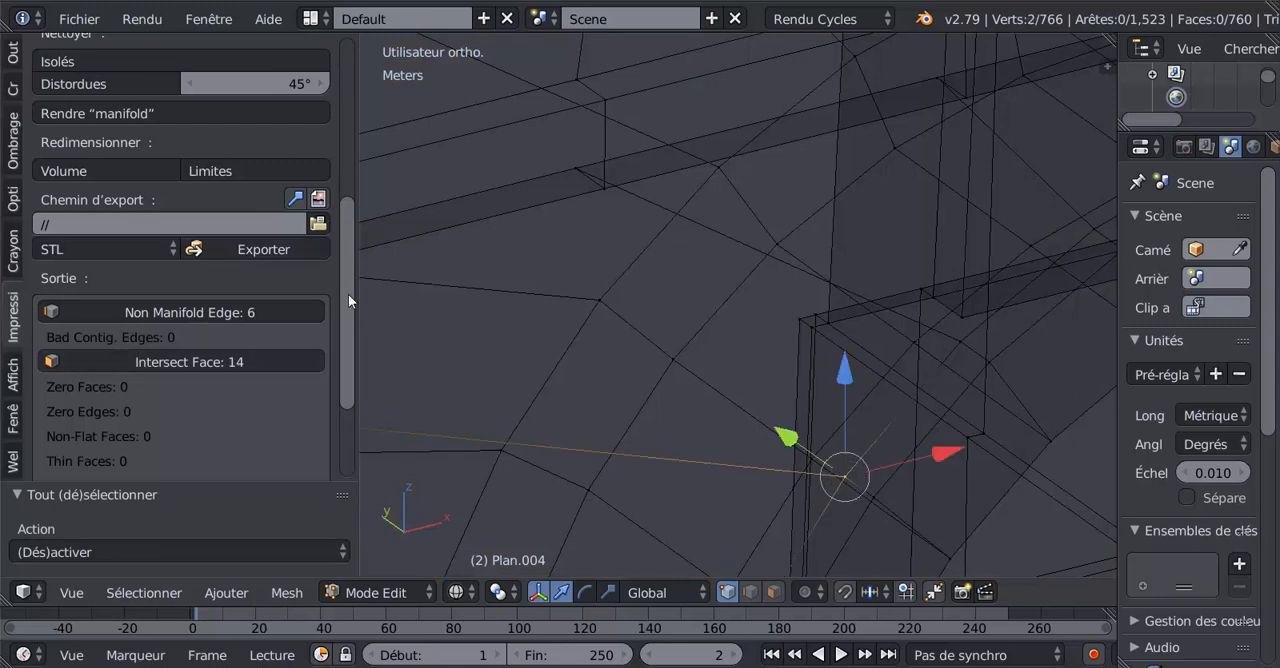
drag(348, 294, 360, 185)
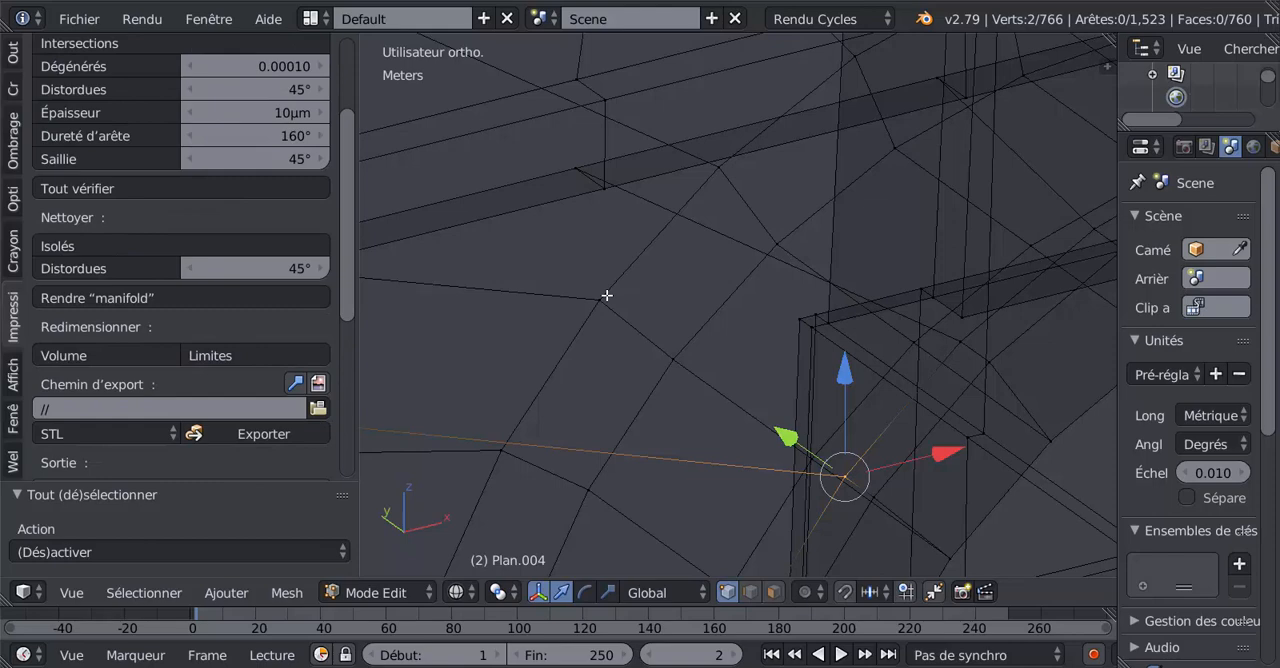
key(alt+m)
click(607, 299)
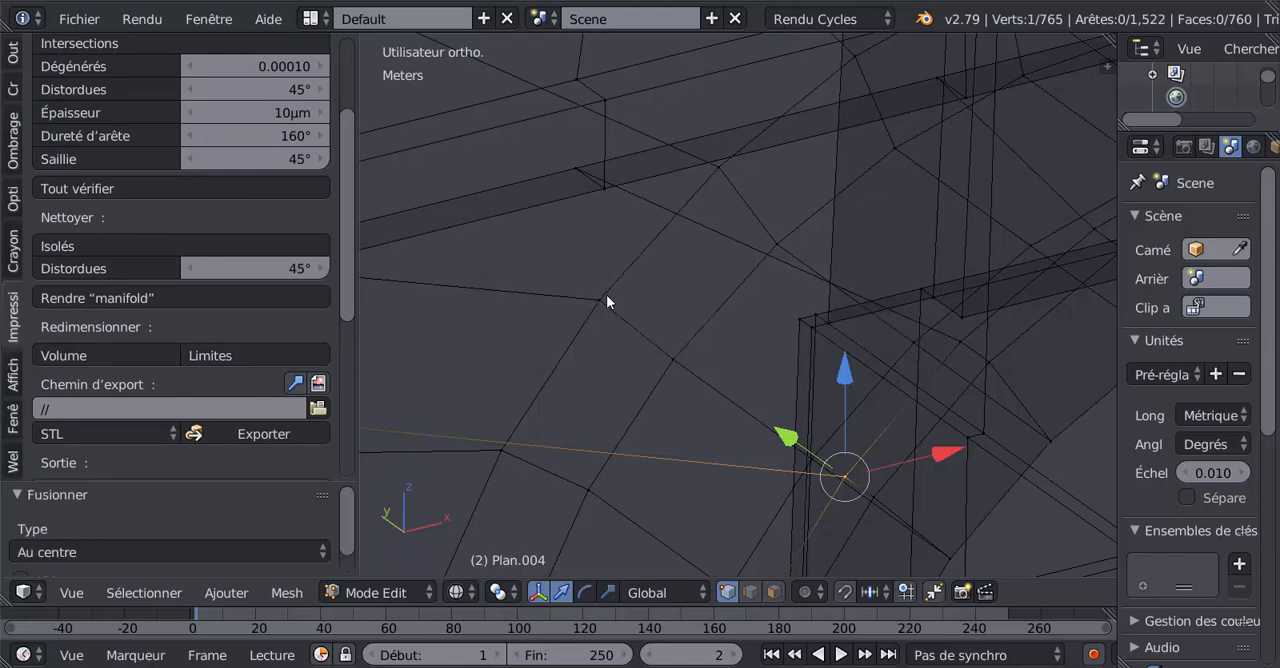
Return to solid display and select a vertex at the ripped edge's pillar end.
scroll(689, 414, down, 3)
shift+middle_drag(689, 417, 519, 263)
key(z)
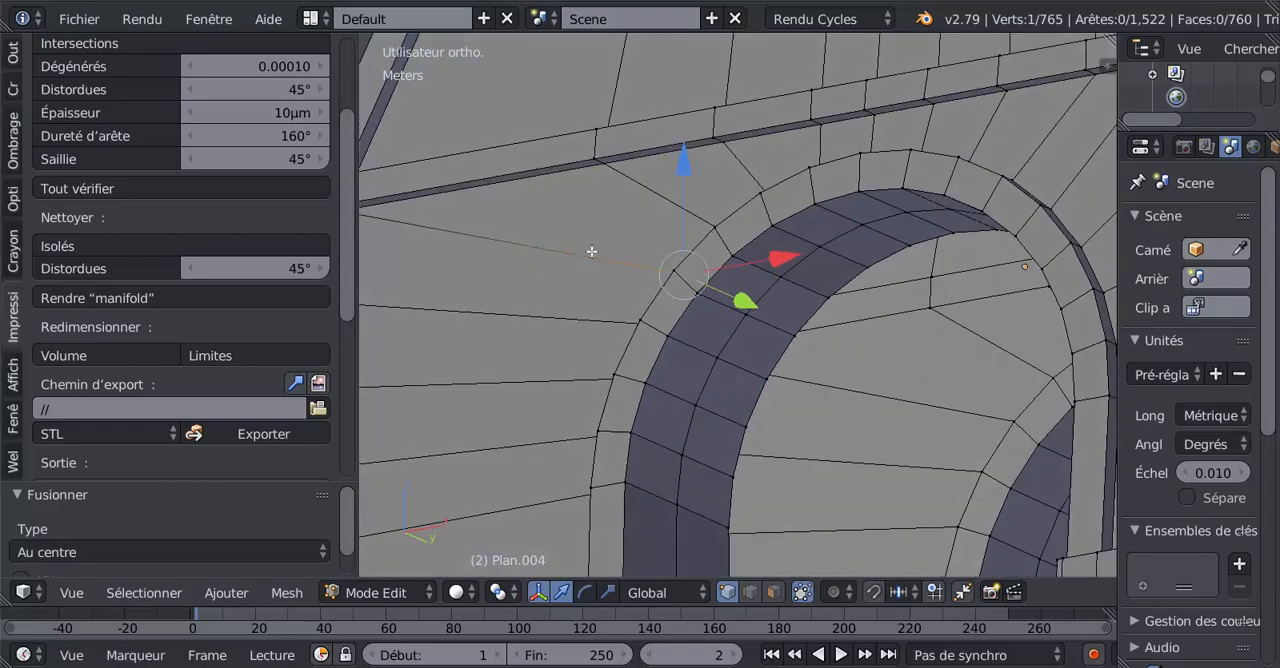
shift+middle_drag(711, 276, 842, 378)
scroll(589, 391, up, 6)
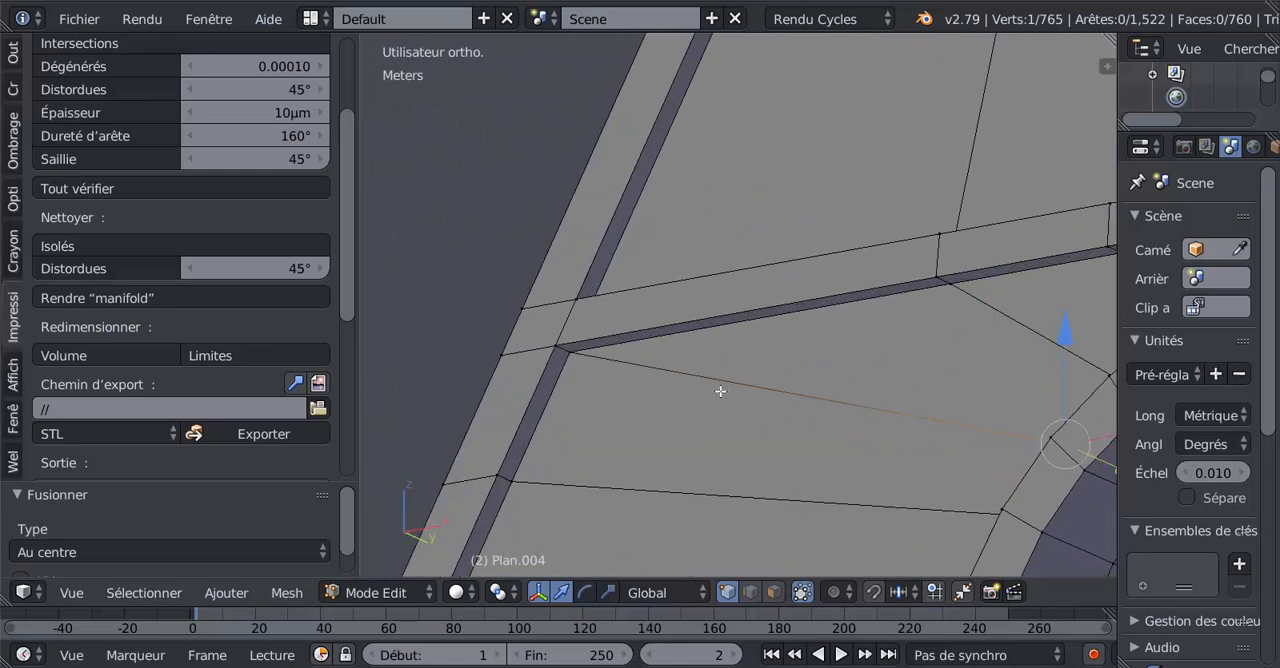
right_drag(631, 355, 646, 383)
right_click(640, 363)
scroll(642, 368, up, 2)
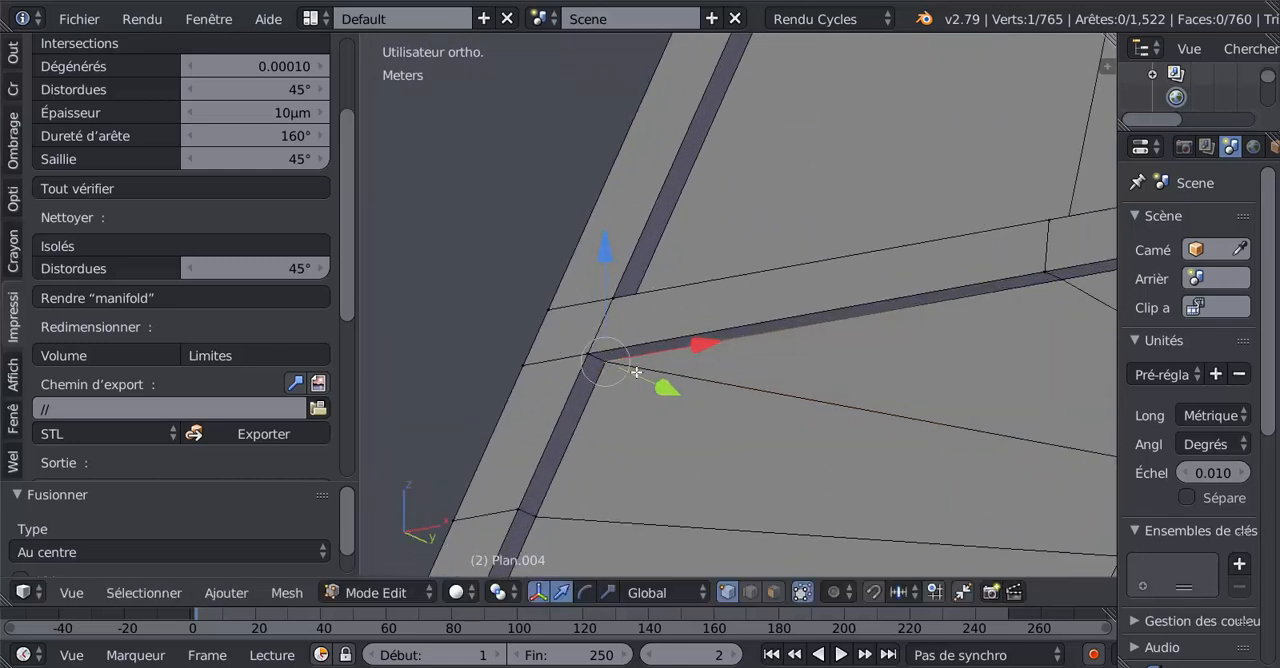
In wireframe display, select both overlapping vertices at the ripped edge's pillar end and merge them at their centre.
shift+middle_drag(648, 373, 738, 380)
key(z)
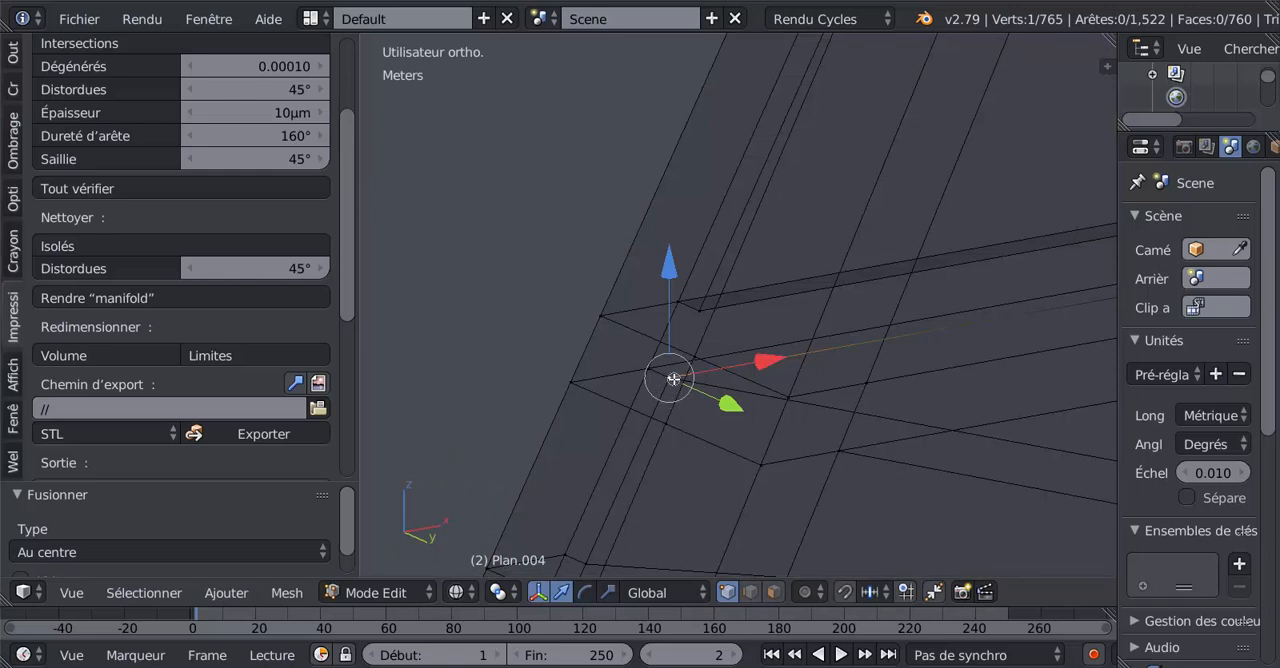
shift+right_click(671, 378)
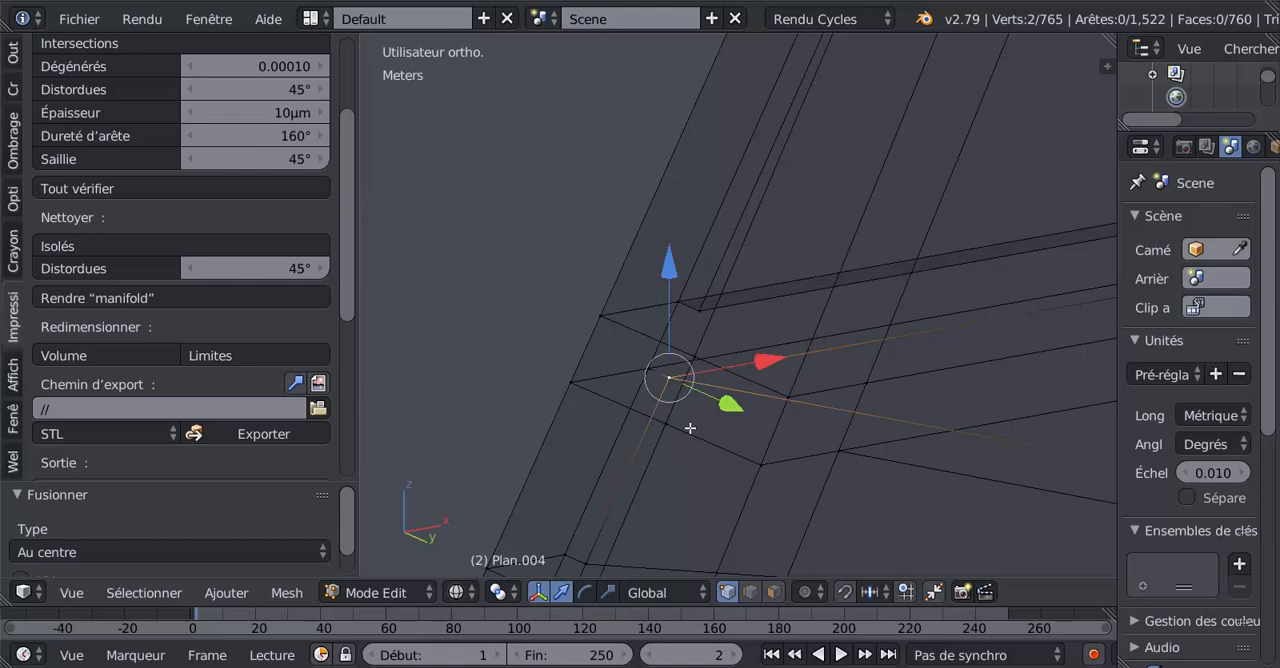
key(alt+m)
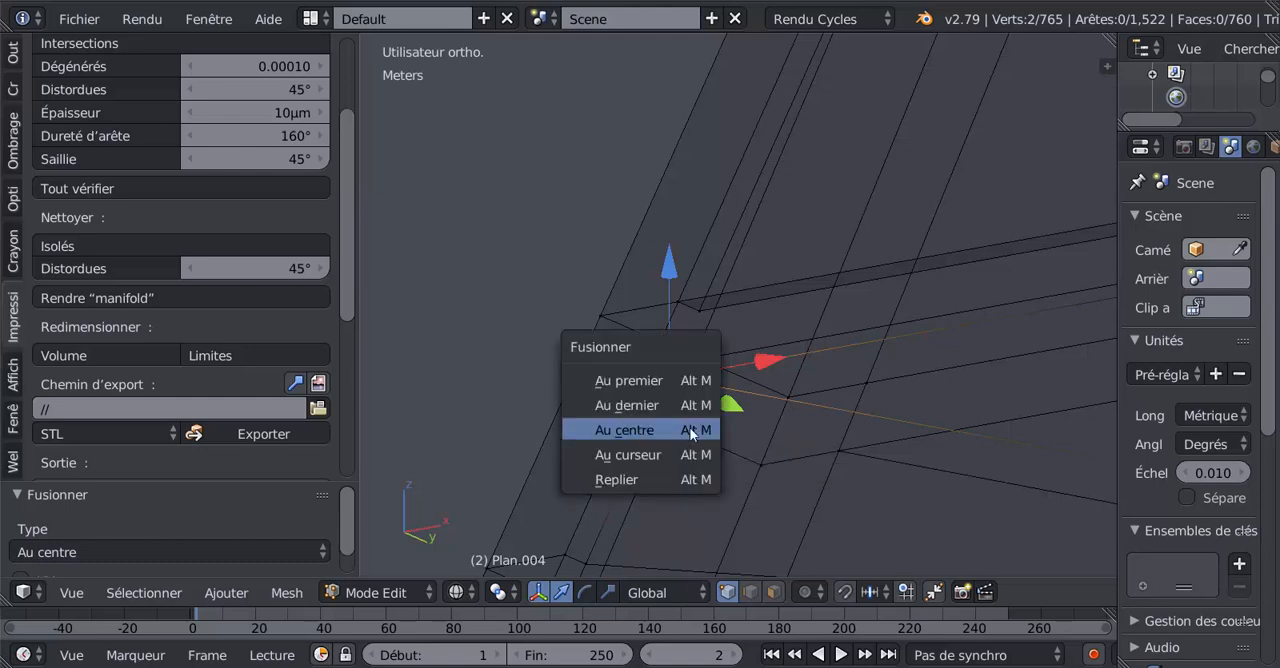
click(690, 432)
scroll(690, 432, down, 3)
scroll(723, 396, up, 3)
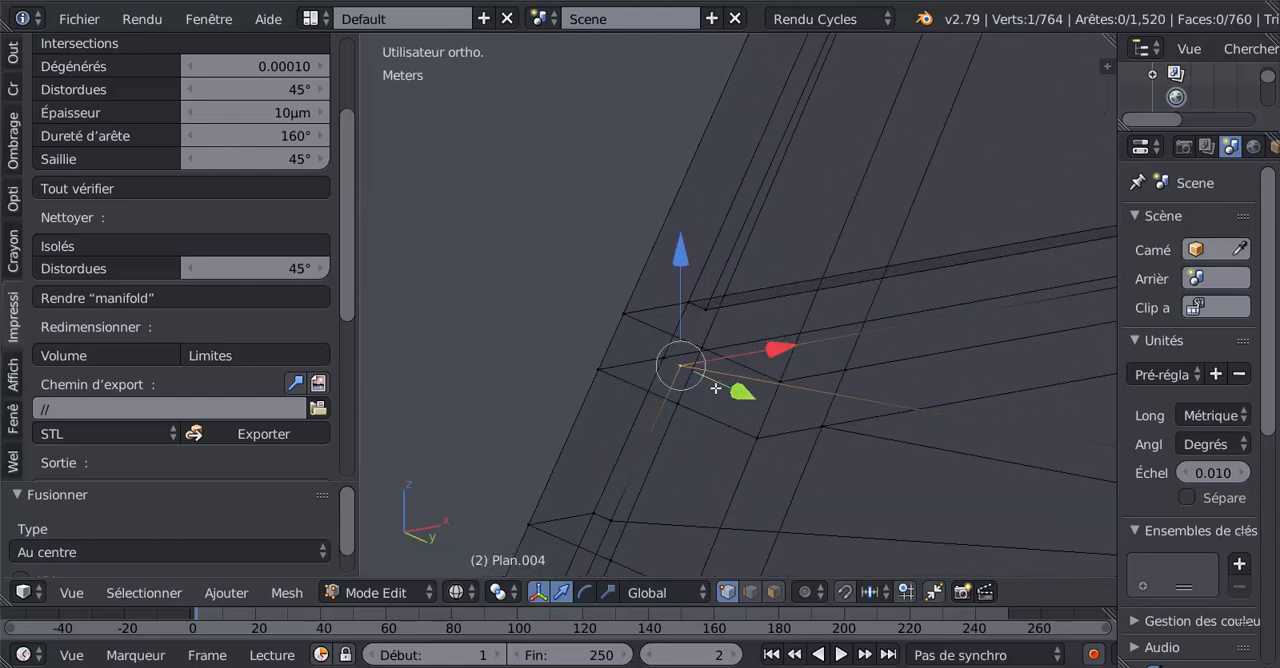
Try moving the merged vertex at the pillar end to test that it is welded.
key(g)
click(639, 364)
key(g)
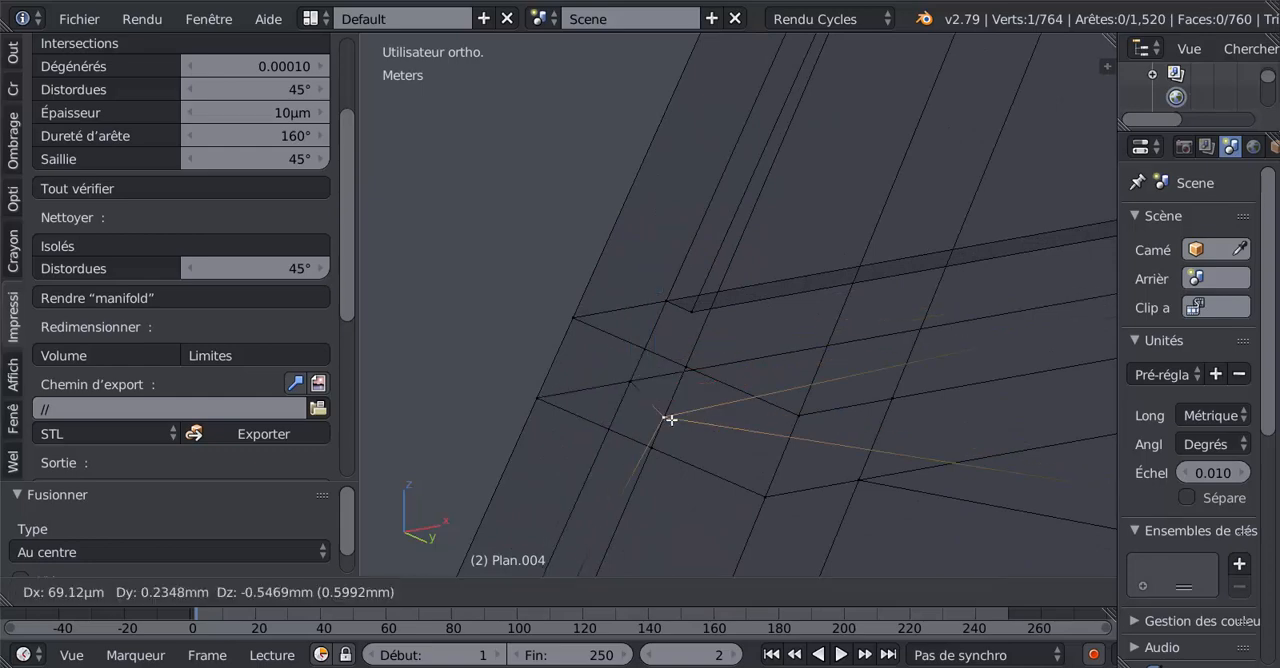
click(674, 376)
Switch back to solid display and inspect the repaired edge between the pillar and the arch.
scroll(704, 377, down, 4)
scroll(663, 340, up, 3)
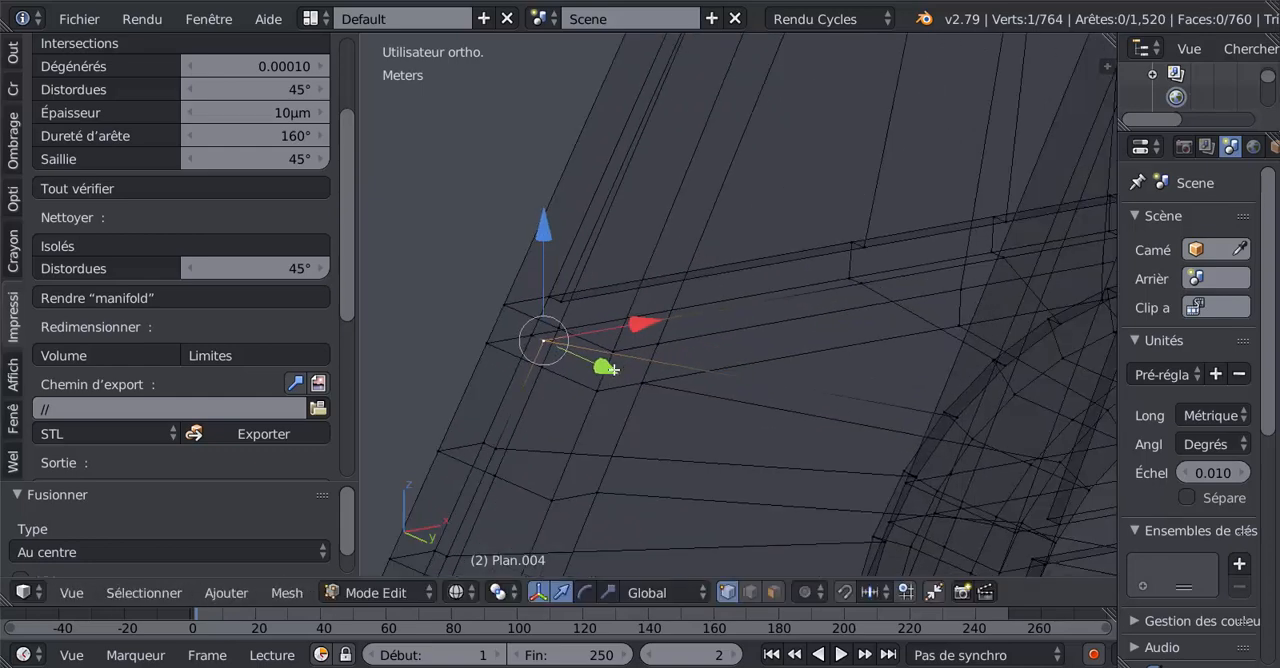
key(z)
scroll(697, 364, up, 1)
middle_drag(697, 364, 797, 398)
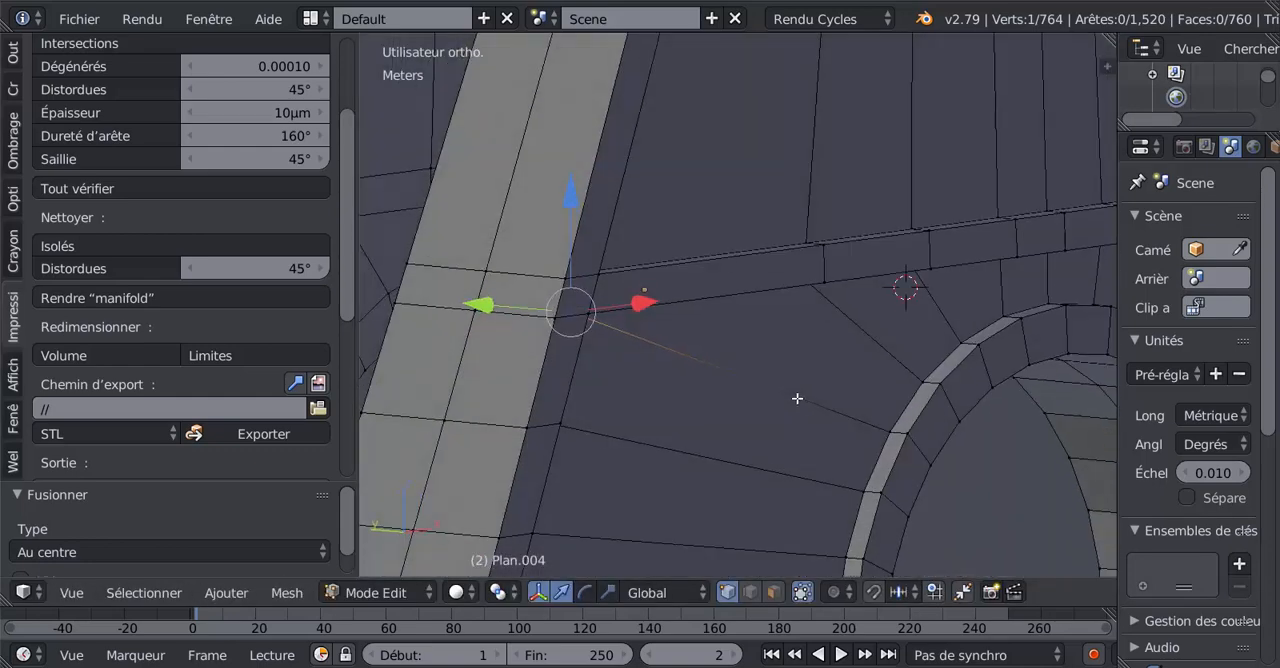
Try moving individual vertices at the repaired edge's arch end and along the arch rim to test that they are welded.
key(g)
click(897, 421)
key(KP_Decimal)
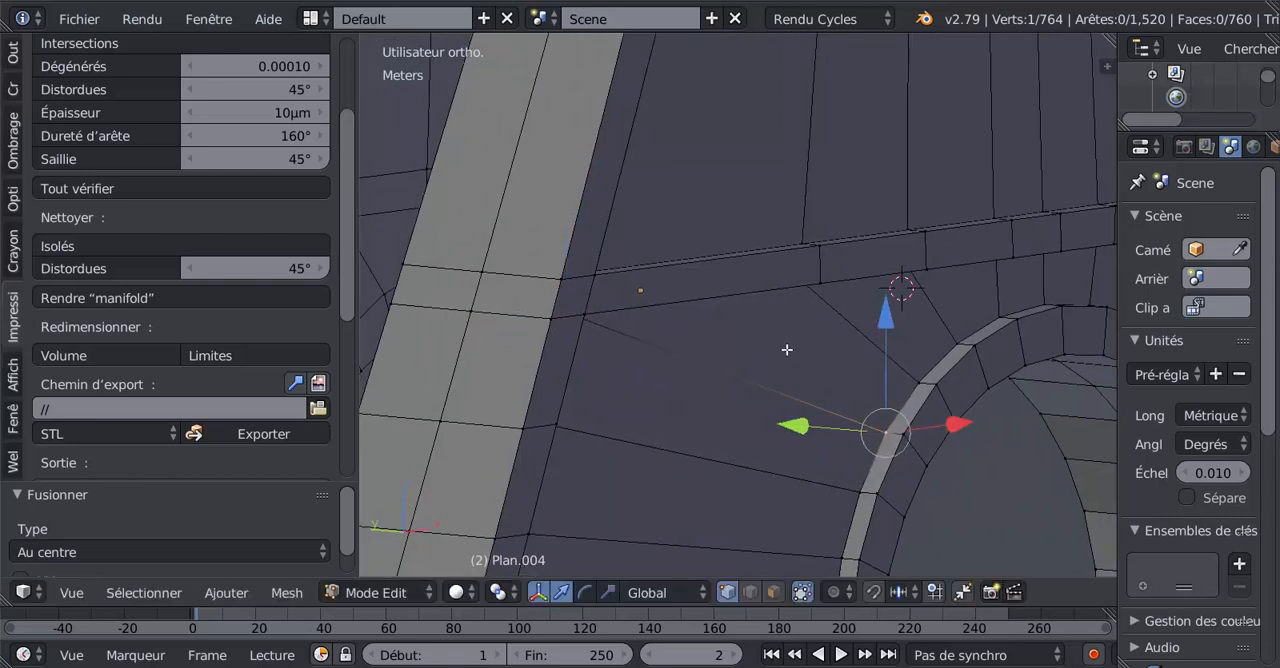
key(g)
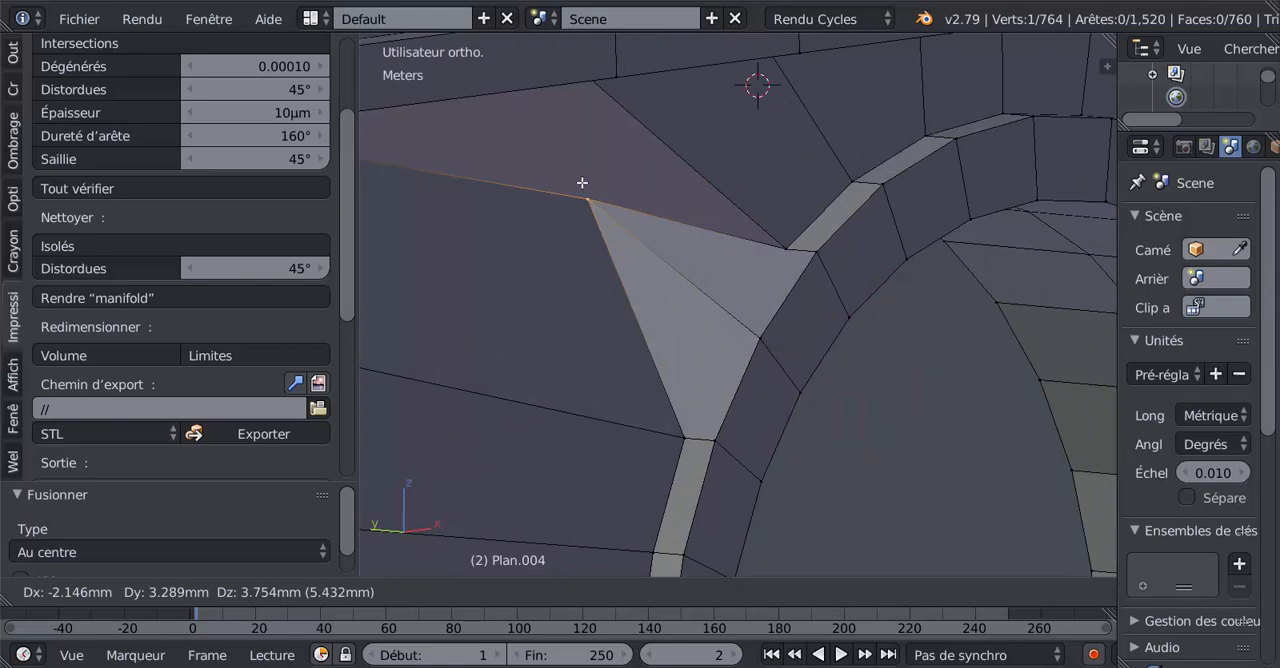
key(Escape)
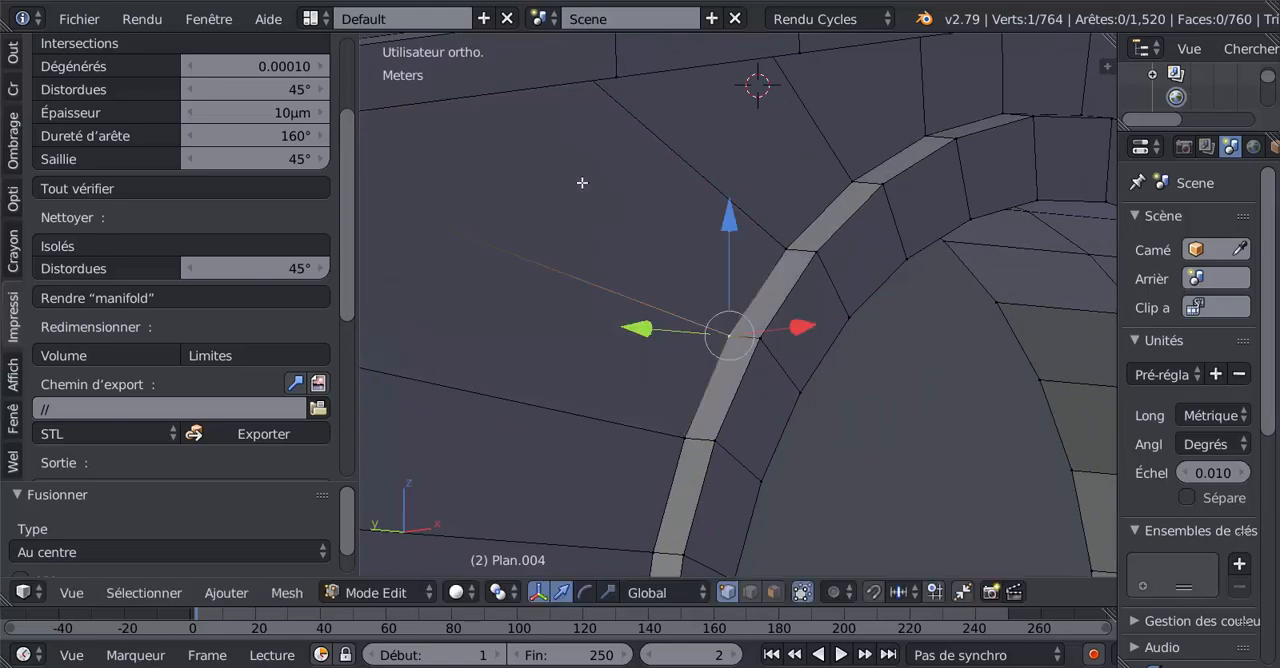
key(g)
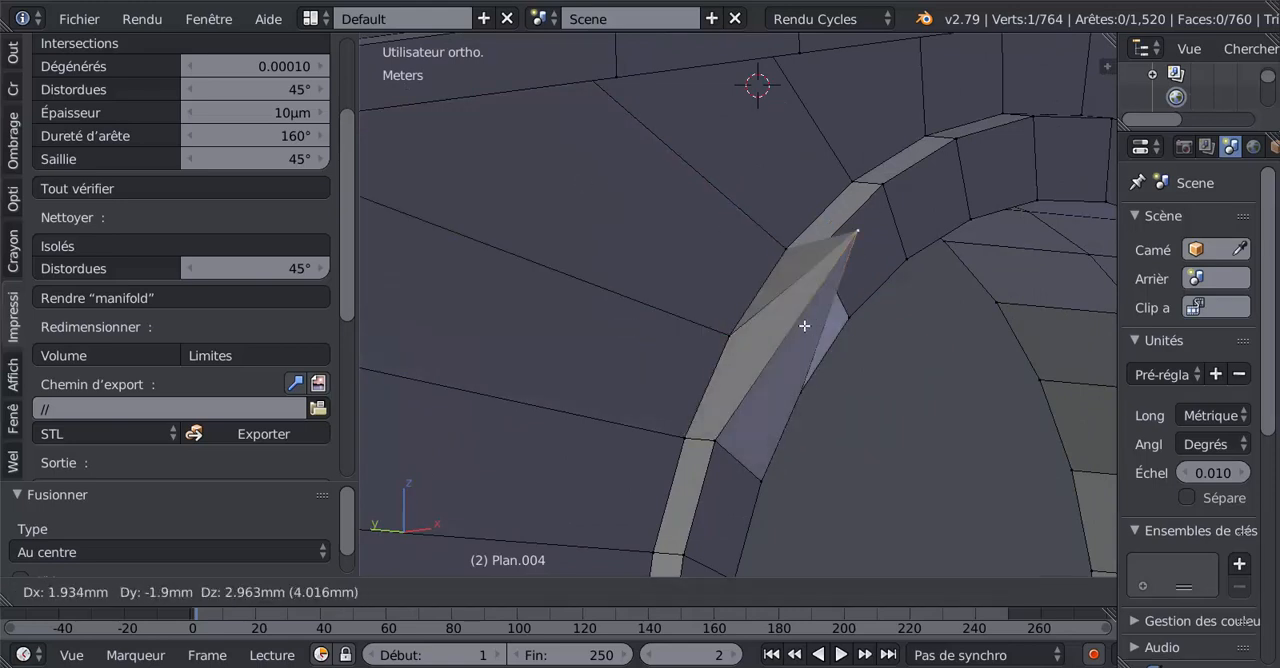
key(Escape)
key(g)
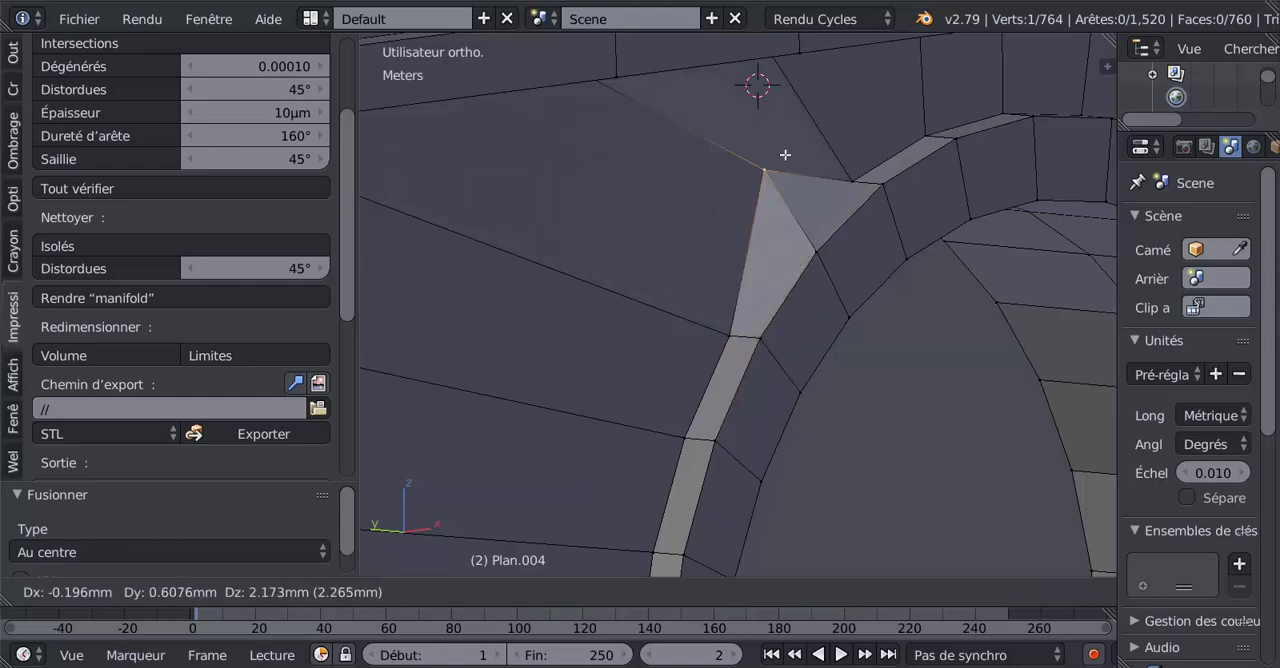
click(766, 220)
Inspect the pillar walls and arches from both sides, checking the mesh around the repaired edge.
scroll(710, 319, down, 2)
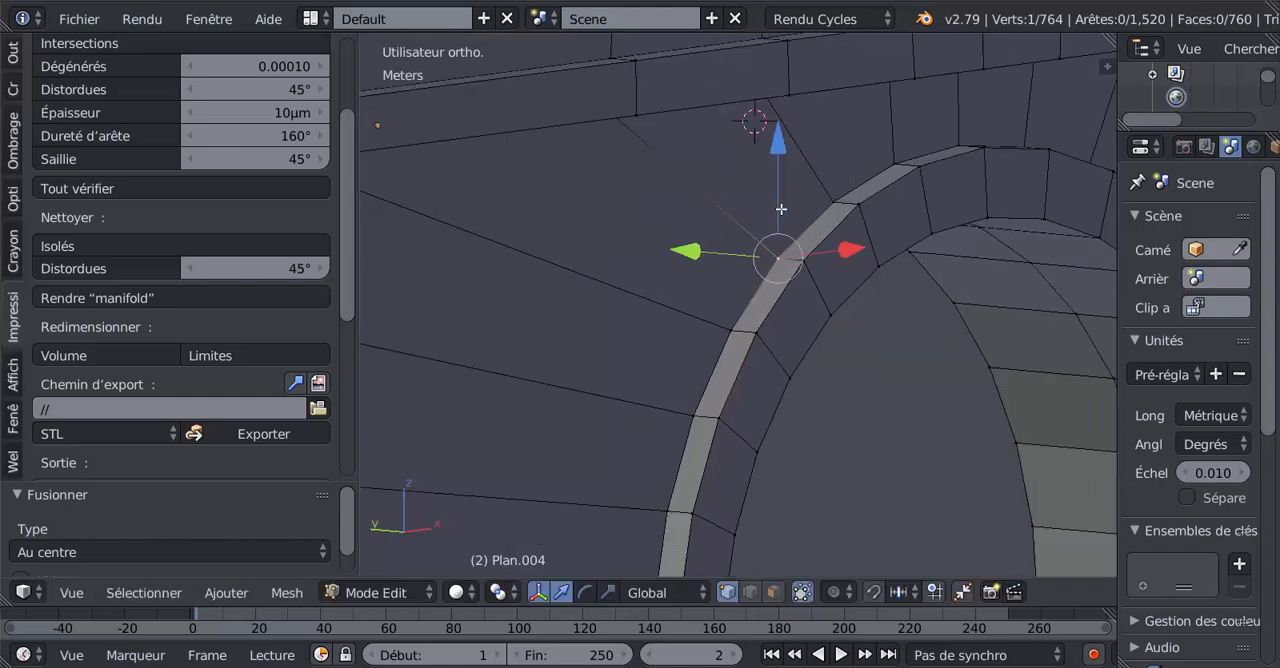
middle_drag(710, 319, 569, 269)
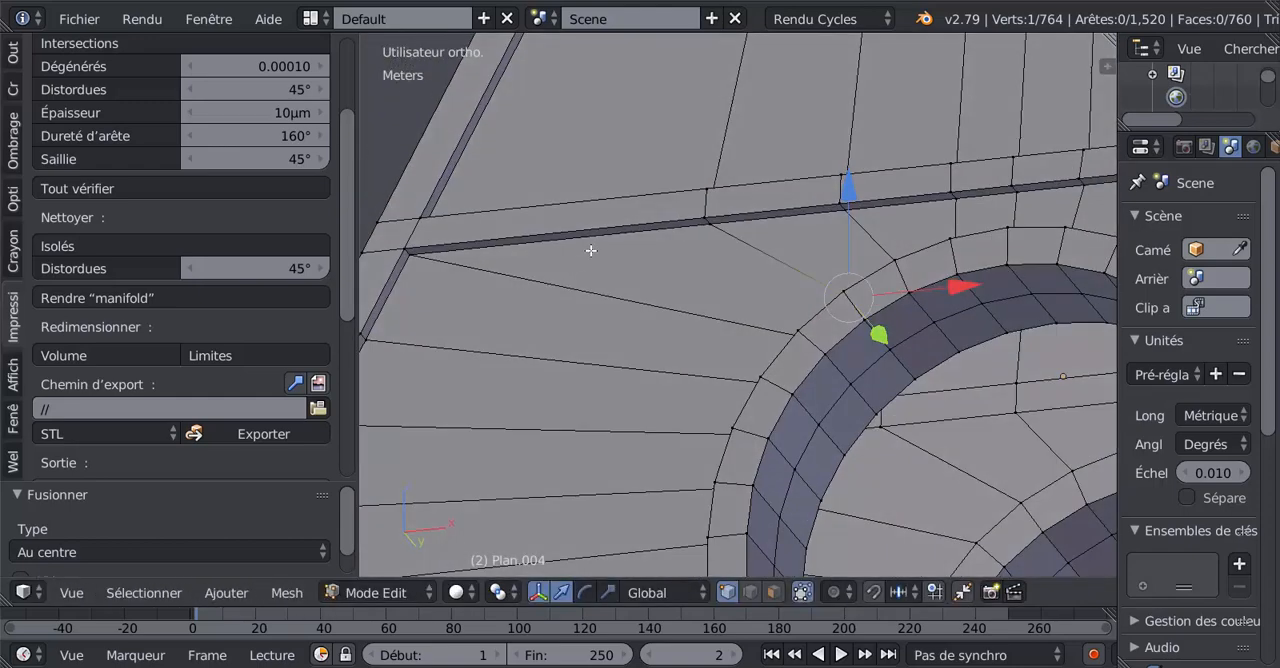
scroll(585, 316, down, 4)
middle_drag(590, 317, 763, 420)
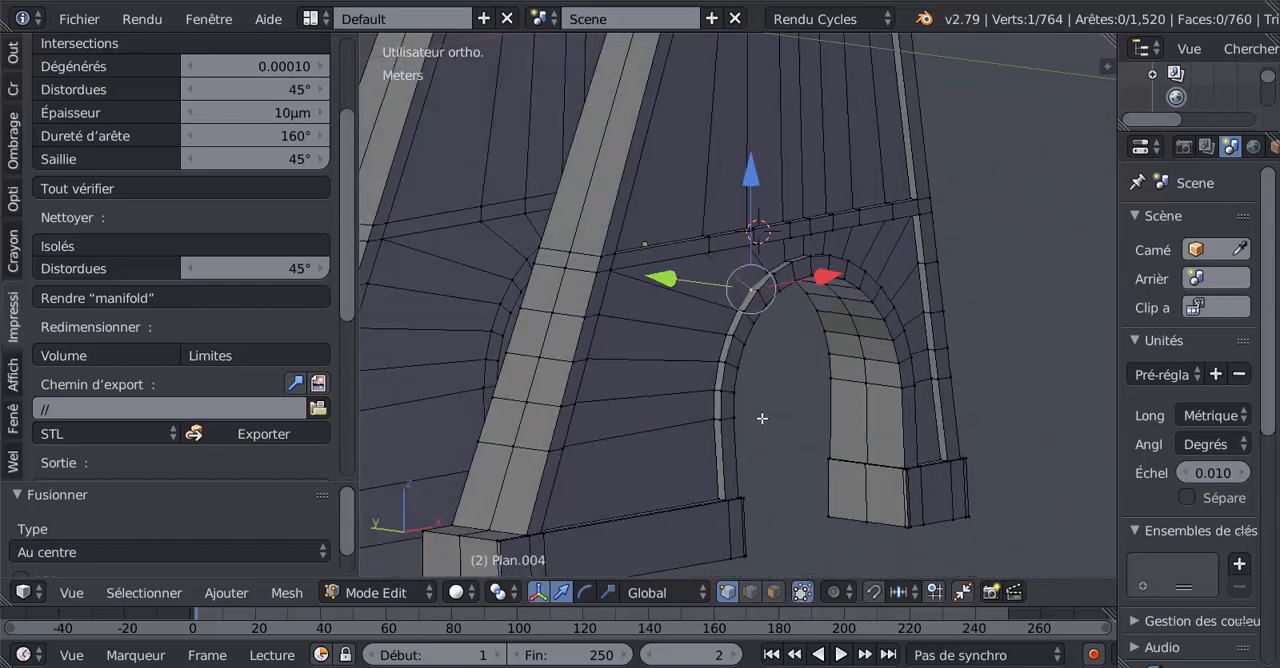
scroll(766, 403, down, 4)
key(z)
key(z)
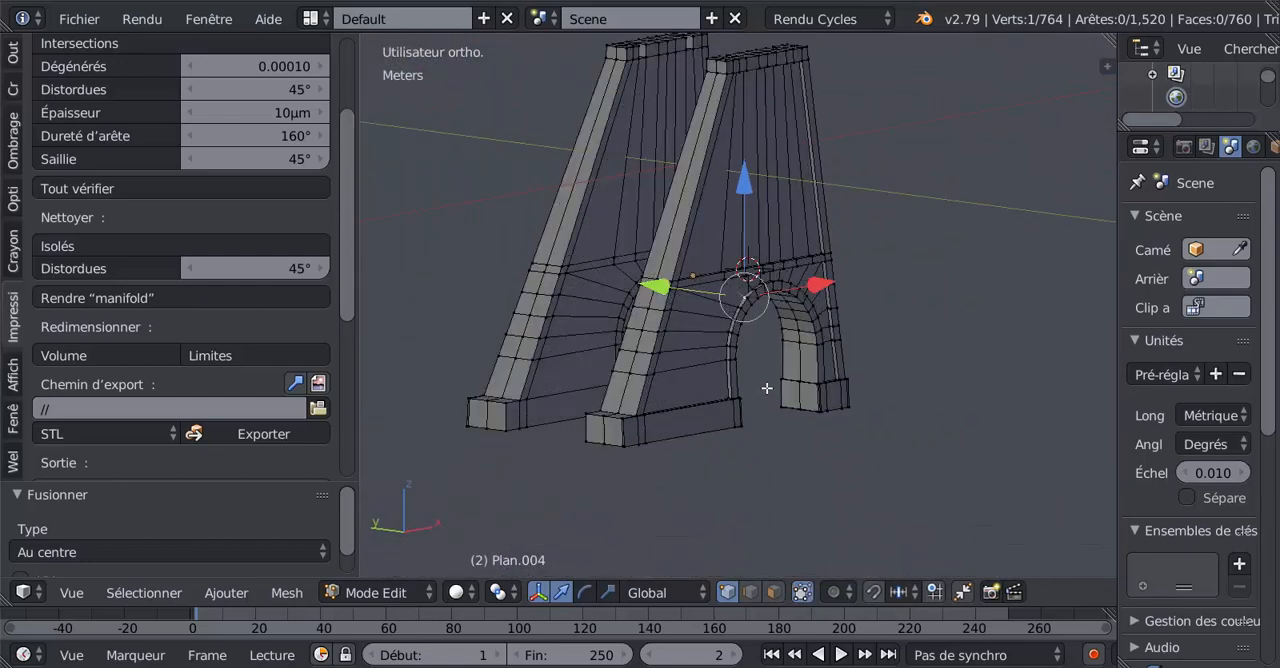
key(Tab)
key(Tab)
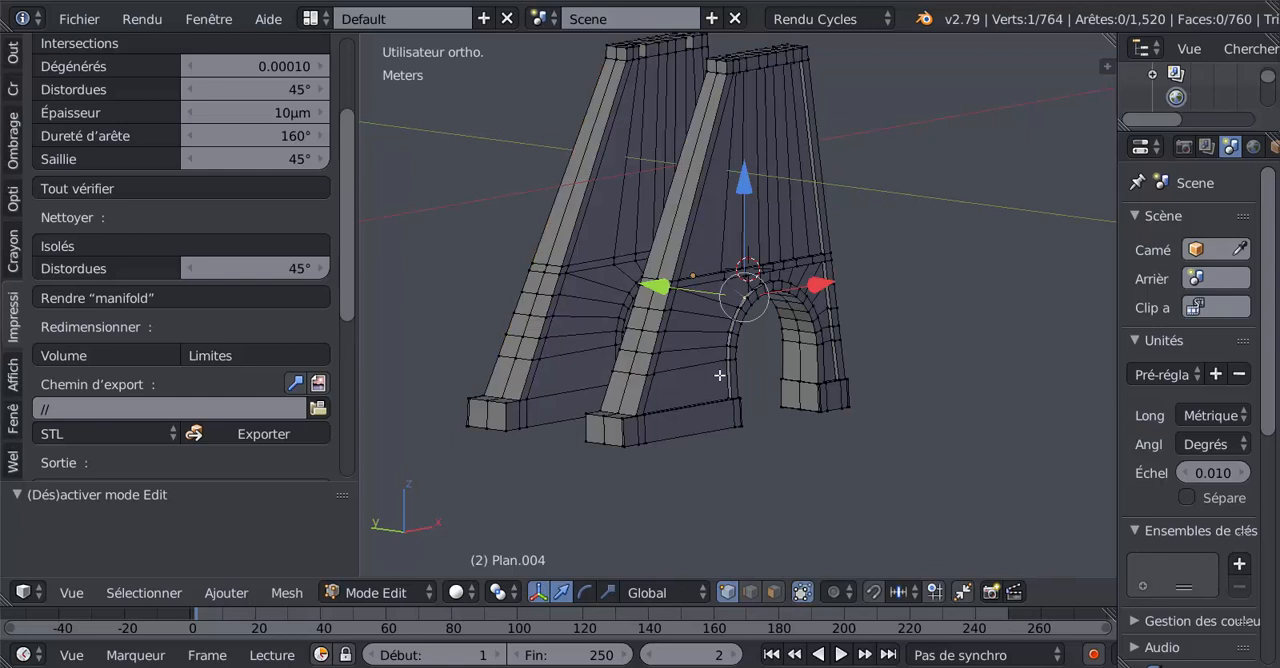
scroll(703, 375, up, 2)
shift+middle_drag(705, 356, 703, 428)
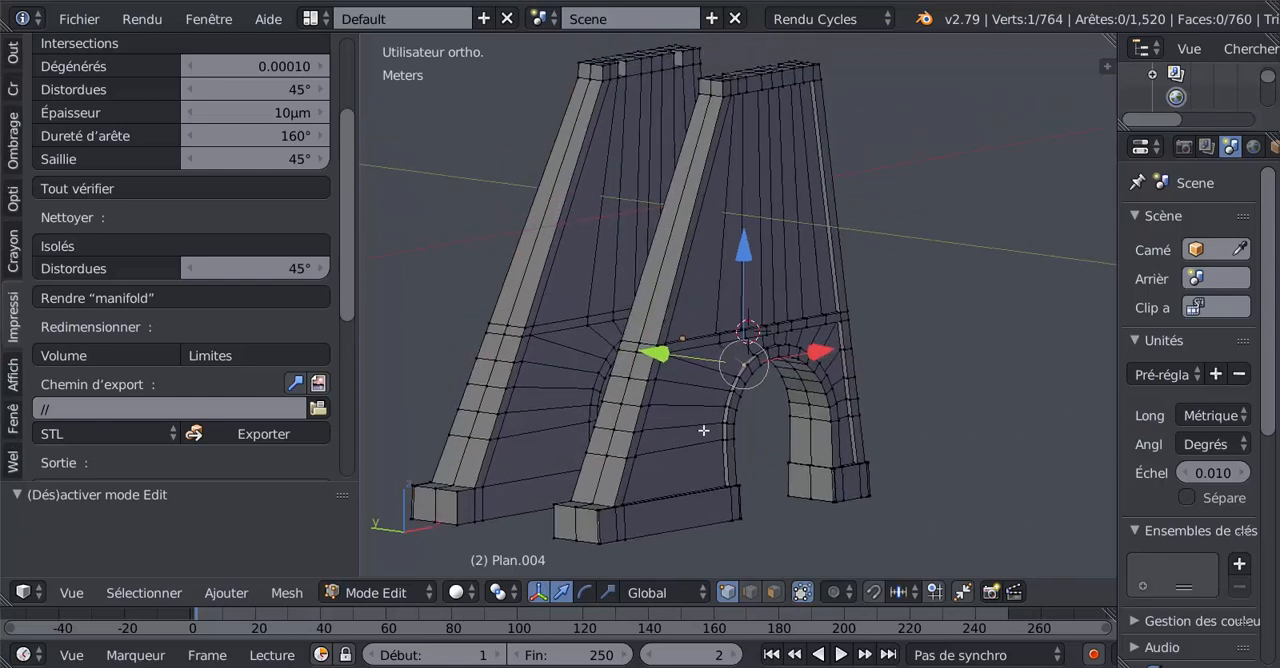
Select the whole mesh, run all the 3D print checks and read through the report.
key(a)
key(a)
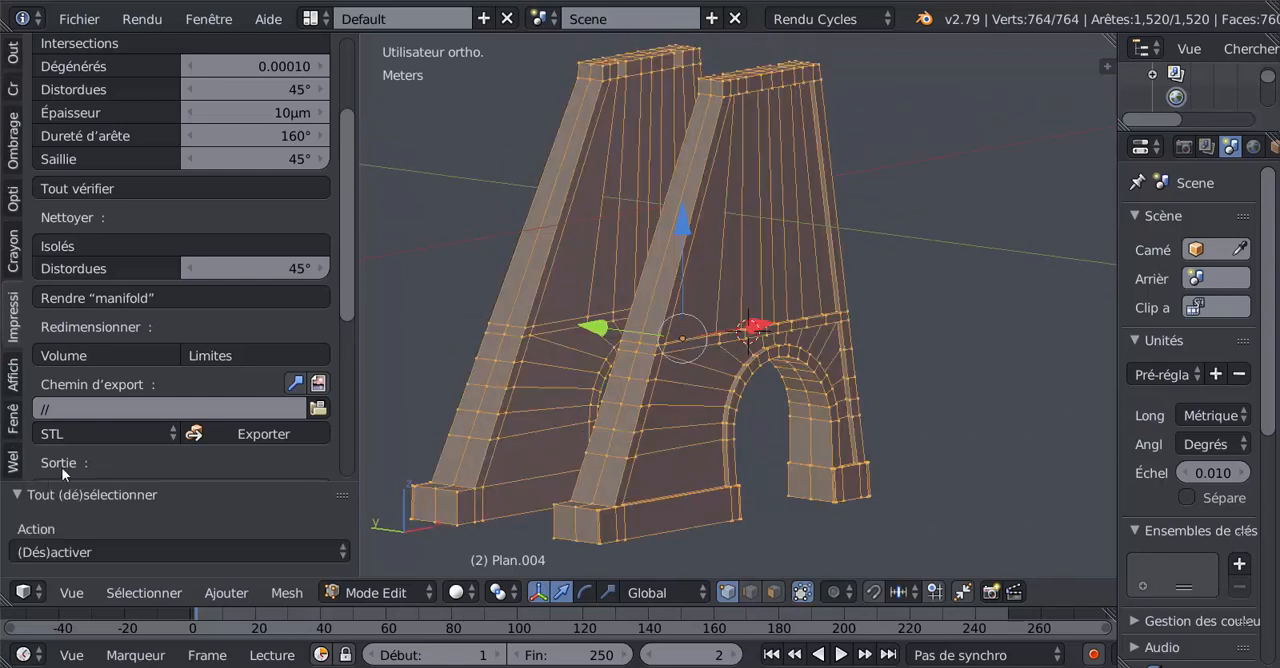
click(92, 187)
drag(352, 308, 348, 382)
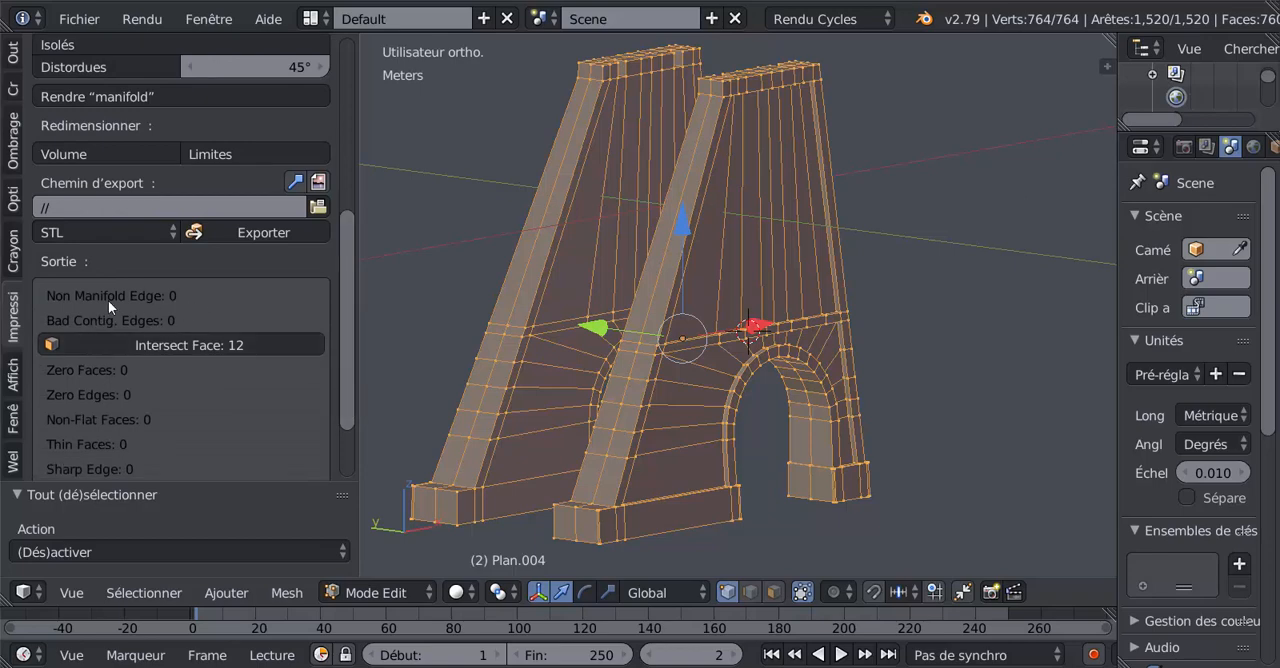
Rip the edge between the pillar and the arch without displacing it, recreating a non-manifold error.
middle_drag(693, 370, 652, 390)
scroll(200, 380, up, 2)
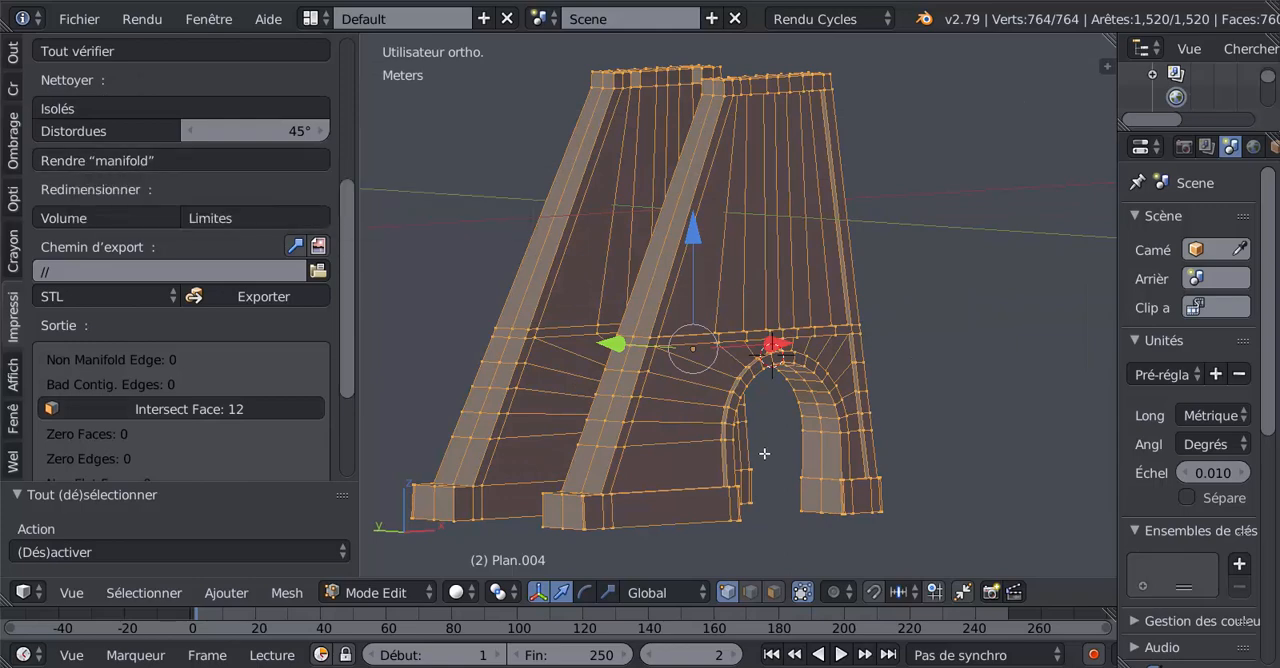
scroll(668, 420, up, 2)
right_click(668, 420)
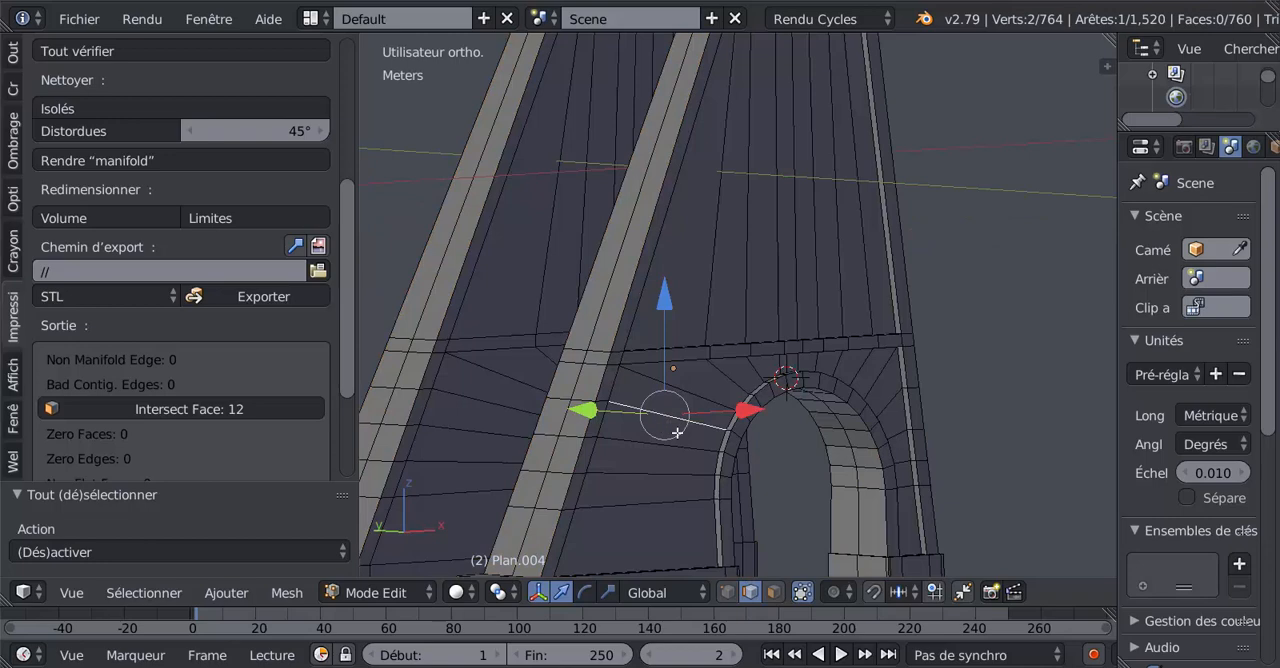
key(v)
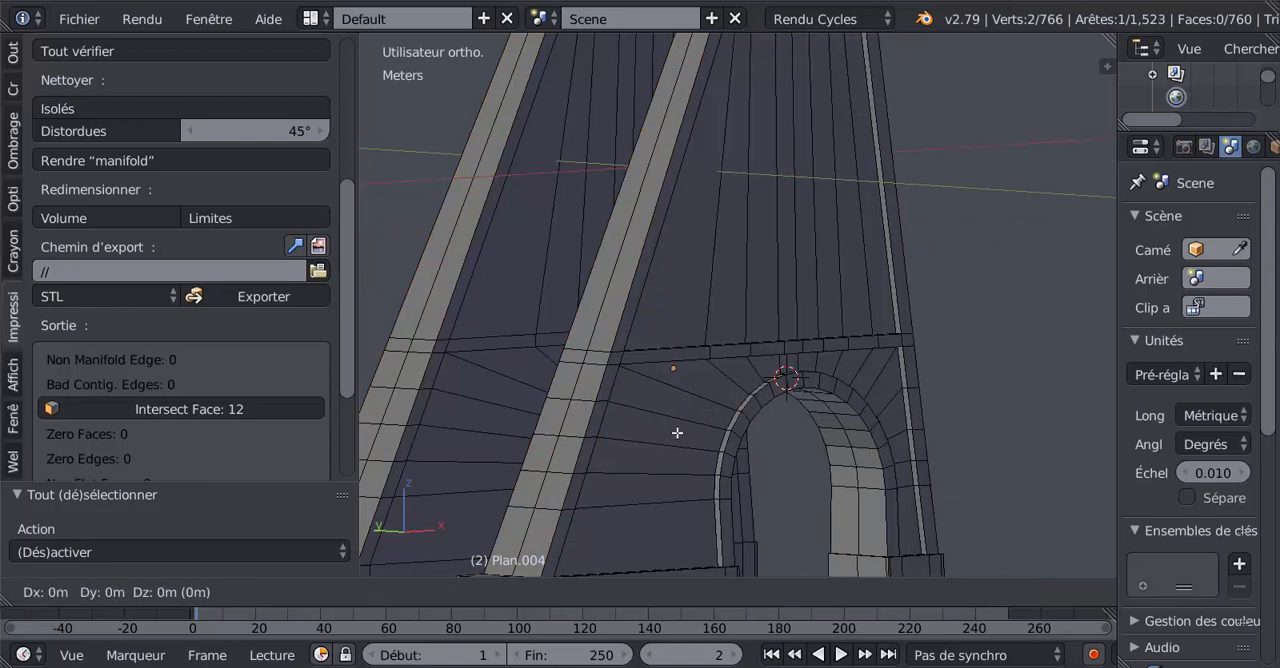
click(602, 450)
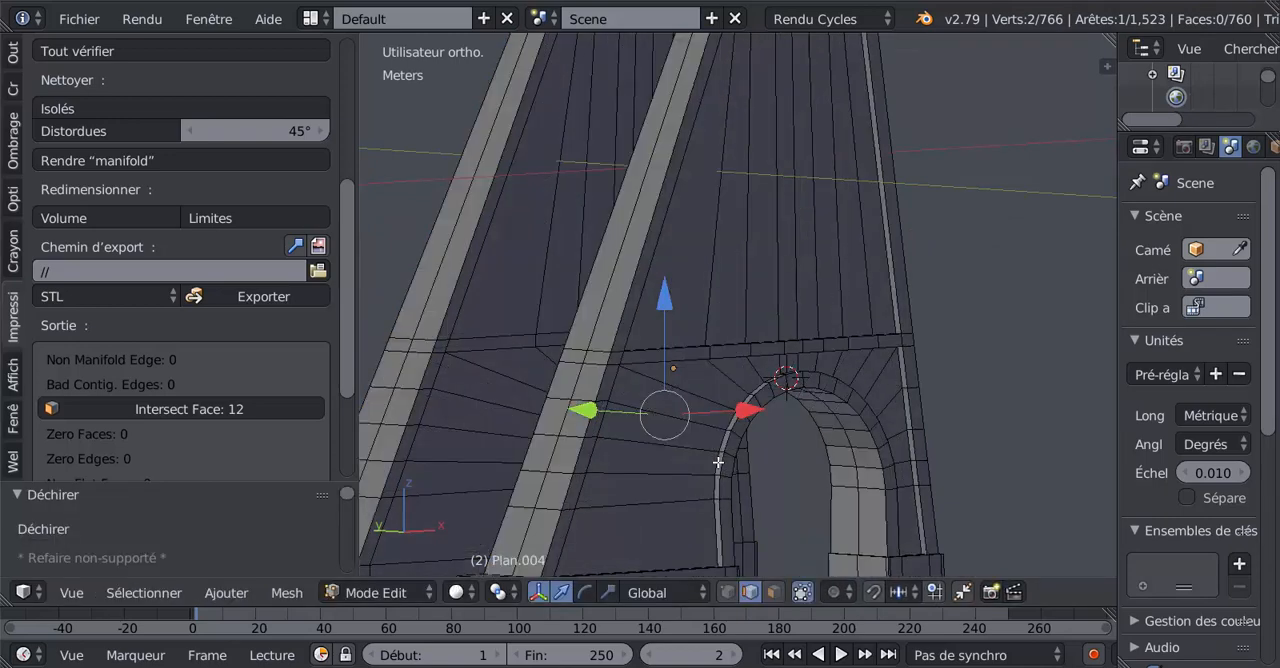
Select the whole mesh again, run all the 3D print checks and examine the non-manifold edge result.
key(a)
scroll(718, 462, down, 4)
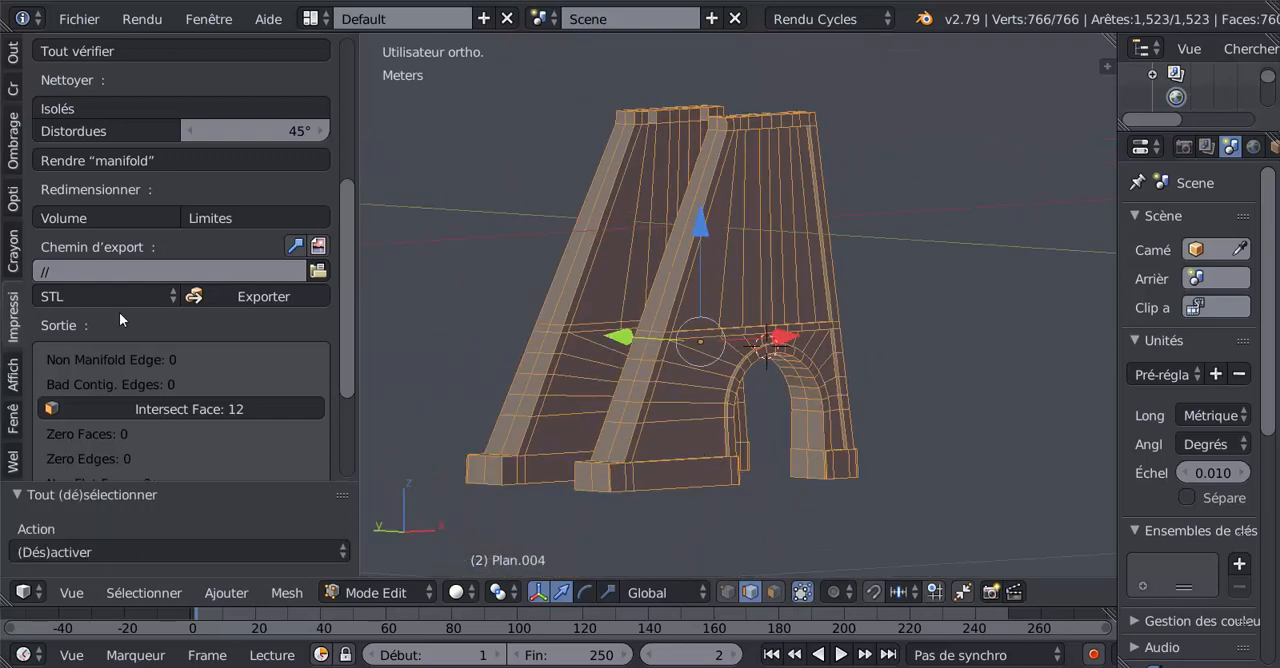
scroll(121, 161, up, 3)
click(128, 140)
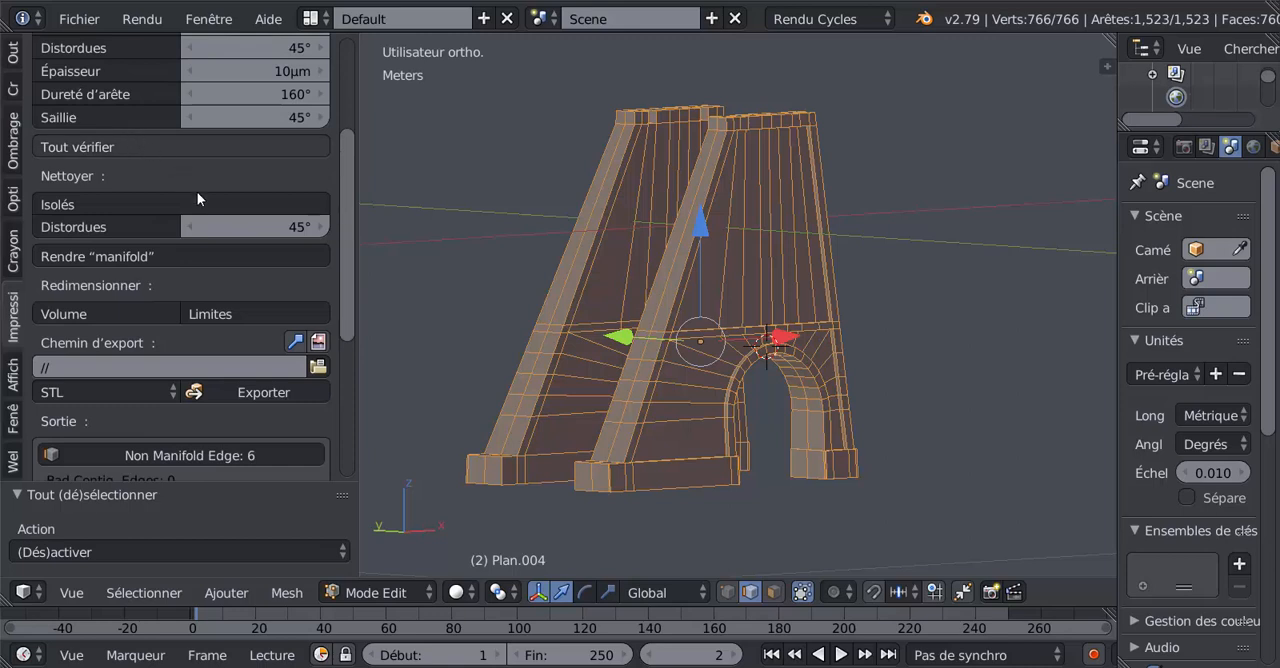
scroll(349, 280, down, 2)
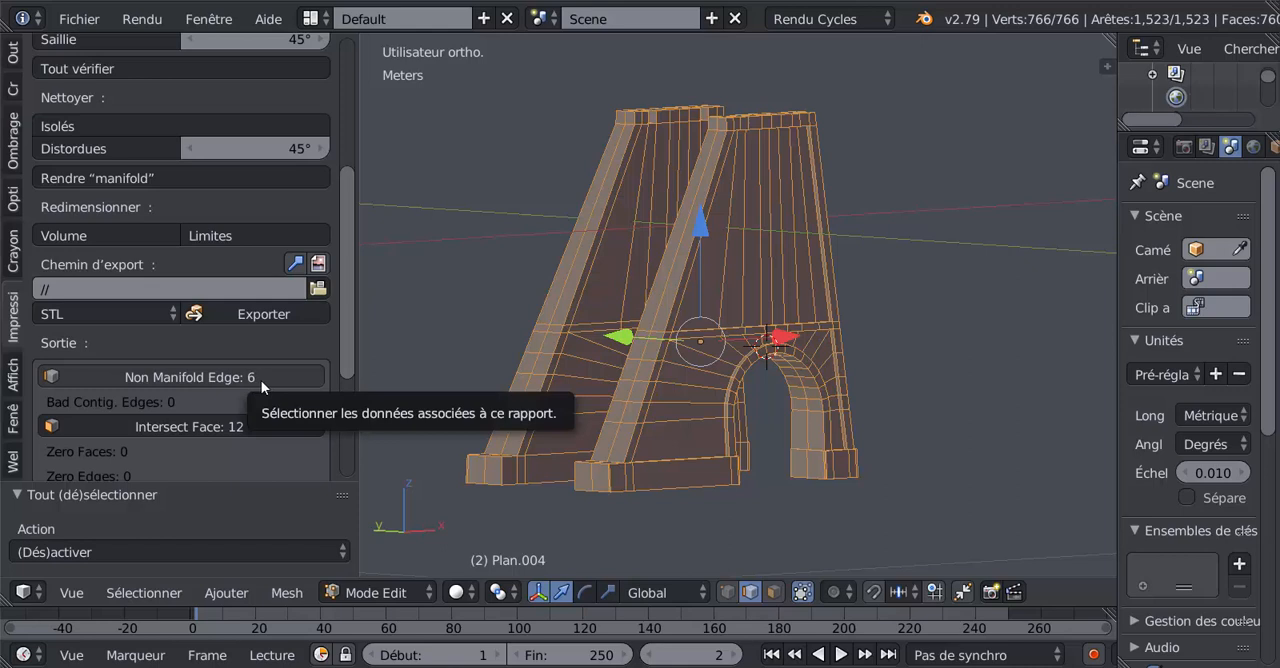
Clean up the selected mesh with the Make Manifold operation and inspect the area of the ripped edge.
click(145, 179)
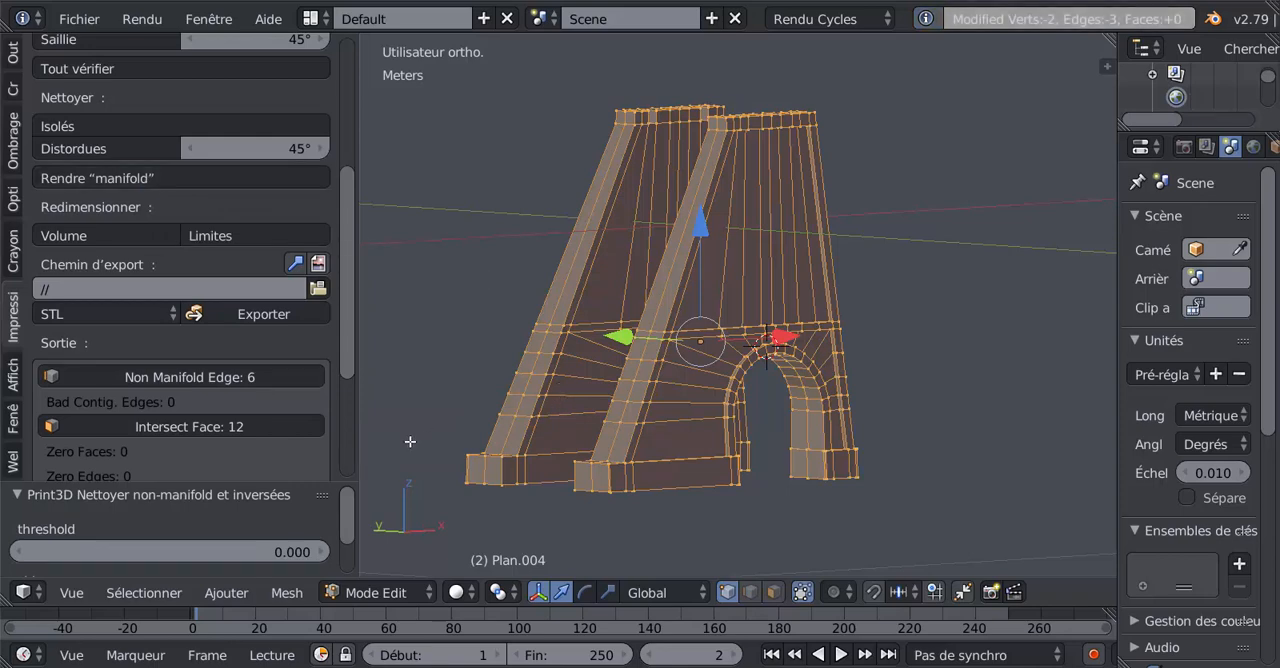
scroll(689, 342, up, 5)
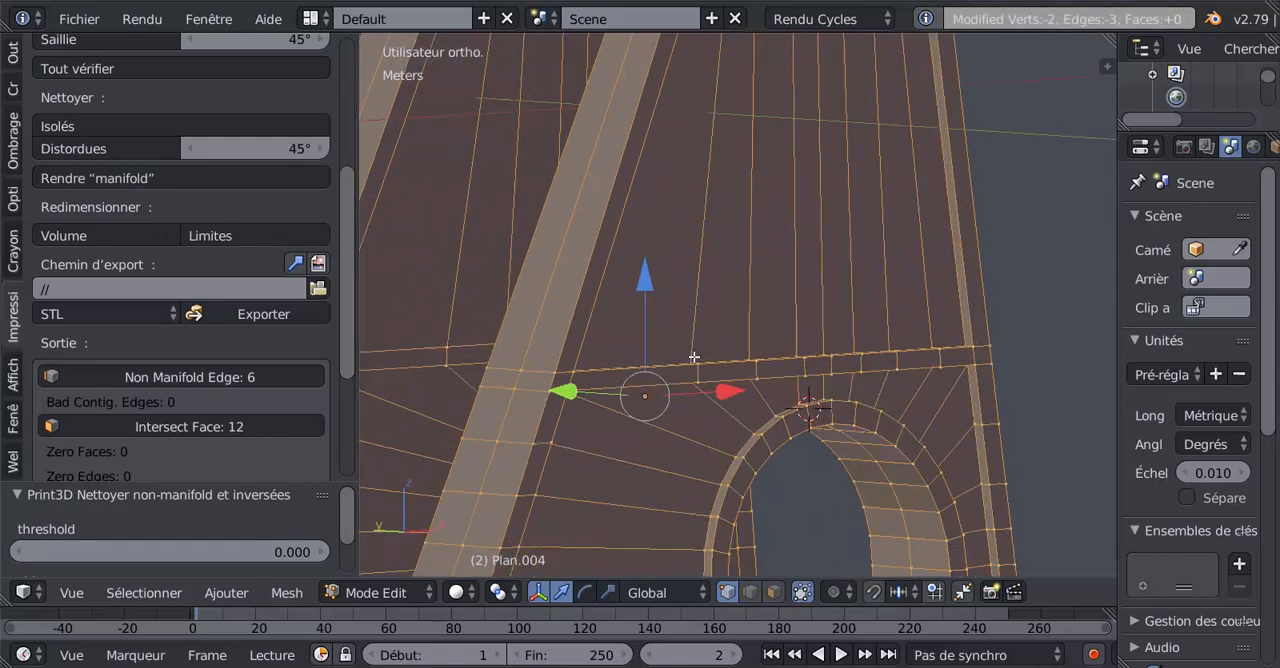
middle_drag(643, 381, 629, 417)
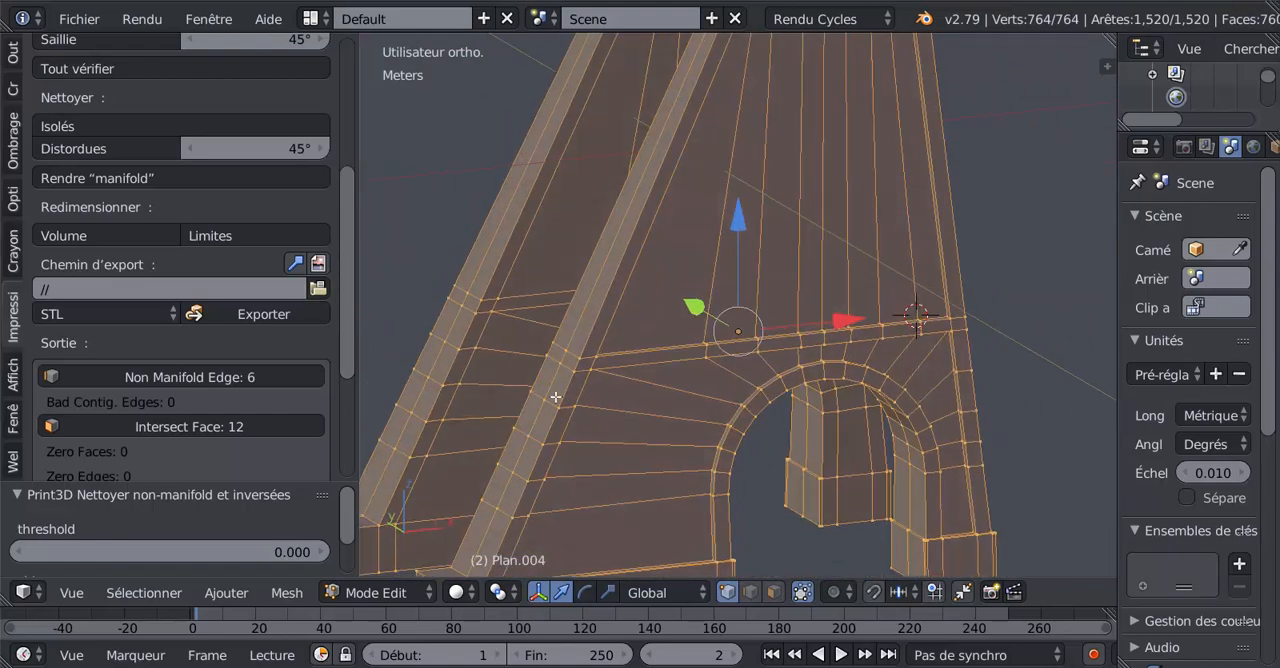
scroll(516, 355, down, 5)
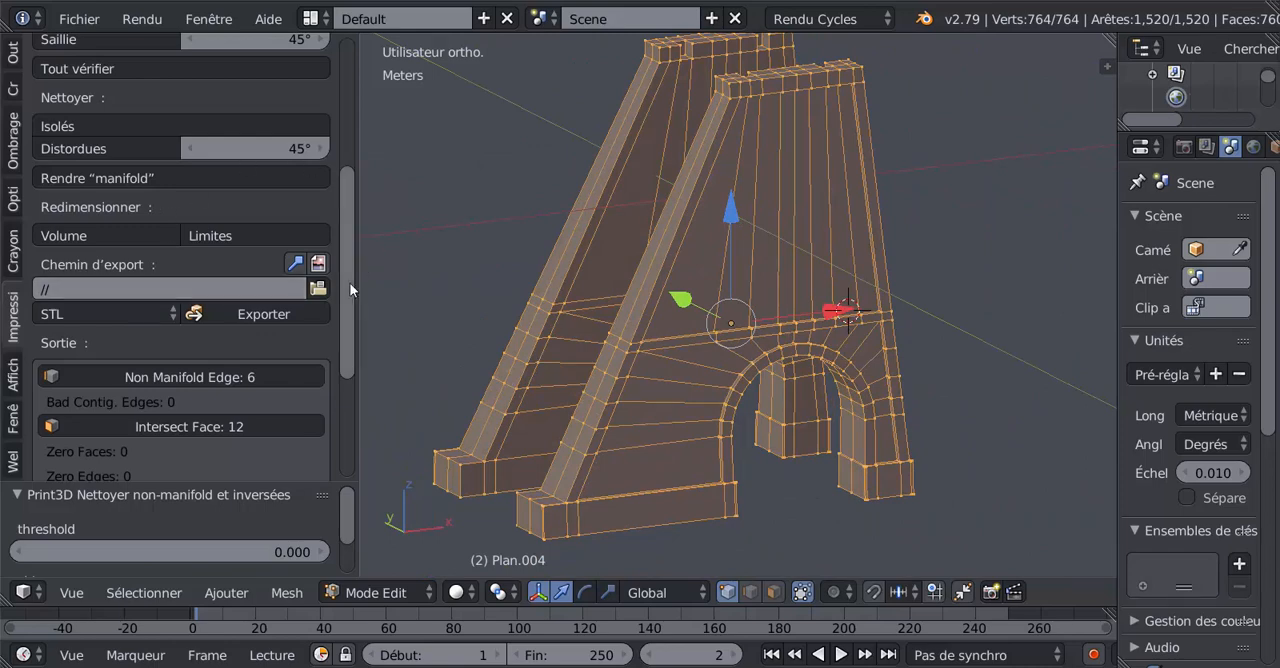
Rerun all the 3D print checks on the cleaned mesh and review the updated report.
scroll(353, 233, up, 3)
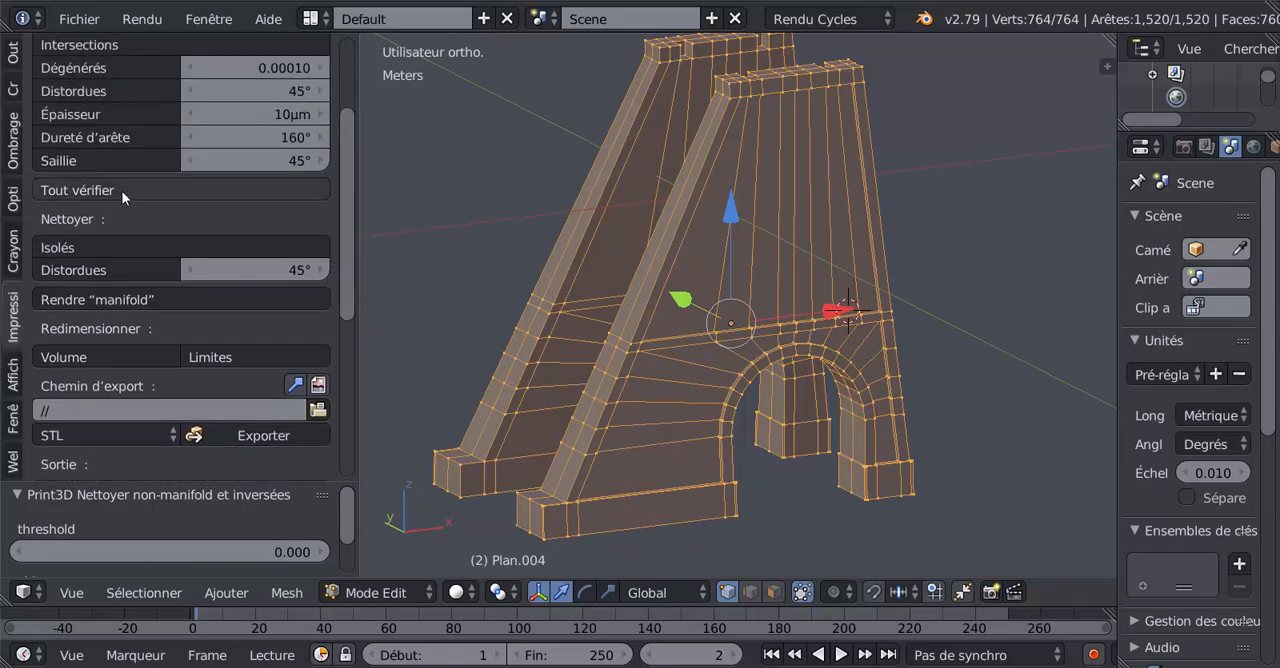
click(252, 189)
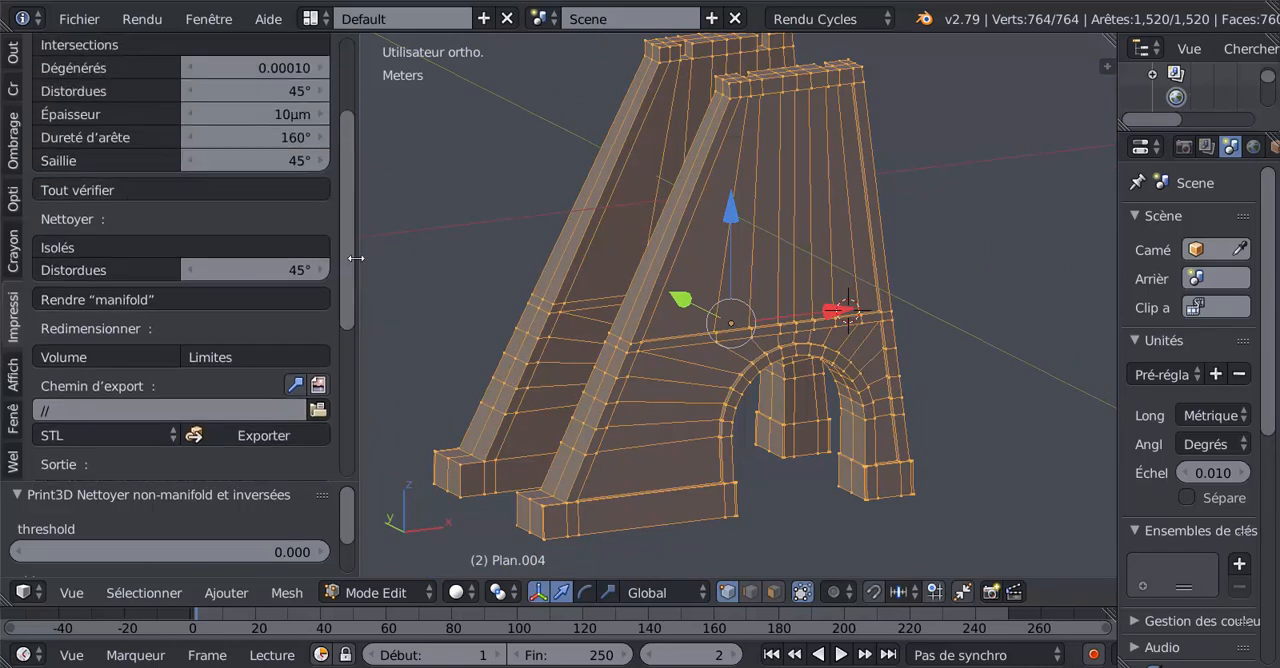
scroll(353, 263, down, 4)
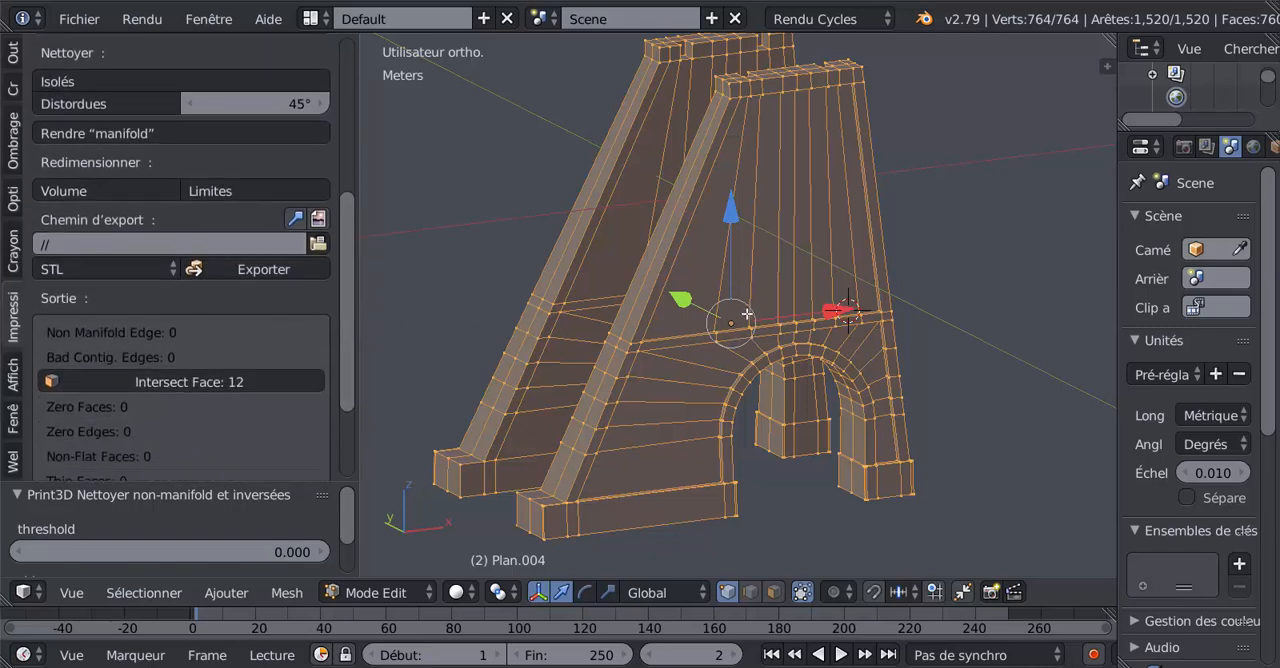
Remove duplicate vertices across the whole mesh with a 1 µm merge distance, and return to Object mode to view both sides.
click(13, 55)
drag(345, 103, 357, 223)
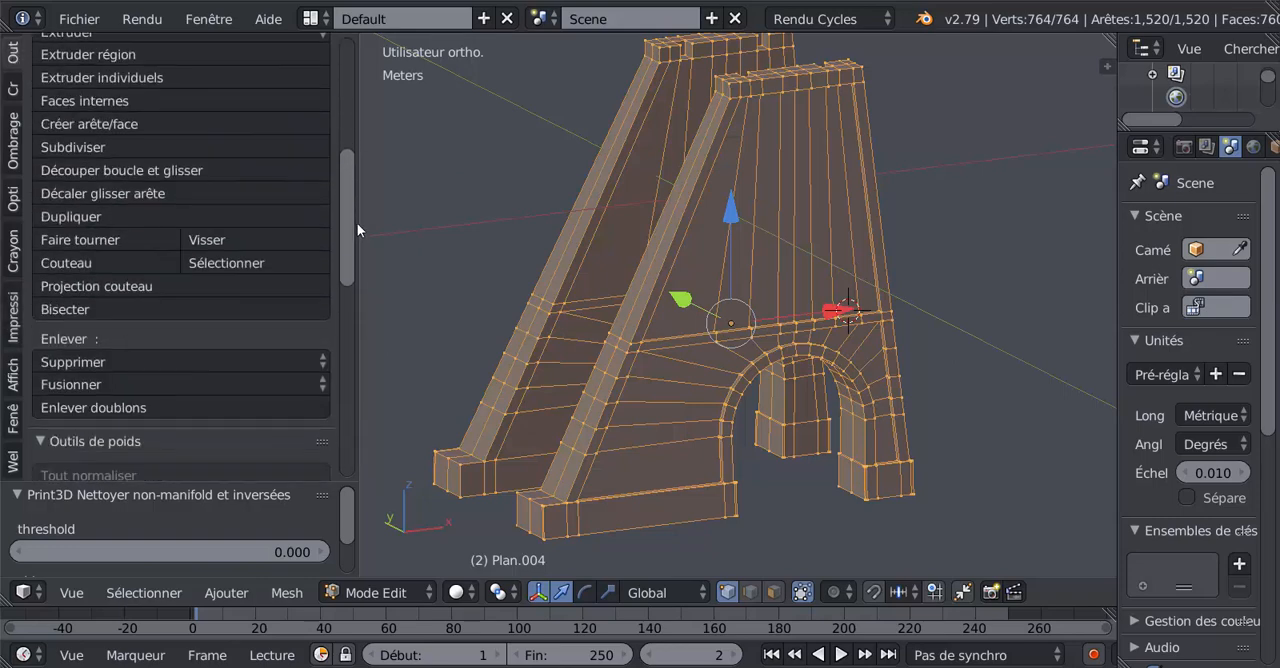
click(110, 409)
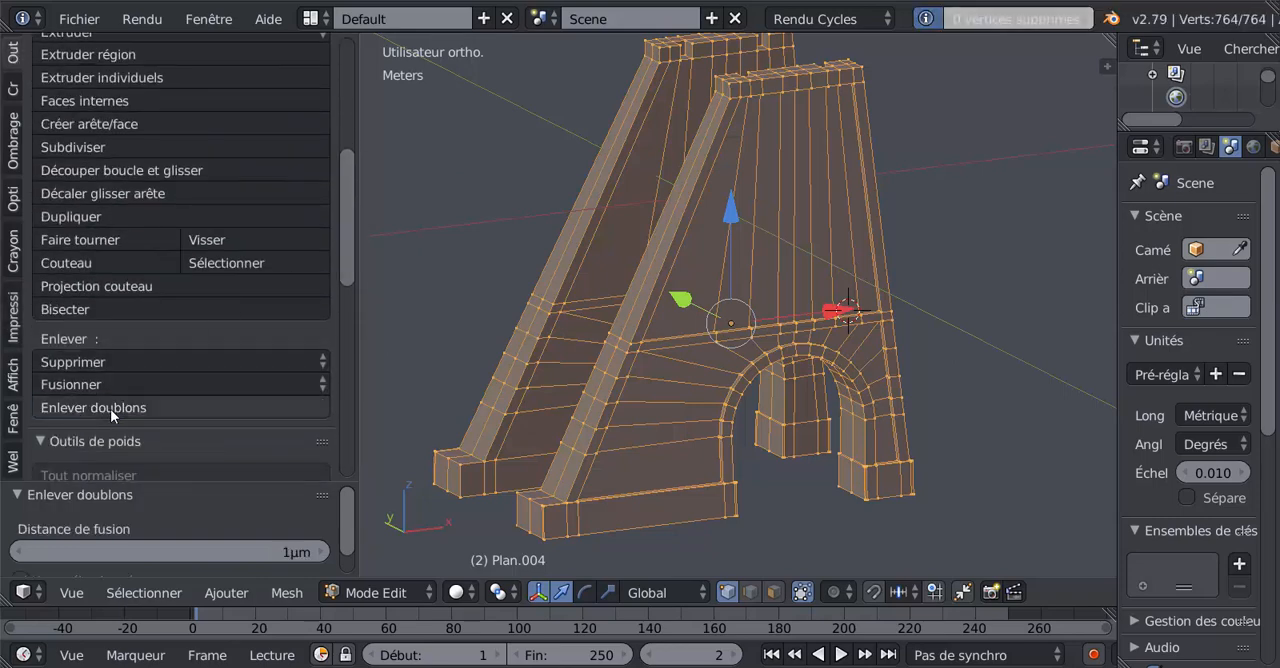
key(Tab)
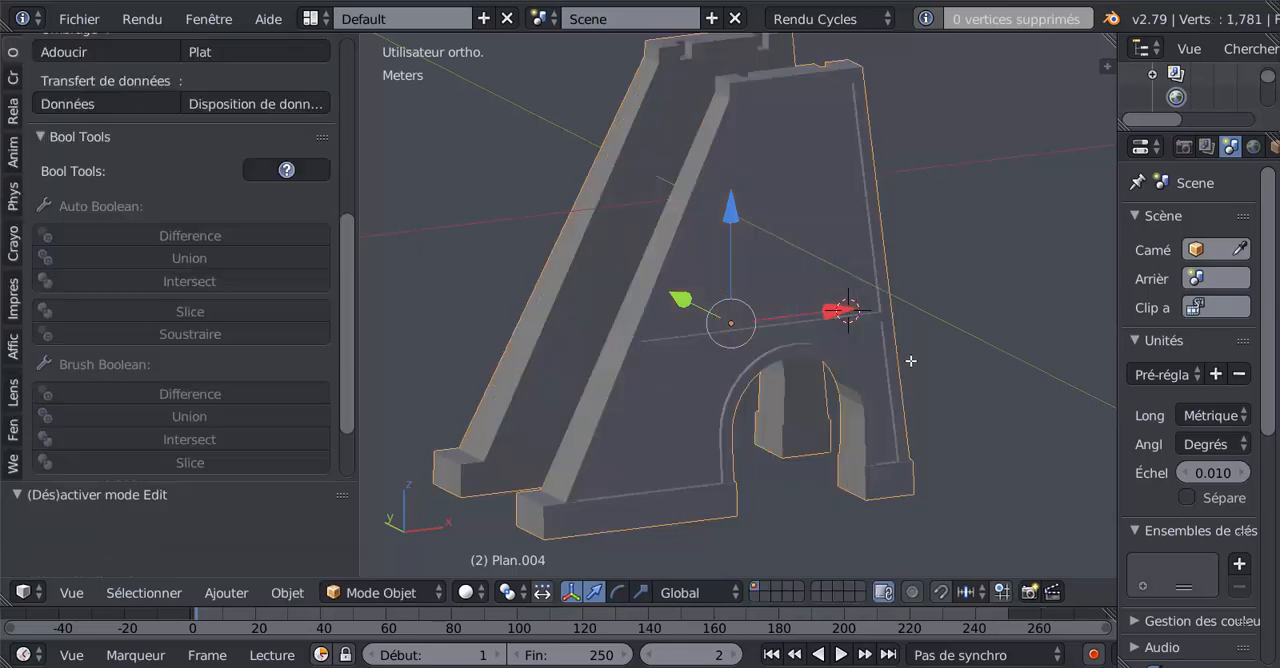
middle_drag(822, 343, 703, 325)
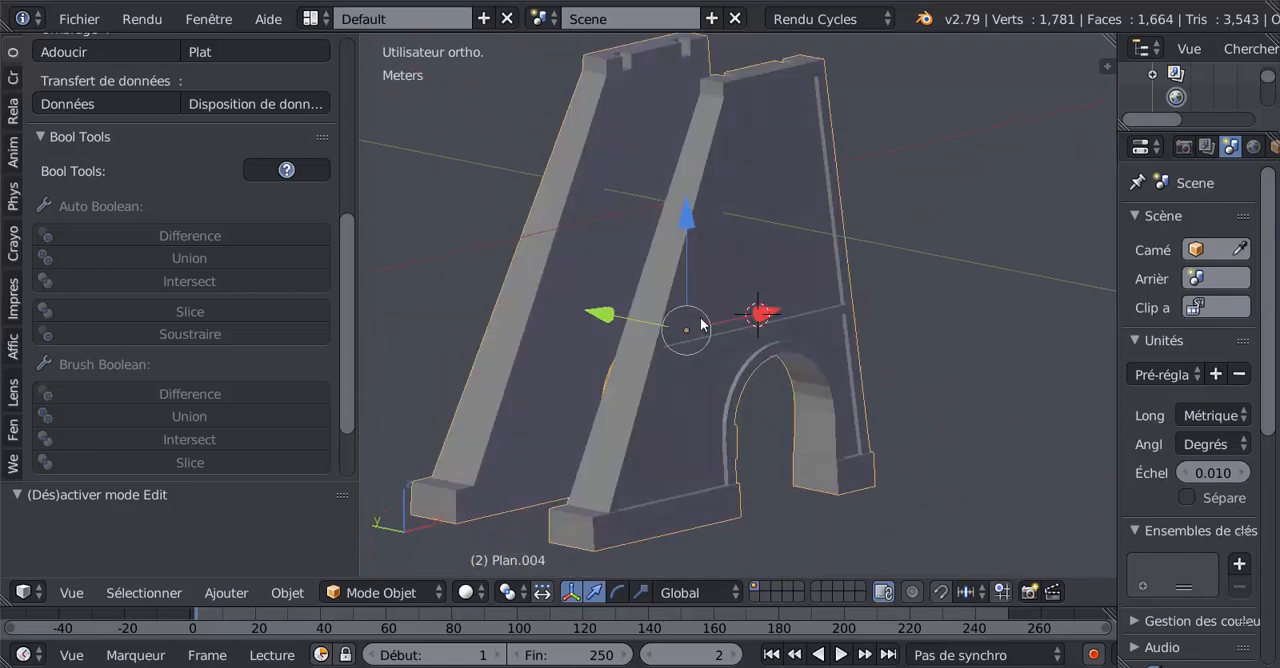
middle_drag(848, 298, 557, 376)
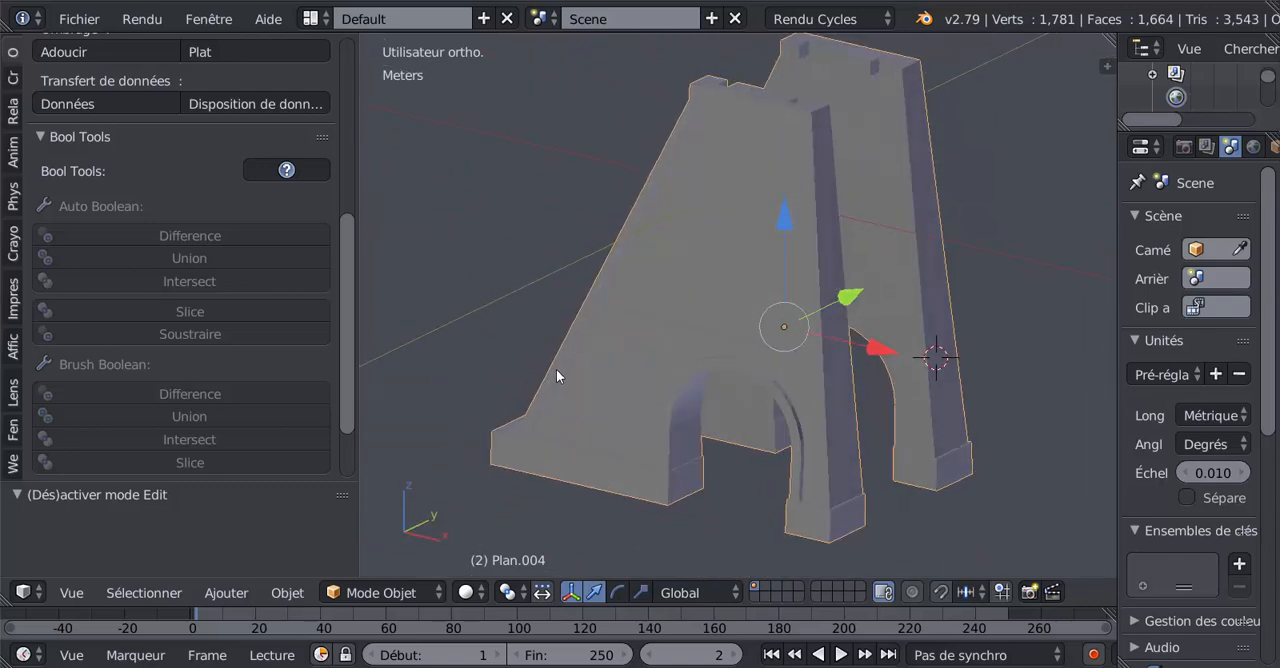
Show and widen the 3D view's properties sidebar, and enable ambient occlusion for the viewport shading.
key(n)
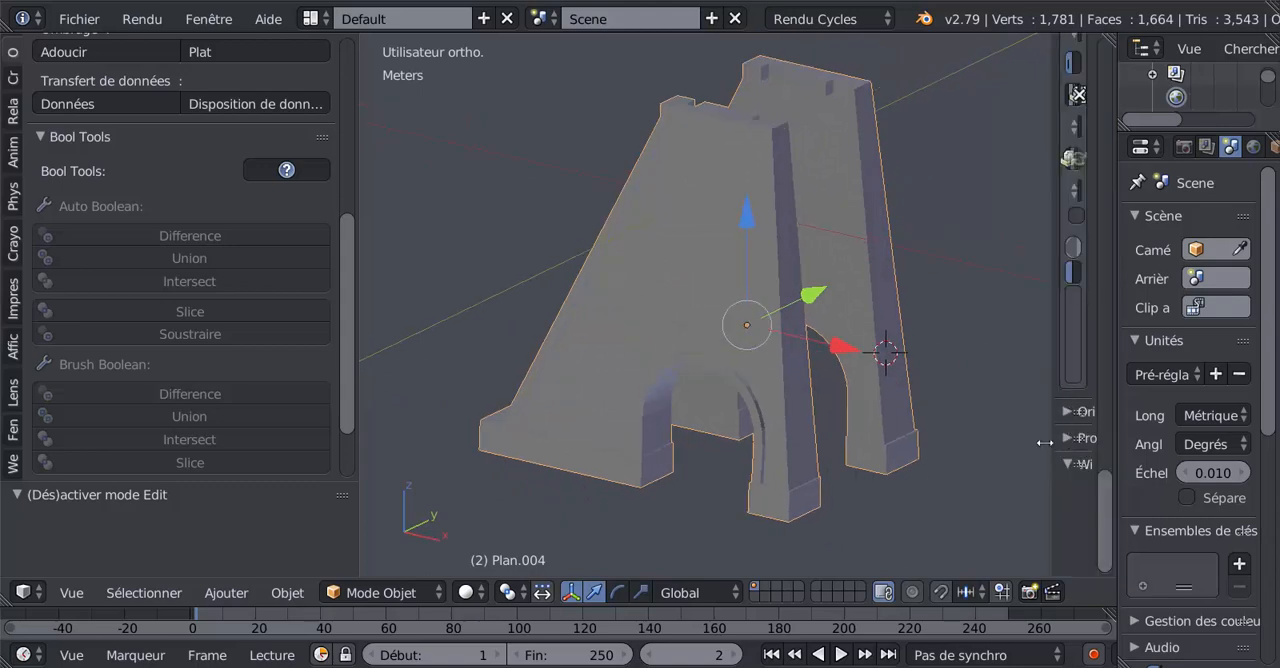
drag(1050, 403, 933, 408)
scroll(1020, 450, down, 5)
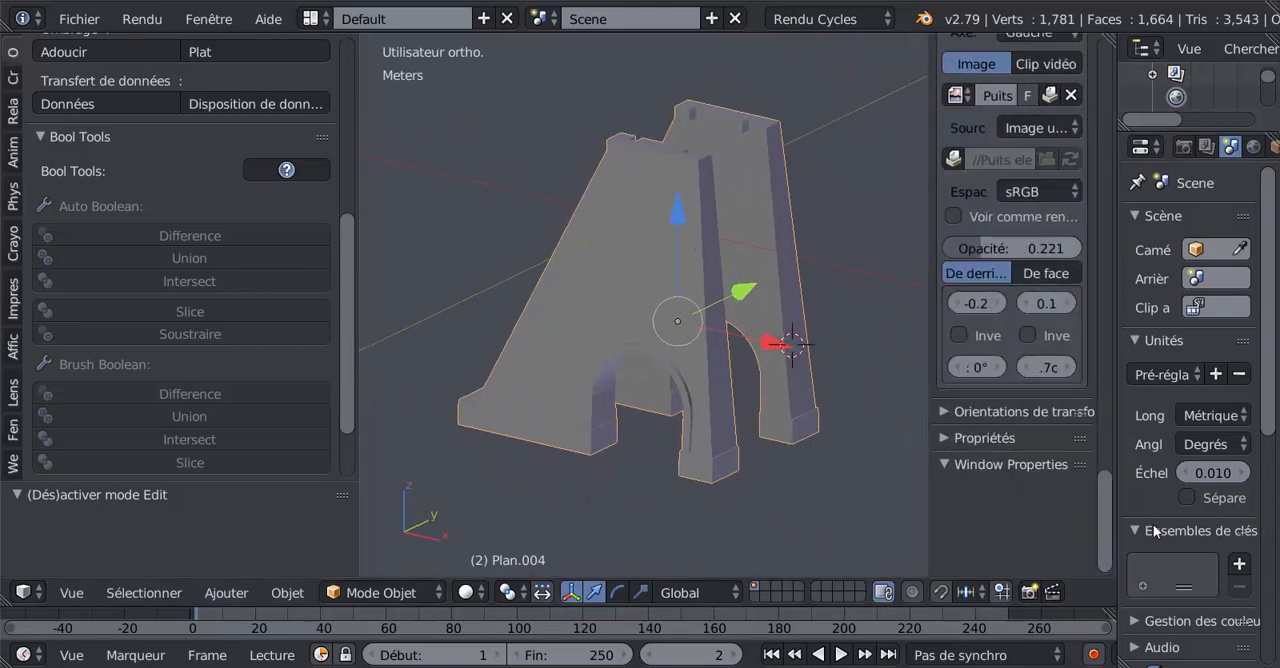
drag(1108, 527, 1115, 342)
drag(928, 285, 866, 289)
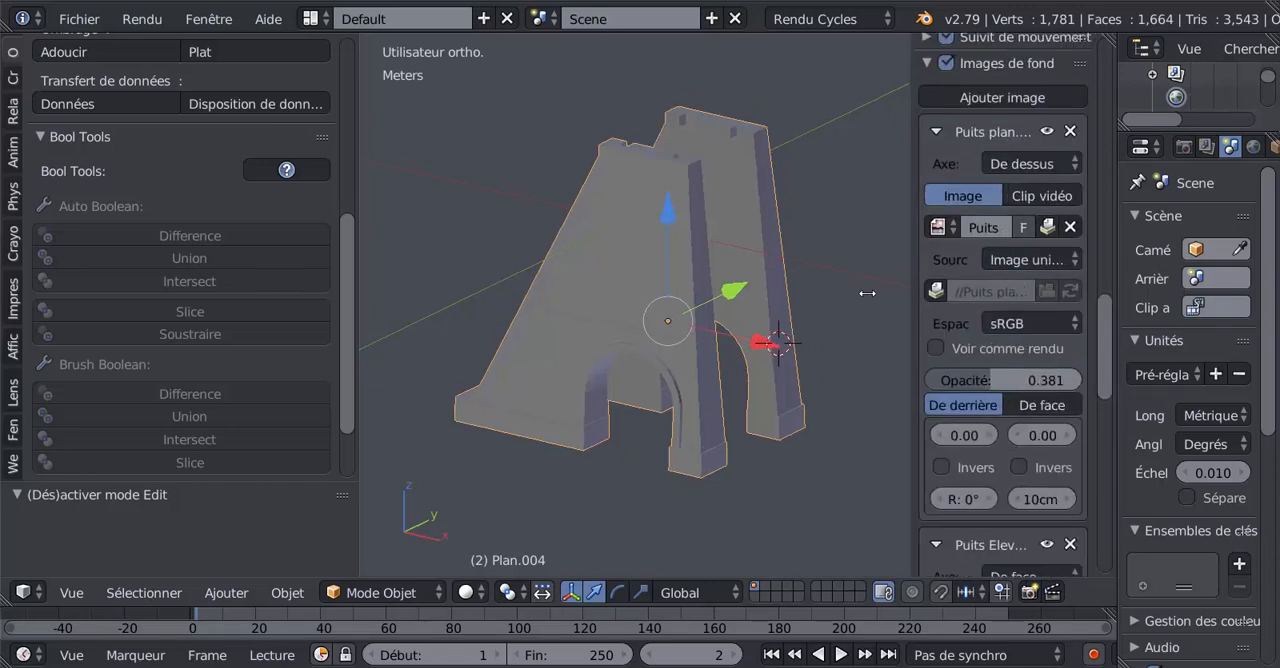
scroll(1109, 331, up, 5)
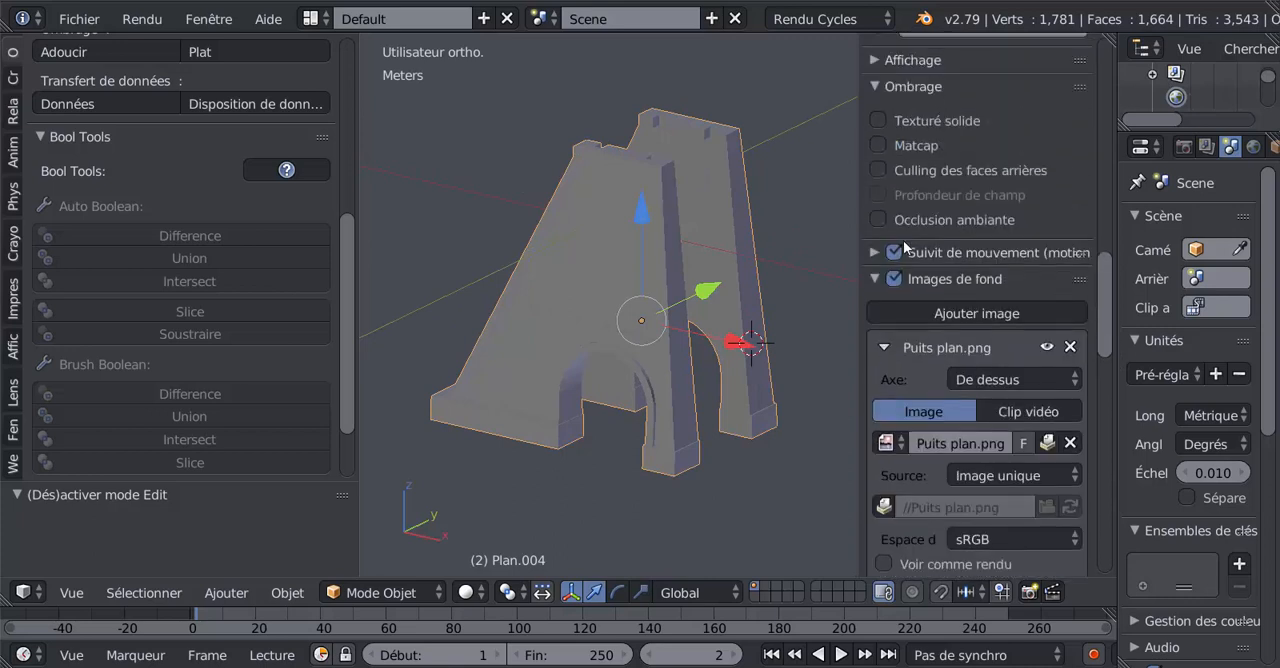
click(879, 219)
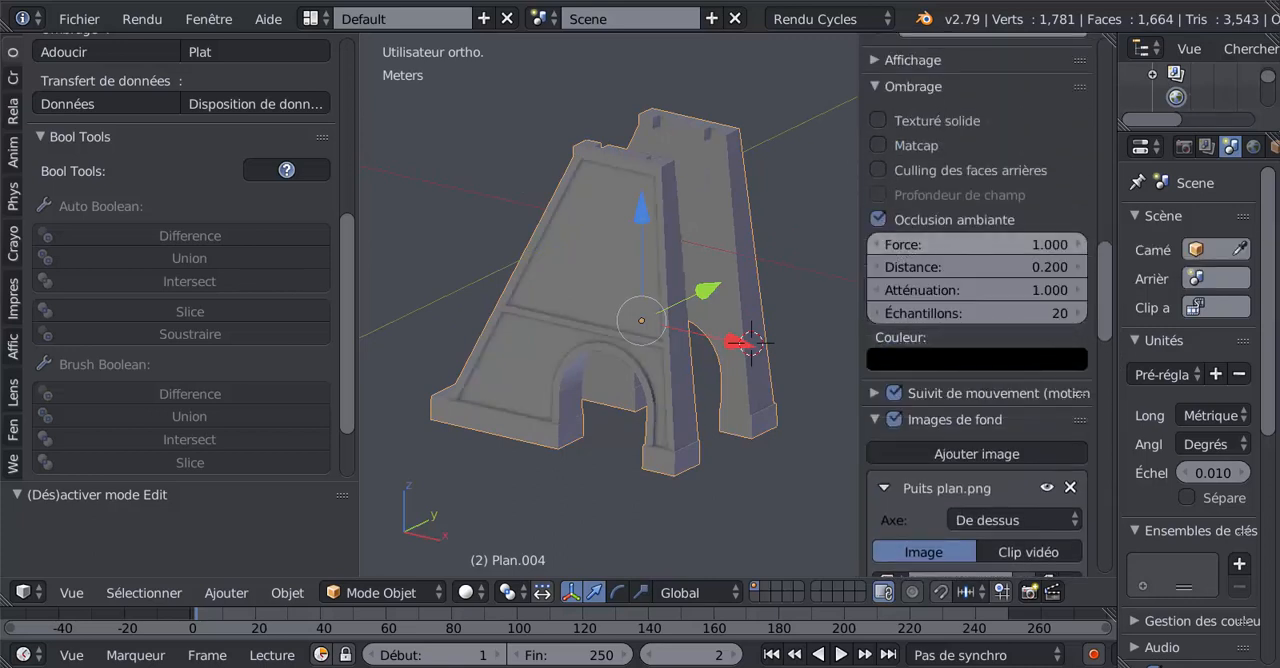
Set the ambient occlusion strength to 6.3, inspect the shaded walls and narrow the properties sidebar.
drag(975, 244, 1005, 244)
middle_drag(486, 297, 734, 343)
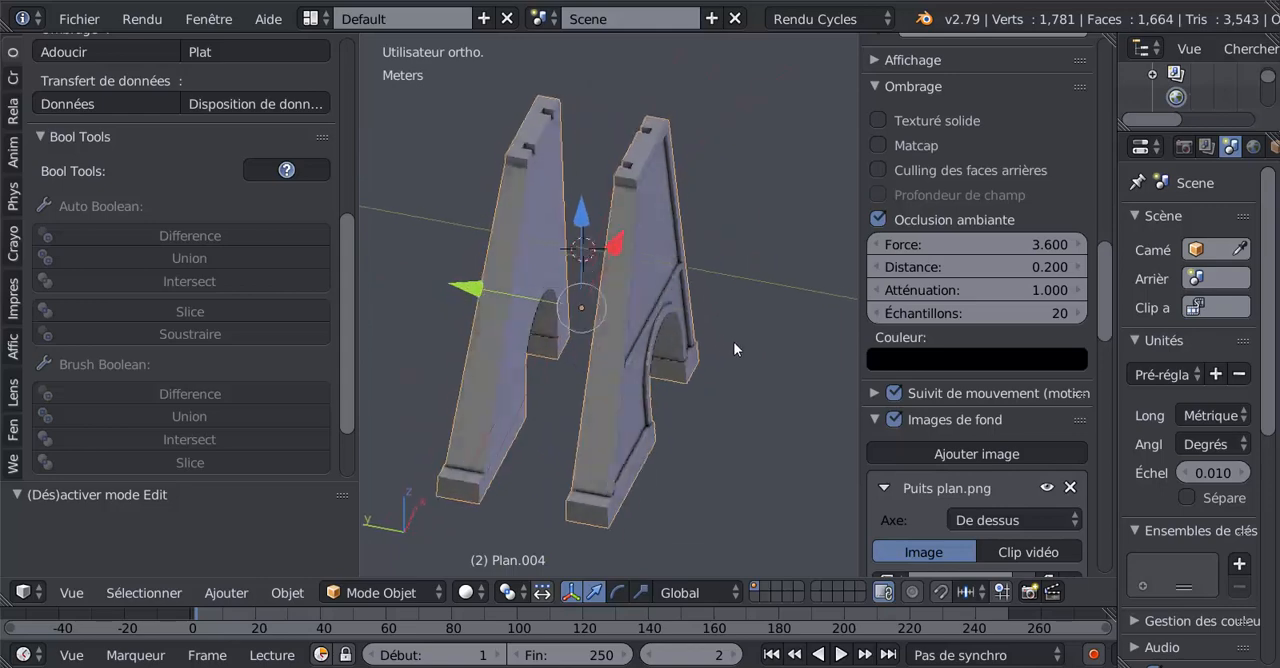
scroll(700, 335, up, 5)
mouse_move(960, 244)
mouse_down()
mouse_move(1090, 244)
mouse_move(936, 243)
mouse_up()
middle_drag(650, 300, 693, 239)
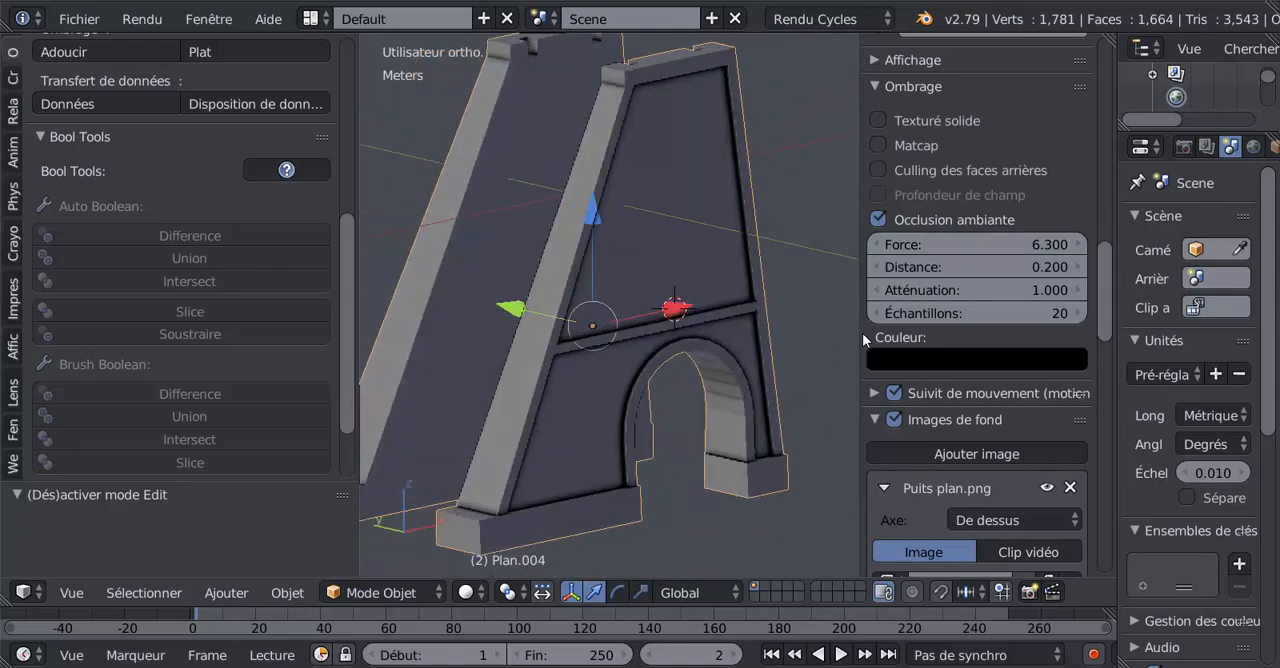
drag(860, 361, 1052, 365)
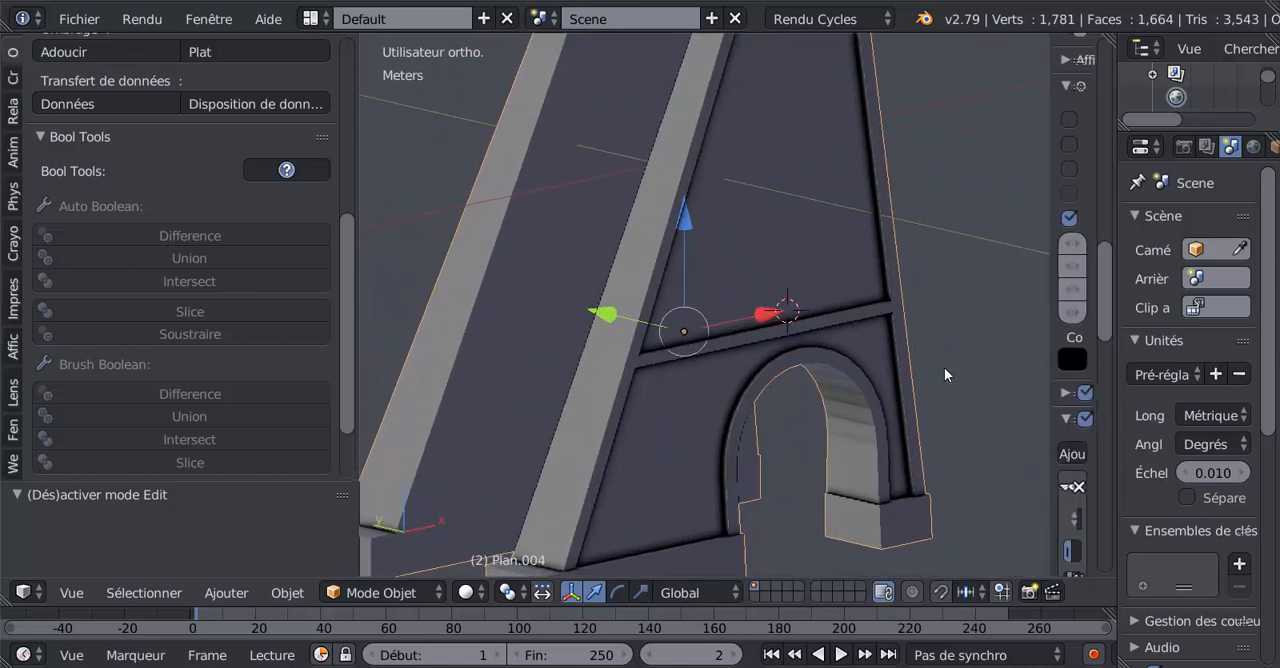
scroll(944, 367, down, 4)
shift+middle_drag(938, 365, 953, 390)
scroll(930, 385, down, 3)
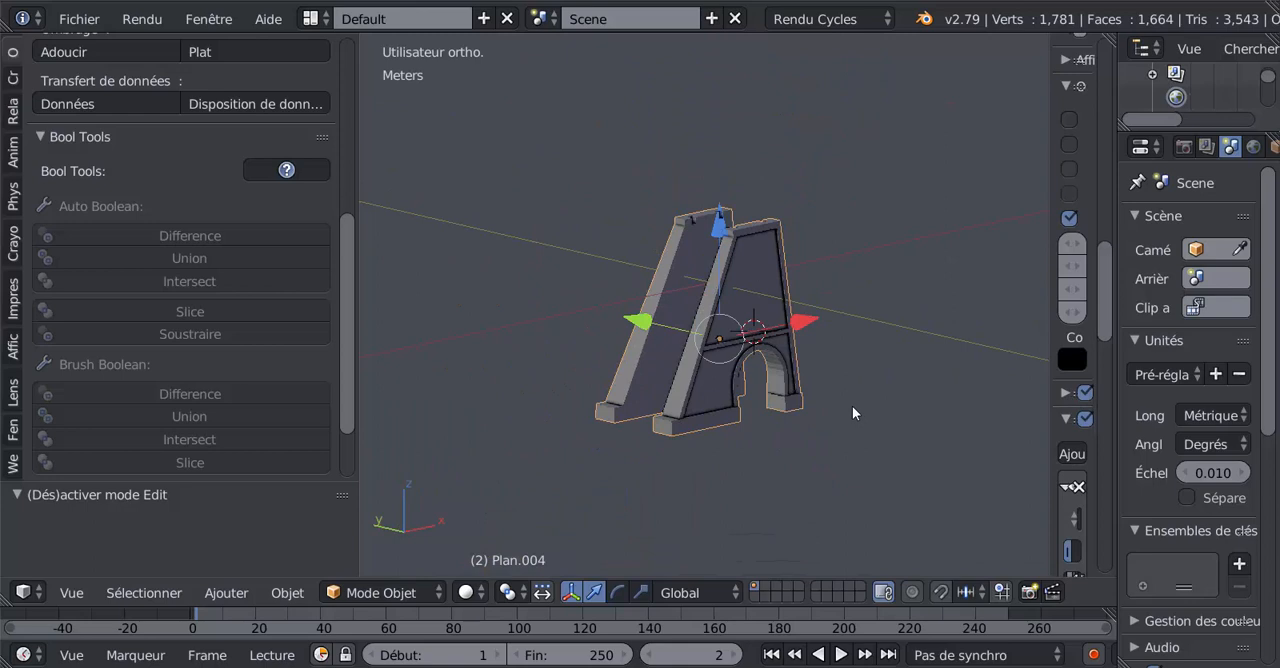
Reveal all hidden objects and bring the older wall copies into view.
key(alt+h)
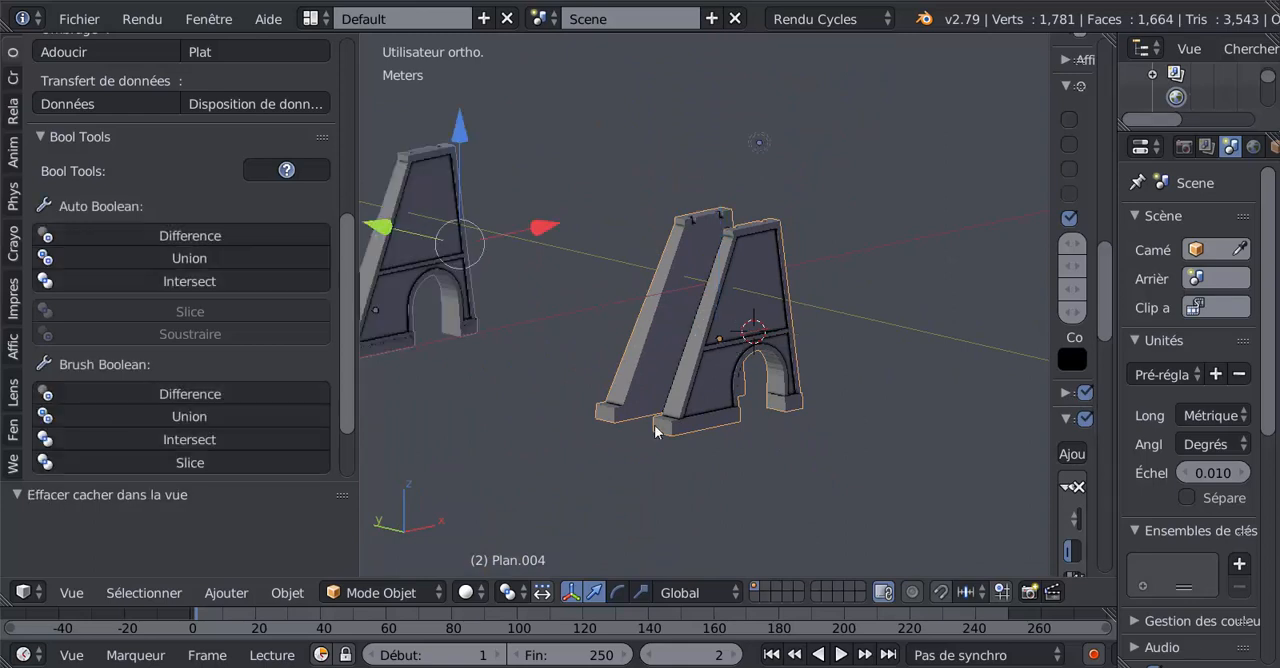
scroll(656, 426, down, 3)
shift+middle_drag(645, 402, 802, 440)
scroll(810, 438, up, 5)
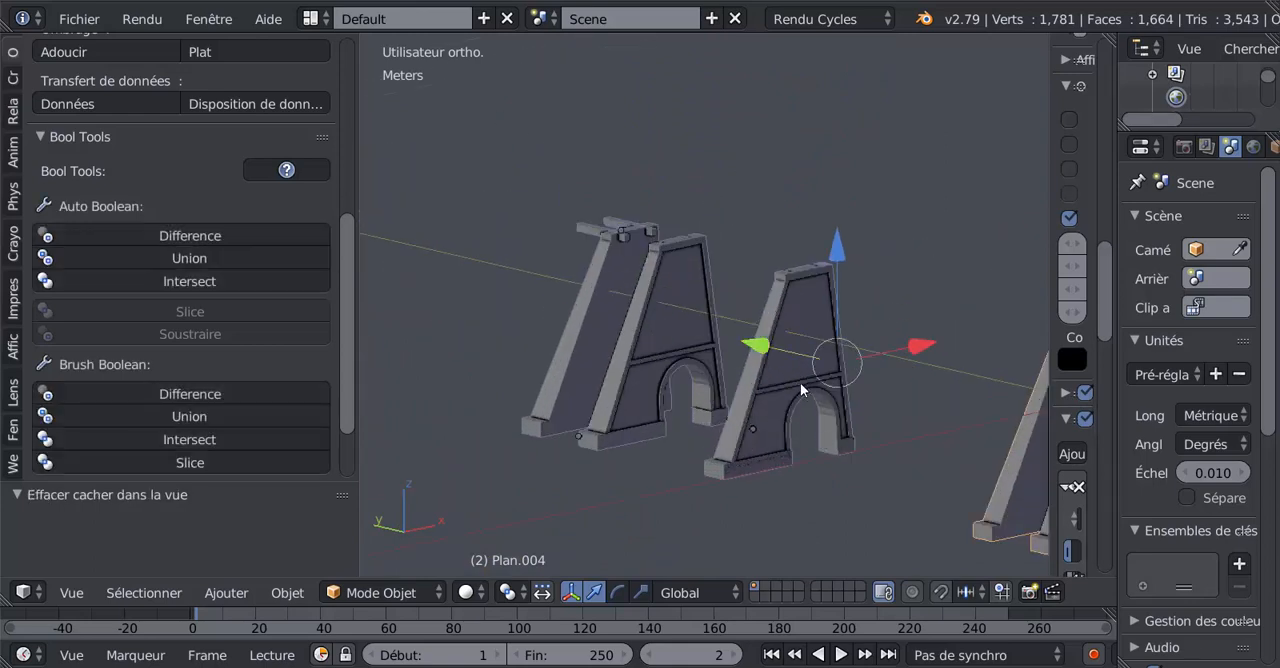
Delete the older arched wall copies and the two small leftover bars above them.
right_click(779, 386)
shift+right_click(656, 338)
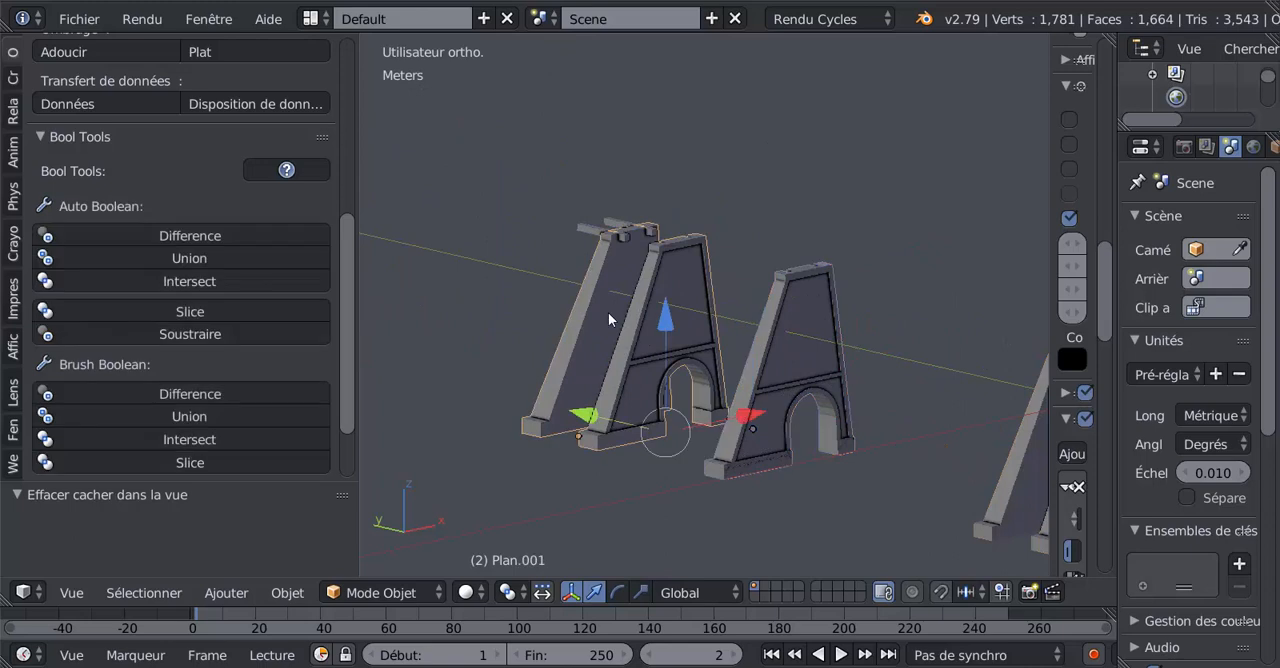
key(x)
click(665, 356)
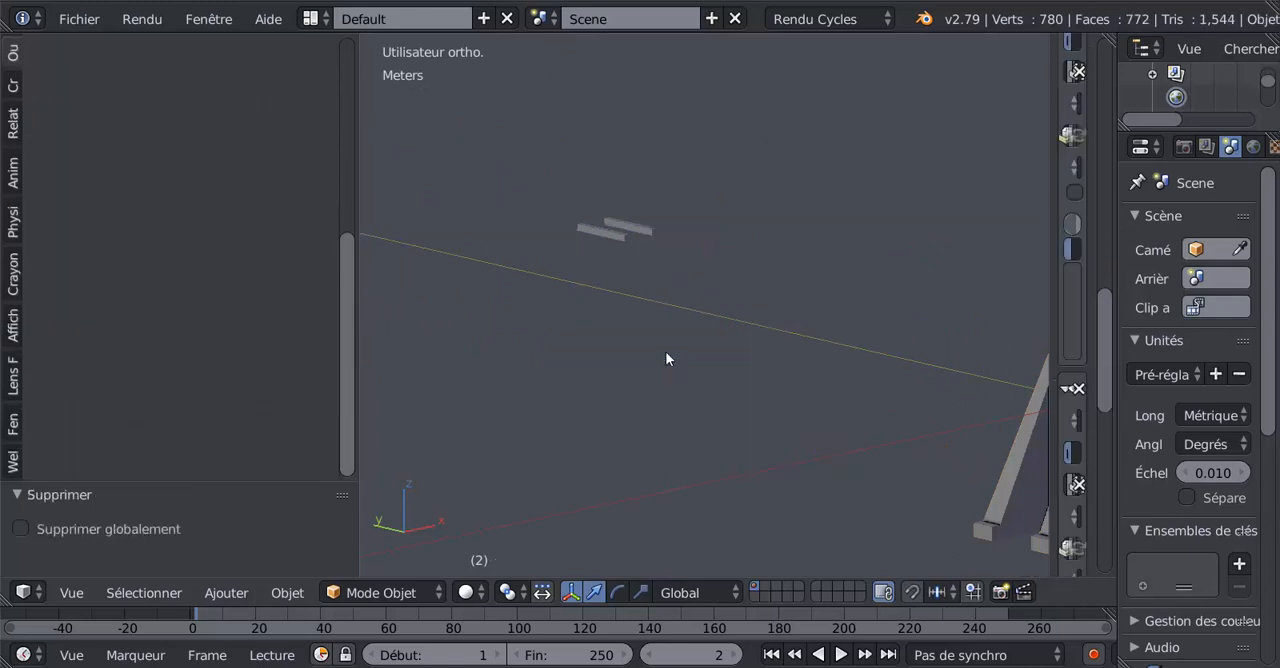
right_click(620, 245)
key(Delete)
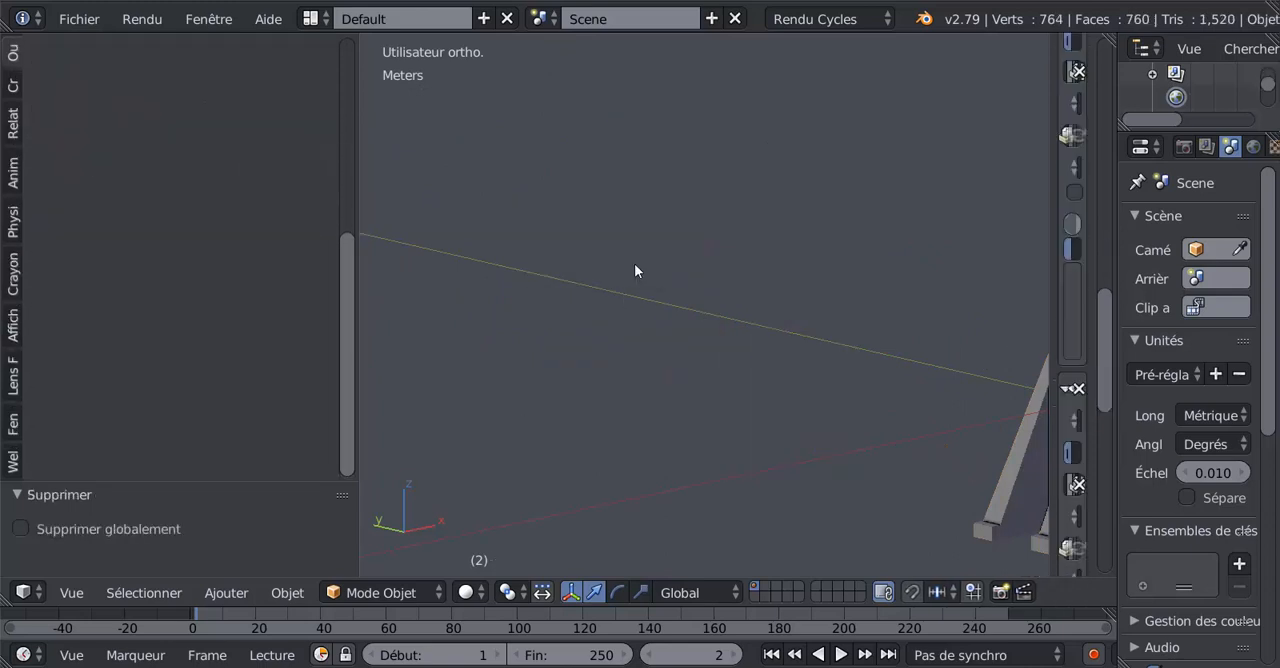
Snap the 3D cursor to the scene centre and move the remaining pair of walls to it using the offset option.
scroll(671, 309, down, 4)
middle_drag(840, 442, 816, 381)
right_click(816, 381)
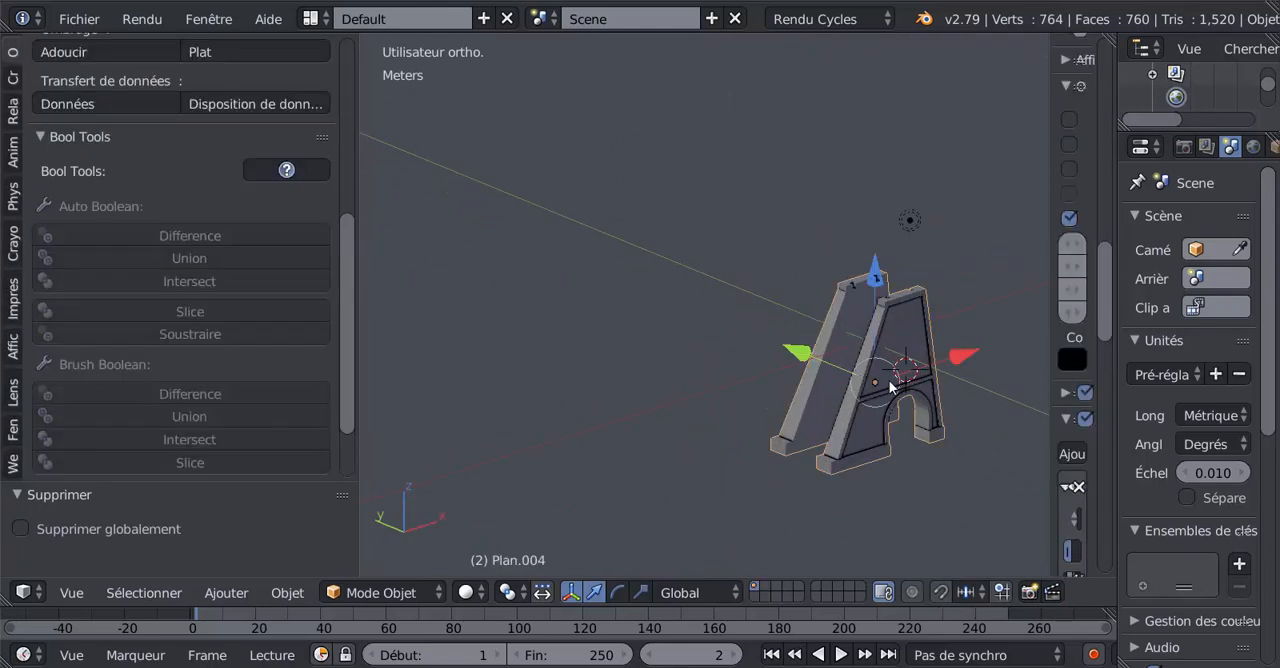
scroll(734, 368, down, 5)
key(shift+s)
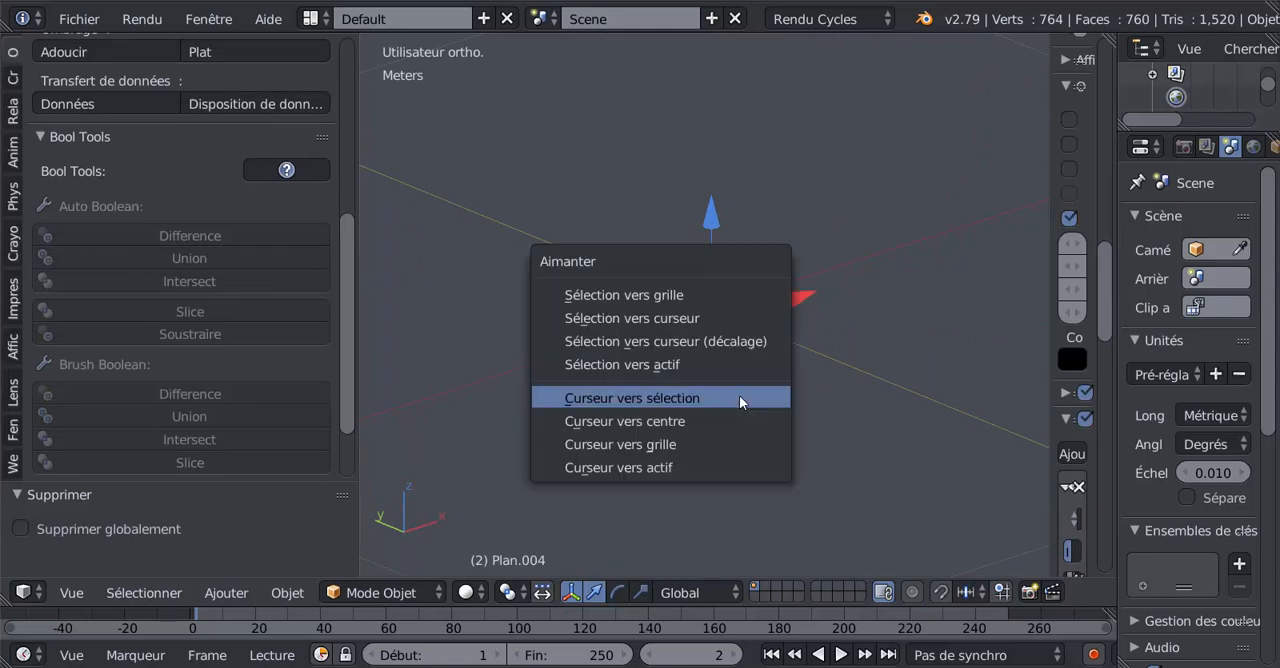
click(700, 418)
scroll(769, 392, up, 2)
key(shift+s)
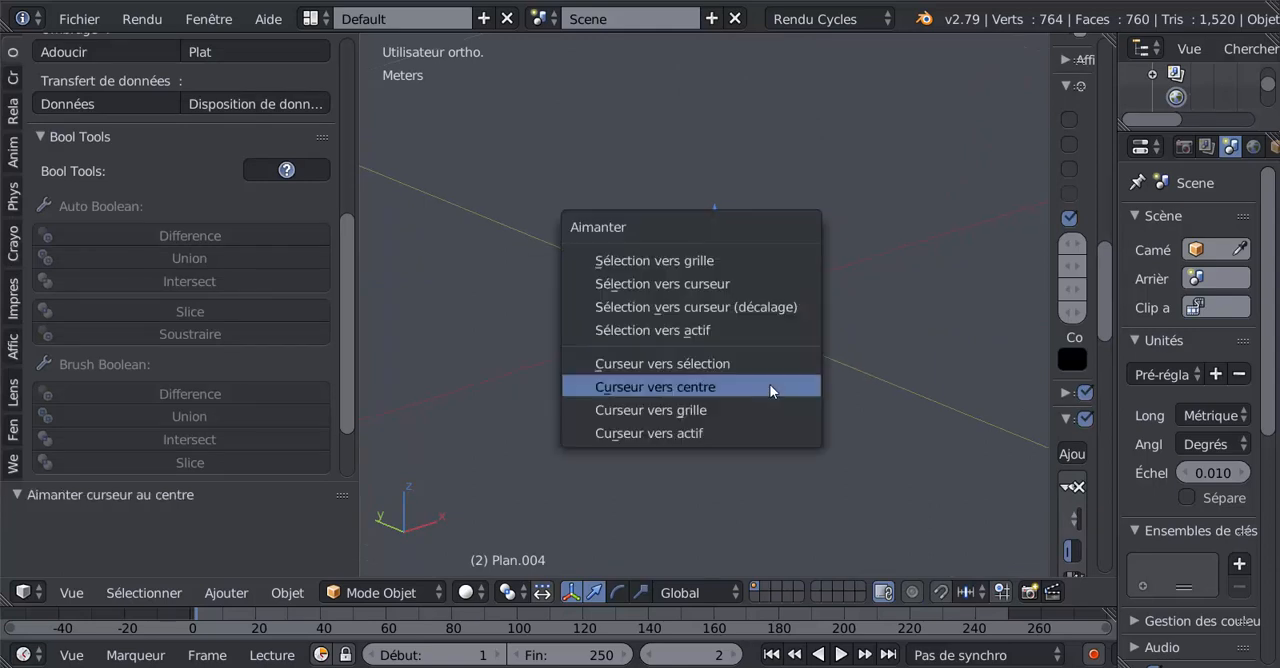
click(682, 309)
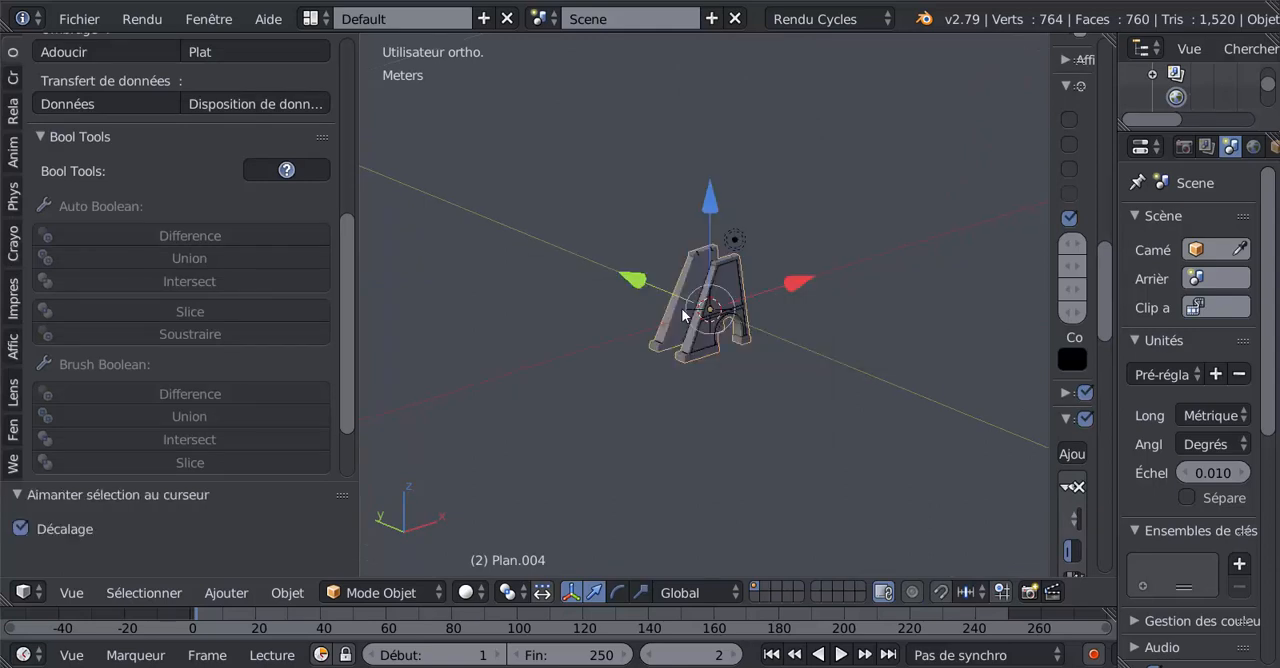
Examine the centred walls from several angles and up close, including the arches, top notches and recessed panels.
scroll(684, 310, up, 4)
scroll(709, 323, down, 3)
middle_drag(709, 328, 705, 366)
scroll(705, 366, up, 7)
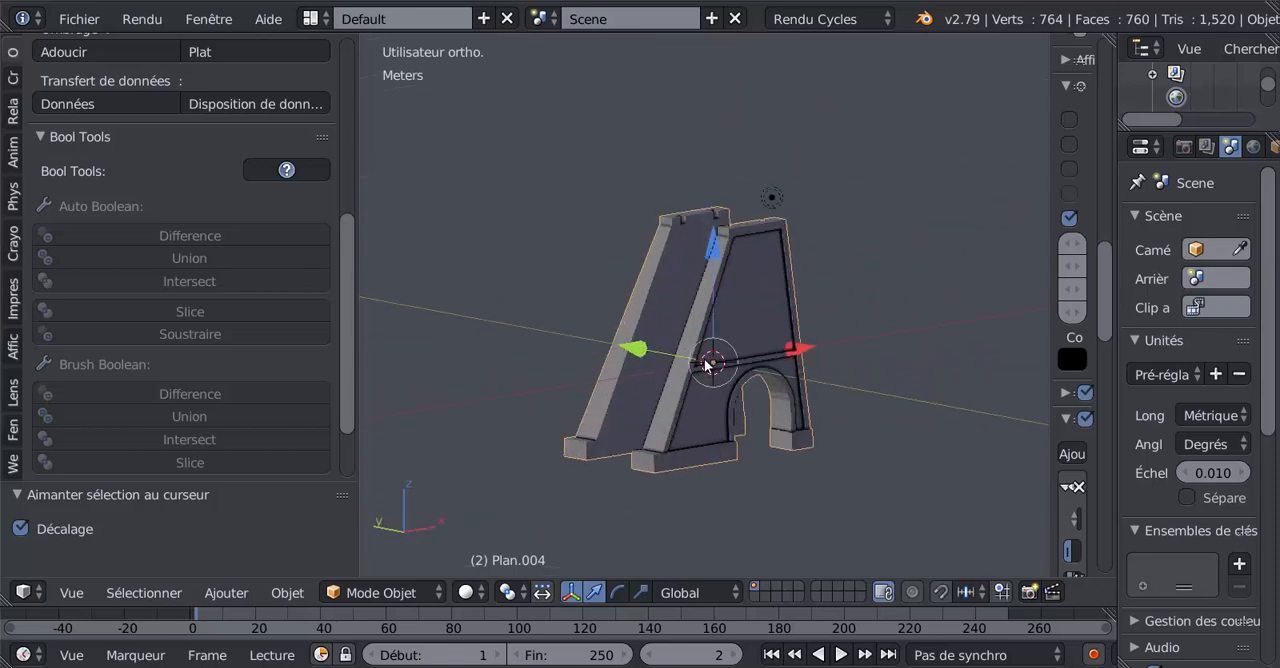
middle_drag(818, 357, 825, 348)
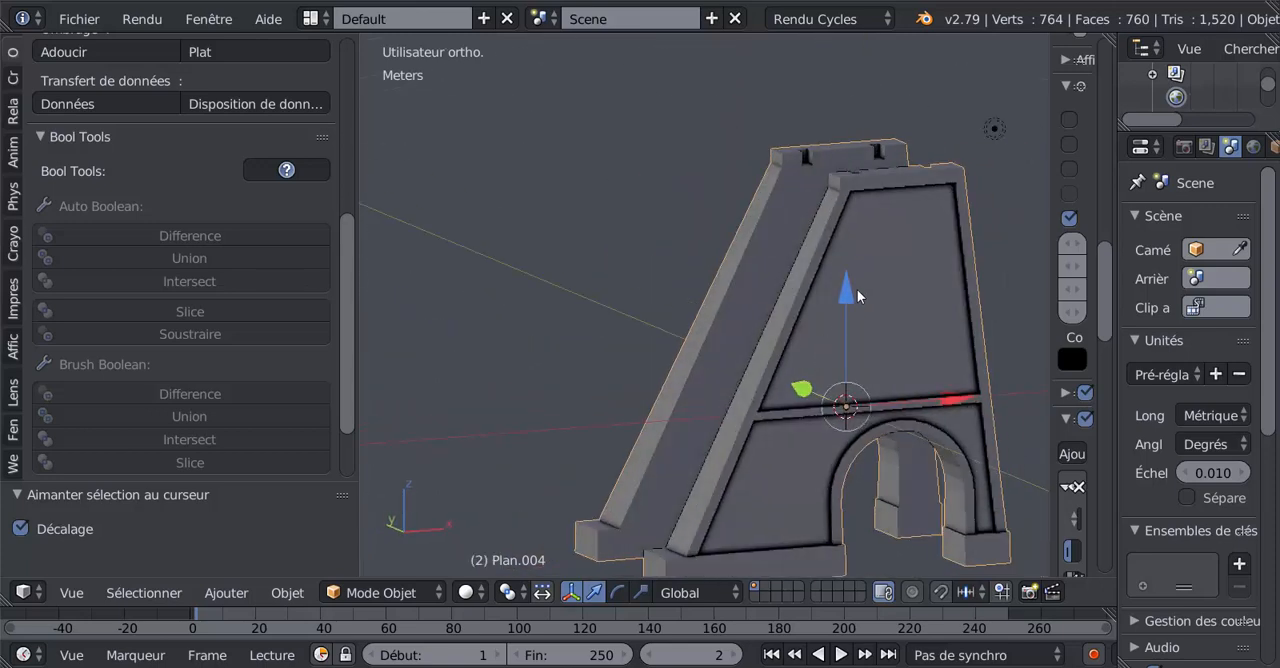
scroll(847, 300, down, 4)
middle_drag(795, 385, 843, 394)
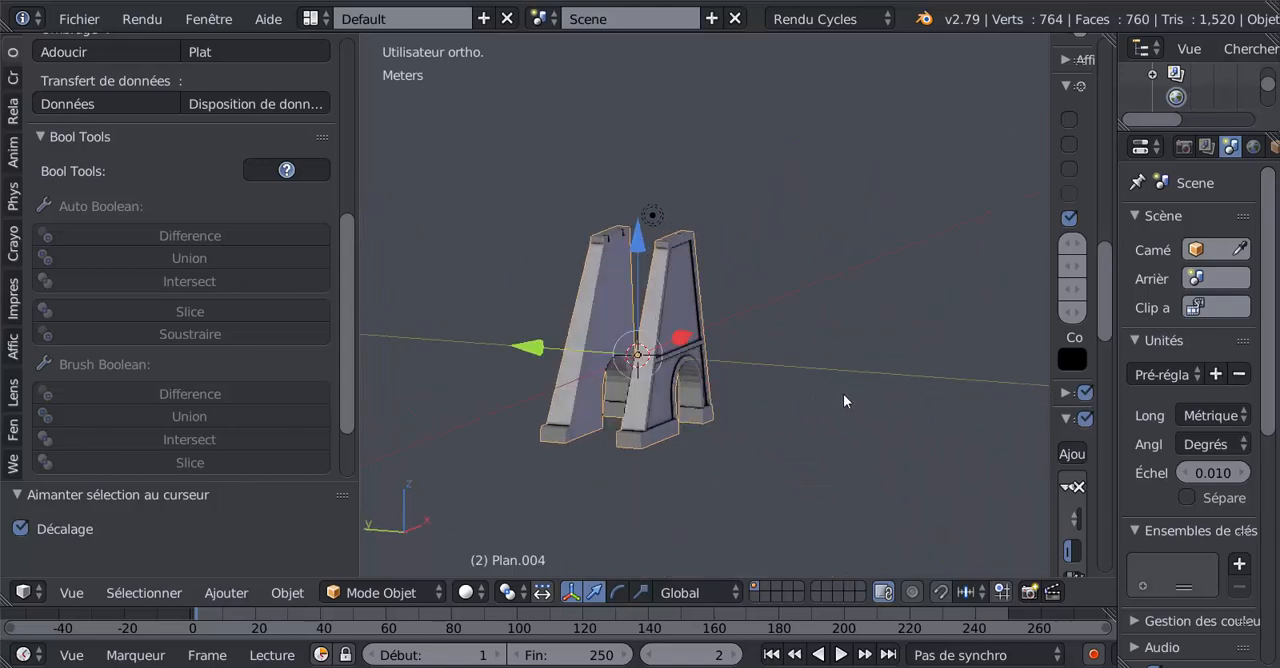
key(KP_Decimal)
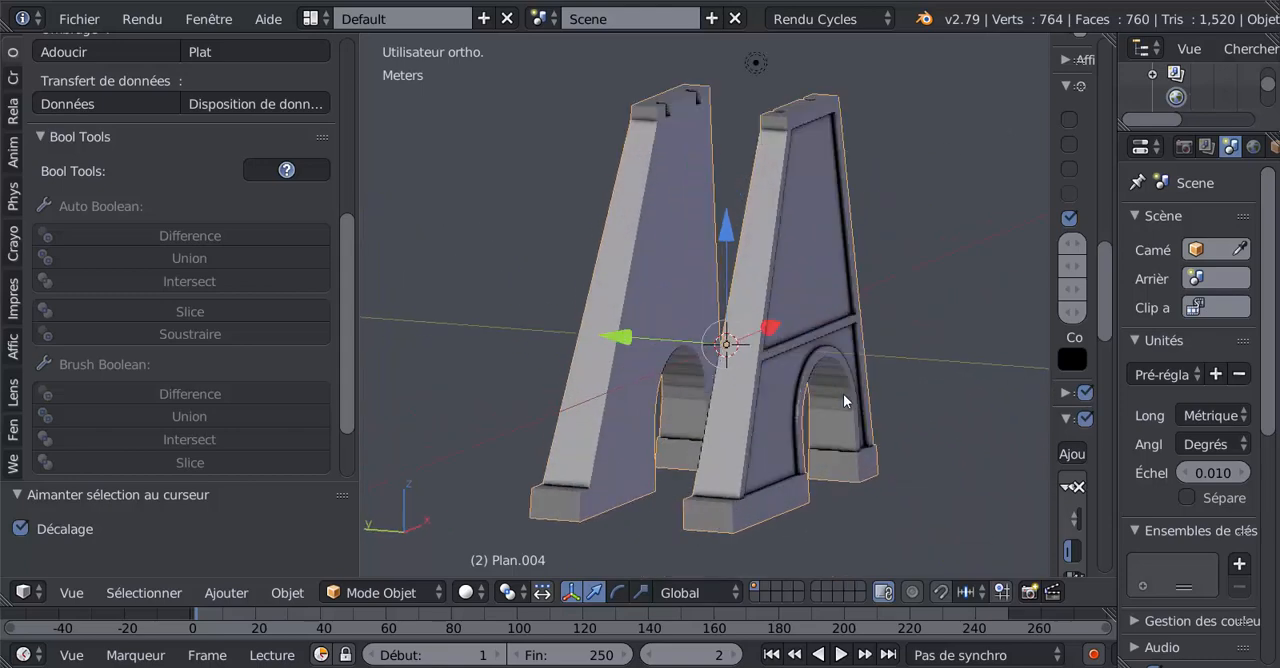
middle_drag(842, 393, 803, 434)
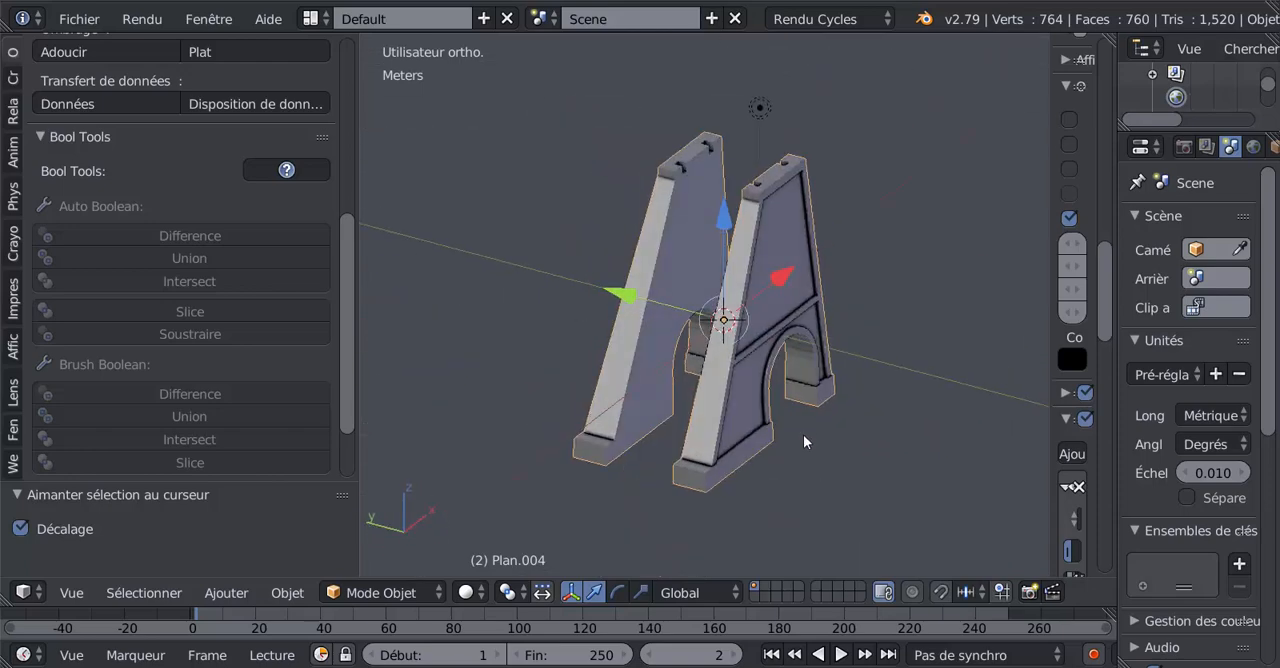
scroll(744, 443, up, 3)
middle_drag(810, 288, 749, 324)
scroll(1000, 270, down, 5)
scroll(749, 324, up, 5)
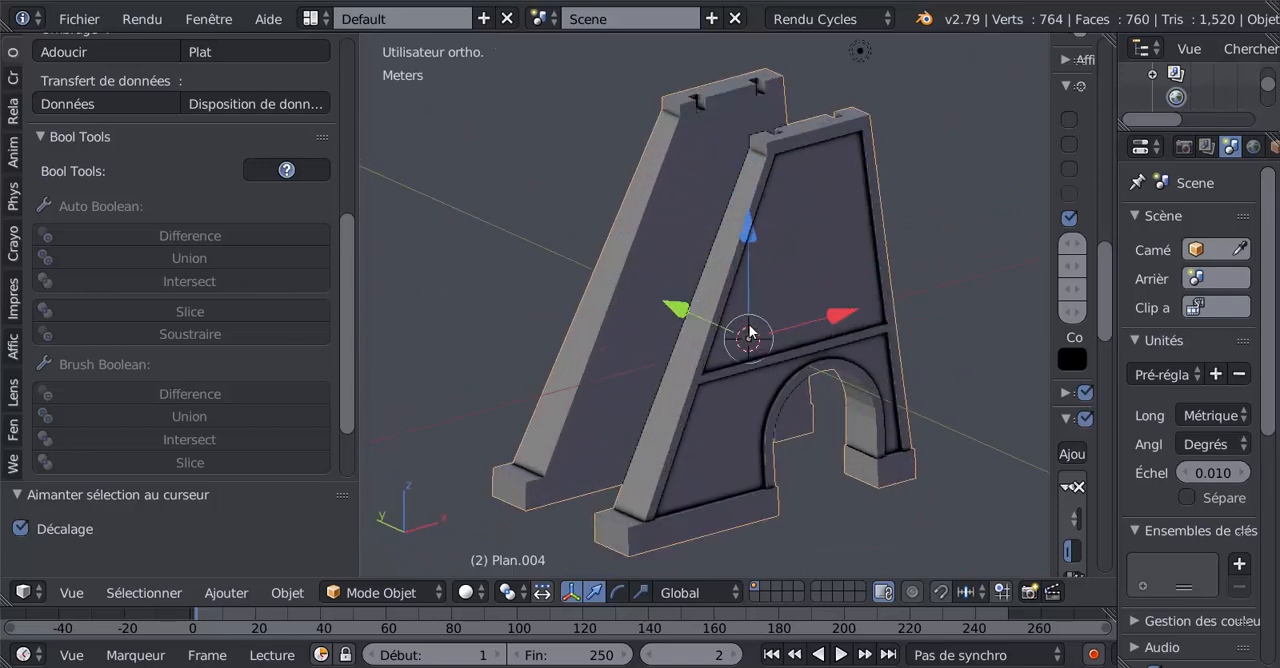
middle_drag(882, 368, 943, 346)
scroll(900, 358, down, 4)
middle_drag(772, 372, 700, 380)
scroll(704, 374, up, 8)
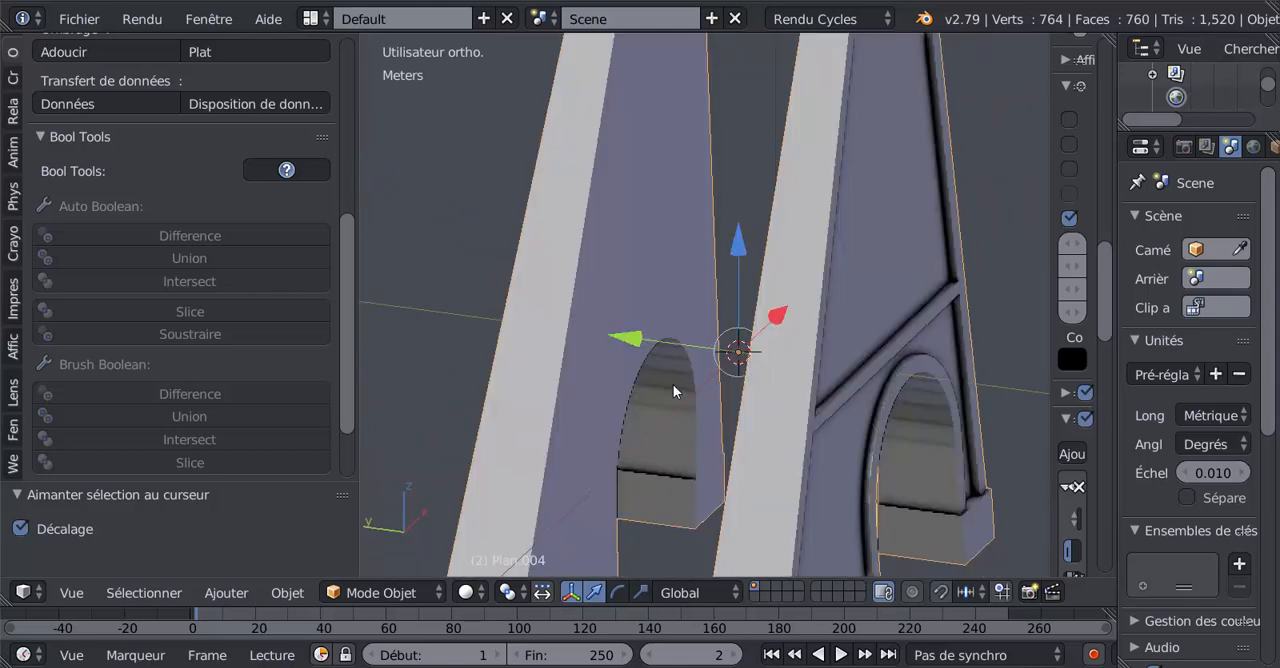
scroll(673, 384, down, 5)
middle_drag(746, 372, 727, 395)
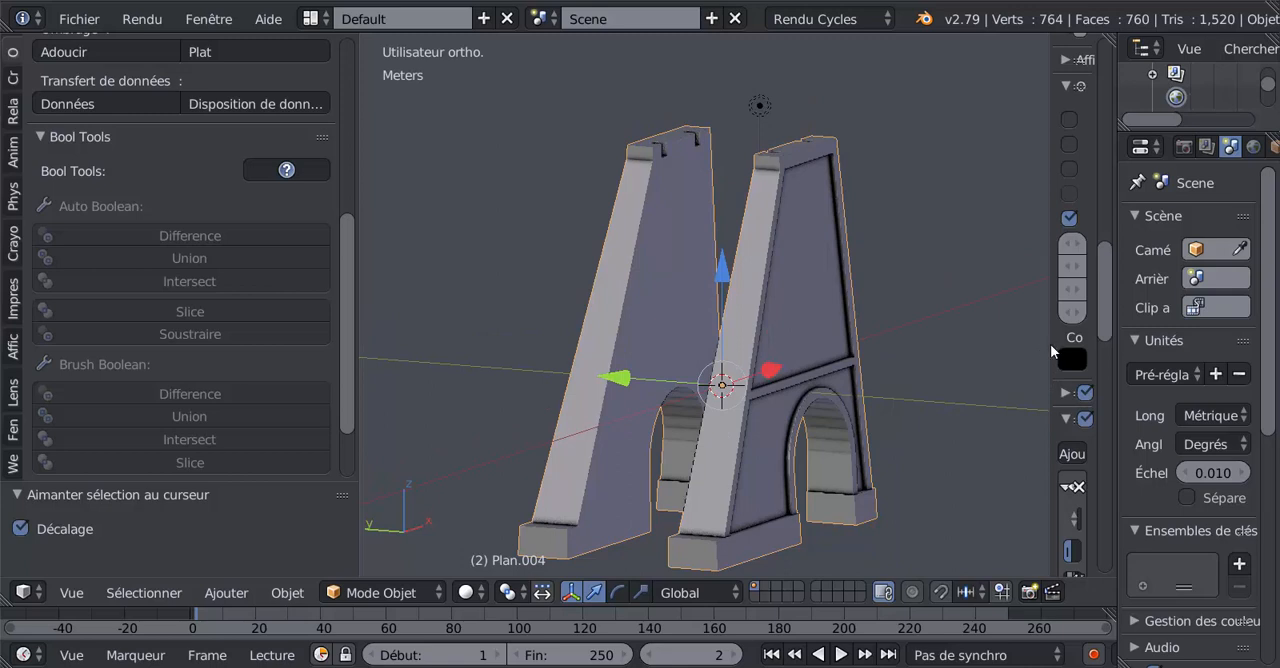
Hide the properties sidebar and narrow the tool shelf to enlarge the 3D view.
drag(1047, 345, 1187, 341)
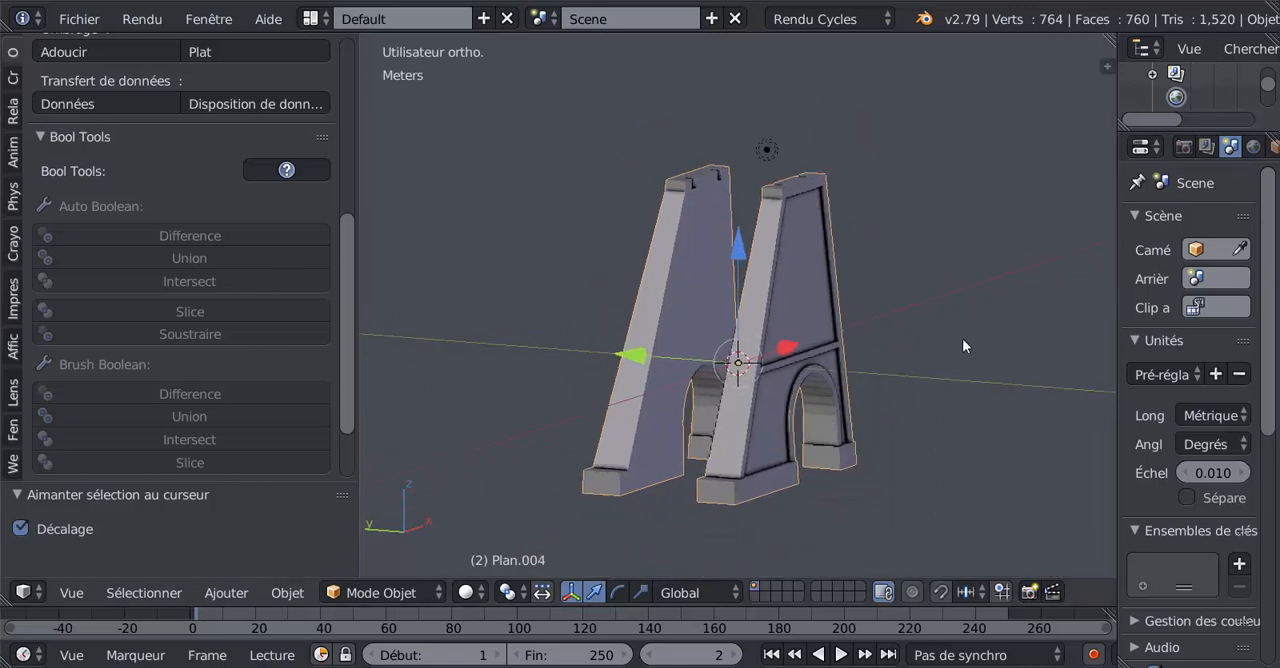
scroll(380, 345, down, 1)
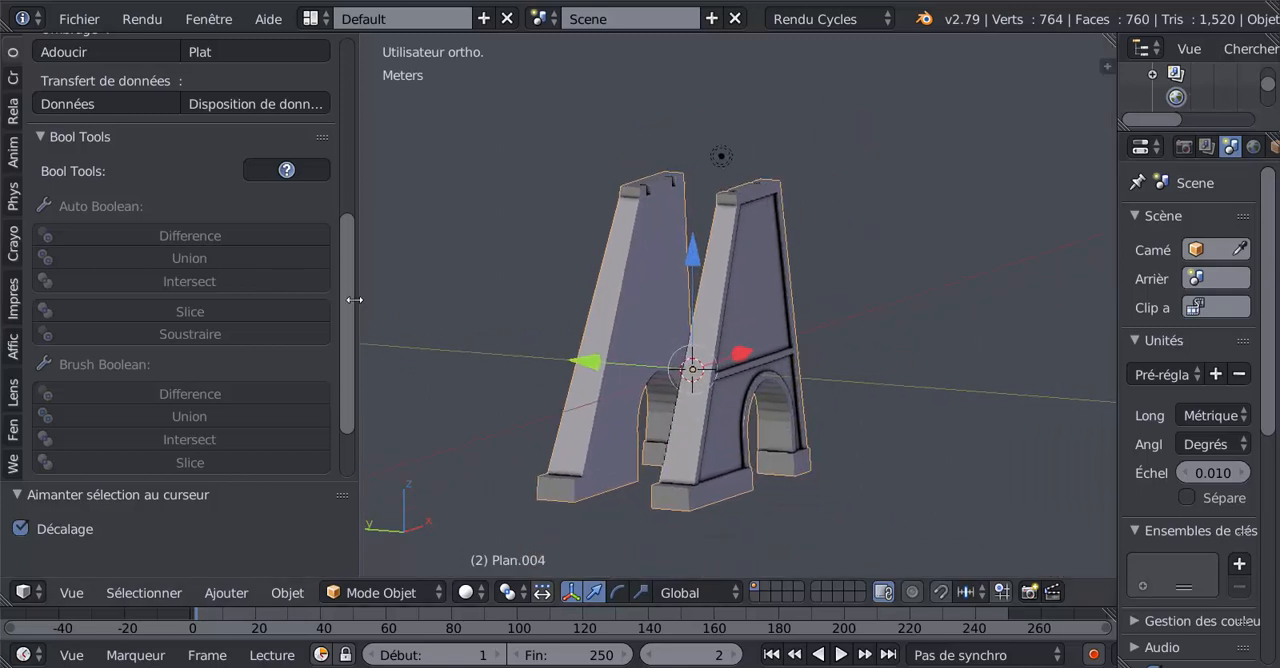
drag(355, 299, 217, 305)
Open the Save As file browser and name the new copy "Puits mine rectif svm6.blend".
click(79, 19)
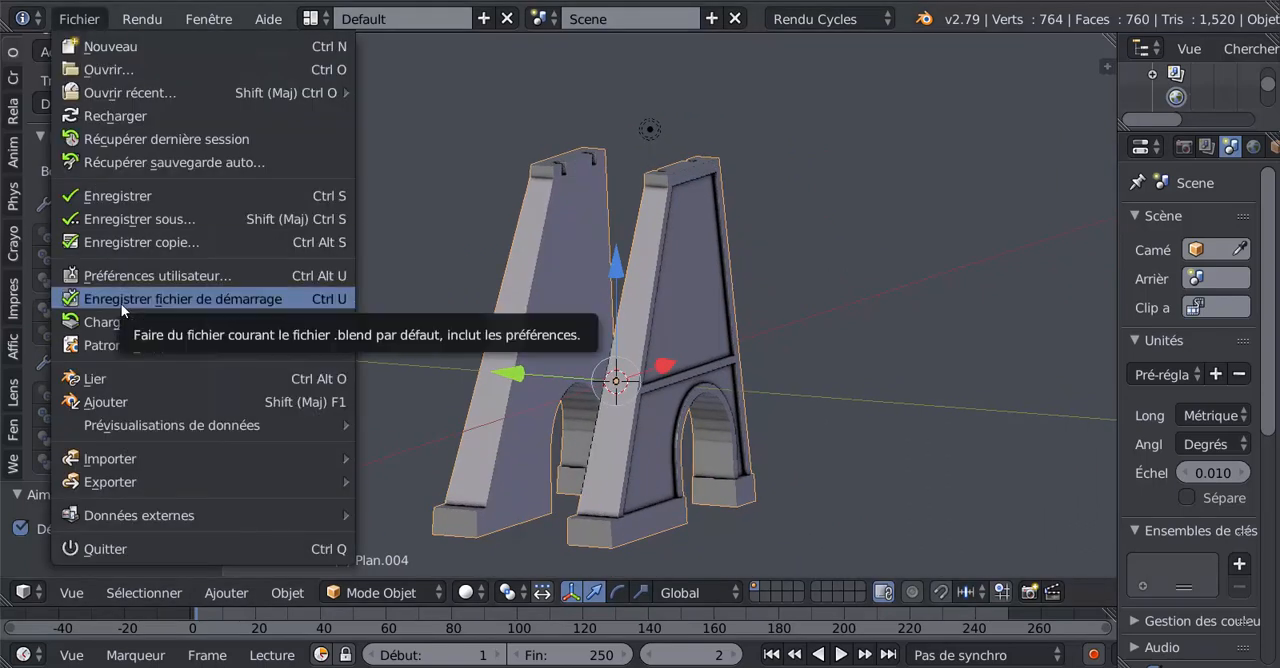
click(118, 216)
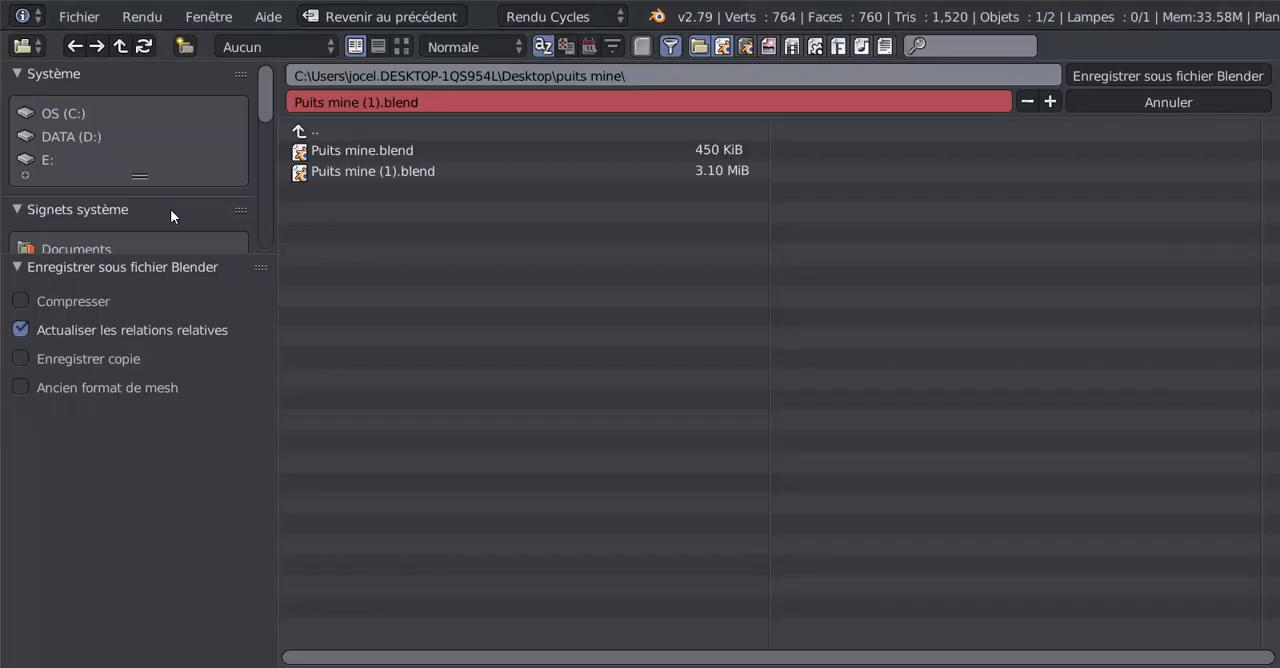
click(437, 104)
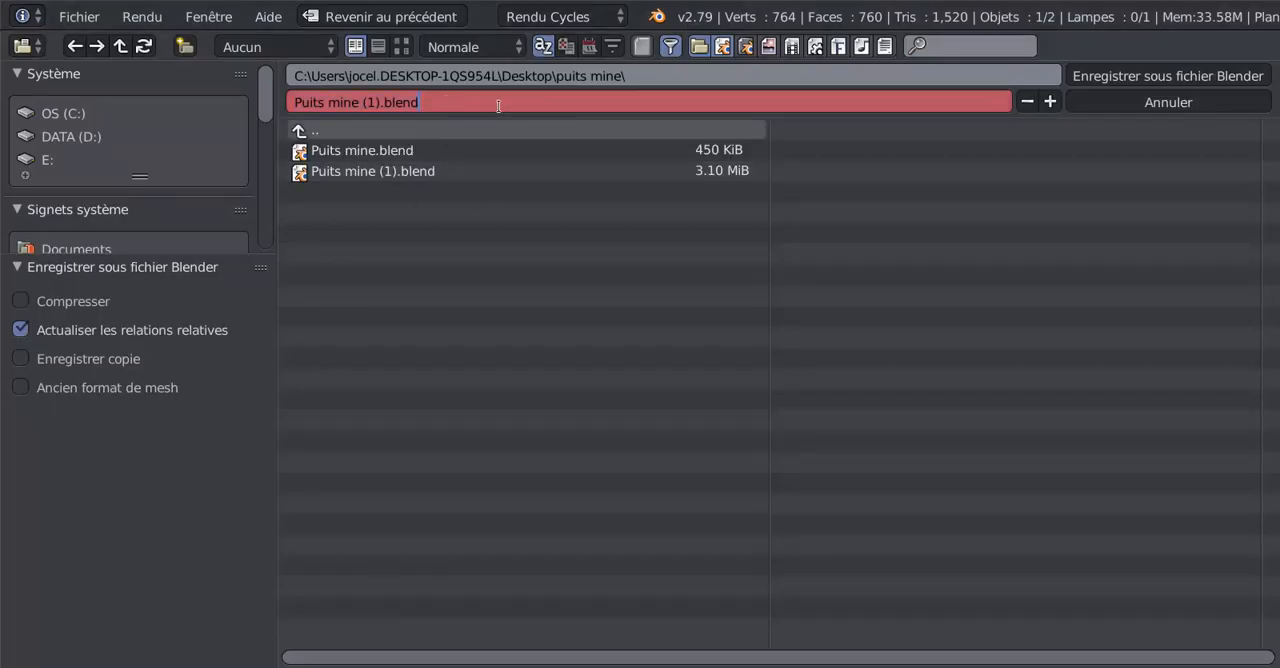
key(BackSpace)
key(BackSpace)
key(BackSpace)
key(BackSpace)
key(BackSpace)
key(BackSpace)
key(BackSpace)
key(BackSpace)
key(BackSpace)
text(rectif svm6)
key(Return)
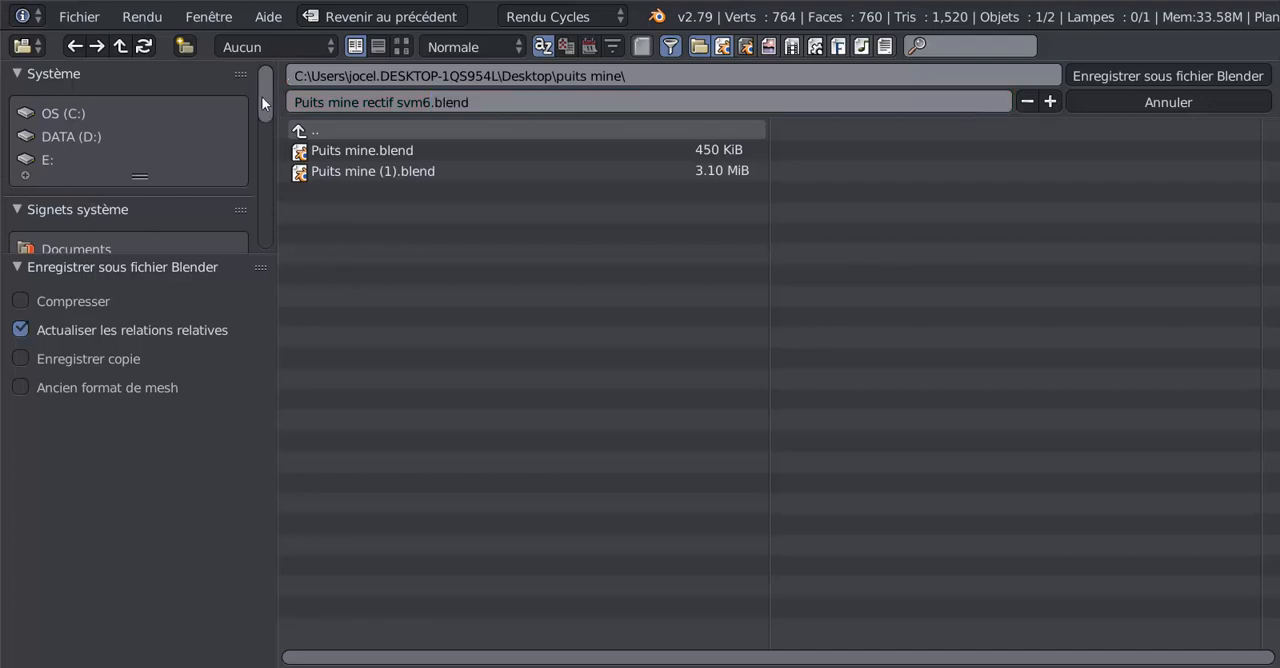
Choose the Desktop (Bureau) folder as the destination and save the Blender file there.
drag(261, 96, 259, 134)
click(63, 148)
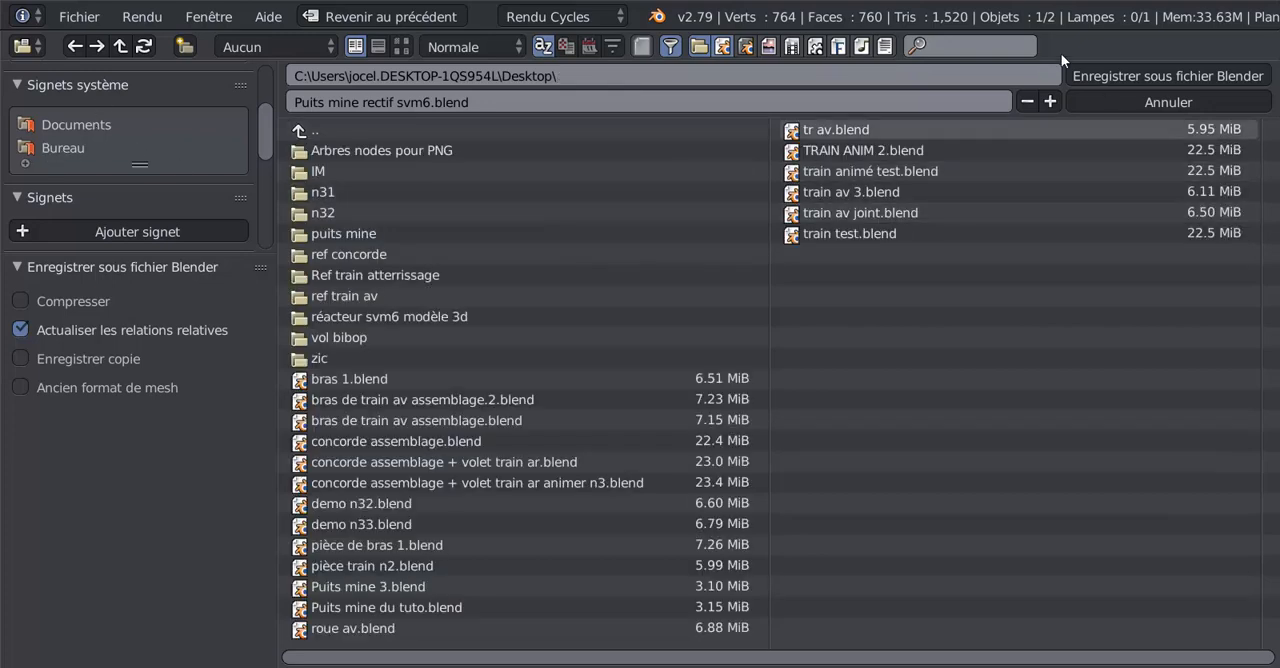
click(1181, 77)
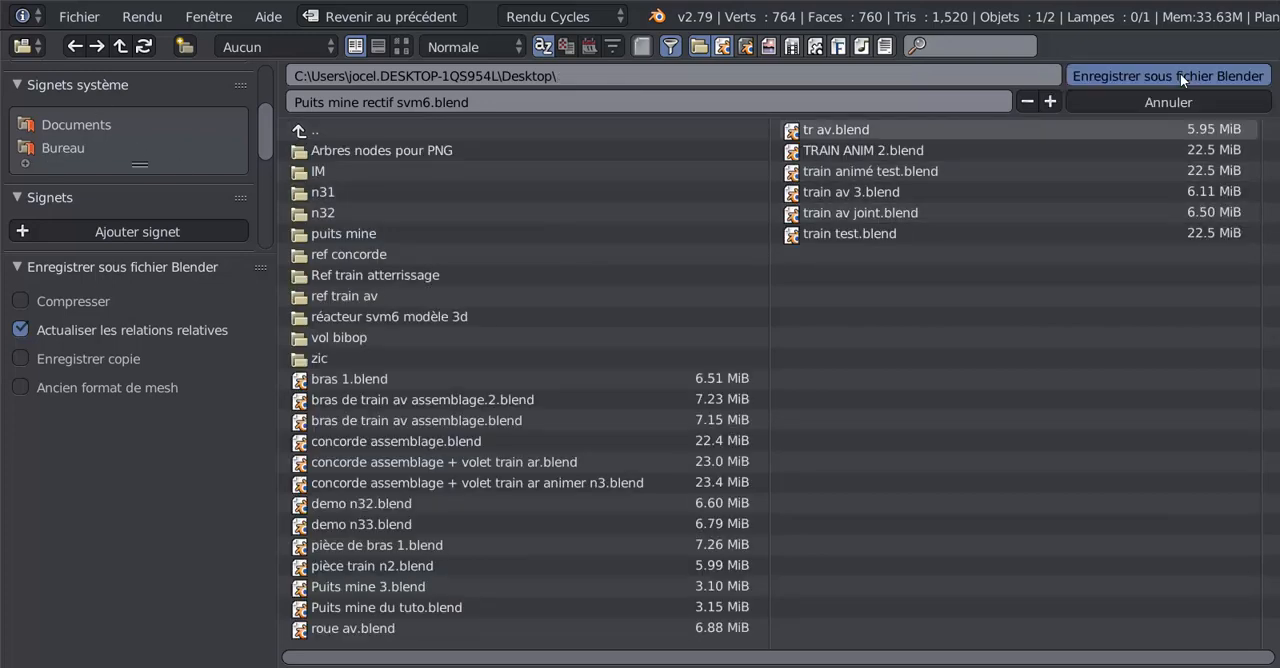
scroll(776, 261, down, 3)
scroll(778, 260, up, 2)
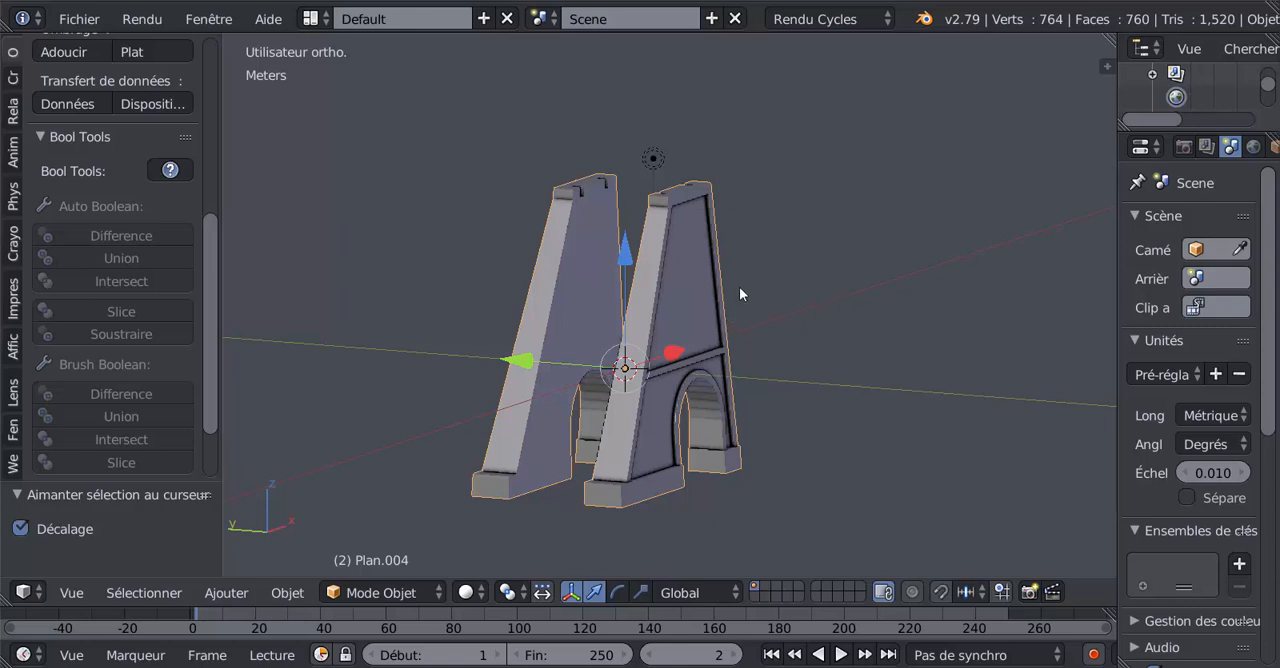
scroll(709, 279, up, 2)
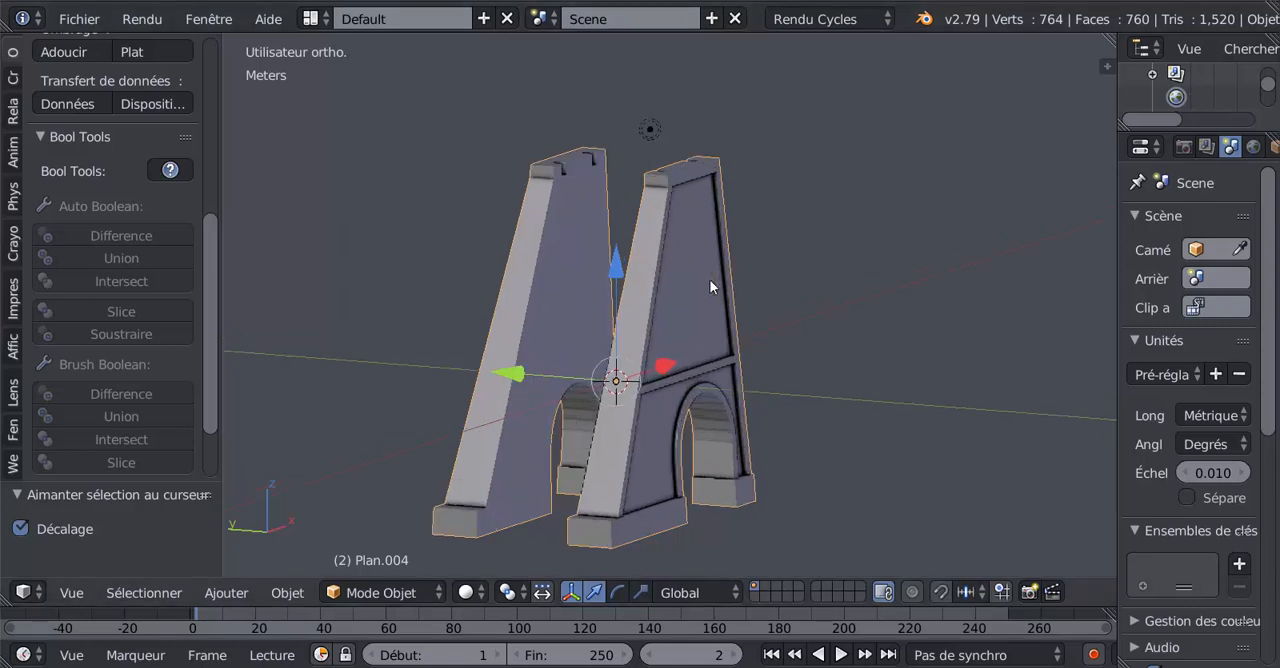
Inspect the saved pair of arched pillar walls from the side and front, checking the sloped edges, panels and bases.
mouse_move(709, 279)
middle_down()
mouse_move(691, 282)
mouse_move(717, 281)
middle_up()
scroll(717, 275, up, 1)
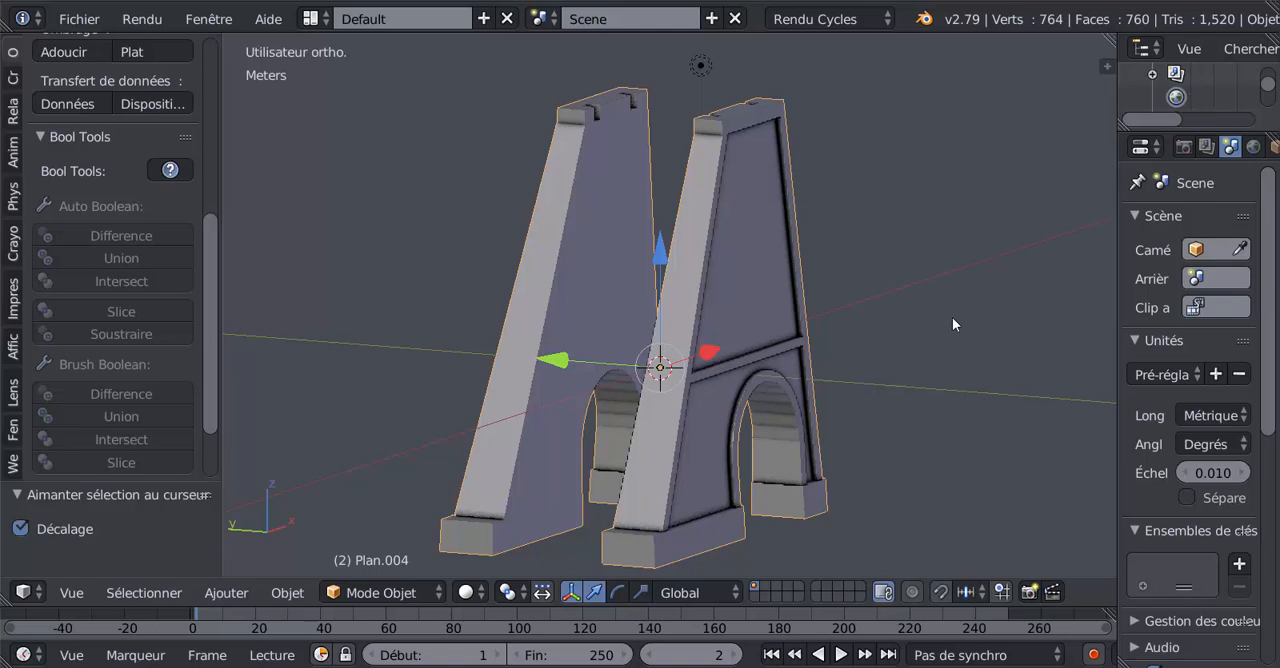
middle_drag(795, 353, 753, 337)
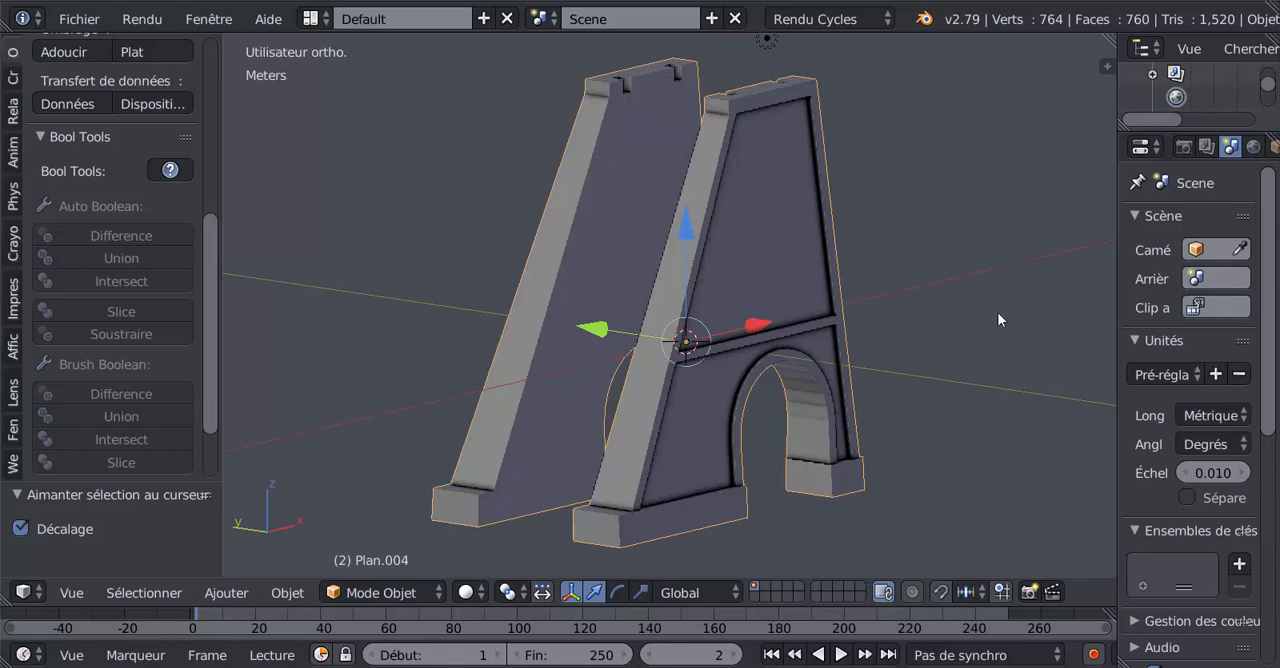
shift+middle_drag(956, 310, 924, 316)
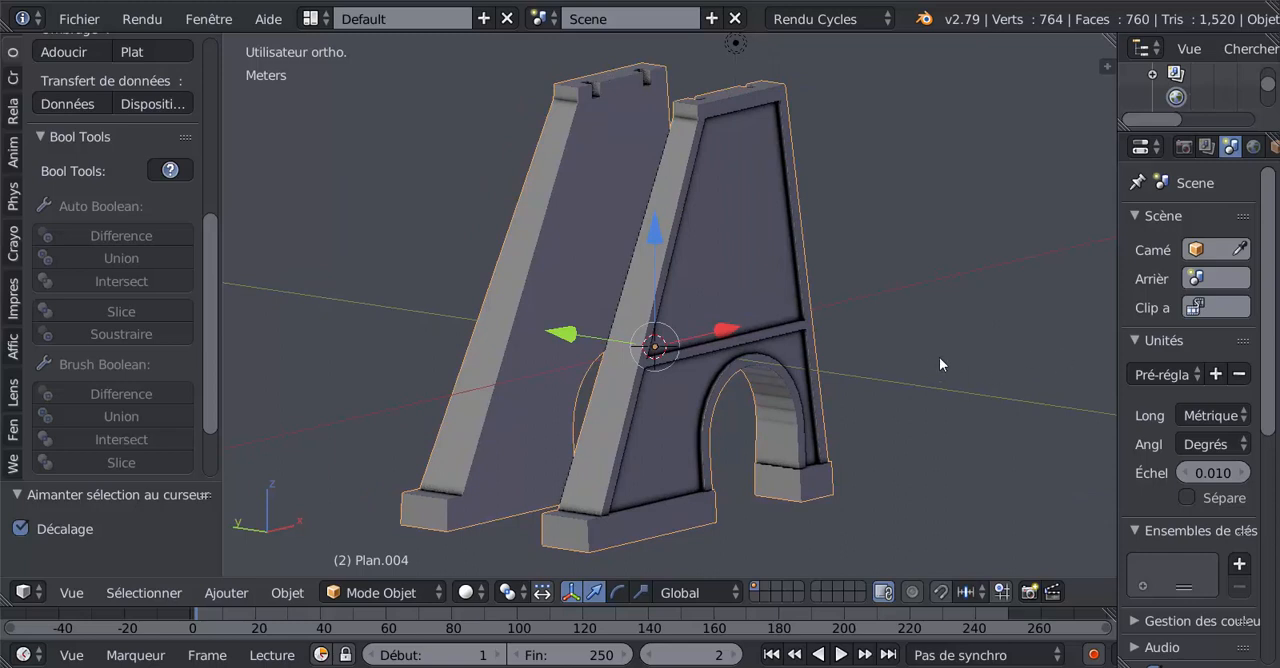
scroll(939, 357, down, 1)
scroll(939, 357, up, 1)
mouse_move(712, 297)
middle_down()
mouse_move(860, 296)
mouse_move(689, 294)
mouse_move(665, 356)
mouse_move(688, 275)
mouse_move(712, 290)
middle_up()
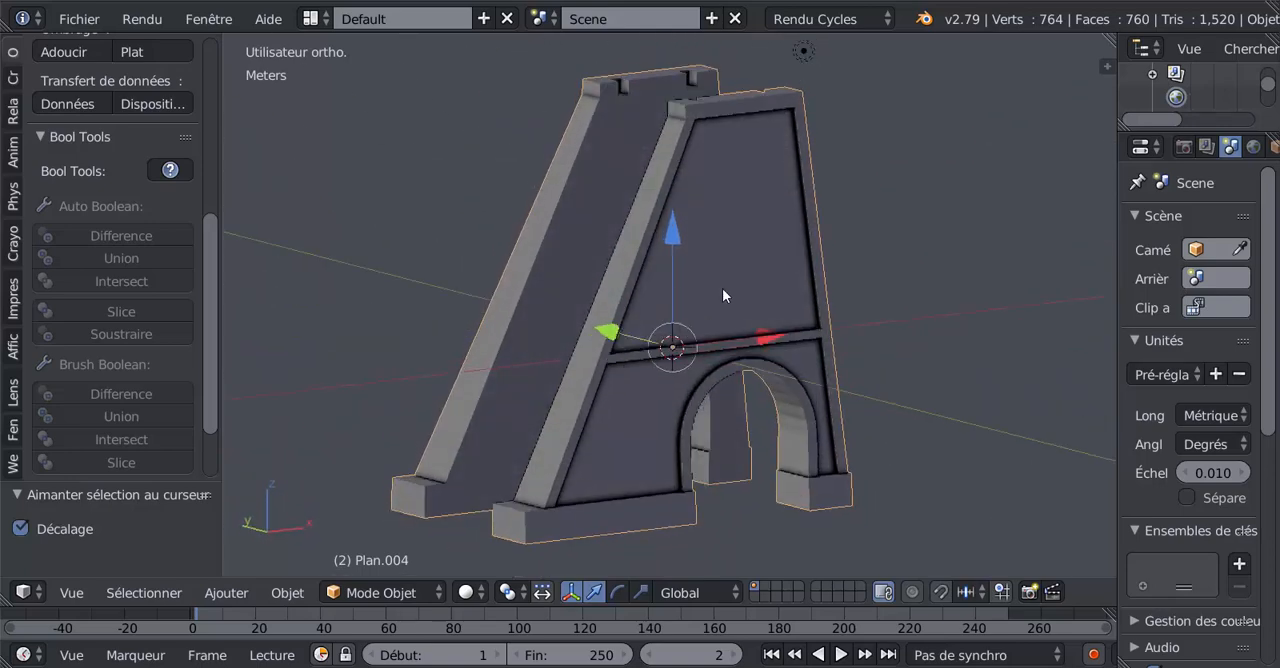
scroll(738, 292, up, 2)
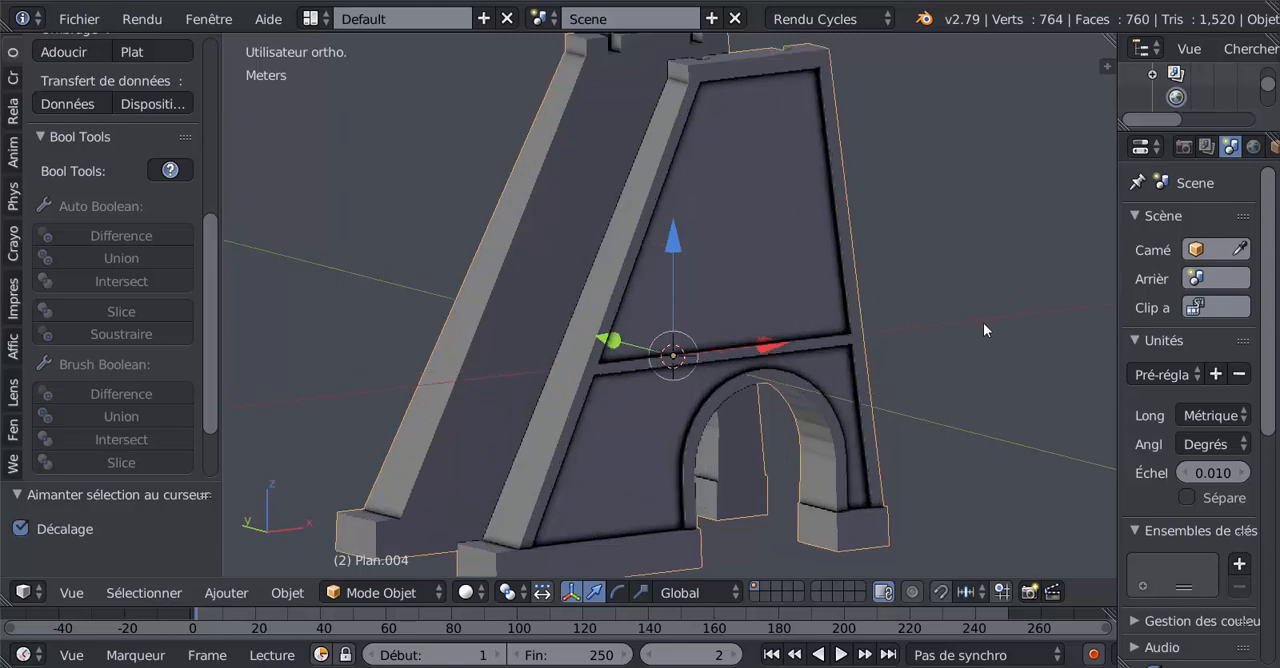
scroll(900, 339, down, 1)
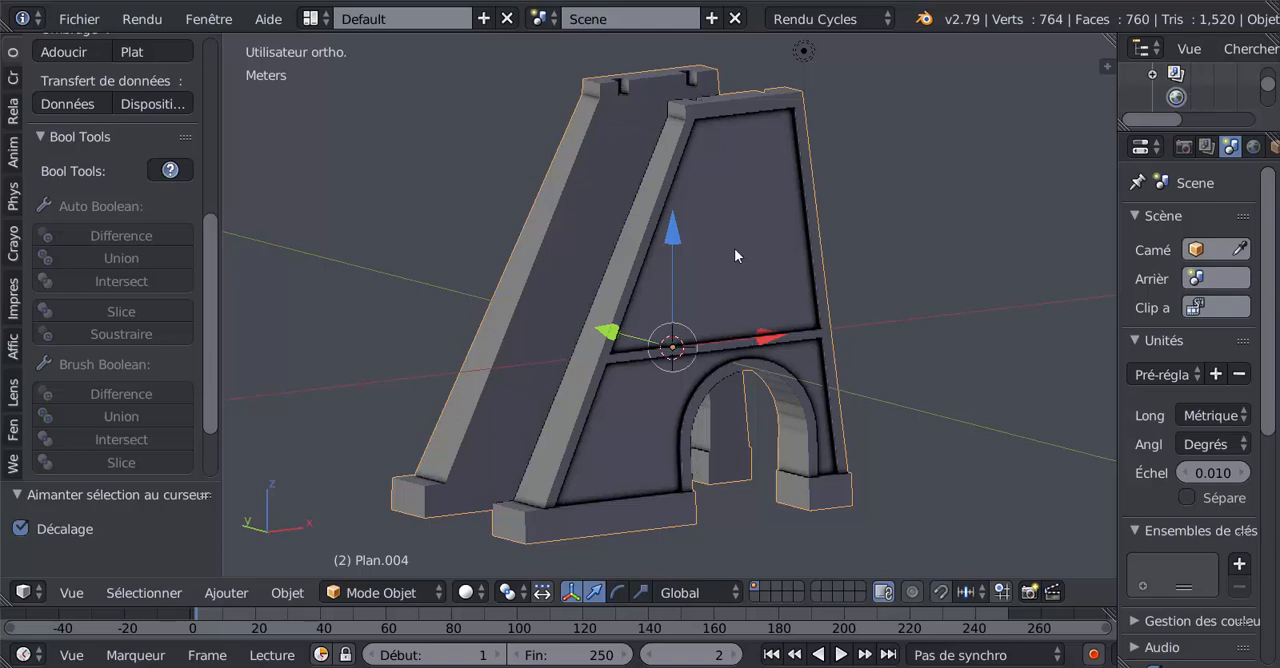
middle_drag(852, 258, 932, 298)
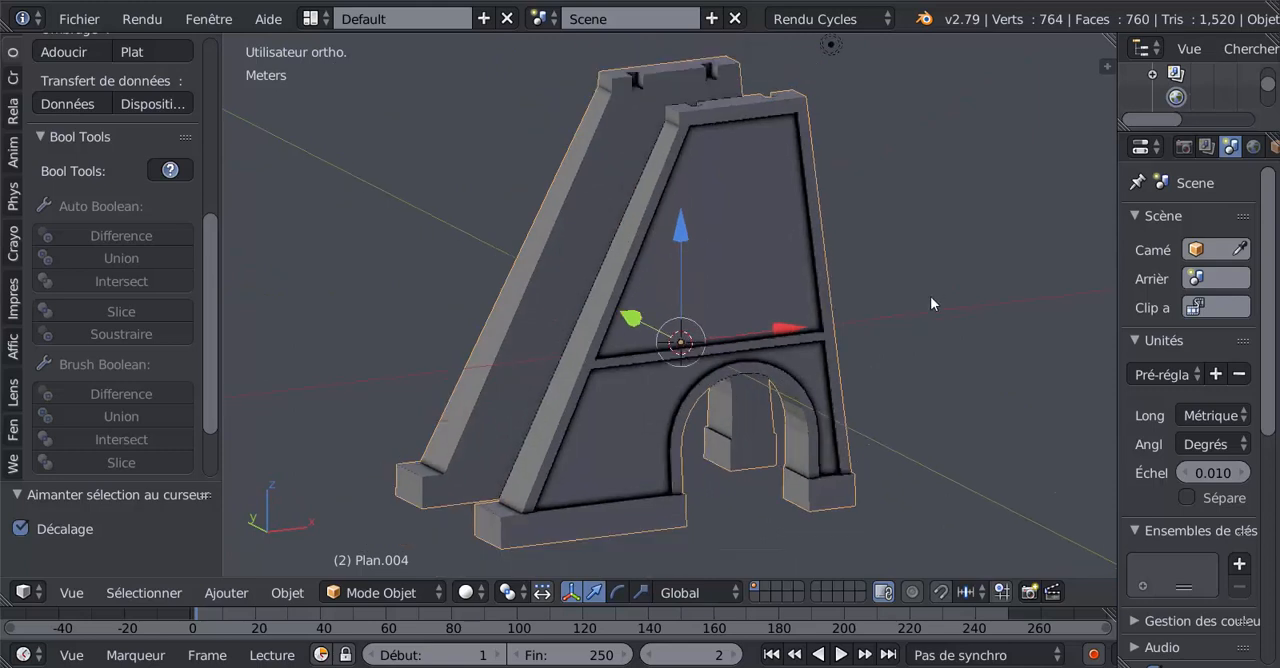